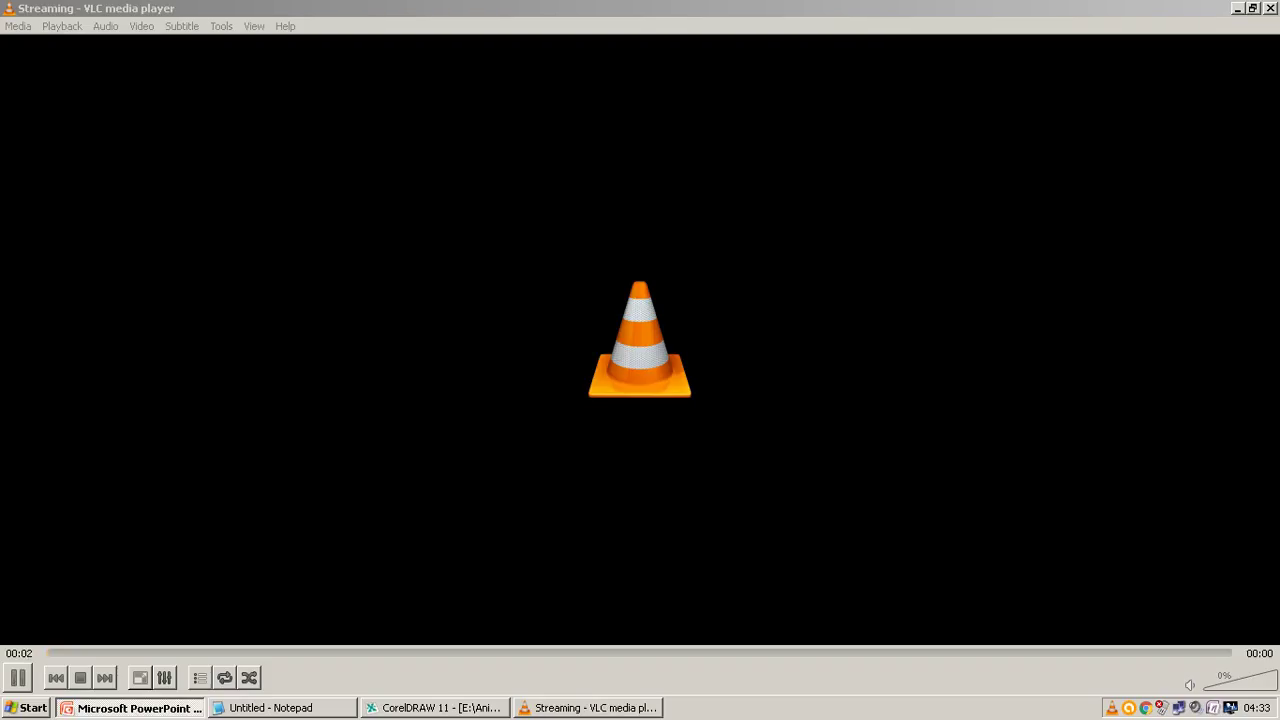
Minimize all windows with Super+M so only the desktop shows while VLC keeps streaming
key("super+m")
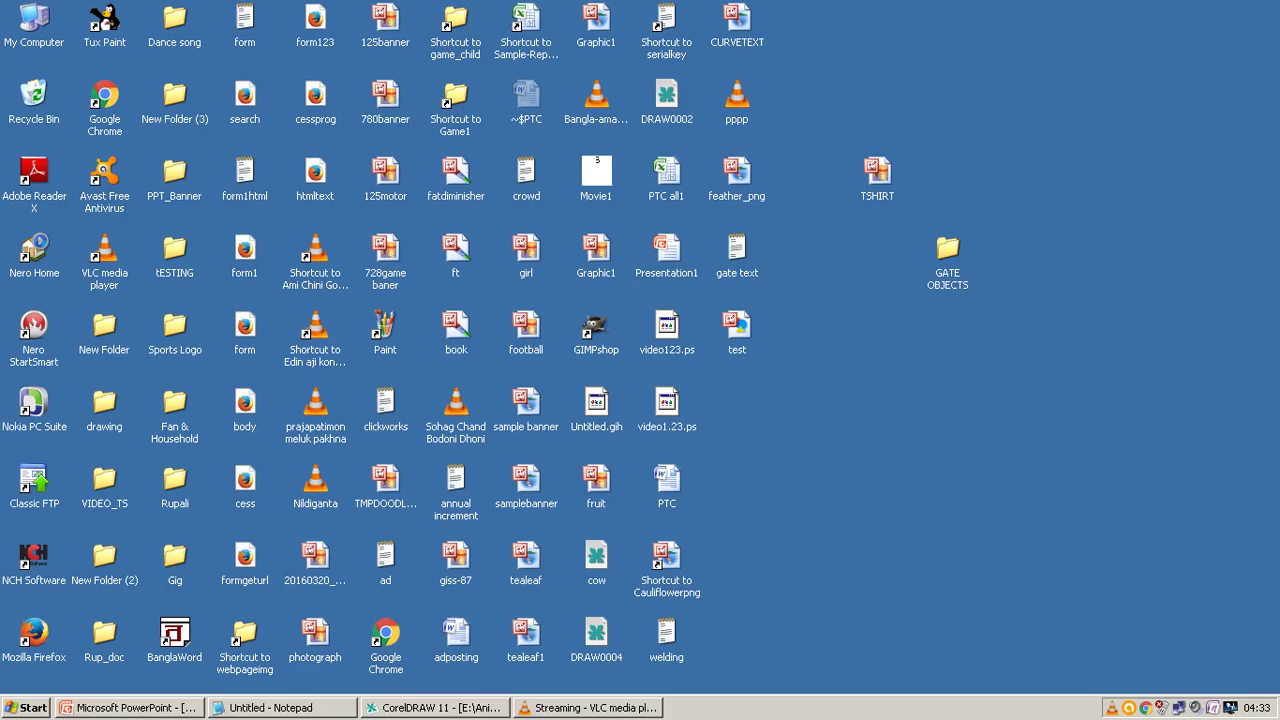
left_click(270, 707)
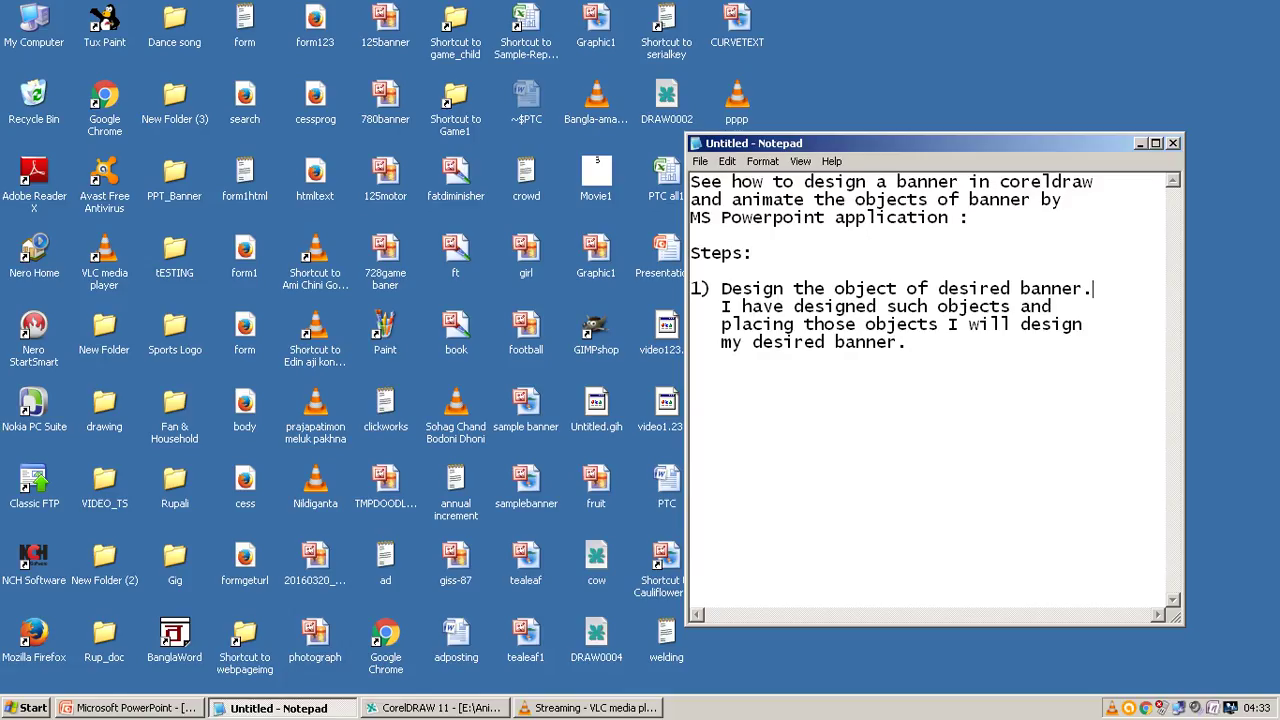
key("super+d")
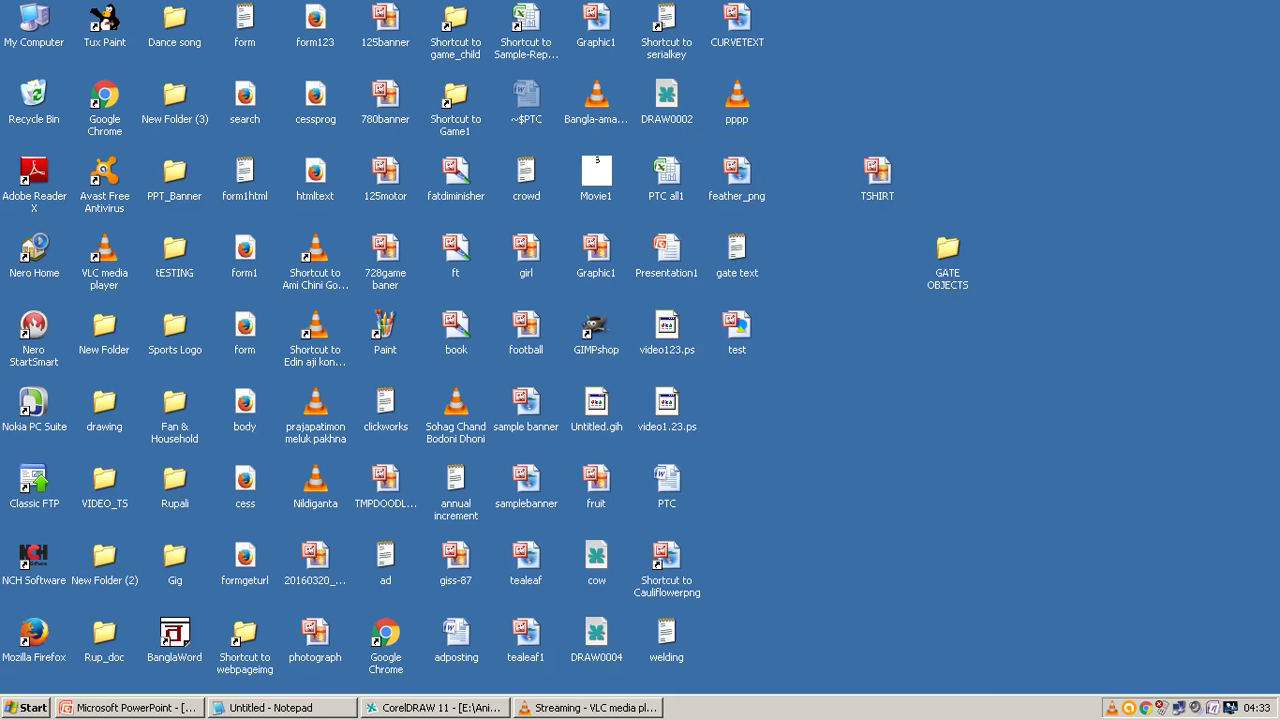
Restore leathercorel.cdr, zoom in, and delete the vertical and horizontal dashed guidelines
left_click(435, 707)
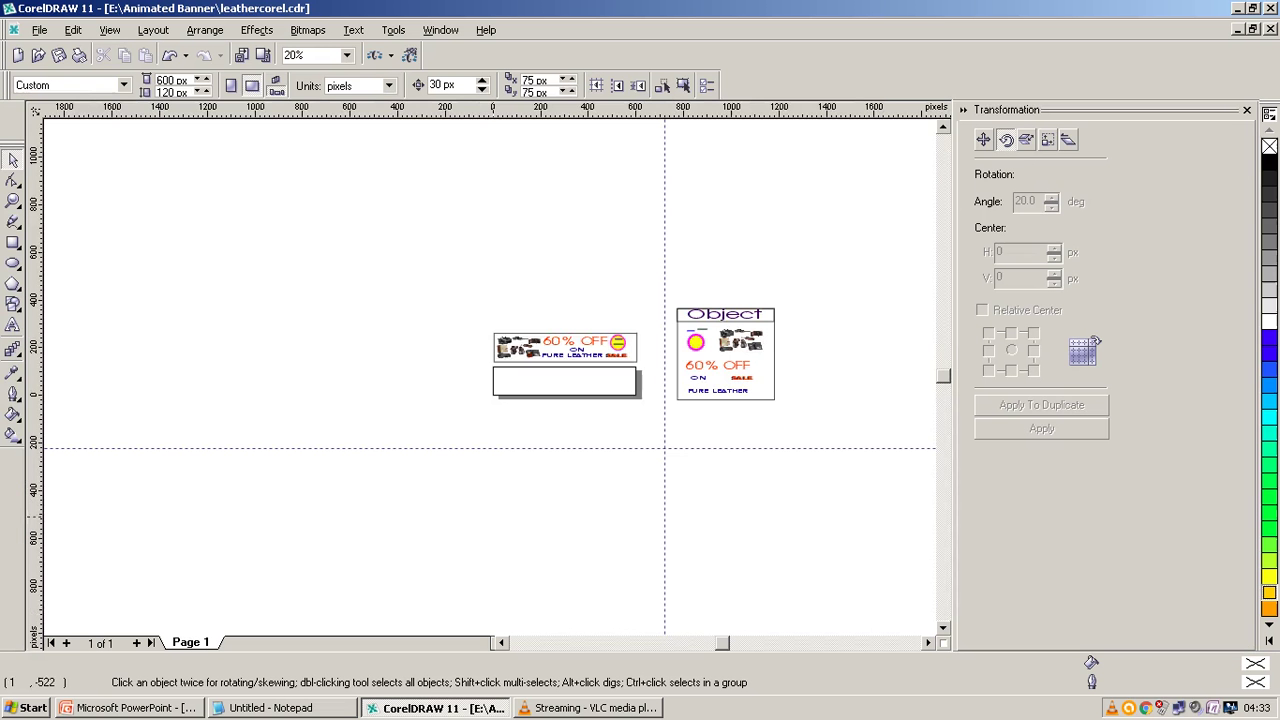
scroll(599, 385, "up", 1)
scroll(599, 385, "up", 1)
scroll(599, 385, "up", 1)
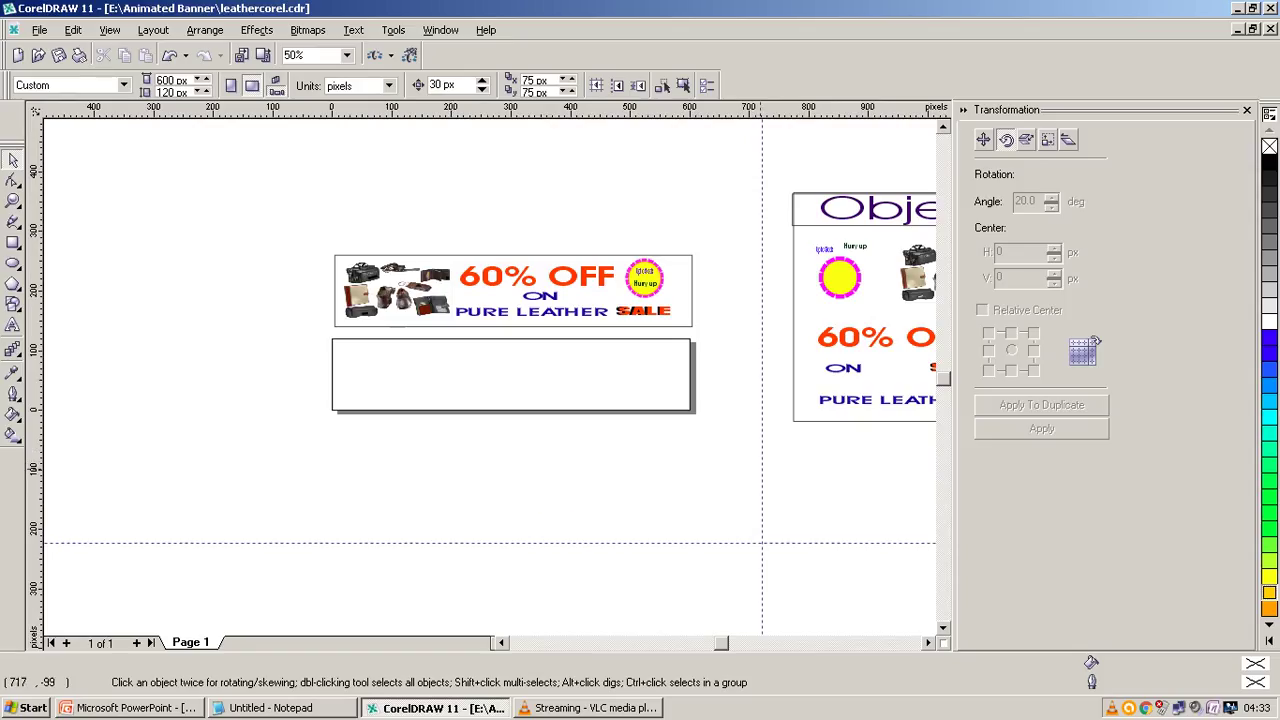
left_click(762, 469)
key("Delete")
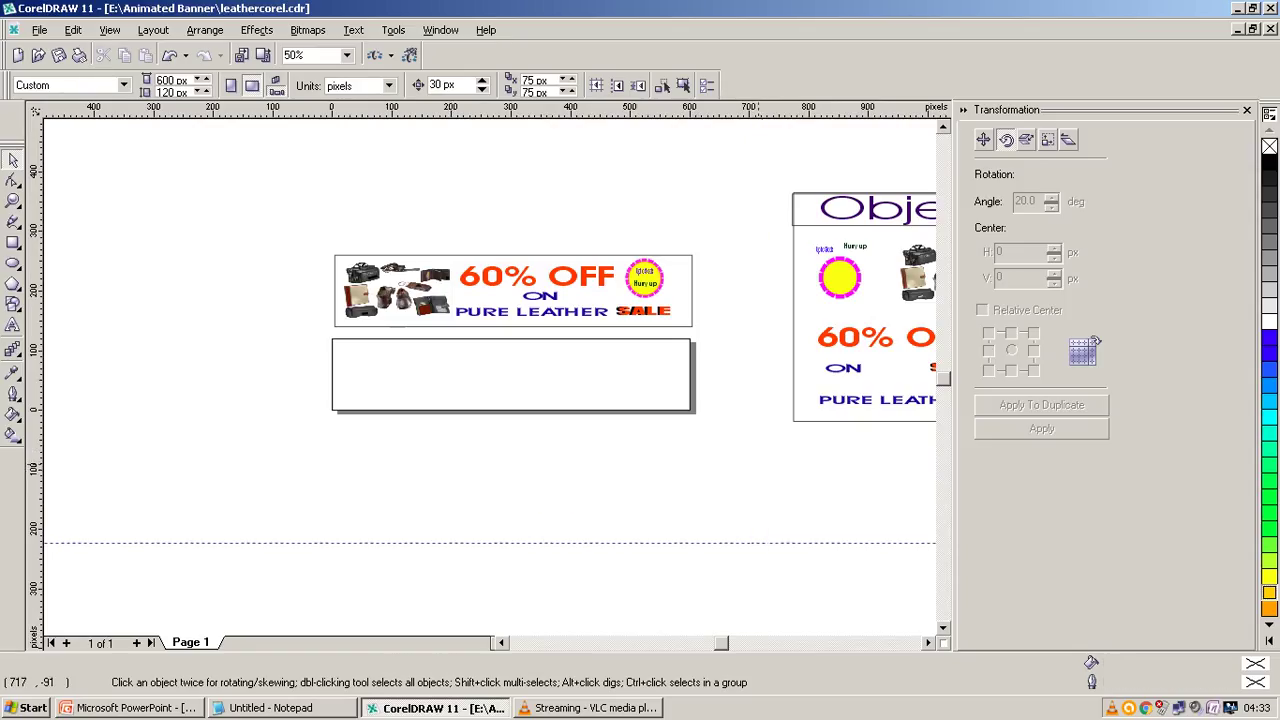
left_click(737, 544)
key("Delete")
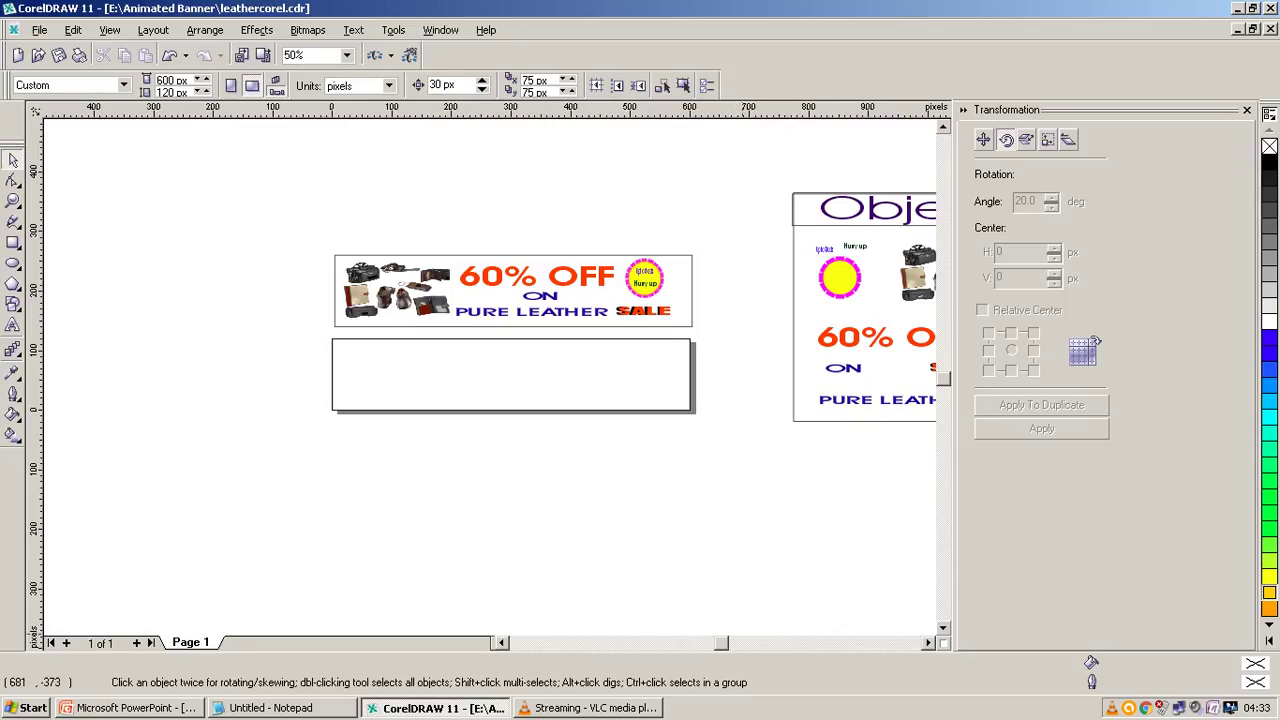
Inspect the Object title, yellow badge, ON and PURE LEATHER texts, nudging the title slightly
left_click(928, 642)
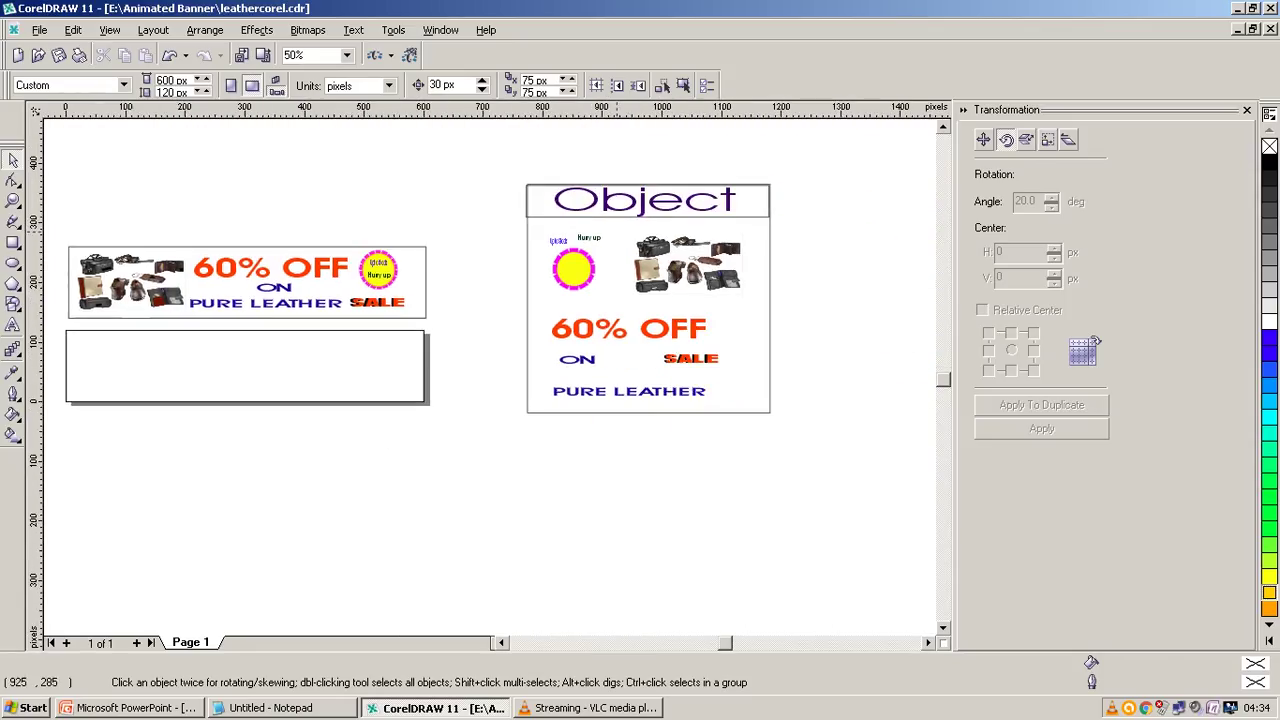
left_click(645, 200)
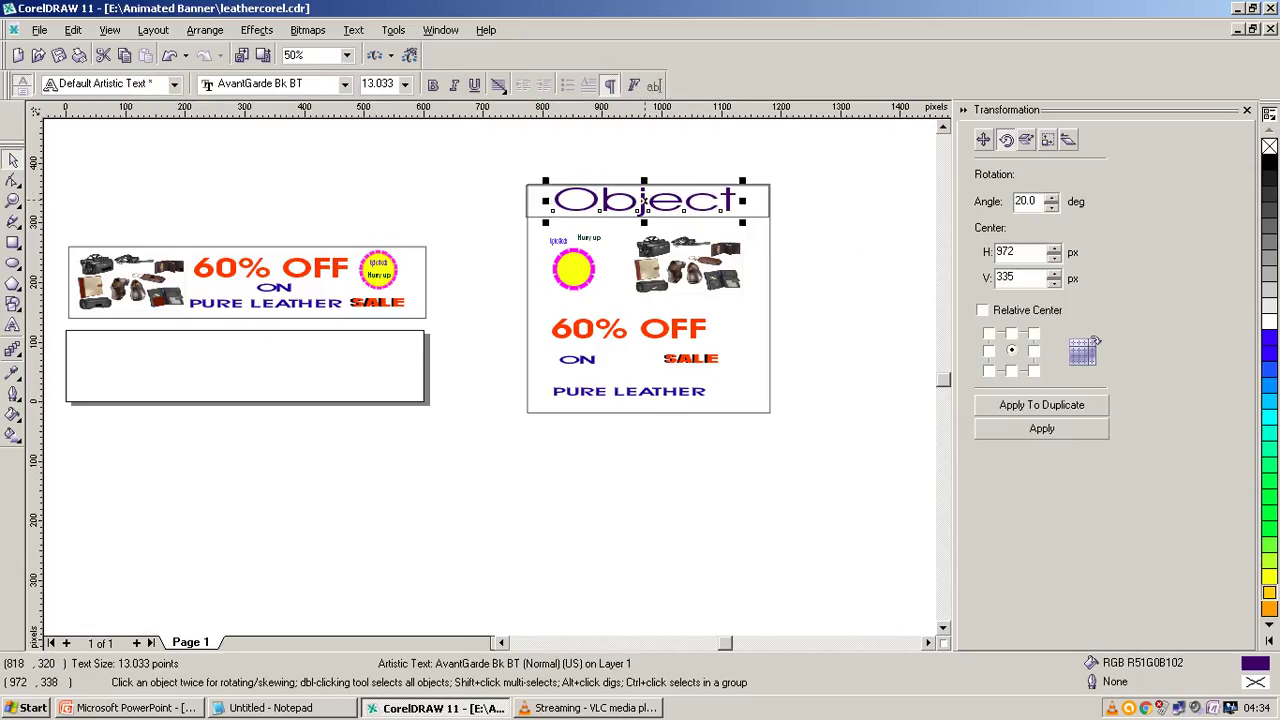
mouse_move(645, 200)
left_mouse_down()
mouse_move(715, 207)
mouse_move(649, 202)
left_mouse_up()
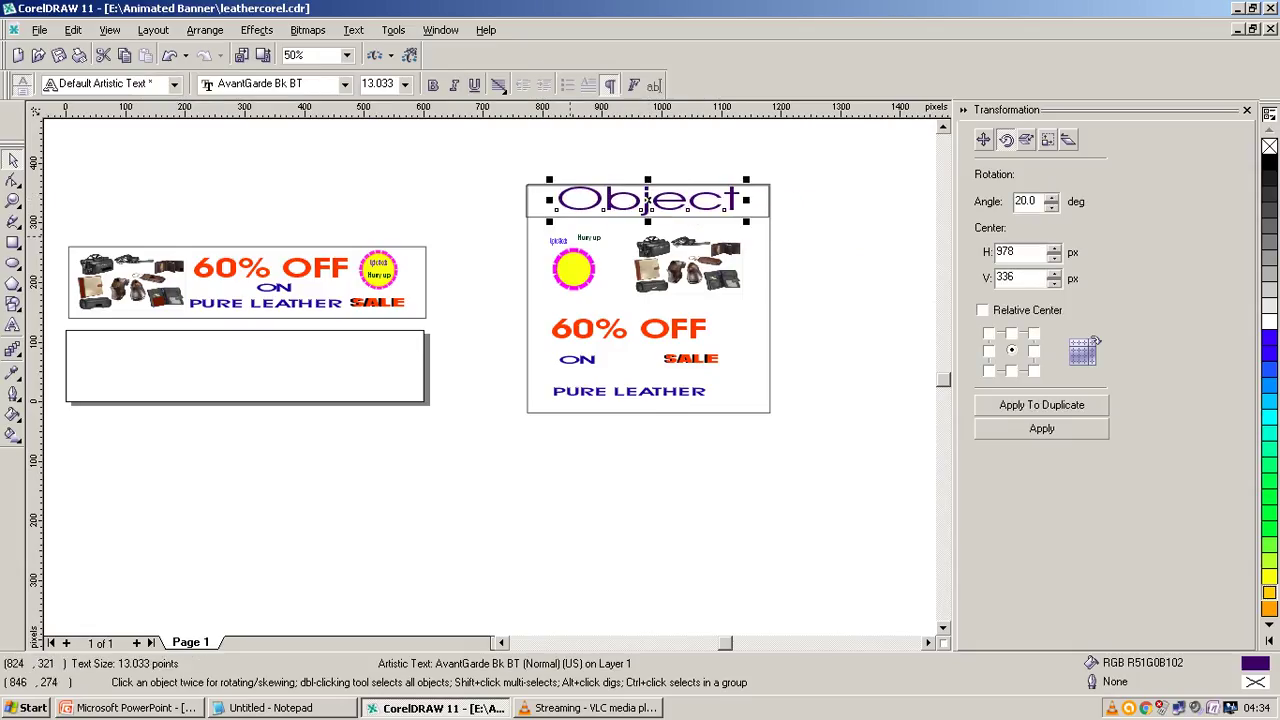
key("Escape")
left_click(574, 240)
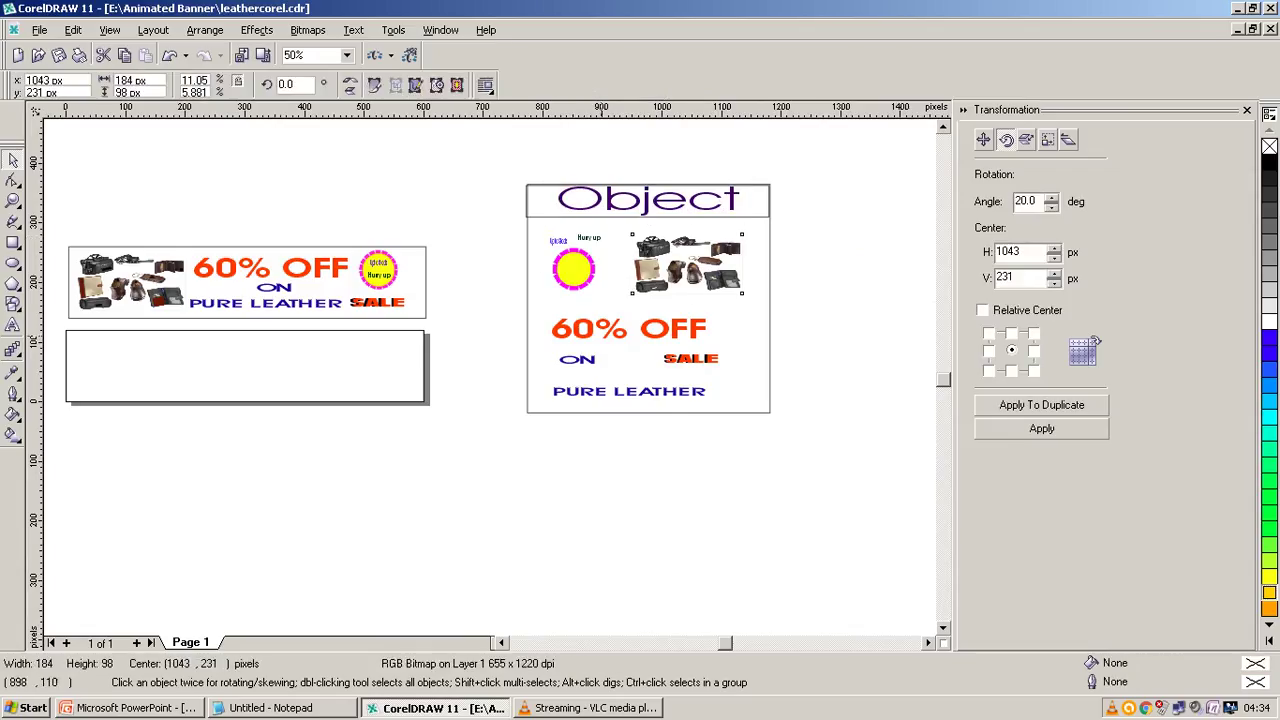
key("Escape")
left_click(577, 358)
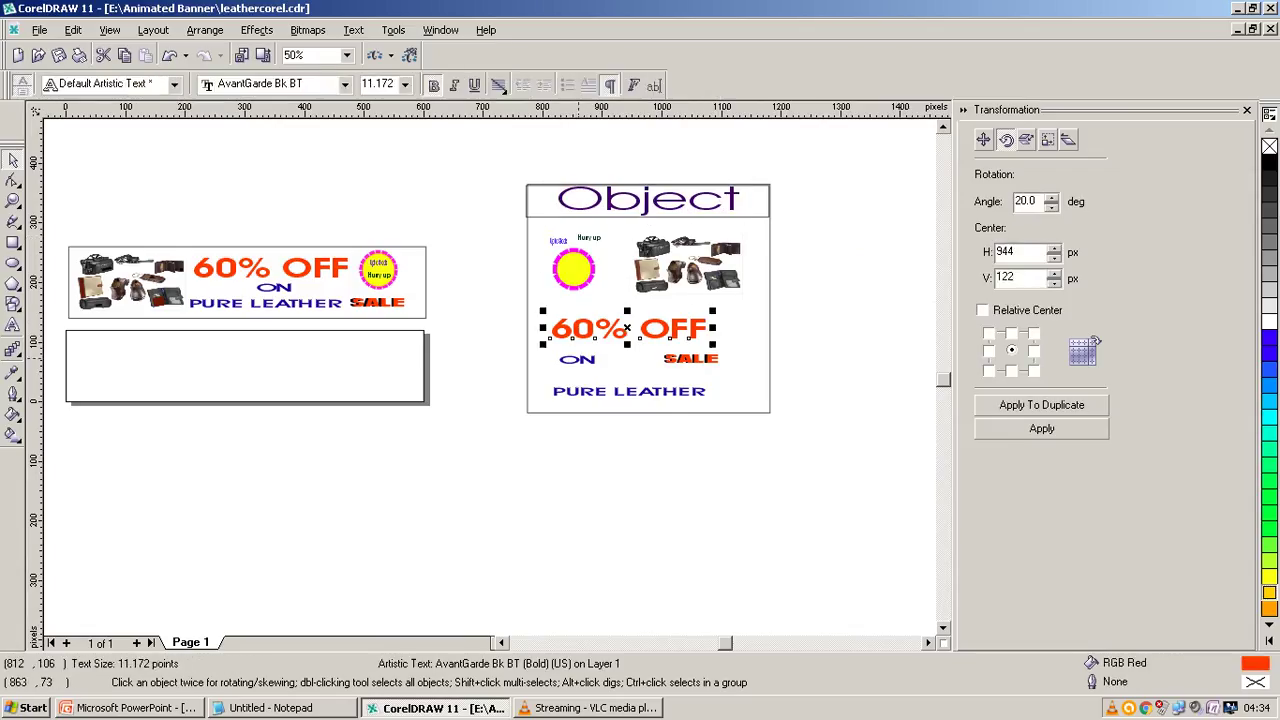
left_click(628, 392)
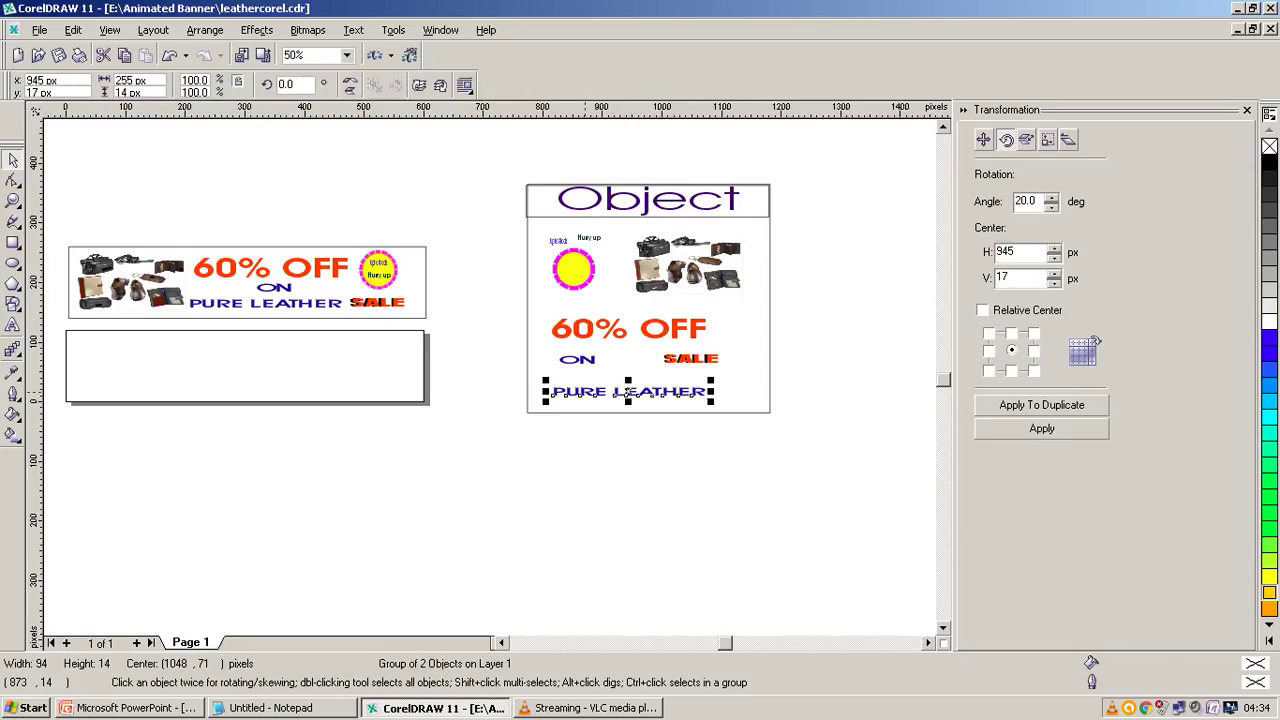
scroll(553, 394, "left", 3)
key("Escape")
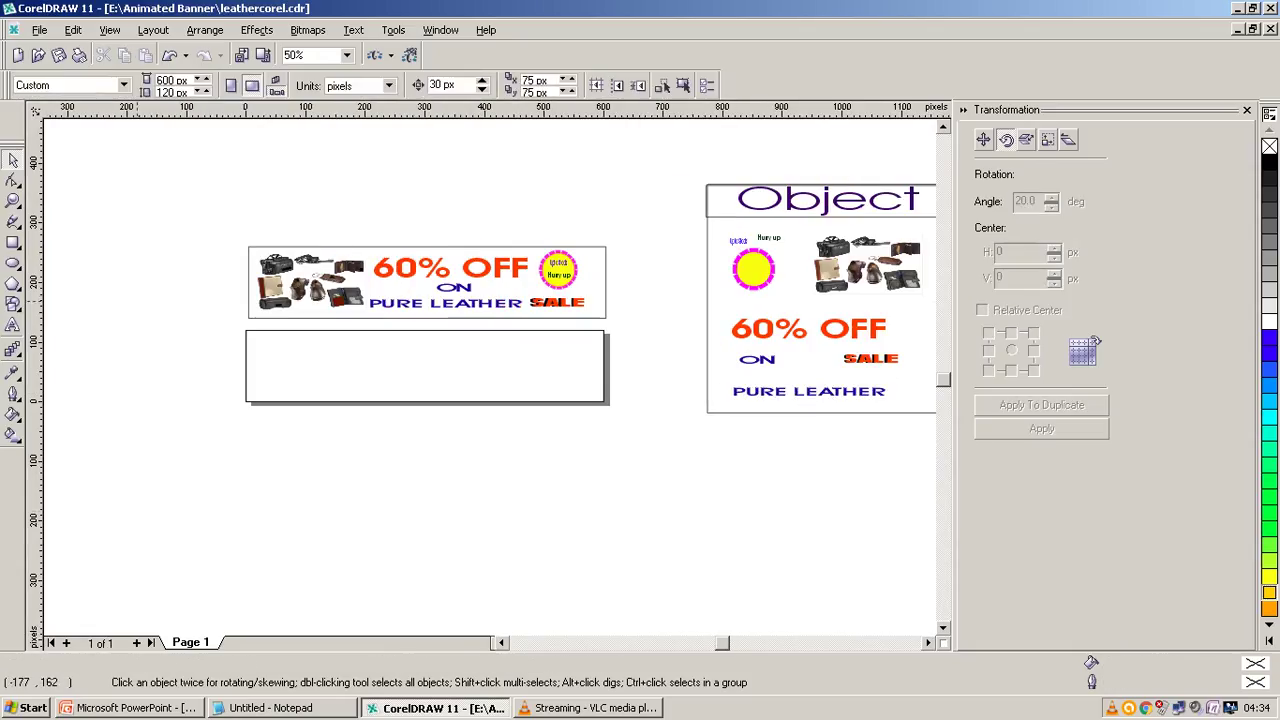
Draw a small circle and move it into the empty white banner box
left_click(13, 263)
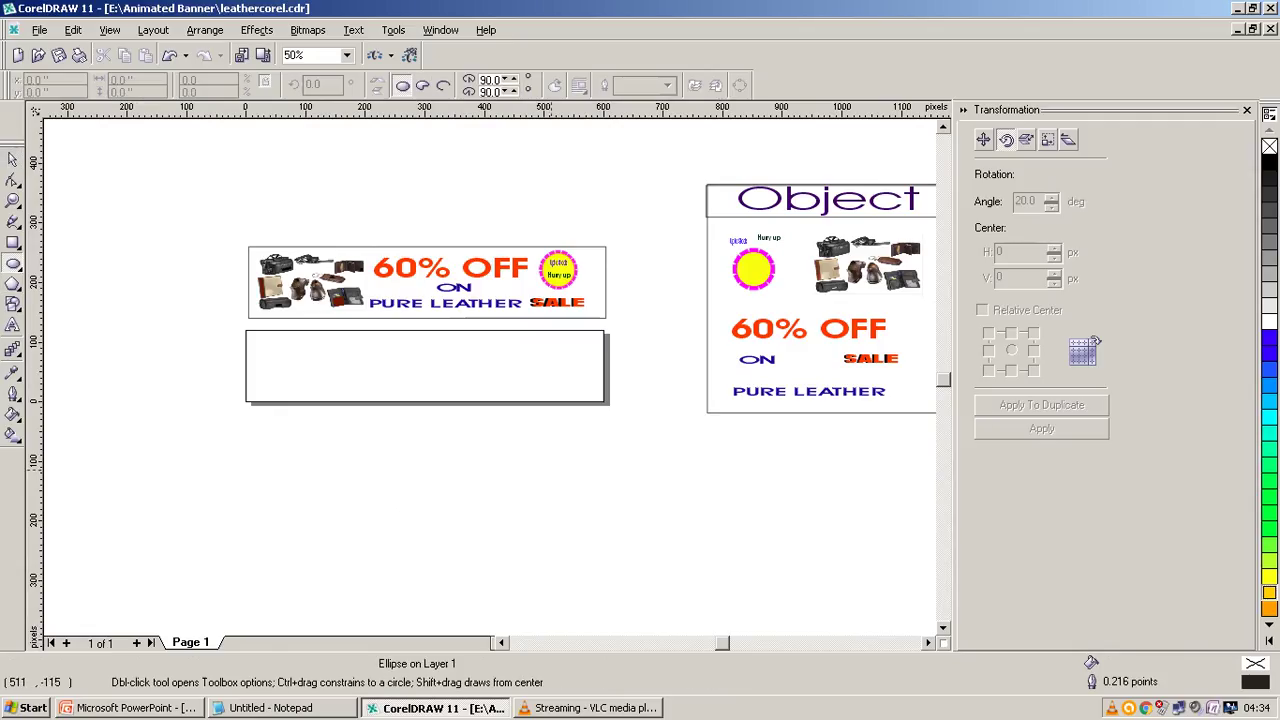
left_click_drag(616, 482, 657, 521)
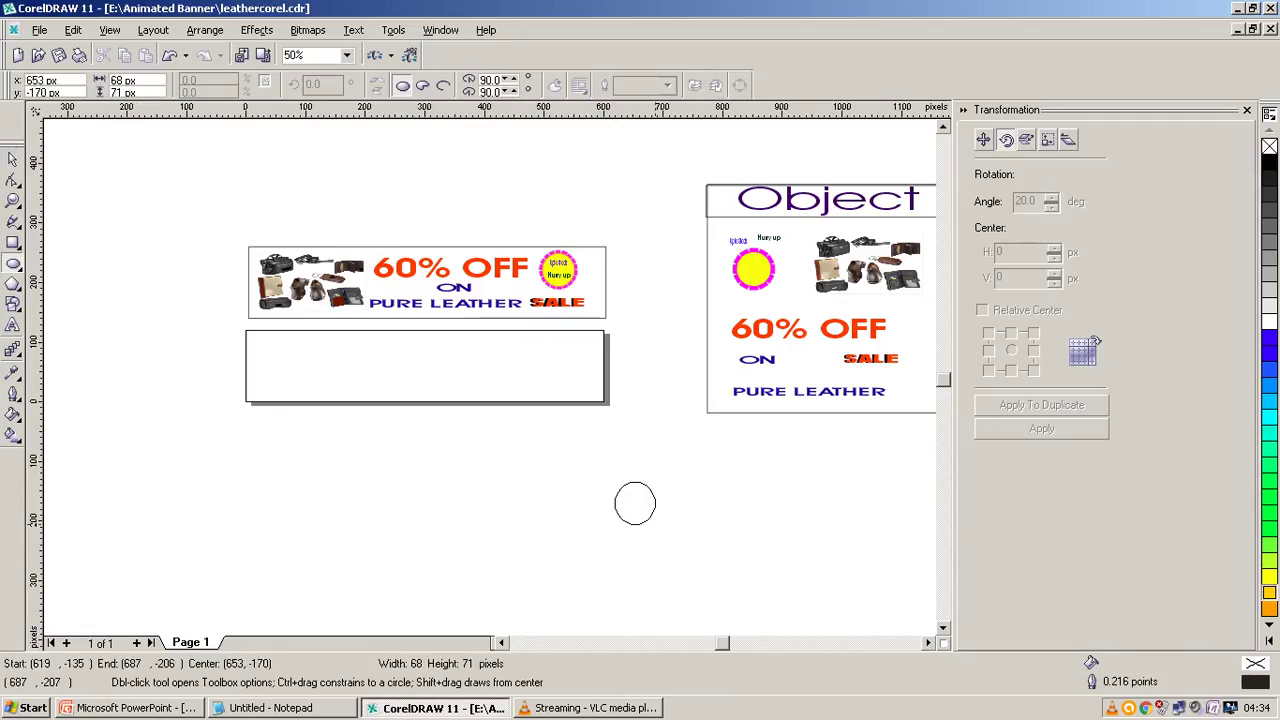
left_click_drag(636, 502, 524, 366)
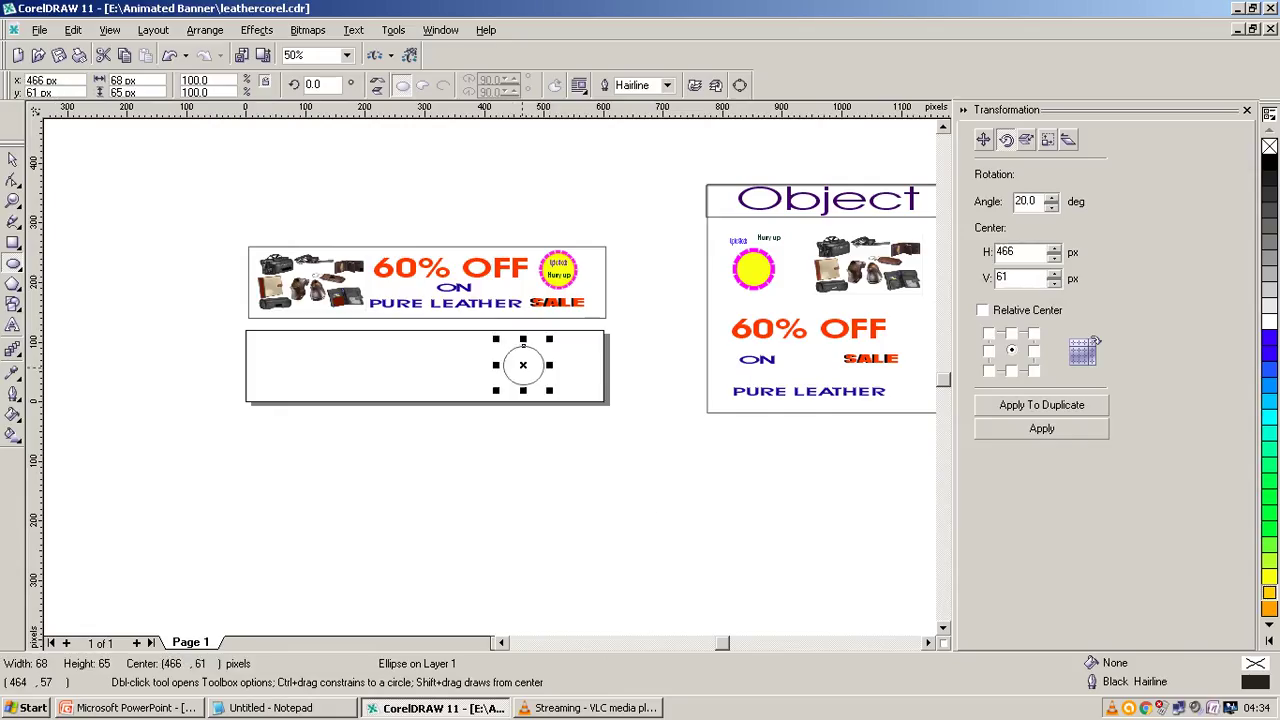
left_click(523, 346)
scroll(523, 346, "up", 2)
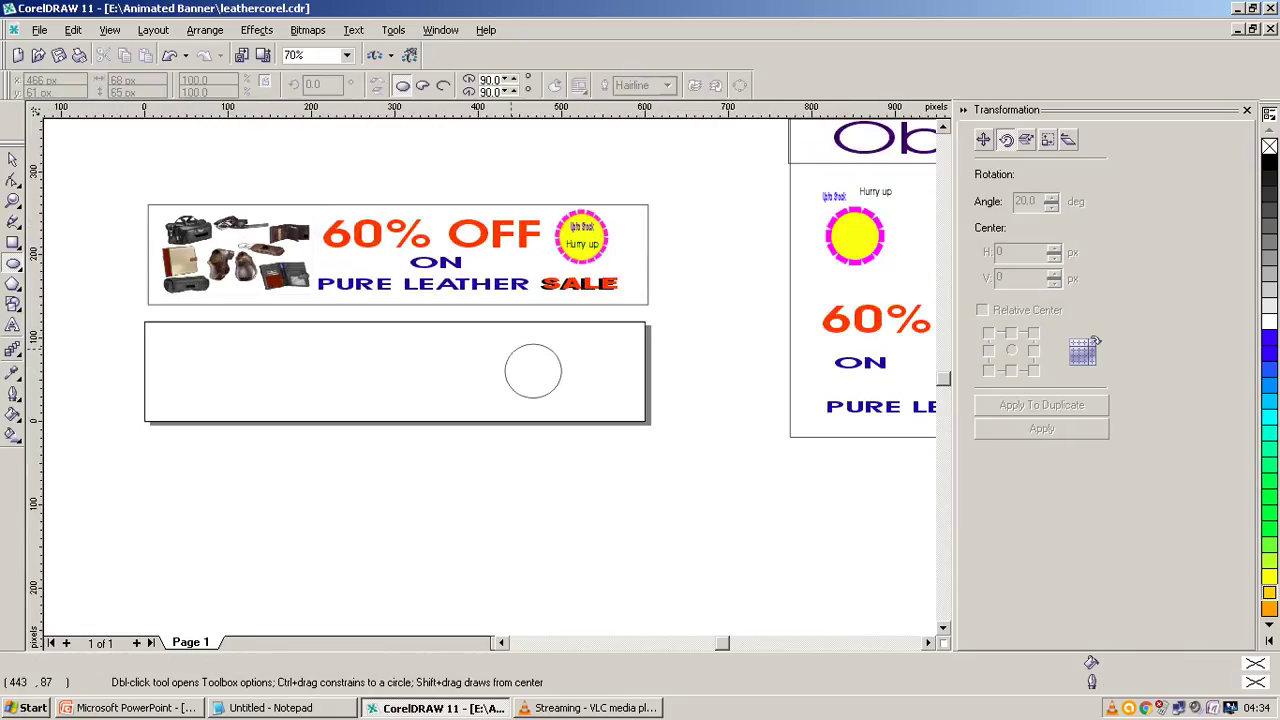
Draw a small 17×16 px square sitting on the circle's top edge
left_click(13, 243)
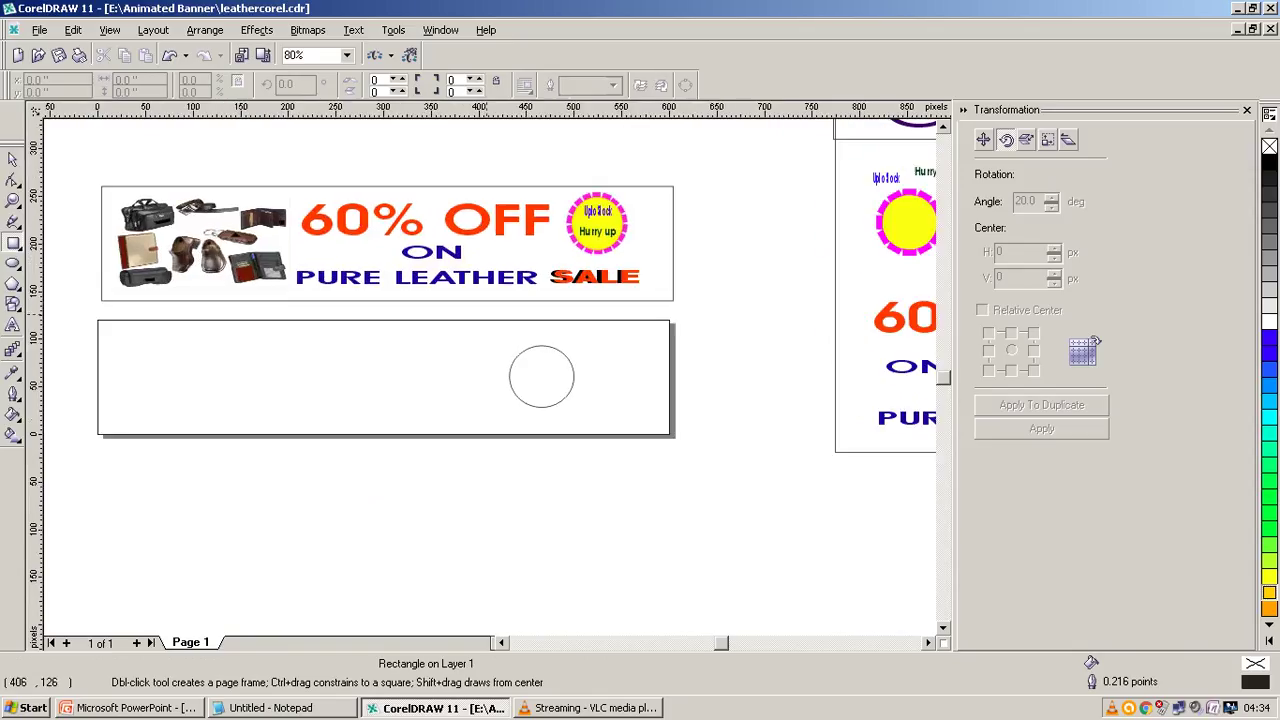
scroll(539, 328, "up", 1)
left_click_drag(533, 334, 548, 348)
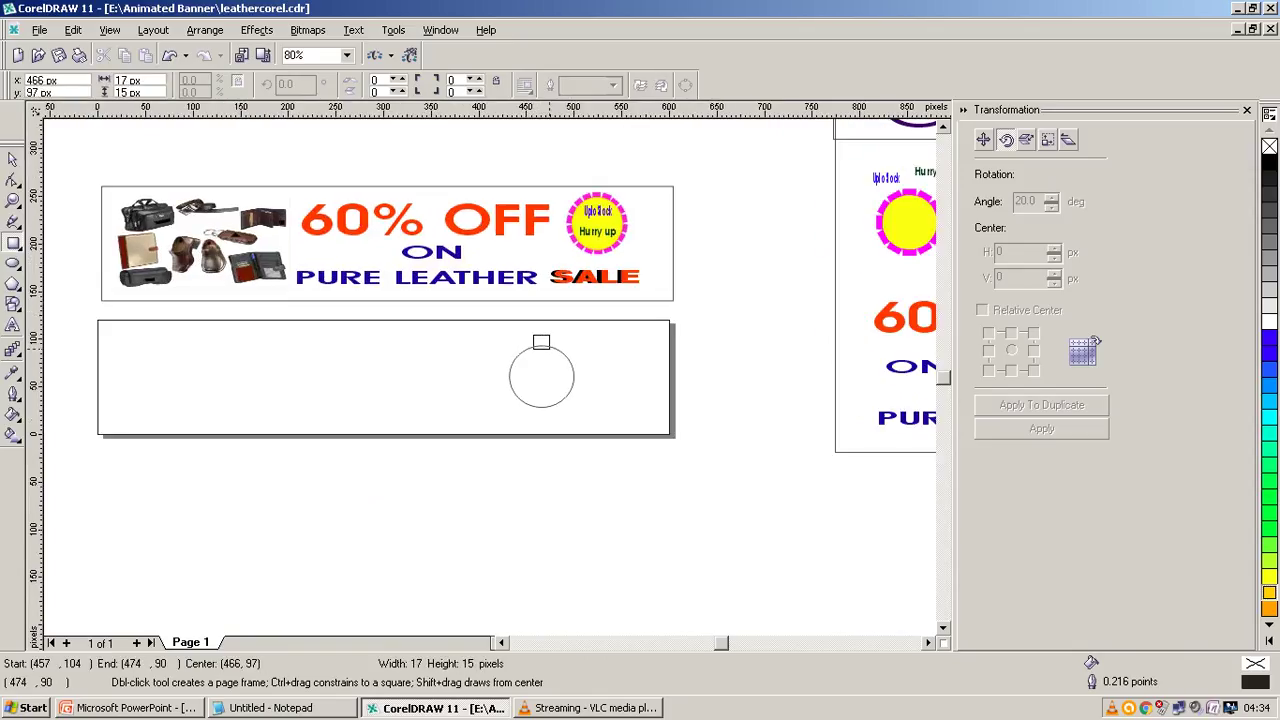
left_click_drag(548, 348, 549, 350)
key("F10")
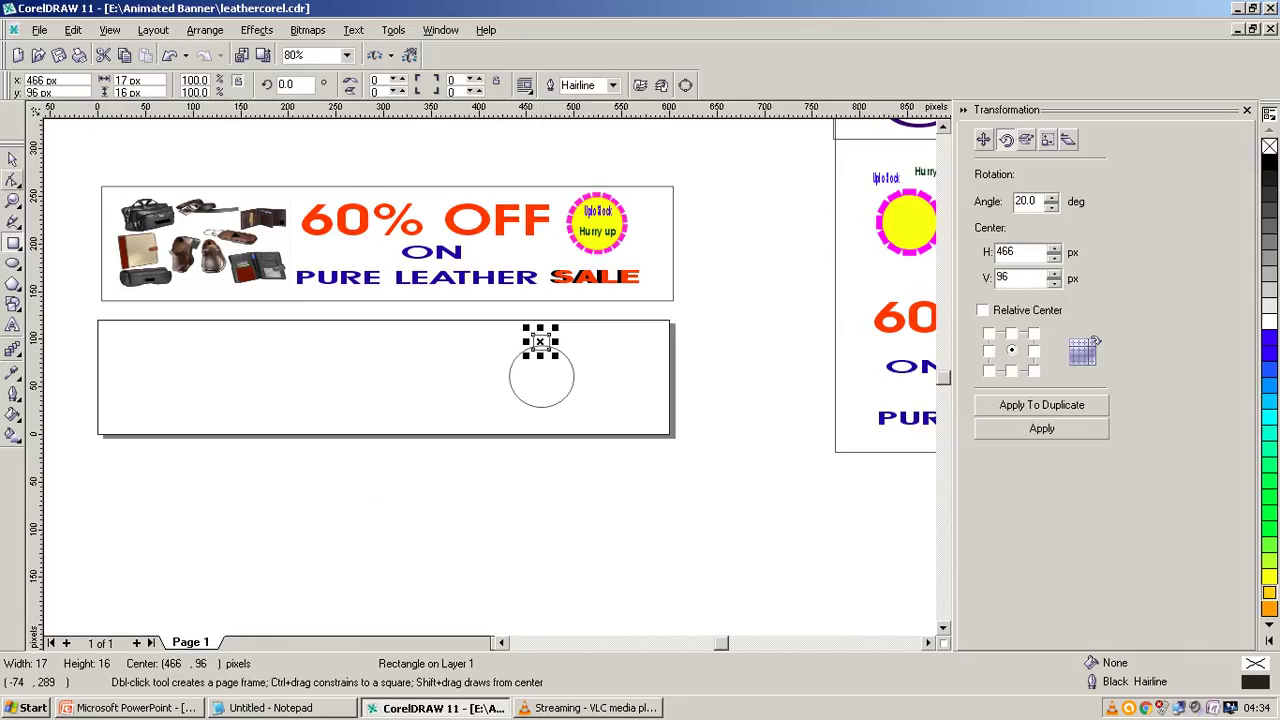
Convert the small square to curves and raise its bottom-right node onto the circle's edge
right_click(548, 350)
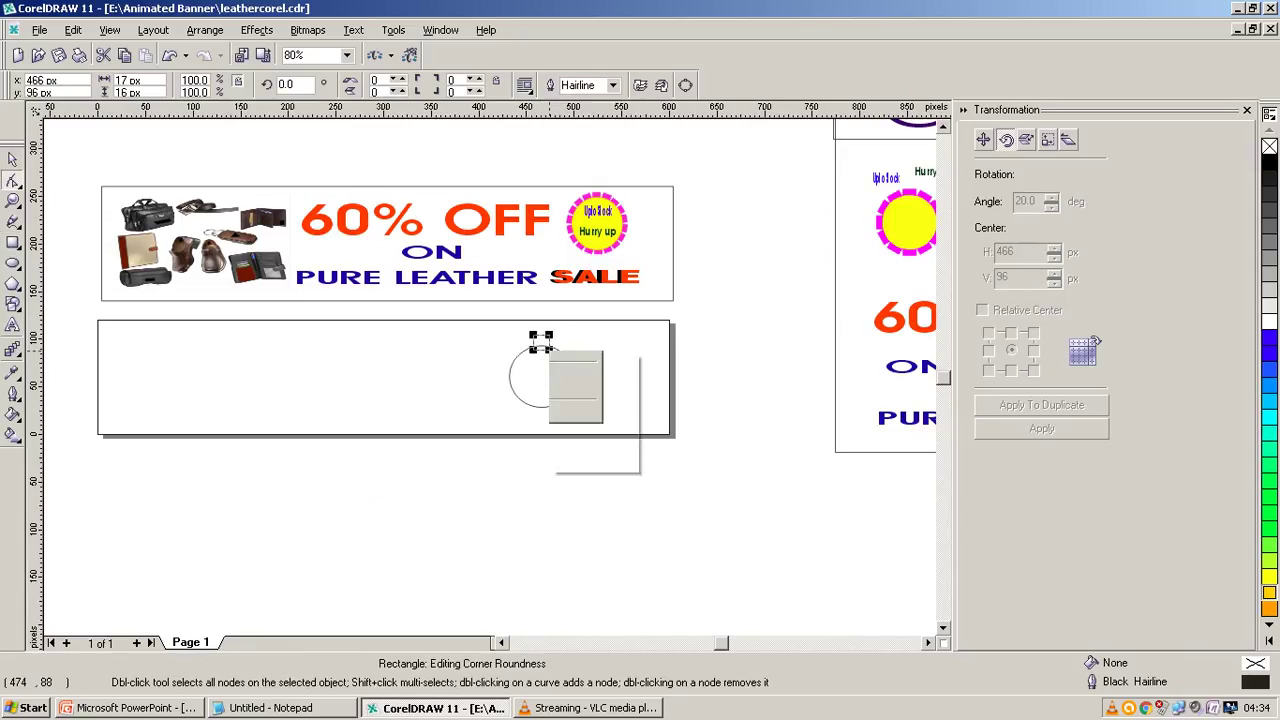
key("Escape")
key("ctrl+q")
scroll(548, 350, "up", 2)
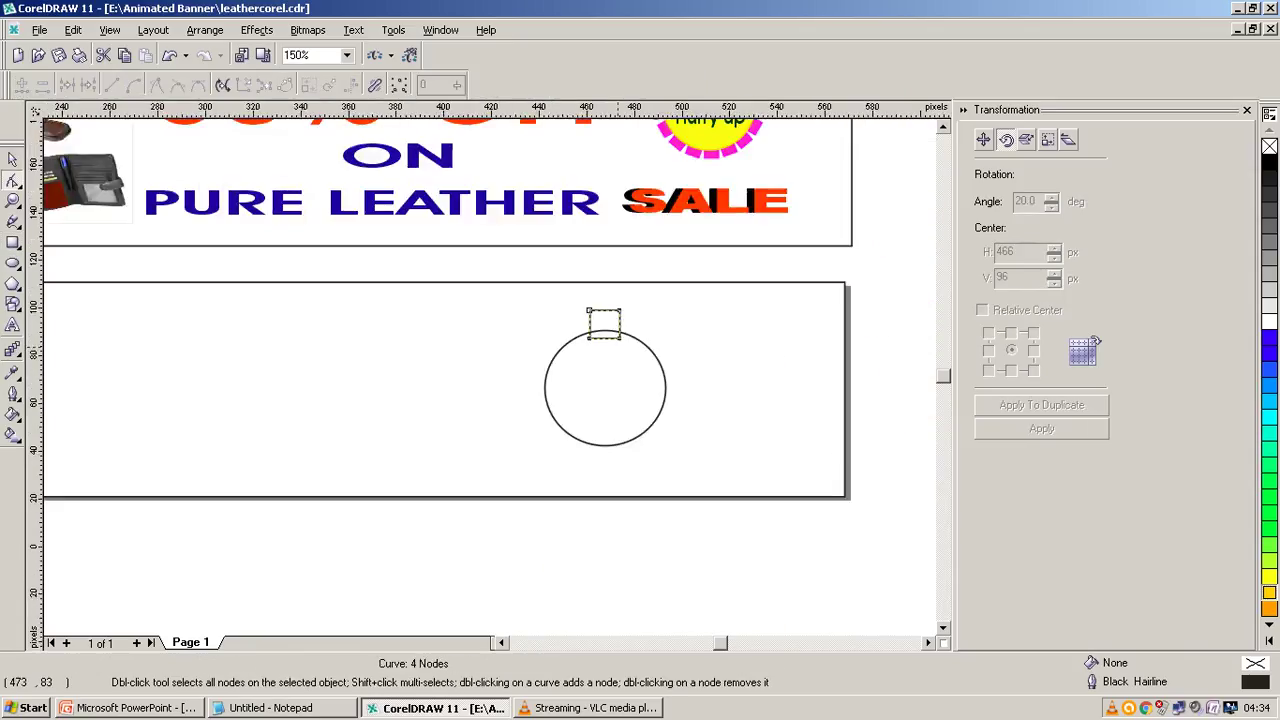
scroll(548, 350, "up", 1)
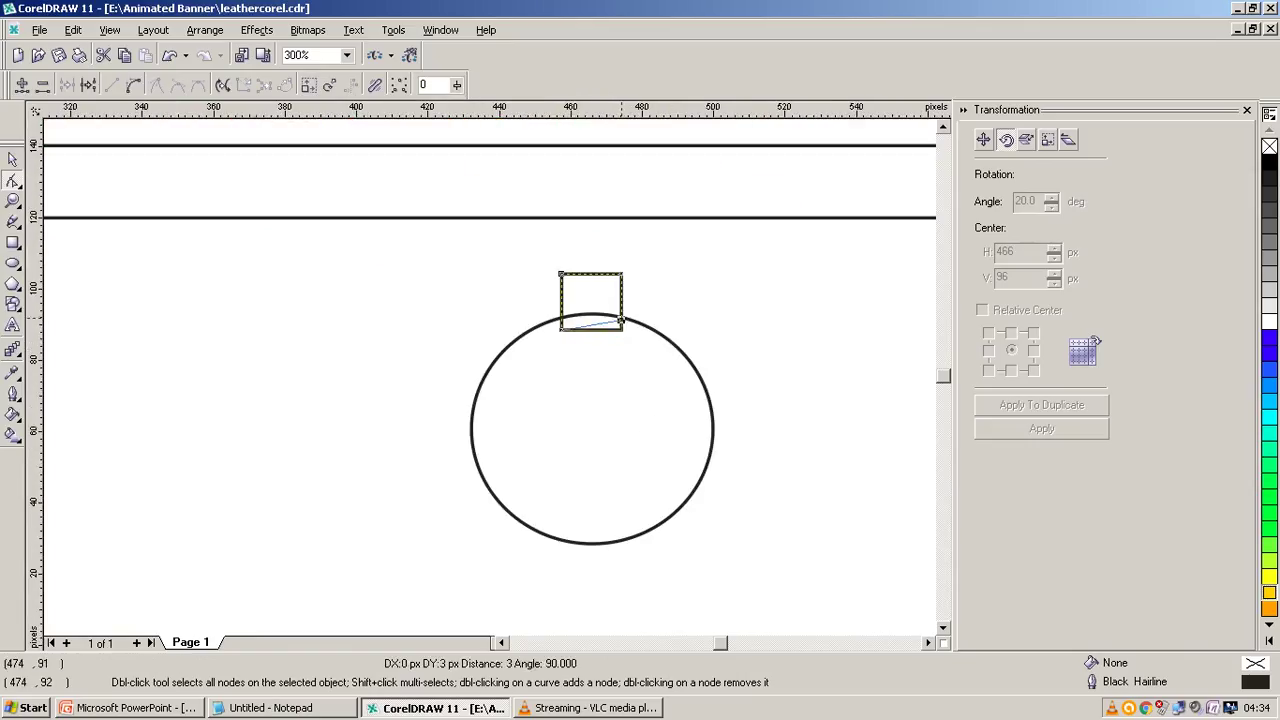
left_click_drag(621, 328, 561, 318)
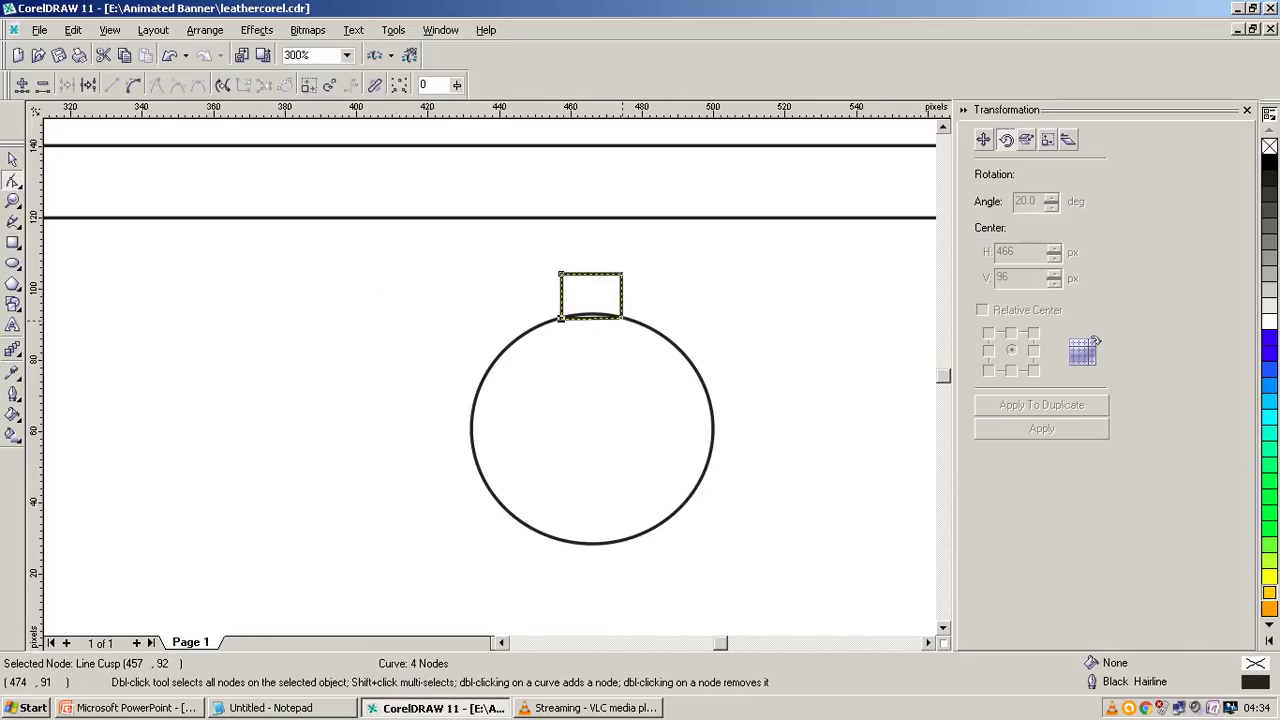
Make the square's bottom edge a curve and bend it to follow the circle's top
right_click(561, 318)
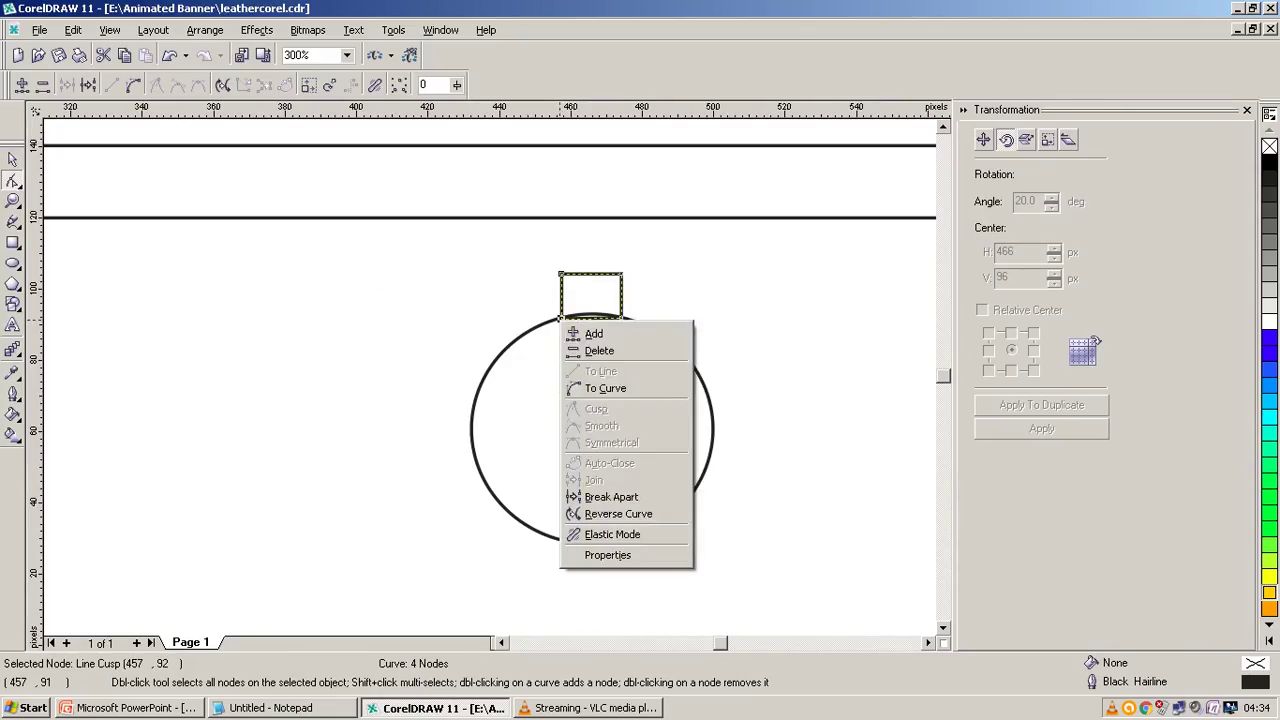
left_click(605, 388)
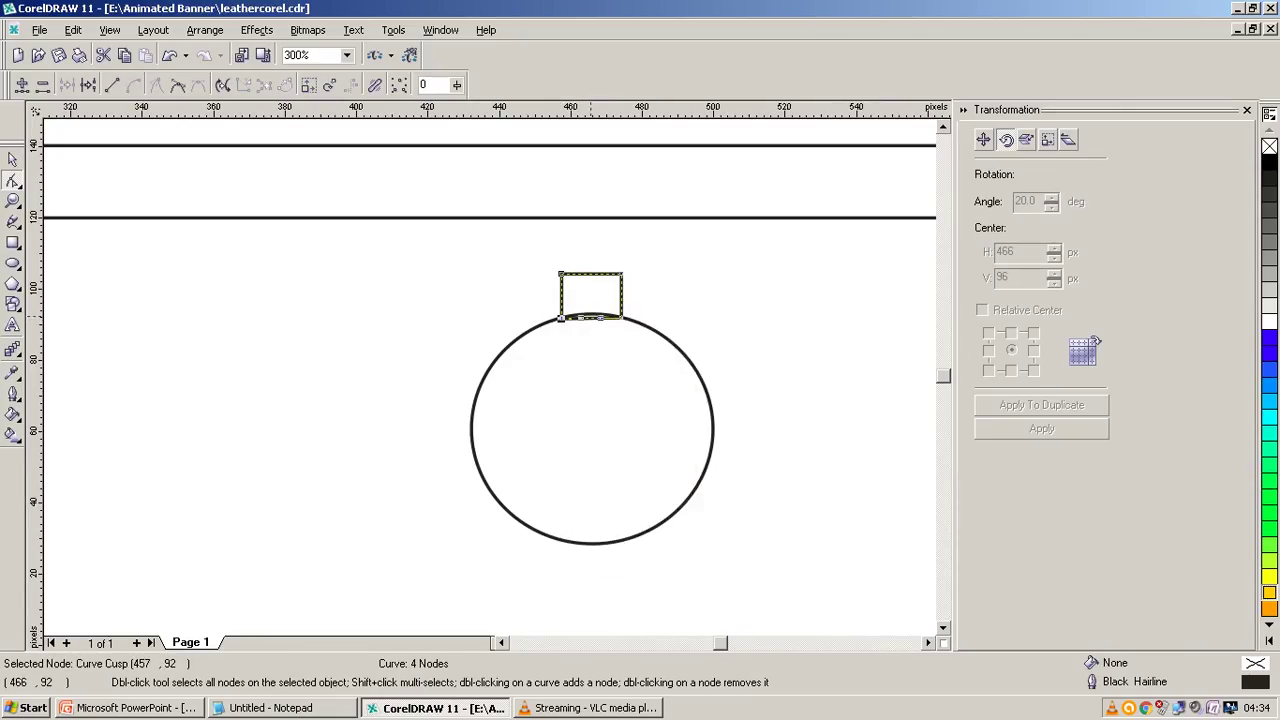
scroll(591, 319, "up", 1)
scroll(591, 319, "up", 2)
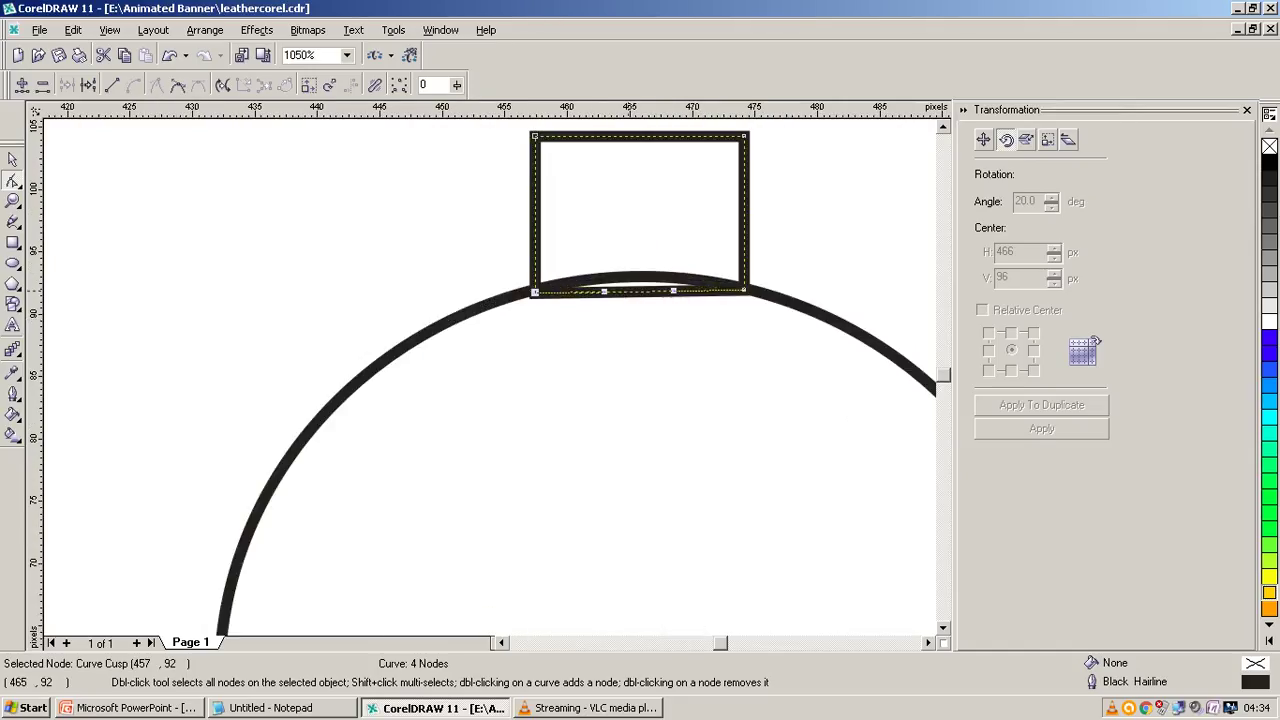
left_click_drag(629, 289, 629, 276)
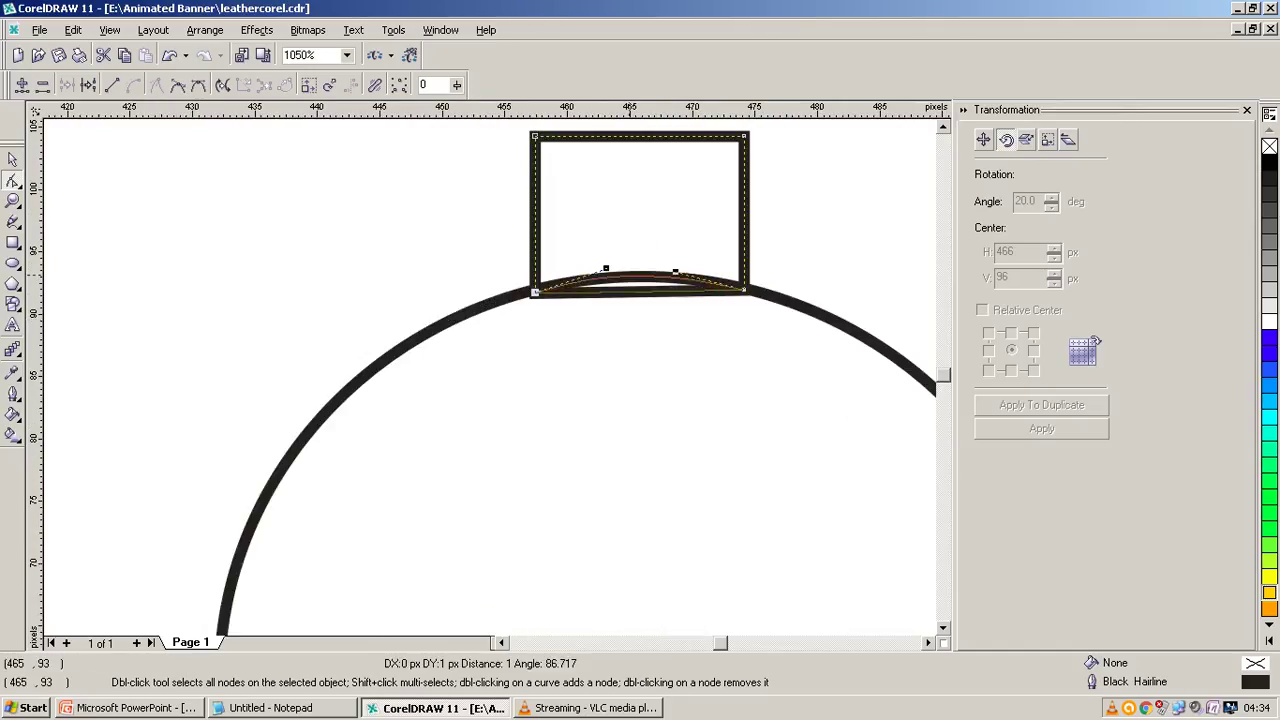
scroll(566, 372, "down", 5)
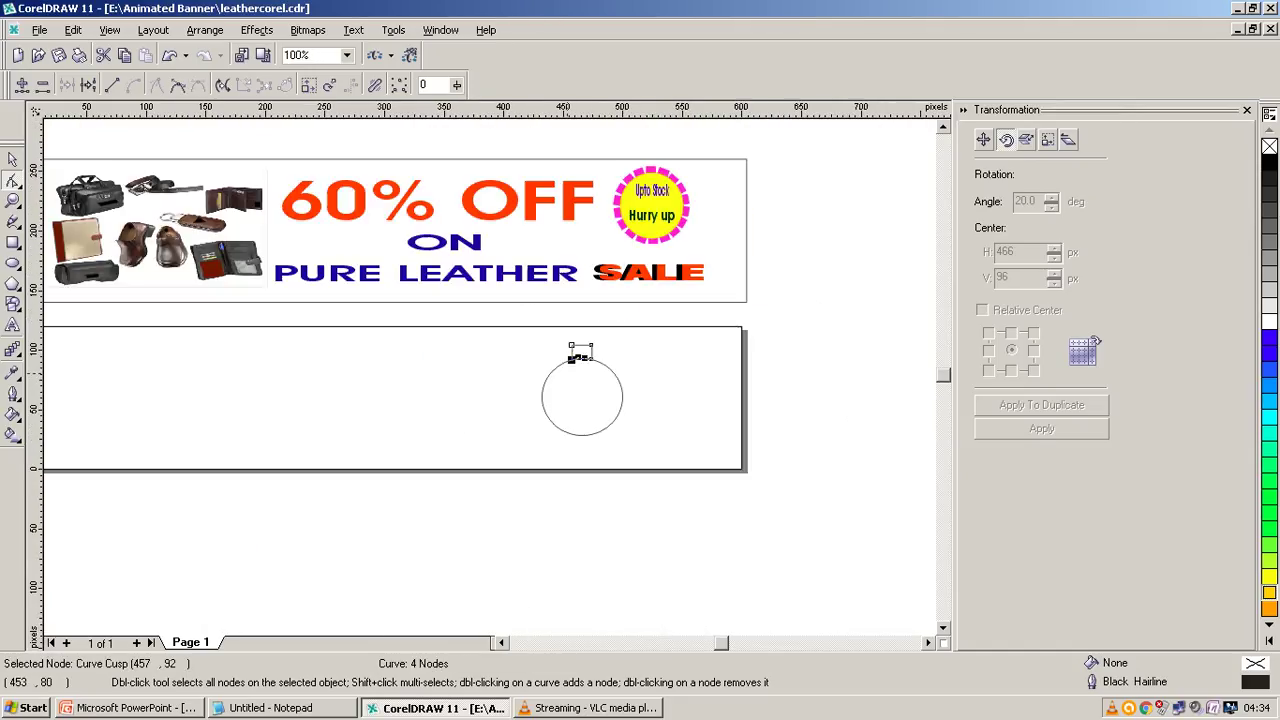
Give the small cap a pink fill and matching pink outline from the palette
left_click(13, 160)
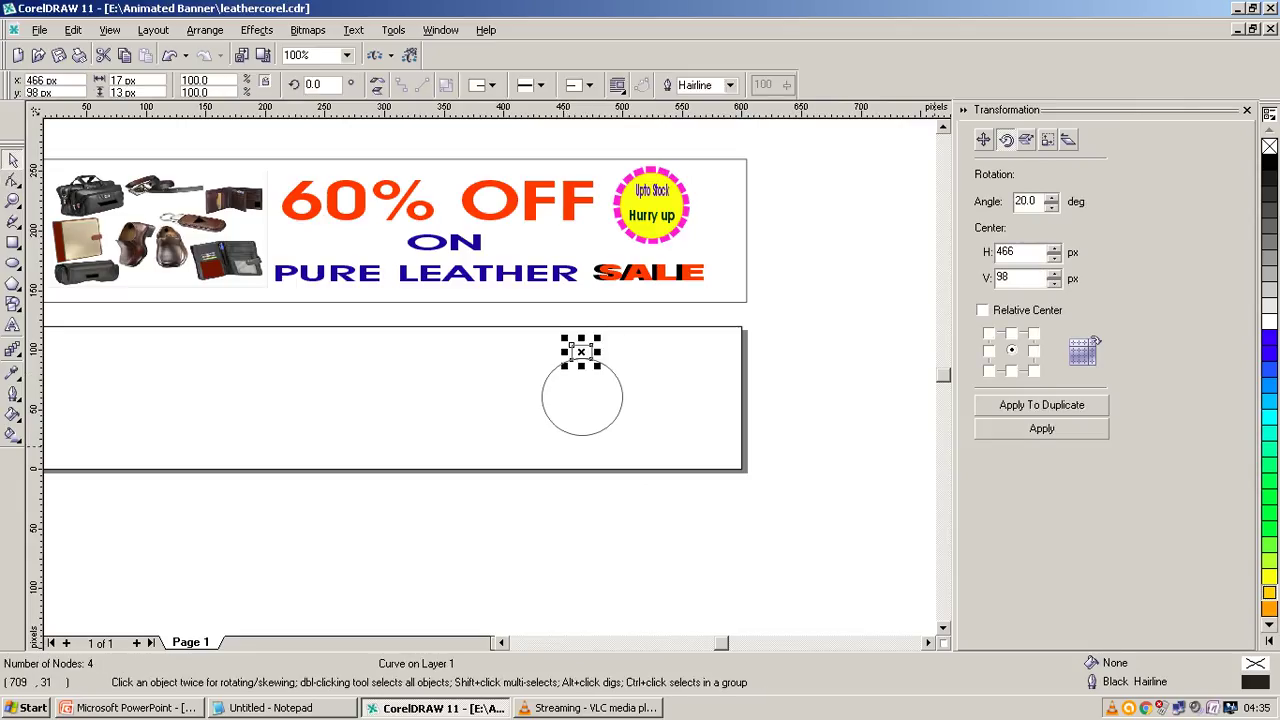
left_click(1268, 640)
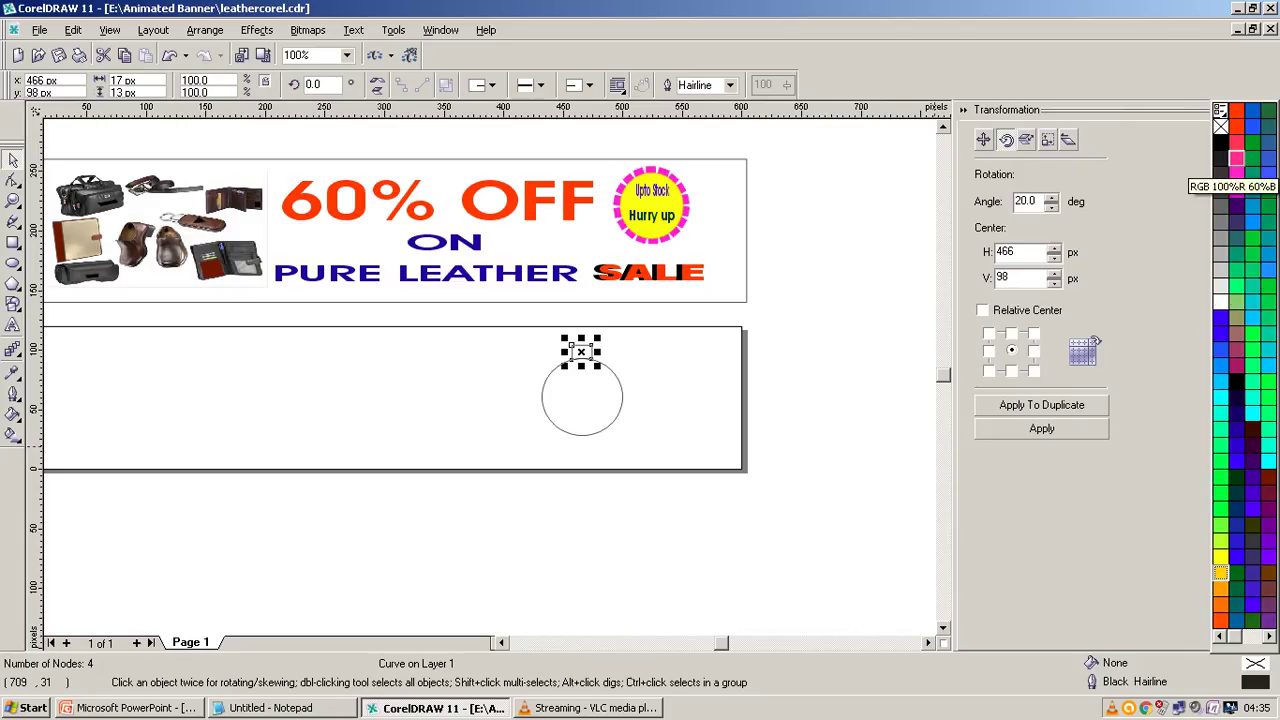
left_click(1236, 174)
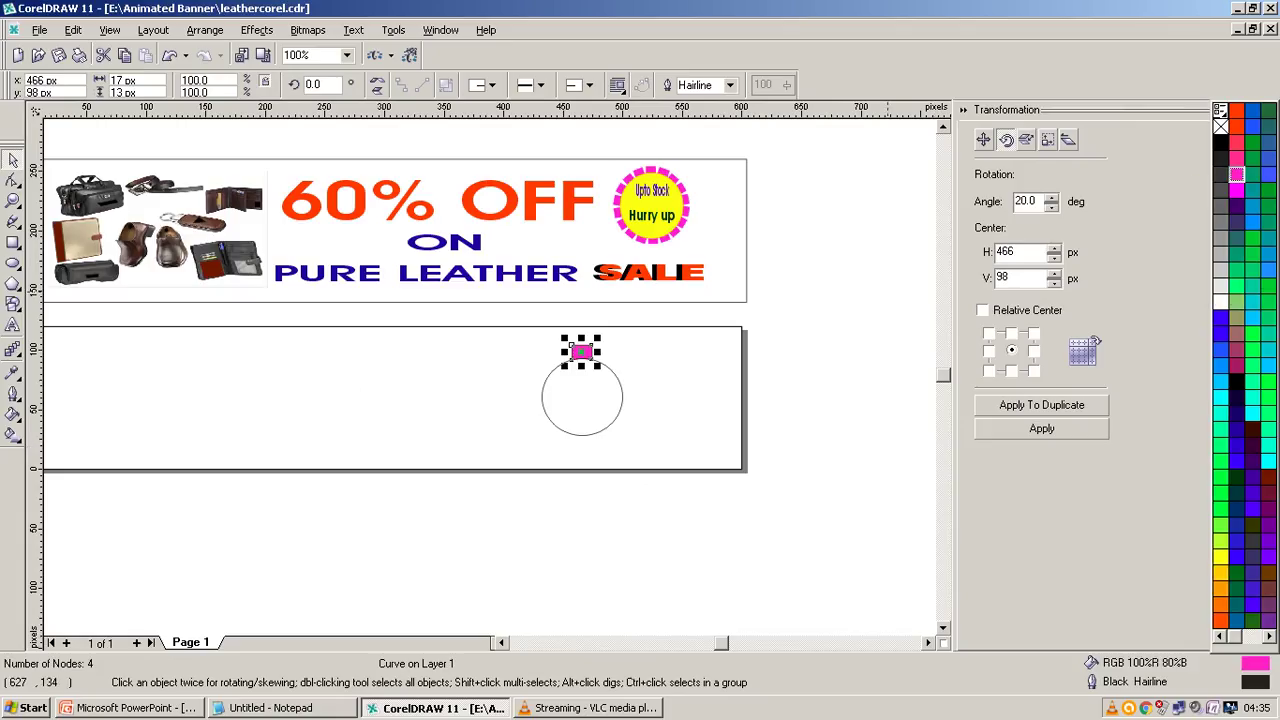
right_click(1236, 174)
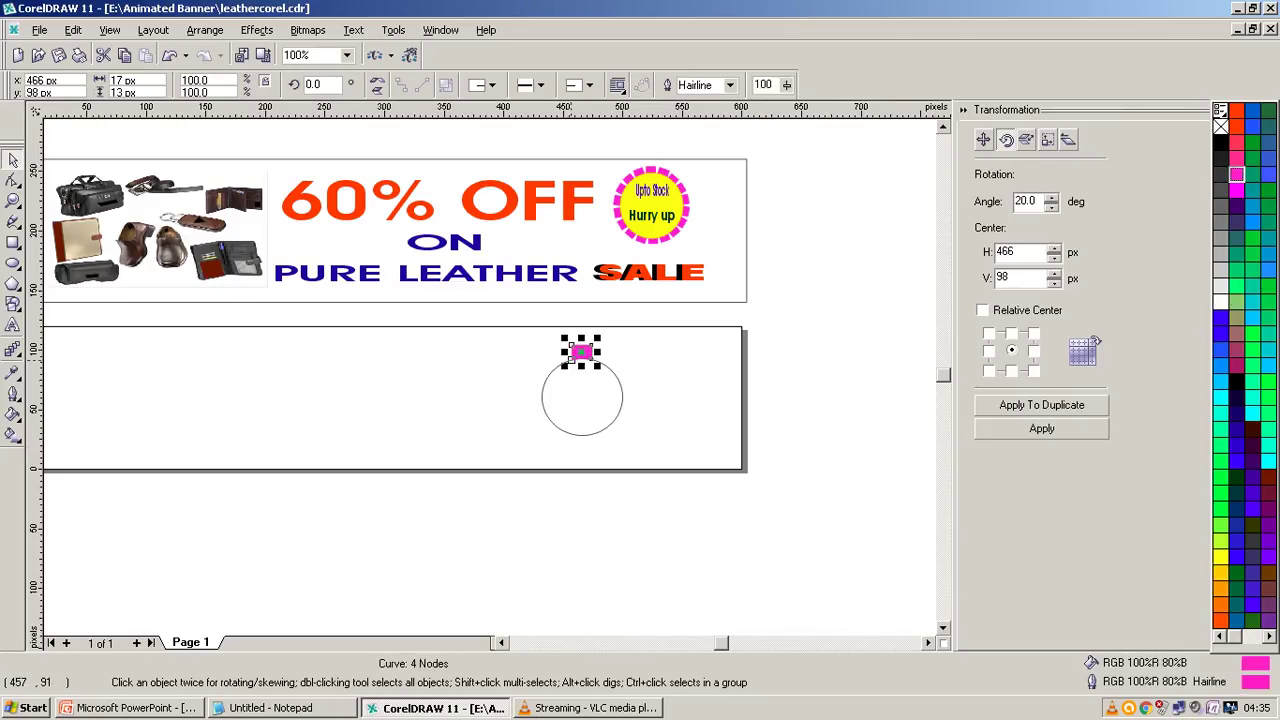
left_click(582, 352)
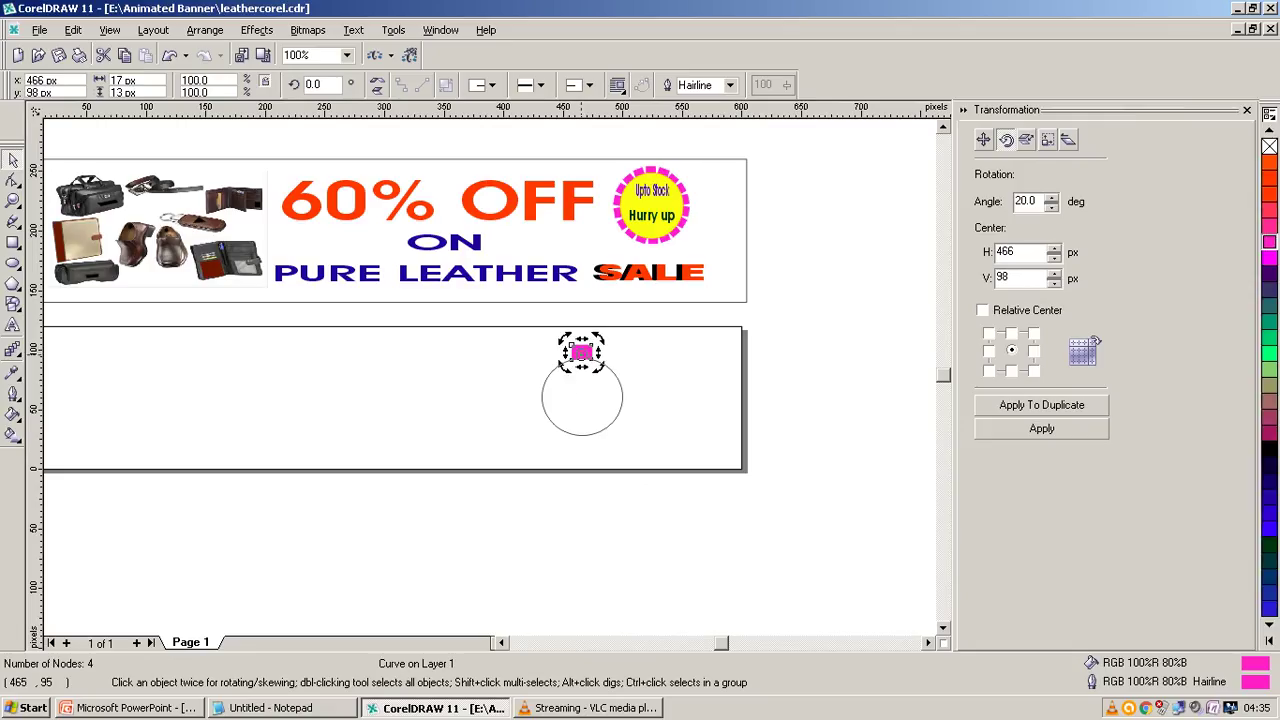
Place vertical and horizontal guidelines through the circle's centre, nudging the vertical one into alignment
left_click_drag(581, 355, 654, 362)
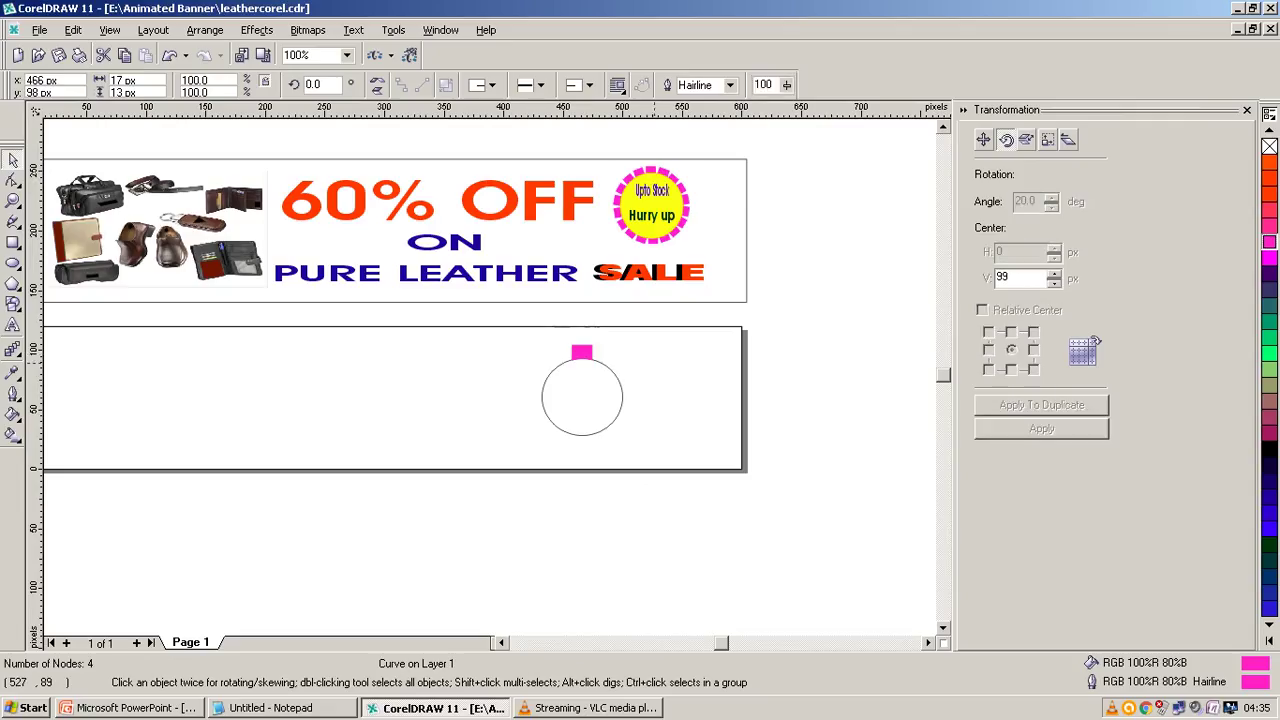
left_click(590, 360)
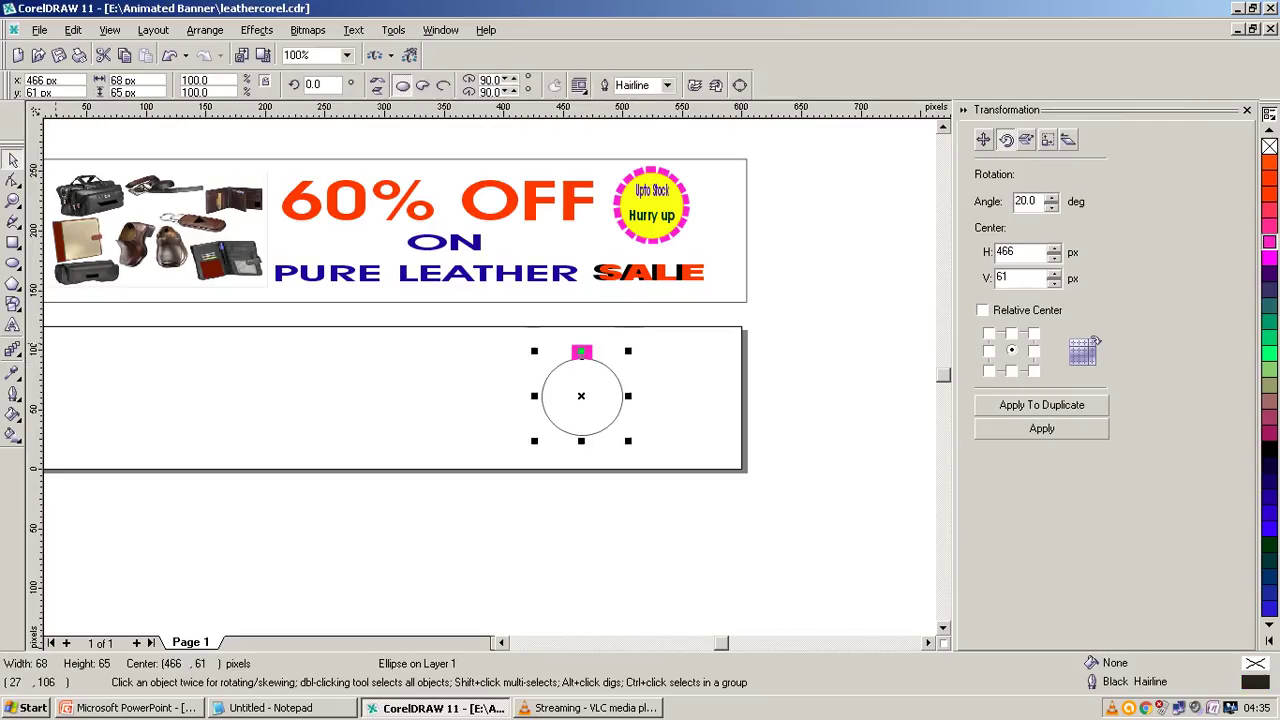
left_click_drag(32, 341, 582, 375)
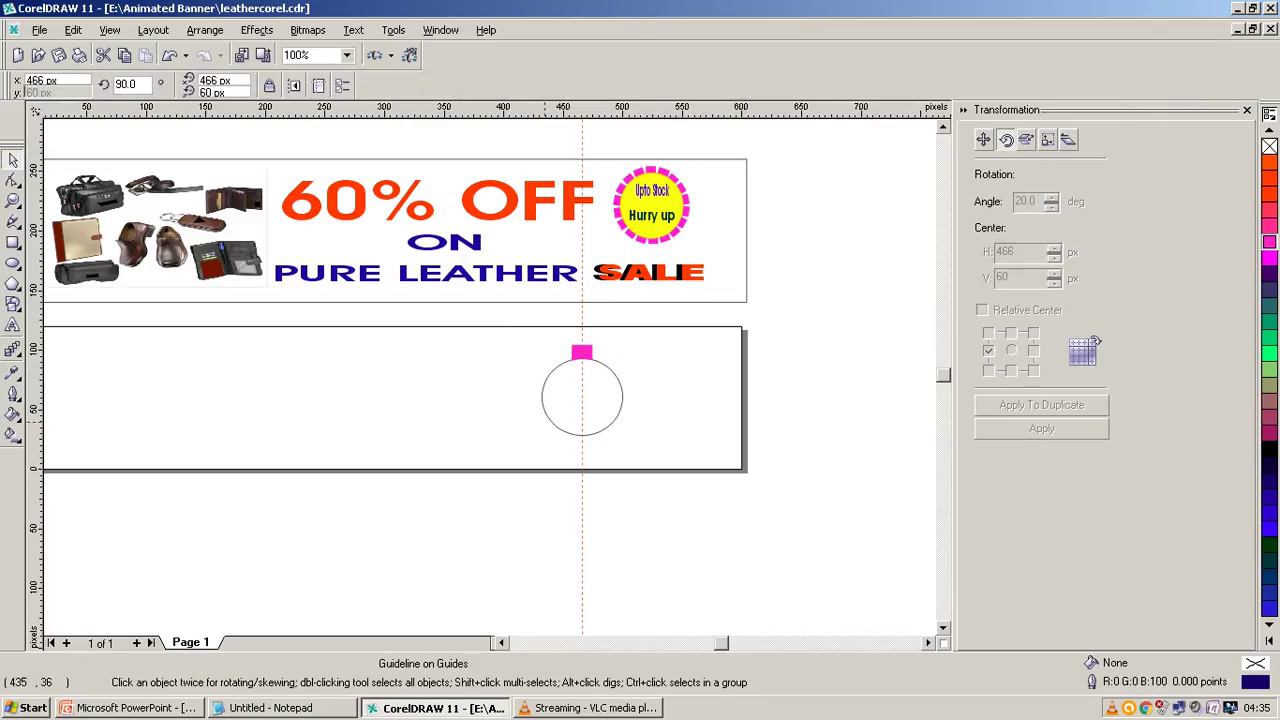
left_click(545, 427)
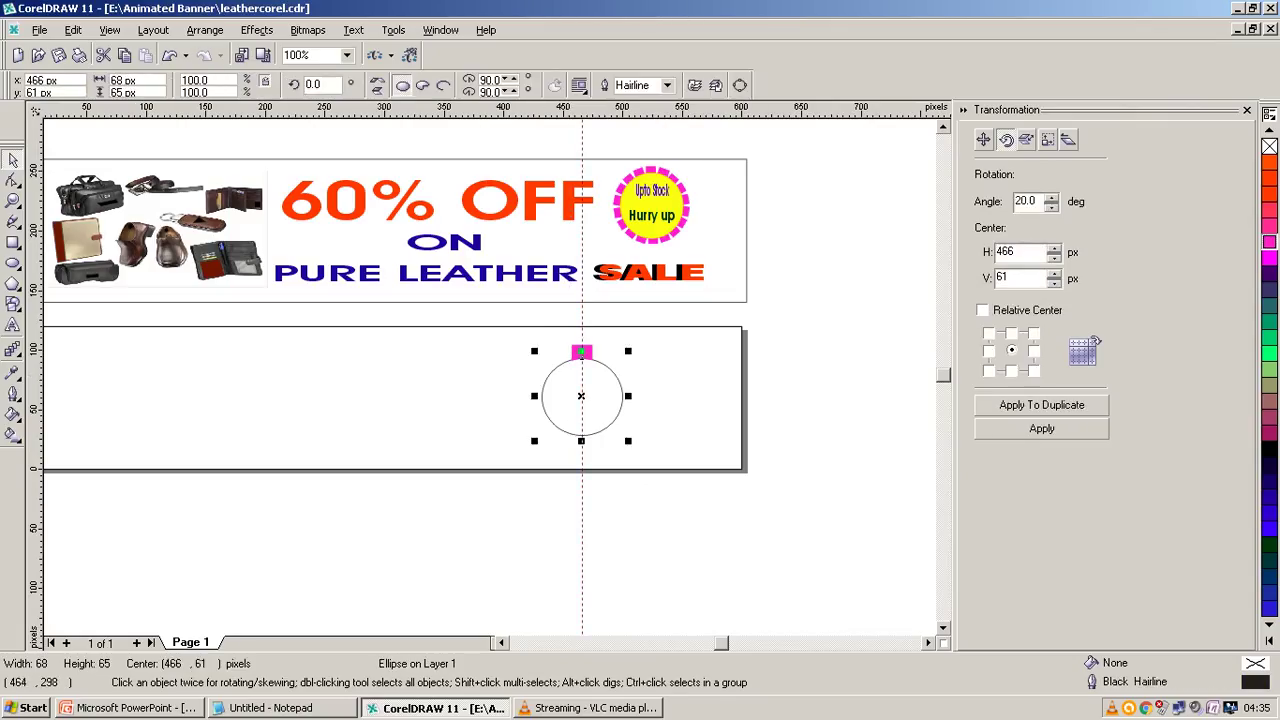
left_click_drag(580, 111, 582, 397)
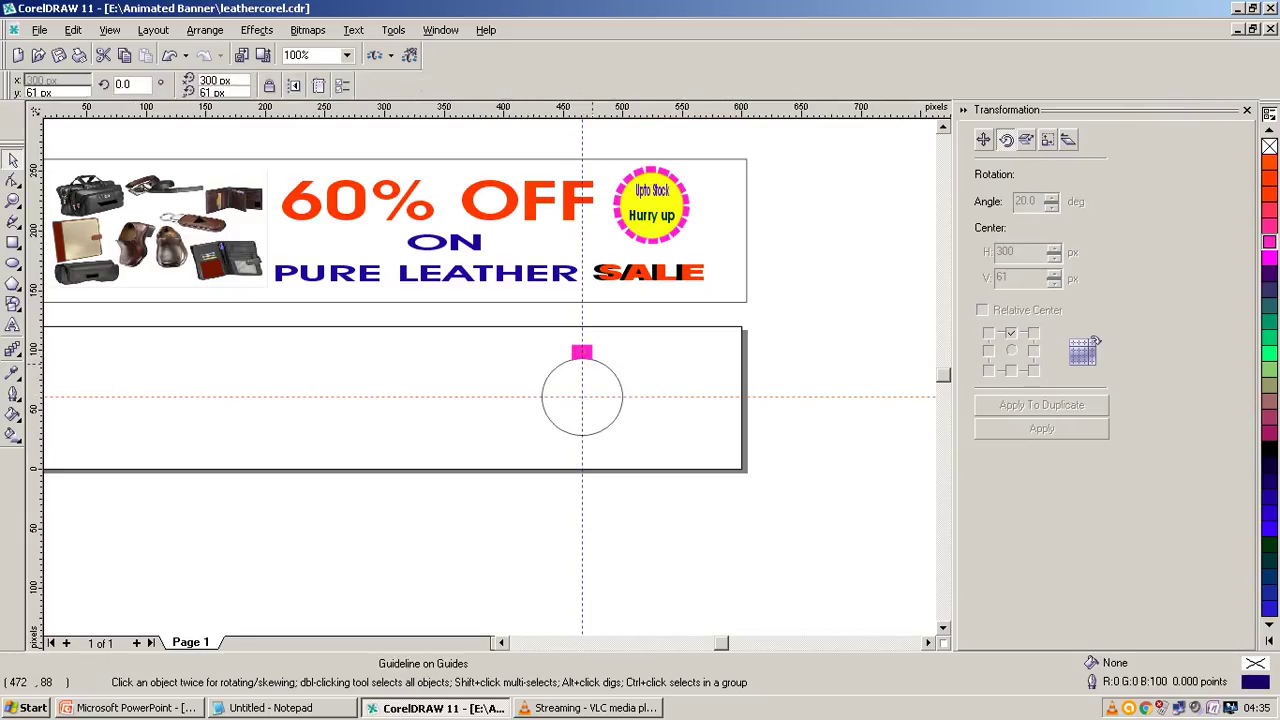
left_click(588, 360)
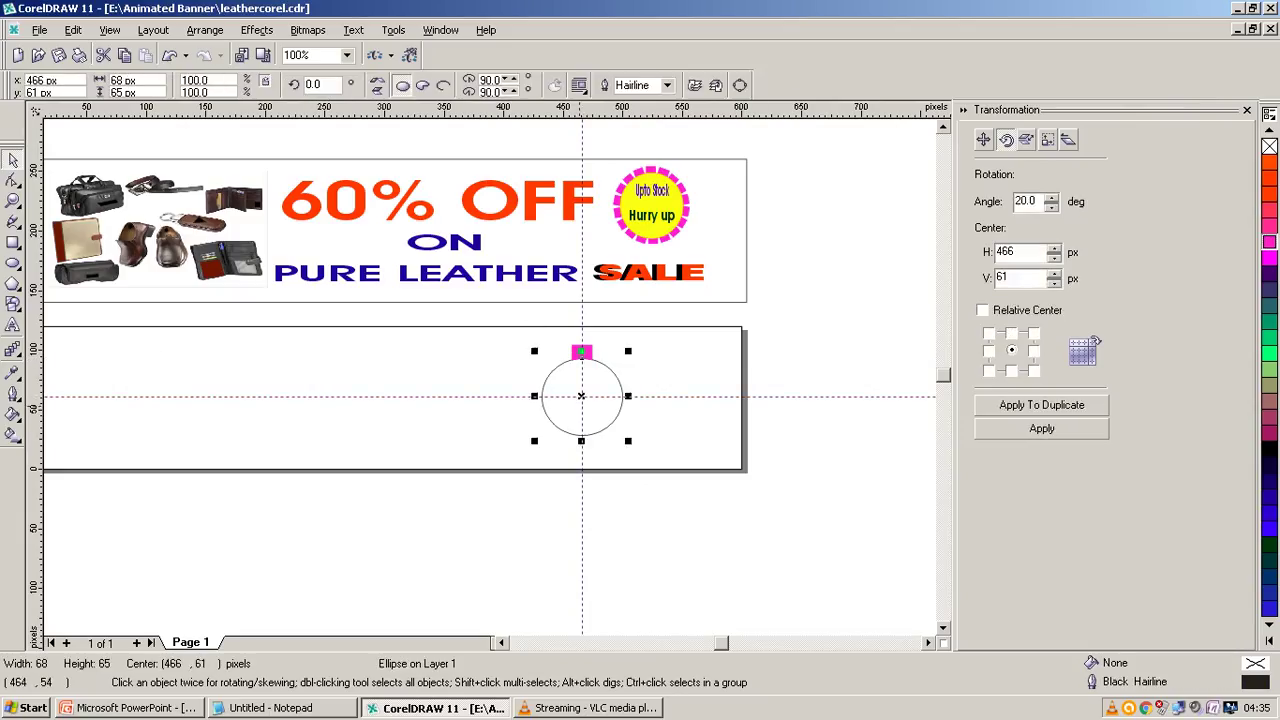
left_click(581, 407)
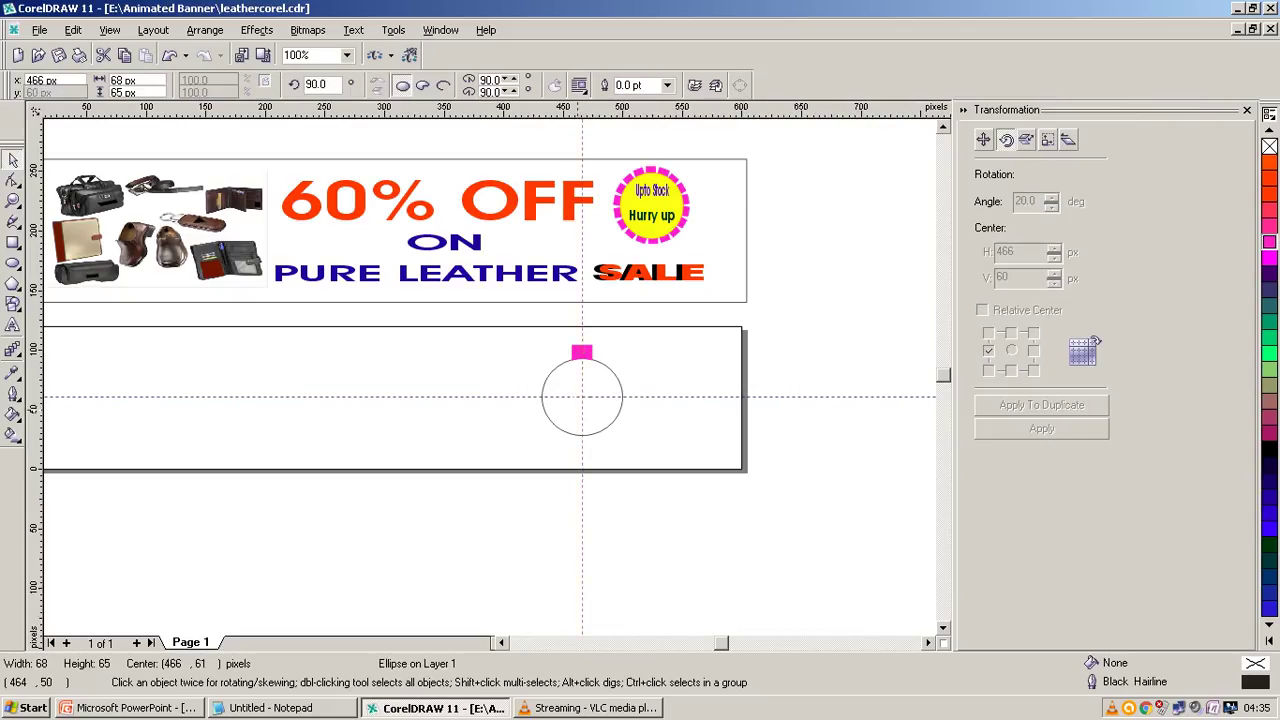
left_click_drag(581, 407, 583, 415)
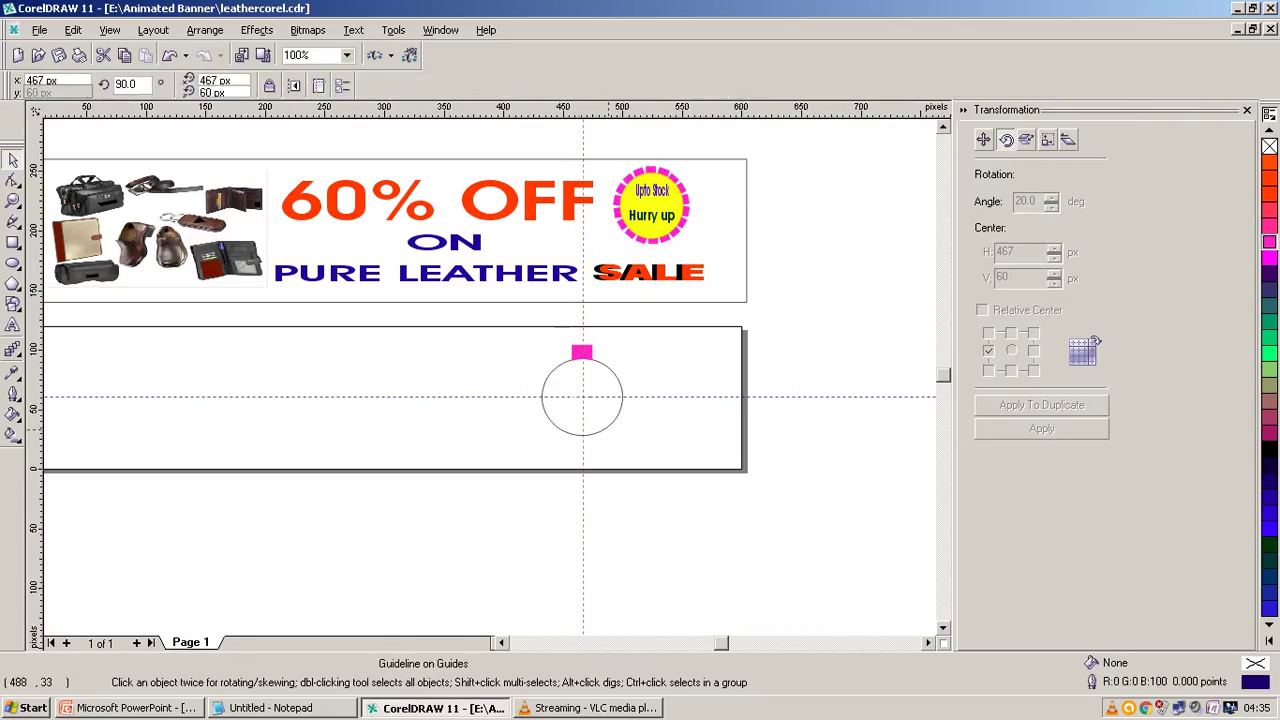
left_click(604, 422)
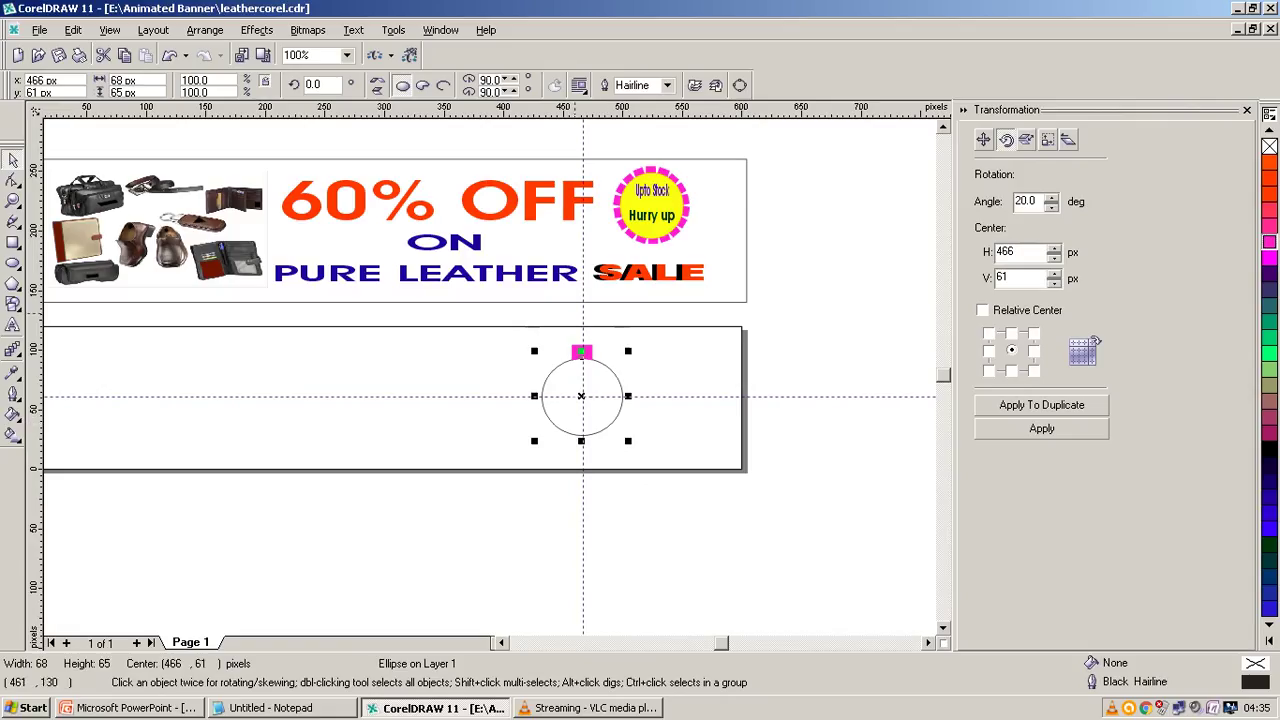
left_click(584, 268)
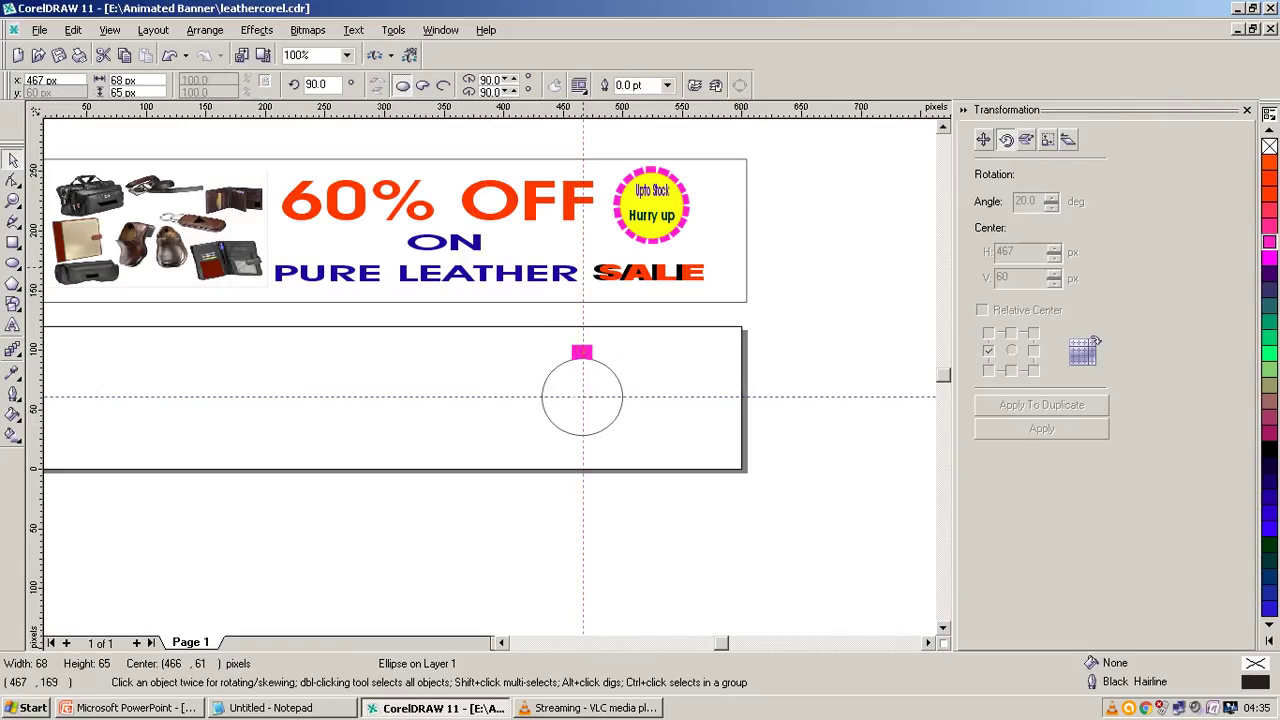
left_click(555, 369)
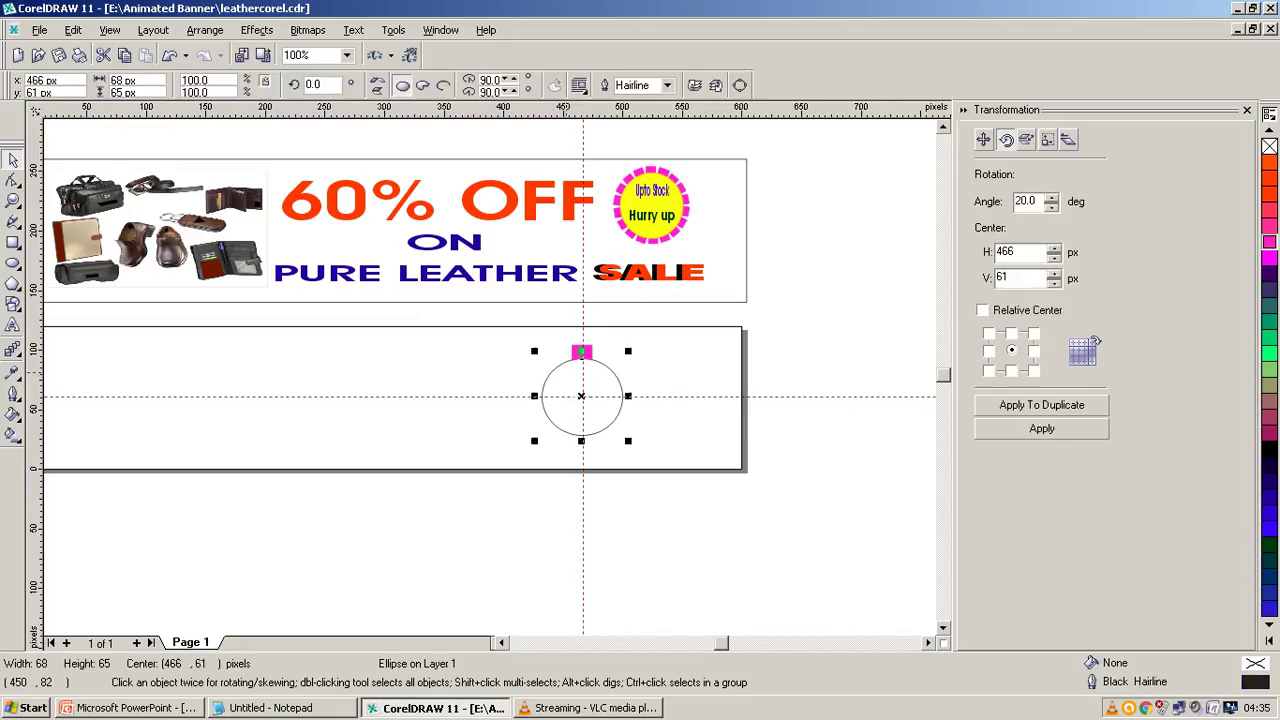
Move the pink cap's rotation pivot to the circle's centre at 466, 61 px
left_click(583, 461)
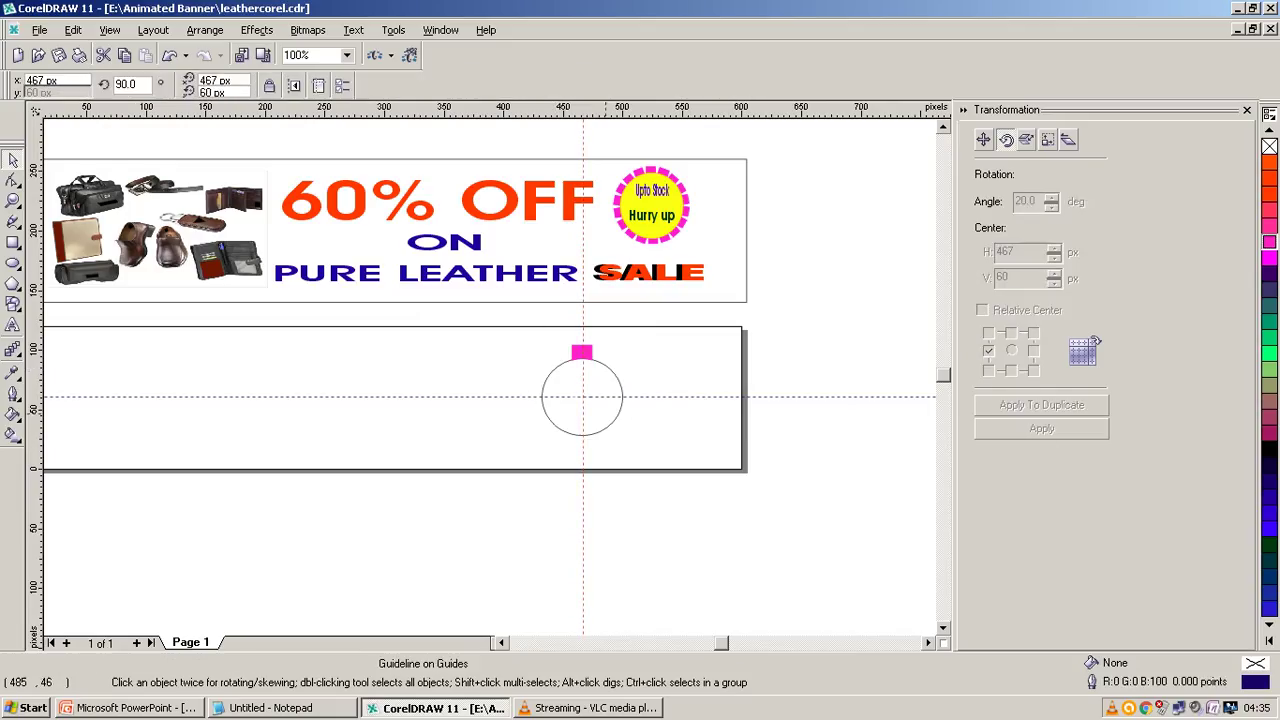
left_click(591, 389)
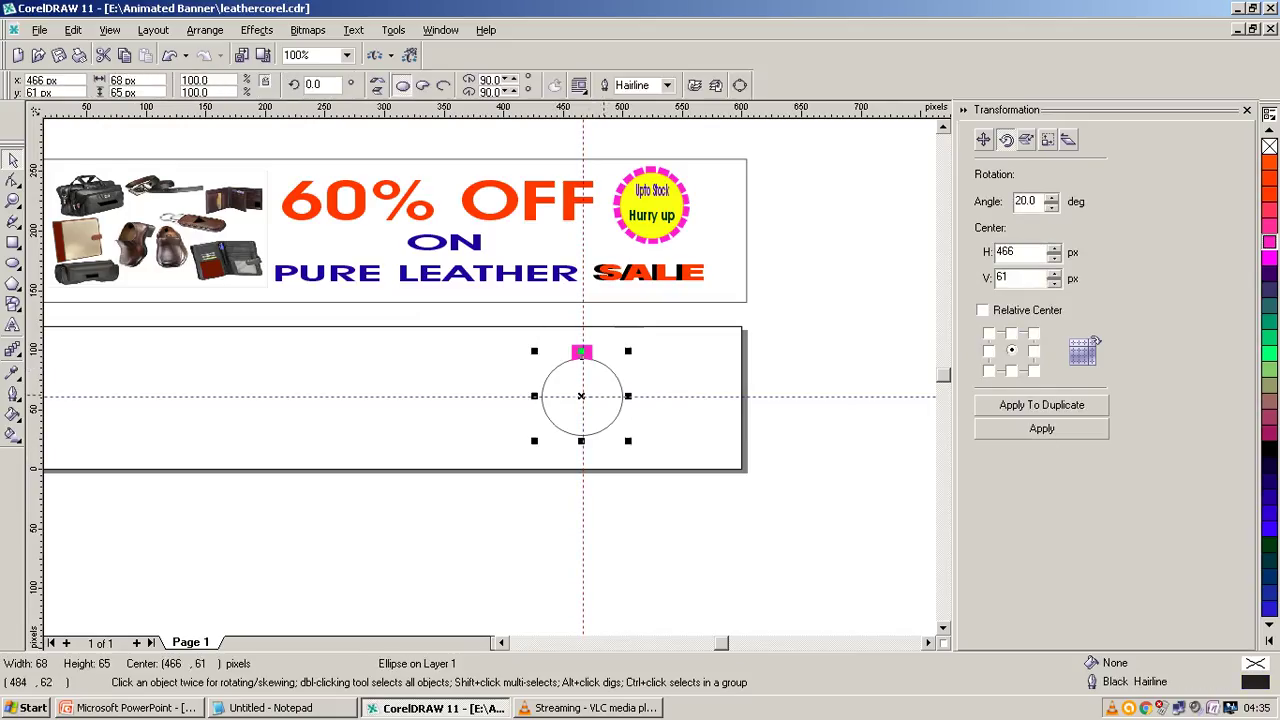
left_click(585, 373)
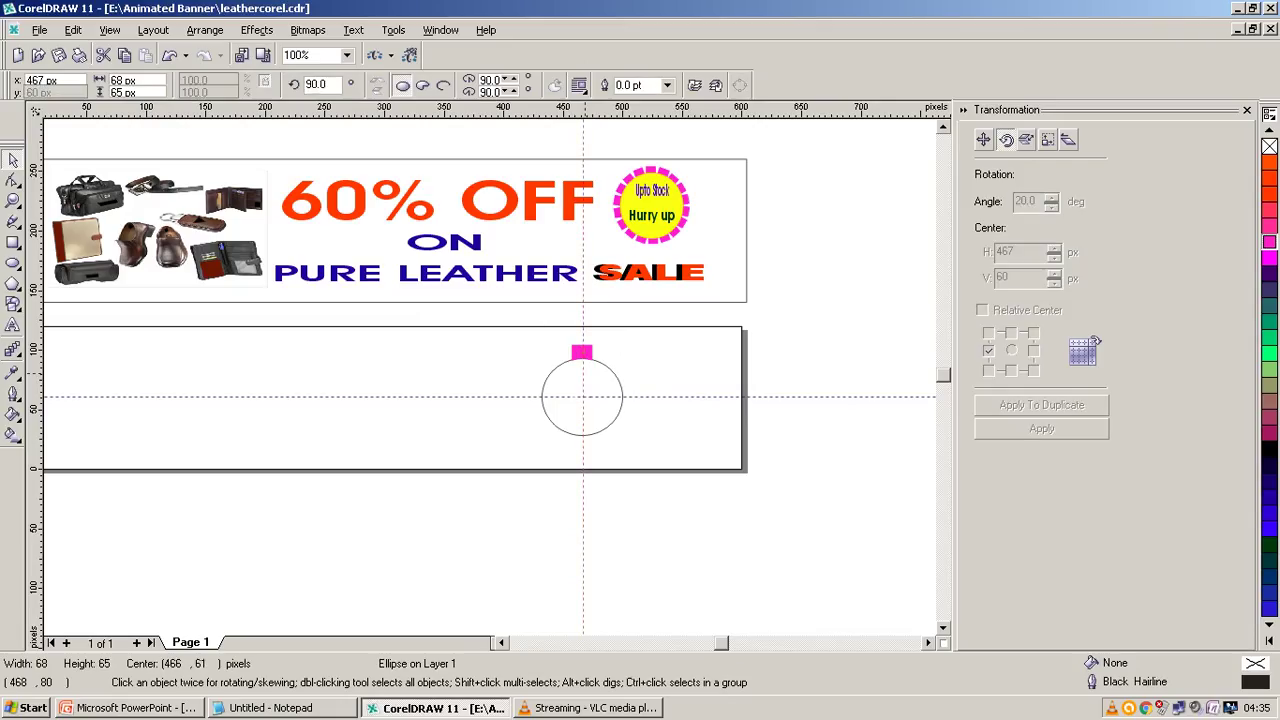
key("Tab")
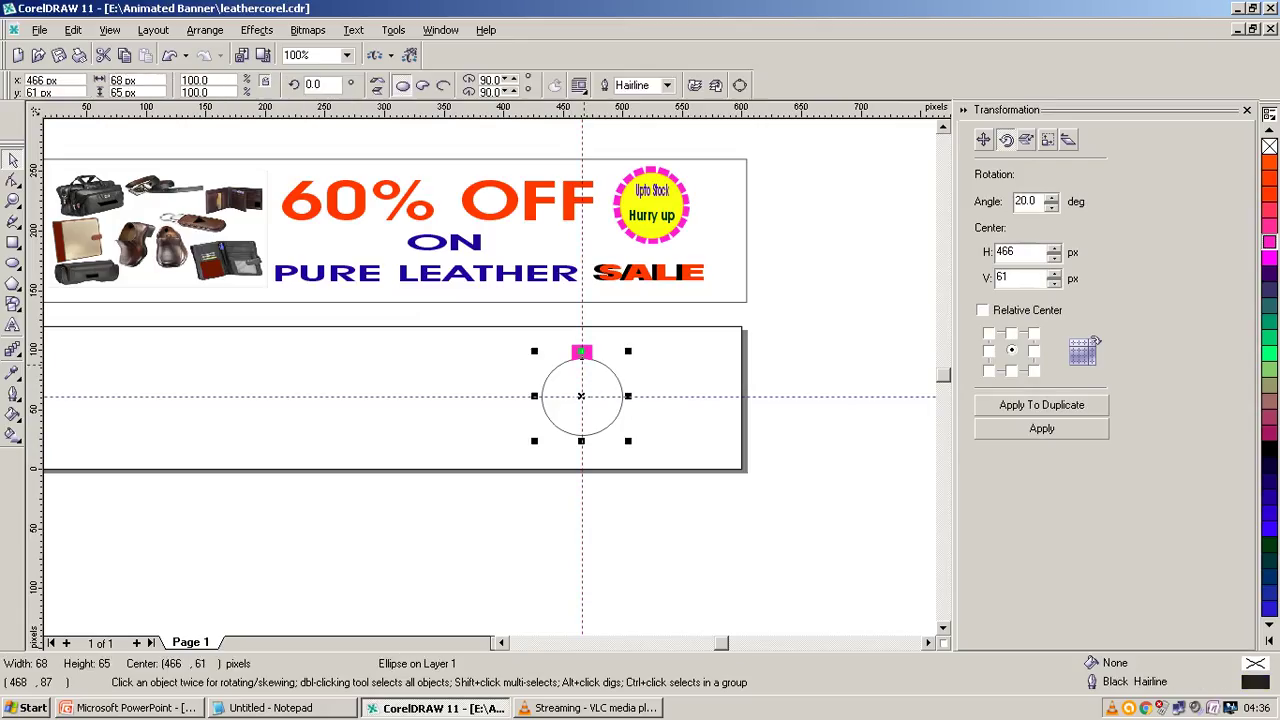
left_click(588, 353)
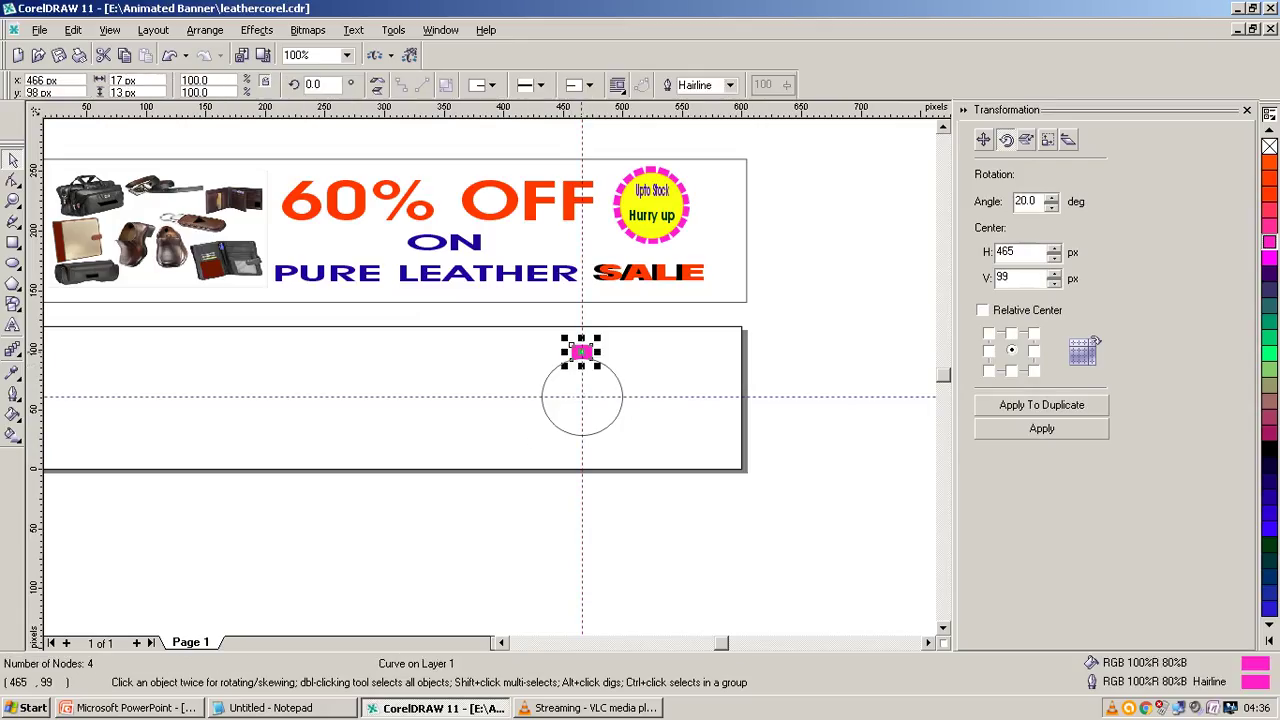
left_click(588, 353)
left_click_drag(582, 352, 582, 398)
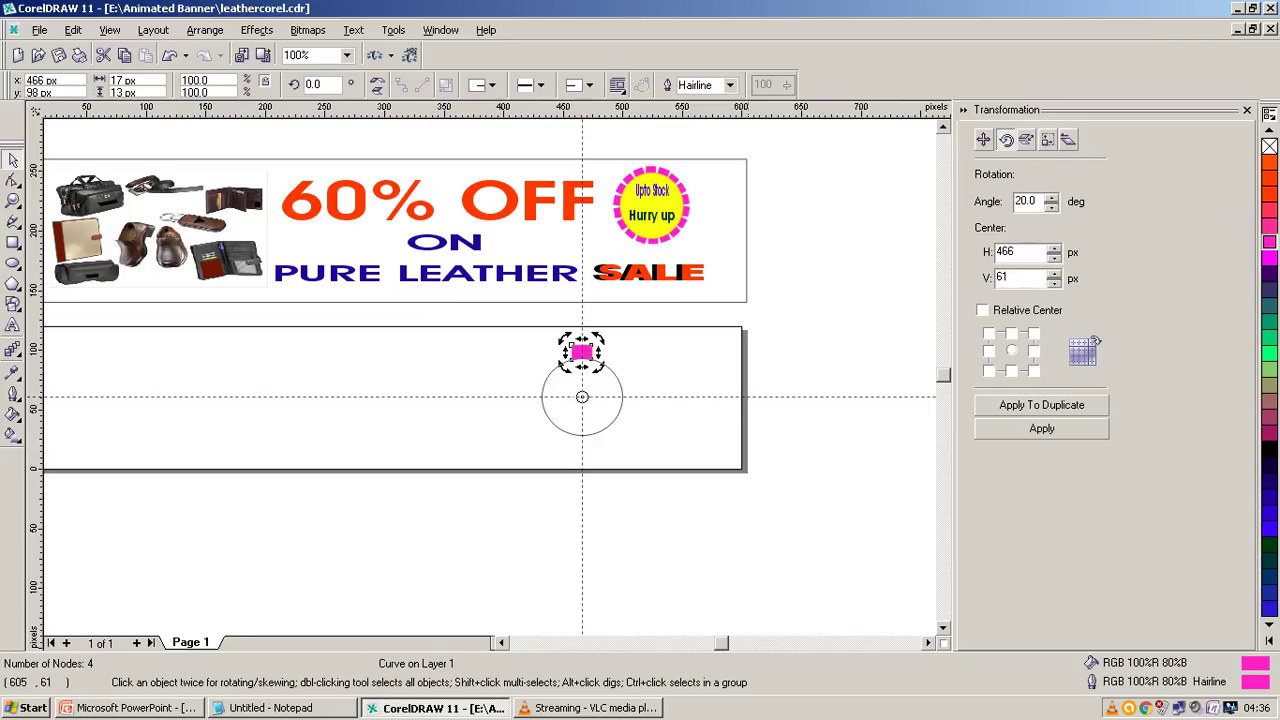
Try rotated copies of the pink cap at 20° and 25°, undoing the 25° copy
double_click(1025, 201)
type("20")
left_click(1041, 405)
left_click(982, 310)
left_click(1041, 405)
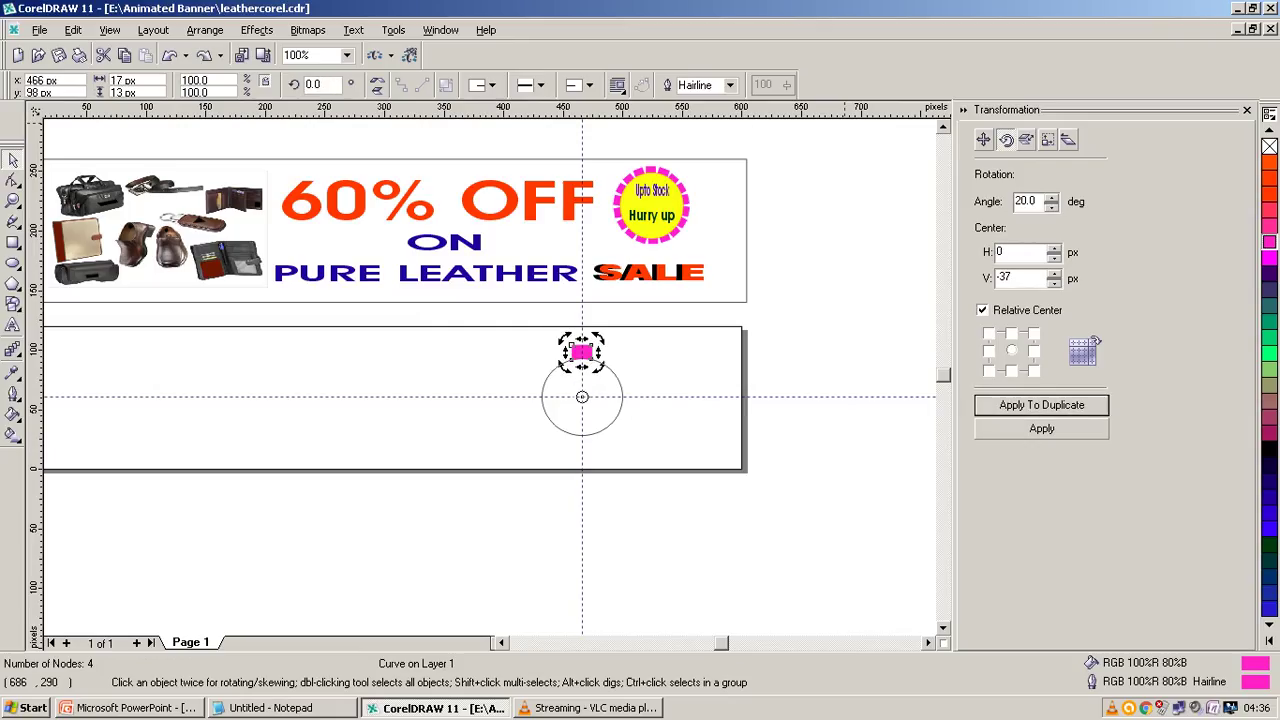
key("Tab")
type("2")
type("5")
key("Return")
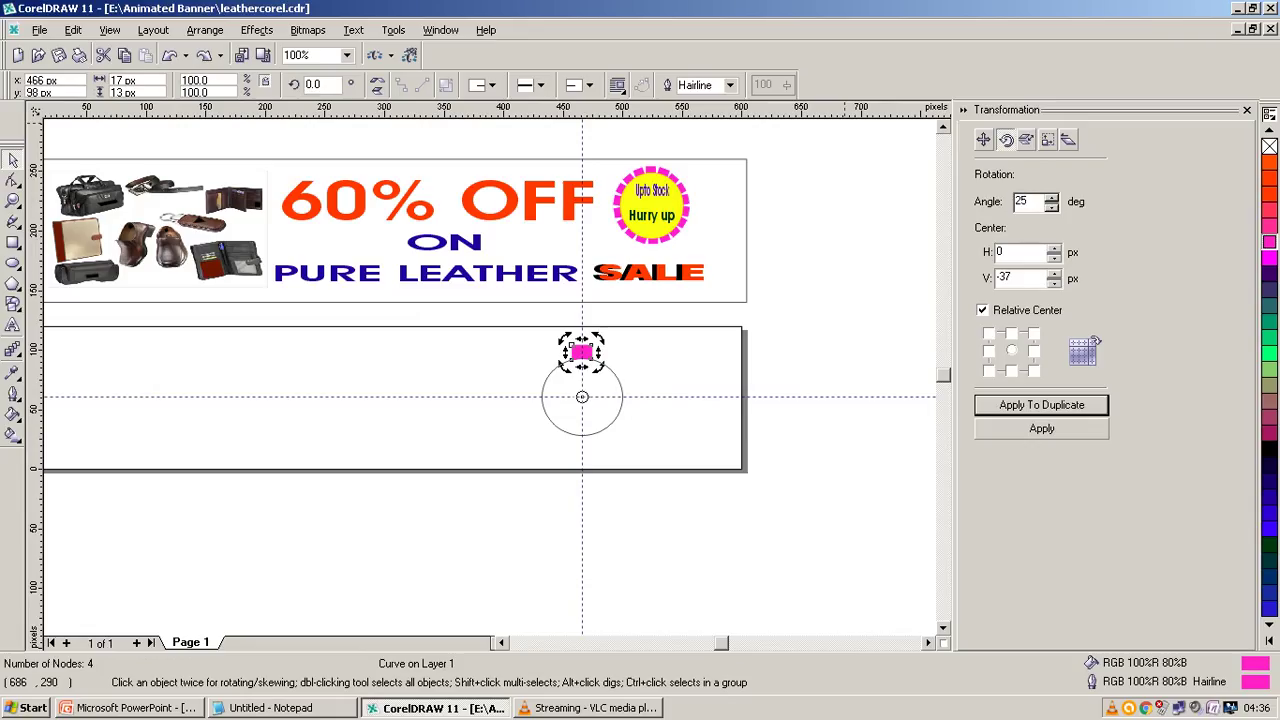
key("ctrl+z")
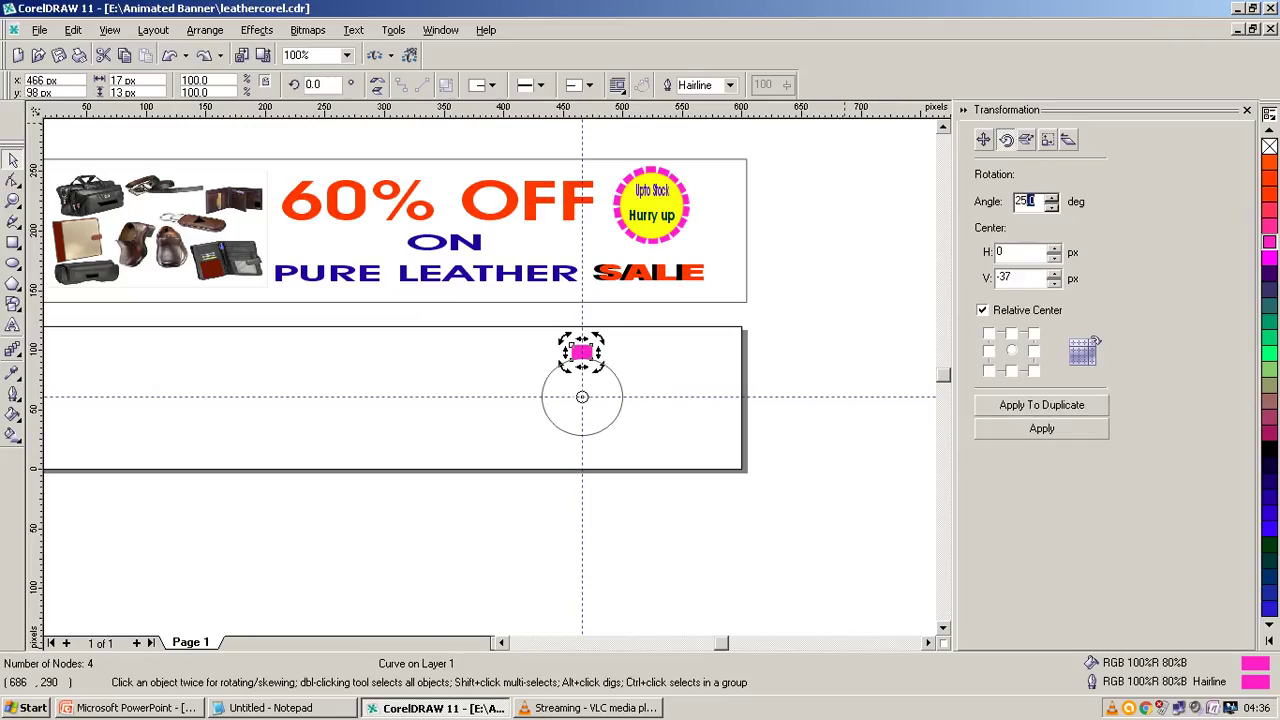
Set the rotation angle to 30° and duplicate repeatedly to close the ring of twelve caps
left_click_drag(1035, 201, 1013, 201)
type("30")
key("Return")
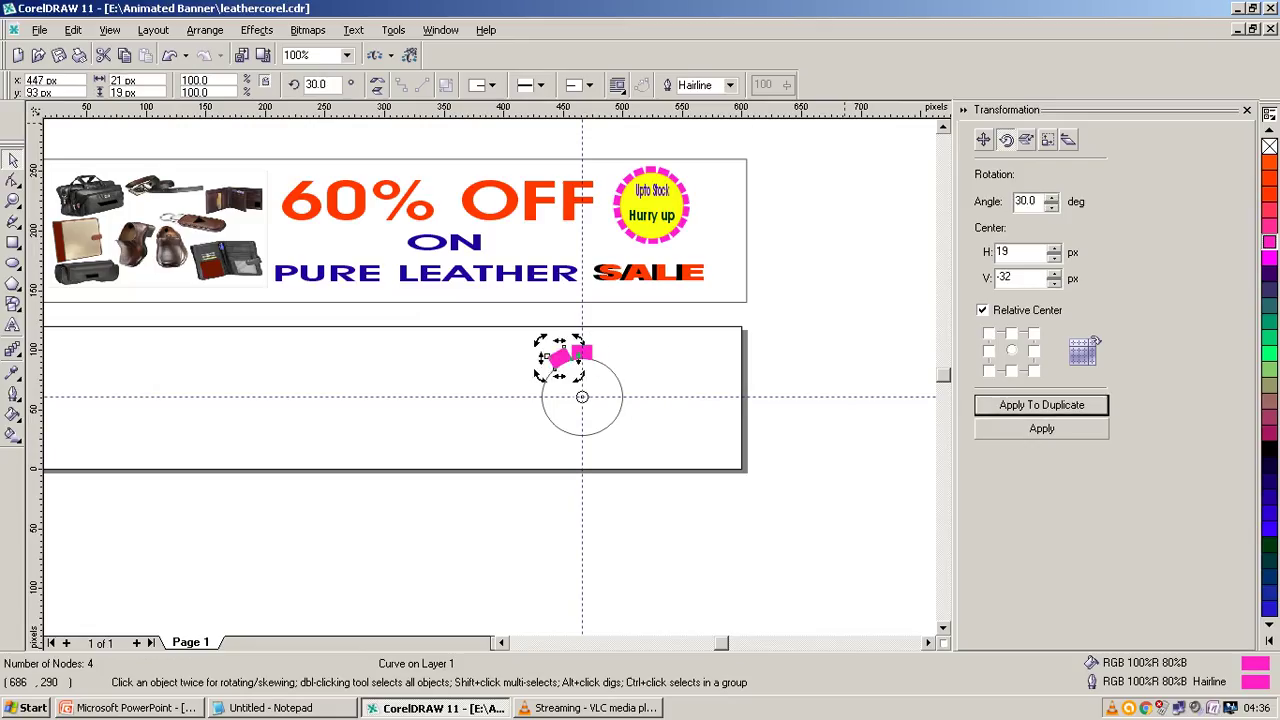
key("Return")
key("Return")
key("Return")
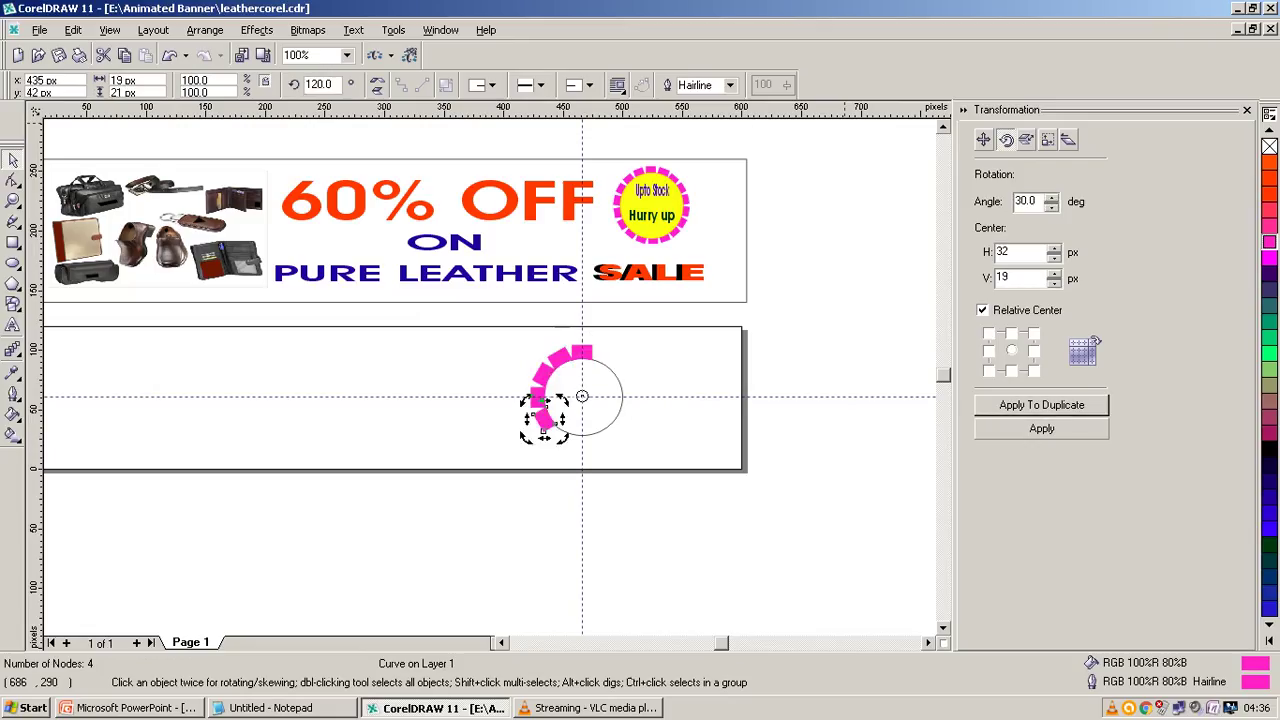
key("Return")
key("Return")
key("Return")
key("Return")
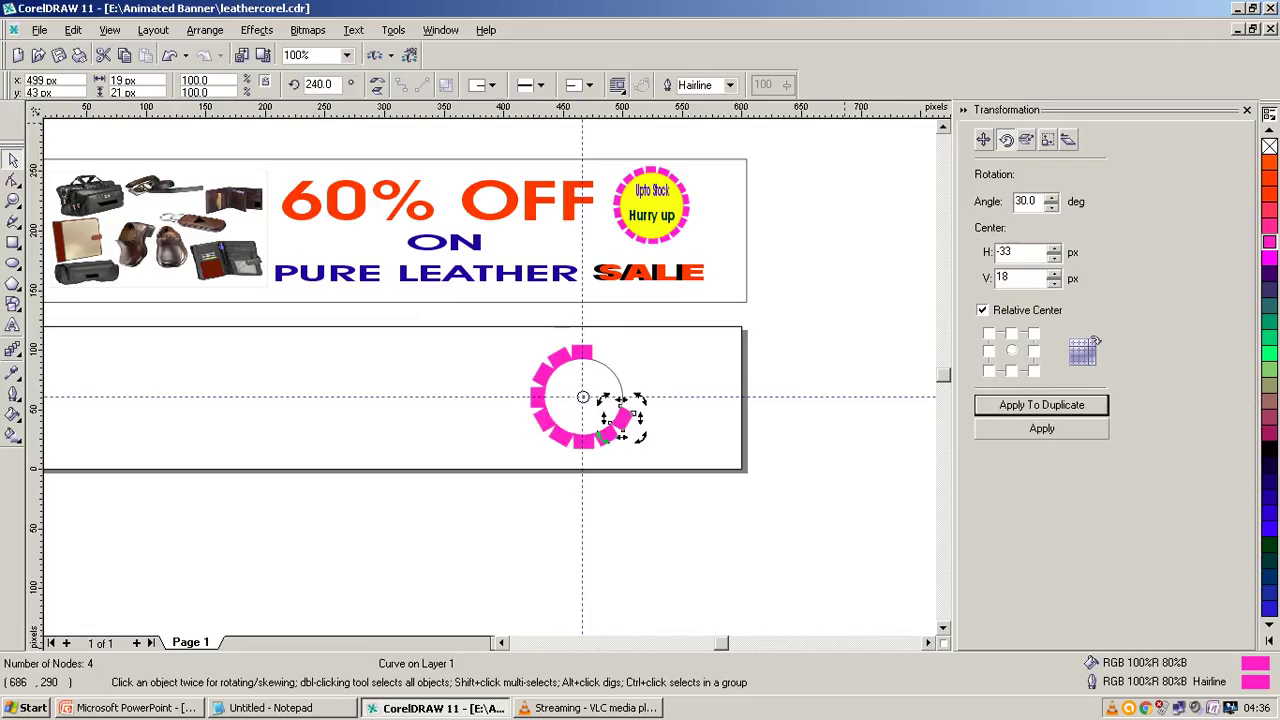
key("Return")
key("Return")
key("Return")
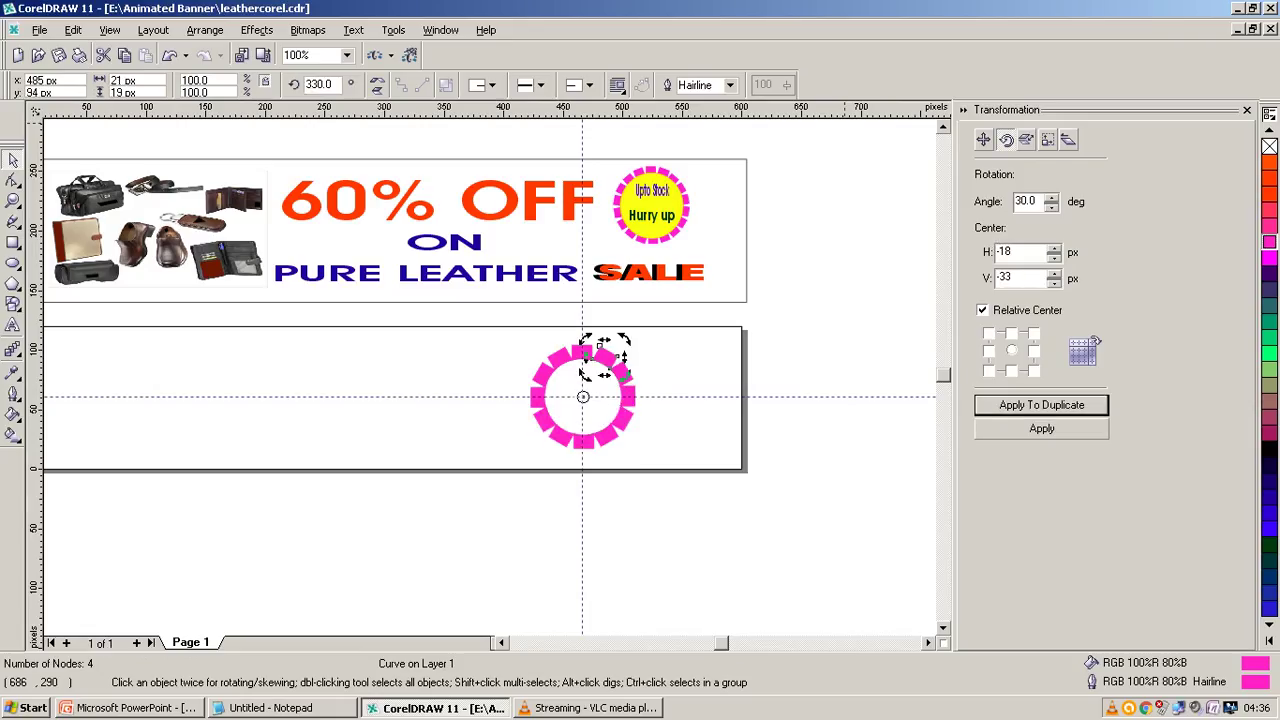
left_click(582, 318)
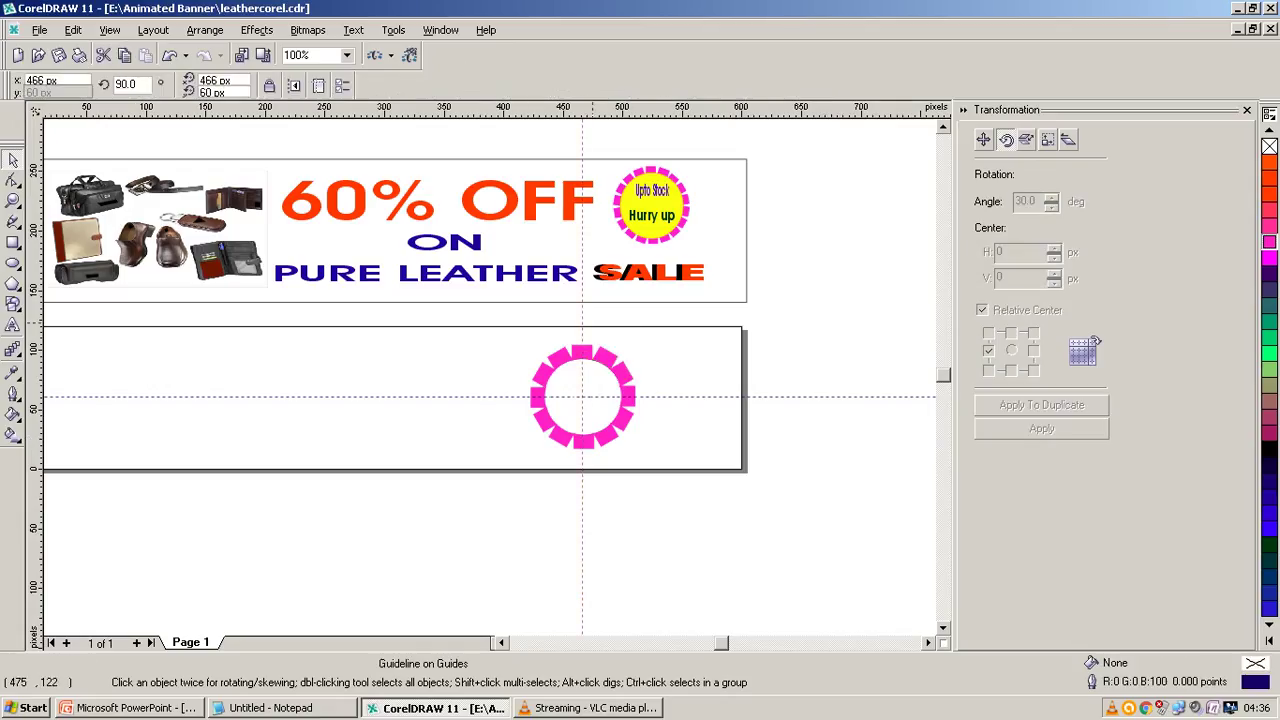
Delete the vertical and horizontal guidelines, then select individual ring dashes to check them
key("Delete")
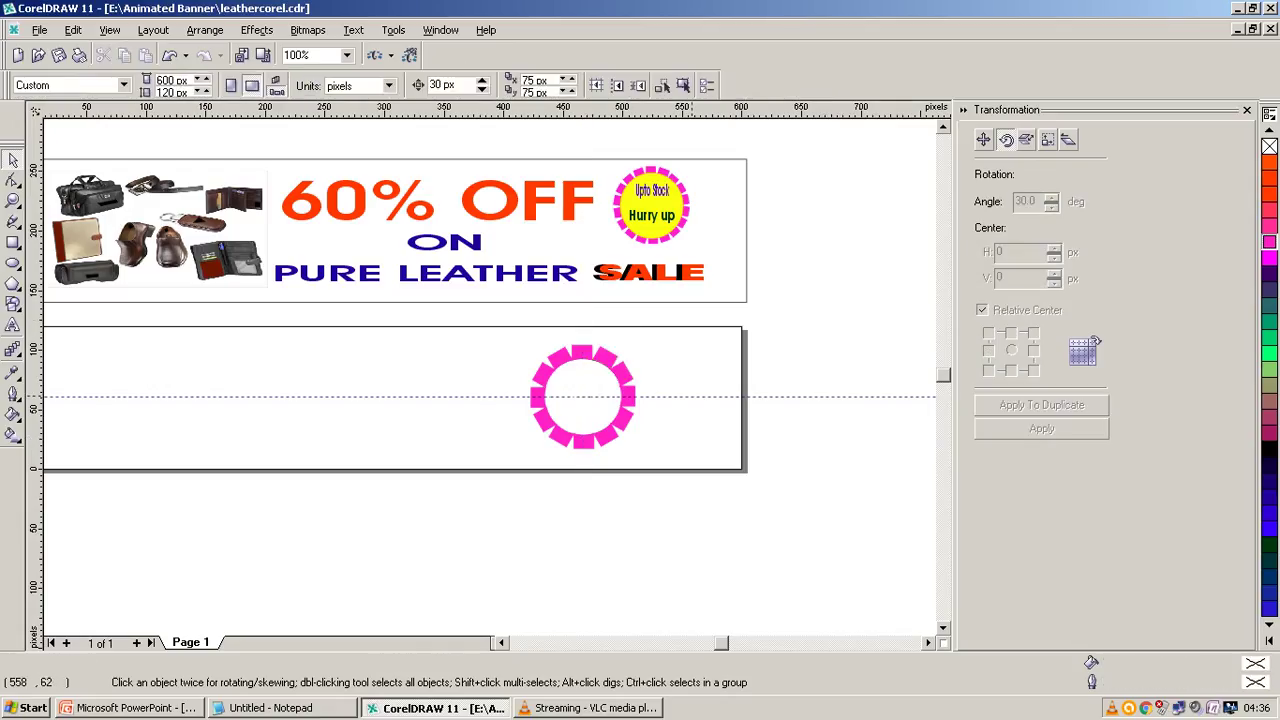
left_click(546, 396)
key("Delete")
left_click(621, 418)
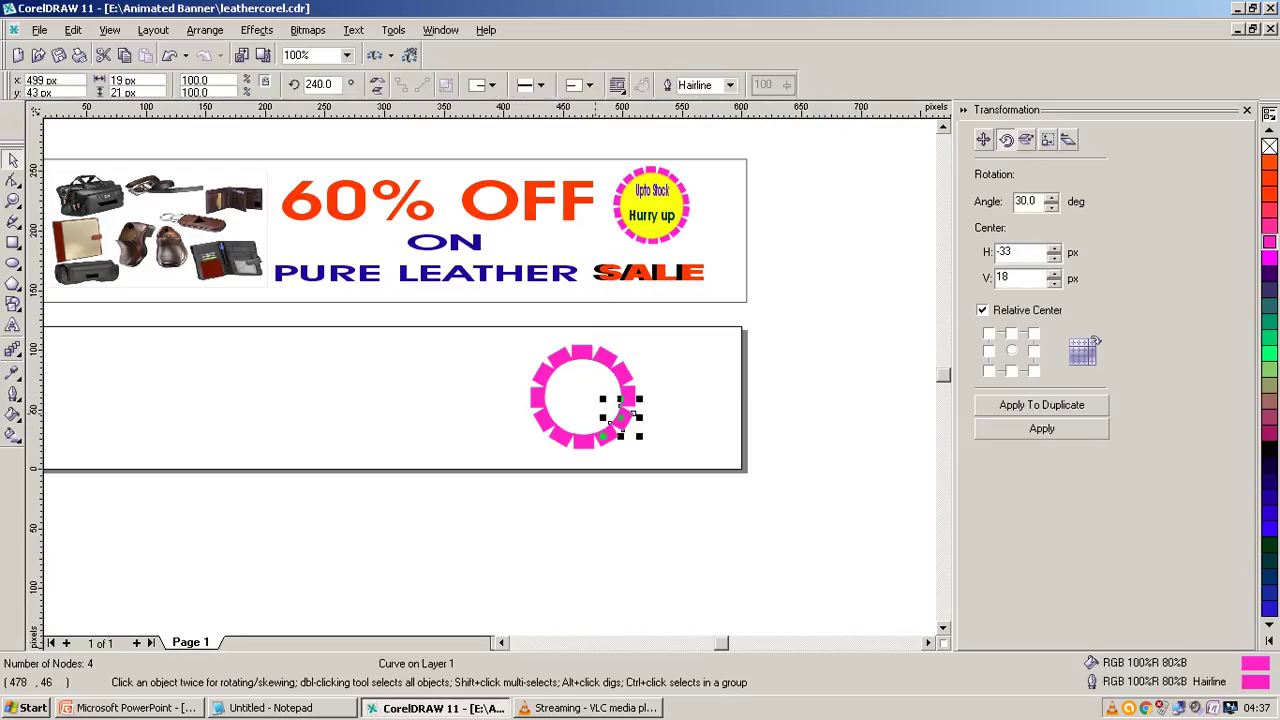
key("Escape")
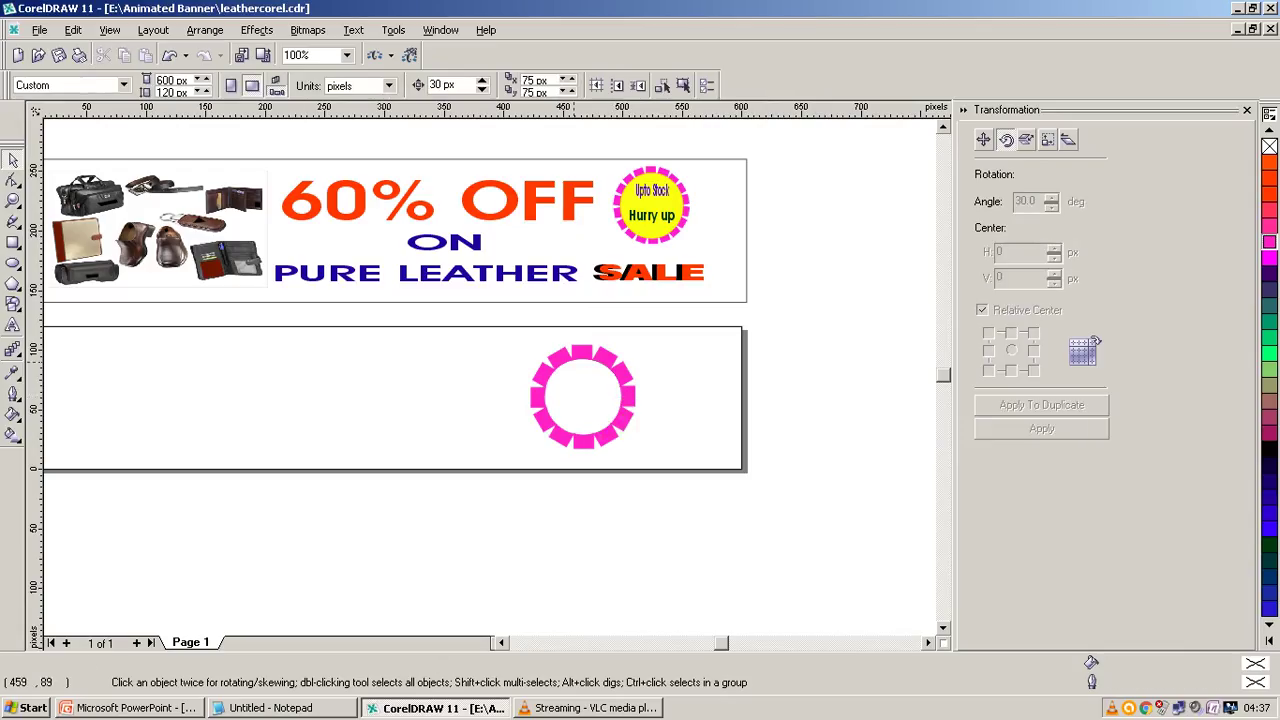
left_click(555, 355)
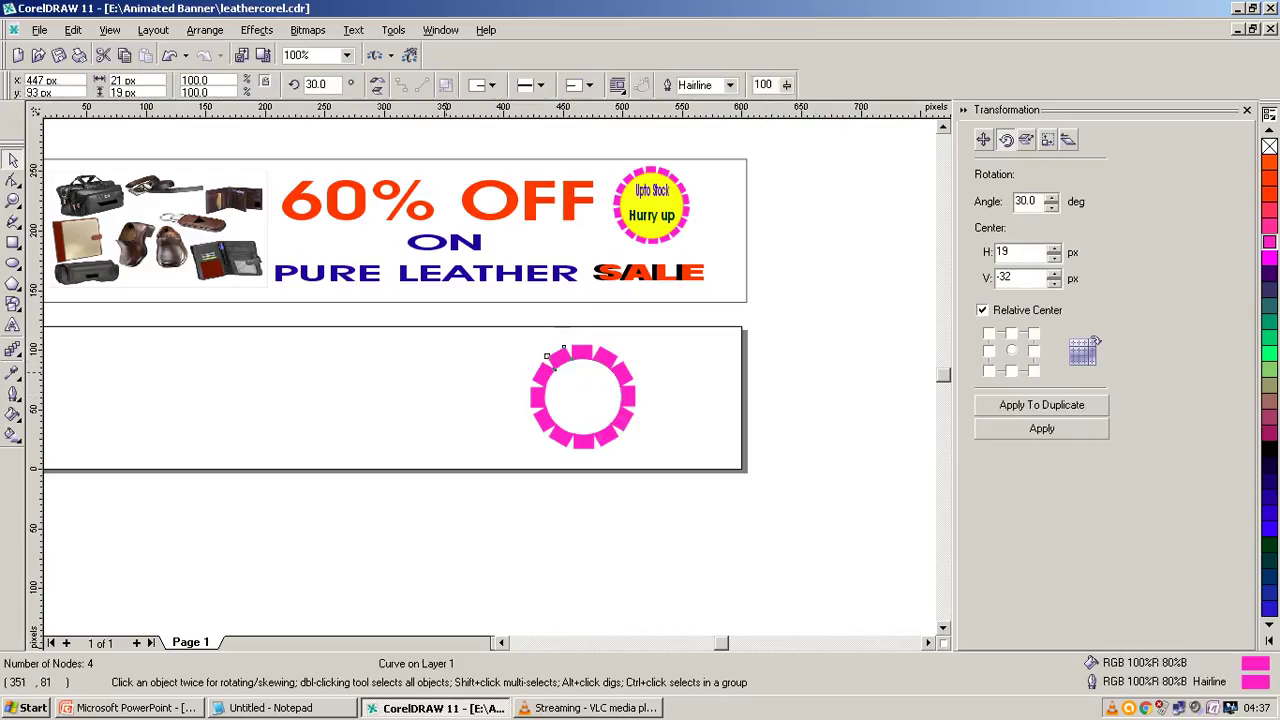
key("Escape")
Zoom in and click through several pink ring dashes to inspect them
scroll(471, 384, "up", 2)
scroll(471, 384, "up", 2)
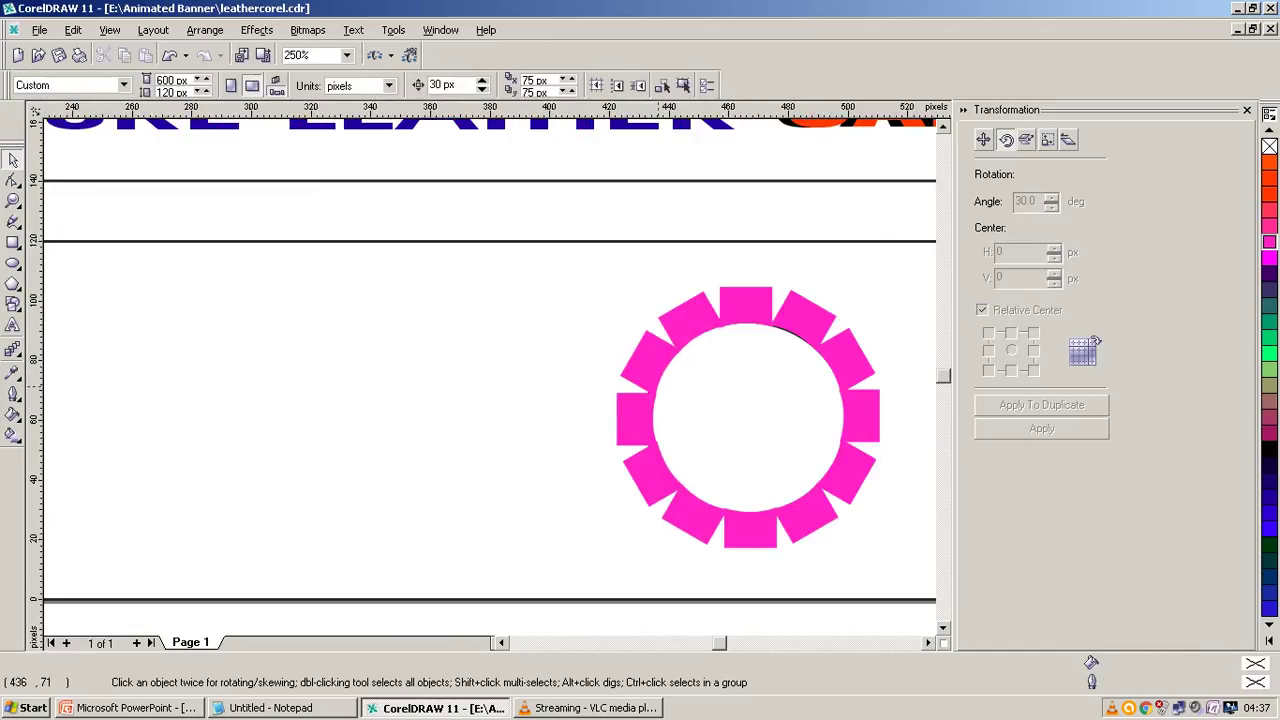
left_click(636, 368)
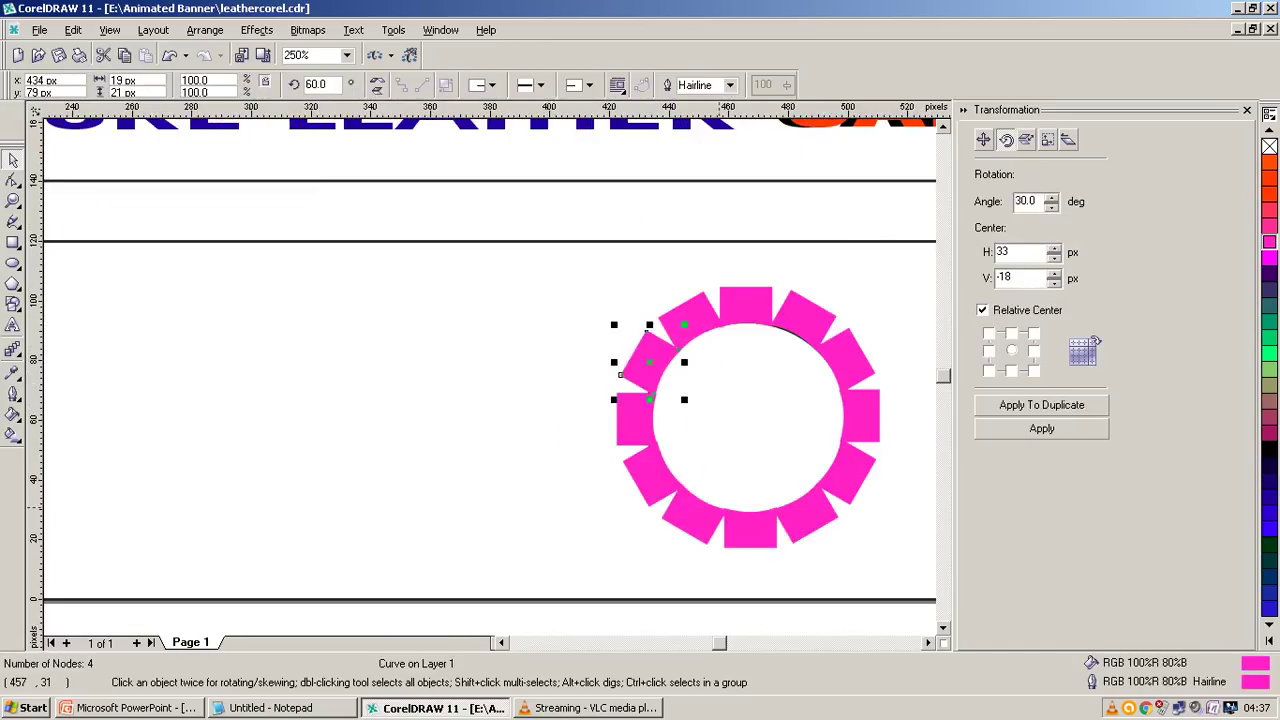
key("Escape")
left_click(697, 513)
left_click(770, 394)
scroll(774, 396, "down", 4)
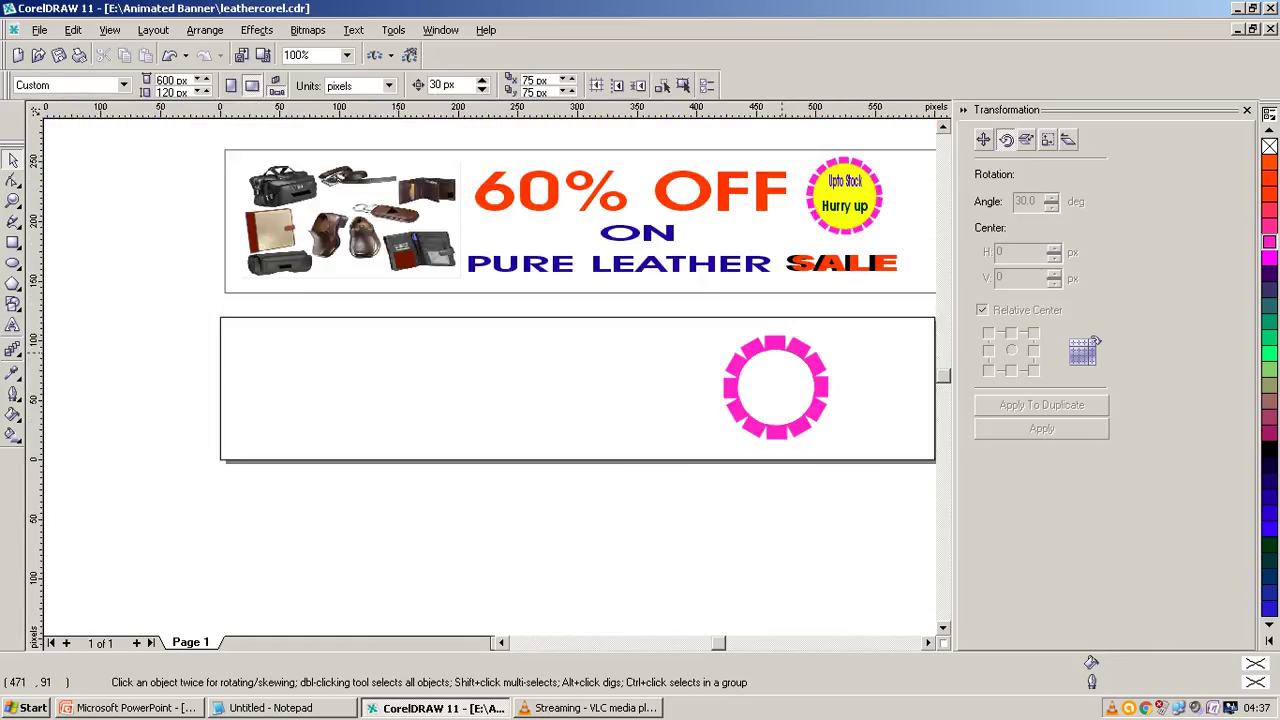
left_click(774, 342)
left_click(833, 349)
scroll(771, 388, "up", 3)
scroll(684, 378, "up", 2)
scroll(684, 378, "up", 1)
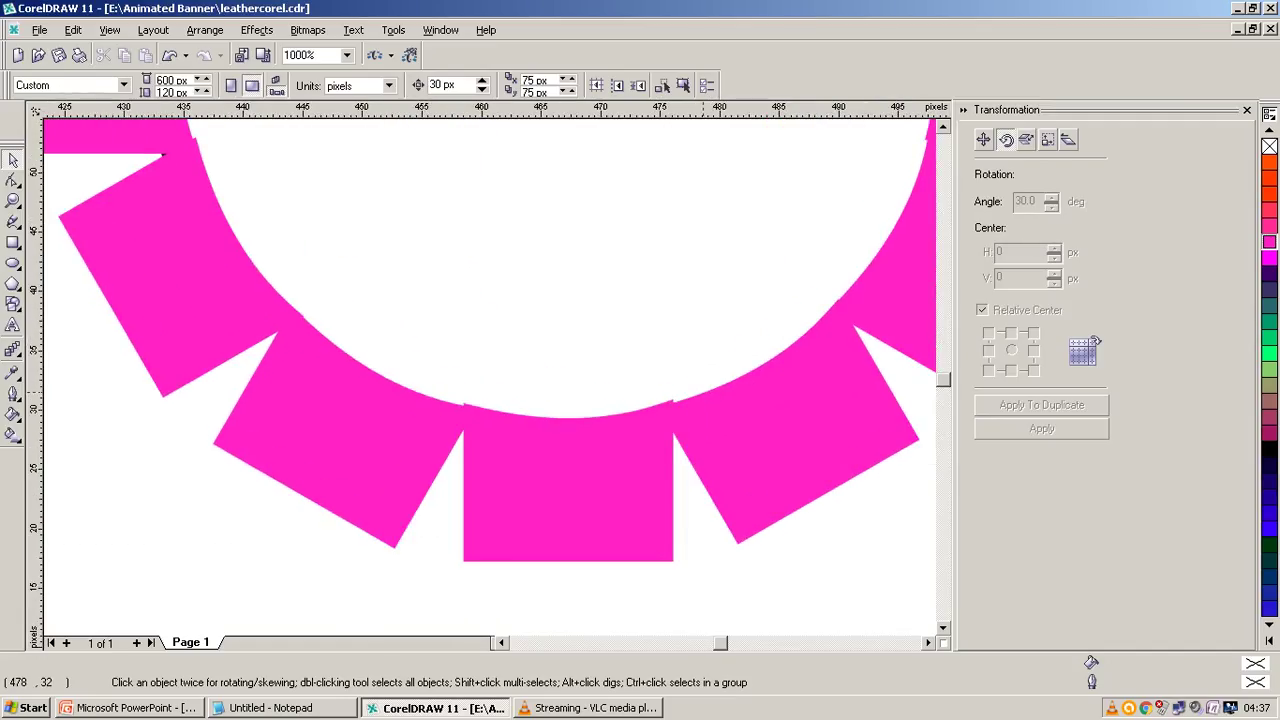
left_click(707, 397)
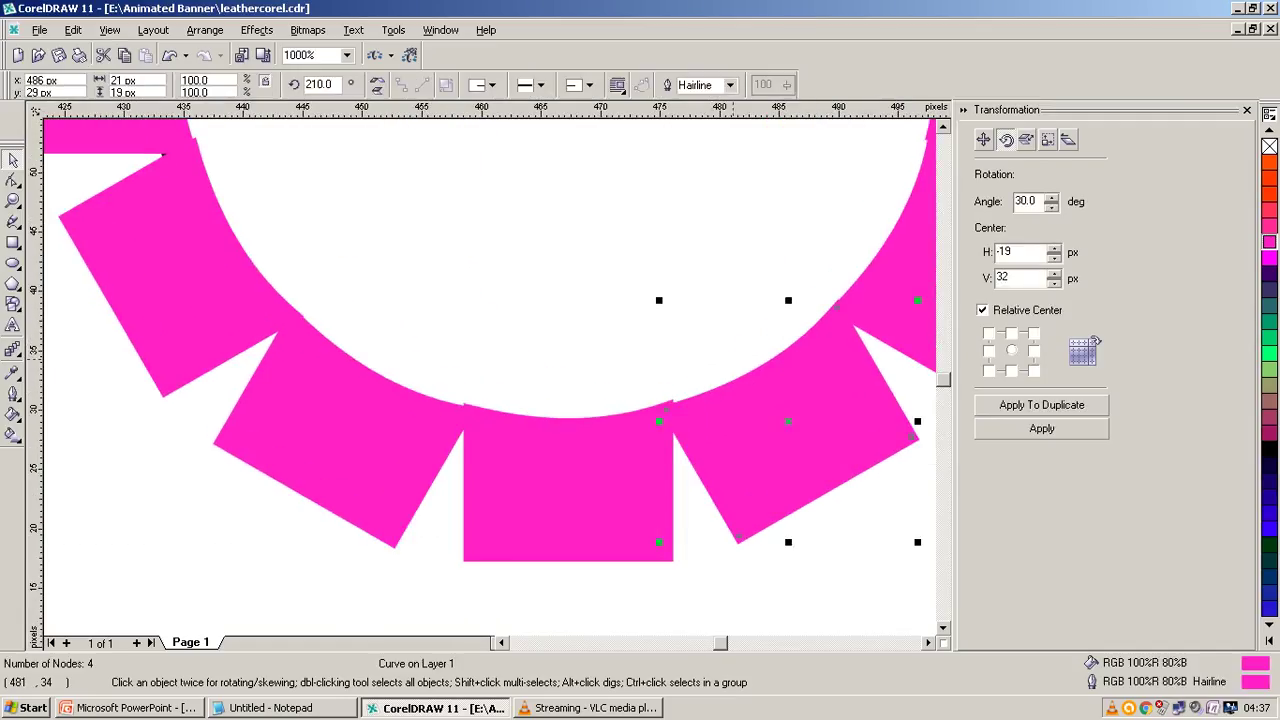
scroll(707, 396, "down", 2)
scroll(680, 330, "down", 2)
scroll(650, 260, "down", 2)
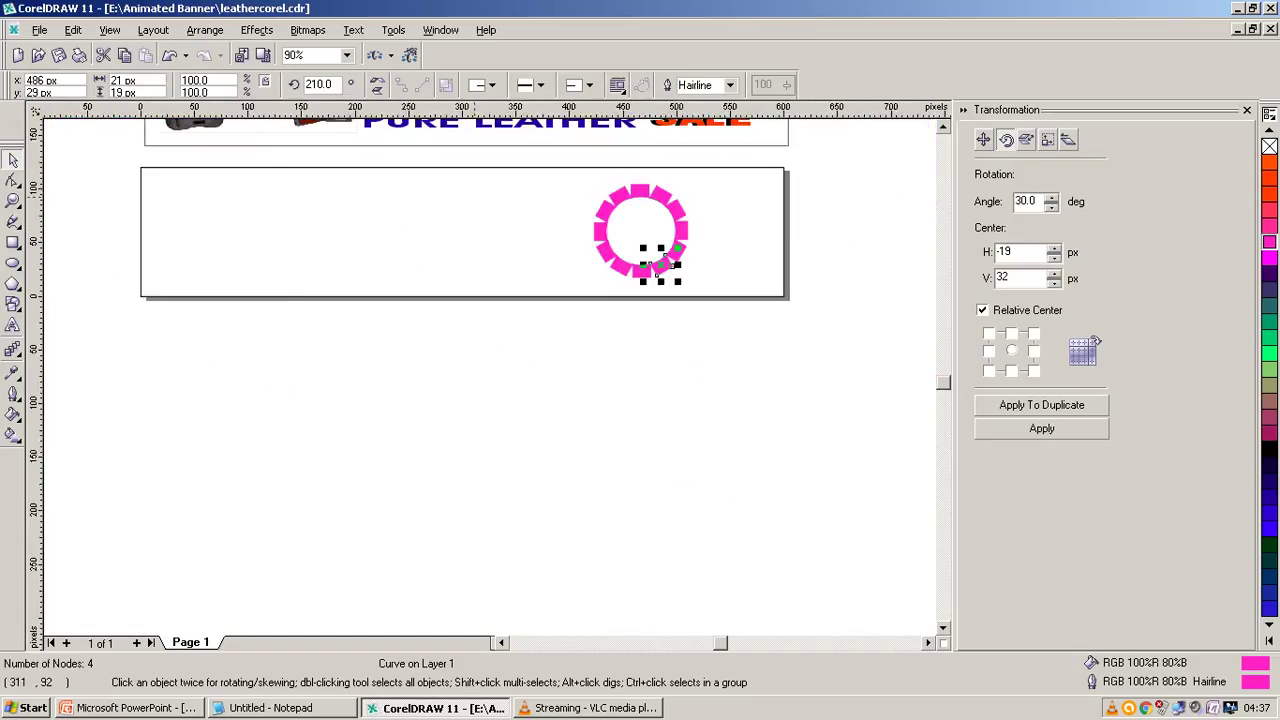
After checking the top dashes, draw a 62×65 px ellipse in the ring's centre
left_click(549, 170)
scroll(549, 170, "up", 1)
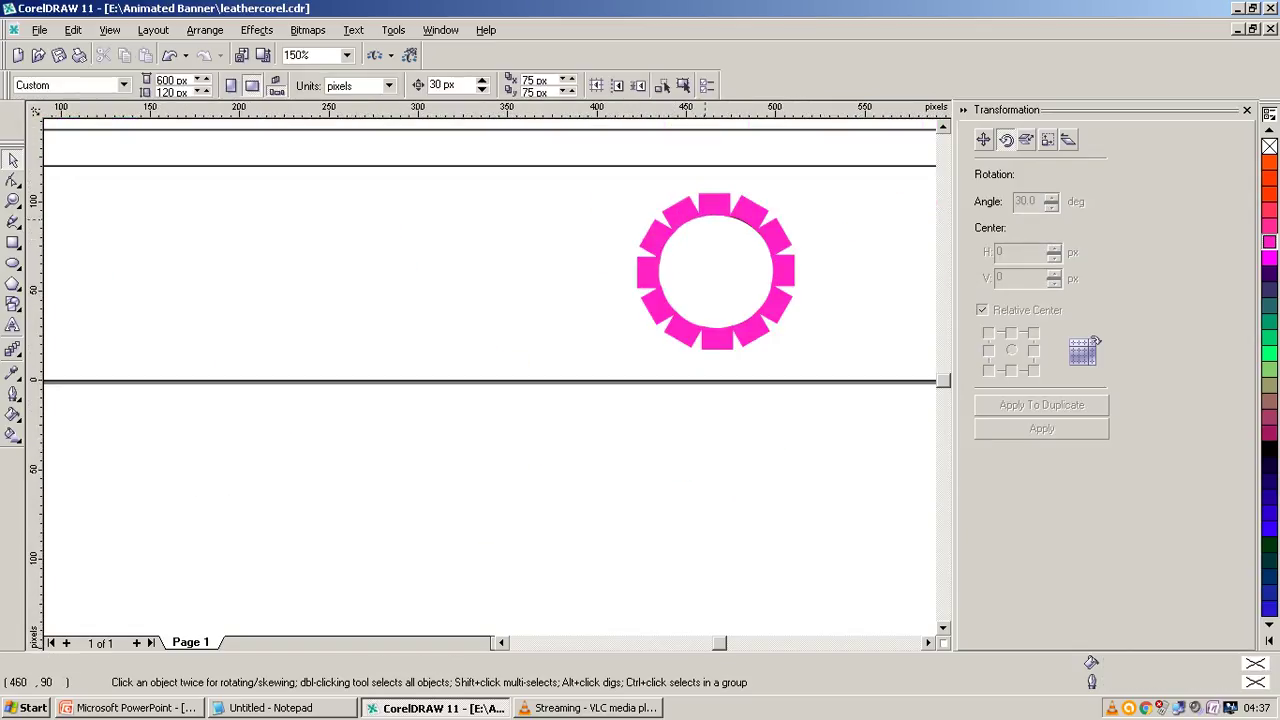
left_click(680, 212)
left_click(733, 240)
left_click(719, 225)
scroll(719, 225, "up", 1)
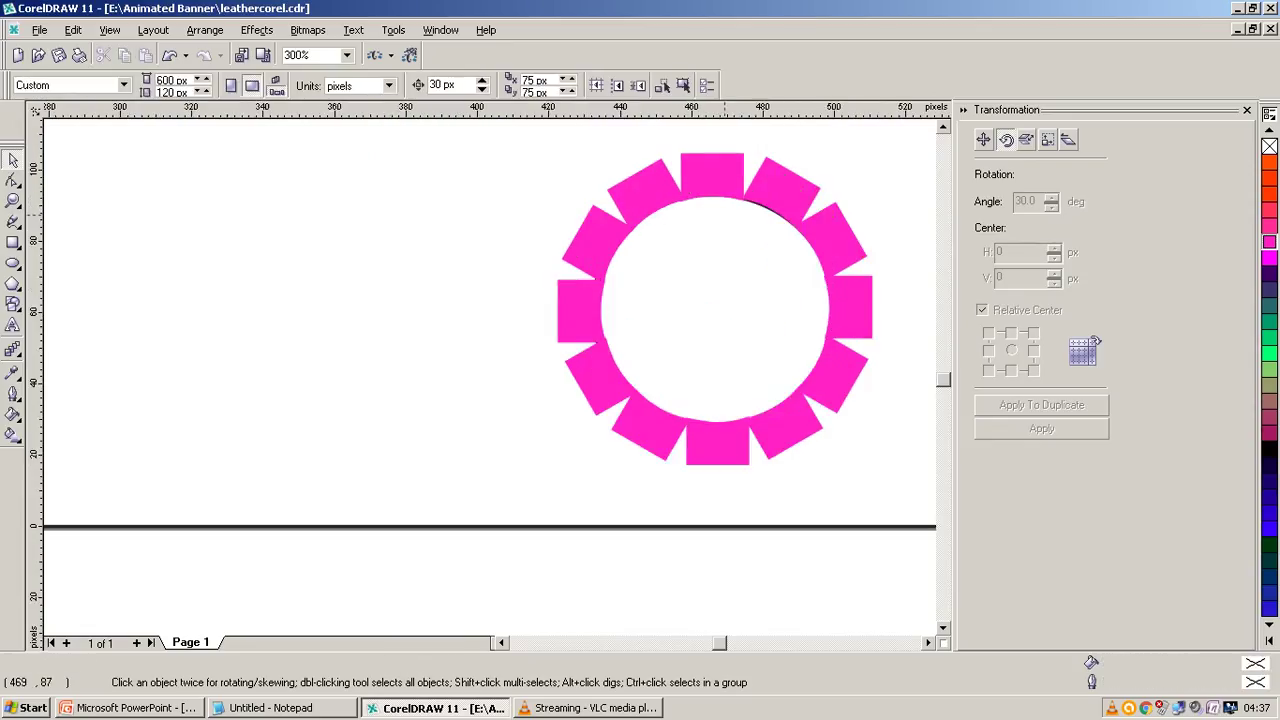
scroll(719, 225, "up", 1)
scroll(777, 248, "down", 3)
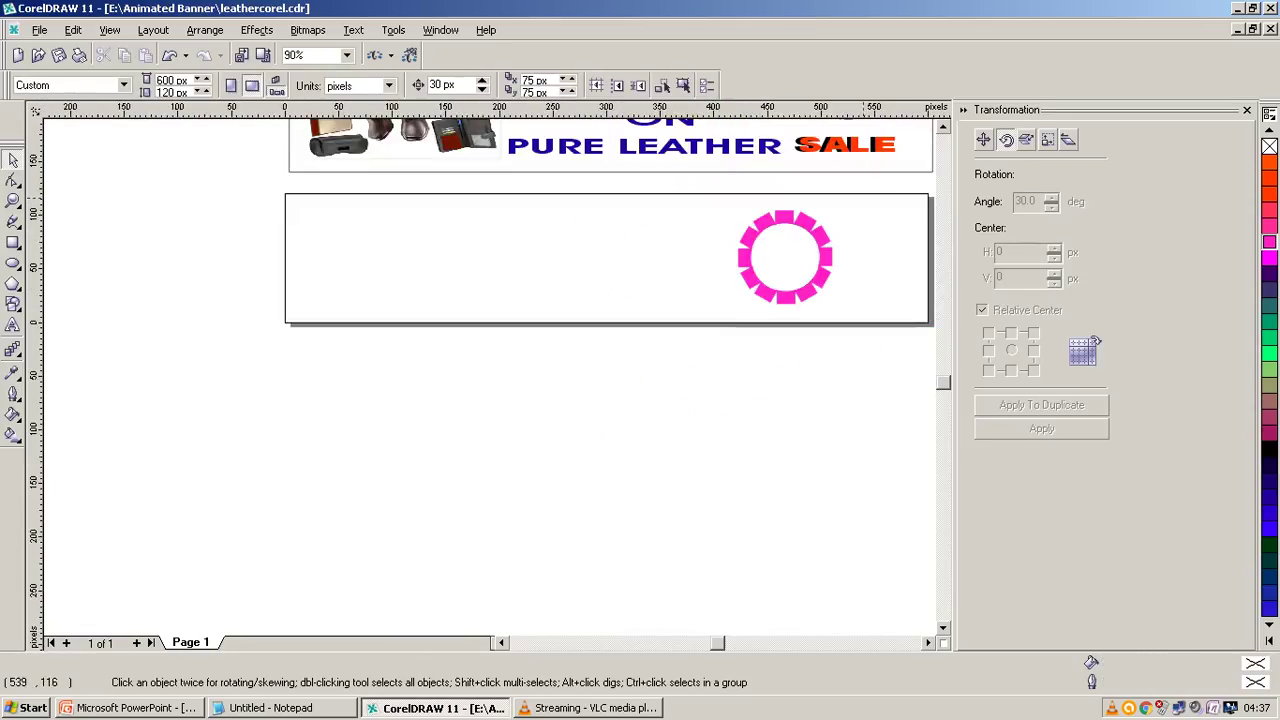
scroll(777, 258, "up", 1)
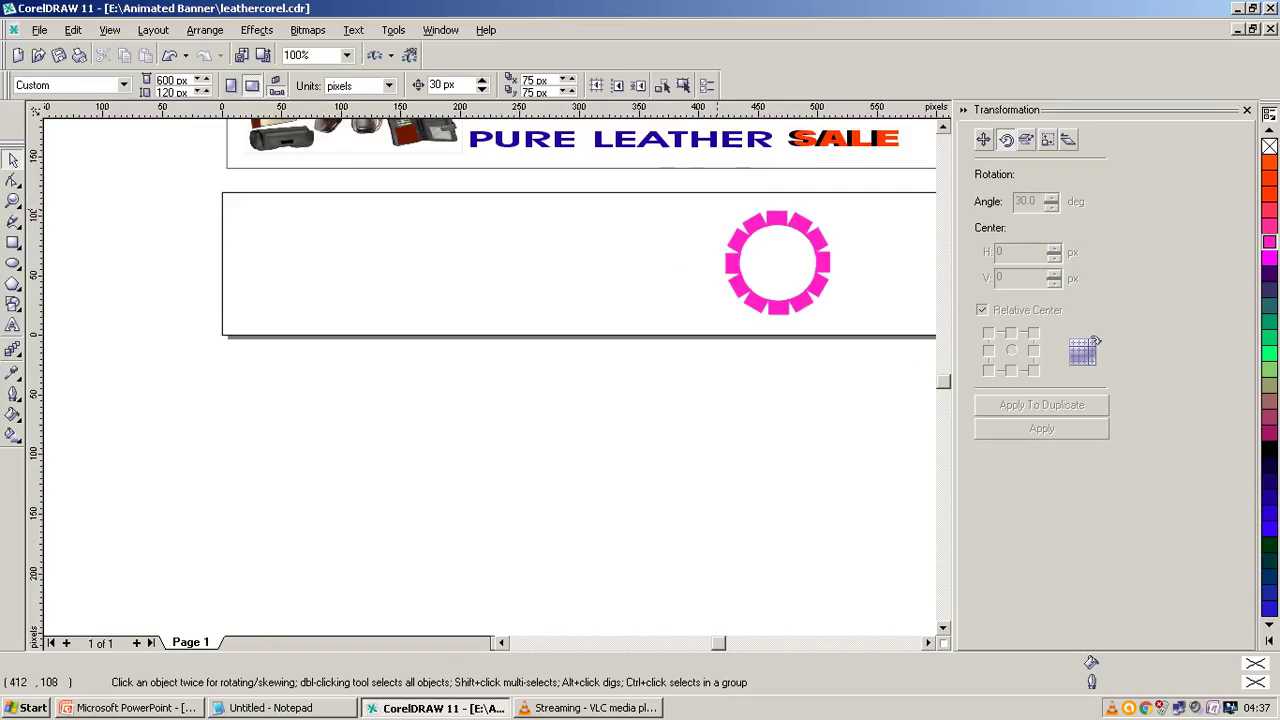
scroll(780, 245, "down", 1)
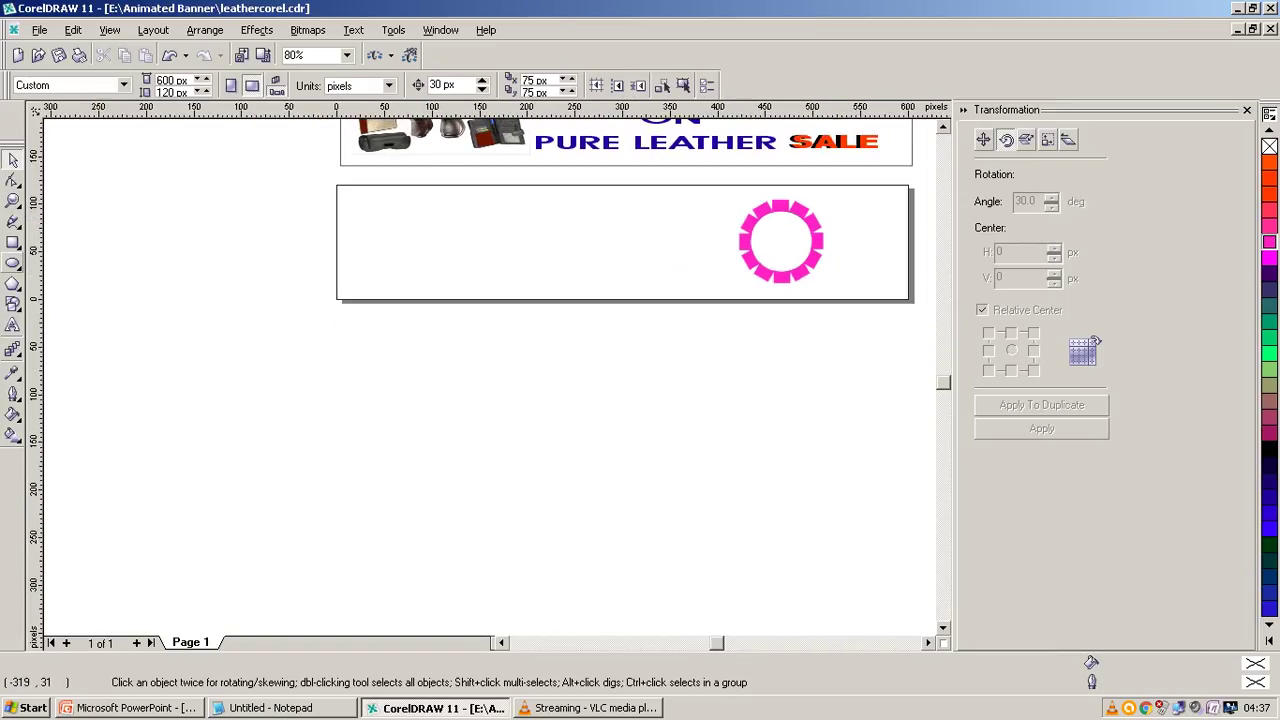
left_click(13, 263)
mouse_move(762, 220)
left_mouse_down()
mouse_move(804, 268)
mouse_move(753, 237)
mouse_move(776, 212)
mouse_move(810, 237)
mouse_move(782, 270)
left_mouse_up()
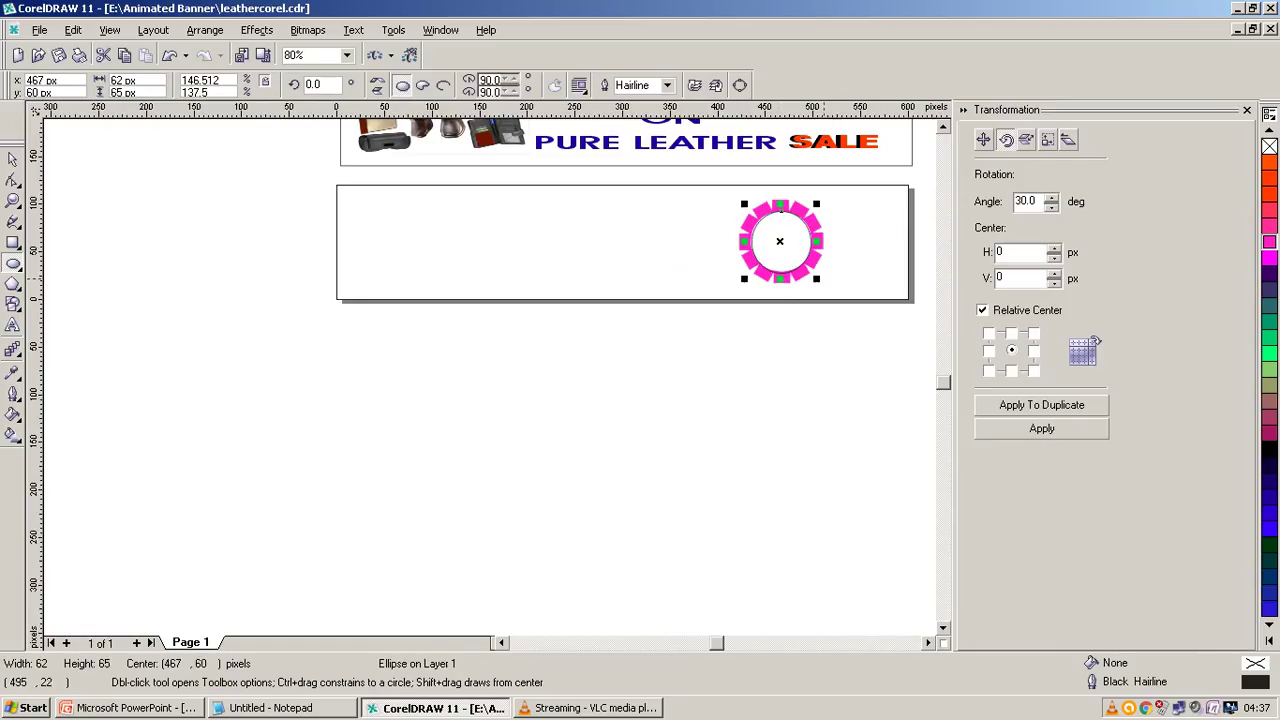
Fill the new centre circle with yellow from the full colour palette
left_click(1268, 641)
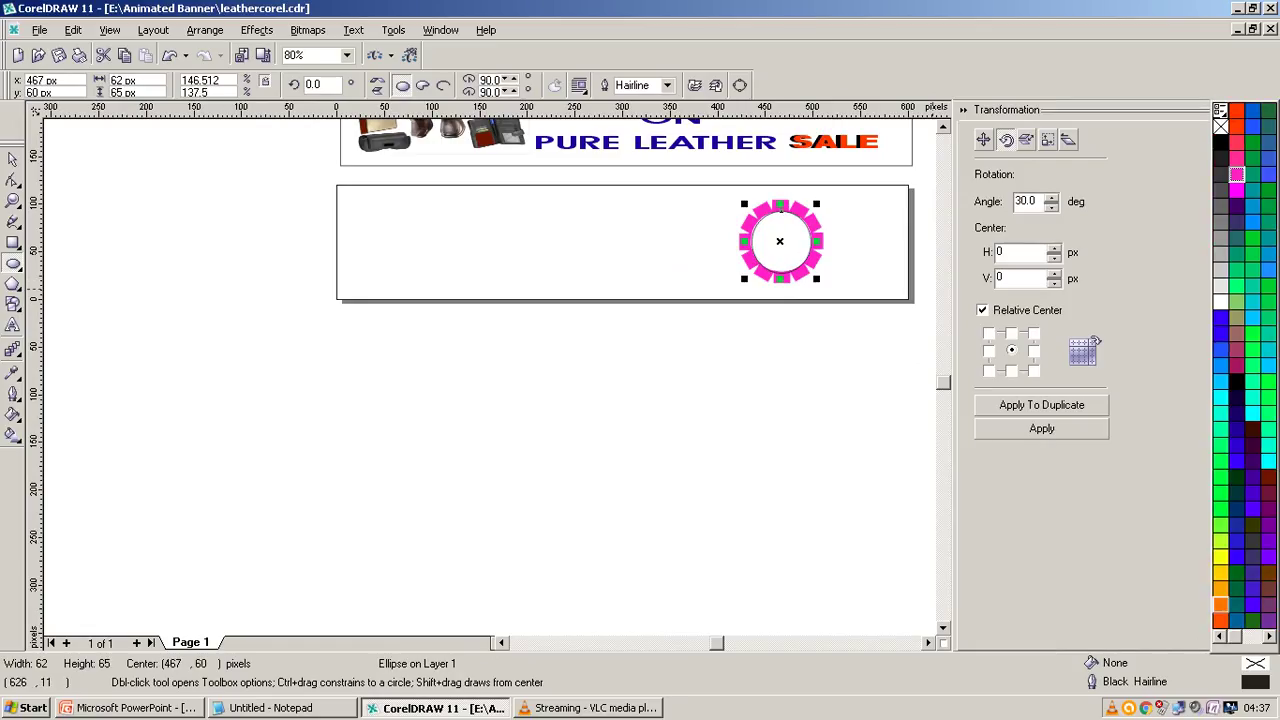
left_click(1221, 557)
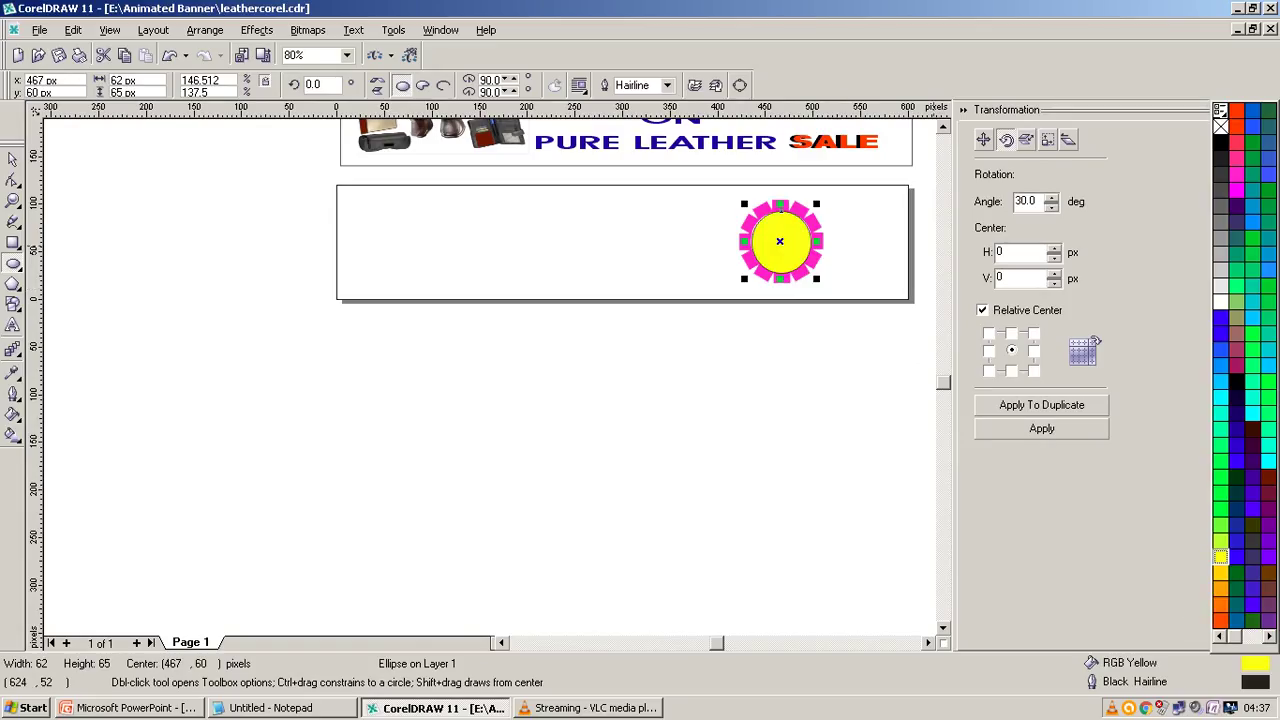
scroll(930, 400, "up", 3)
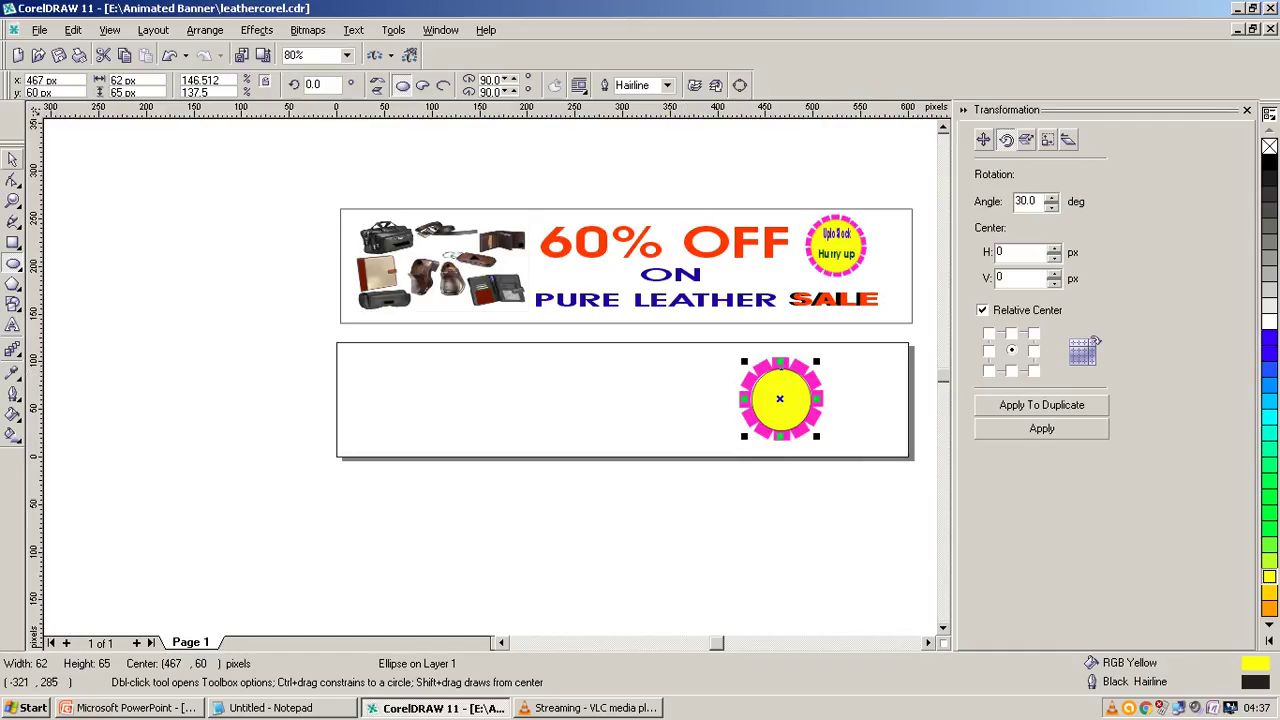
left_click(13, 160)
left_click(787, 521)
Resize the yellow circle to 64×66 px so it meets the ring dashes
scroll(790, 400, "up", 3)
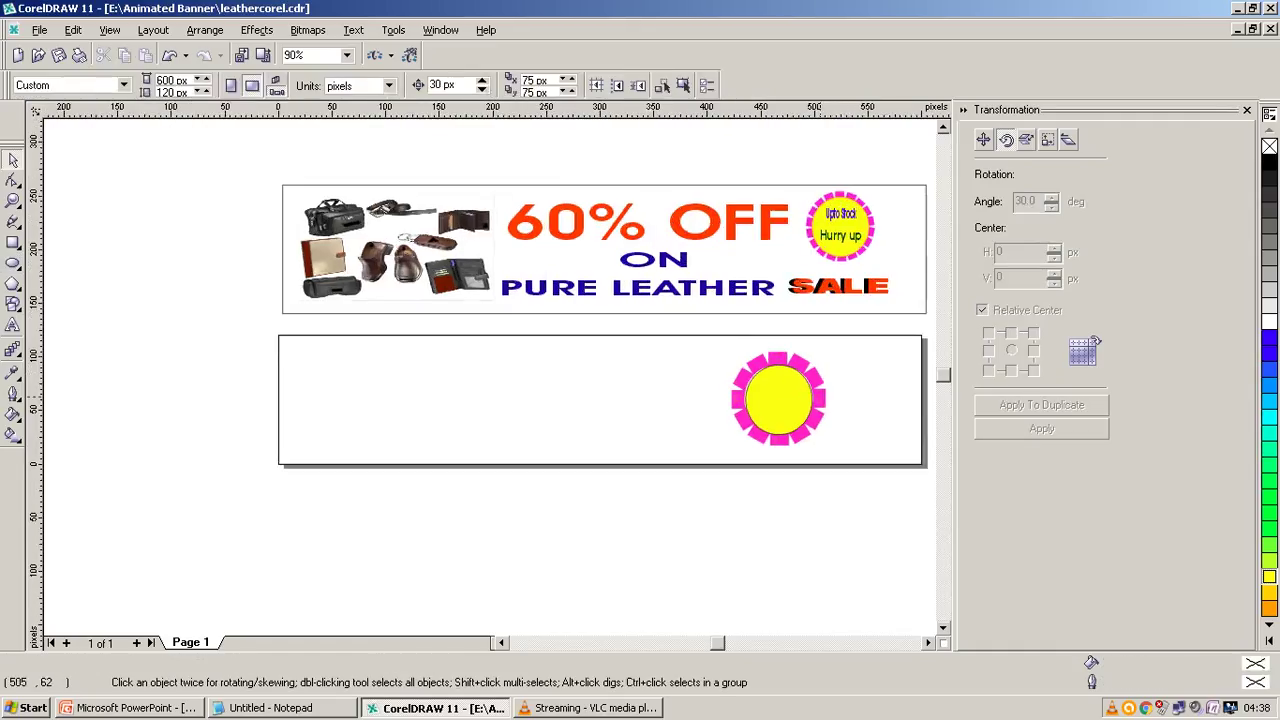
left_click(774, 415)
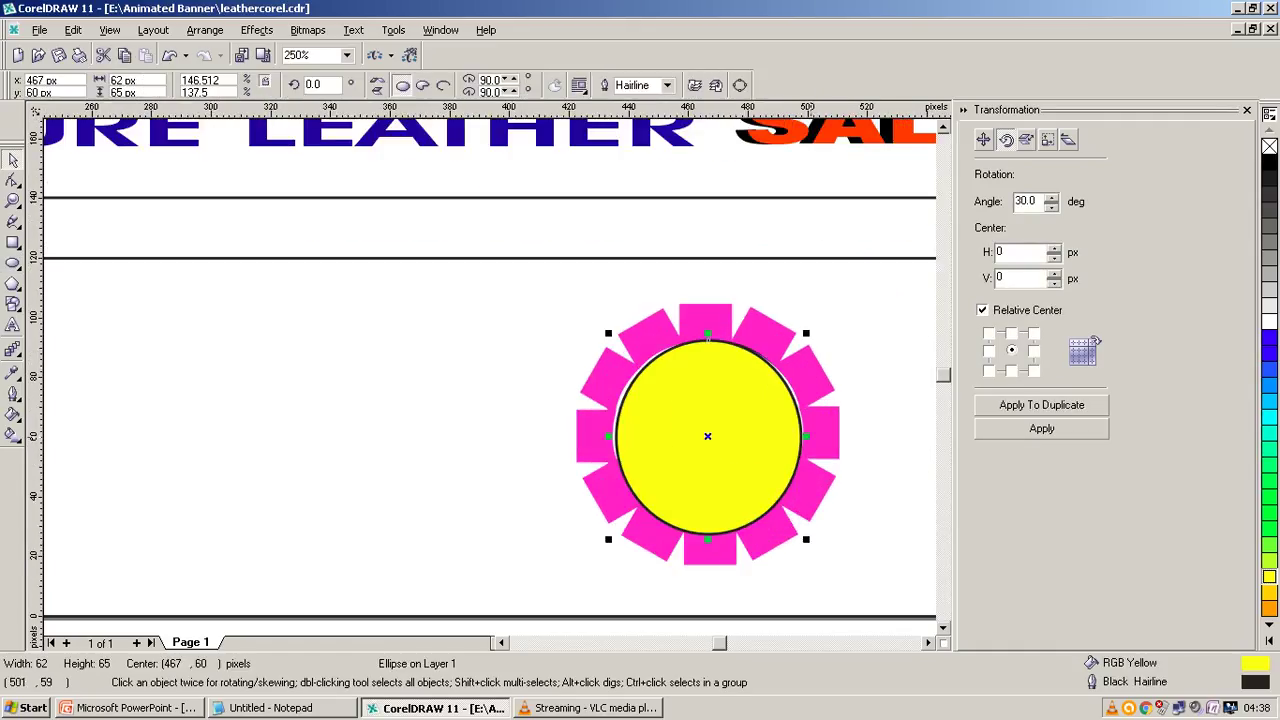
left_click_drag(806, 328, 810, 329)
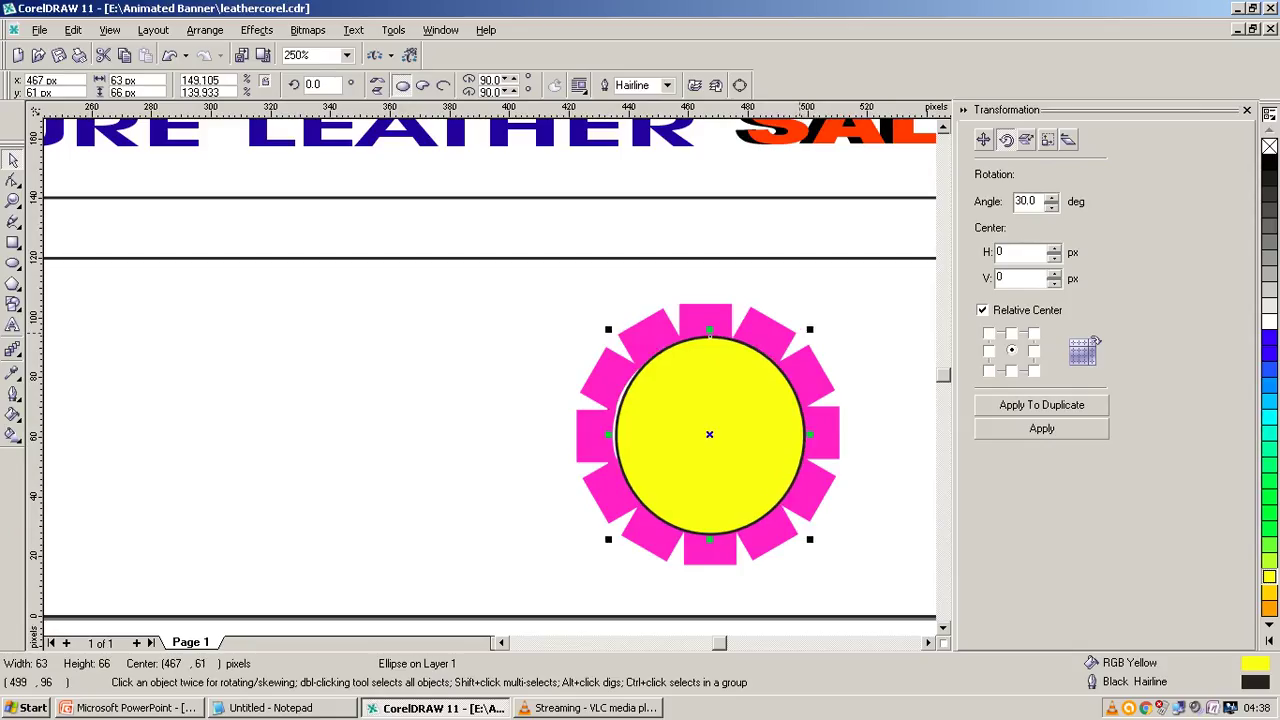
left_click_drag(610, 332, 610, 335)
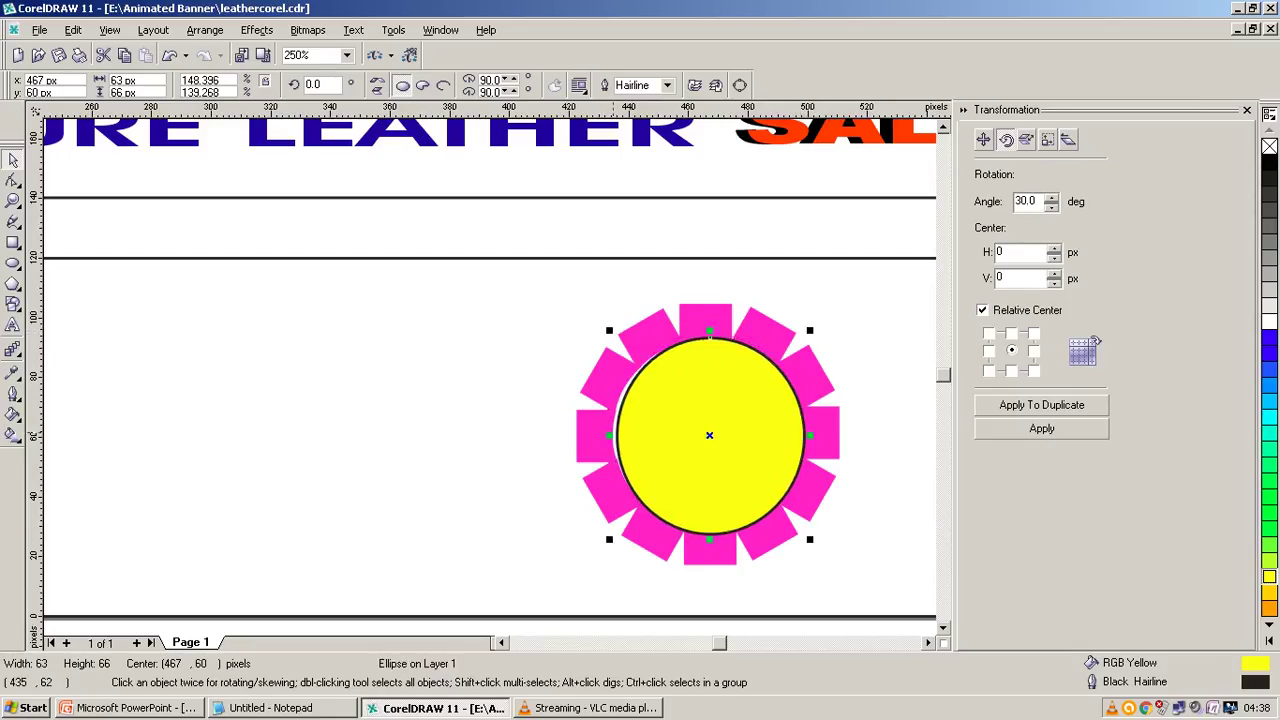
left_click_drag(609, 435, 604, 435)
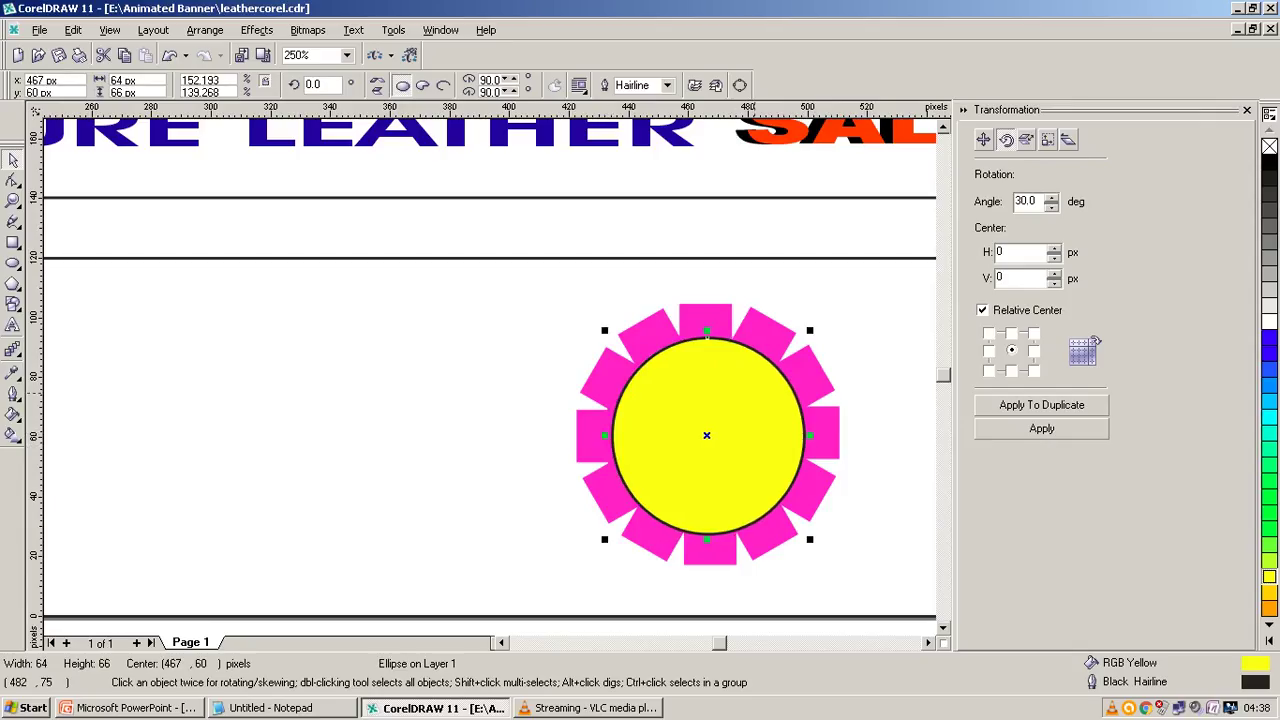
scroll(760, 420, "down", 3)
key("Escape")
Marquee-select all fourteen yellow-and-pink sun pieces in the lower banner
scroll(845, 450, "down", 1)
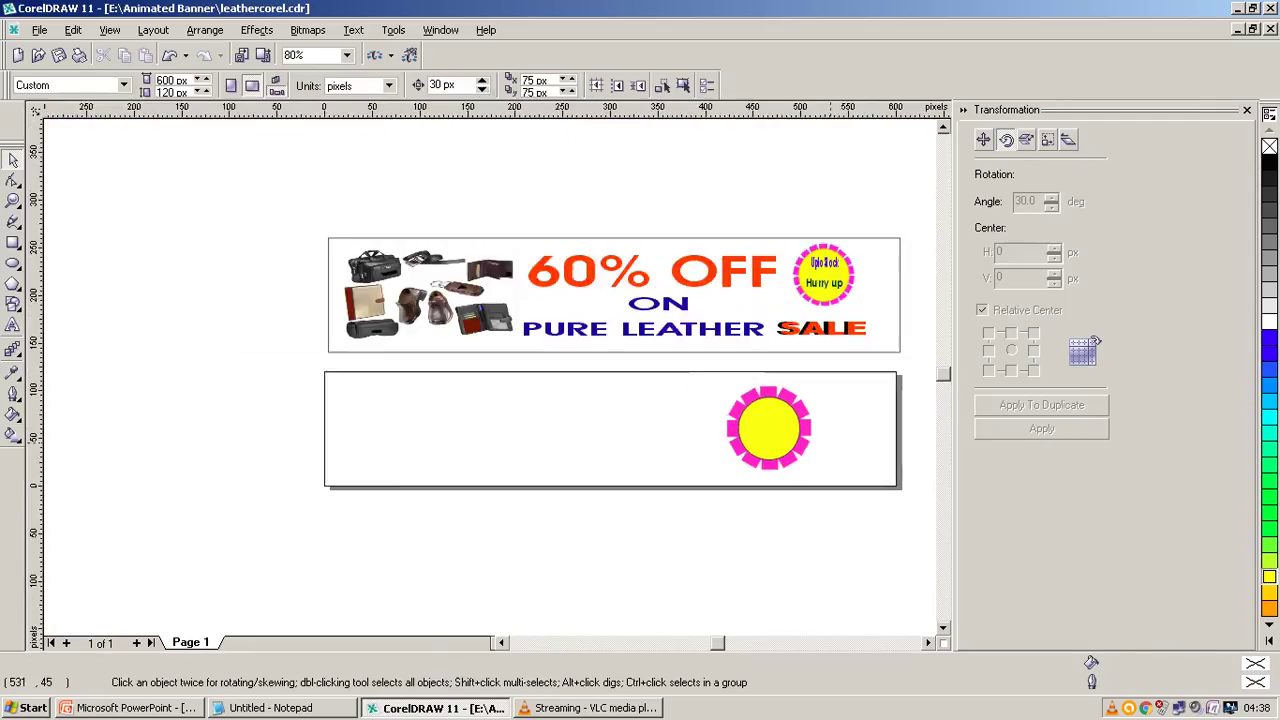
scroll(845, 450, "down", 1)
scroll(817, 440, "up", 1)
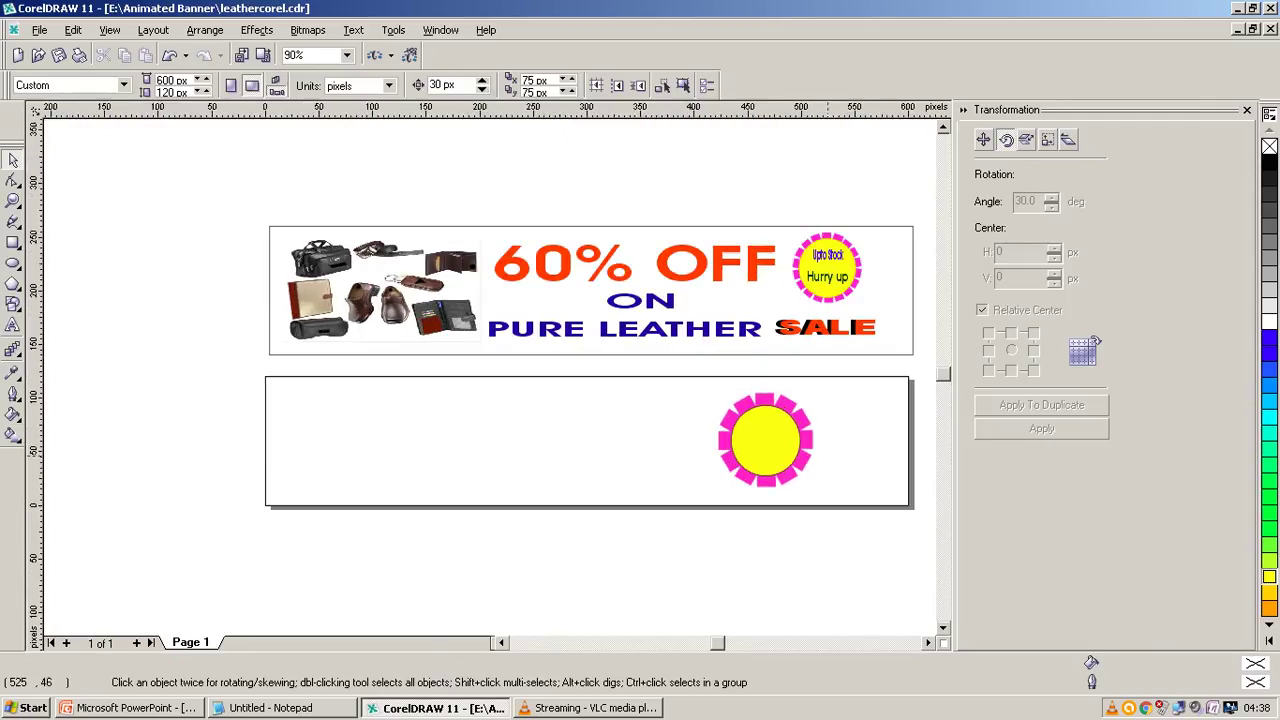
left_click(783, 470)
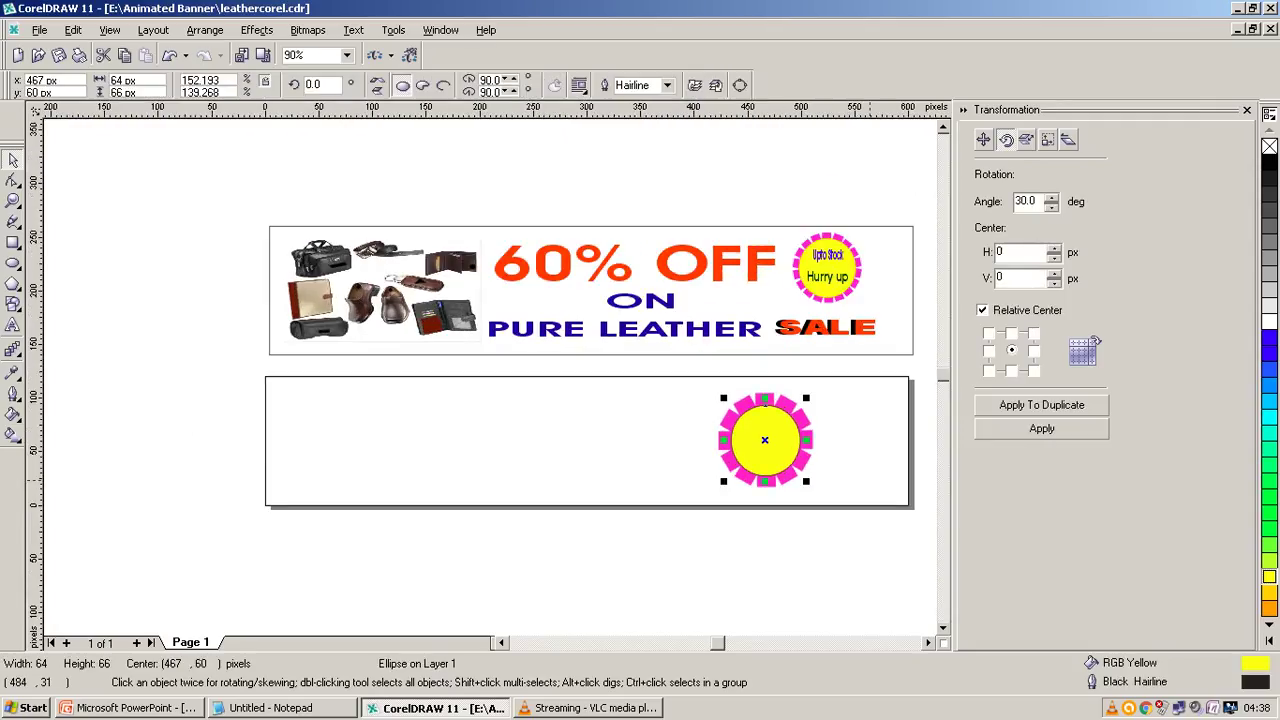
key("Escape")
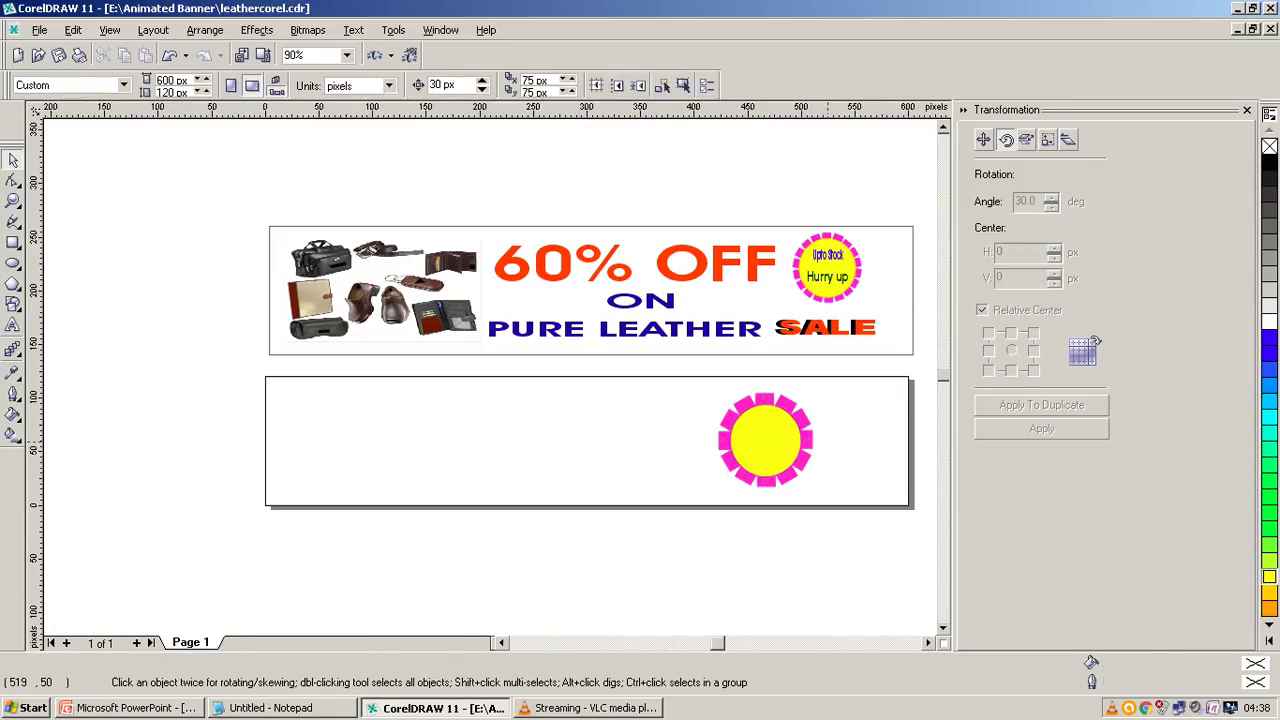
scroll(828, 396, "up", 4)
scroll(828, 398, "down", 4)
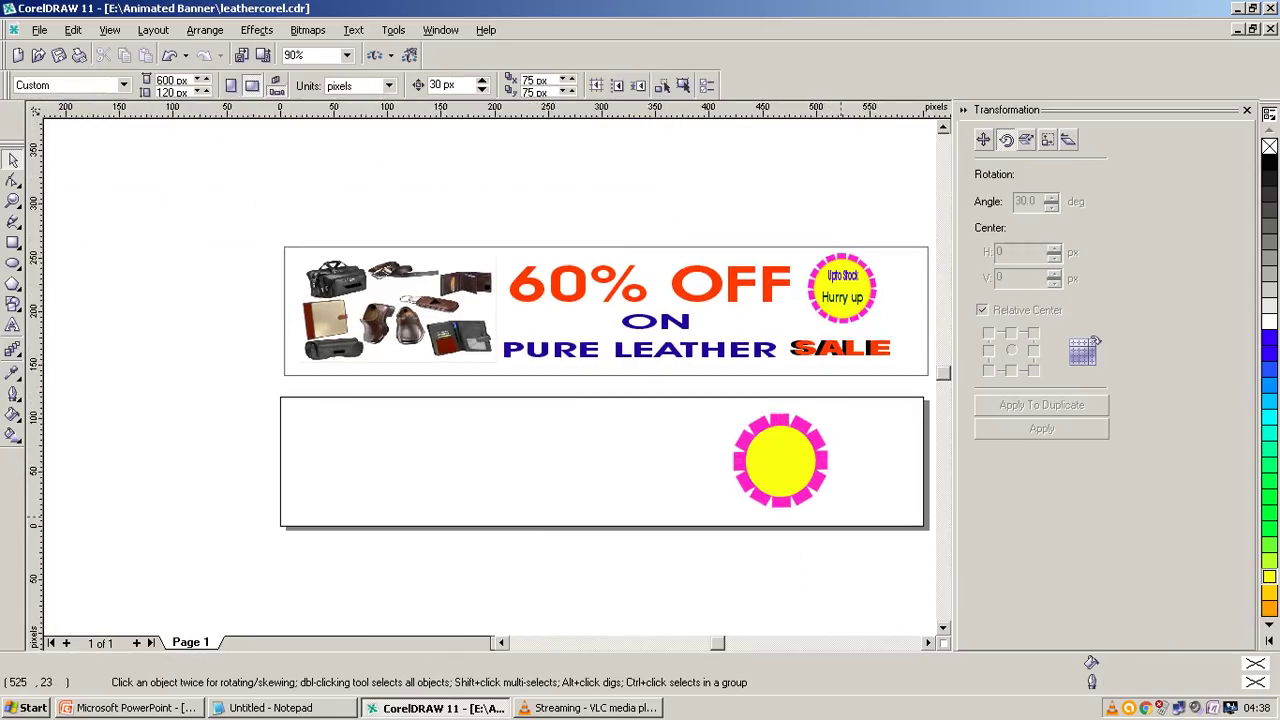
scroll(865, 620, "down", 1)
scroll(865, 600, "right", 3)
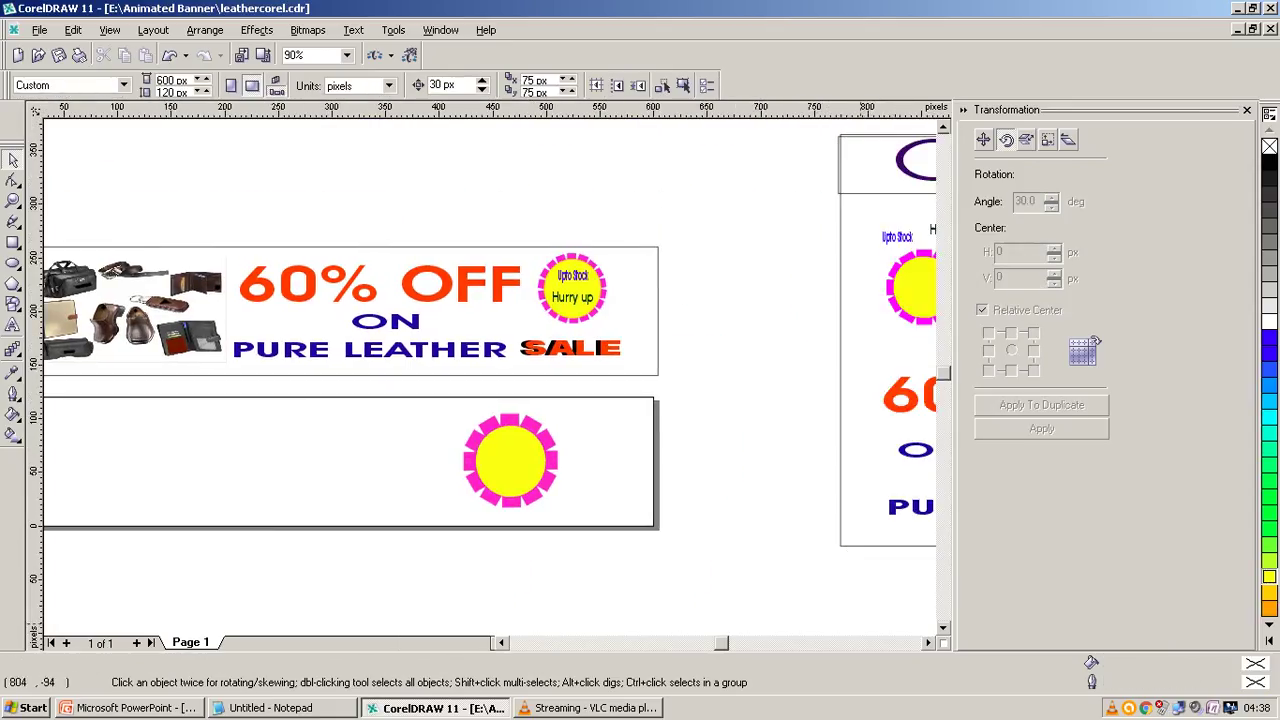
scroll(860, 580, "down", 1)
scroll(631, 578, "down", 1)
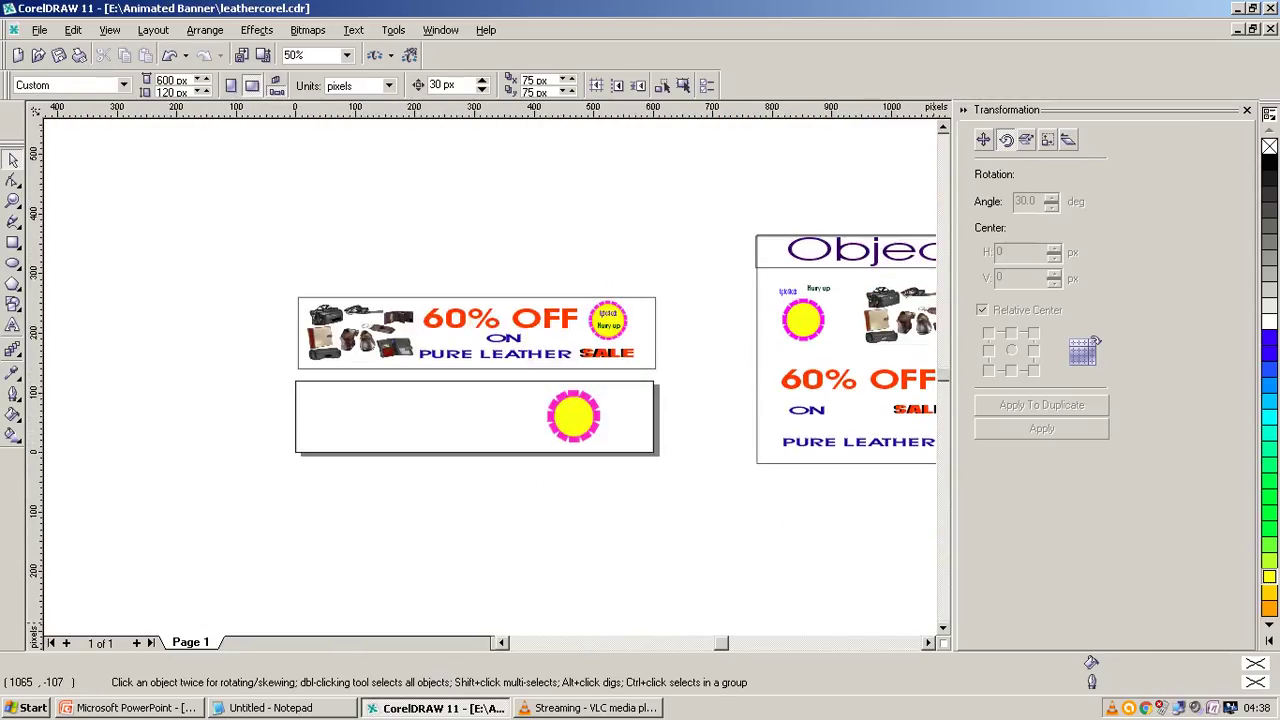
scroll(482, 380, "right", 3)
scroll(482, 380, "down", 1)
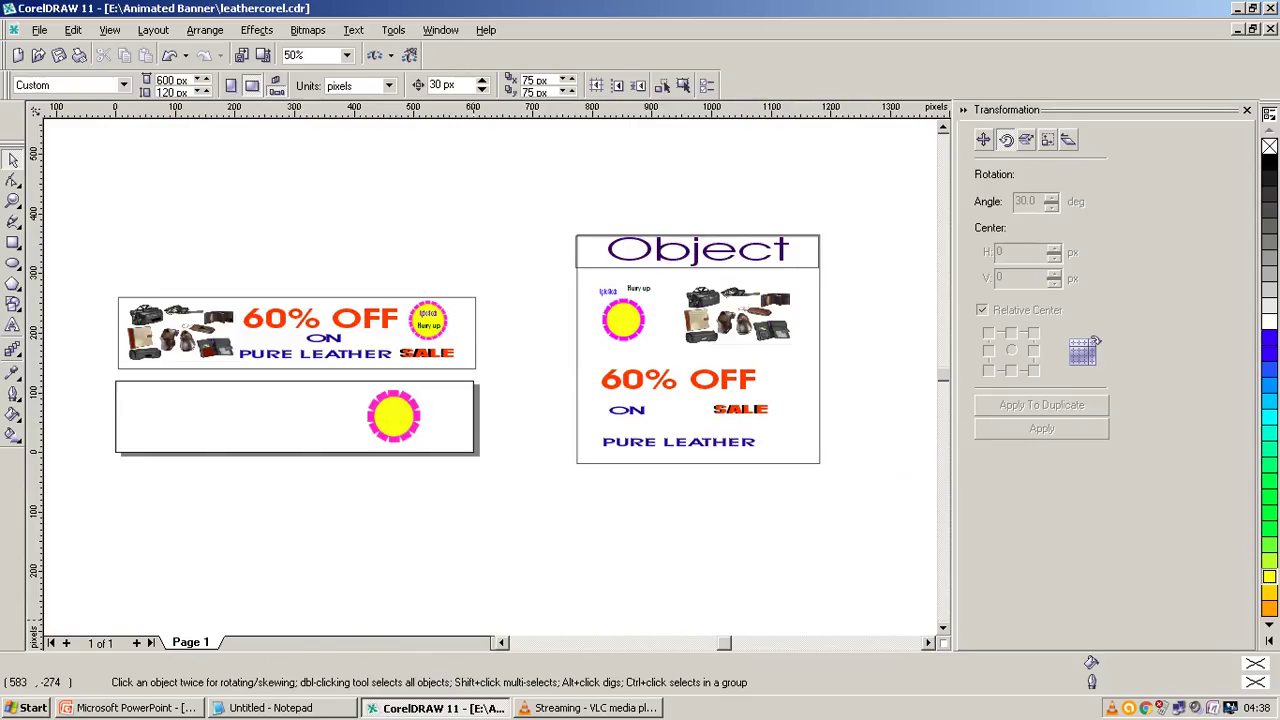
scroll(460, 615, "left", 2)
scroll(460, 615, "left", 2)
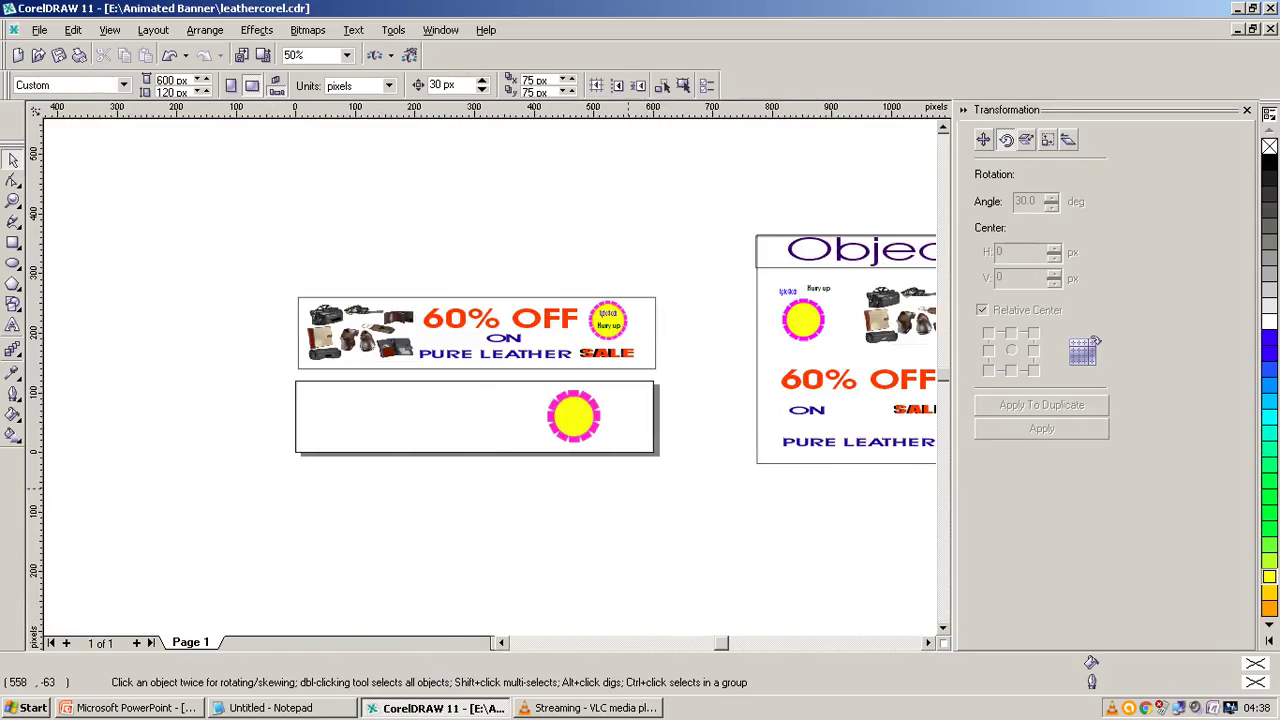
left_click_drag(628, 488, 485, 376)
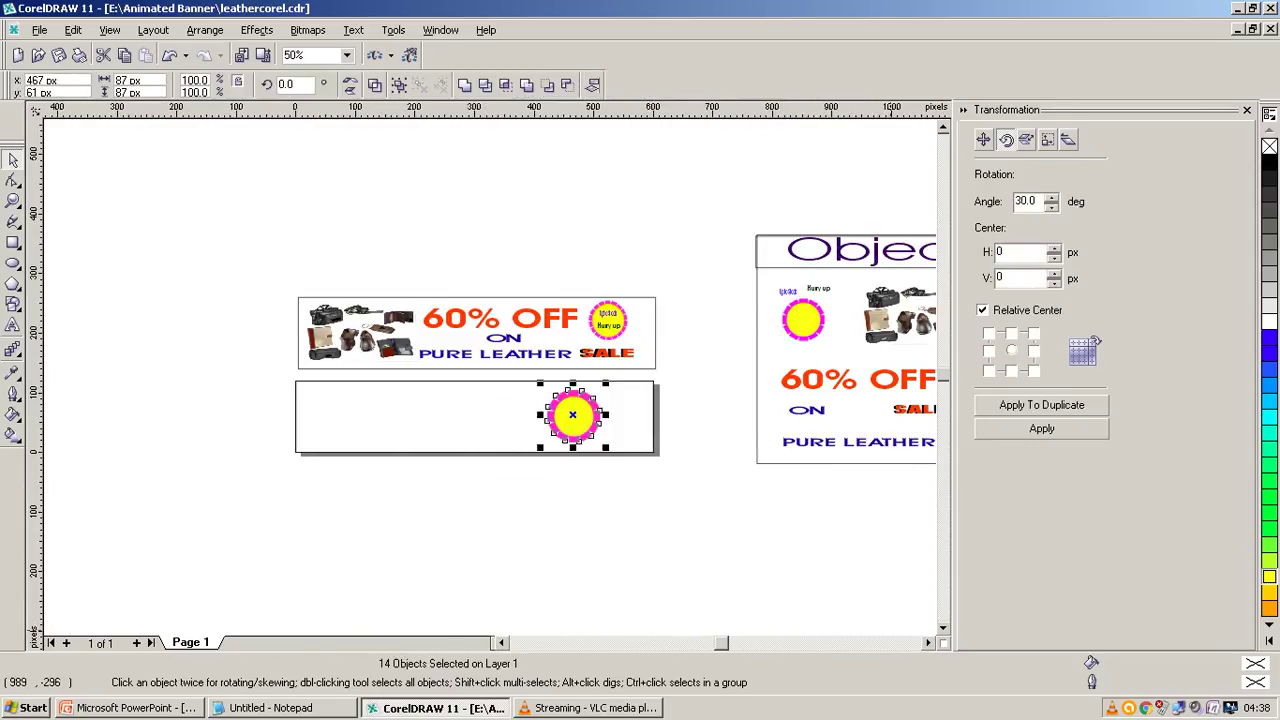
Group the fourteen selected sun pieces into one object
scroll(714, 633, "right", 3)
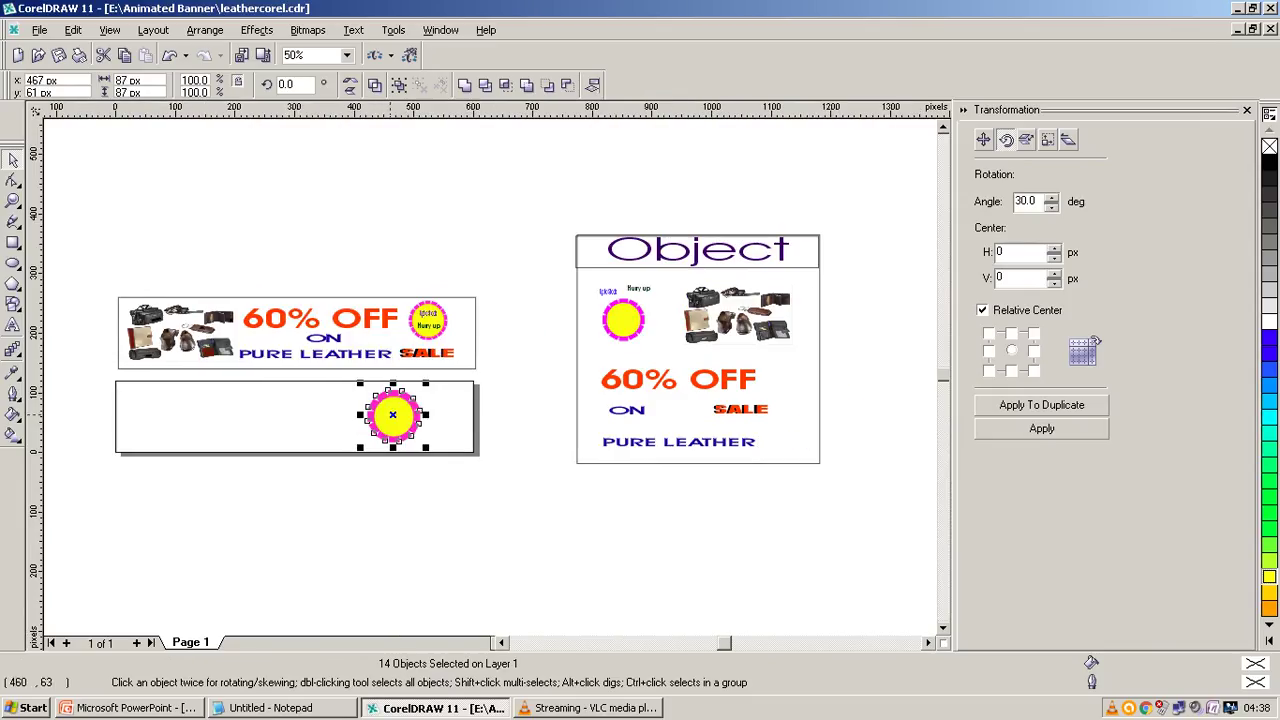
right_click(389, 413)
left_click(420, 479)
key("Escape")
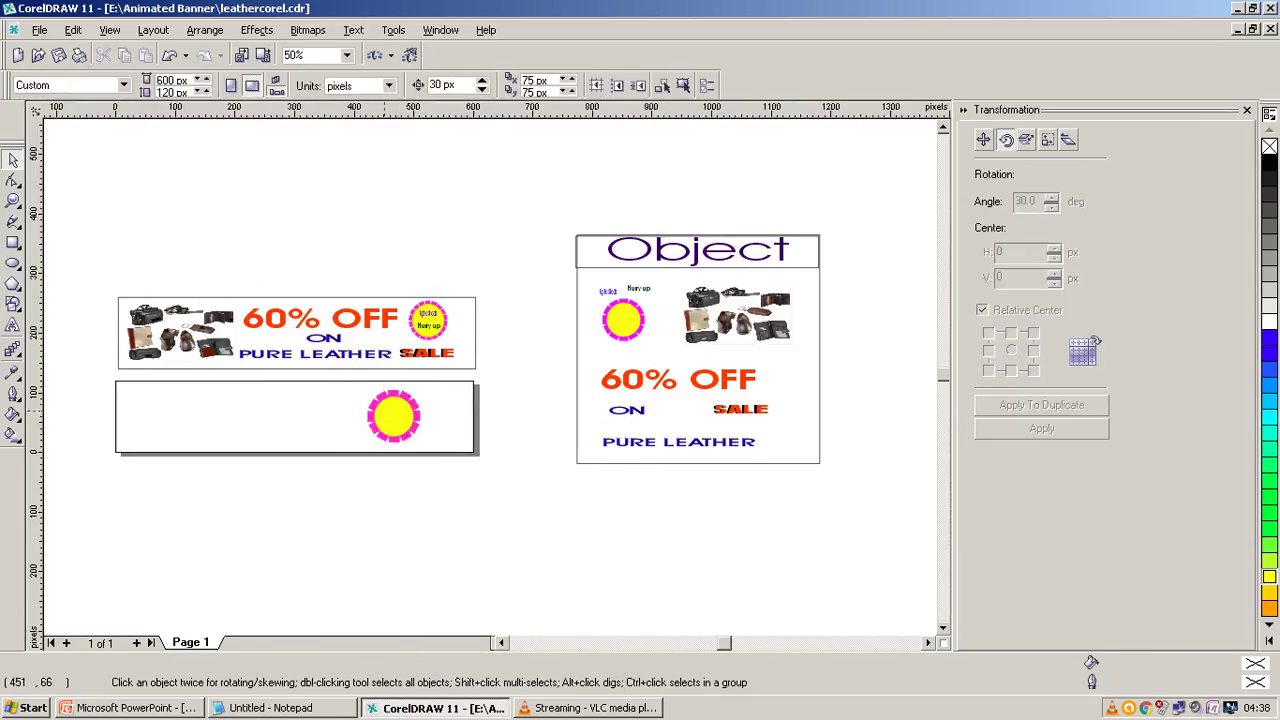
Move the sun group beside the Object layout and bring the Notepad notes forward
left_click_drag(389, 413, 538, 264)
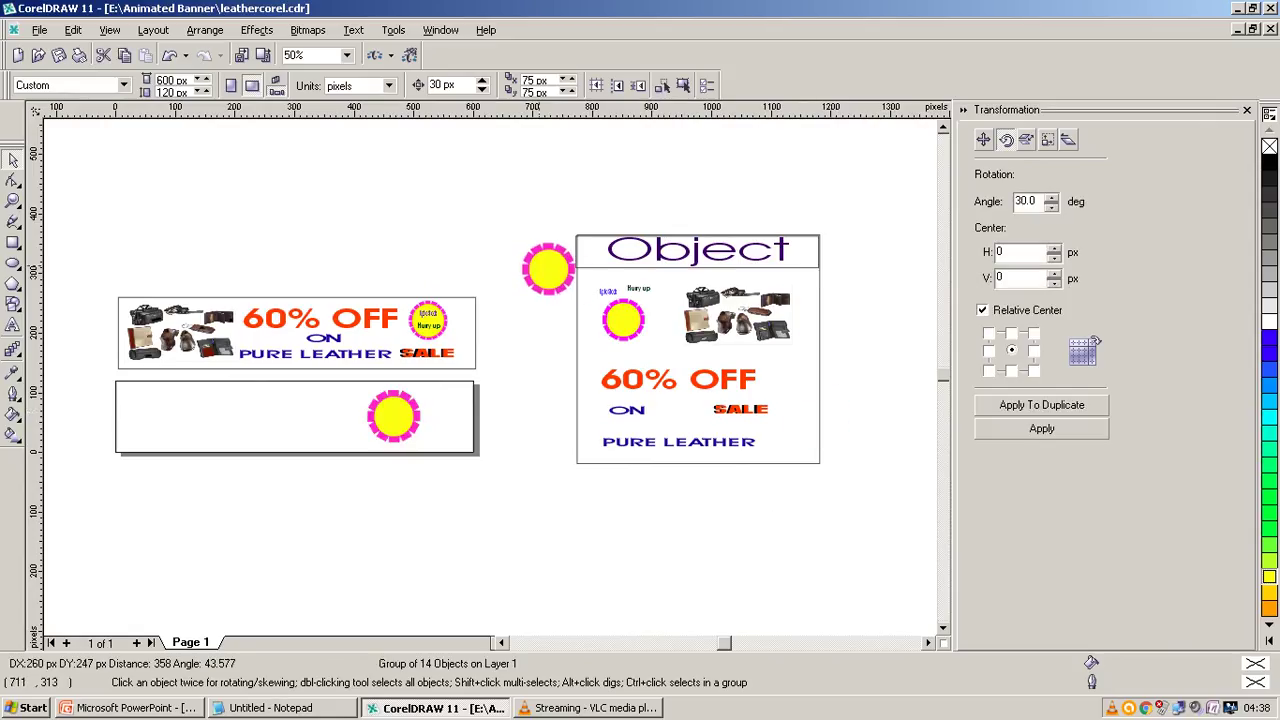
left_click_drag(538, 264, 566, 320)
key("Escape")
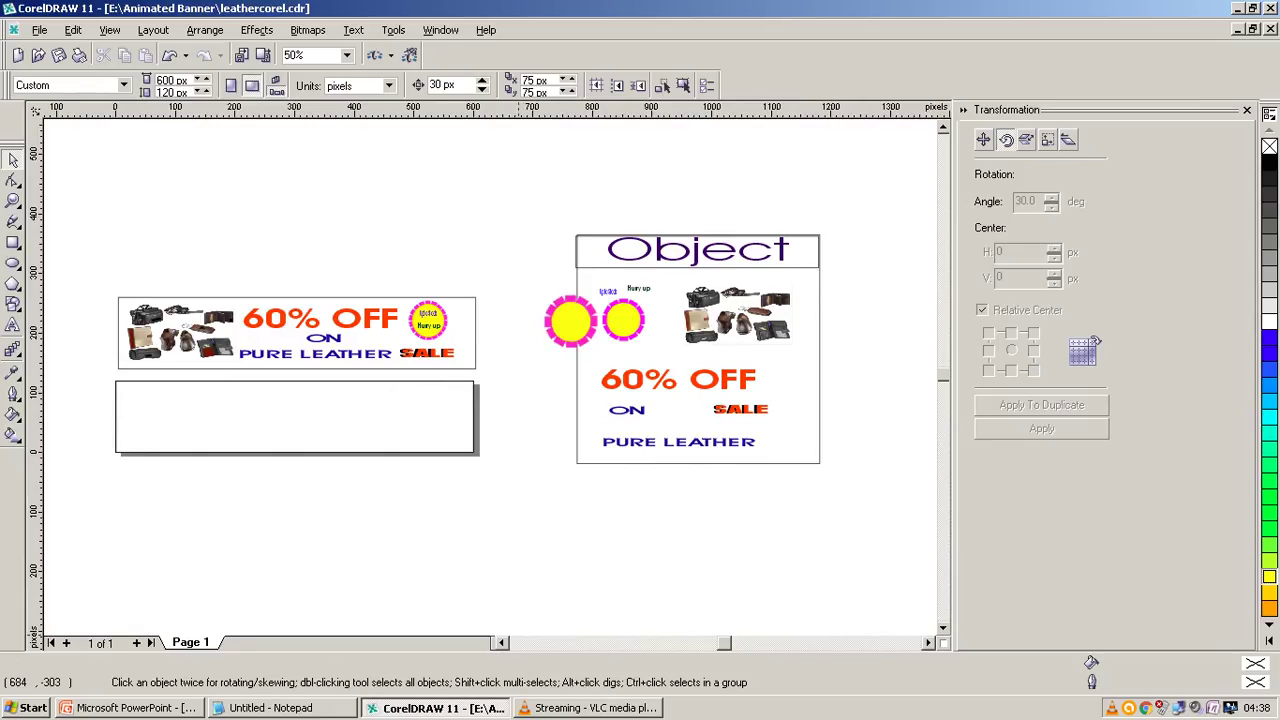
scroll(690, 349, "left", 2)
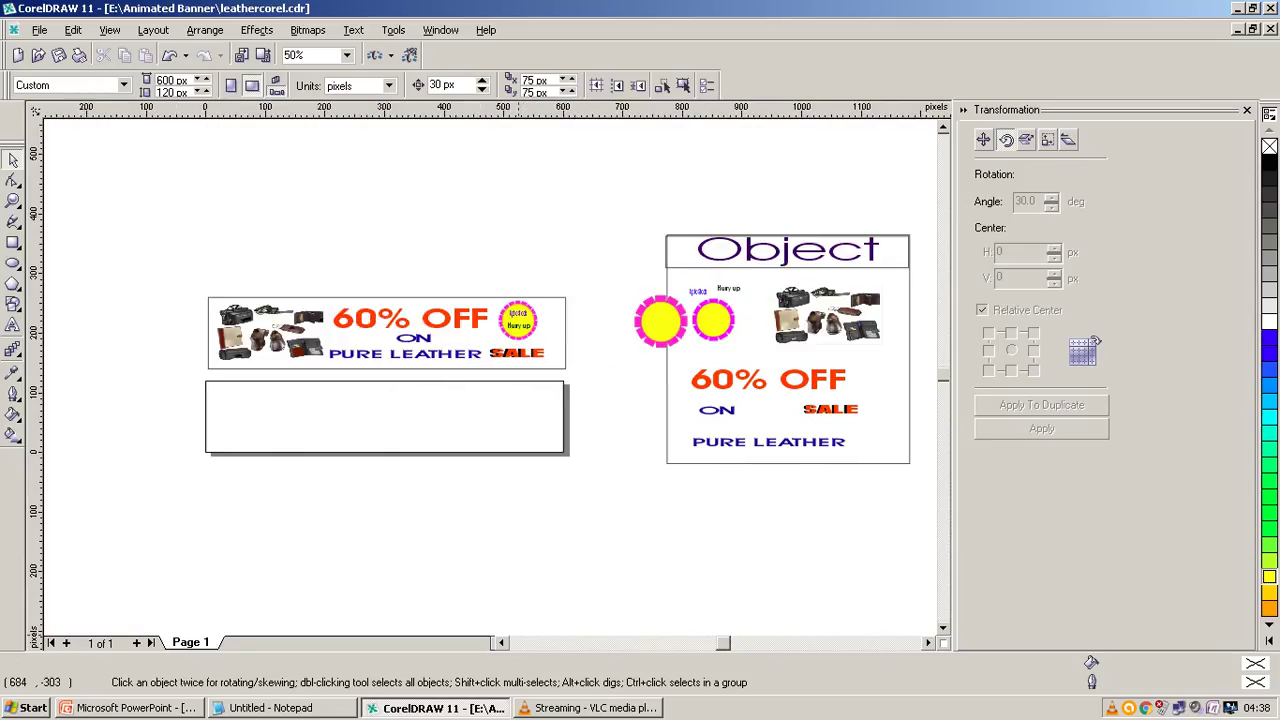
left_click(270, 707)
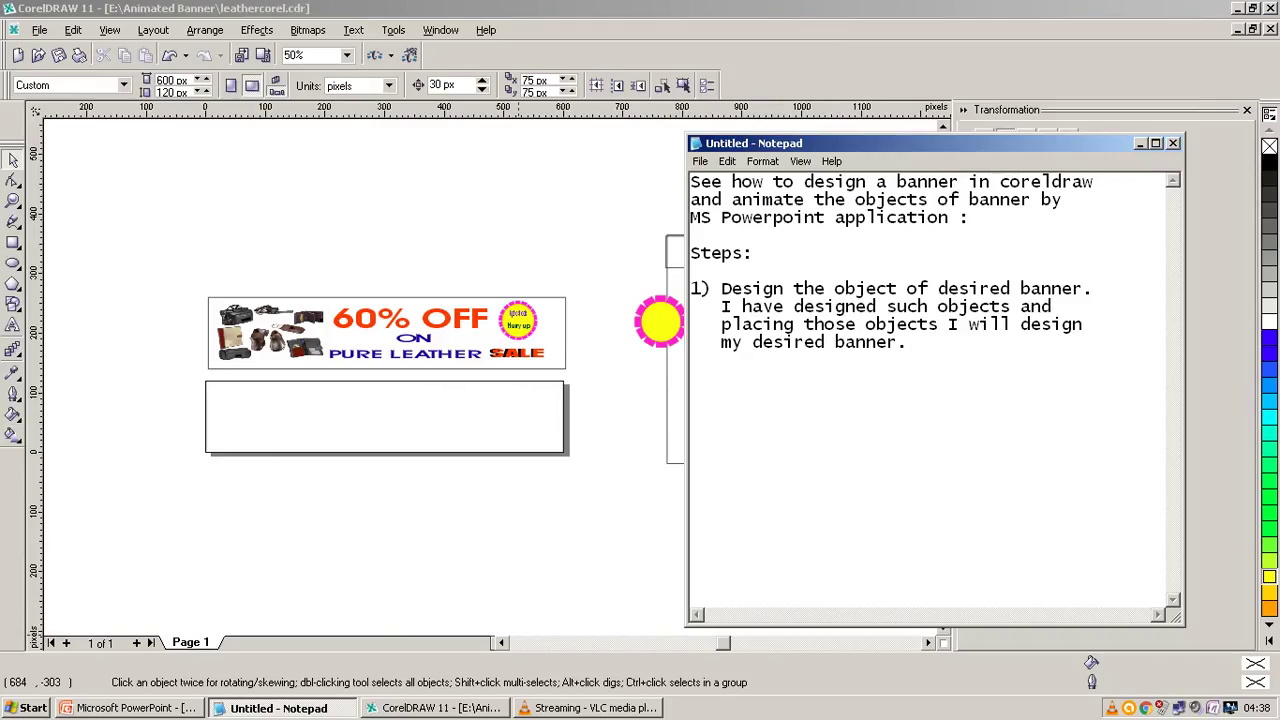
Add note '2) Now I am placing objects into the frame to look like a banner', then return to CorelDRAW
key("Return")
key("Return")
type("2")
type(") ")
type("Now I ")
type("am placing ")
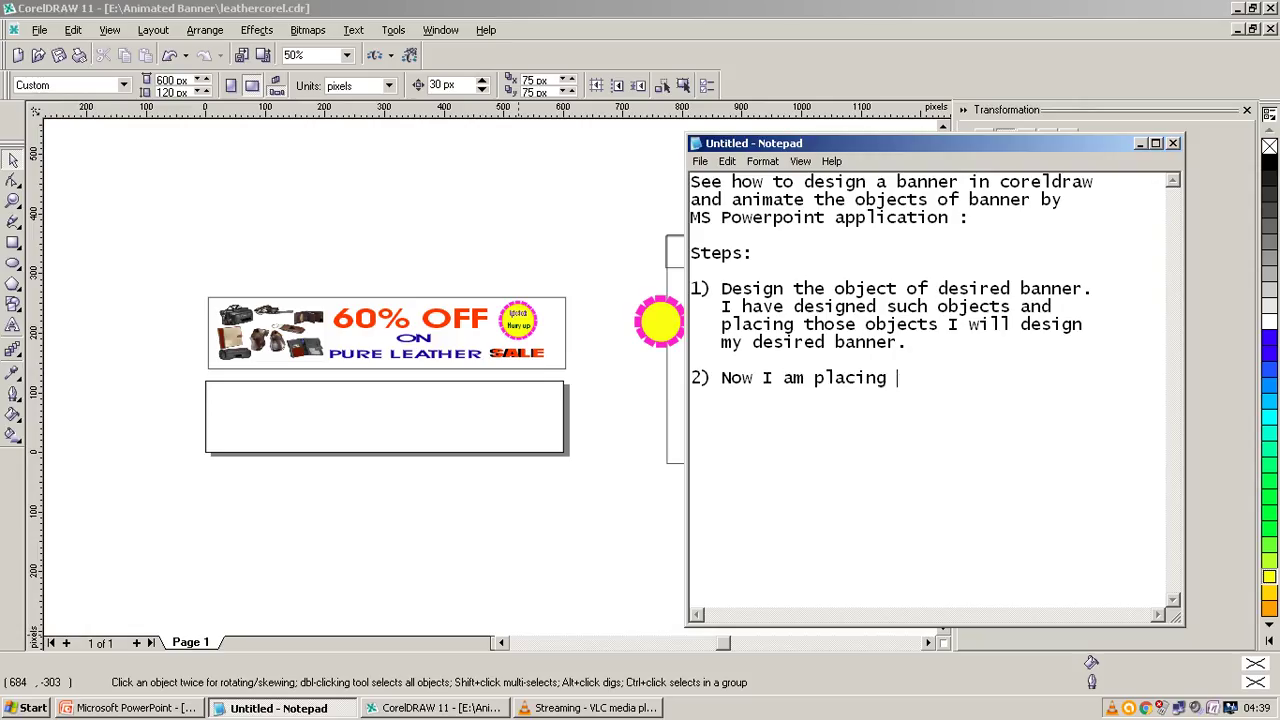
type("objects o")
key("BackSpace")
type("into")
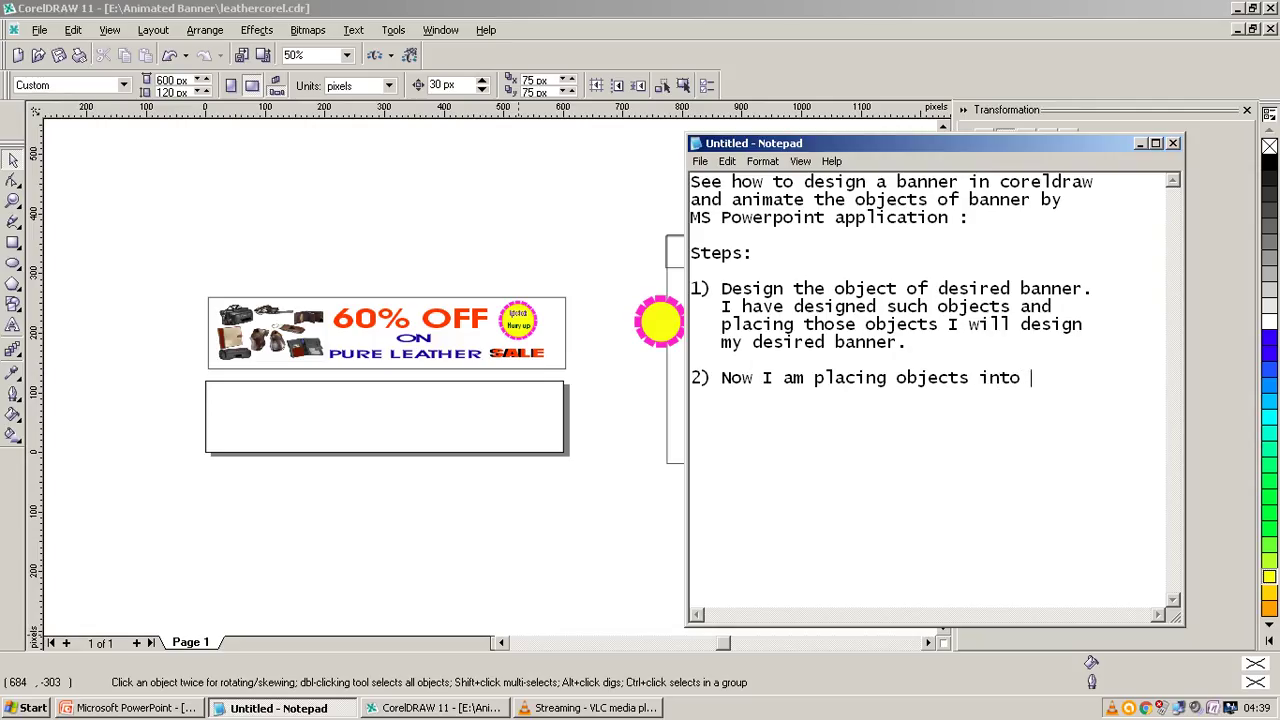
key("BackSpace")
key("BackSpace")
key("BackSpace")
key("BackSpace")
type("into the ")
type("frame")
key("Return")
type("to l")
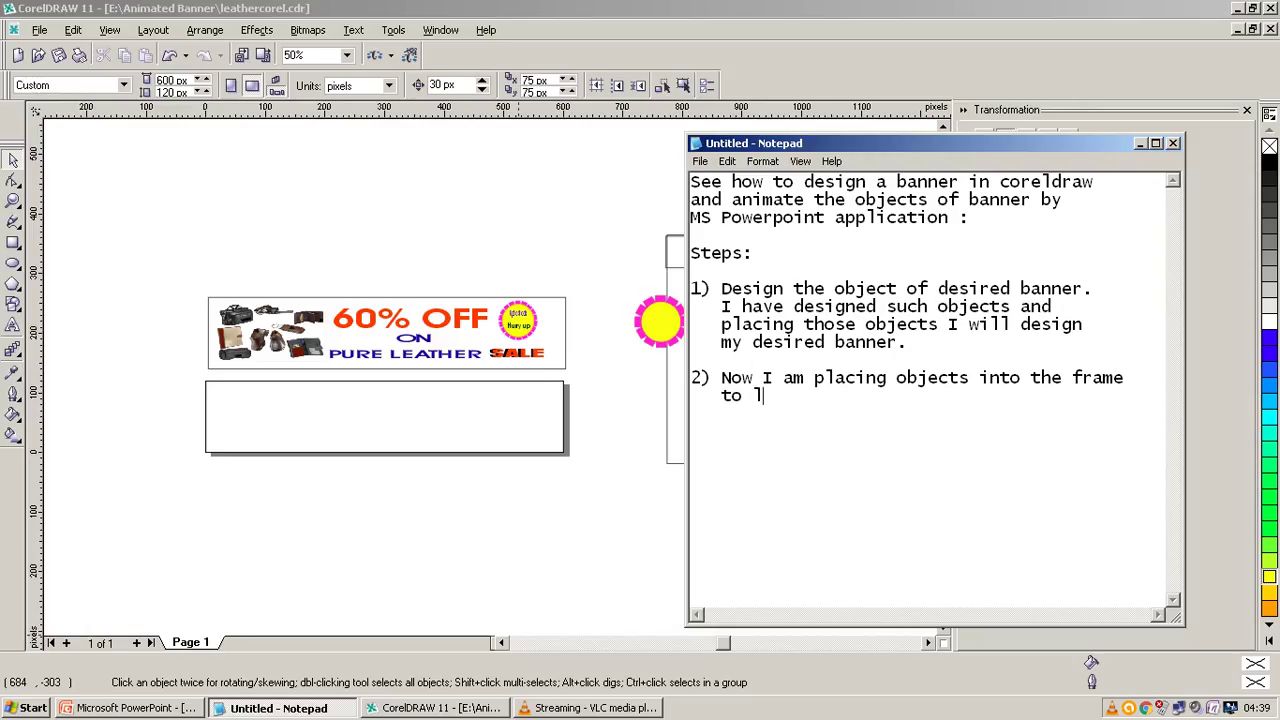
type("ook like a ")
type("banner.")
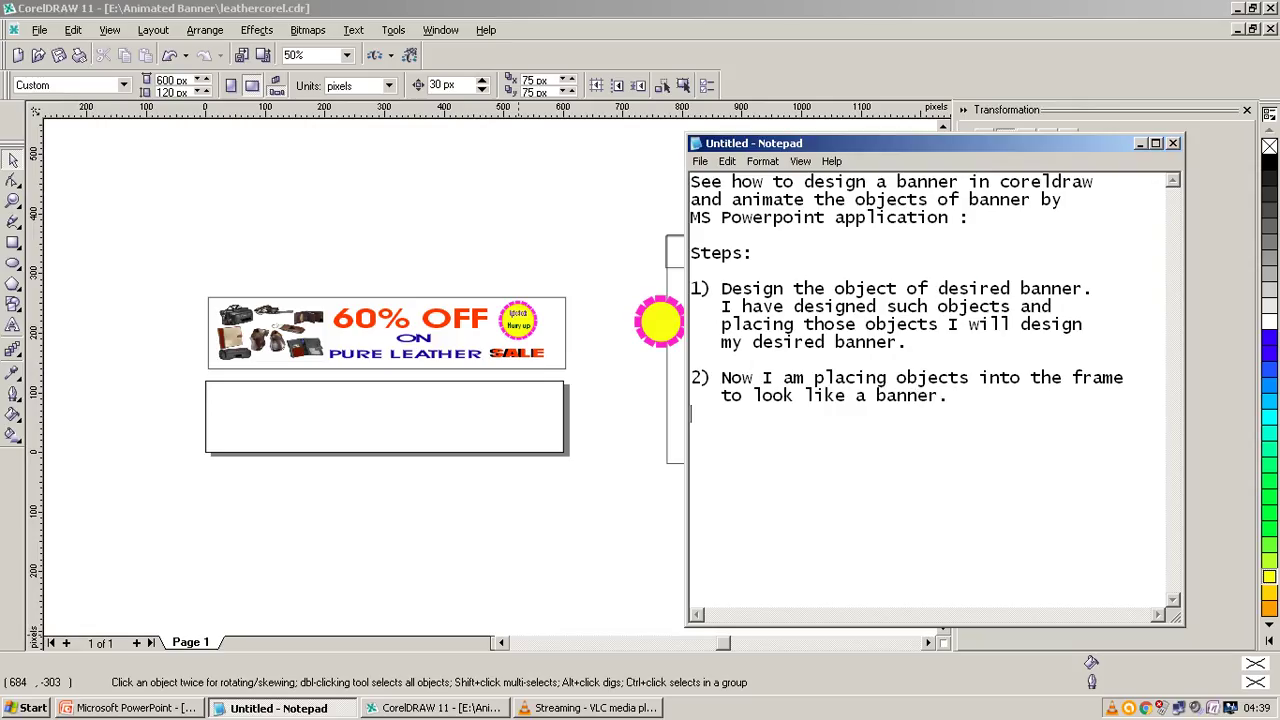
key("alt+Tab")
Move the leather-products picture from the Object layout into the lower banner
left_click(823, 314)
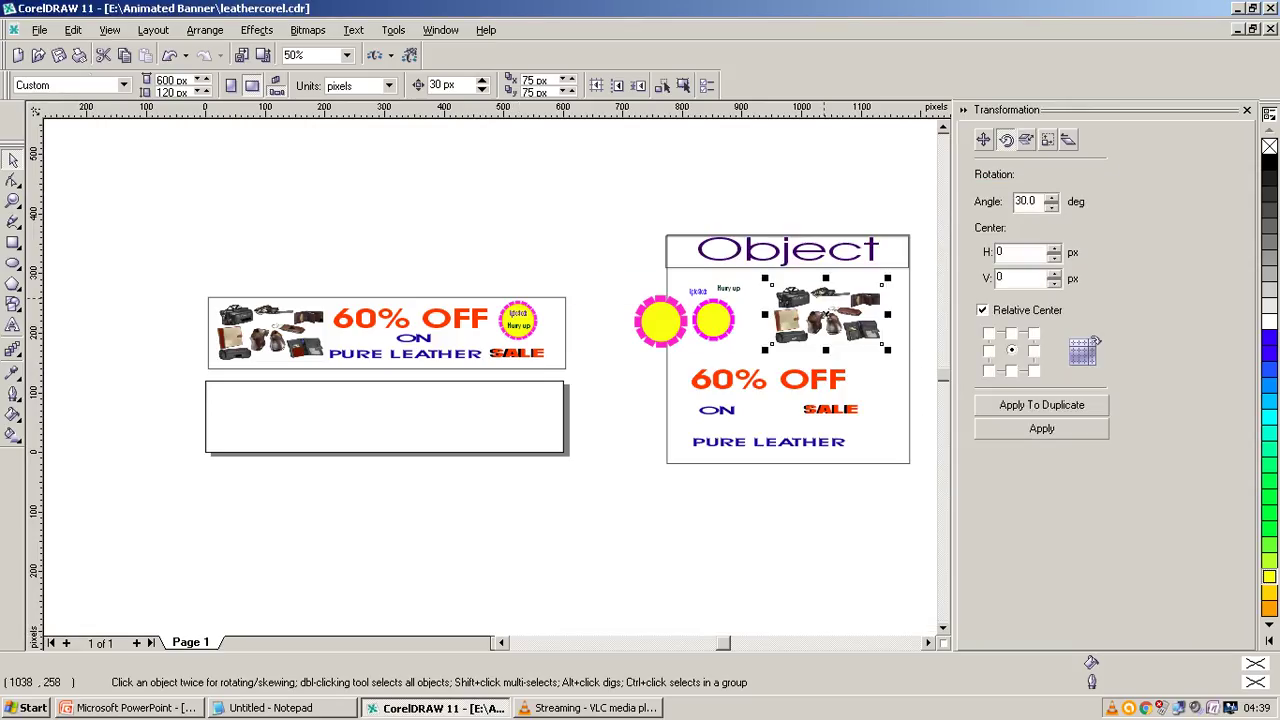
left_click_drag(826, 316, 266, 416)
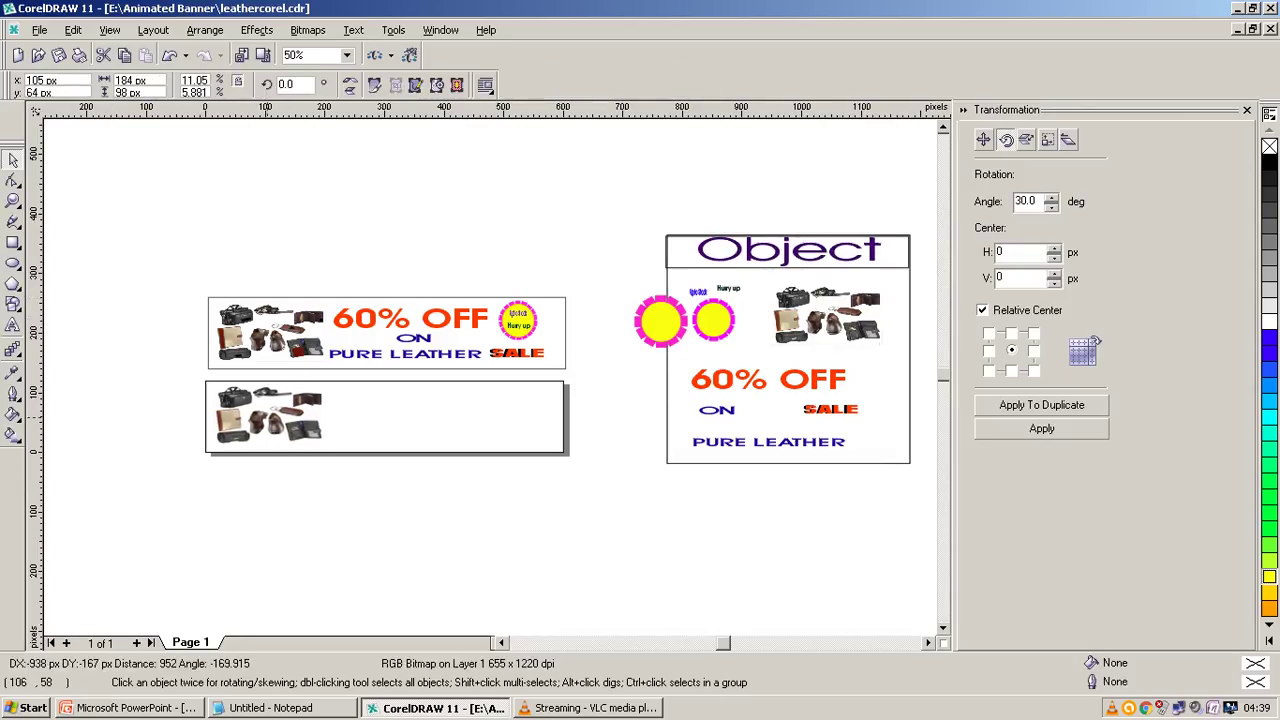
left_click(663, 427)
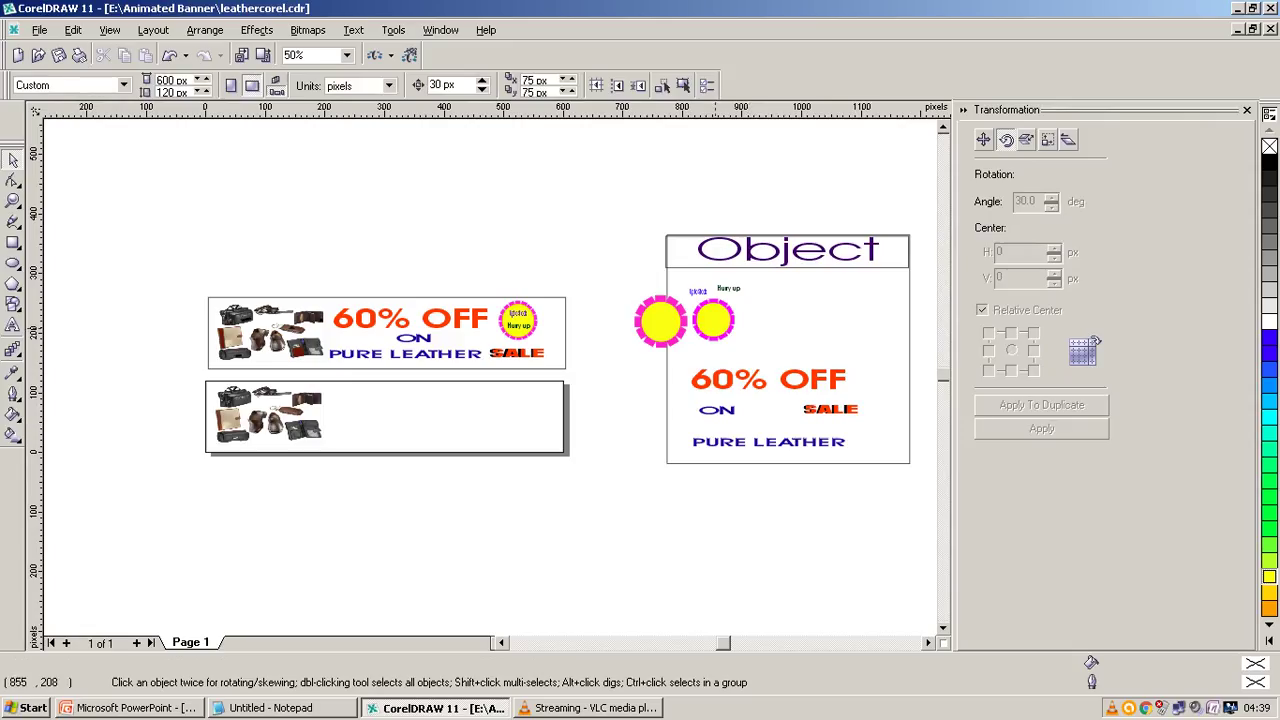
left_click(714, 314)
left_click(714, 317)
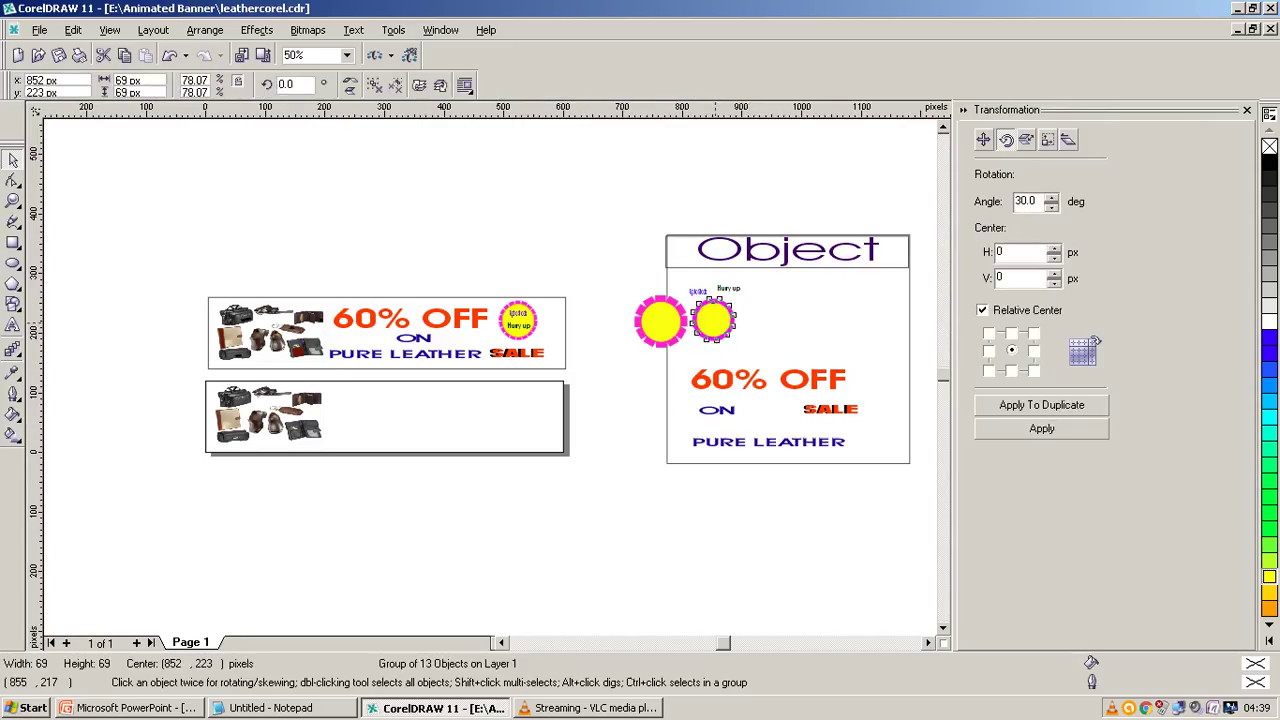
key("Escape")
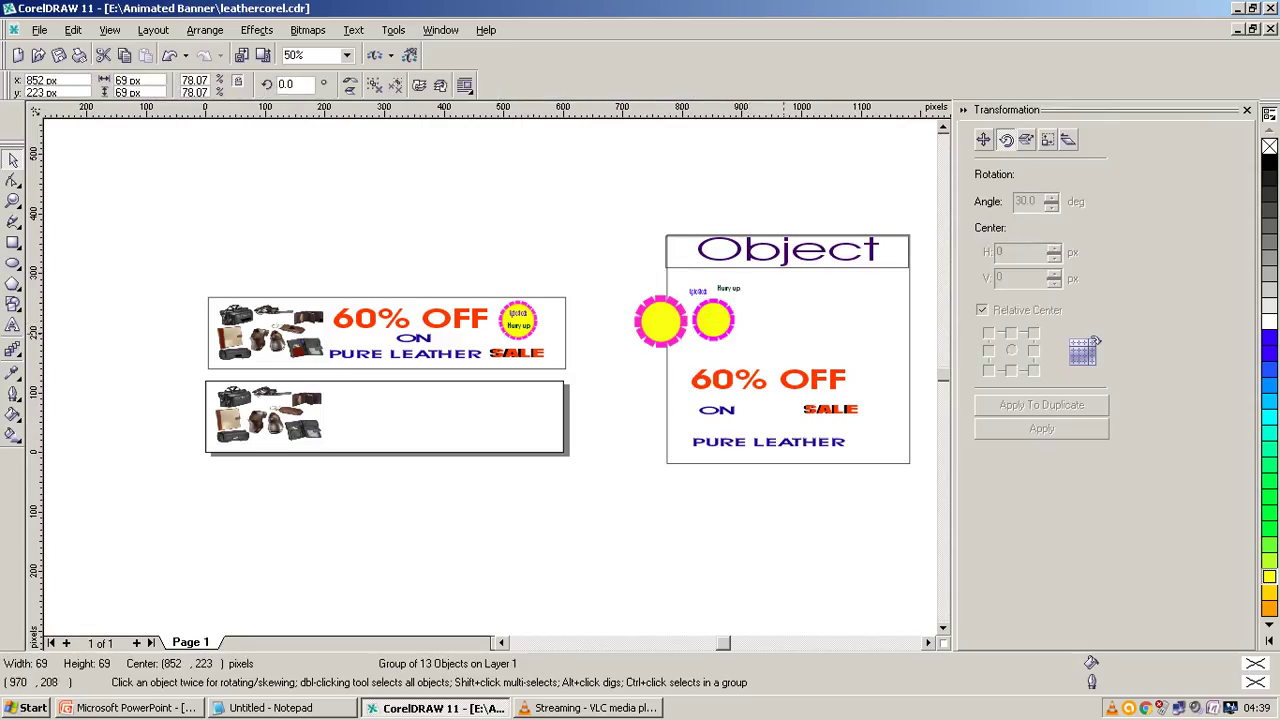
Move the 60% OFF and ON texts into the lower banner, ON beneath 60% OFF
left_click(811, 380)
left_click_drag(808, 380, 451, 403)
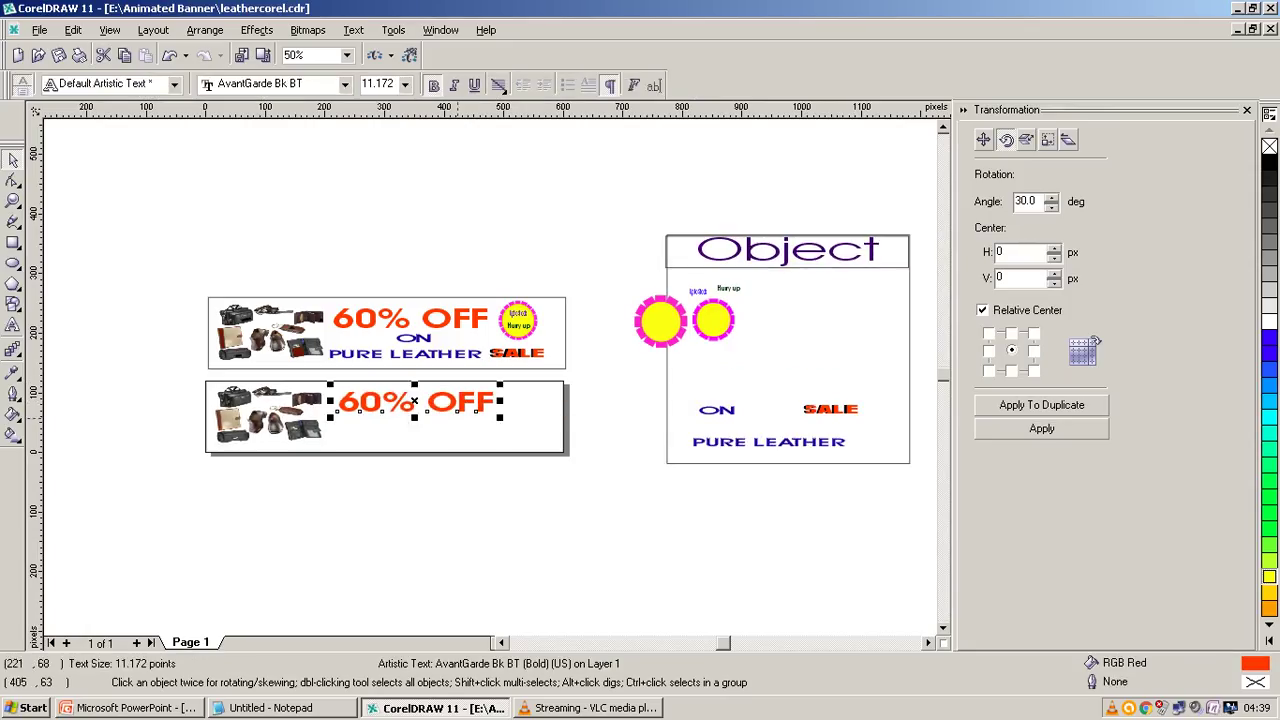
key("Escape")
left_click(826, 409)
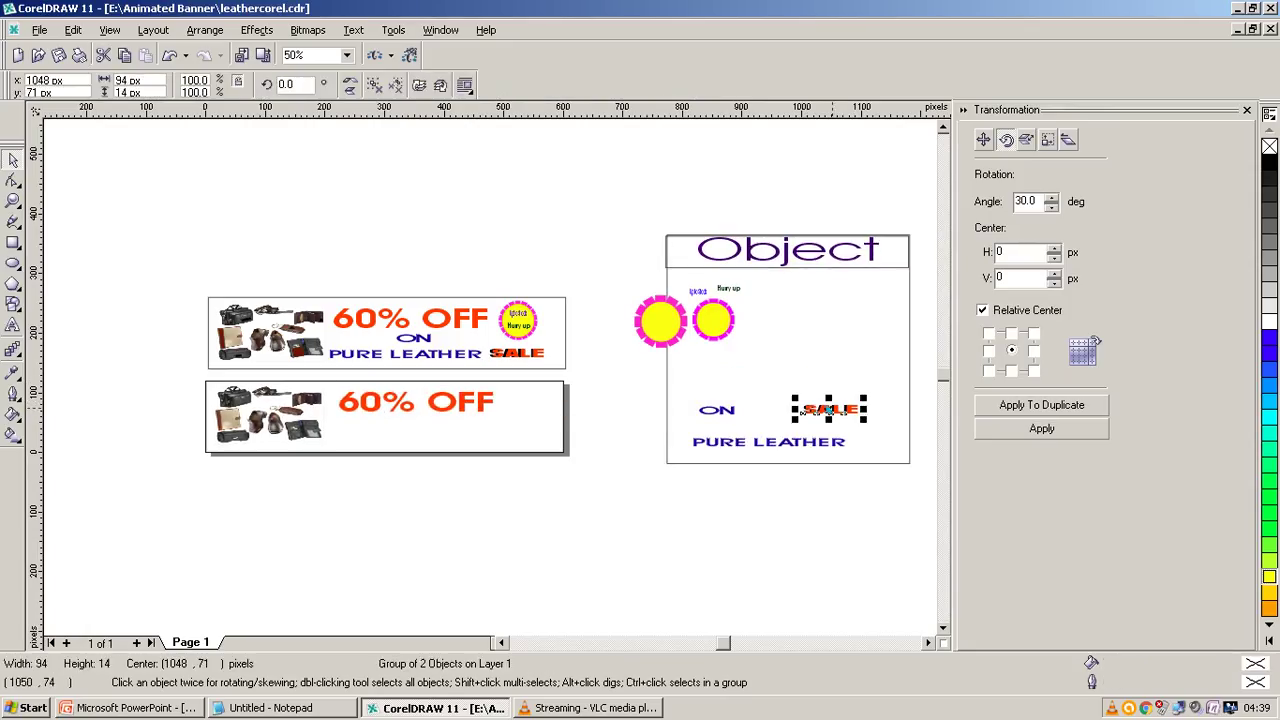
left_click(717, 410)
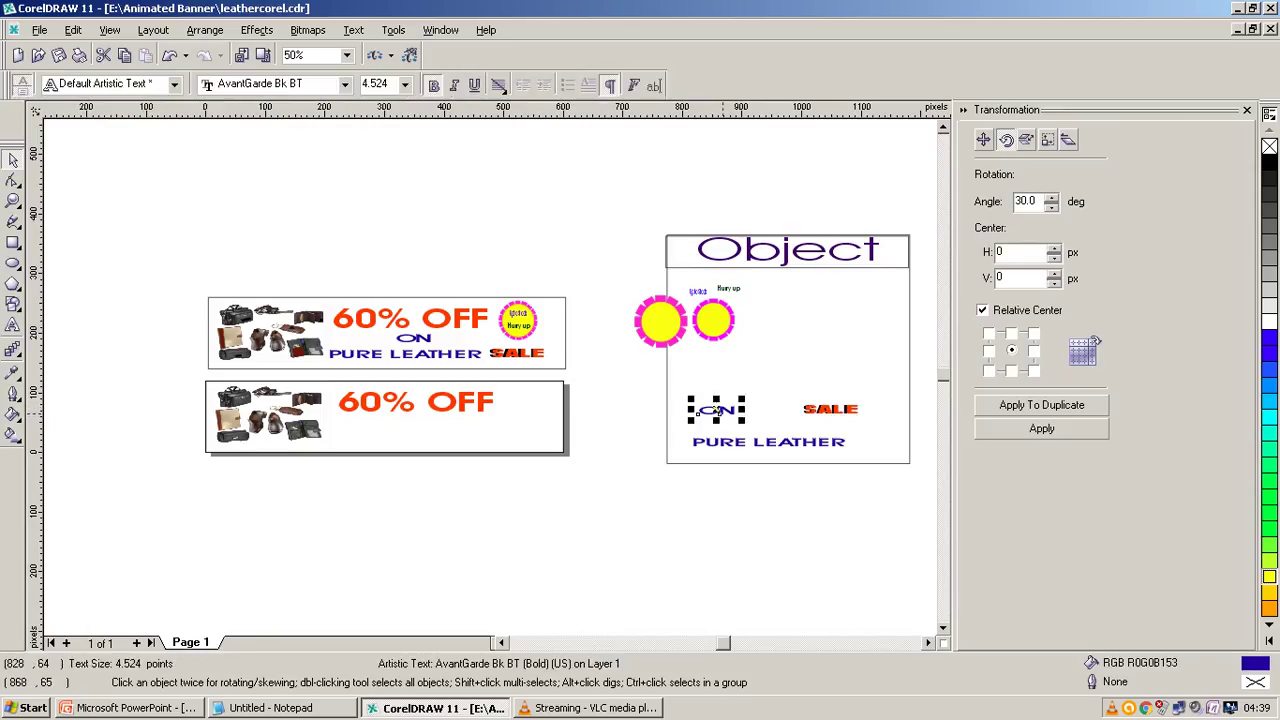
left_click_drag(719, 412, 420, 418)
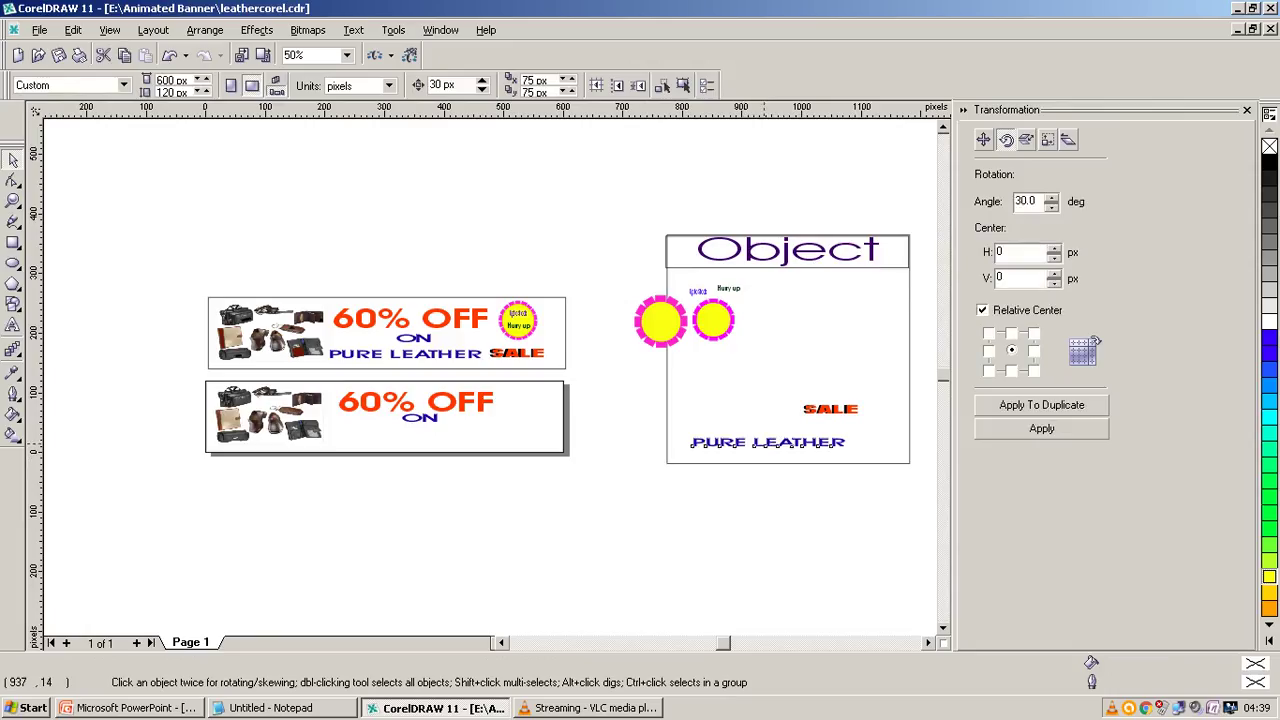
Place PURE LEATHER under ON and the small sun at the lower banner's right end
left_click(764, 442)
left_click_drag(386, 436, 411, 436)
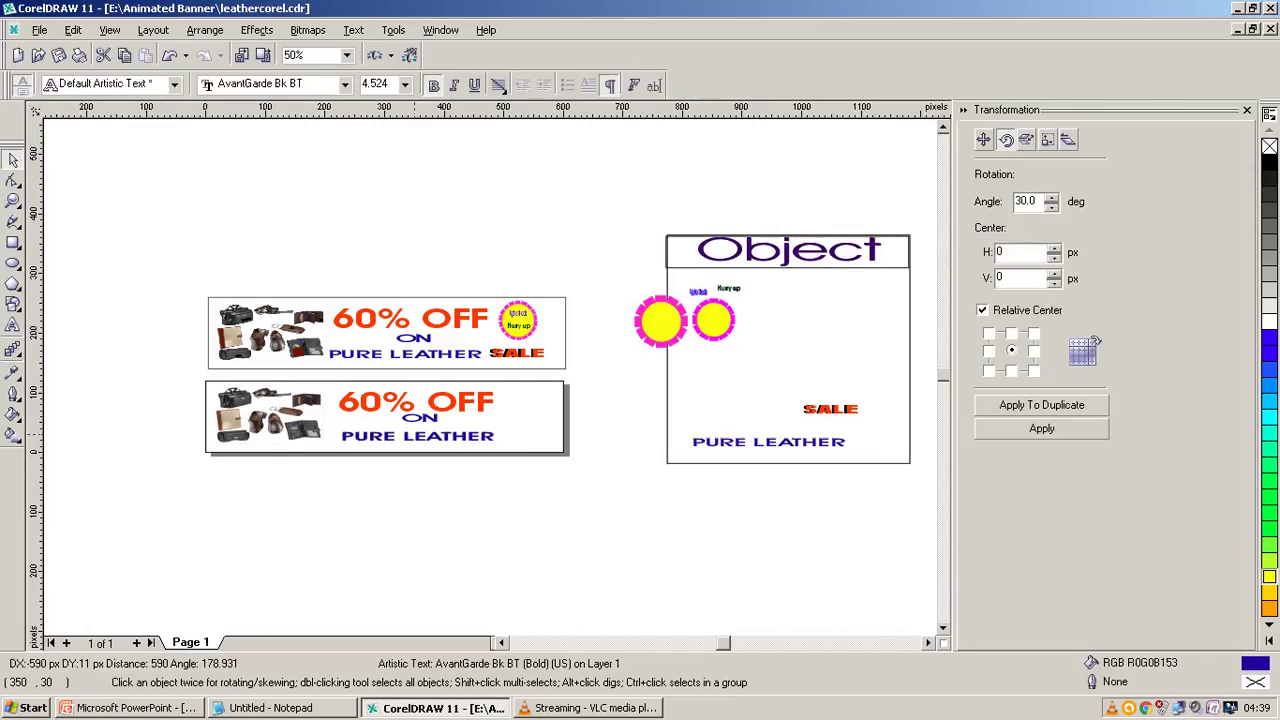
key("Escape")
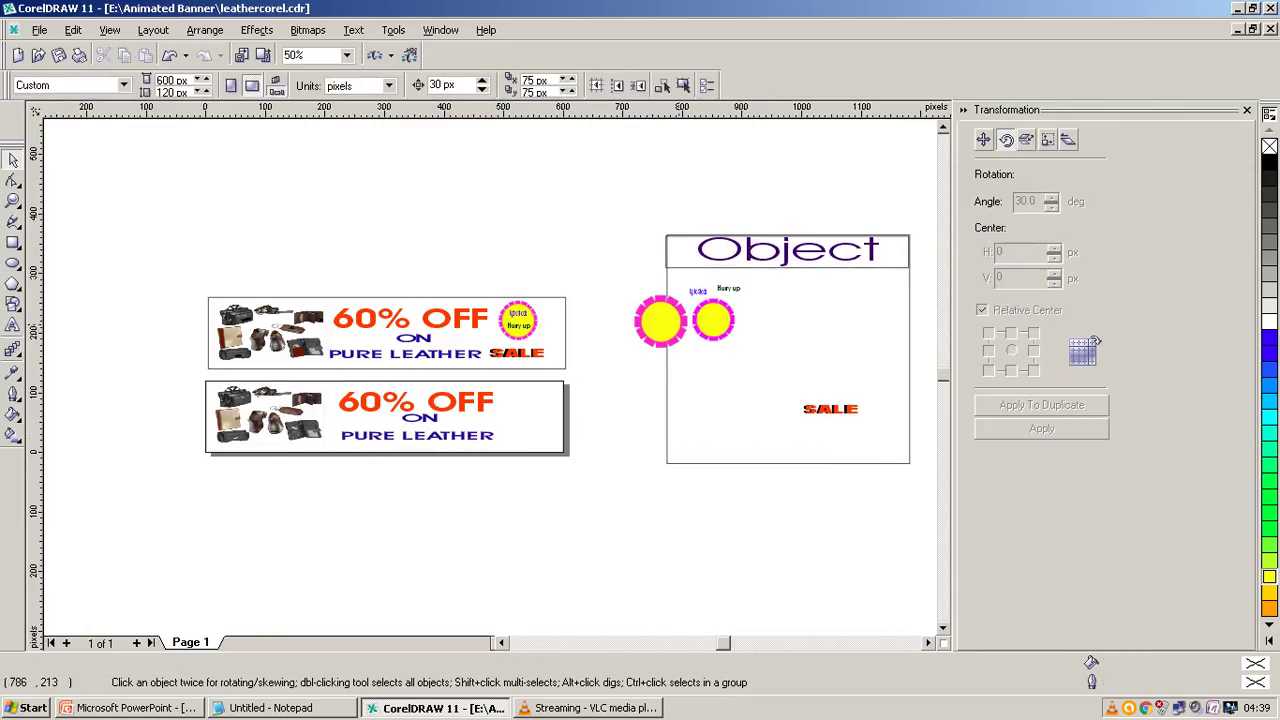
left_click(712, 318)
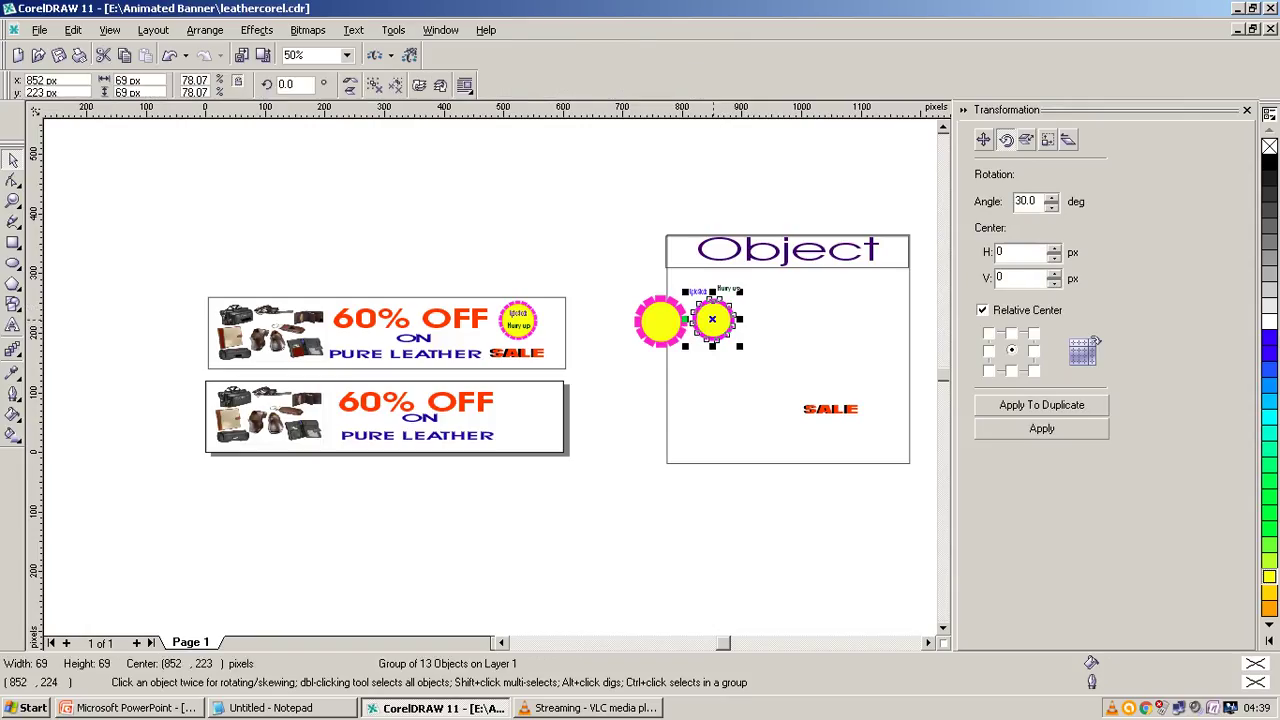
left_click_drag(712, 318, 529, 405)
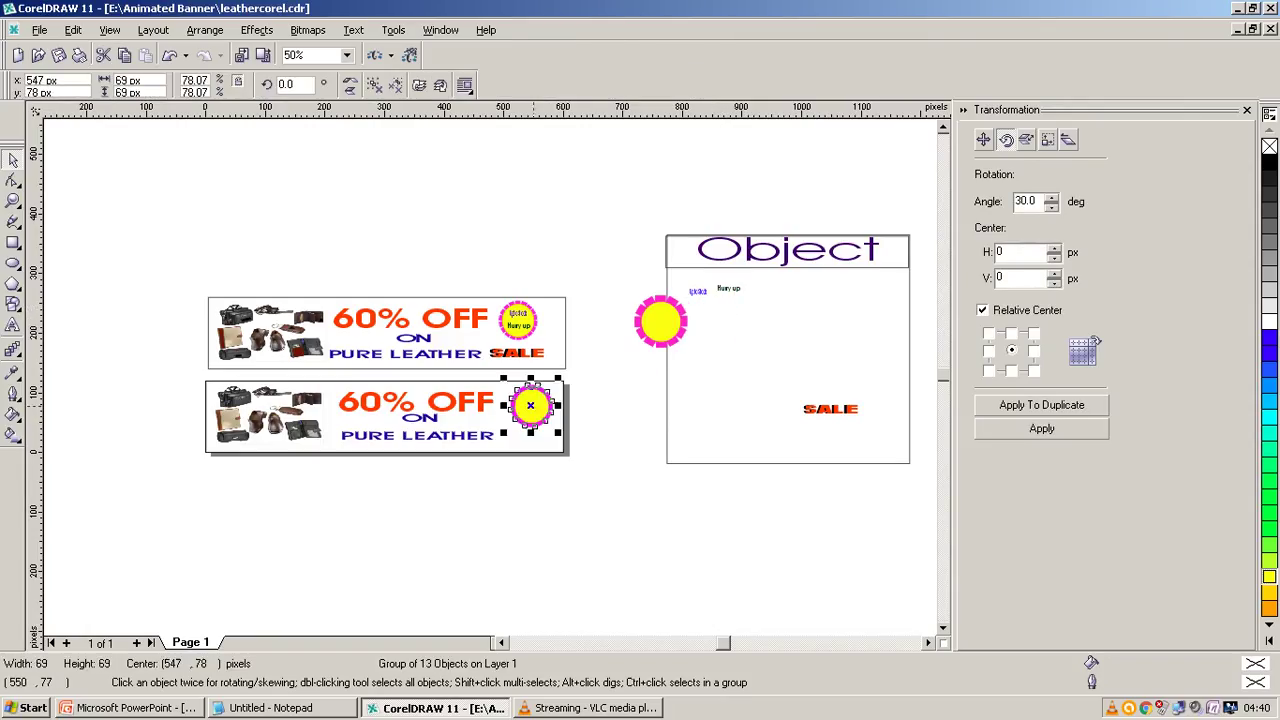
left_click(701, 286)
Move the Upto Stock label onto the lower sun and copy Hurry up into the circle
left_click(701, 286)
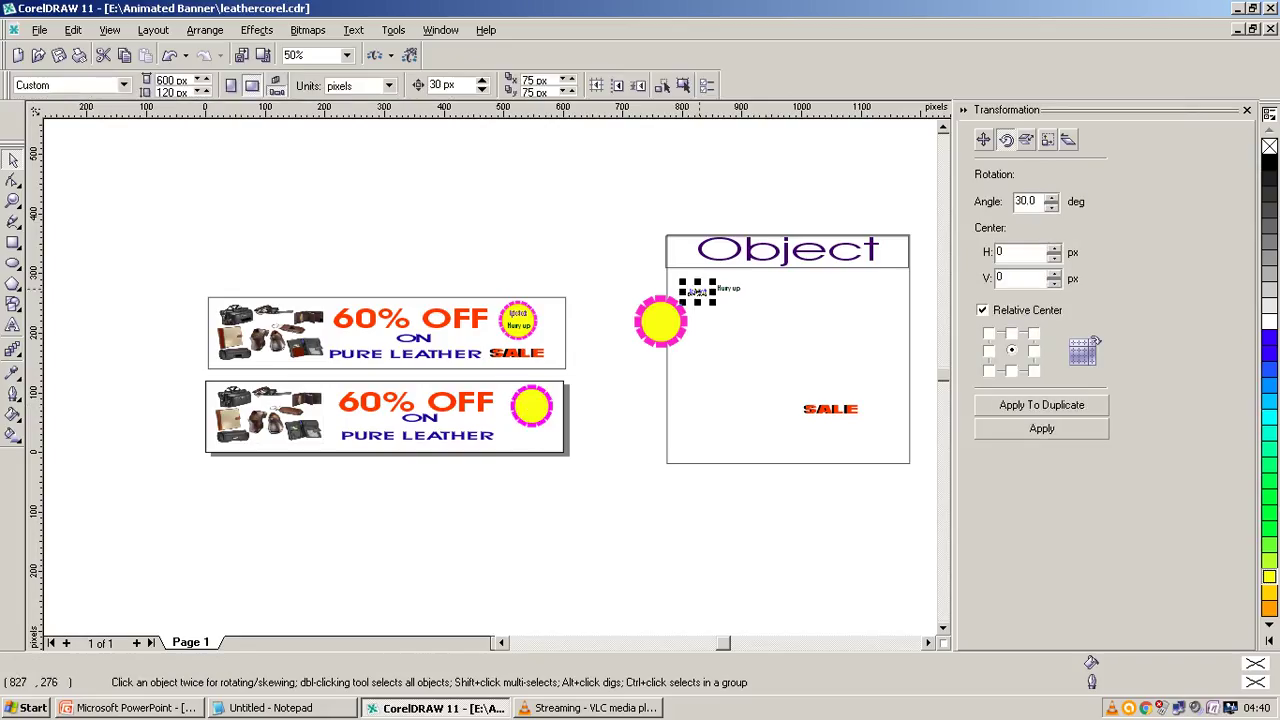
left_click_drag(696, 295, 530, 402)
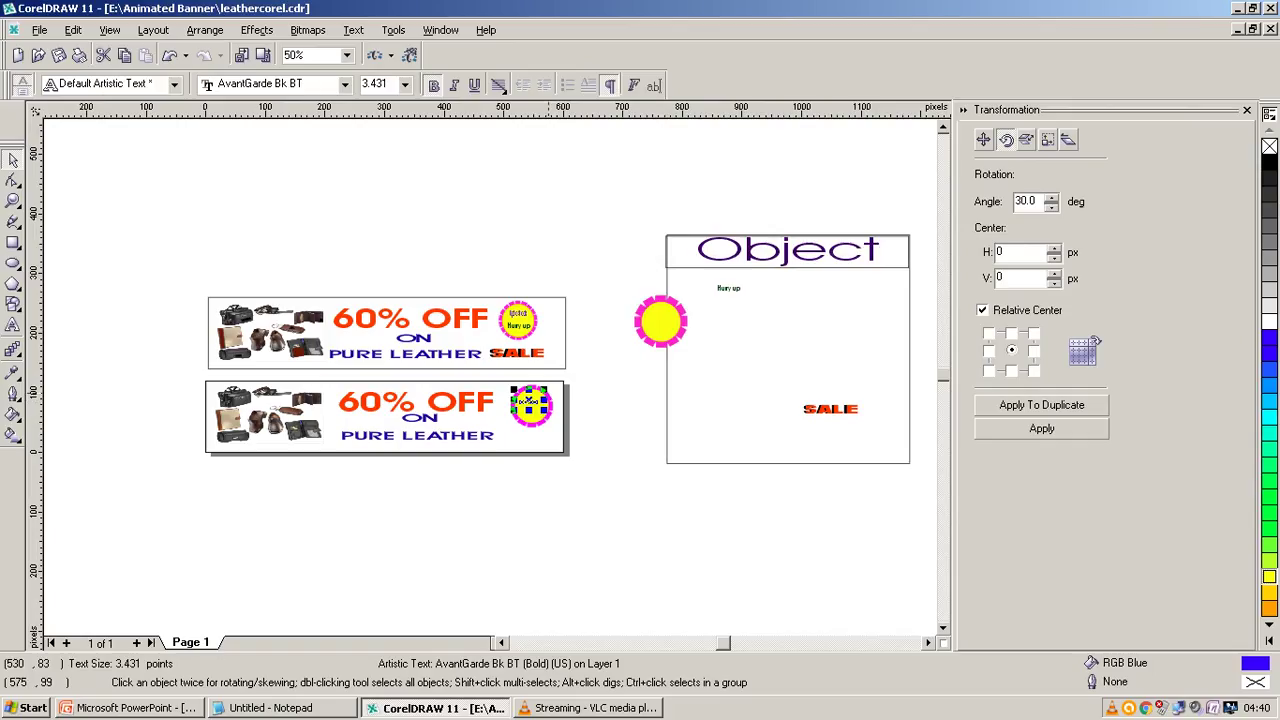
scroll(530, 402, "up", 1)
scroll(535, 406, "up", 1)
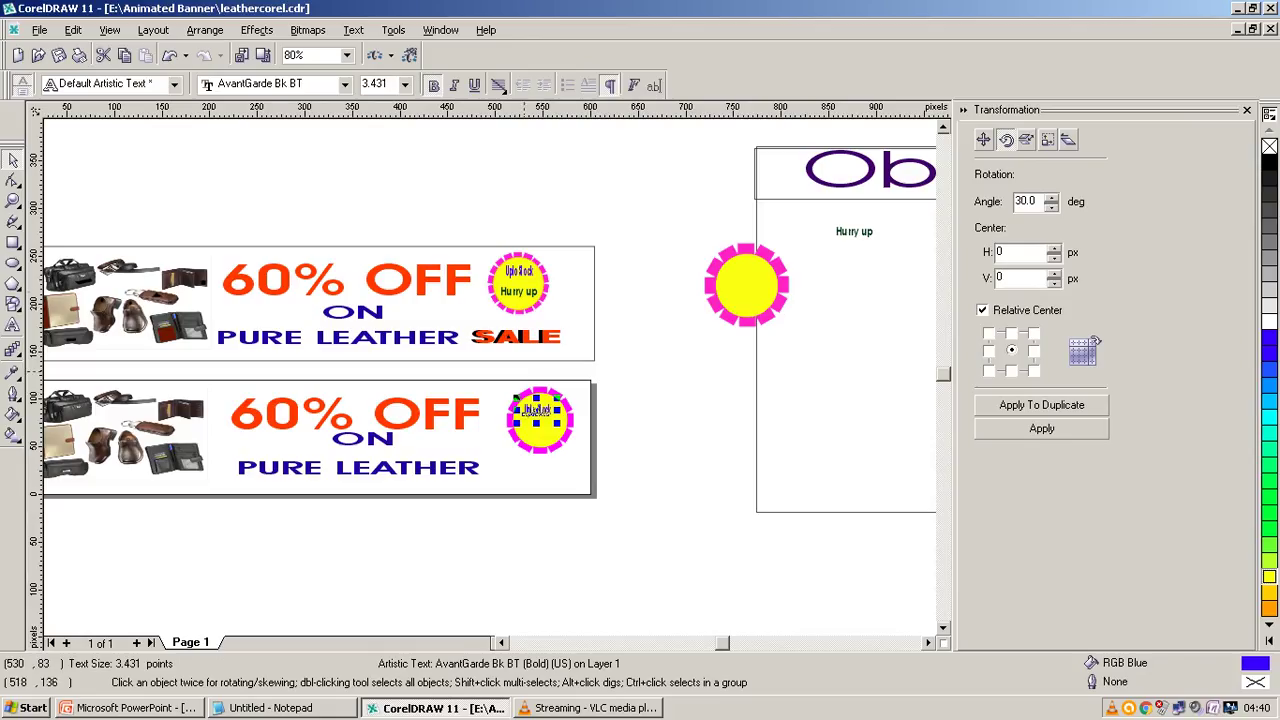
mouse_move(854, 231)
left_mouse_down()
mouse_move(575, 437)
mouse_move(543, 430)
left_mouse_up()
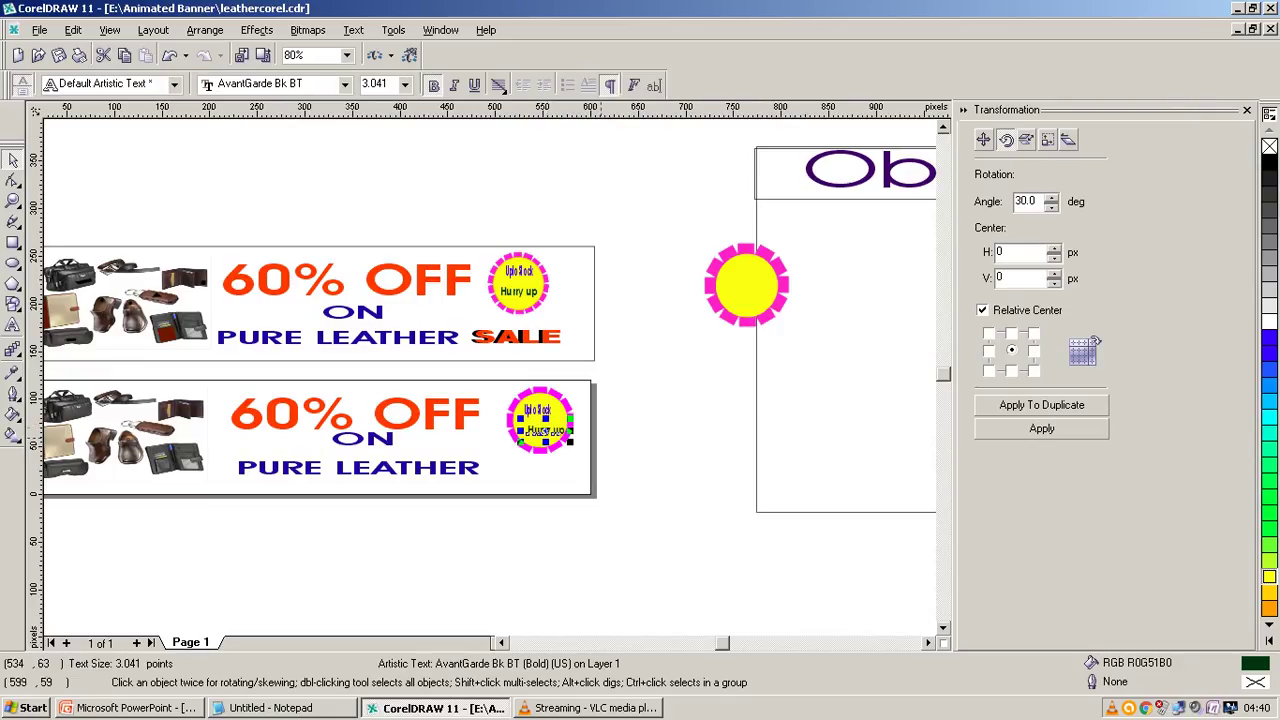
left_click(653, 431)
Nudge the Upto Stock and Hurry up texts into position inside the lower circle
scroll(653, 431, "up", 1)
scroll(640, 425, "up", 1)
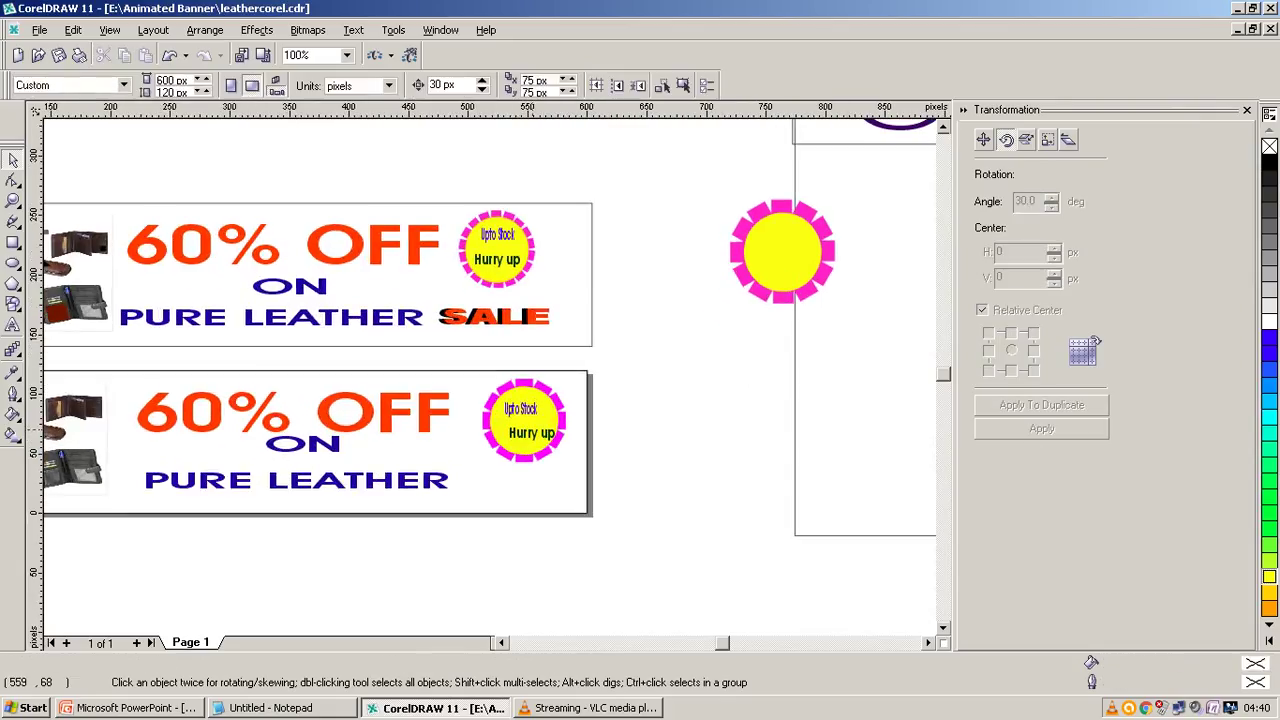
left_click(518, 413)
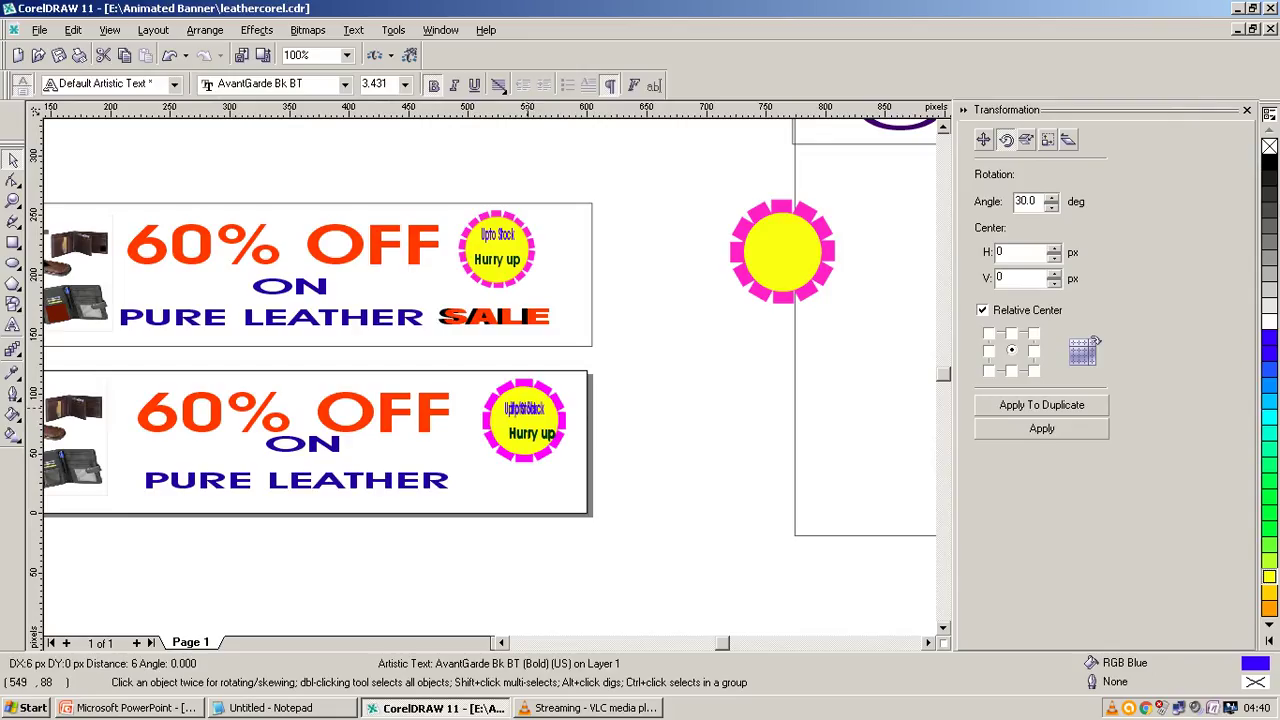
mouse_move(520, 415)
left_mouse_down()
mouse_move(522, 444)
mouse_move(530, 434)
left_mouse_up()
key("Escape")
left_click(532, 430)
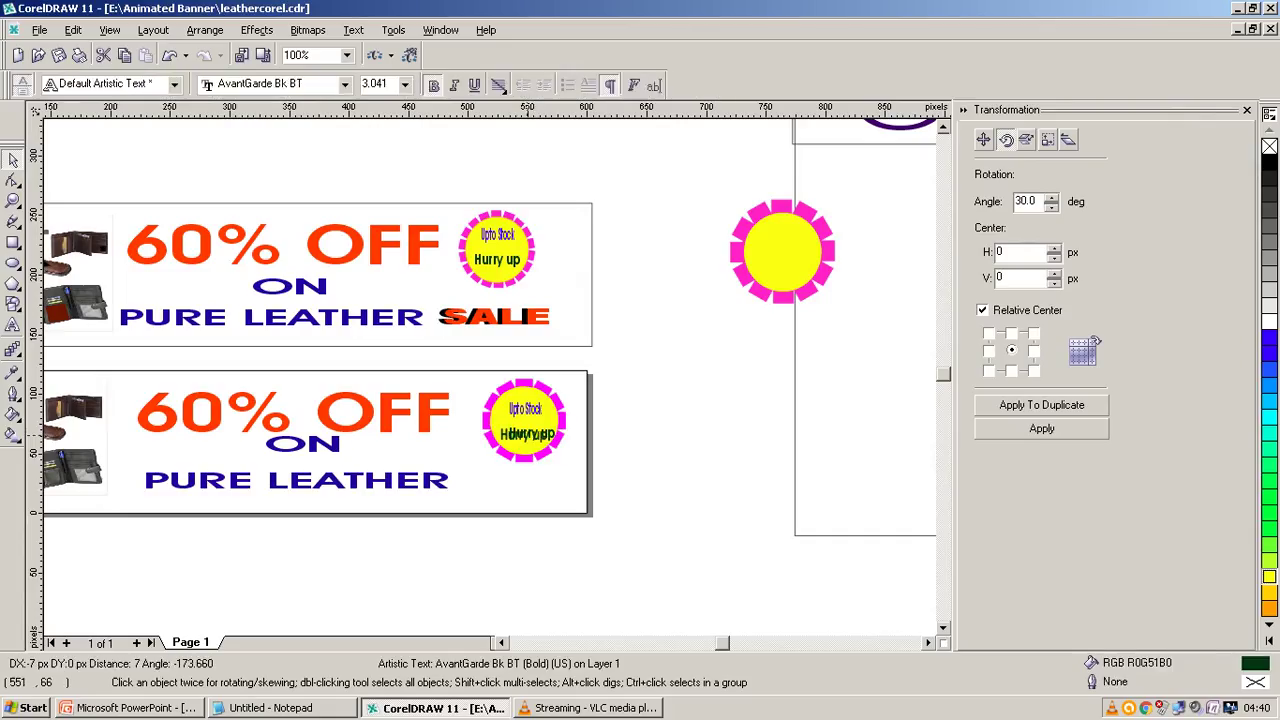
left_click(612, 445)
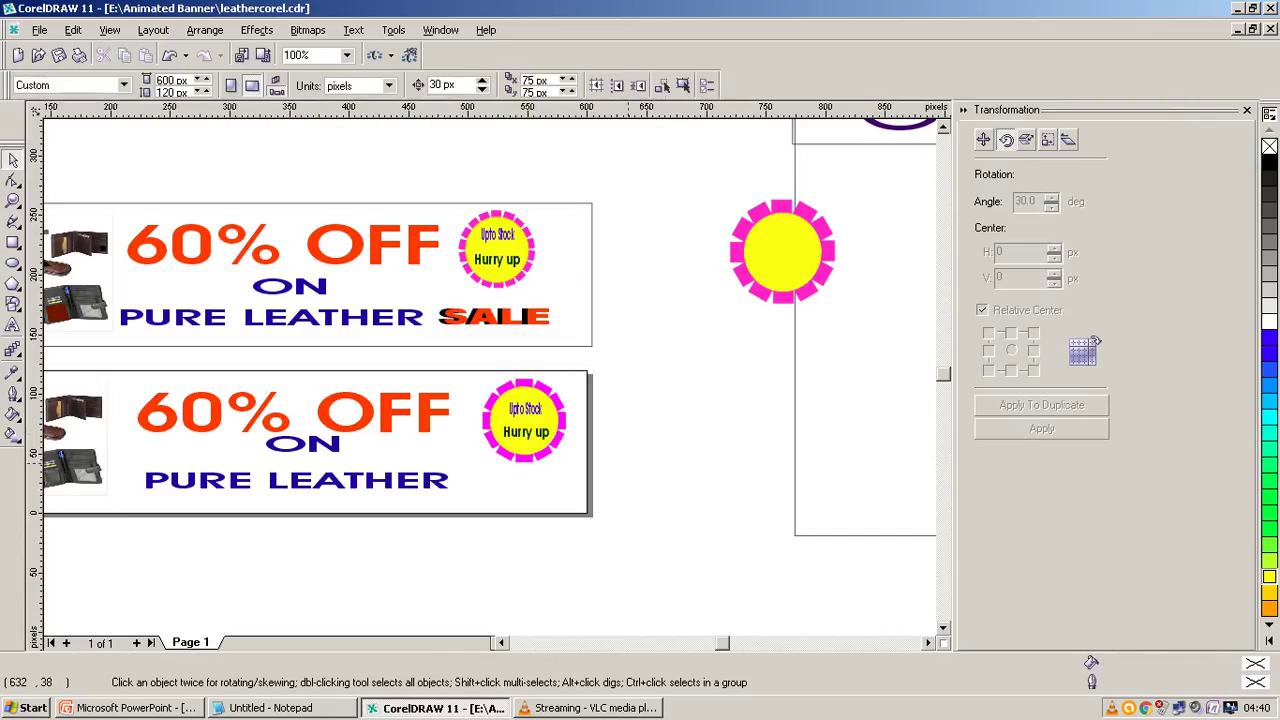
Drag the SALE text toward the lower banner
scroll(609, 452, "down", 1)
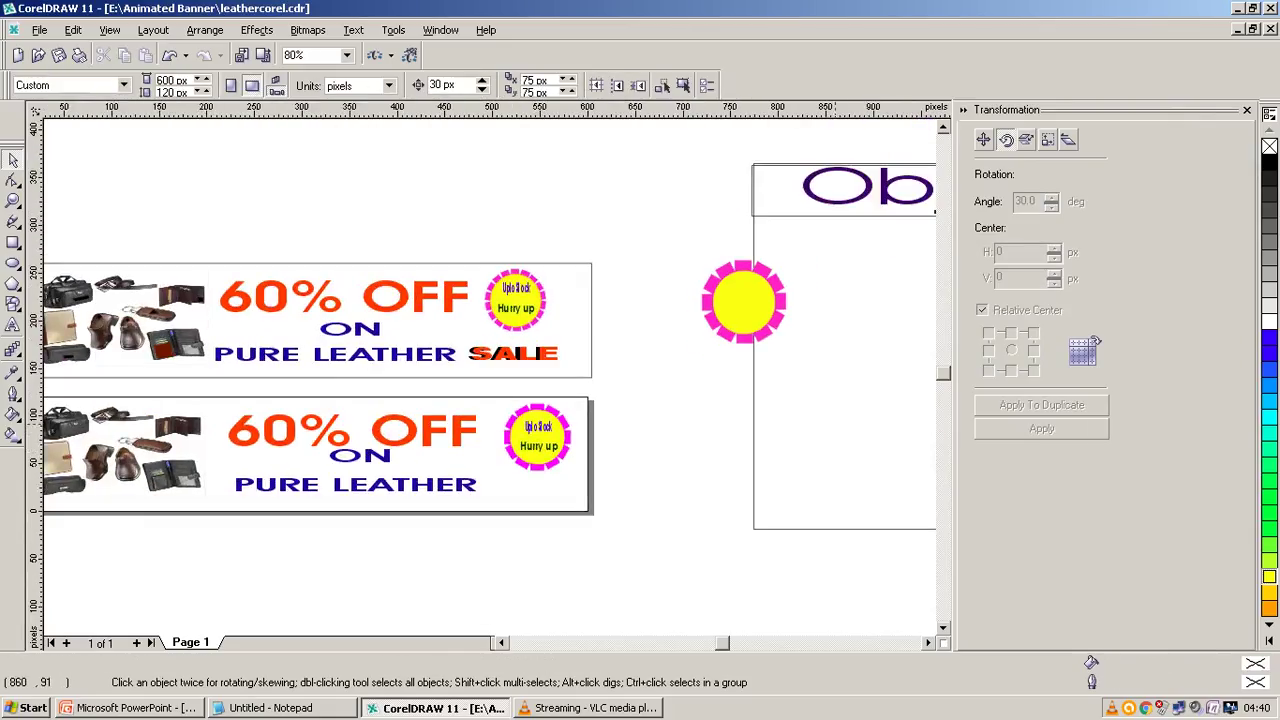
scroll(920, 459, "down", 1)
left_click_drag(920, 460, 627, 487)
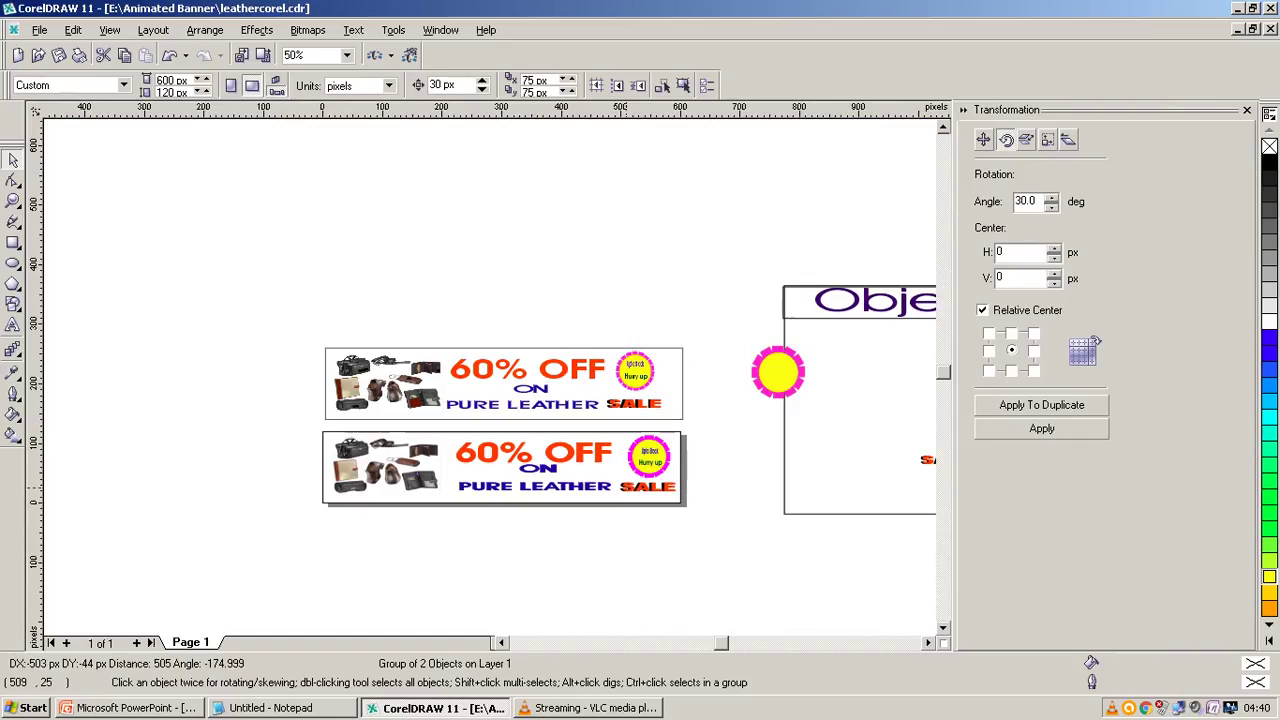
Place the SALE text on the lower banner, lined up right after PURE LEATHER
left_click_drag(627, 487, 627, 485)
key("Escape")
scroll(660, 488, "up", 1)
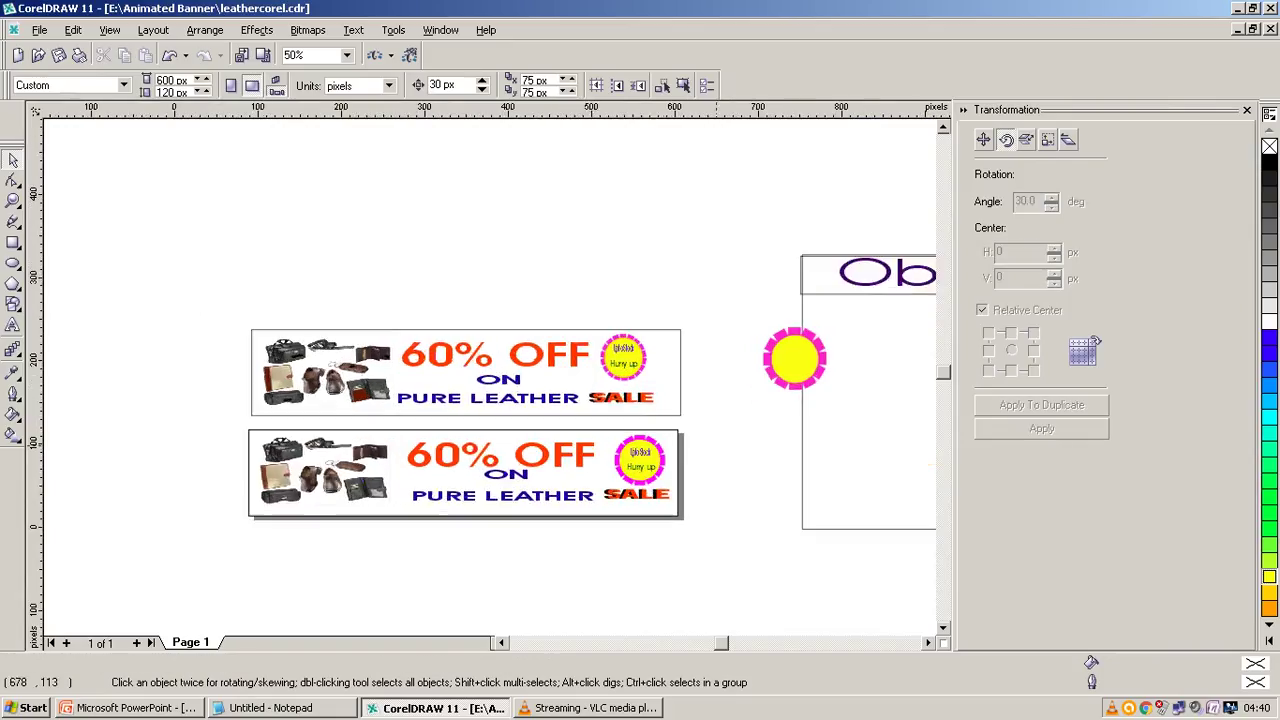
scroll(687, 490, "up", 1)
left_click(618, 509)
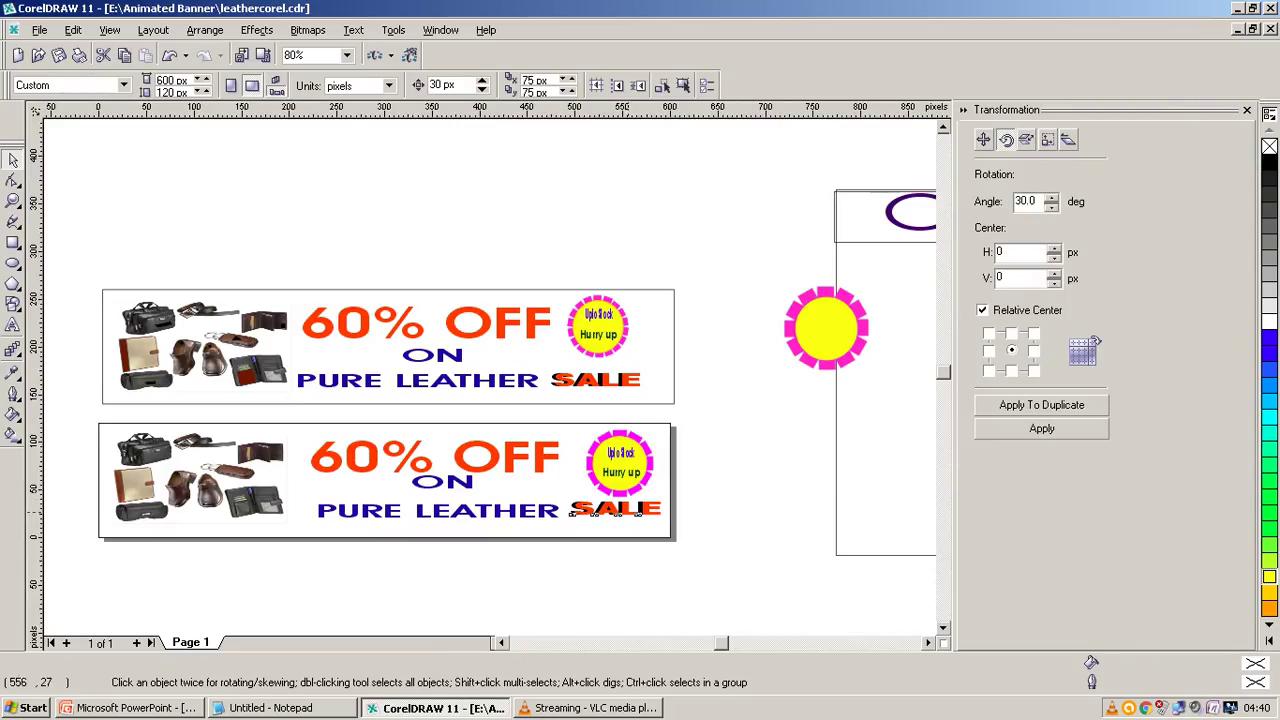
left_click_drag(619, 511, 614, 510)
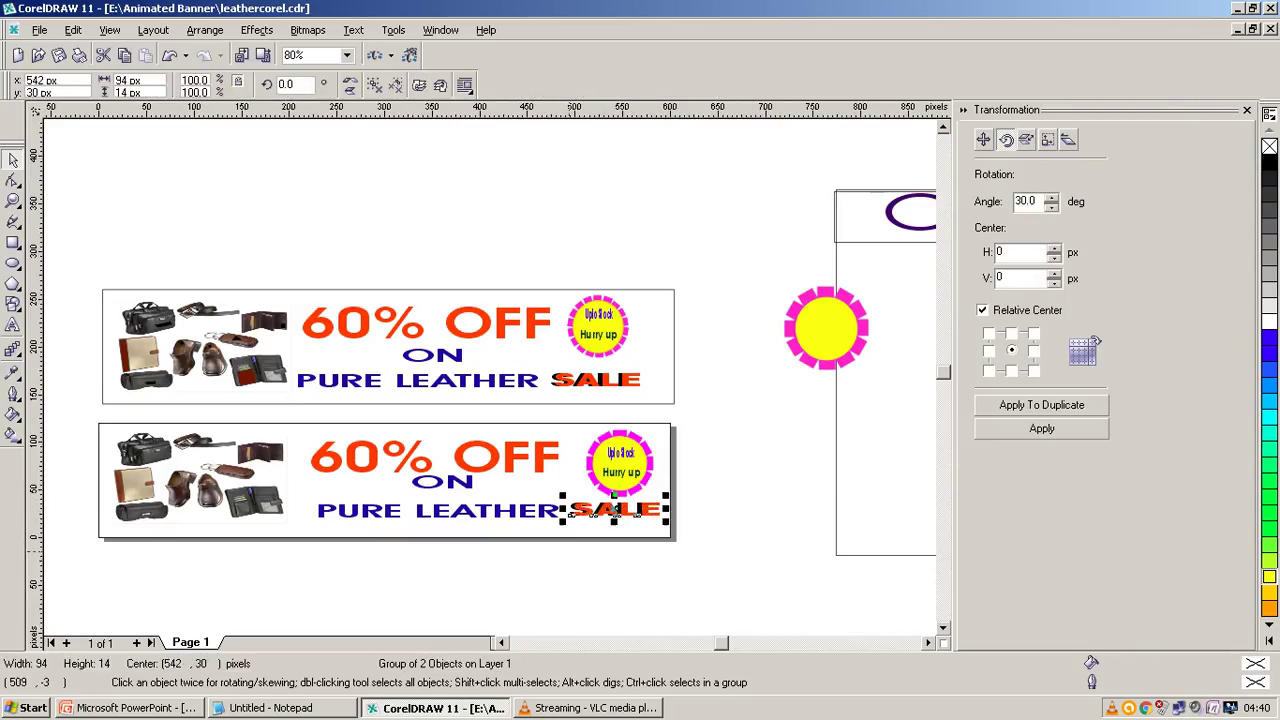
key("Escape")
Bring the Notepad notes back to the front
scroll(555, 560, "down", 1)
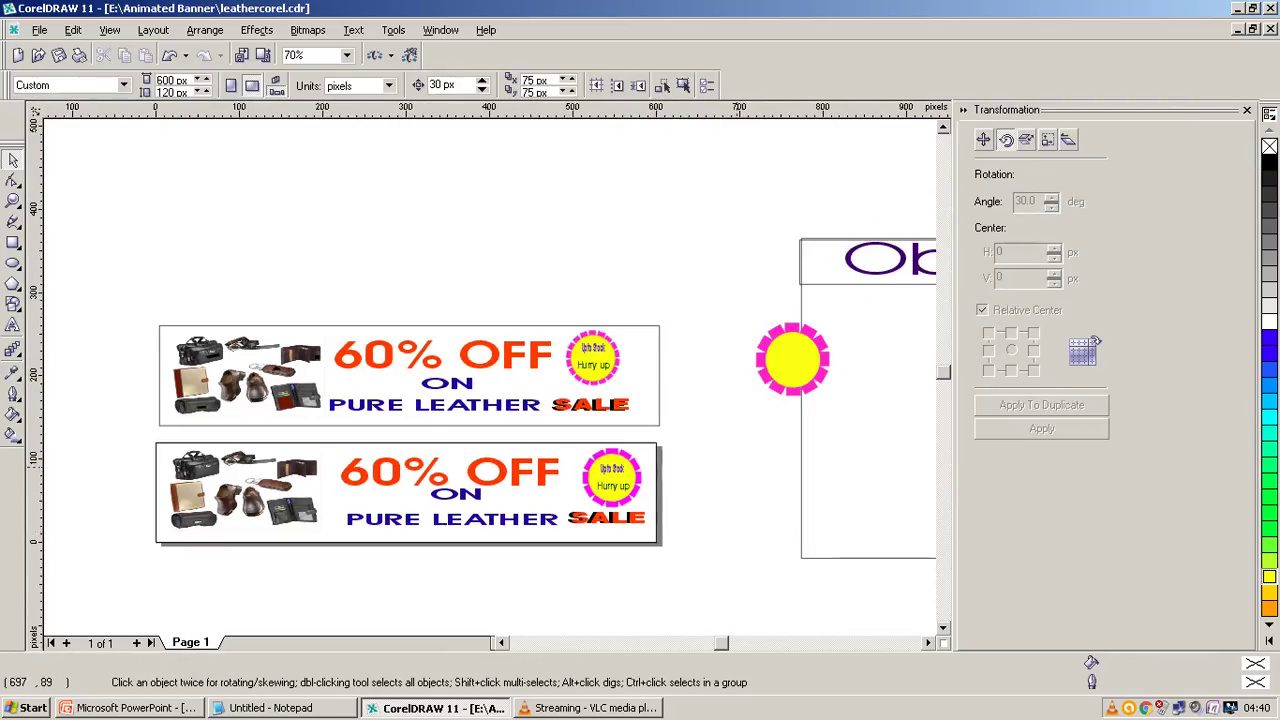
scroll(720, 462, "down", 2)
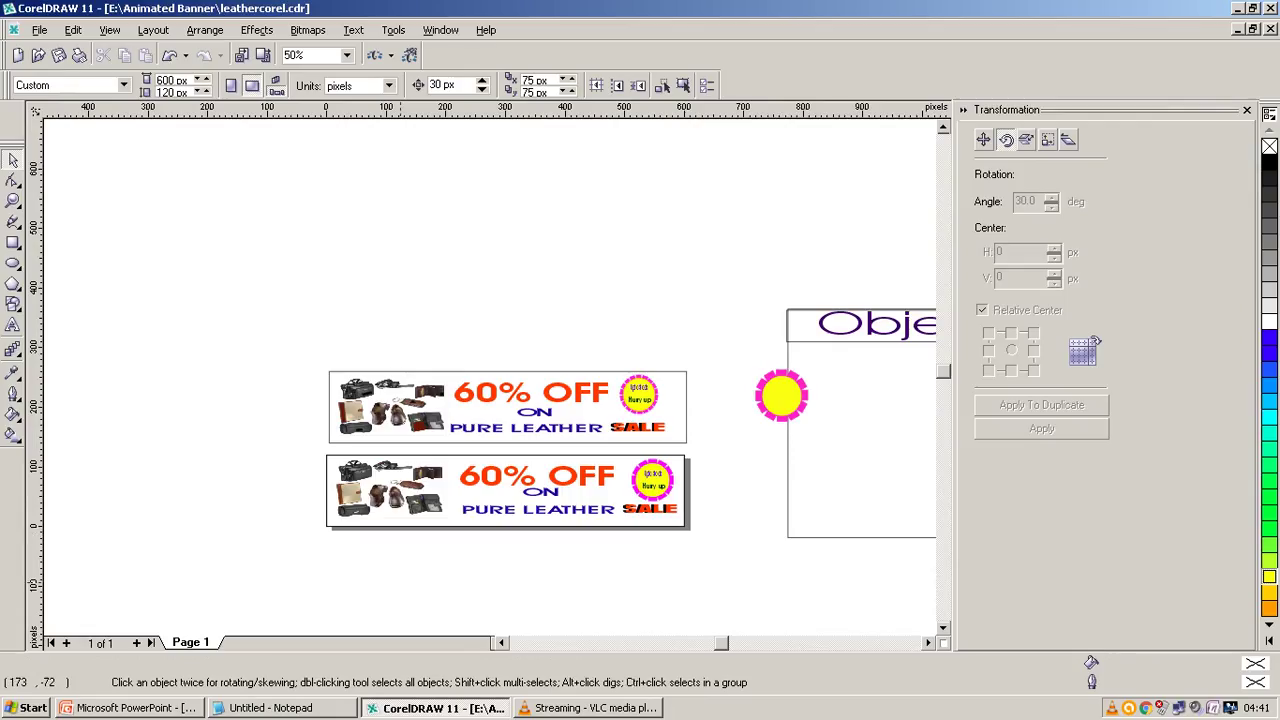
left_click(270, 707)
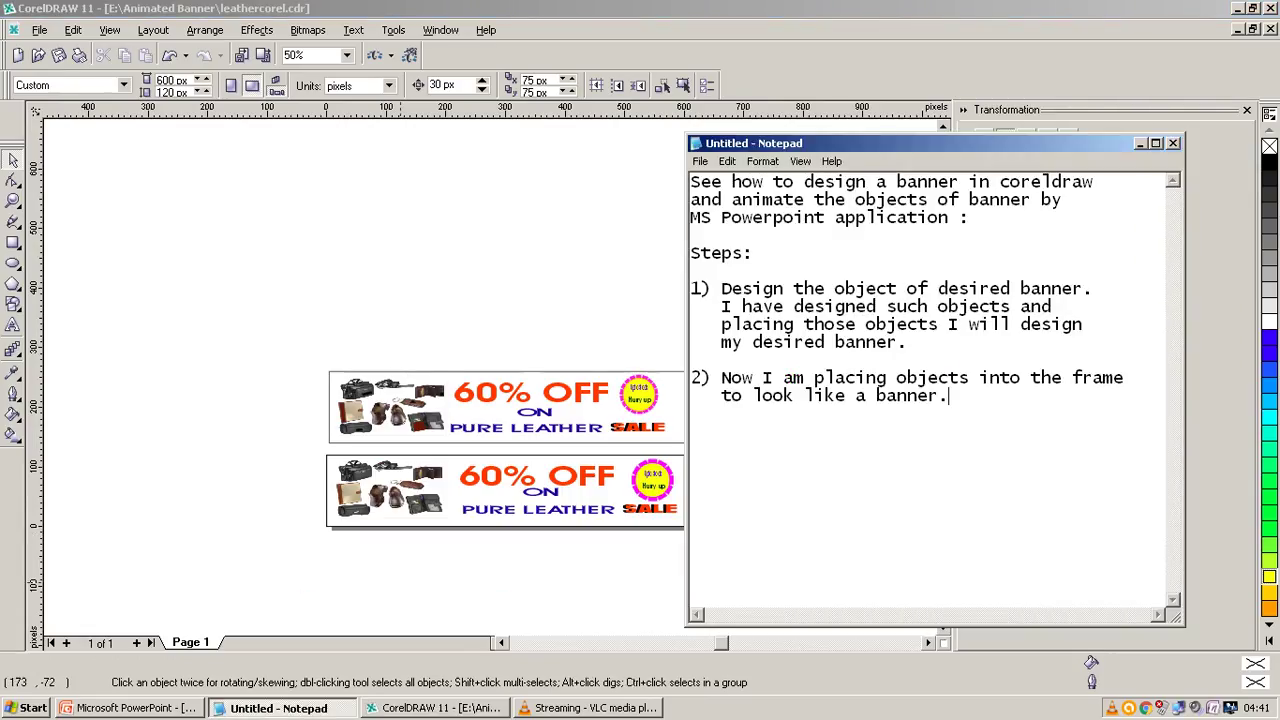
Add note '3) Now I have to export objects creating GIF file format.'
key("Return")
key("Return")
type("3")
type(") Now ")
type("I am e")
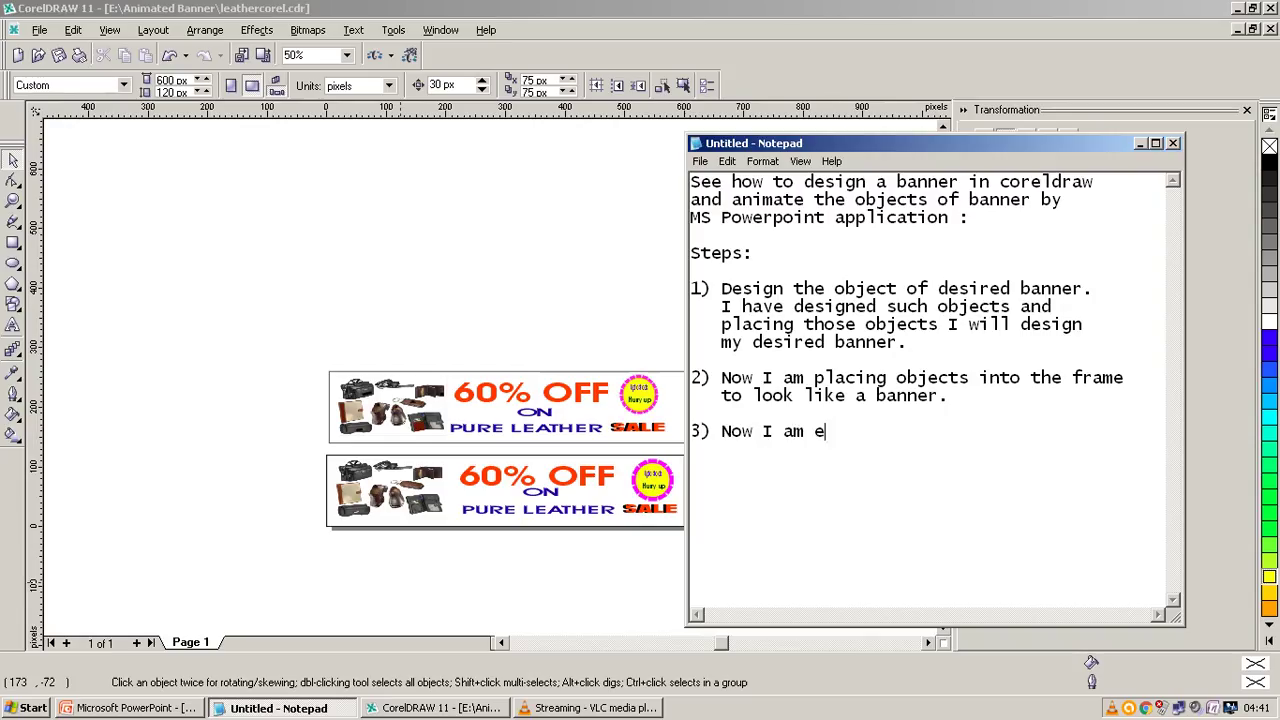
key("BackSpace")
key("BackSpace")
key("BackSpace")
key("BackSpace")
type("ha")
type("ve to expor")
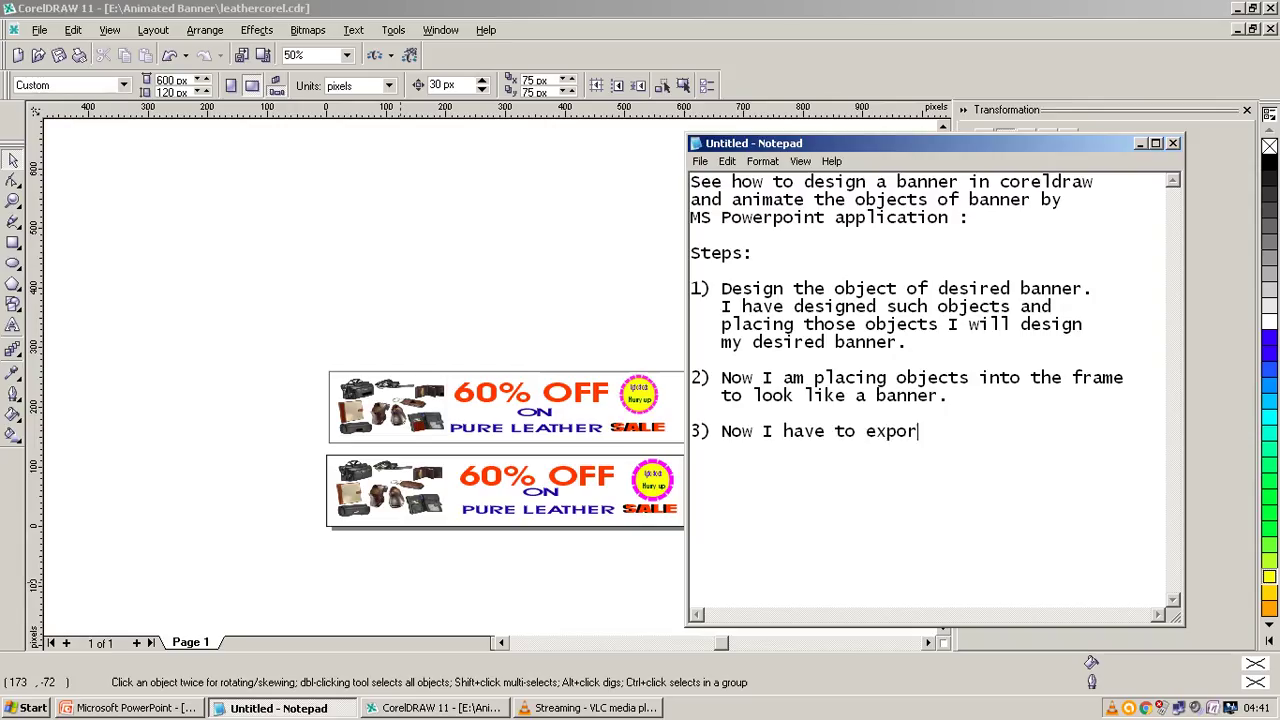
type("t object ")
type("s")
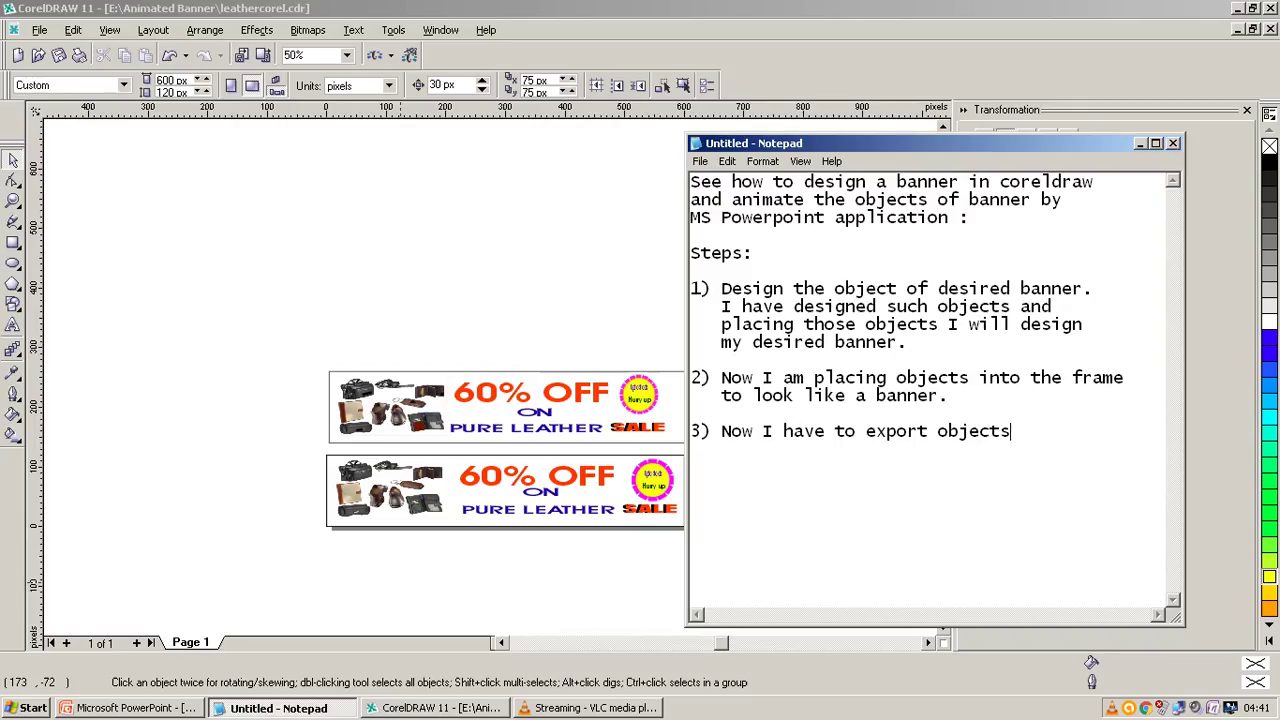
type(" creating ")
type("GIF")
key("Return")
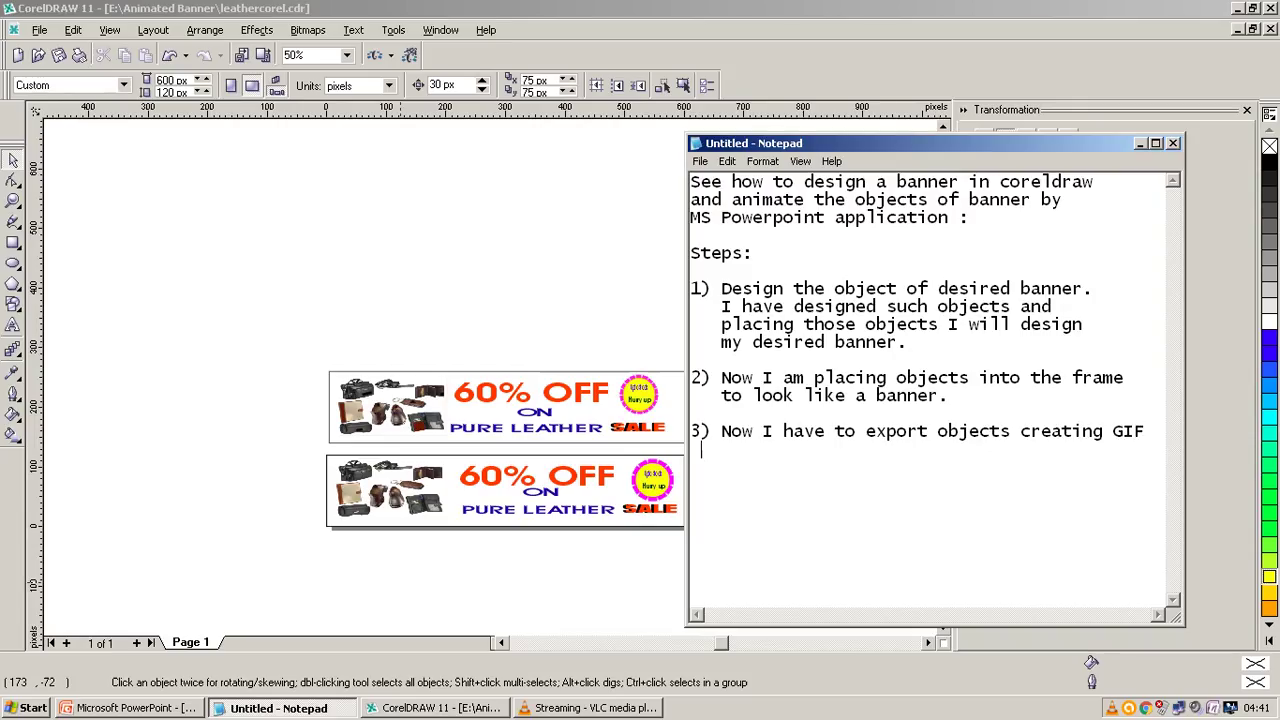
type("file forma")
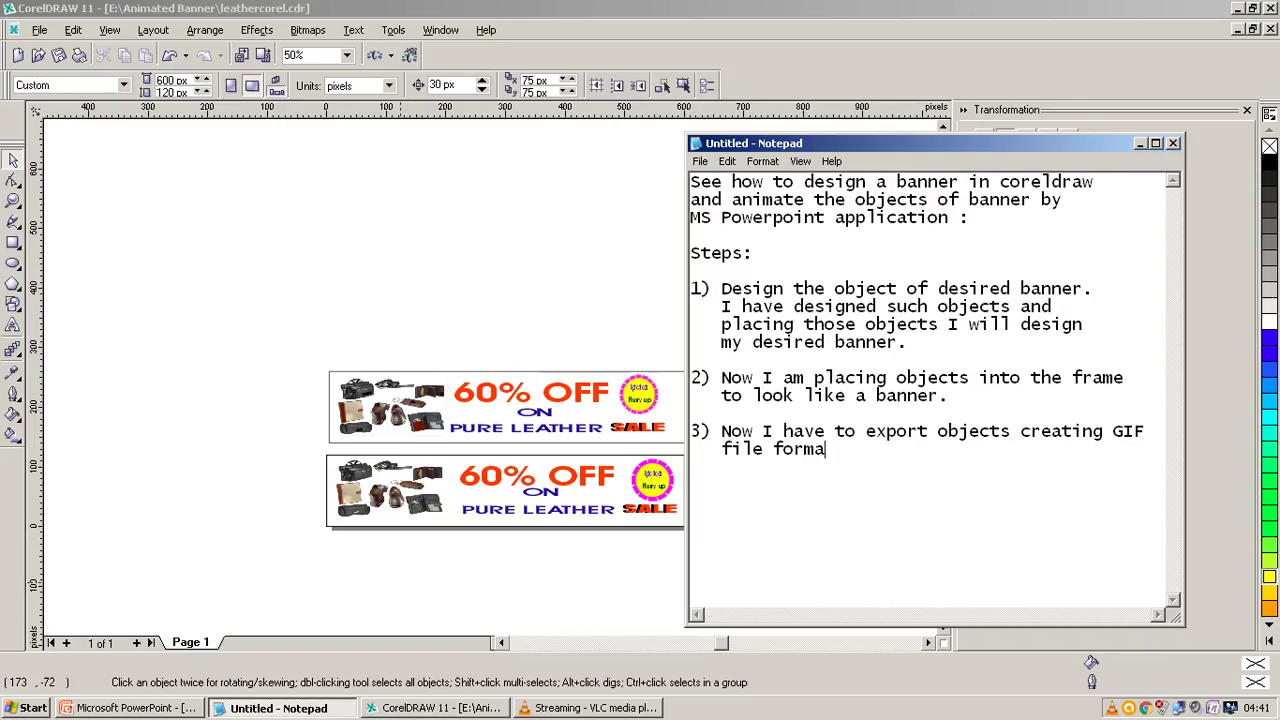
type("t")
type(".")
Minimize Notepad and select the leather-products photo in the lower banner
left_click(1140, 143)
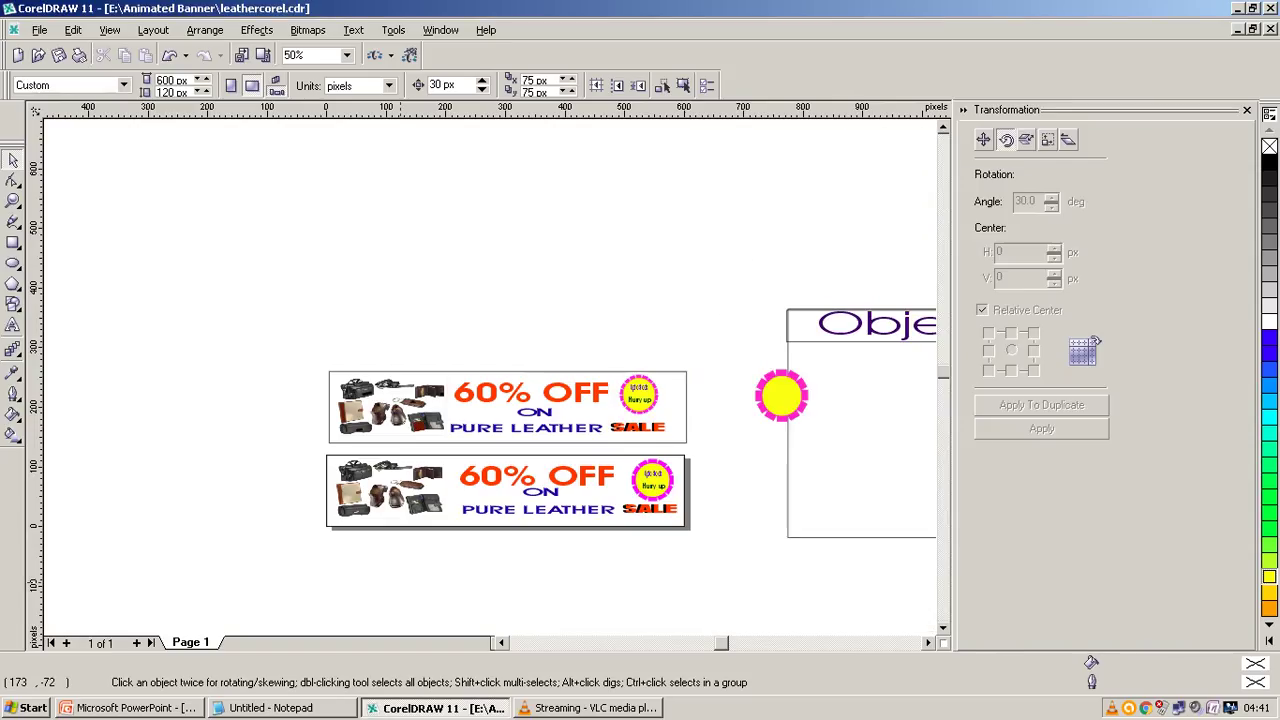
left_click(390, 490)
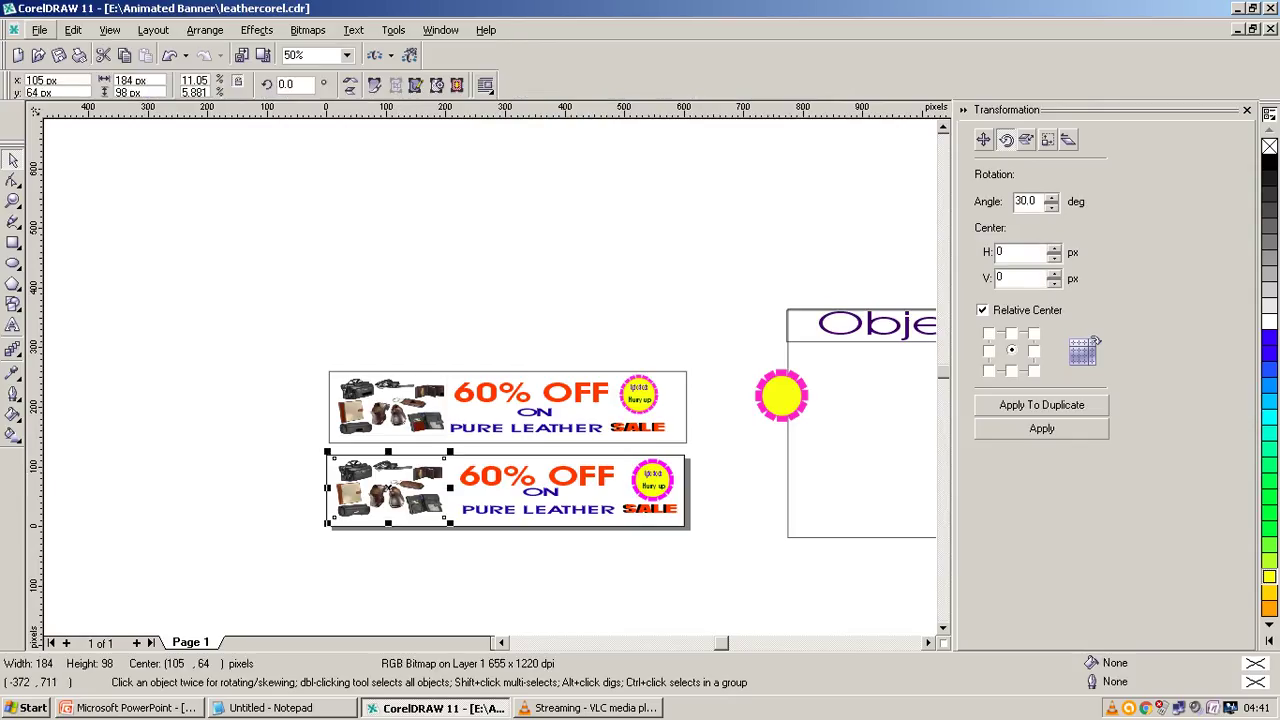
left_click(40, 30)
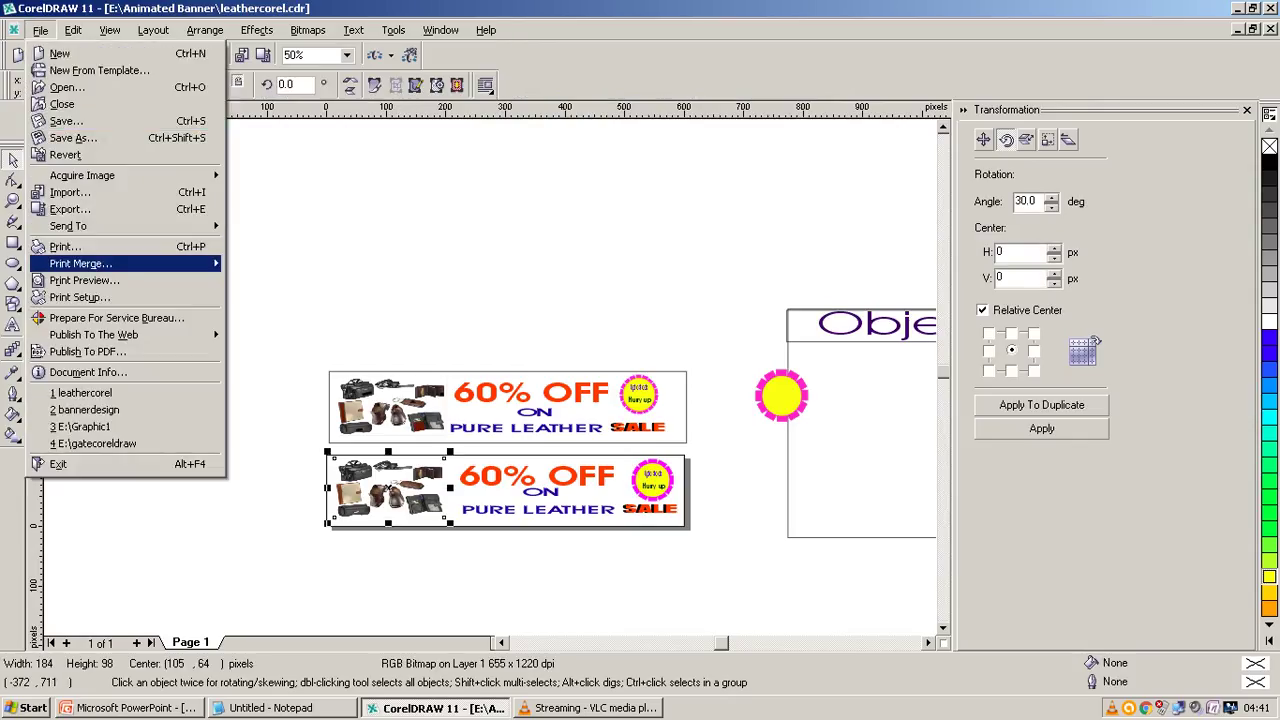
Export the selected product photo as GIF 'items', accepting the bitmap, palette and GIF settings
left_click(40, 209)
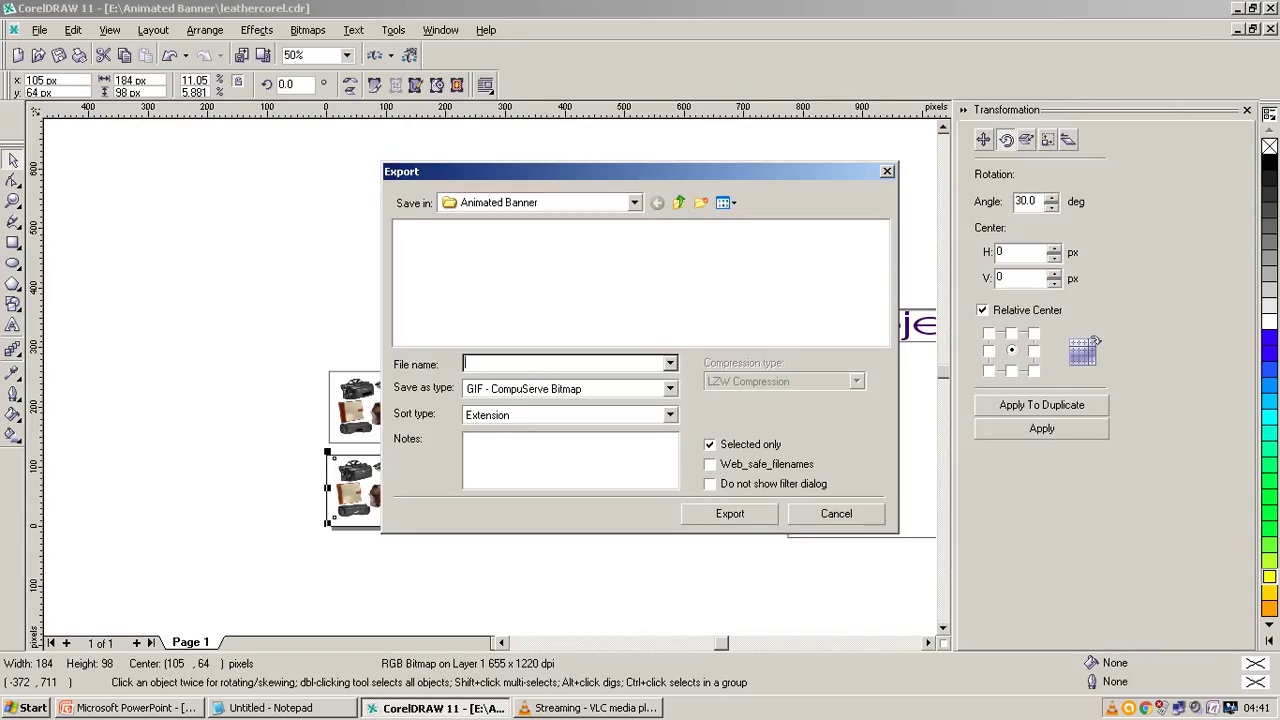
type("items")
left_click(709, 444)
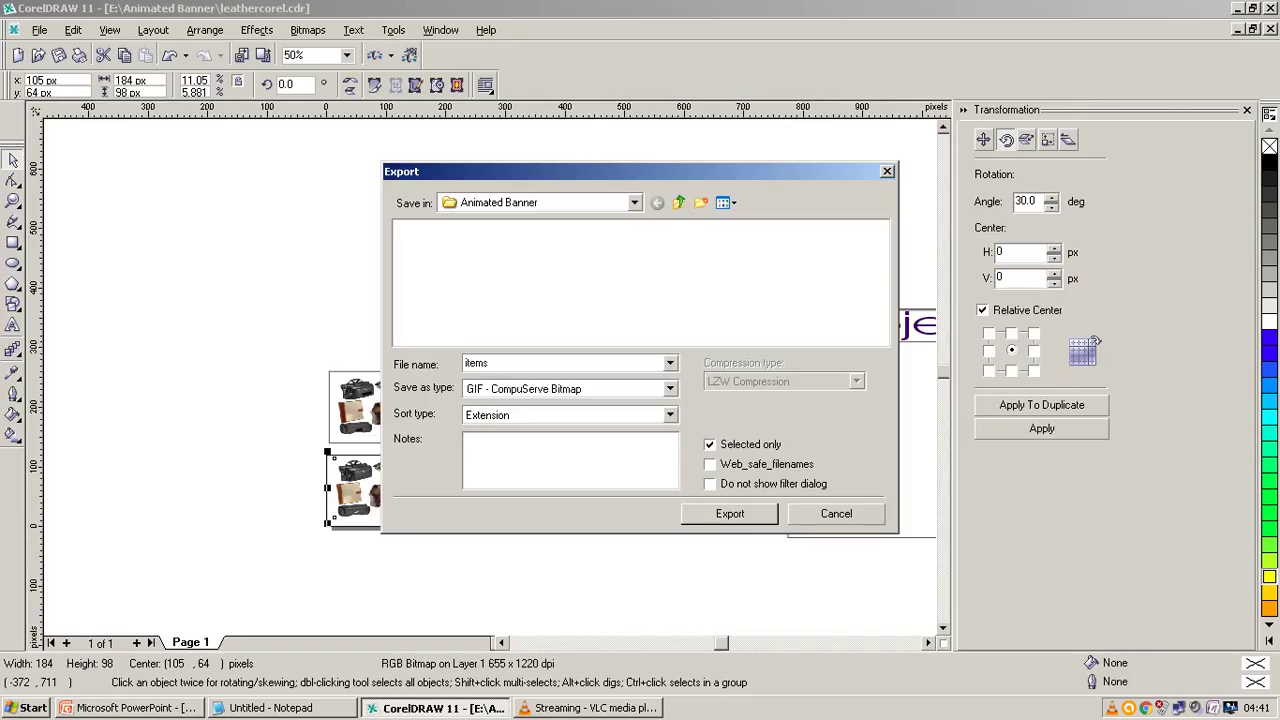
key("Return")
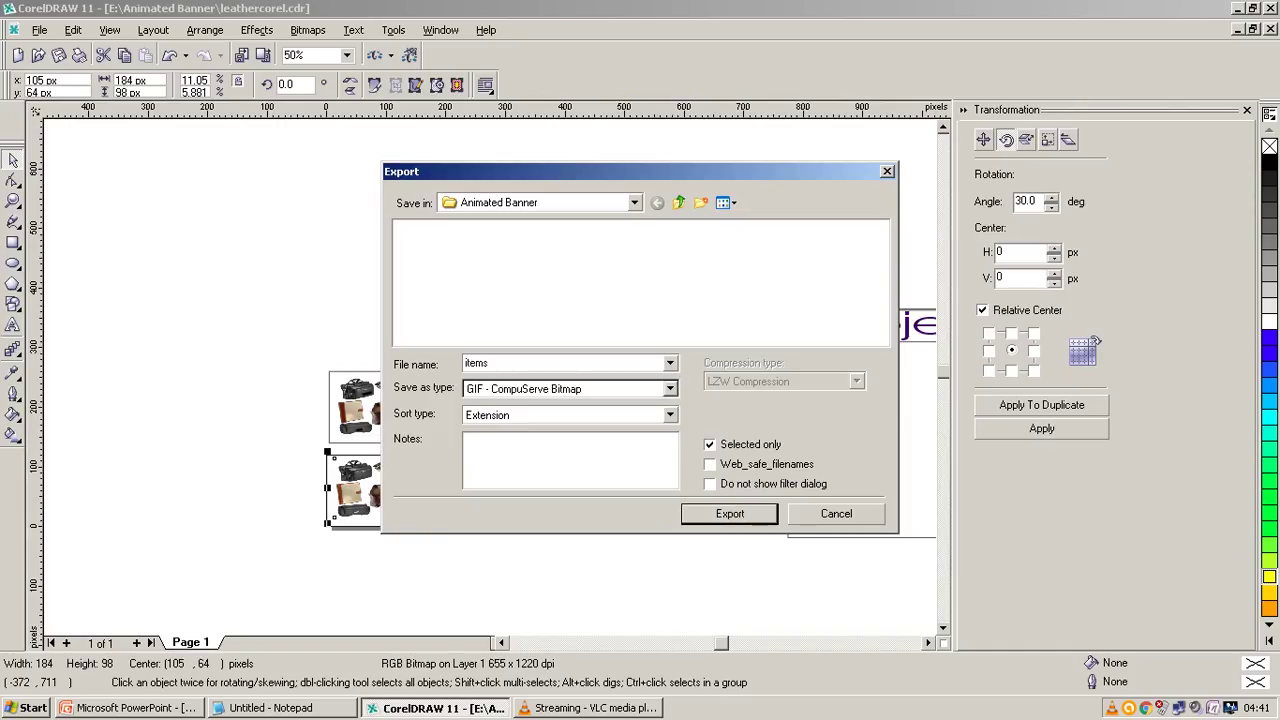
key("alt+Down")
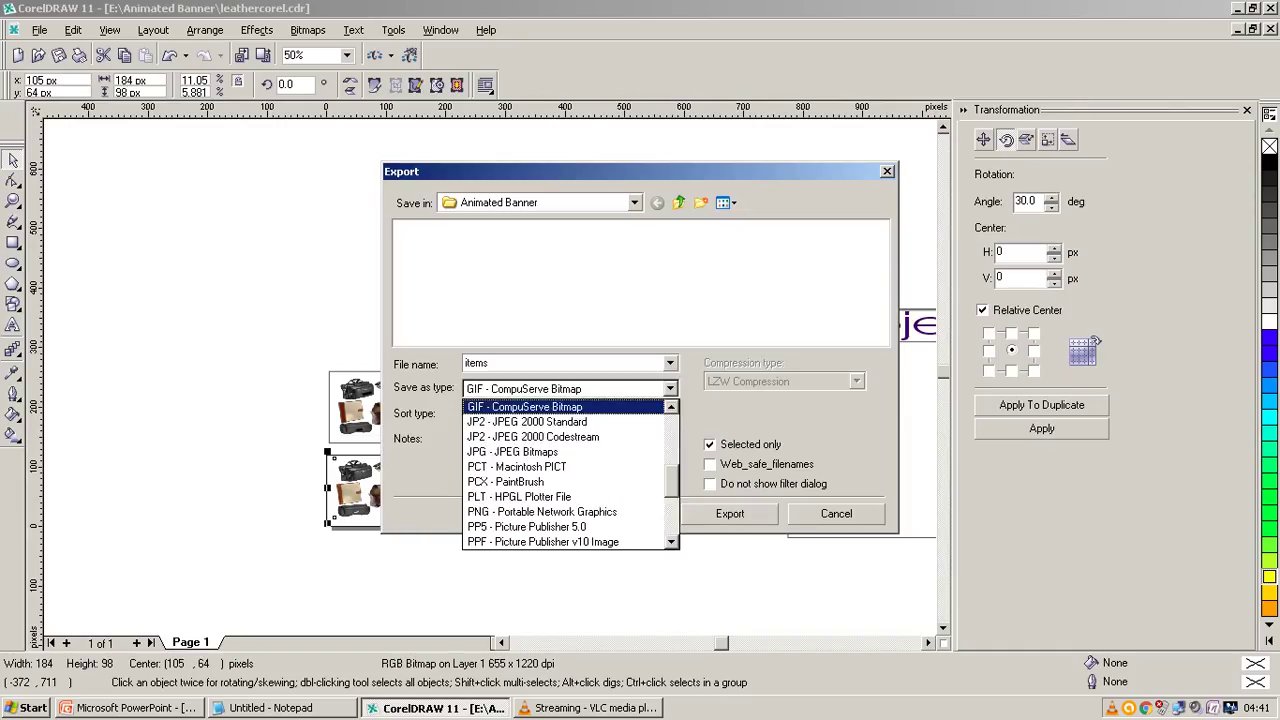
key("Return")
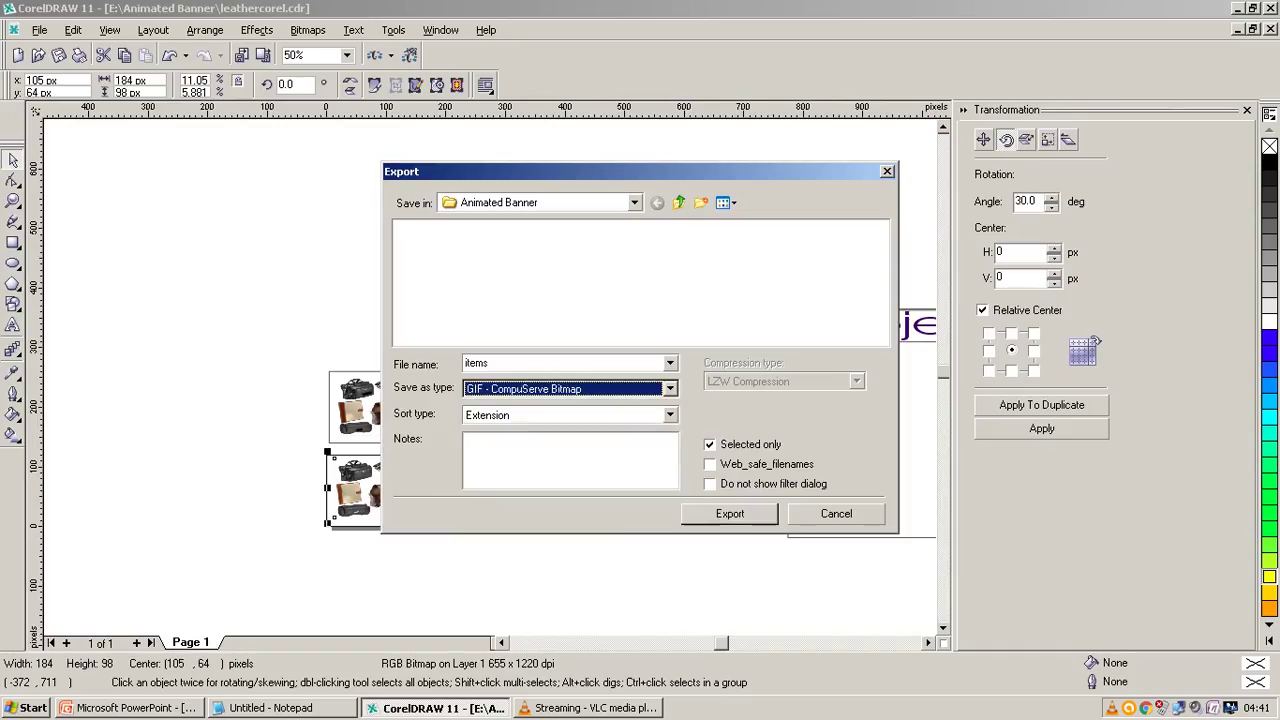
key("shift+Tab")
key("shift+Tab")
key("shift+Tab")
key("Return")
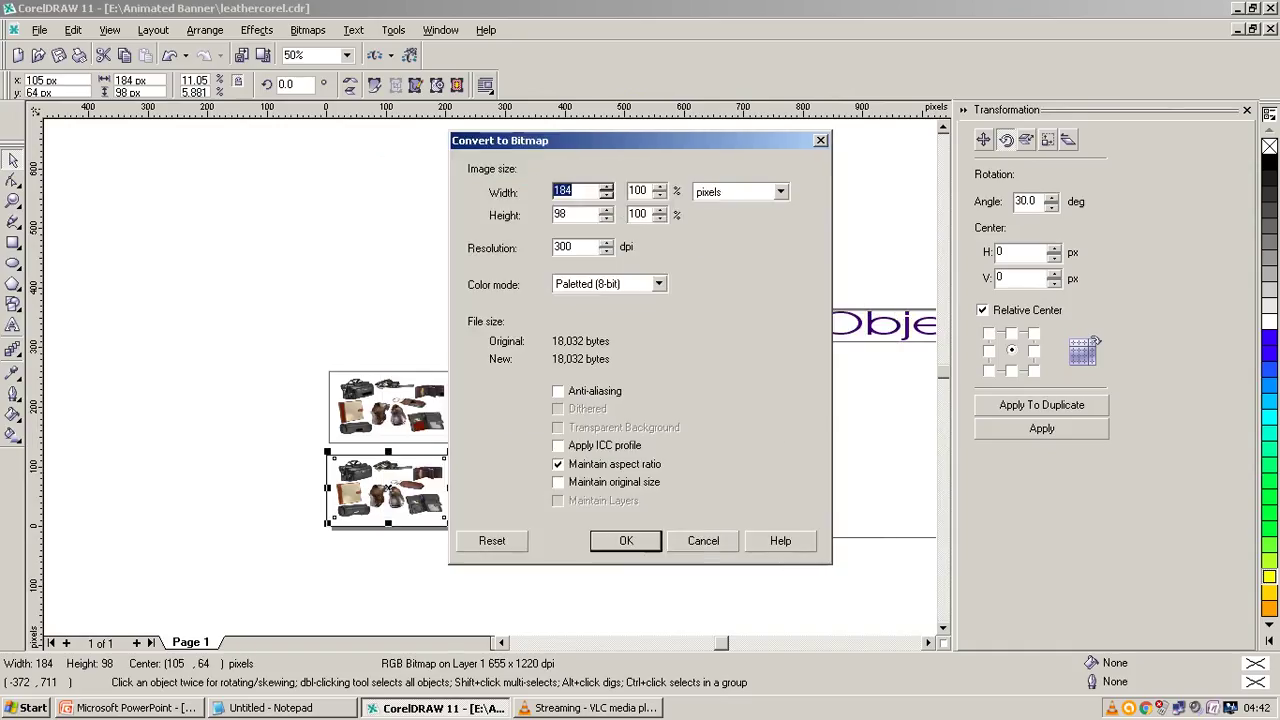
key("Return")
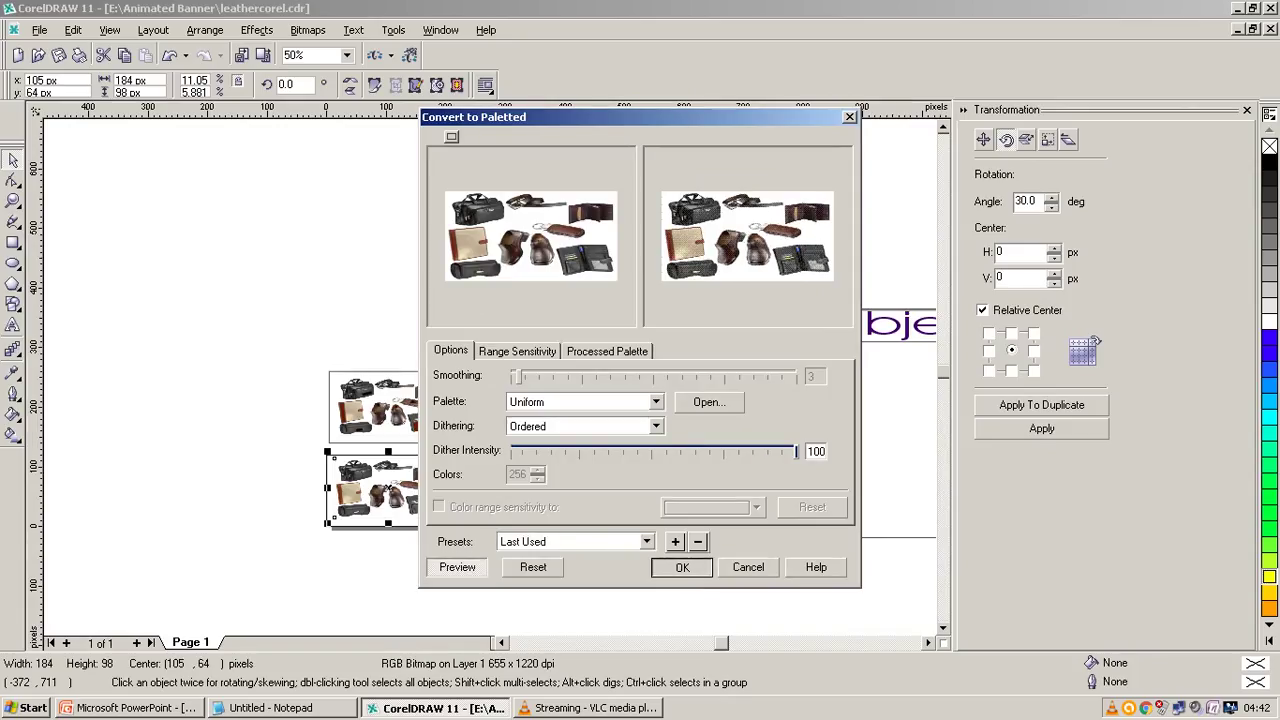
key("Return")
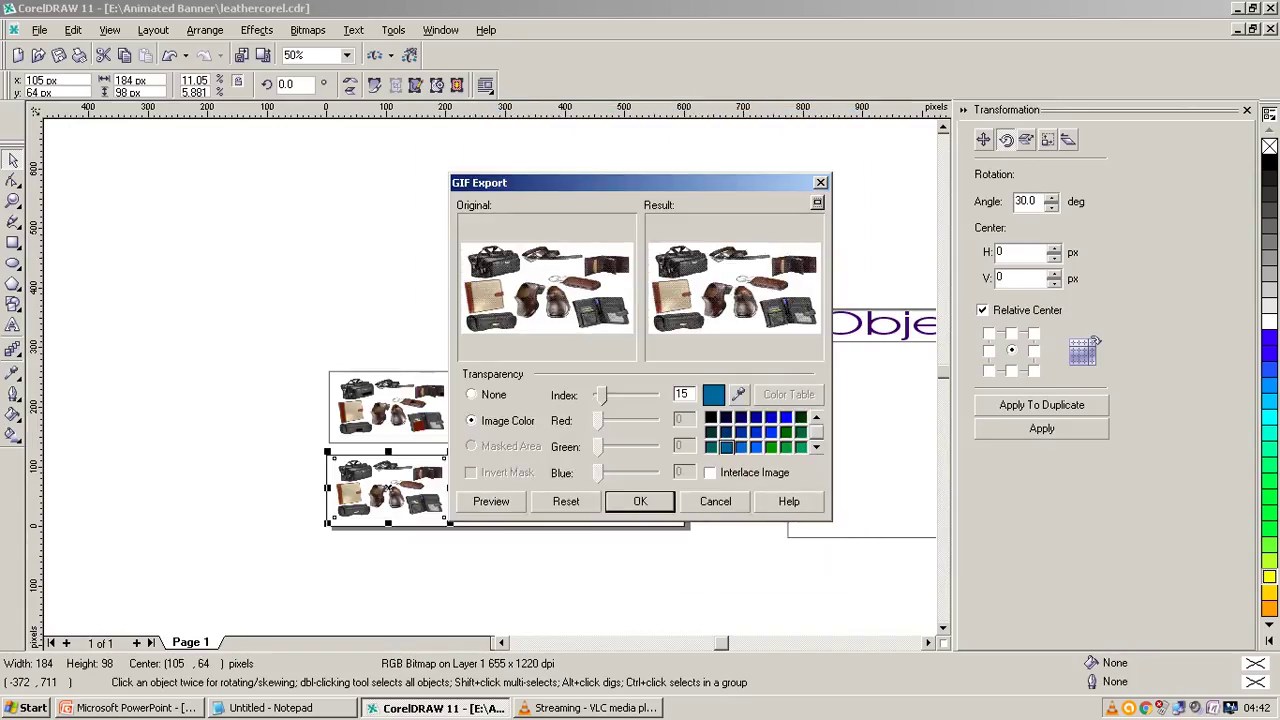
key("Return")
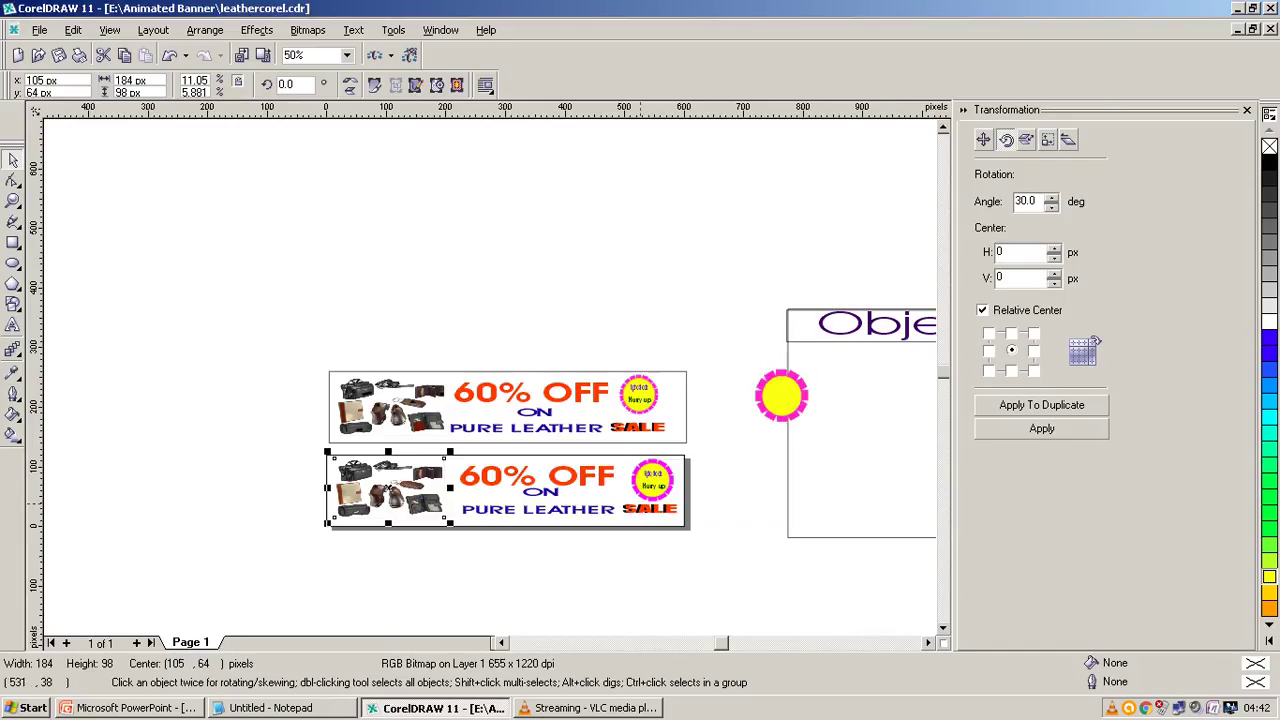
key("Escape")
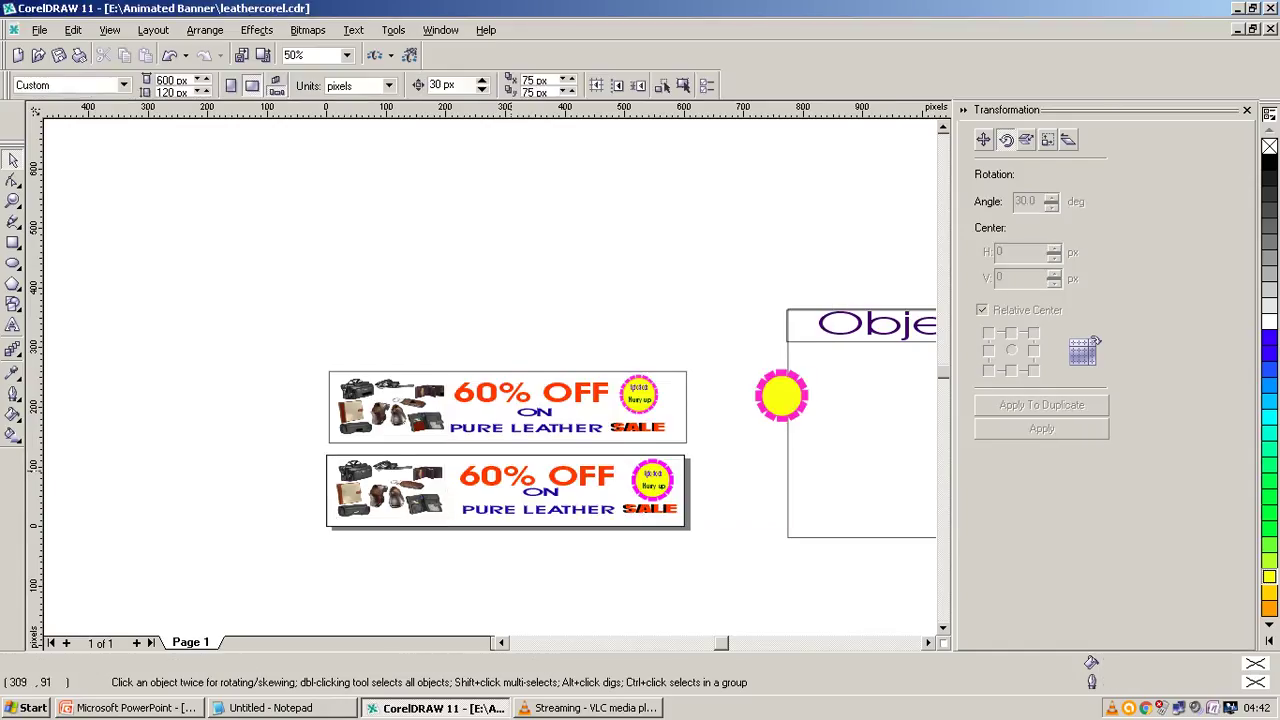
Select the 60% OFF ON headline text in the lower banner
left_click(512, 468)
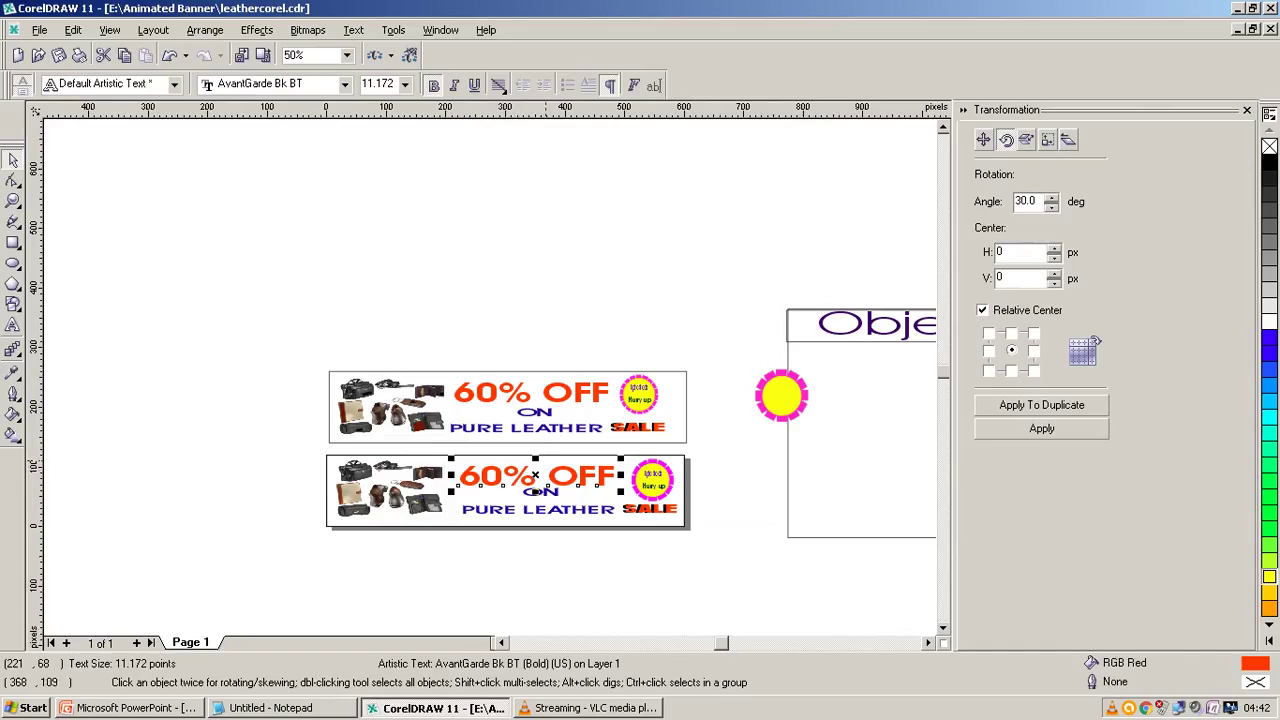
scroll(537, 492, "up", 1)
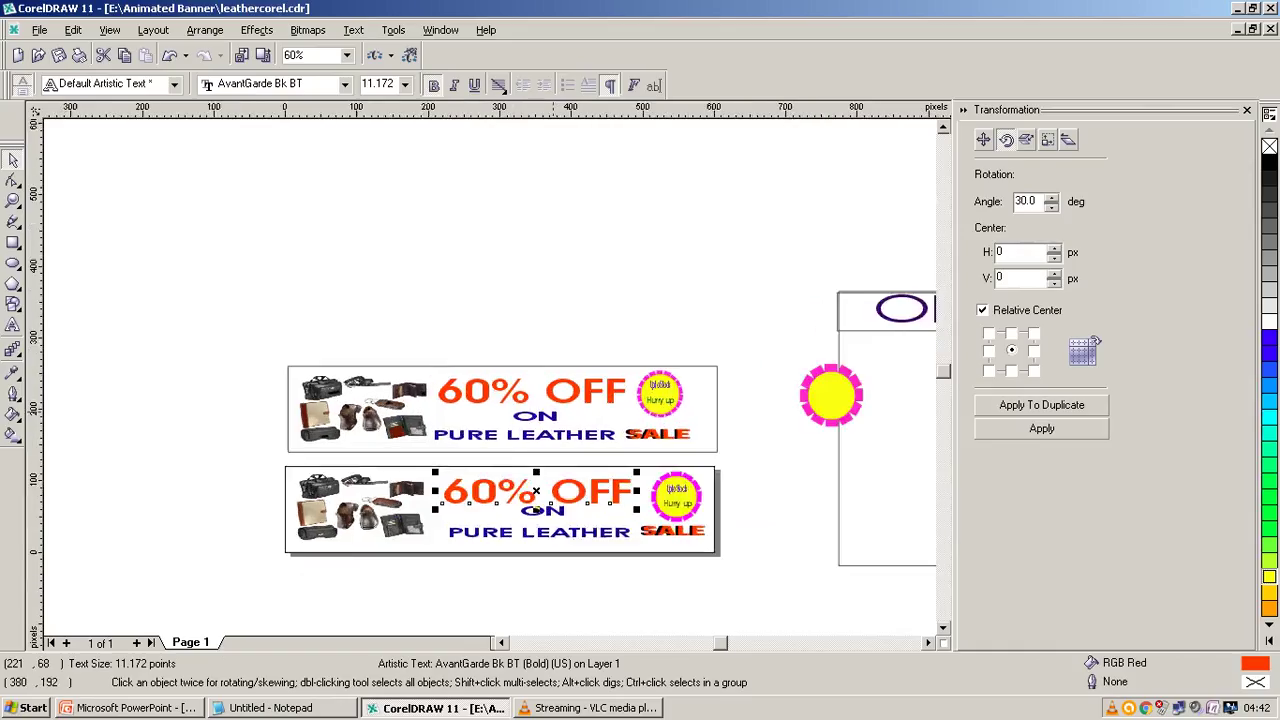
scroll(537, 492, "up", 1)
scroll(537, 492, "up", 1)
scroll(537, 500, "up", 1)
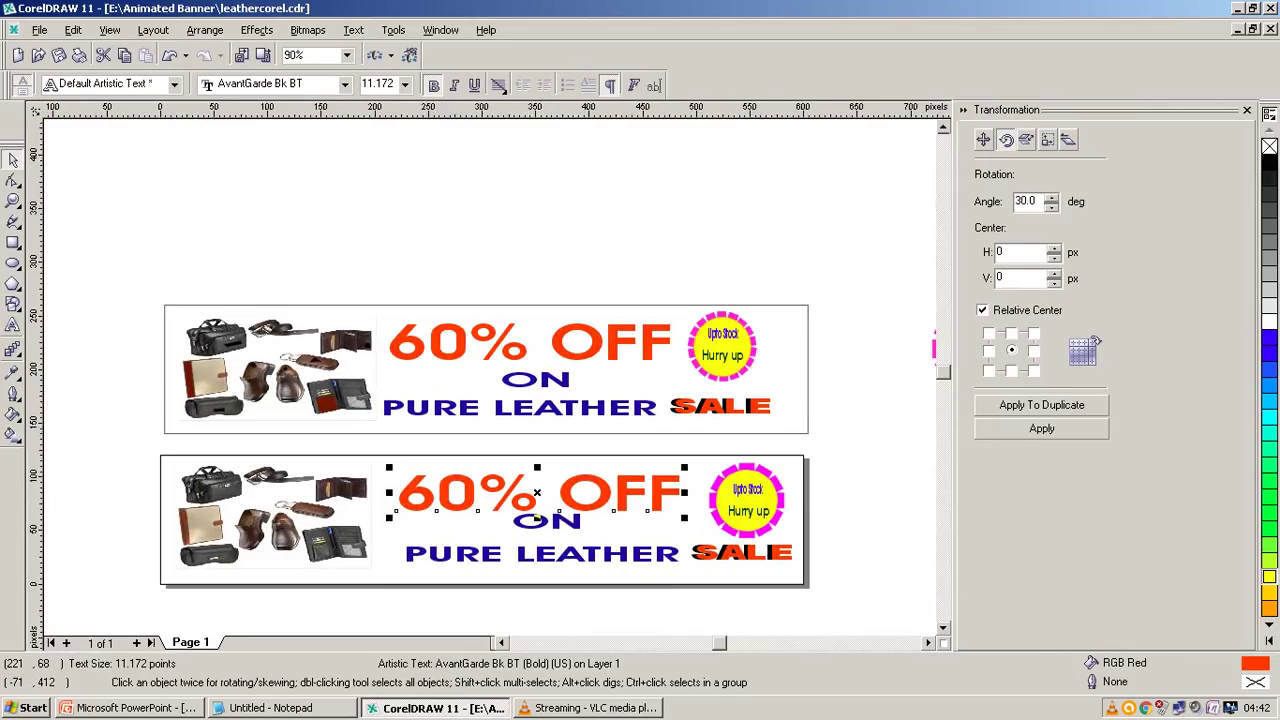
Export the headline as GIF '60%off', accepting the bitmap and palette settings
left_click(40, 30)
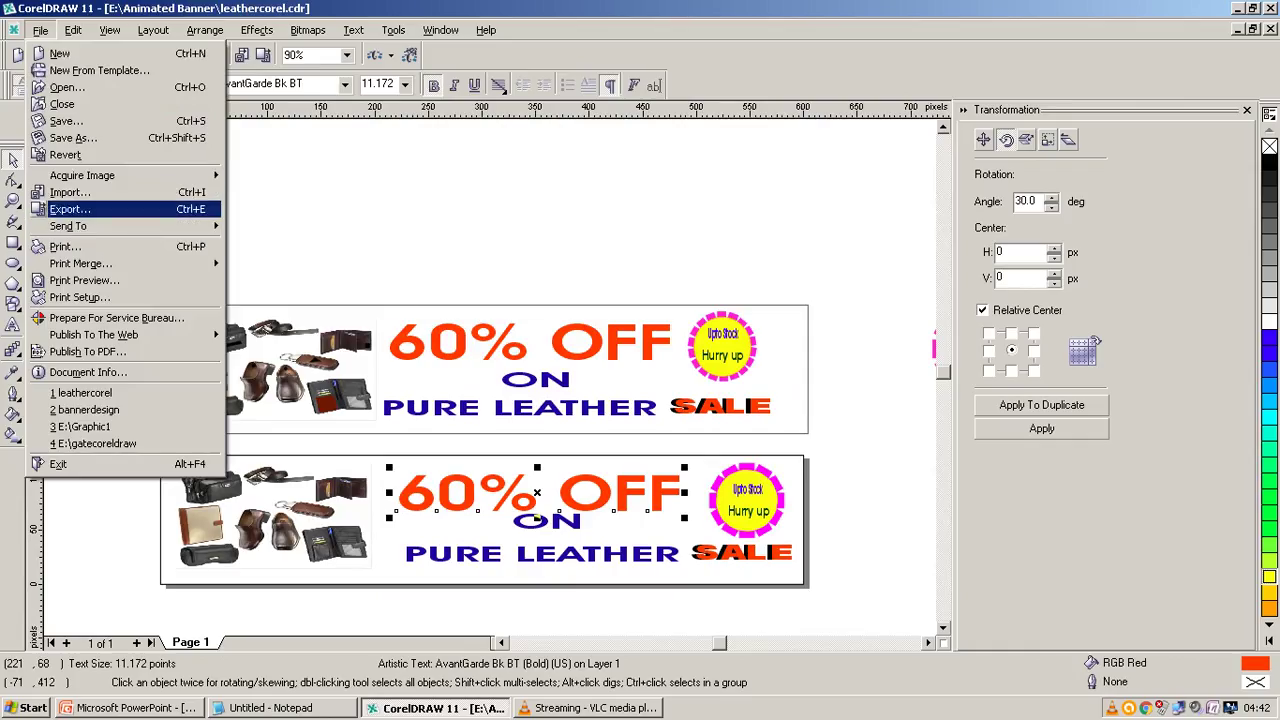
left_click(70, 209)
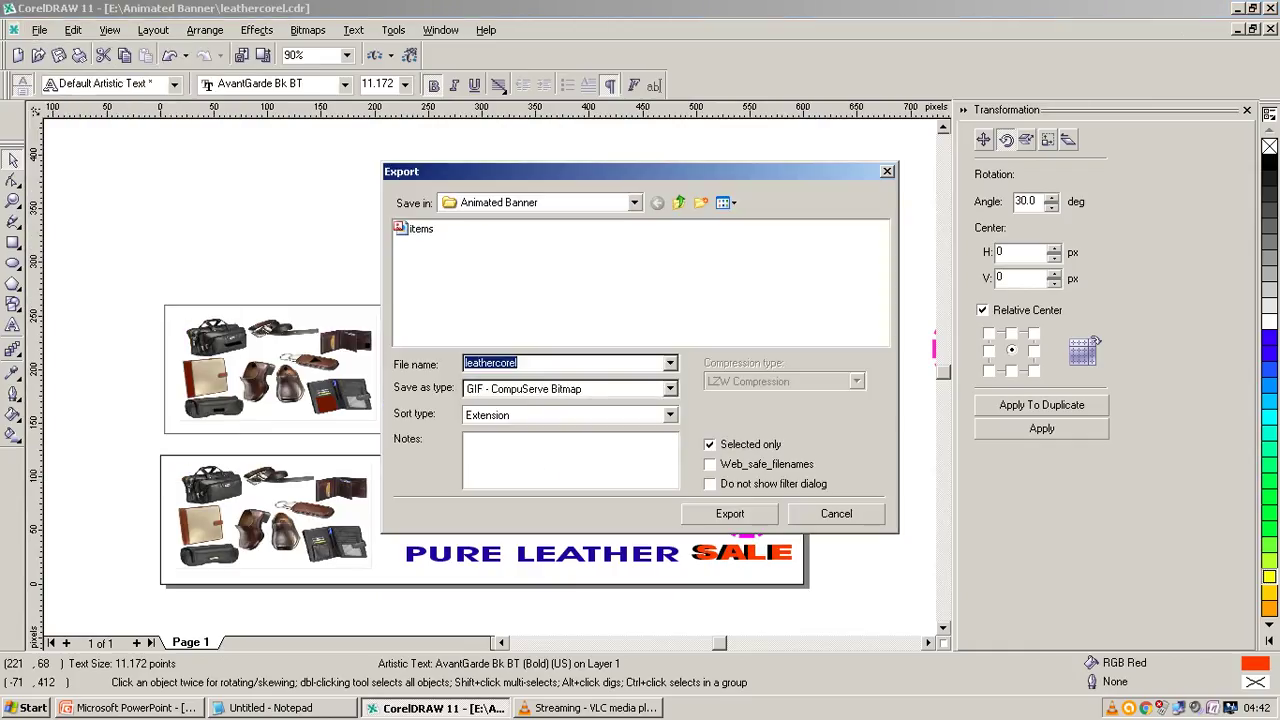
key("BackSpace")
type("60")
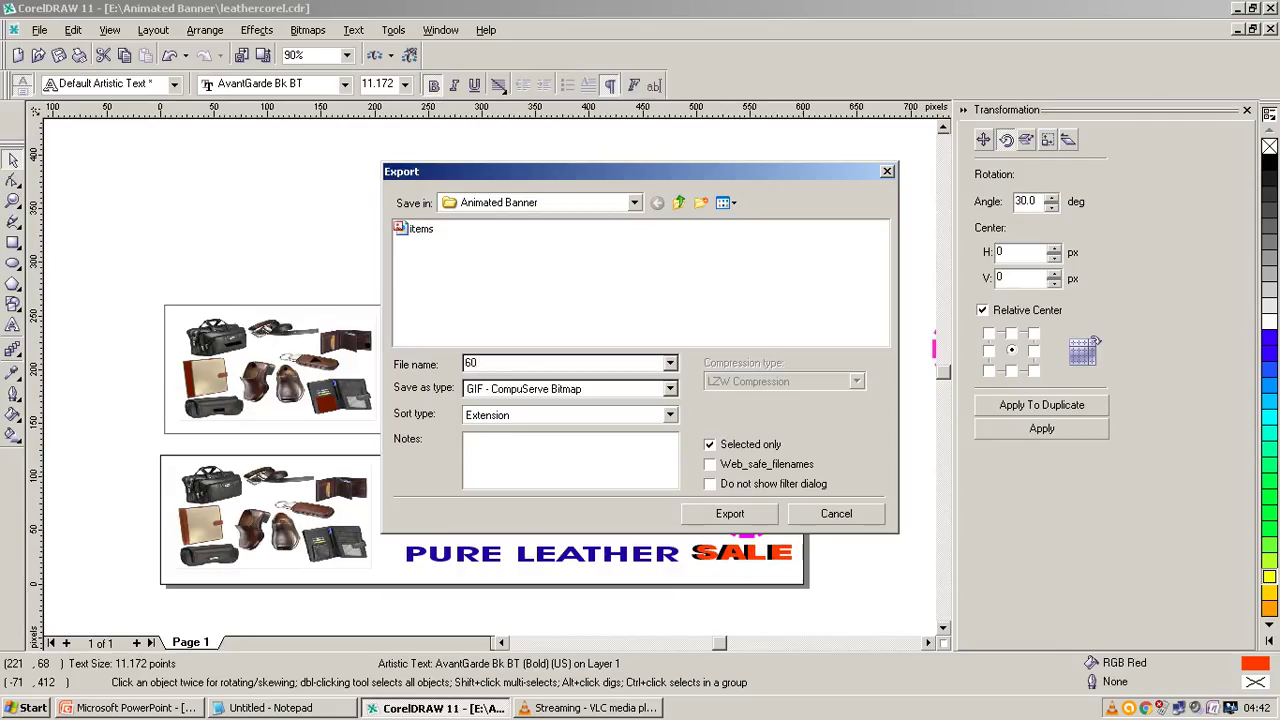
type("%off")
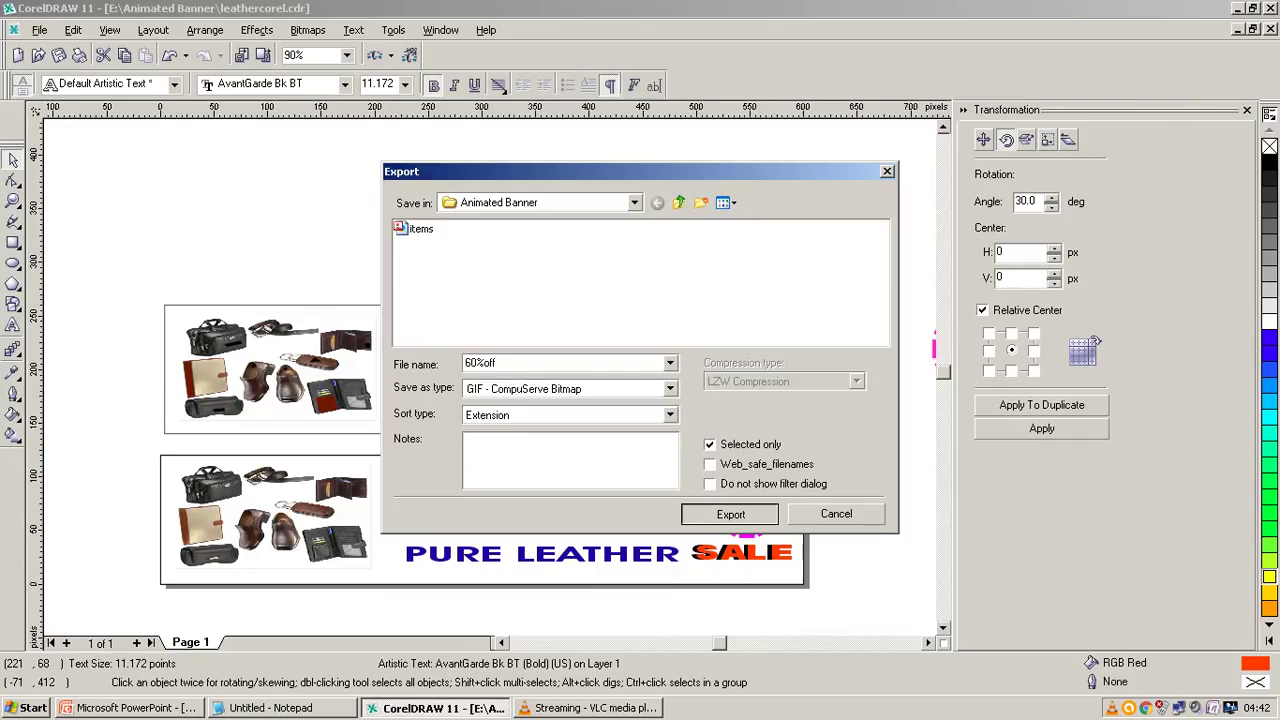
key("Return")
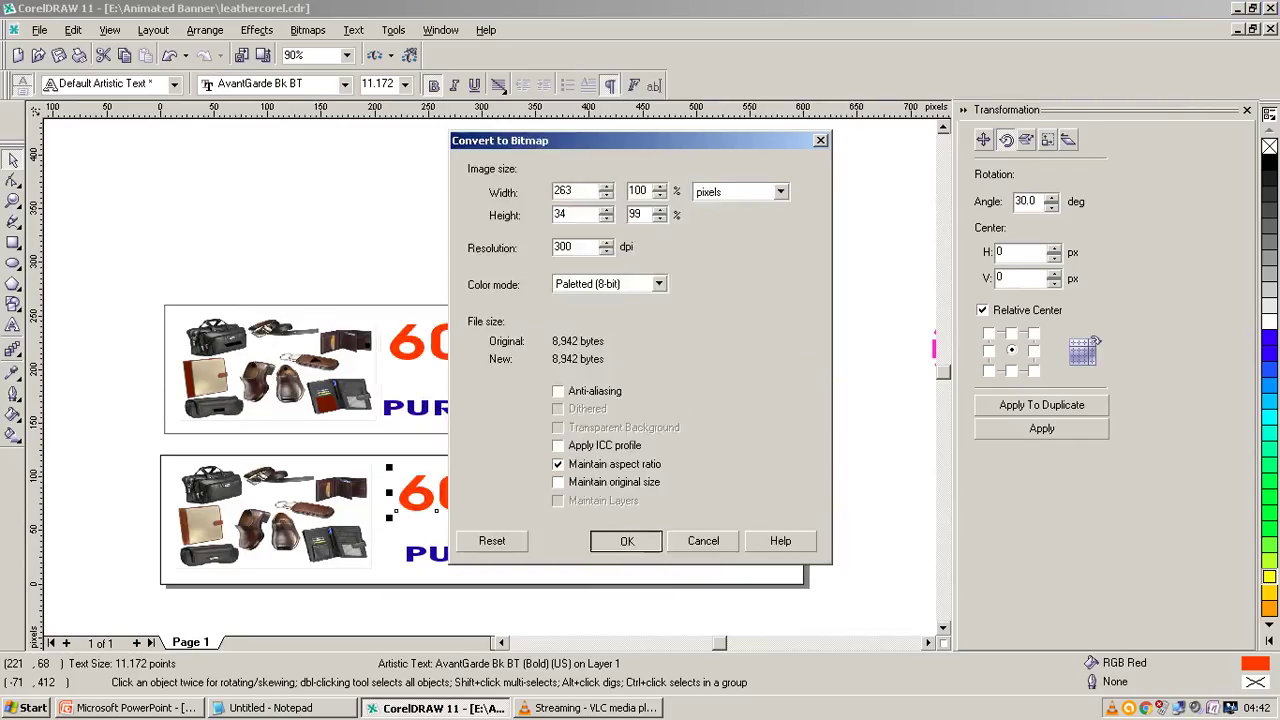
key("Return")
key("Return")
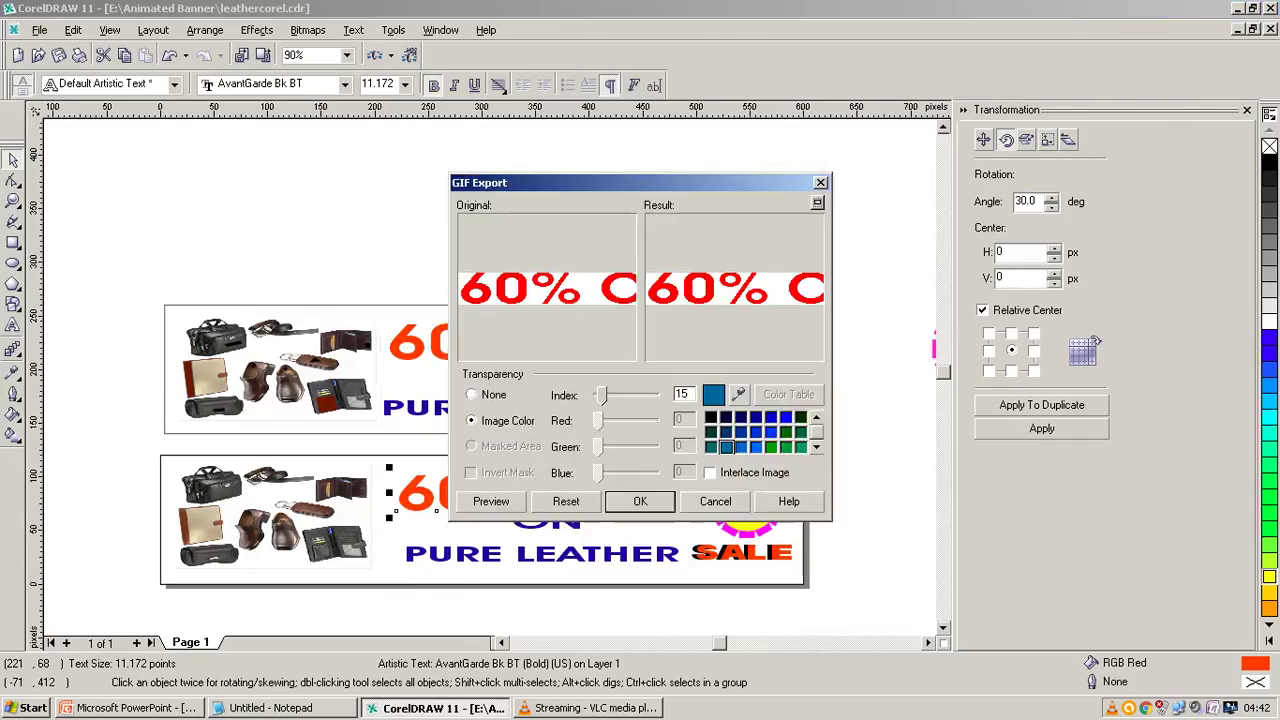
key("Return")
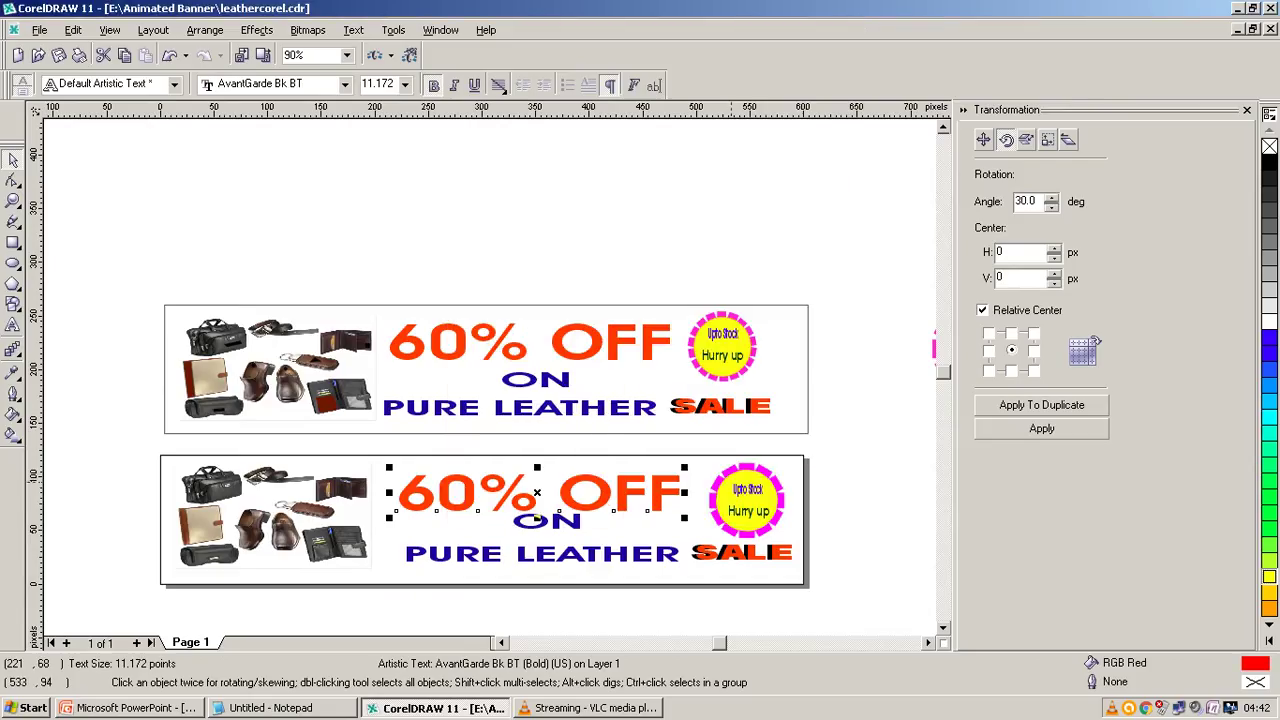
key("Escape")
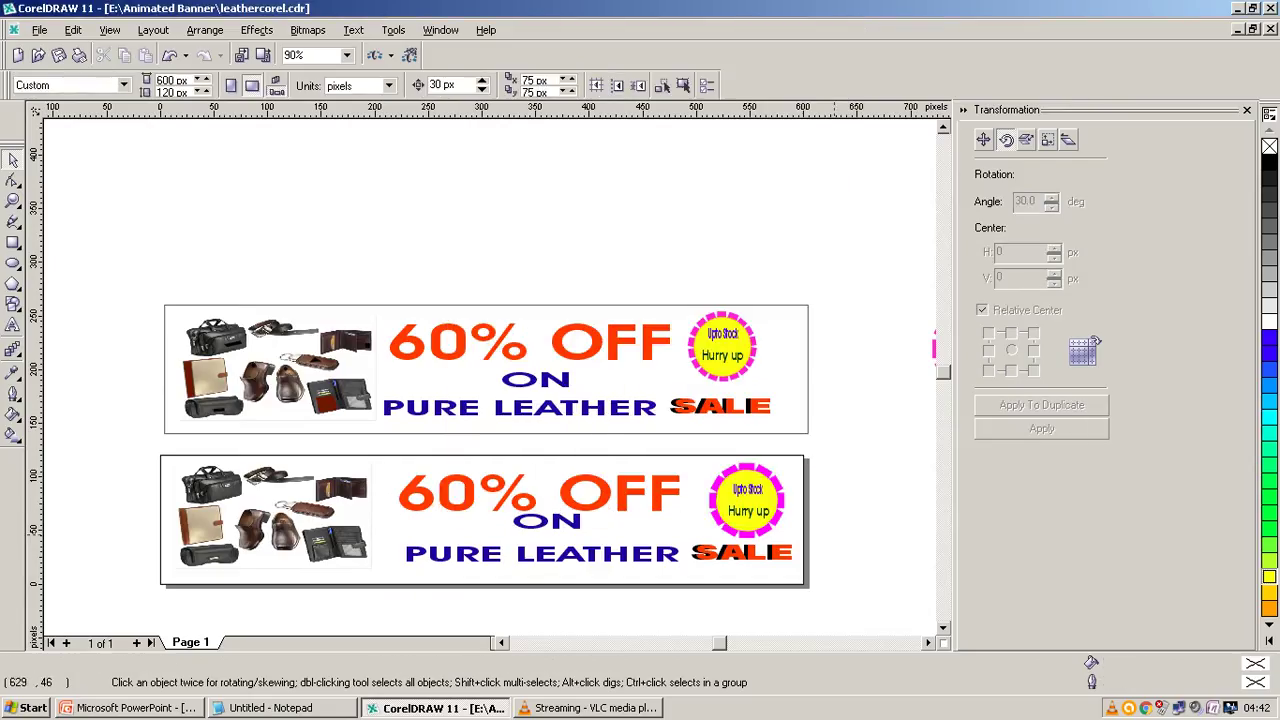
Group the badge circle with its Upto Stock and Hurry up texts as a 3-object group
left_click_drag(833, 535, 766, 486)
left_click_drag(870, 555, 653, 445)
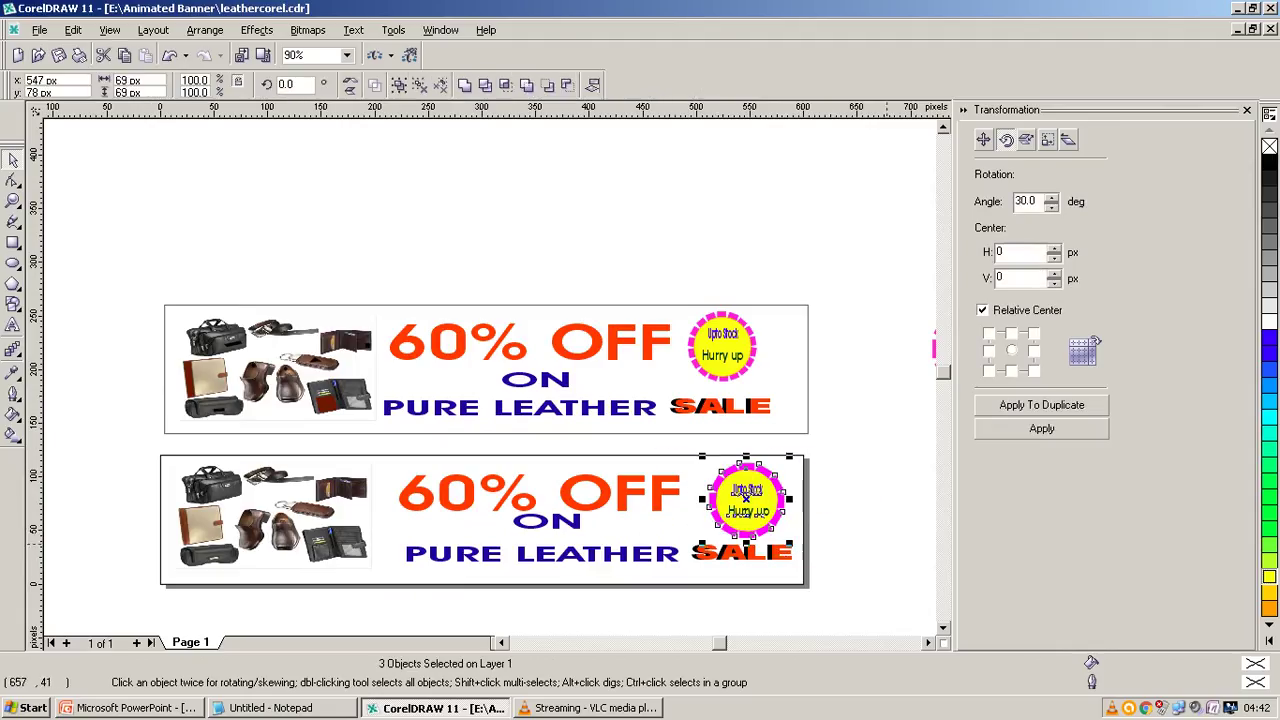
left_click(697, 444)
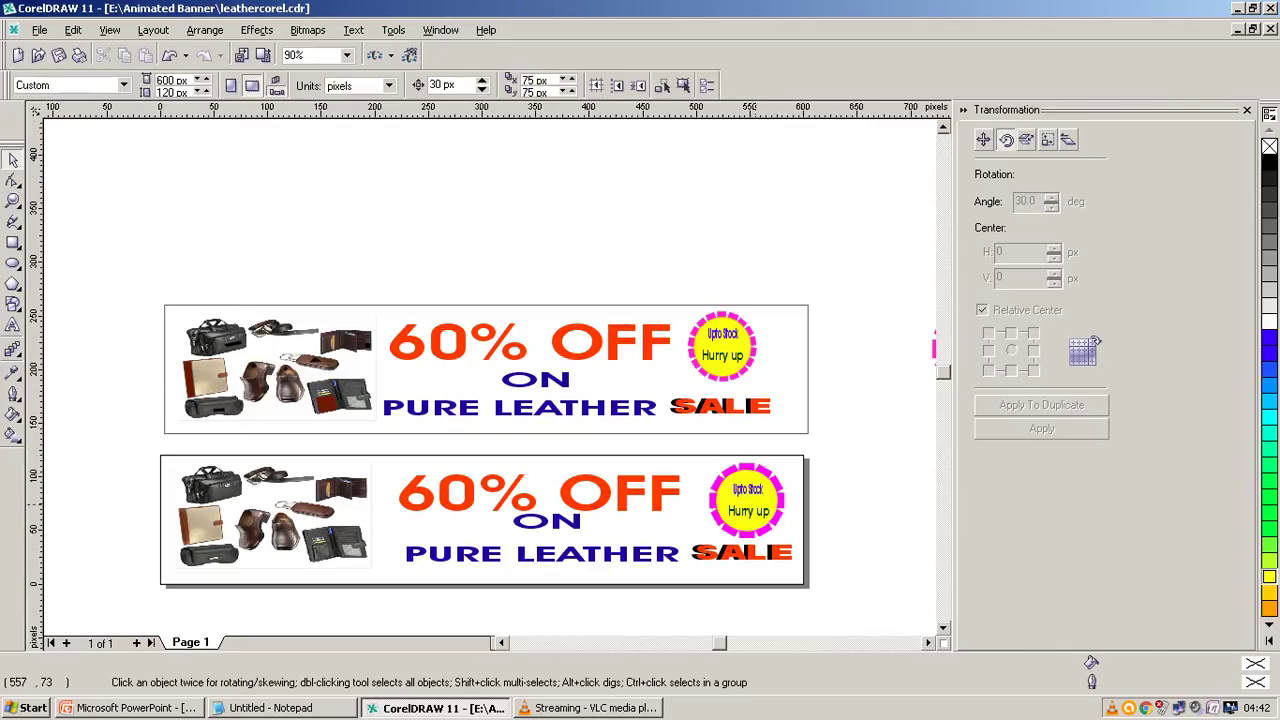
left_click_drag(698, 443, 790, 542)
left_click_drag(790, 542, 798, 542)
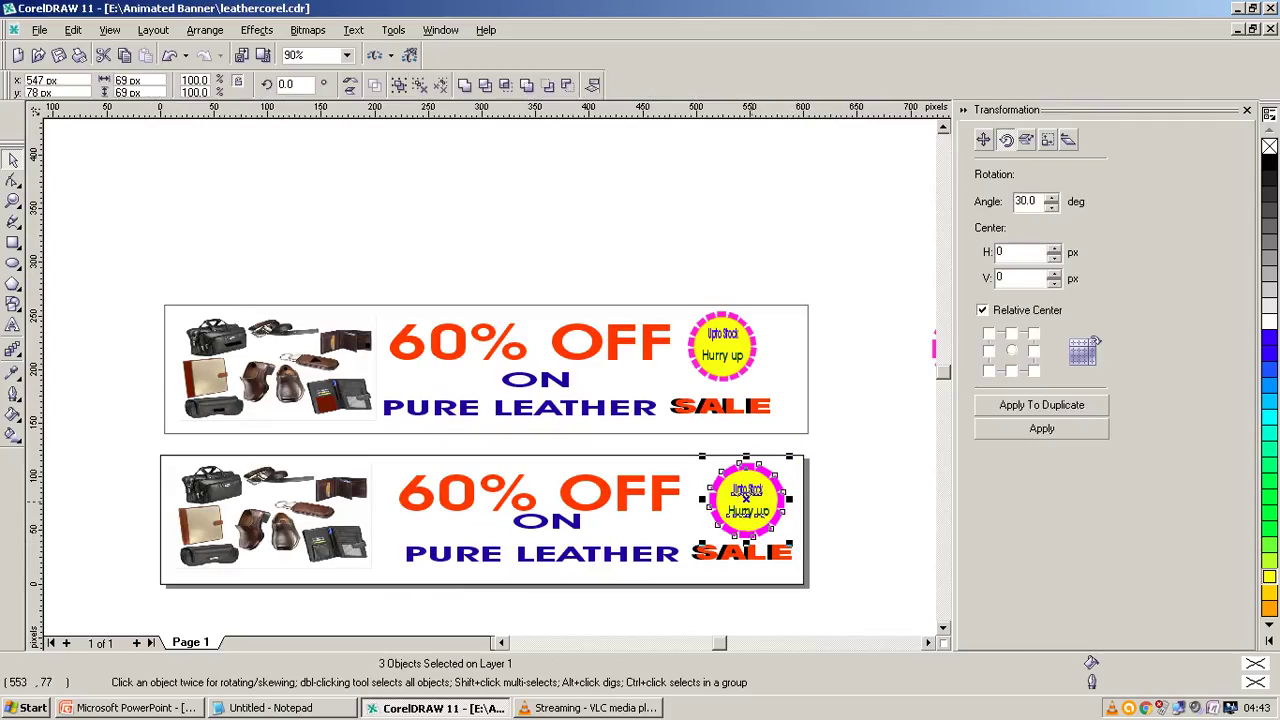
right_click(746, 496)
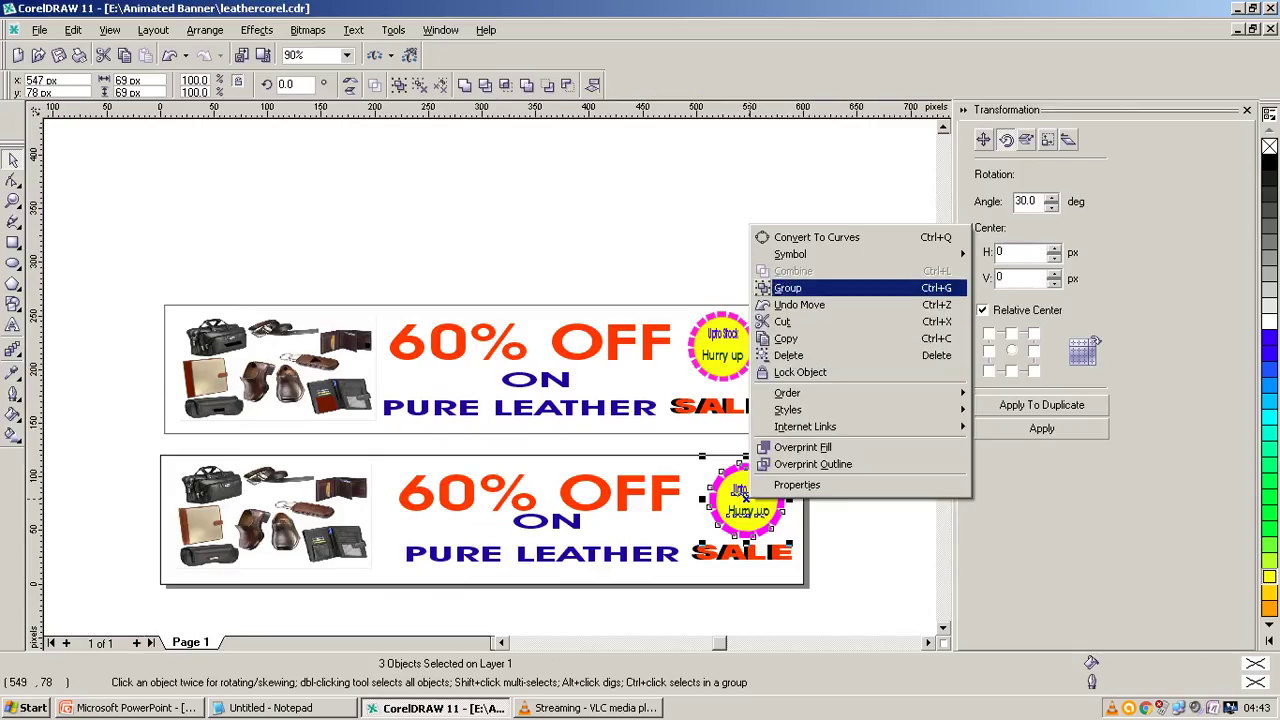
key("Return")
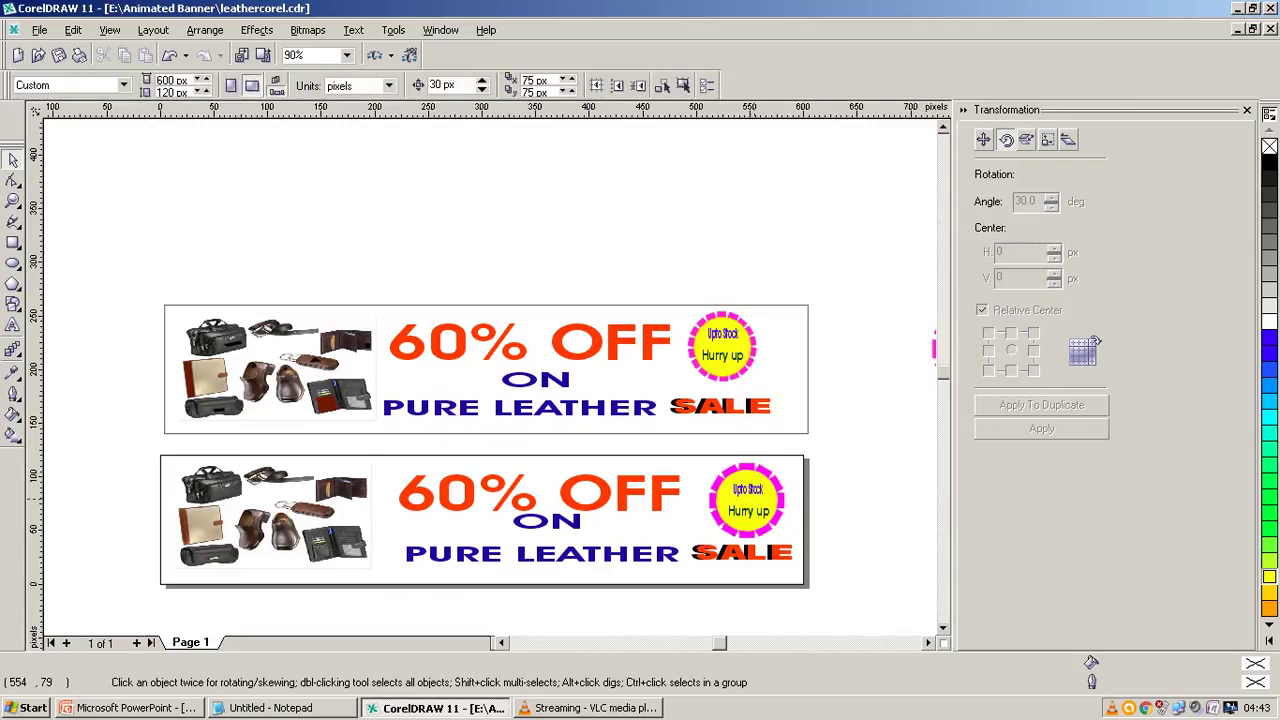
left_click_drag(747, 497, 748, 493)
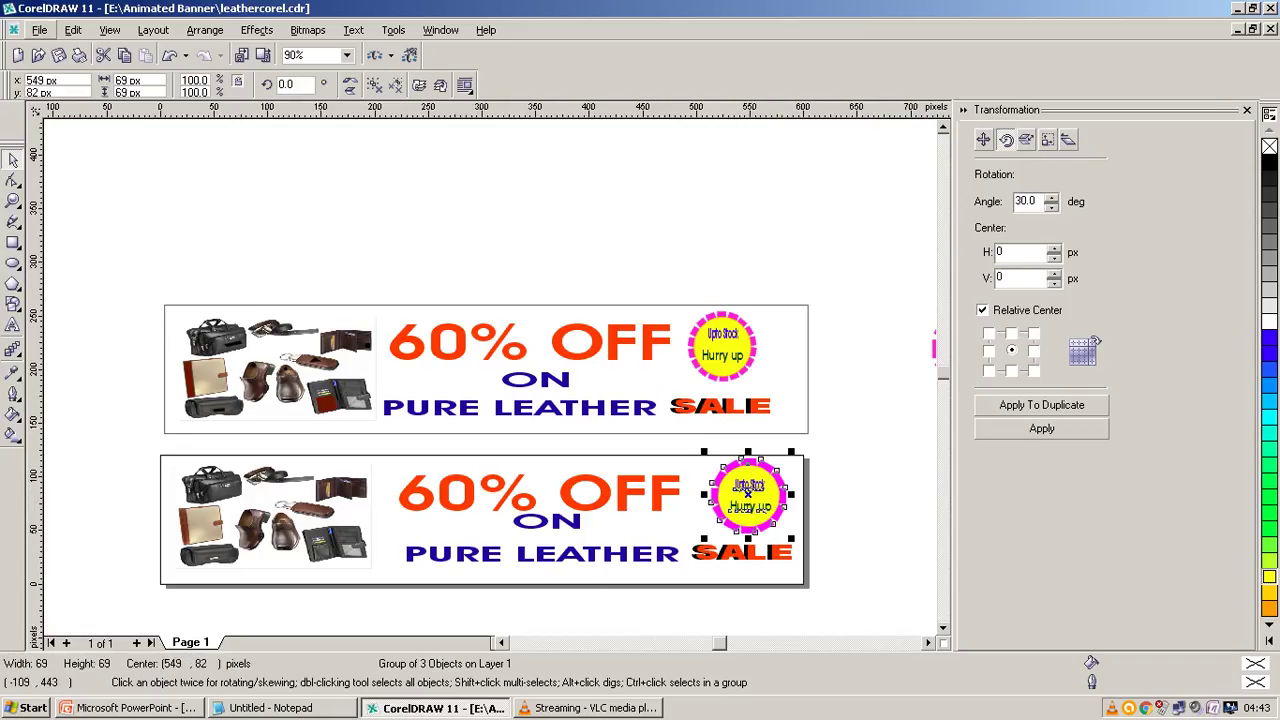
key("Escape")
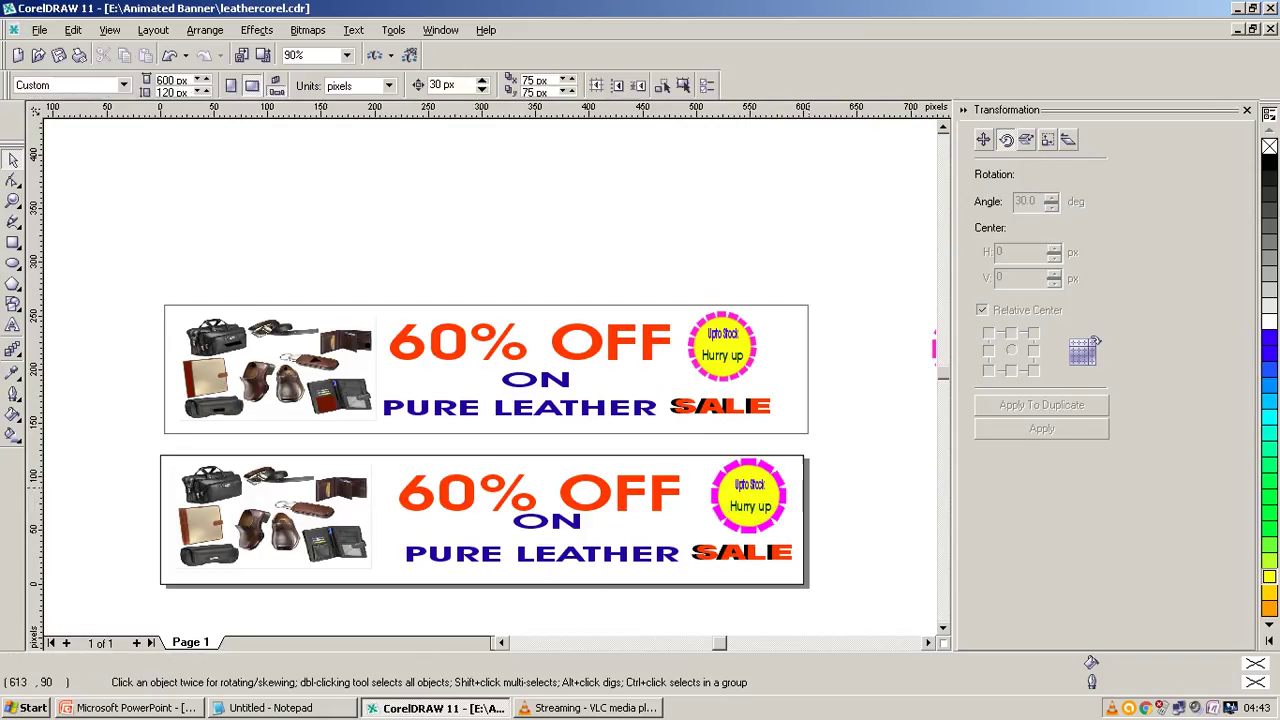
Ungroup every part of the badge group in the lower banner
scroll(733, 478, "up", 1)
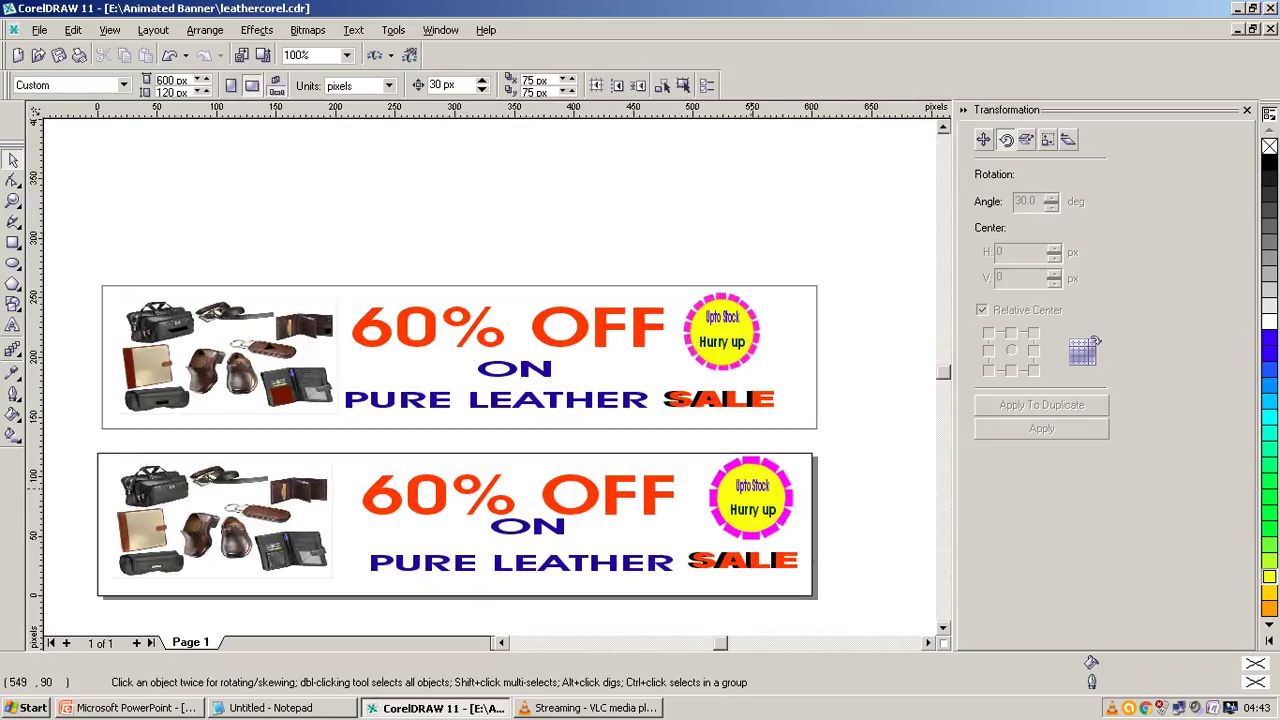
left_click(751, 489)
scroll(815, 546, "down", 1)
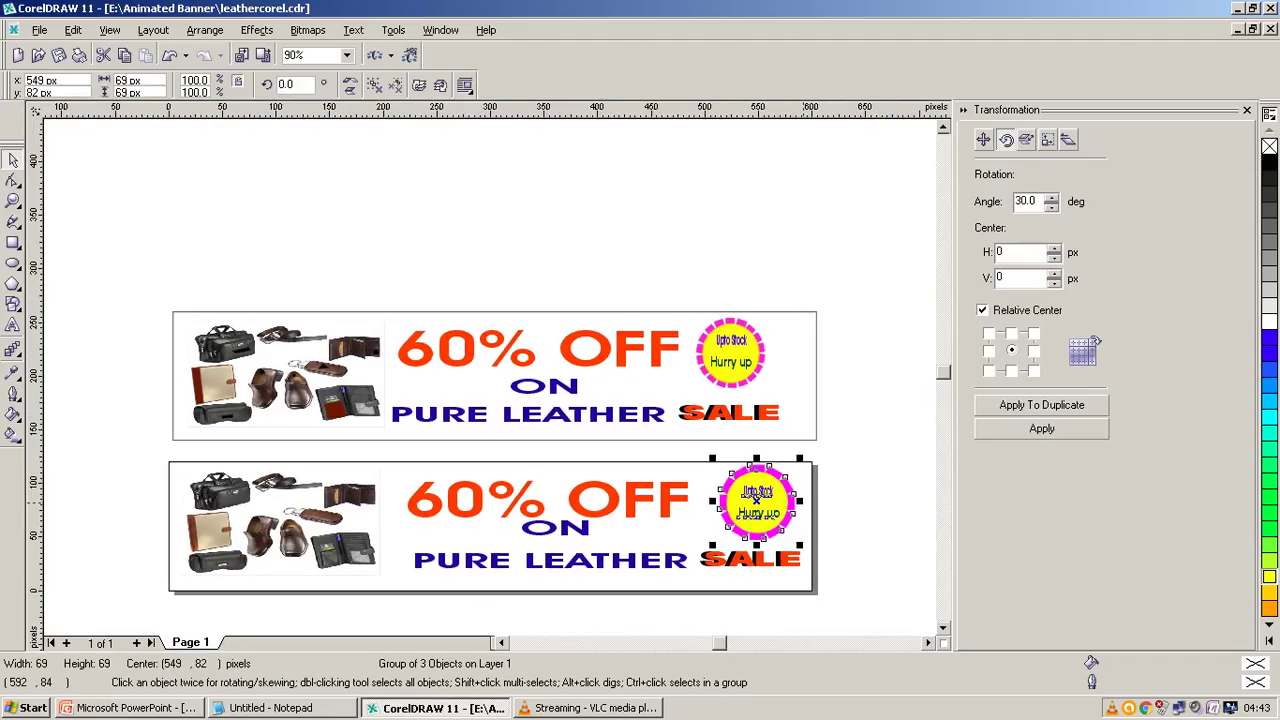
key("Escape")
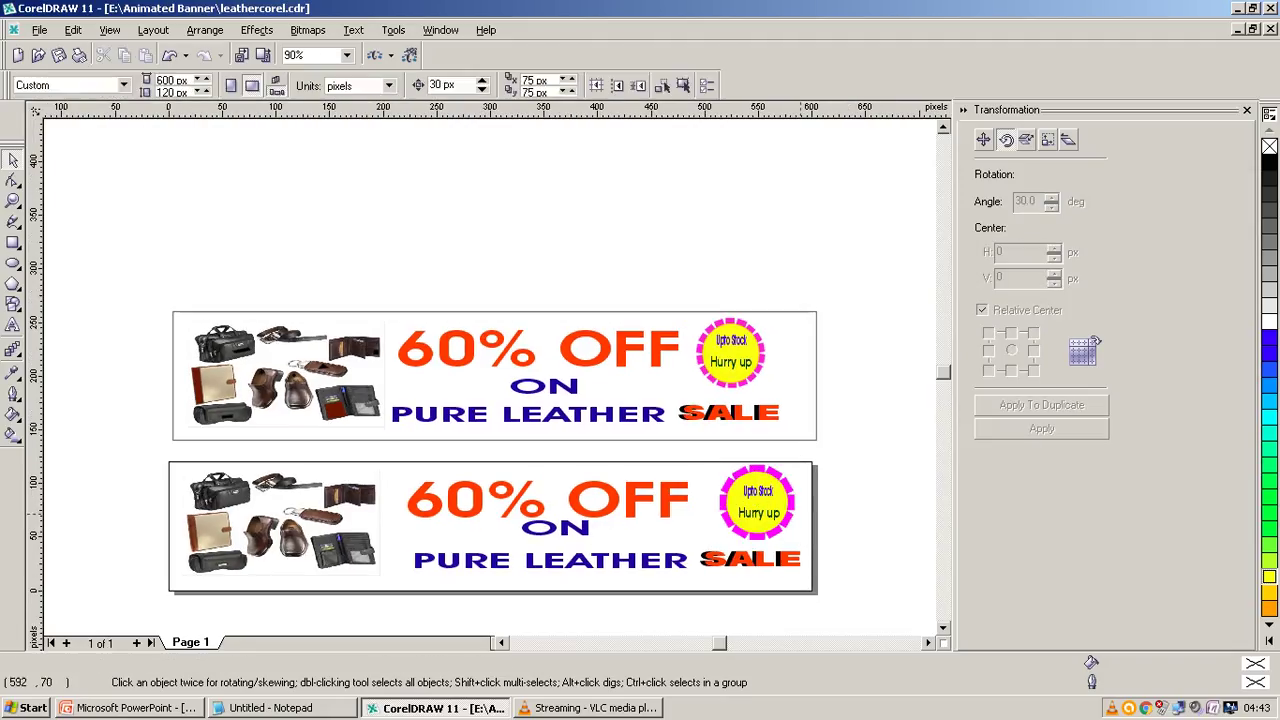
left_click(757, 497)
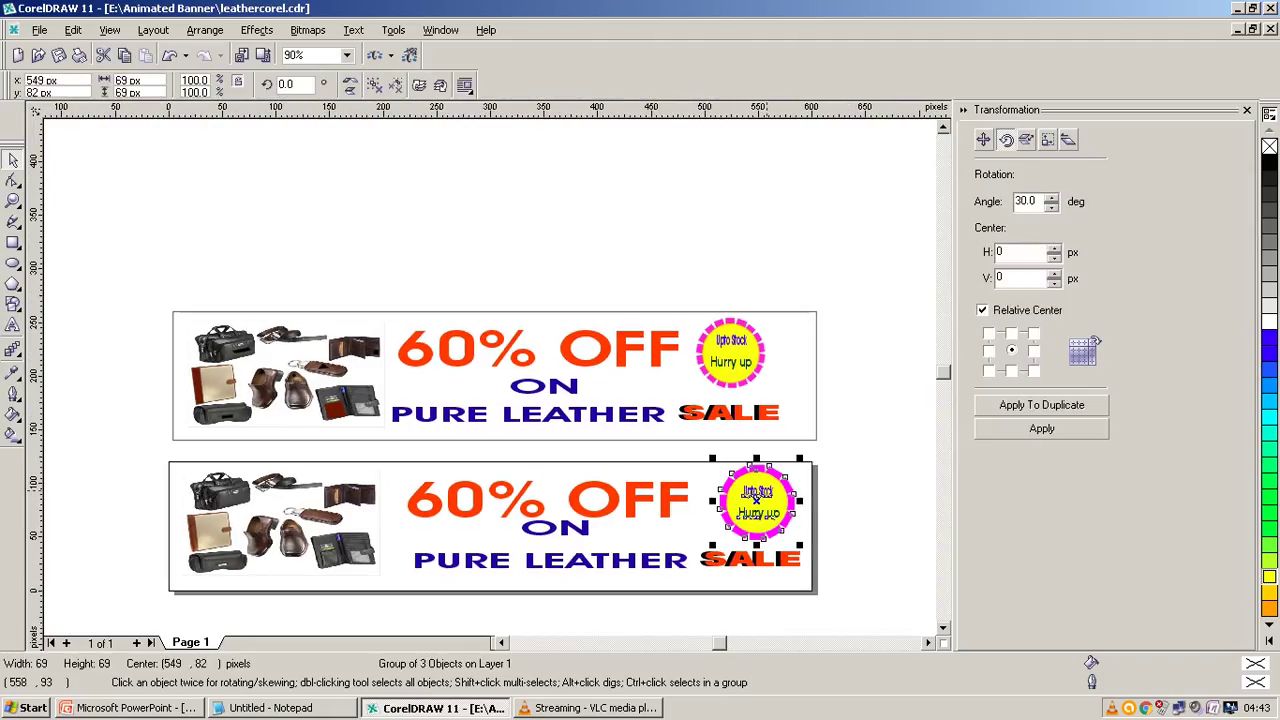
right_click(756, 498)
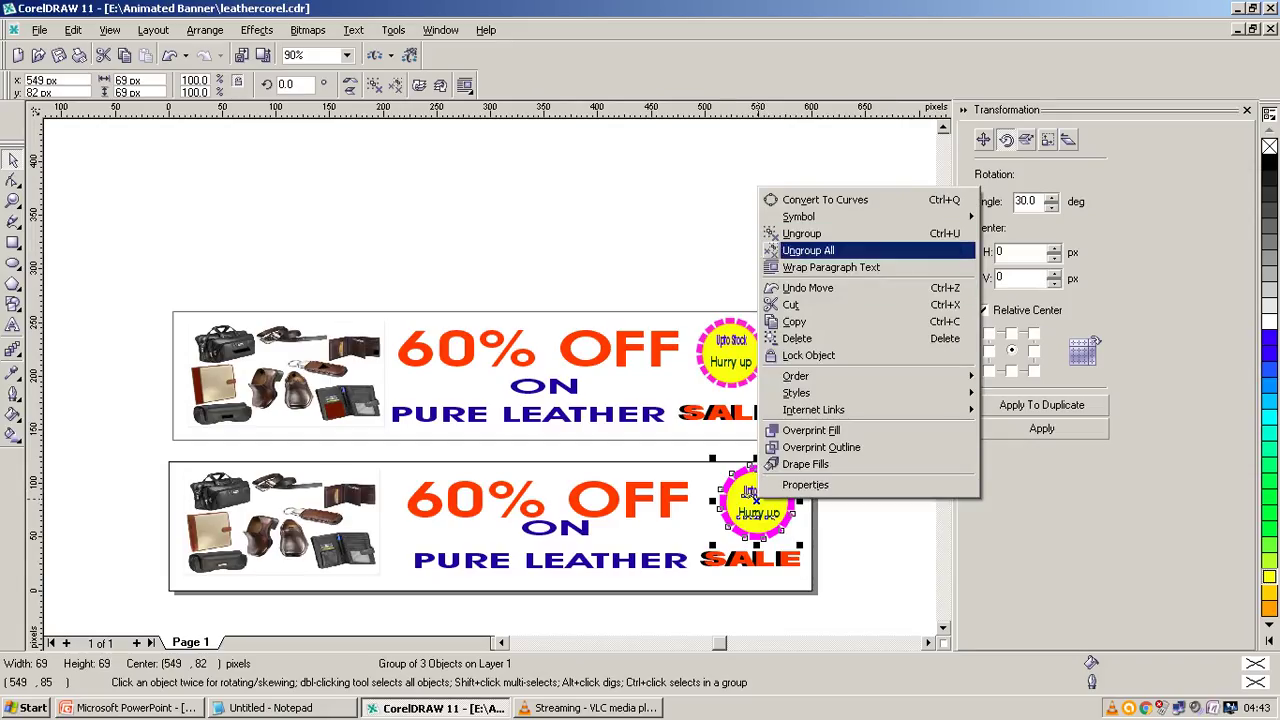
left_click(808, 250)
key("Escape")
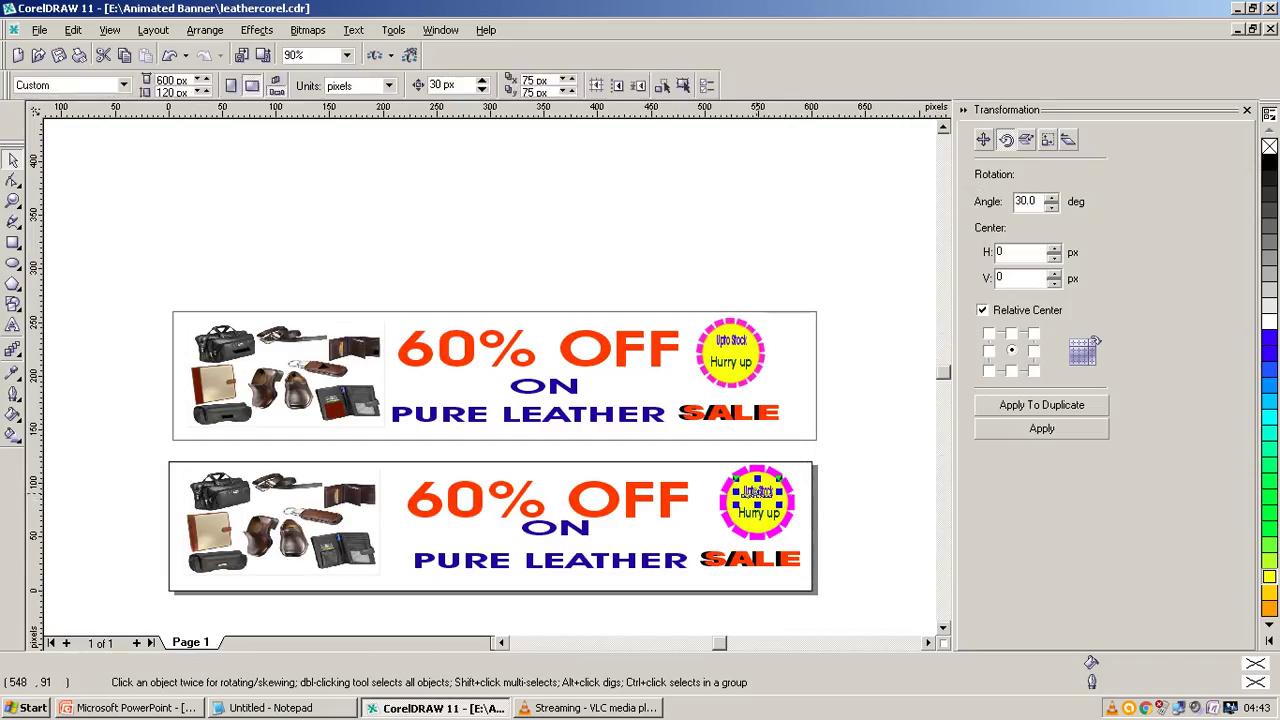
Move the Upto Stock and Hurry up texts beside the banner, then select the bare circle
left_click_drag(757, 491, 861, 486)
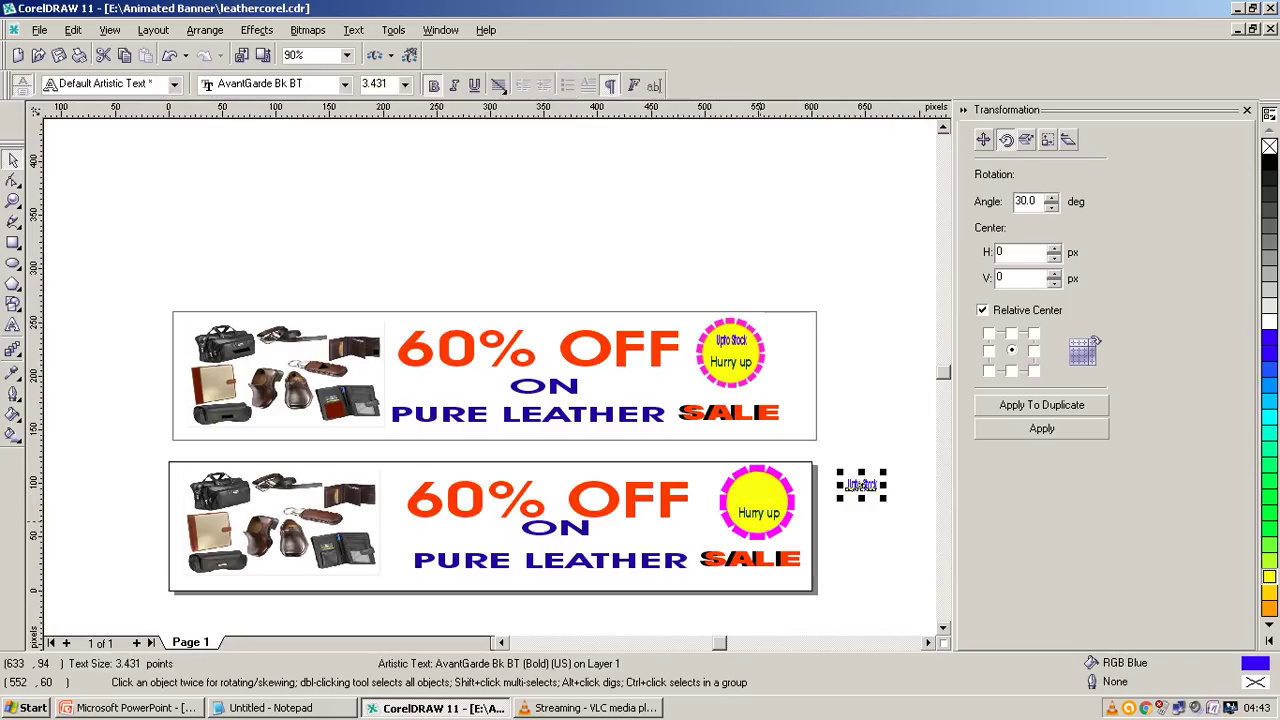
left_click(758, 512)
left_click_drag(758, 512, 872, 512)
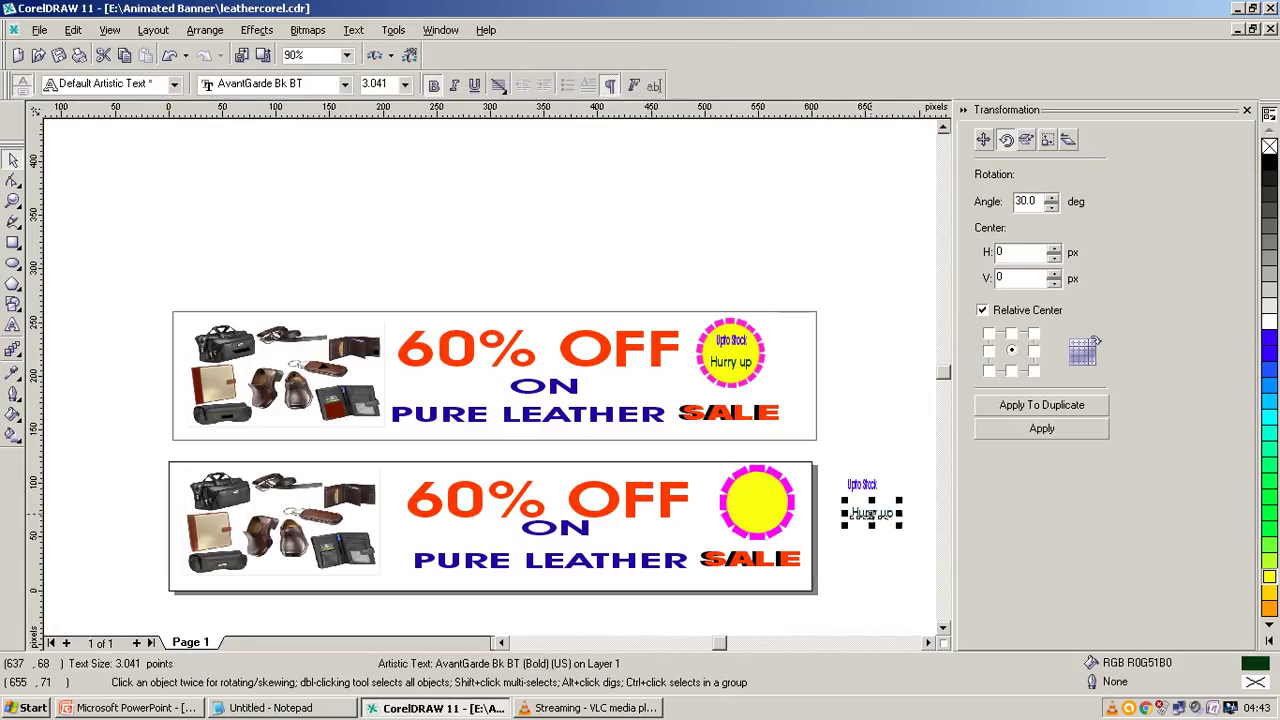
key("Escape")
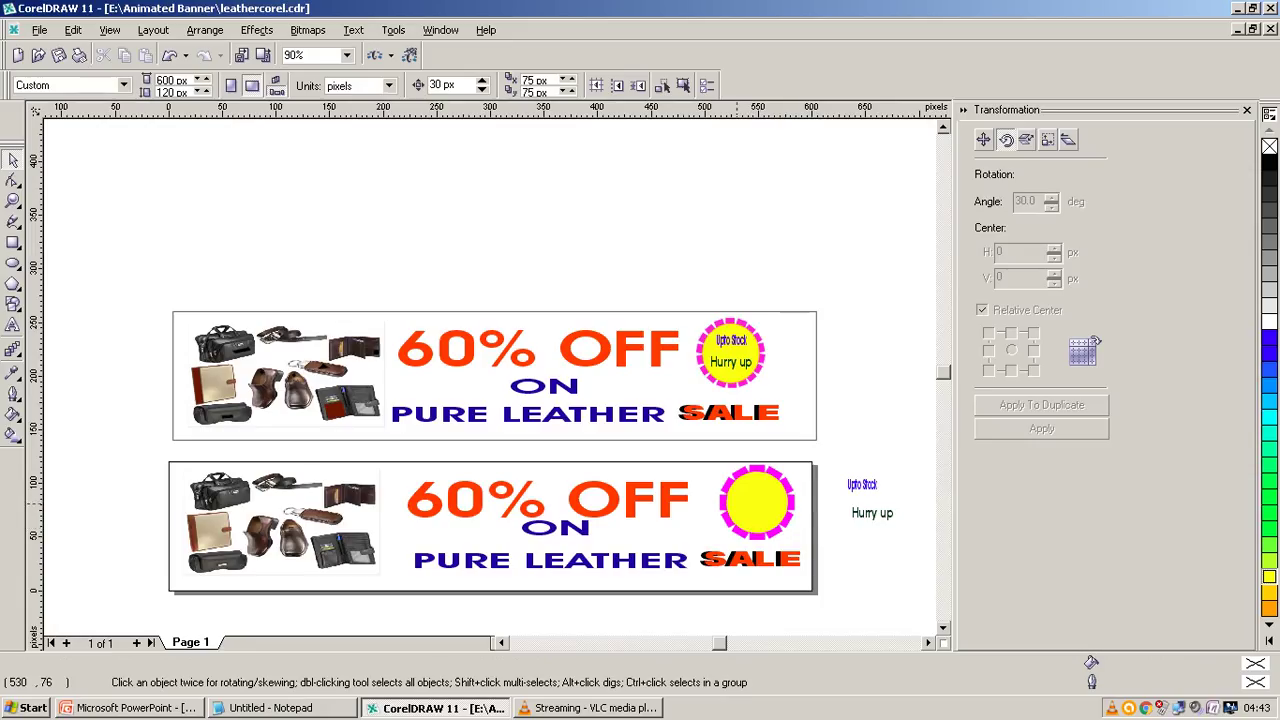
left_click_drag(706, 447, 808, 546)
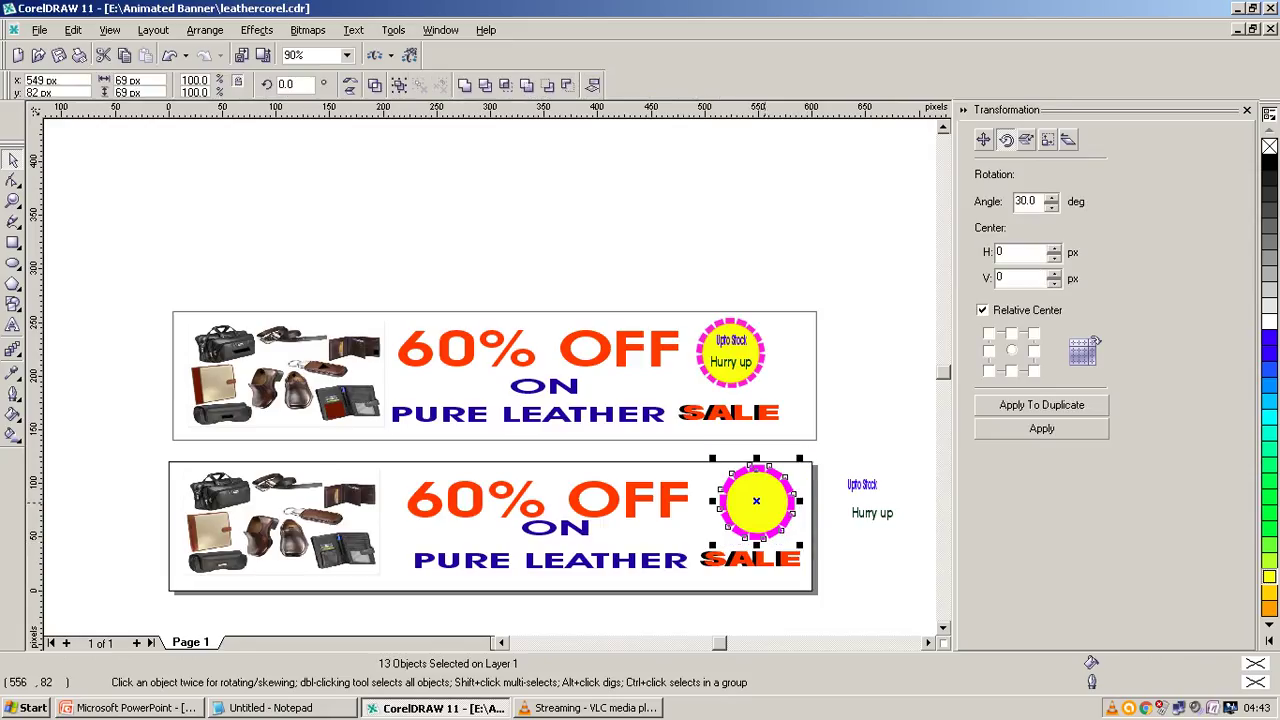
Group the 13 yellow badge pieces into one object and nudge it 2 px into place
right_click(758, 499)
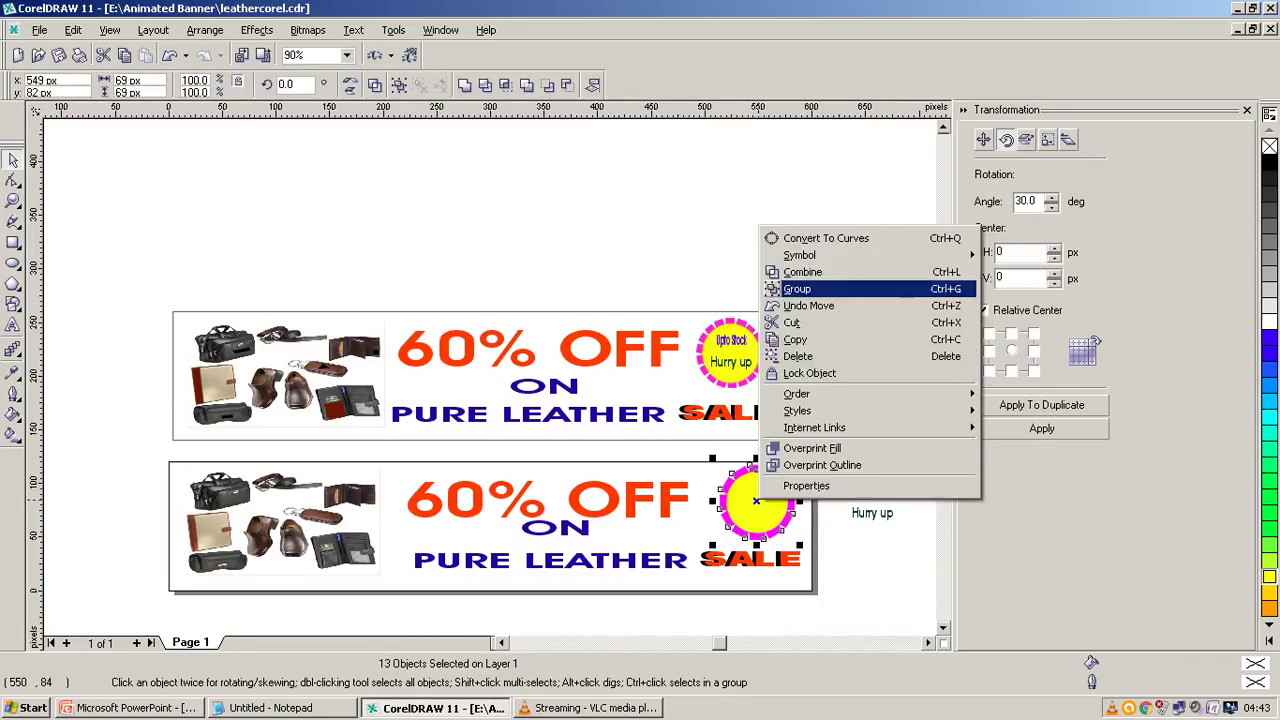
left_click(797, 289)
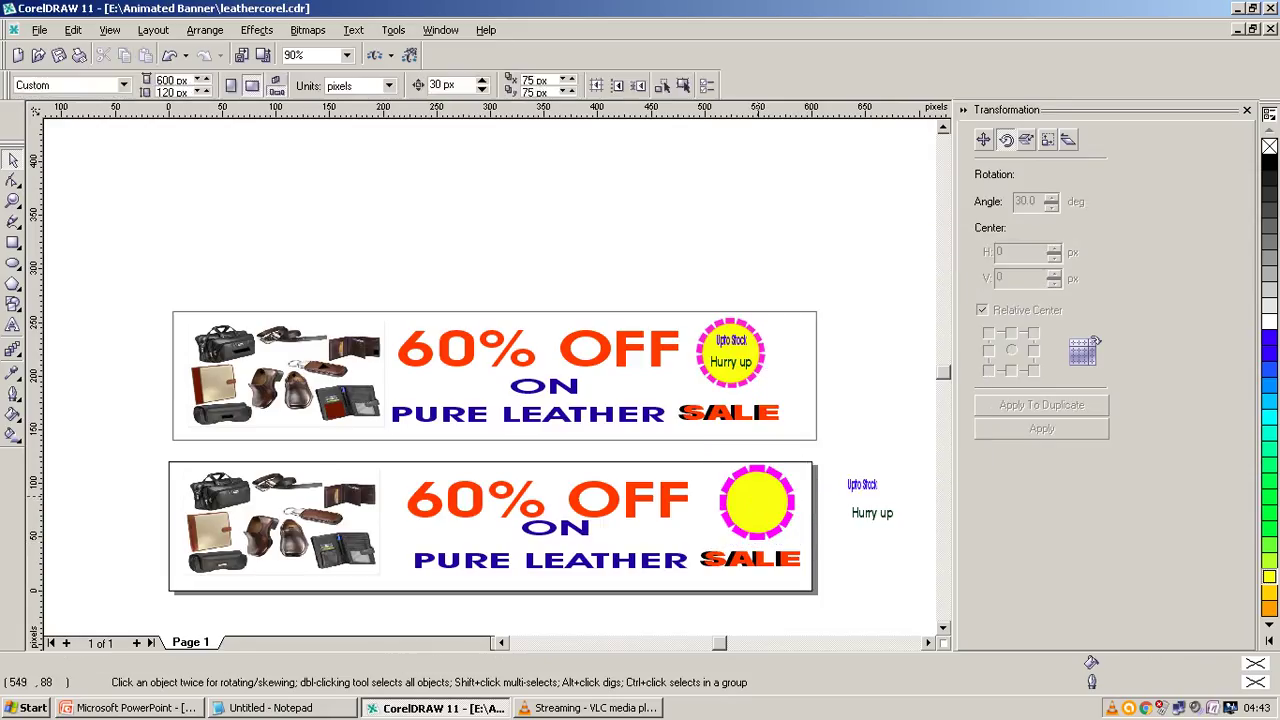
left_click(758, 500)
left_click_drag(758, 500, 758, 498)
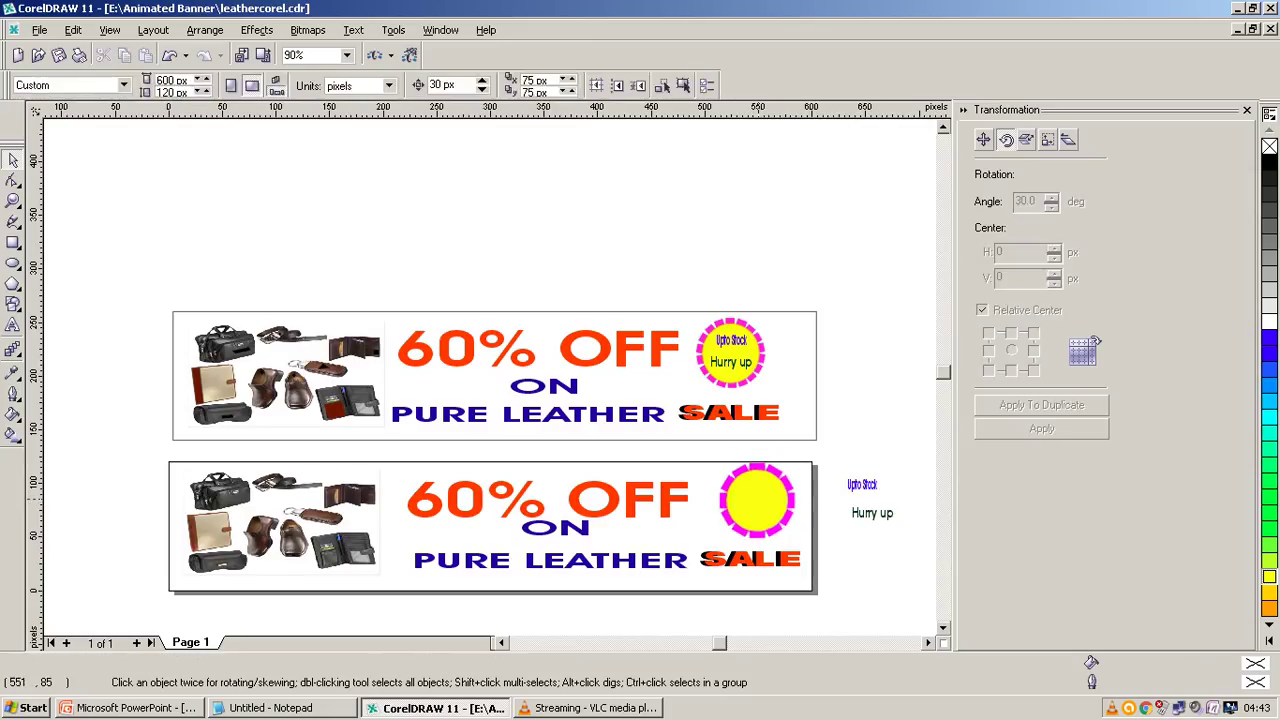
Export the badge as a GIF named circle, accepting the bitmap and palette settings
left_click(40, 30)
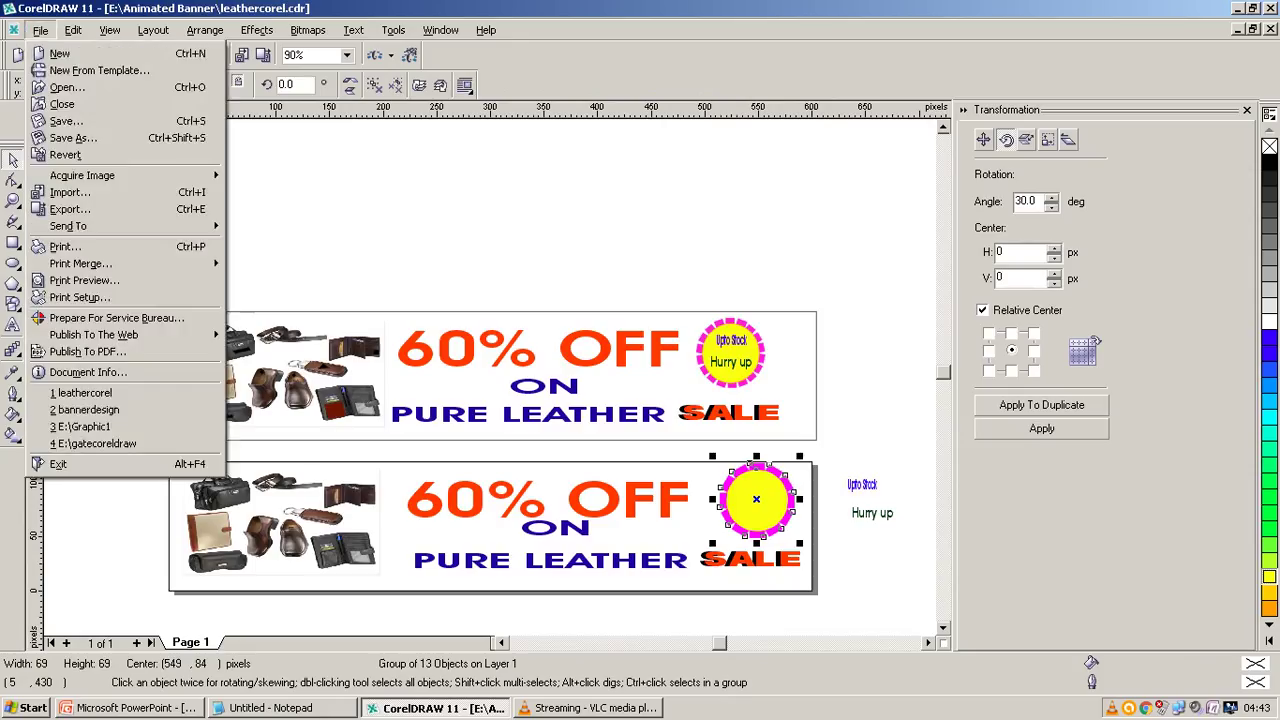
left_click(70, 209)
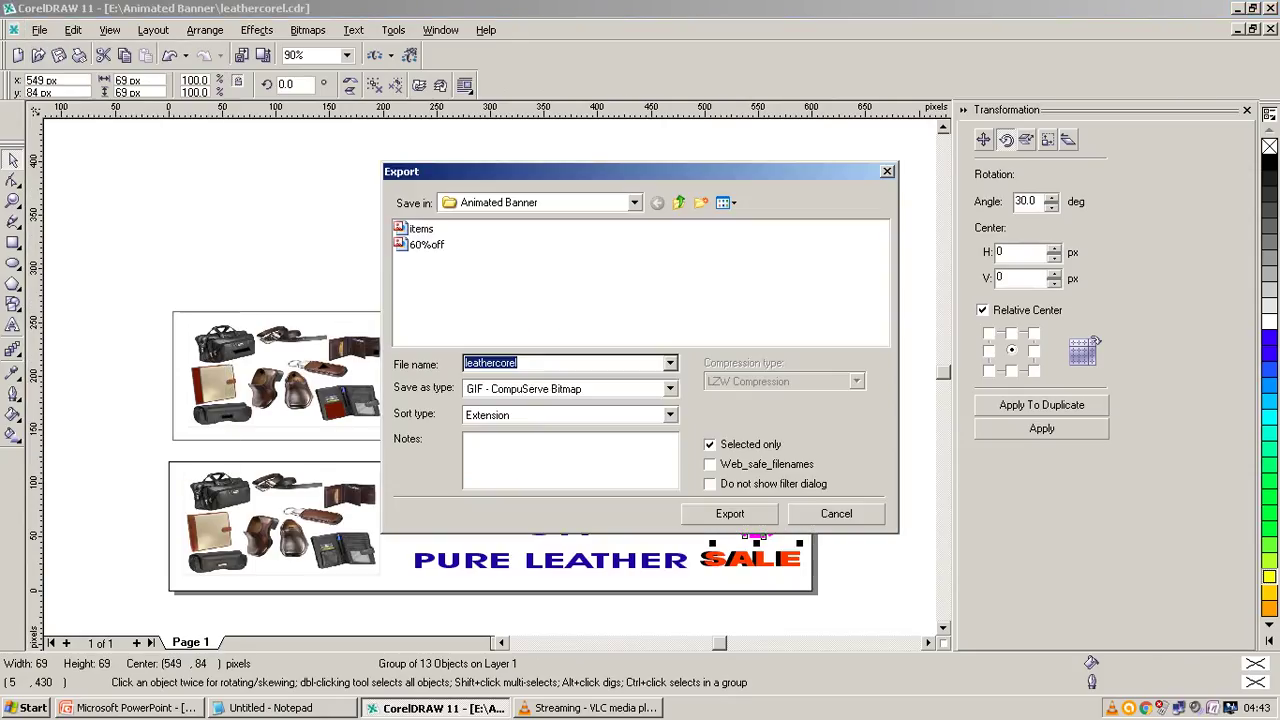
type("ci")
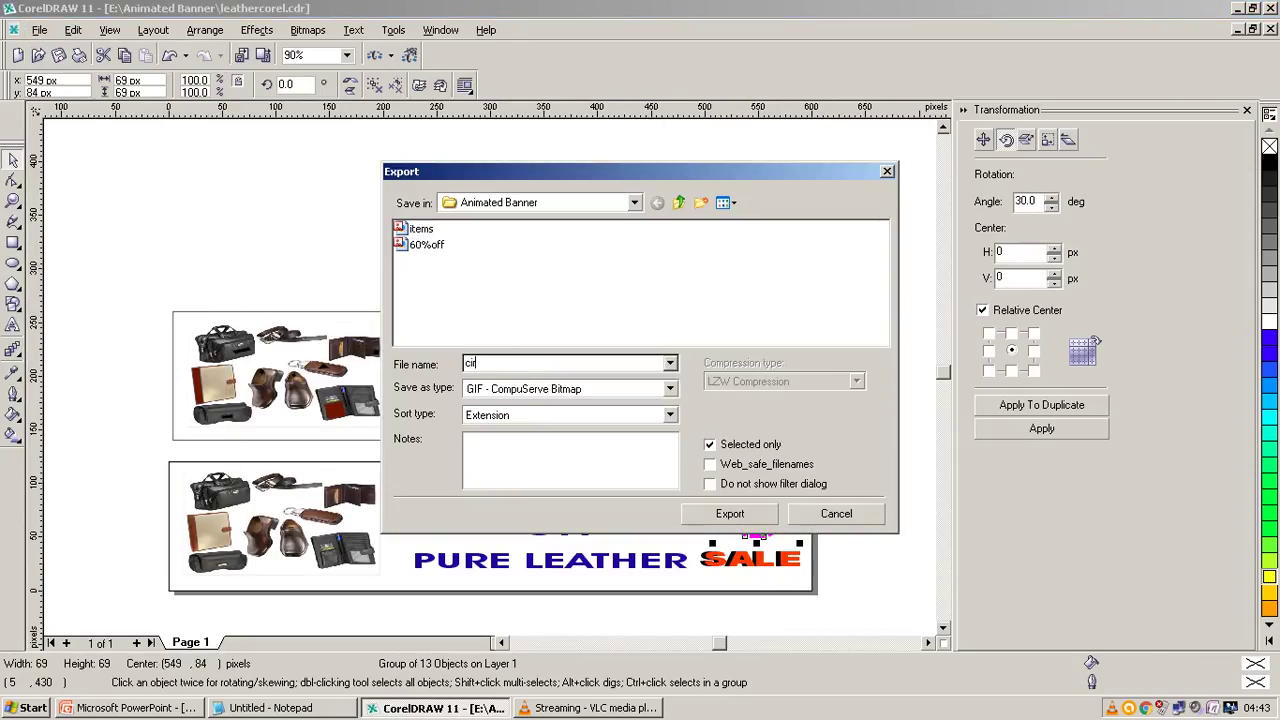
type("rcle")
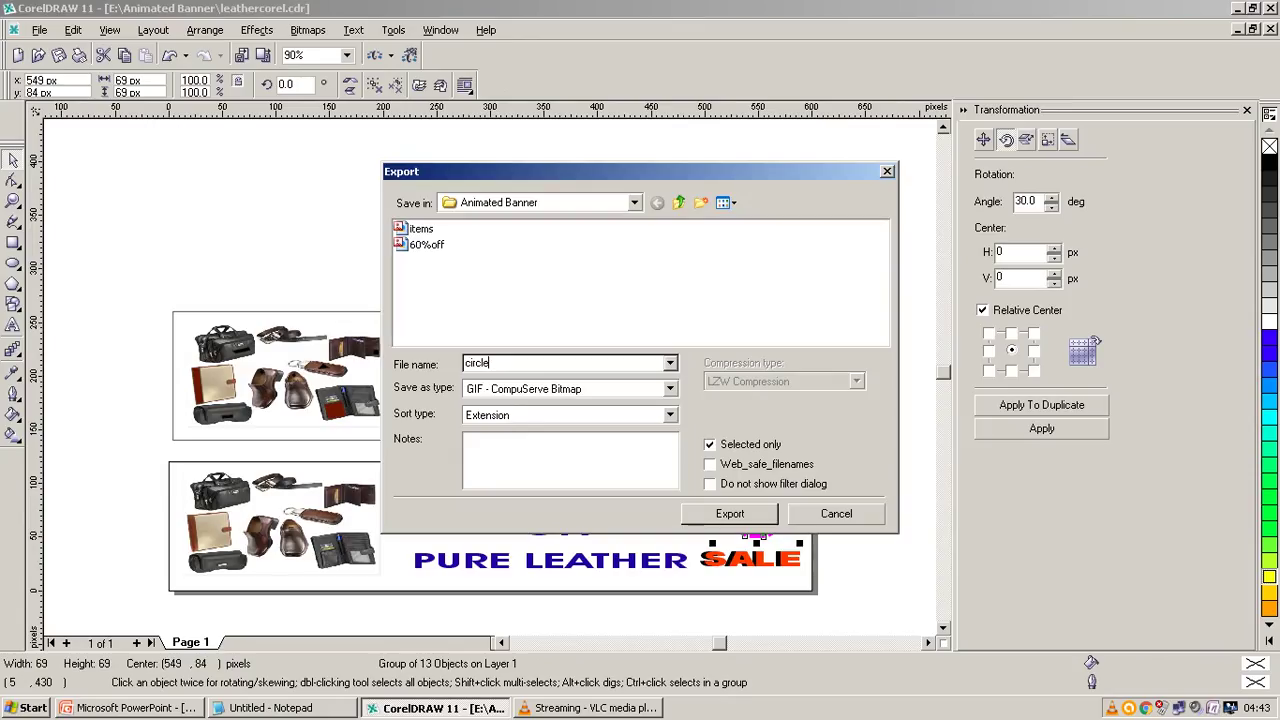
key("Return")
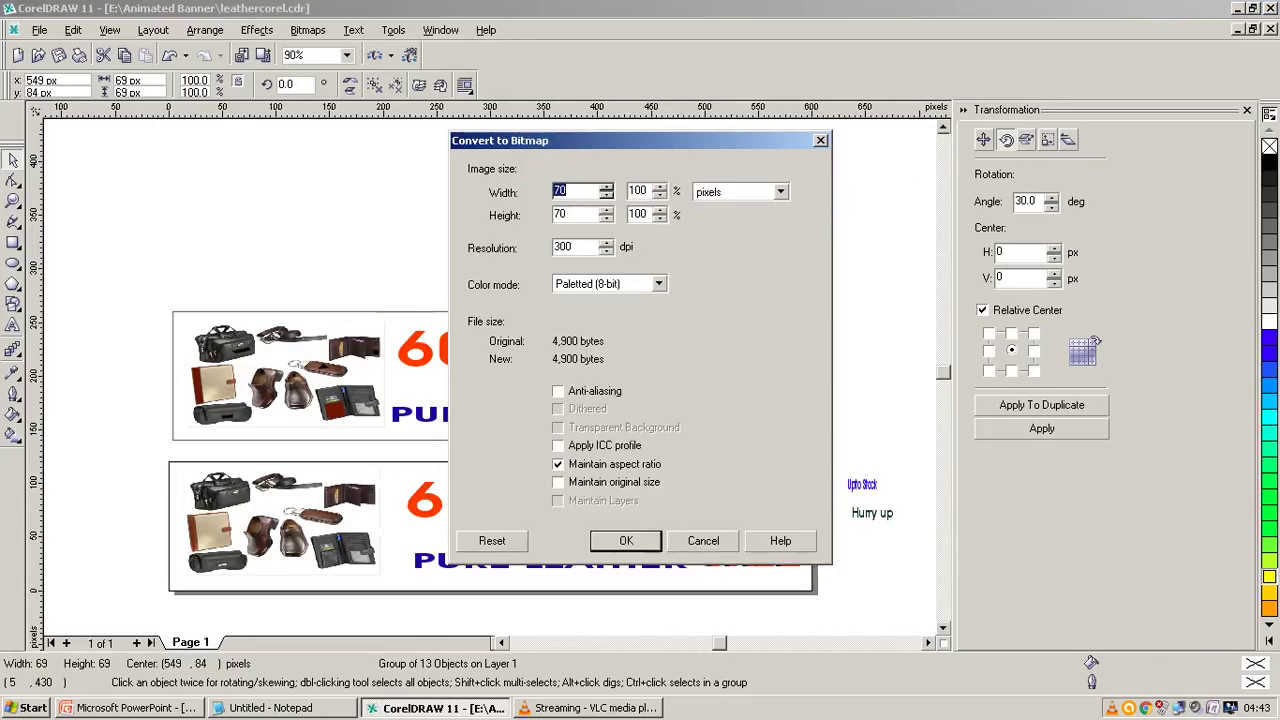
key("Return")
key("Return")
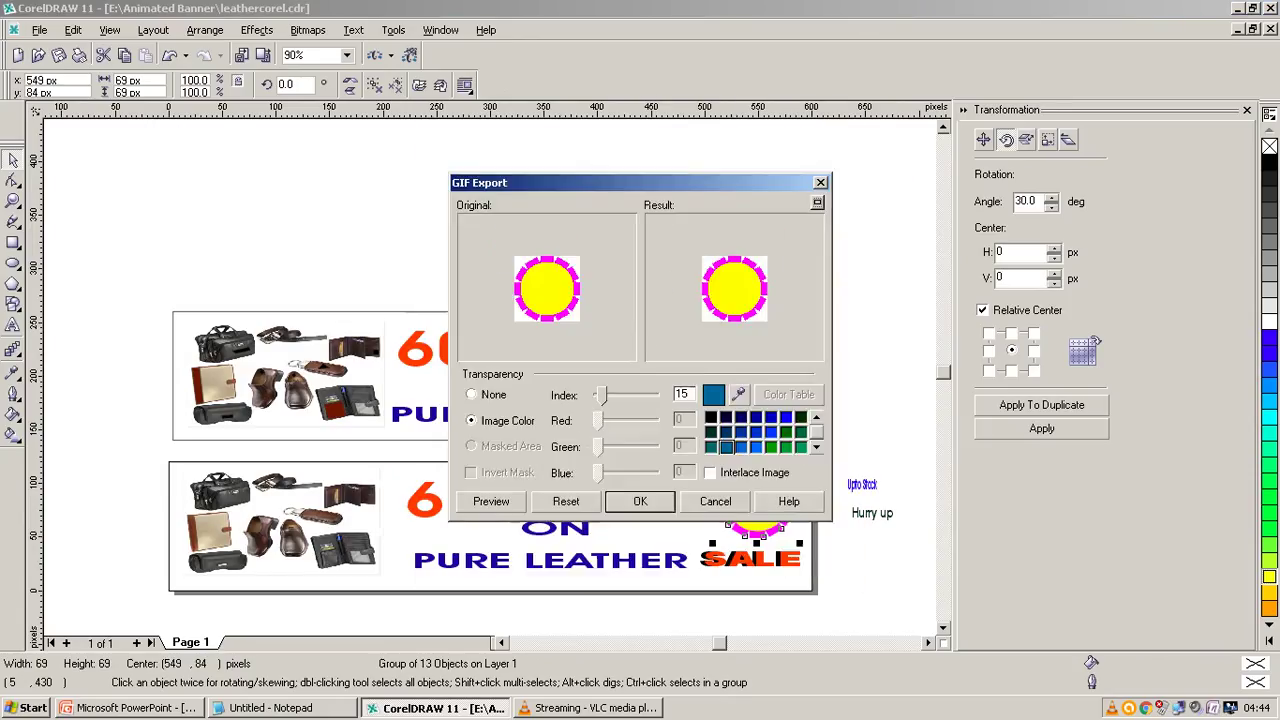
key("Return")
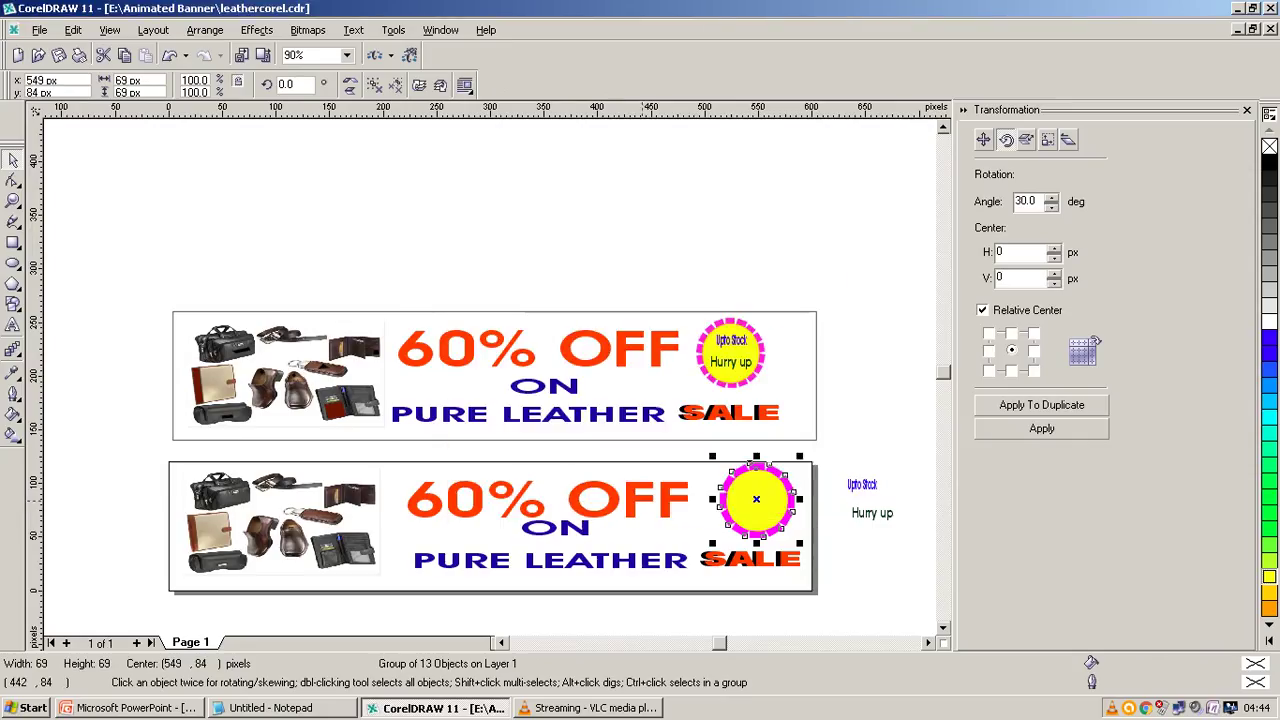
Export the Upto Stock text as a GIF named stock with default conversion settings
left_click(862, 484)
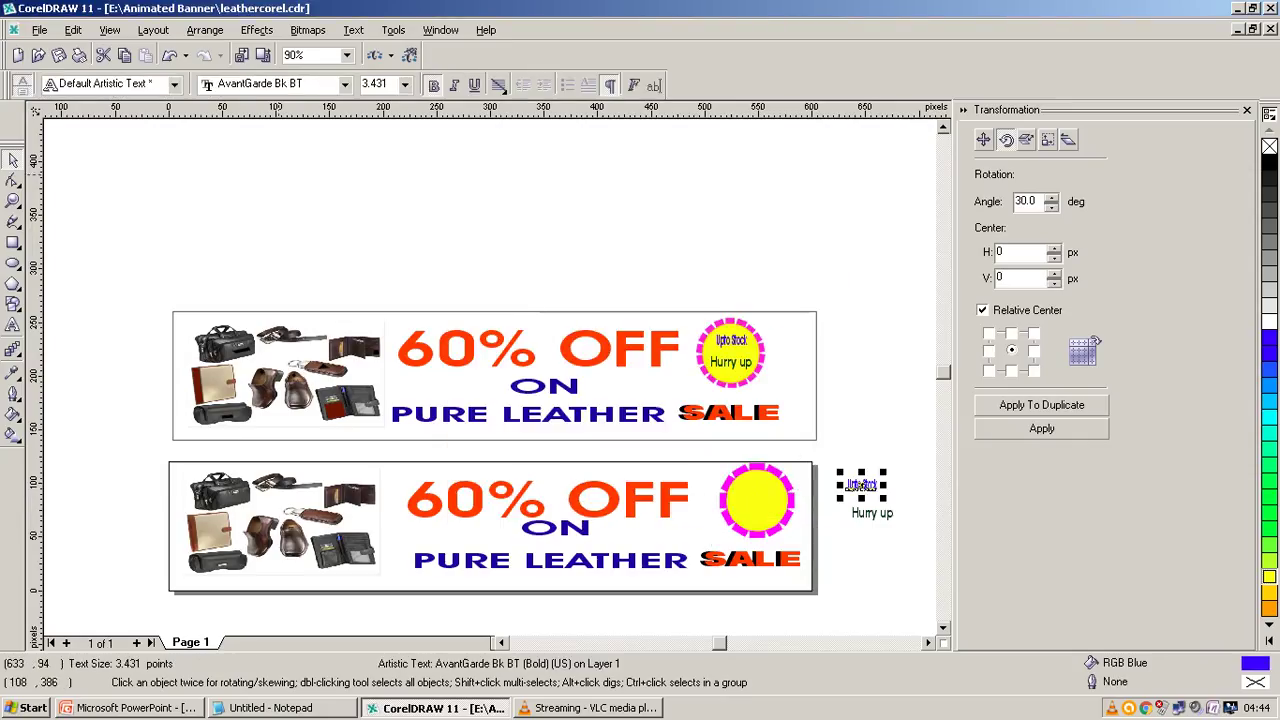
left_click(40, 30)
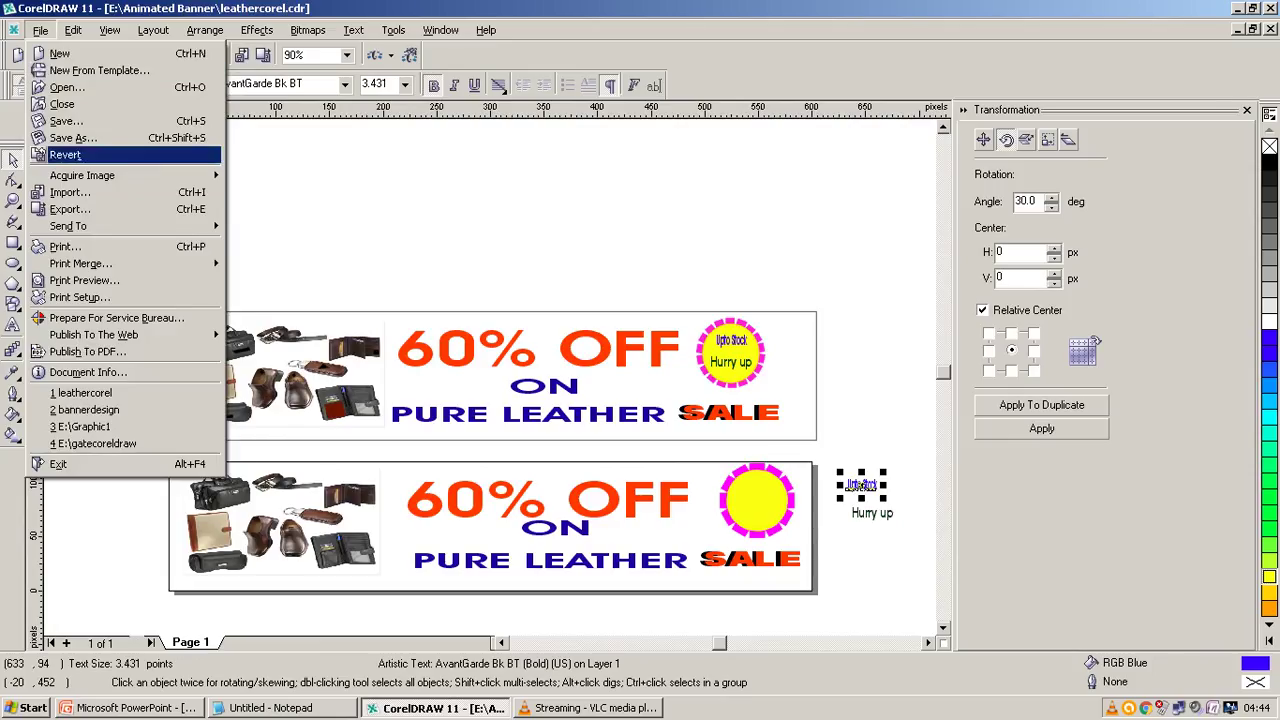
left_click(70, 209)
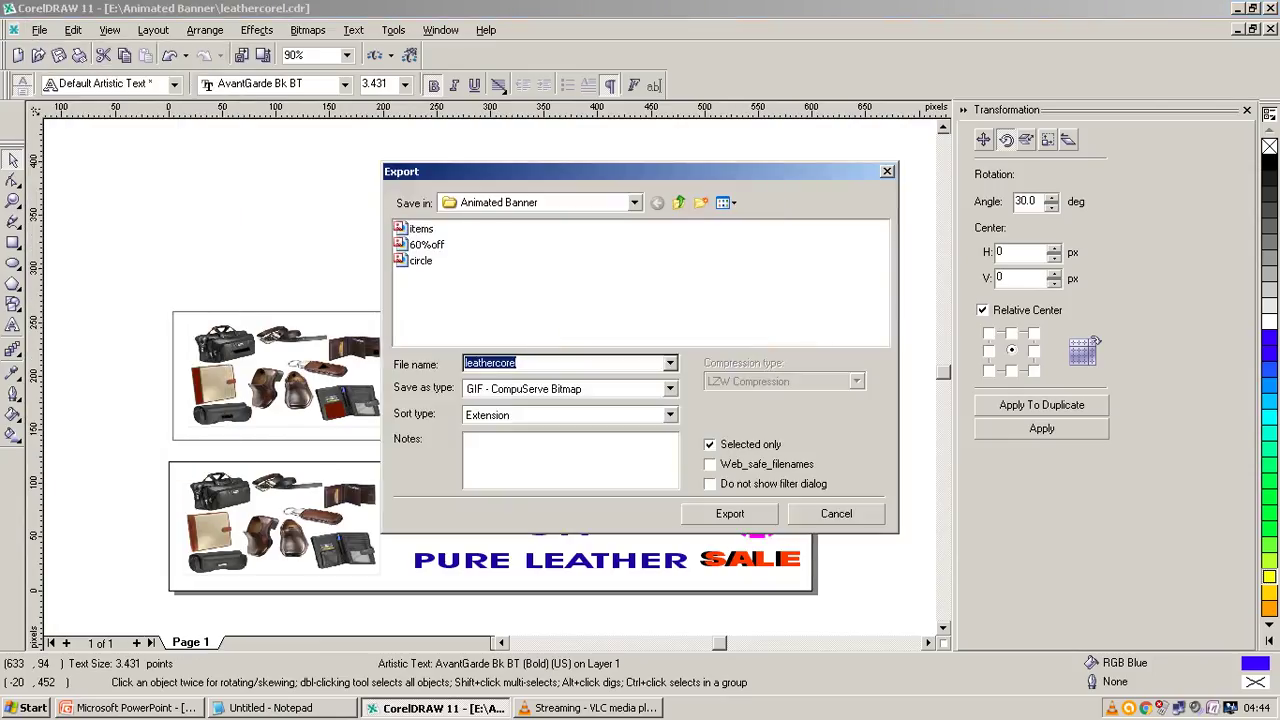
left_click_drag(600, 171, 557, 175)
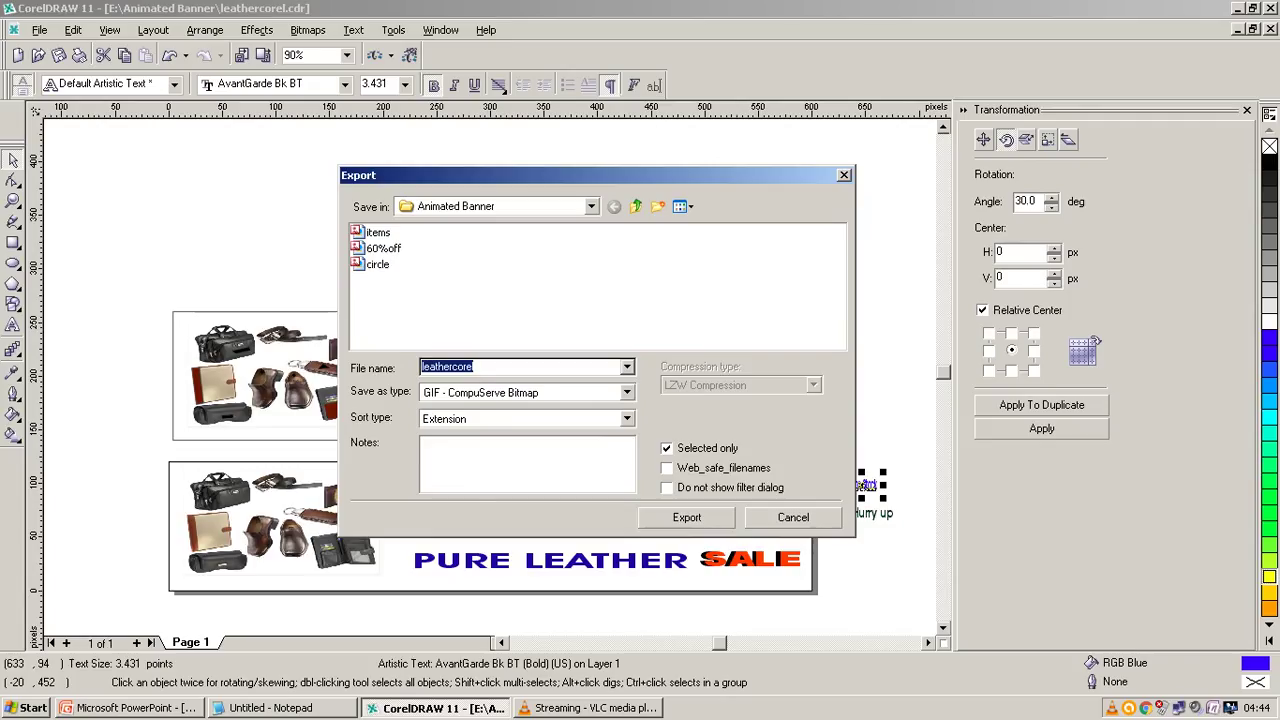
type("stock")
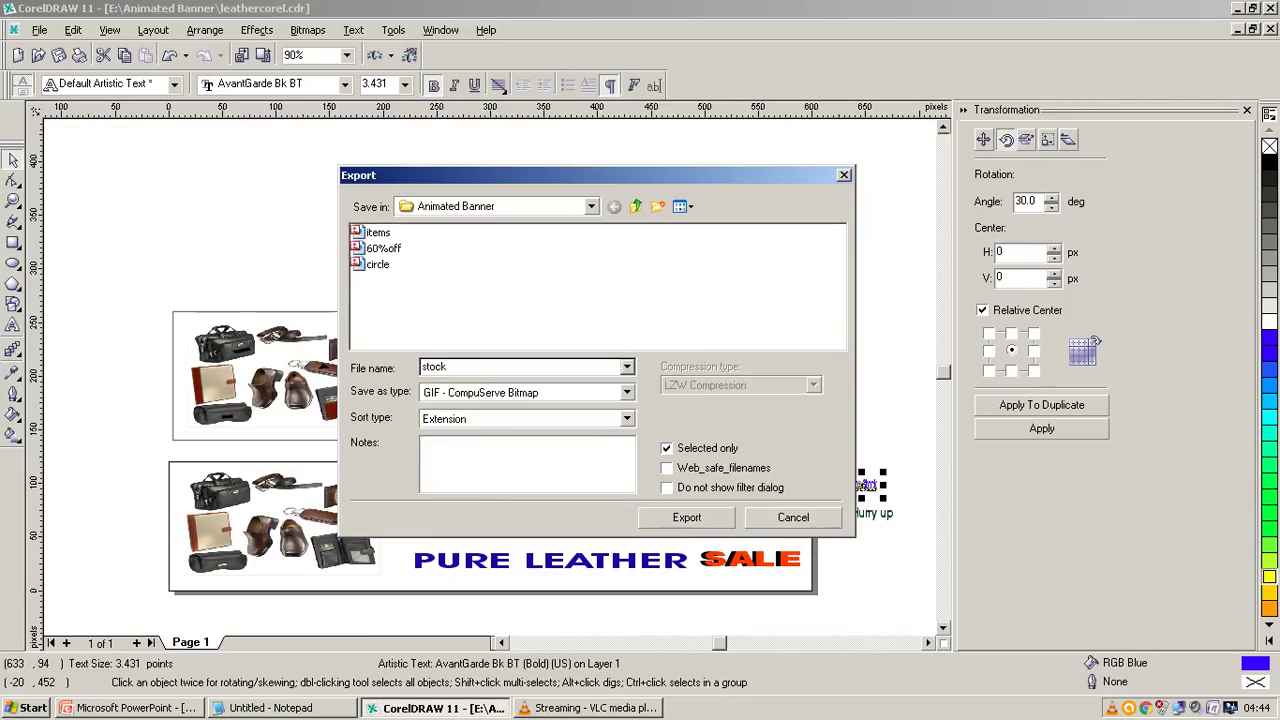
key("Tab")
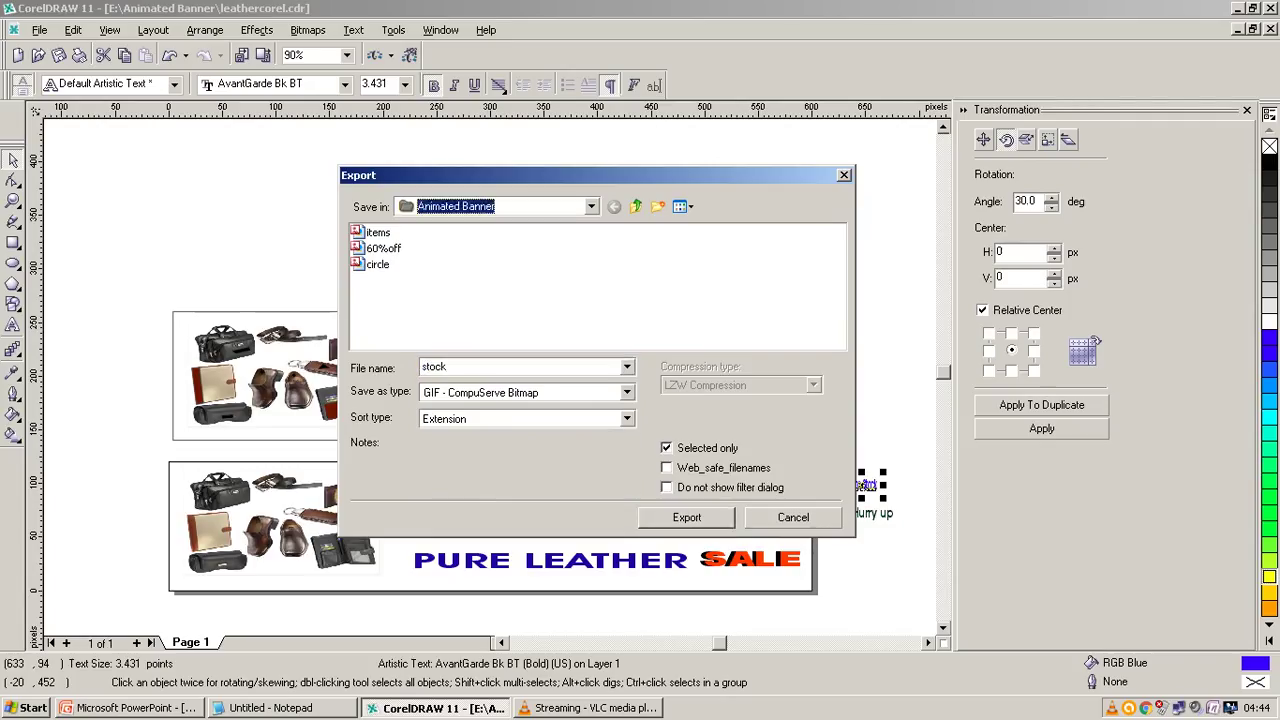
key("Return")
key("Return")
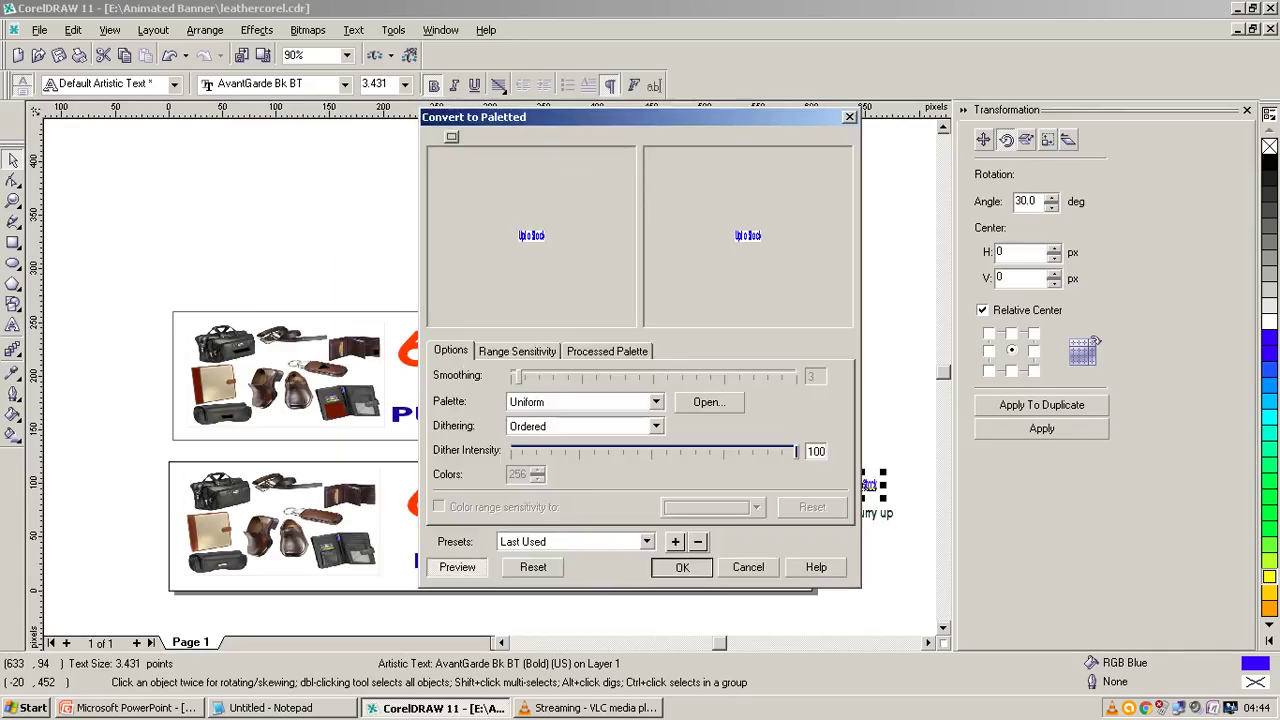
key("Return")
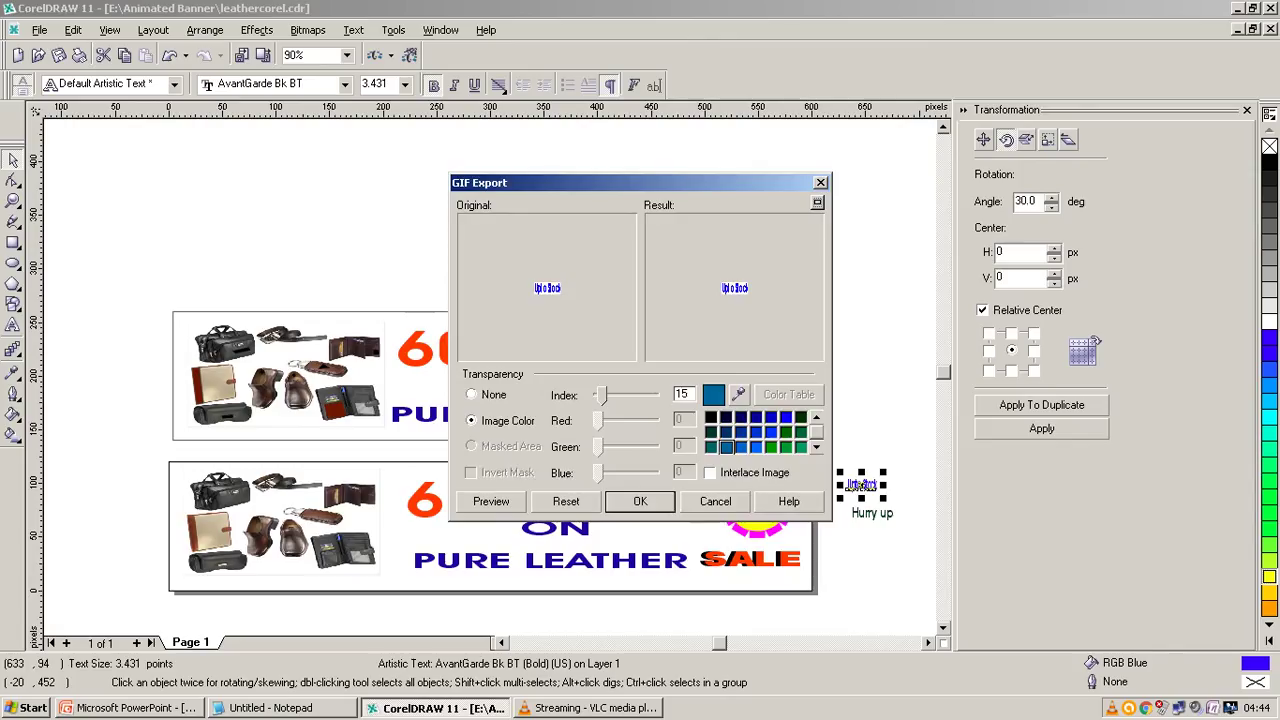
key("Return")
Export the Hurry up text as a GIF named hurryup with default conversion settings
key("Escape")
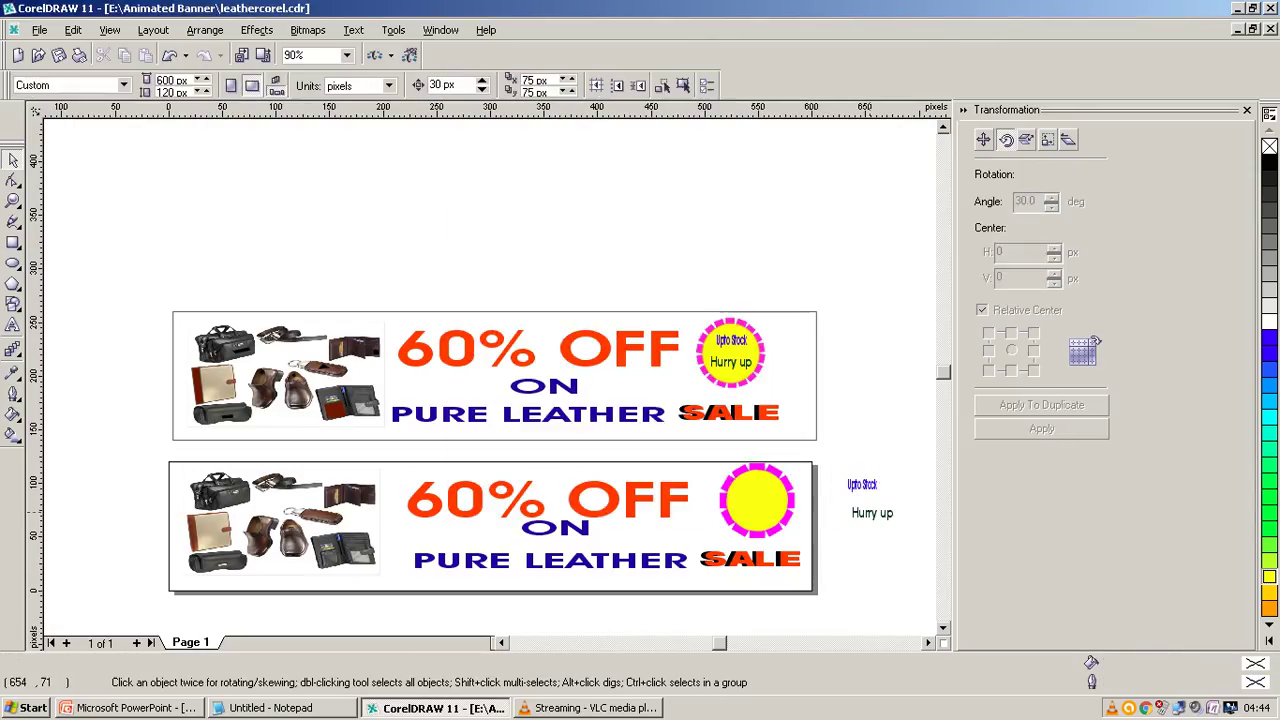
key("Tab")
key("alt+f")
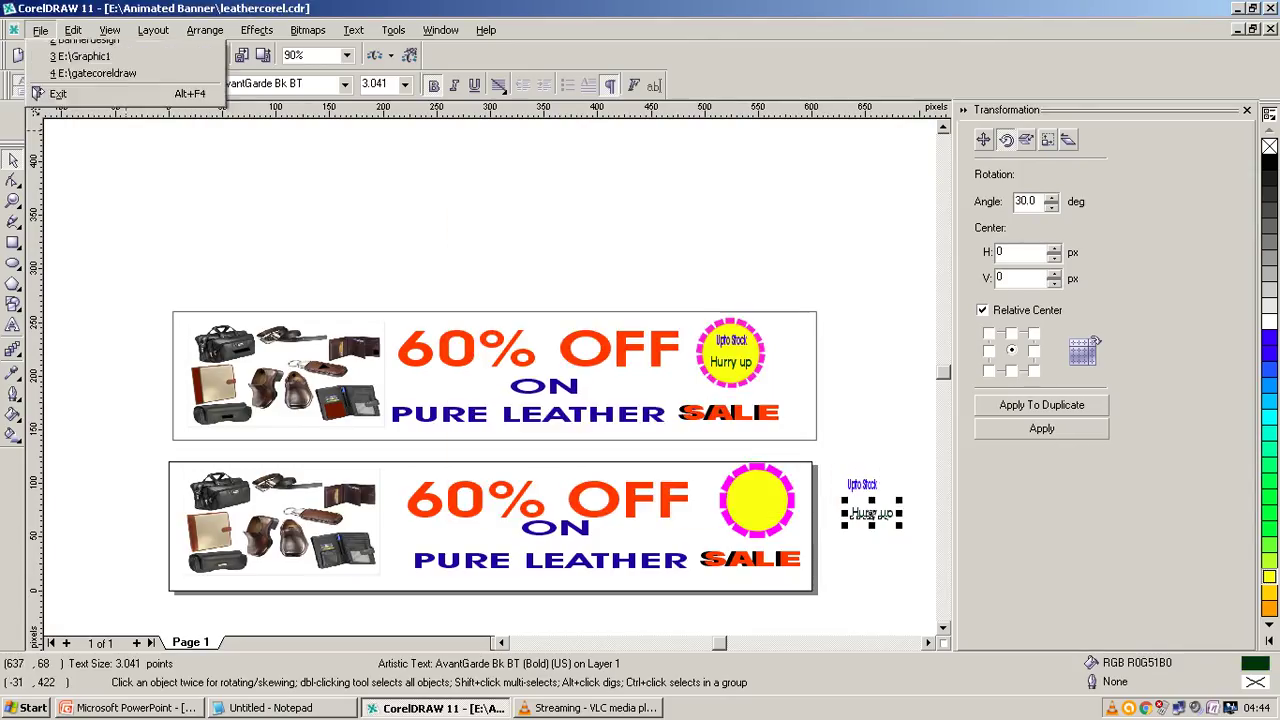
key("Return")
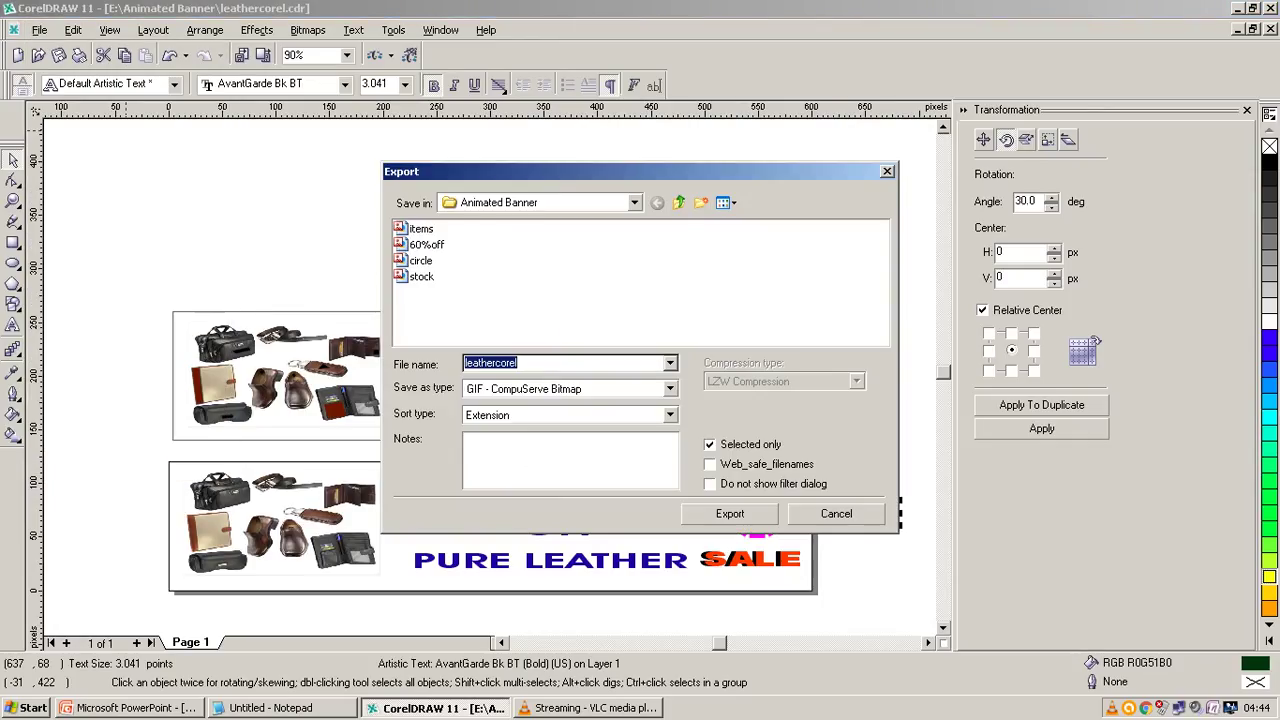
type("hurry")
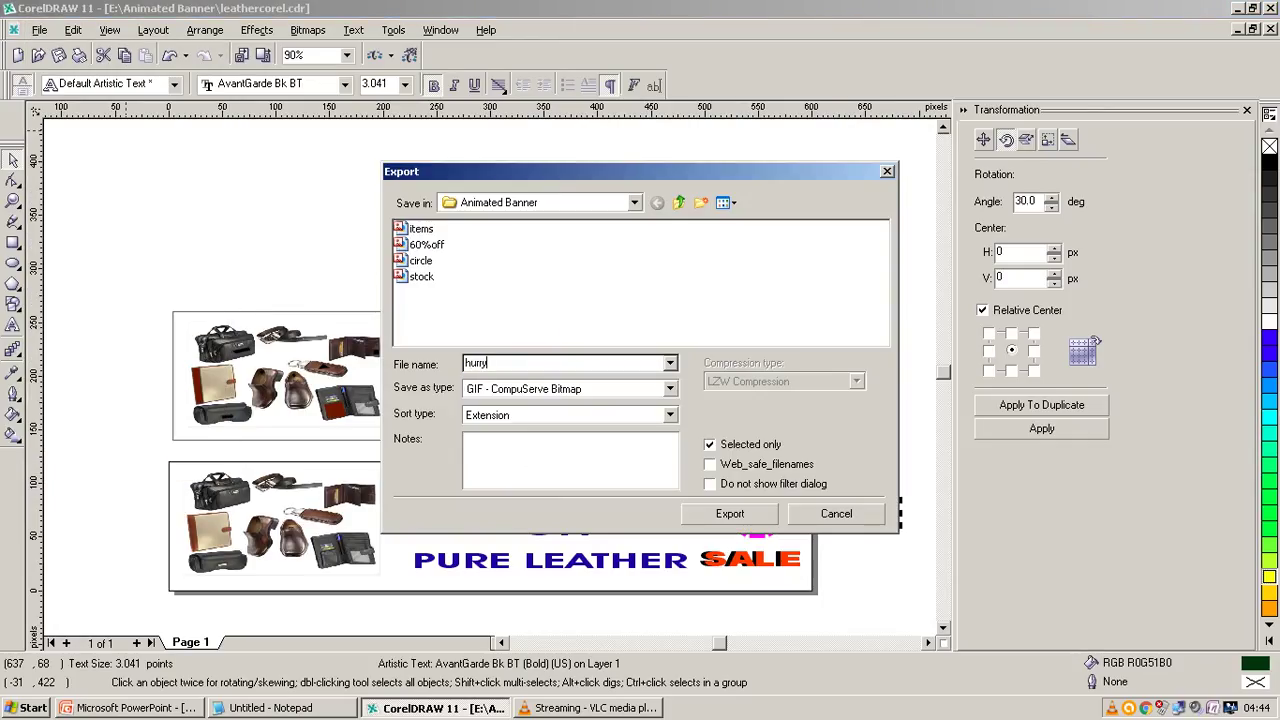
type("up")
key("Return")
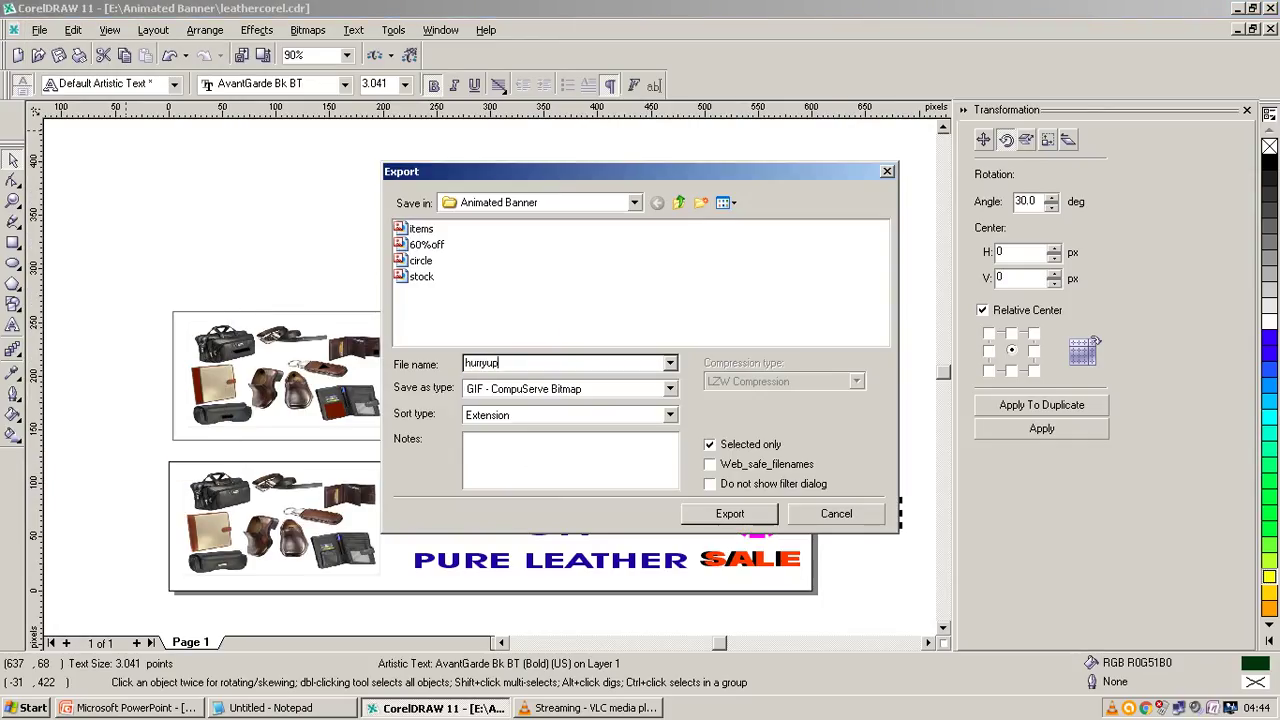
key("Return")
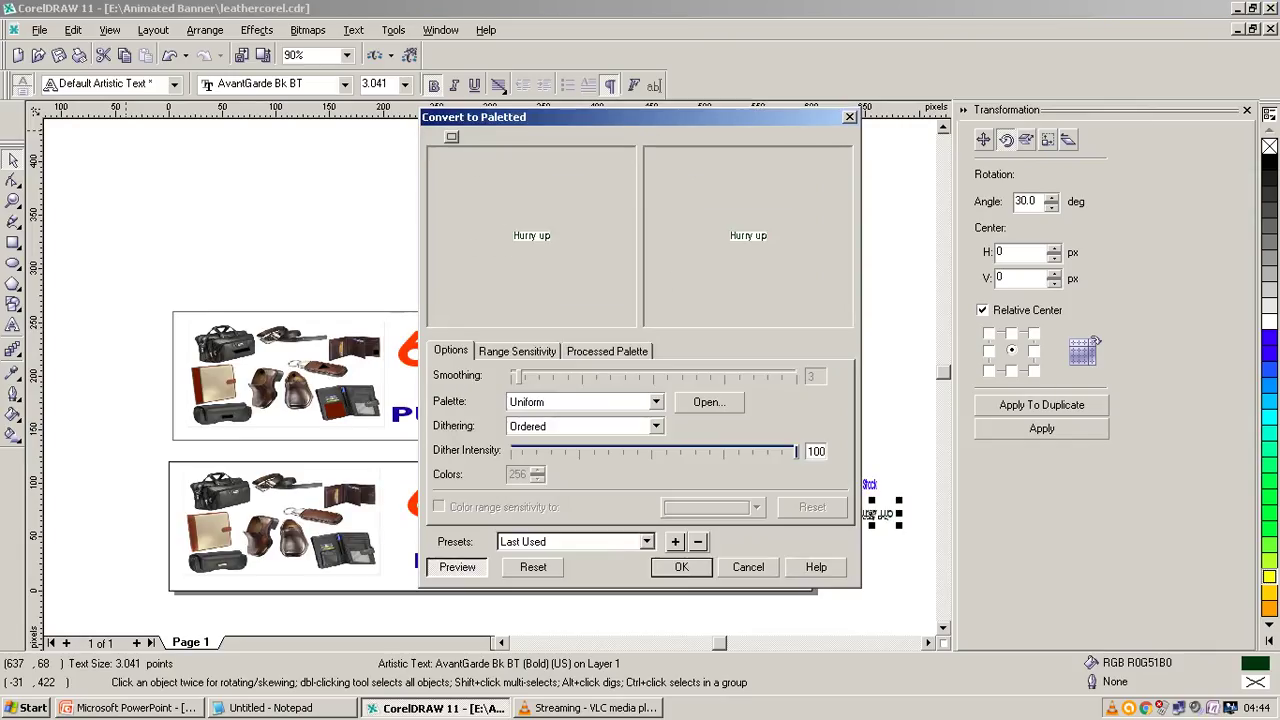
key("Return")
key("Return")
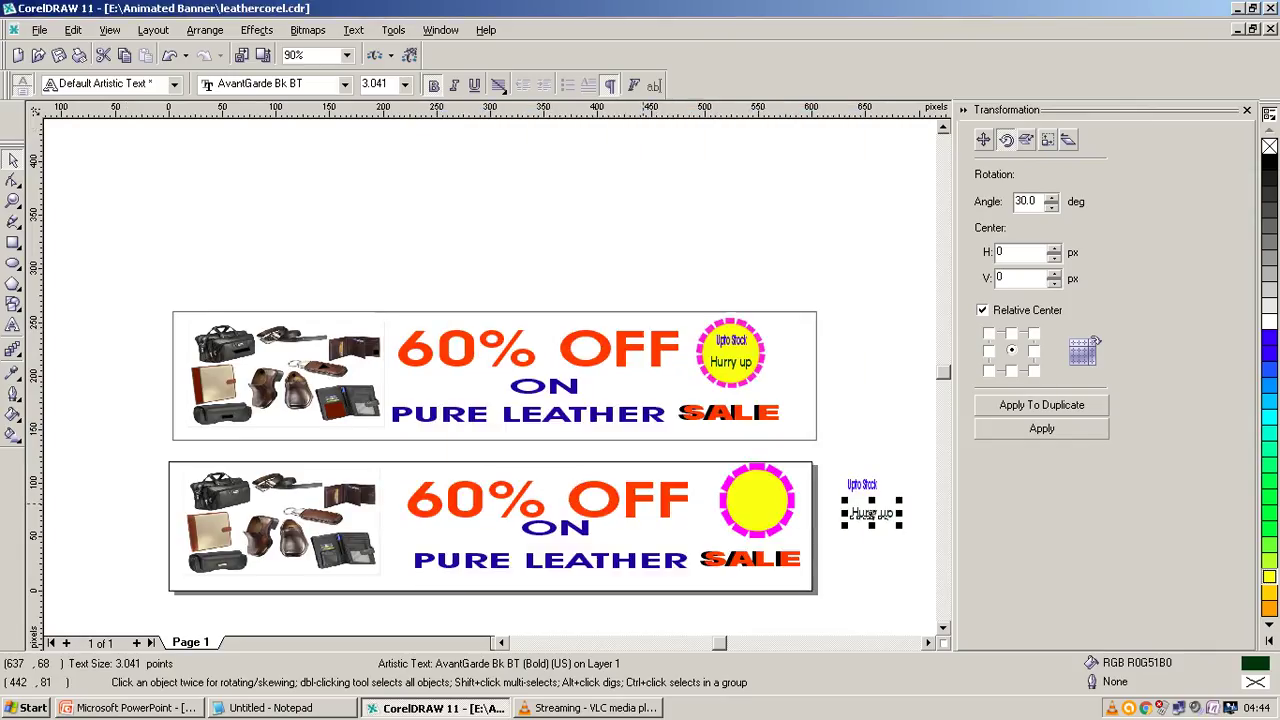
Export the ON text in the lower banner as a GIF named on
left_click(545, 527)
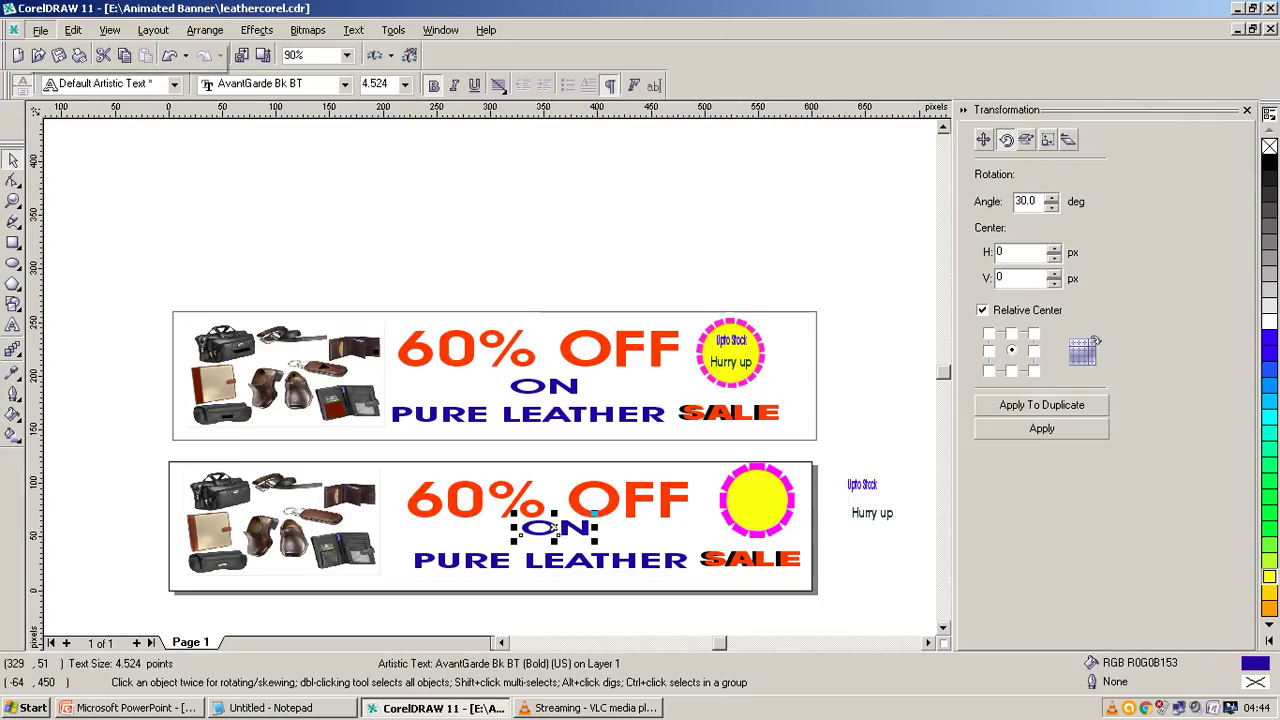
left_click(40, 30)
left_click(70, 209)
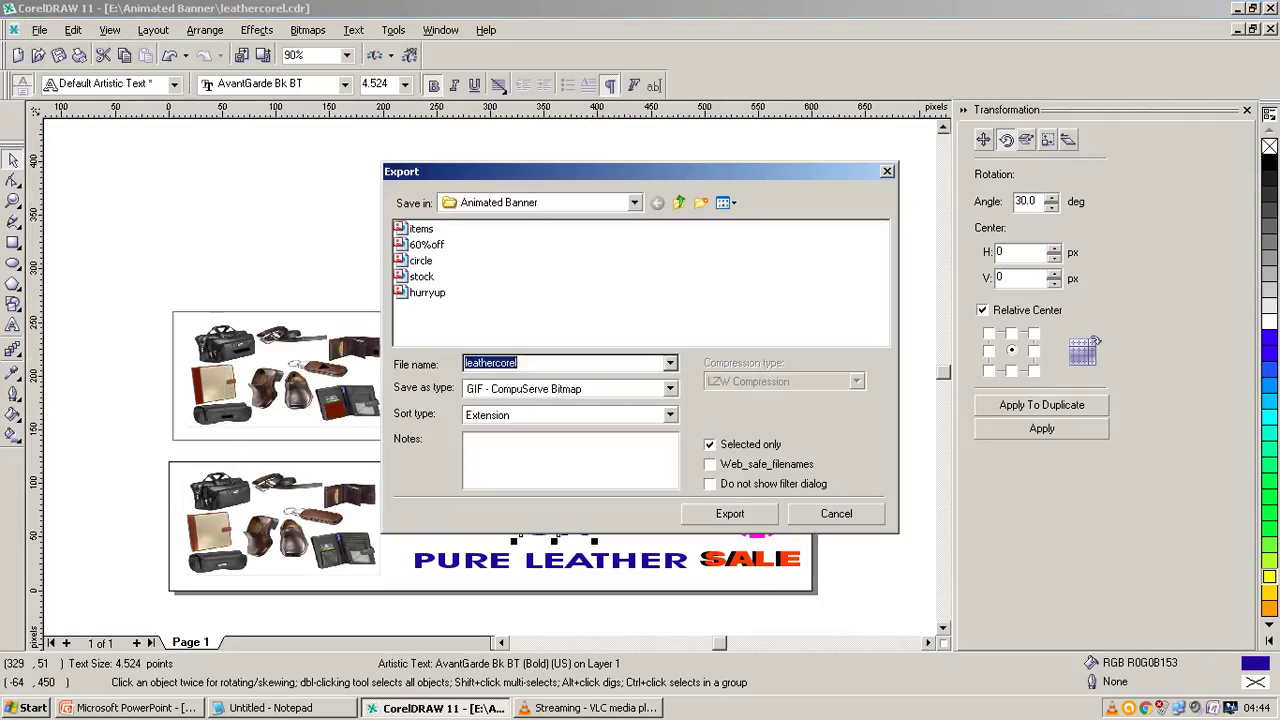
type("on")
key("Return")
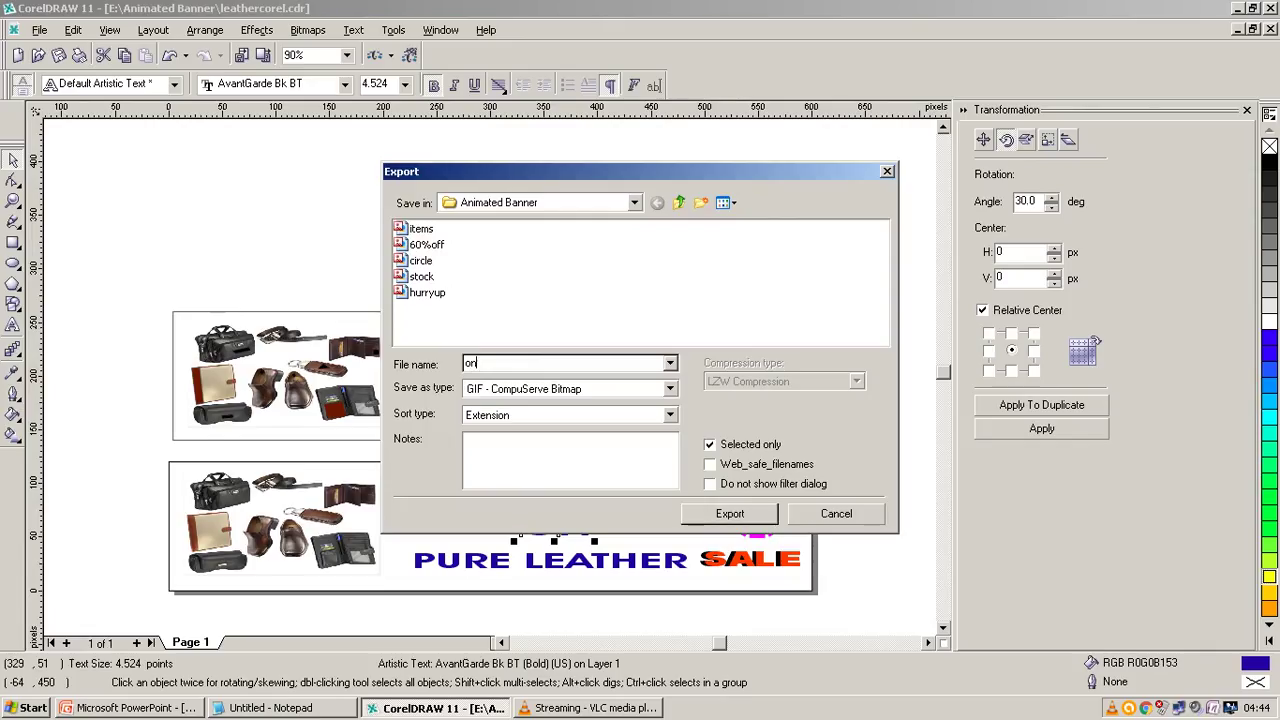
key("Return")
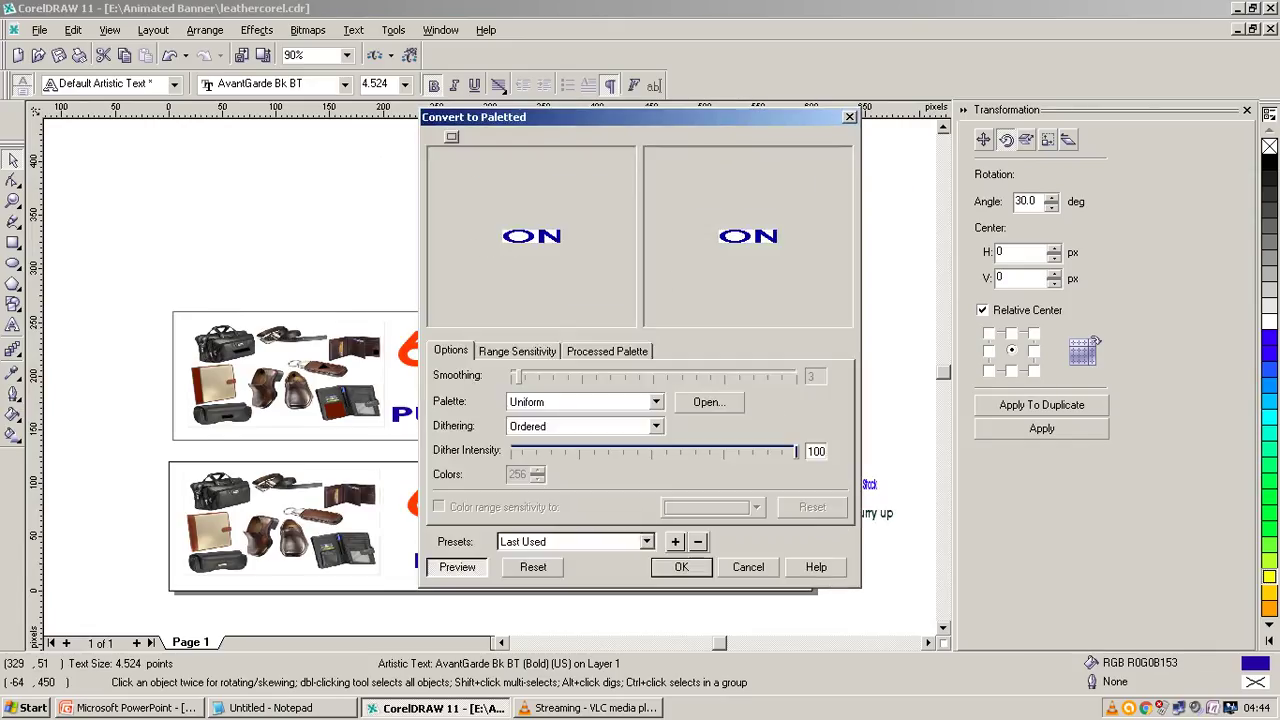
key("Return")
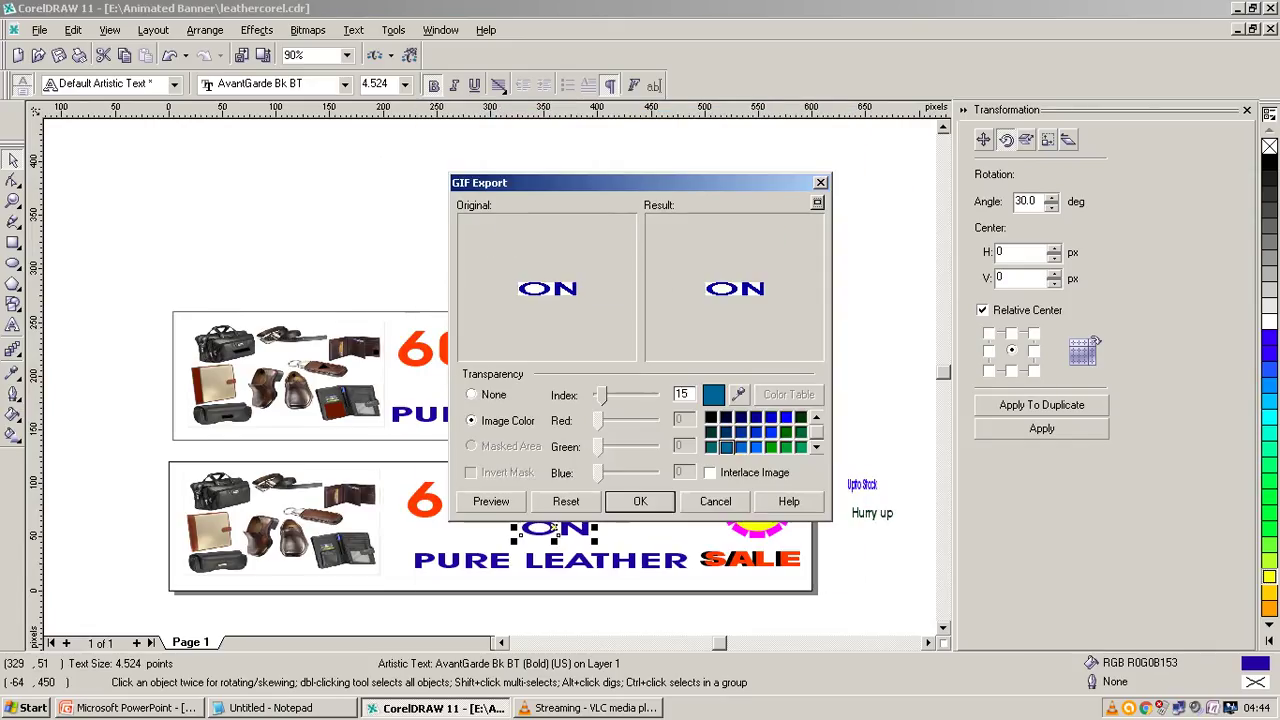
key("Return")
Export the PURE LEATHER text as a GIF named pure leather
left_click(548, 560)
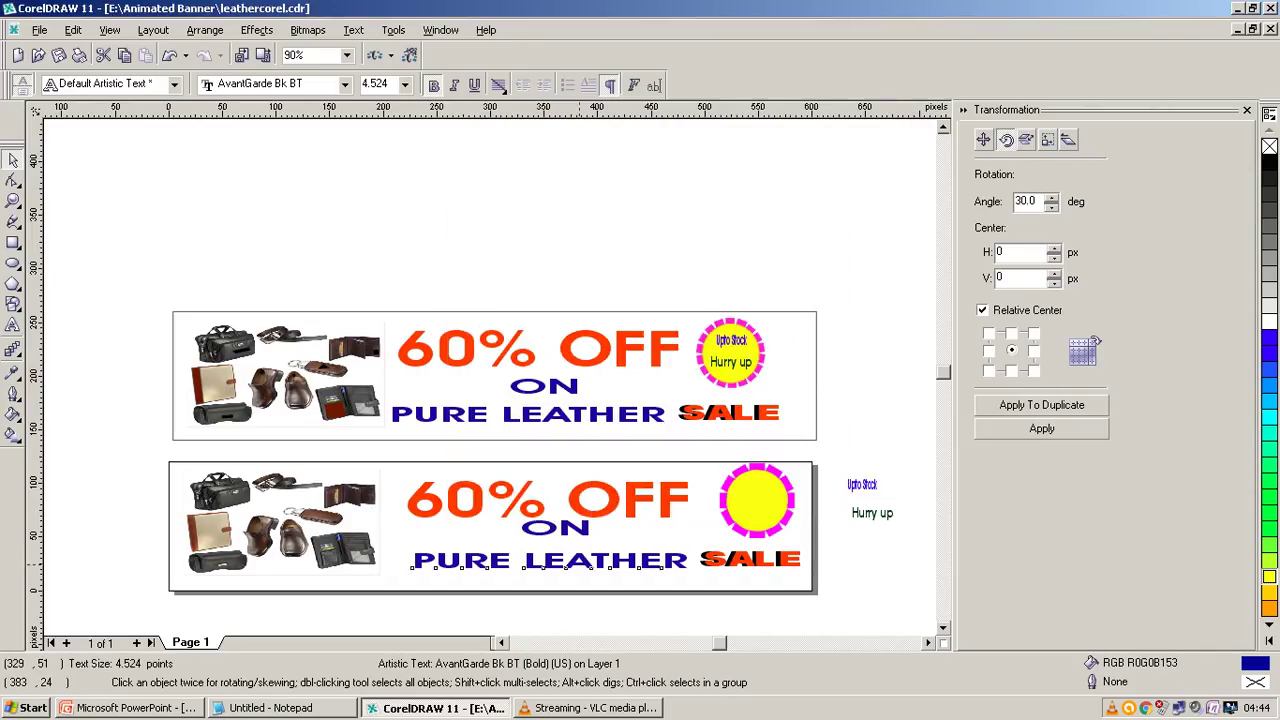
left_click(40, 30)
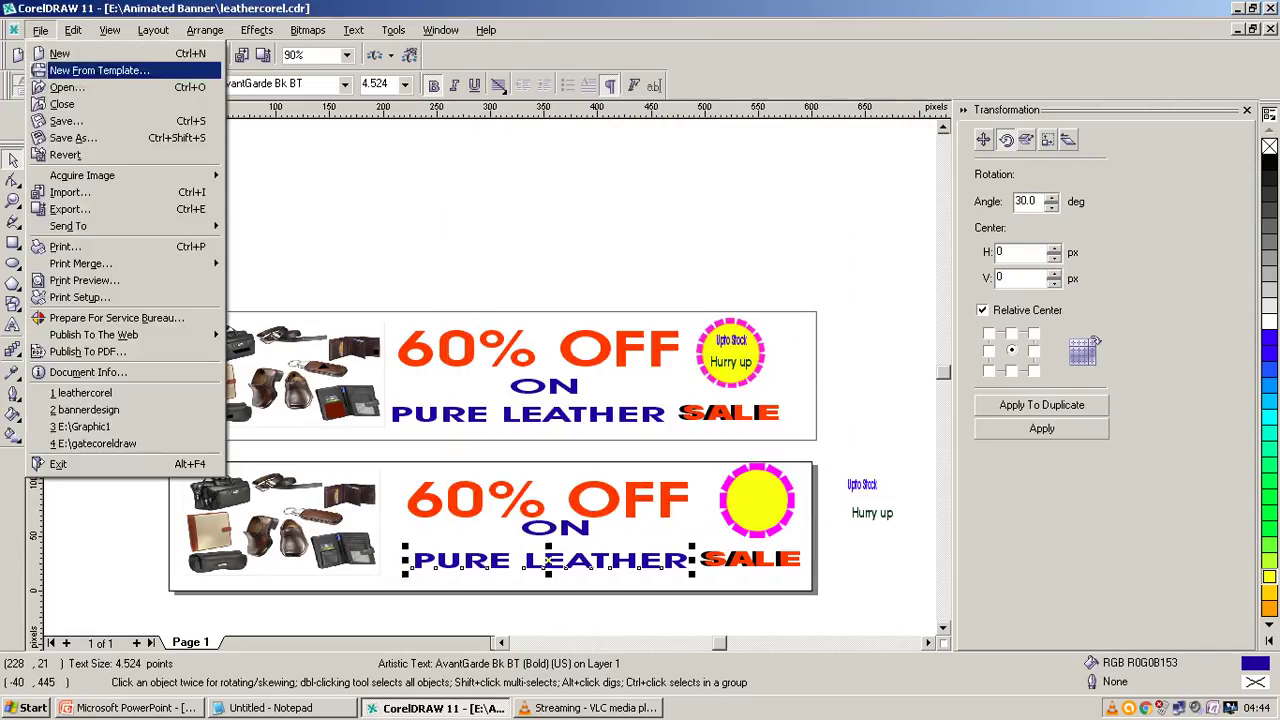
left_click(70, 209)
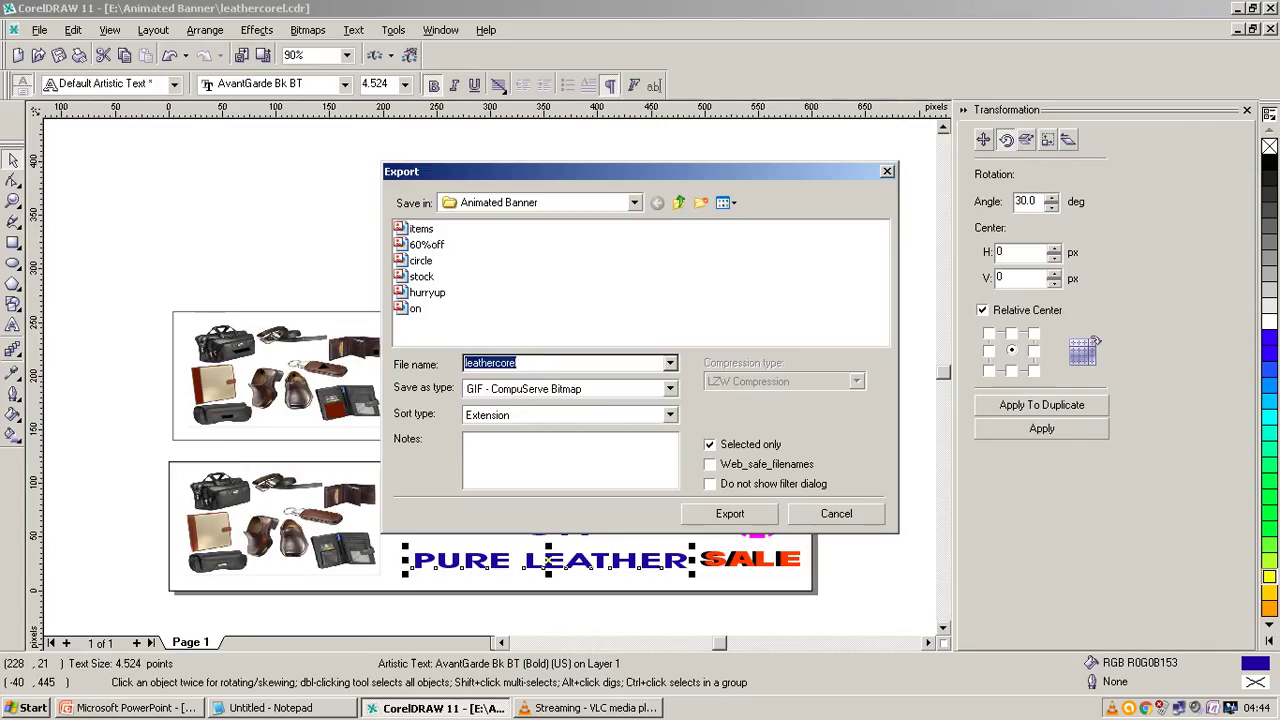
type("pu")
type("re leather")
key("Return")
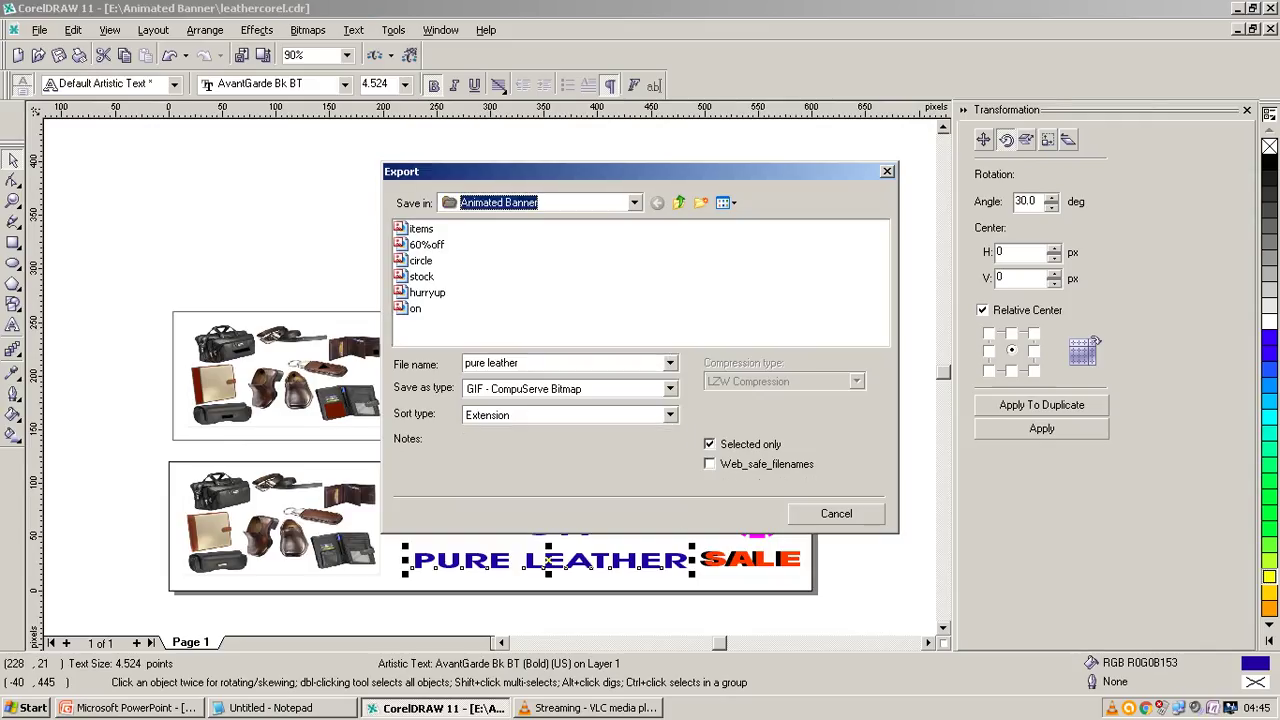
key("Return")
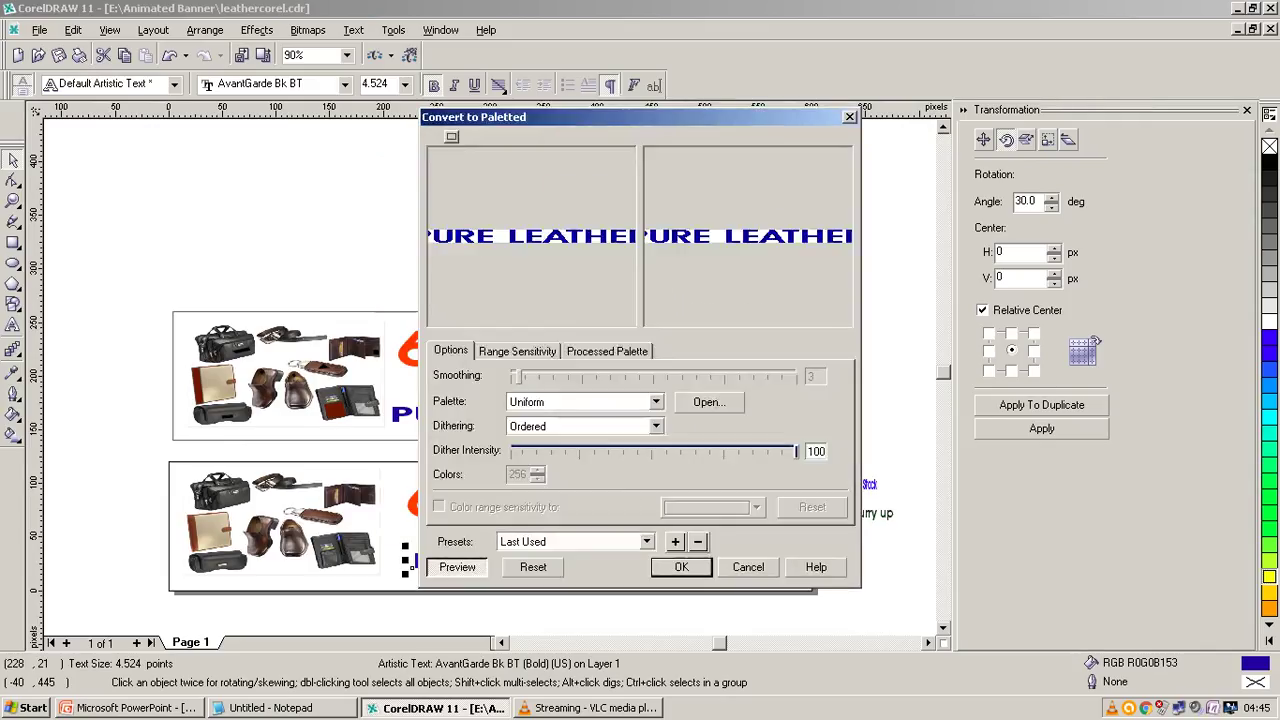
key("Return")
key("Return")
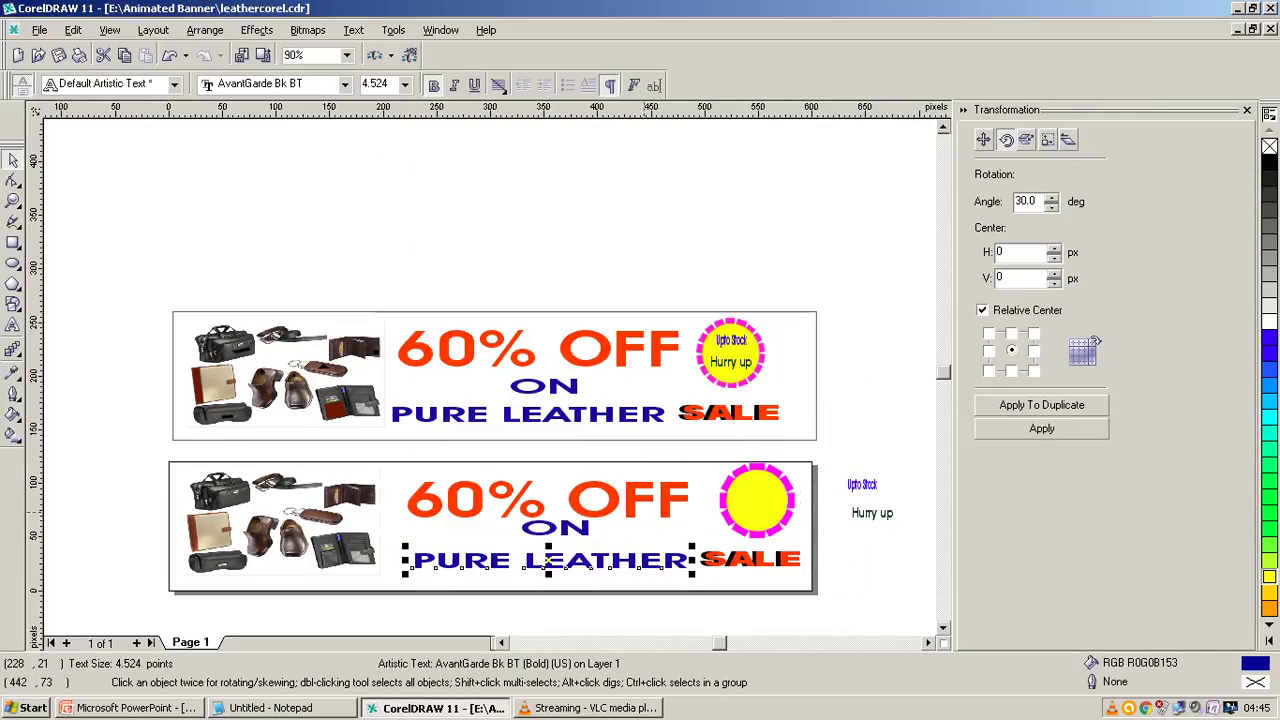
Export the SALE lettering as a GIF named sale, then bring Notepad forward
left_click(737, 562)
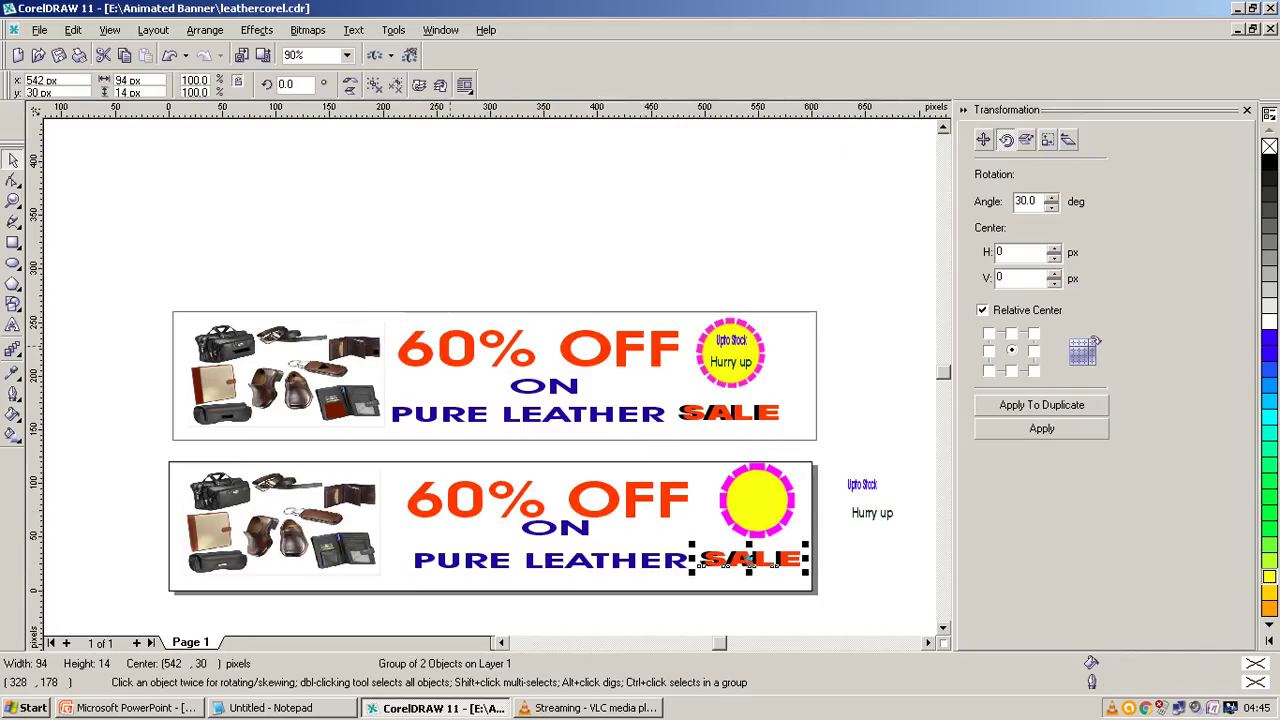
left_click(40, 30)
mouse_move(81, 263)
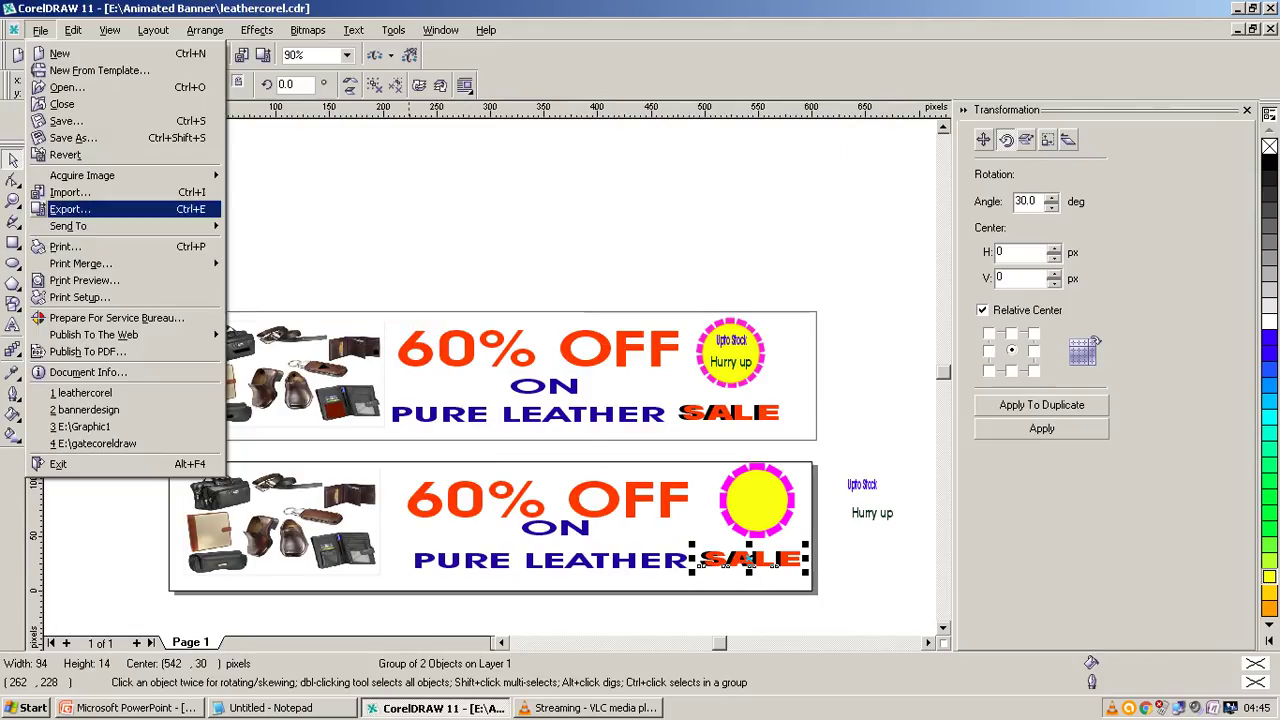
left_click(70, 209)
type("sale")
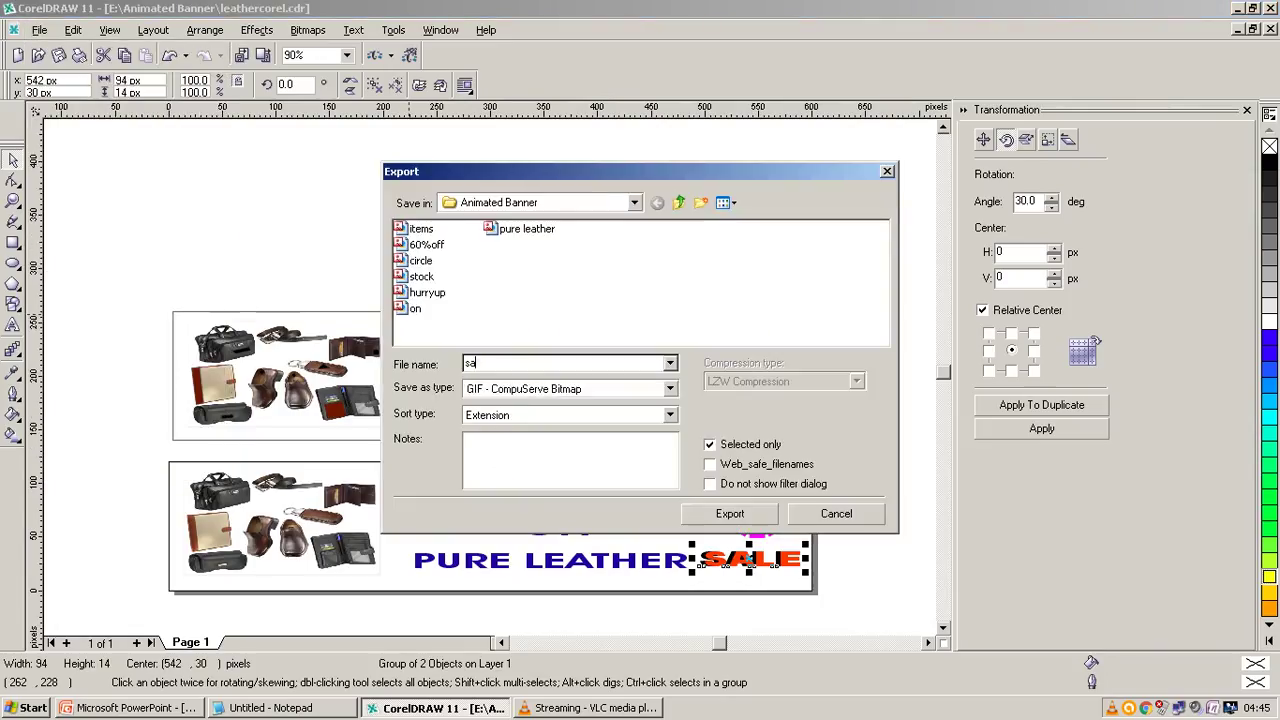
key("Return")
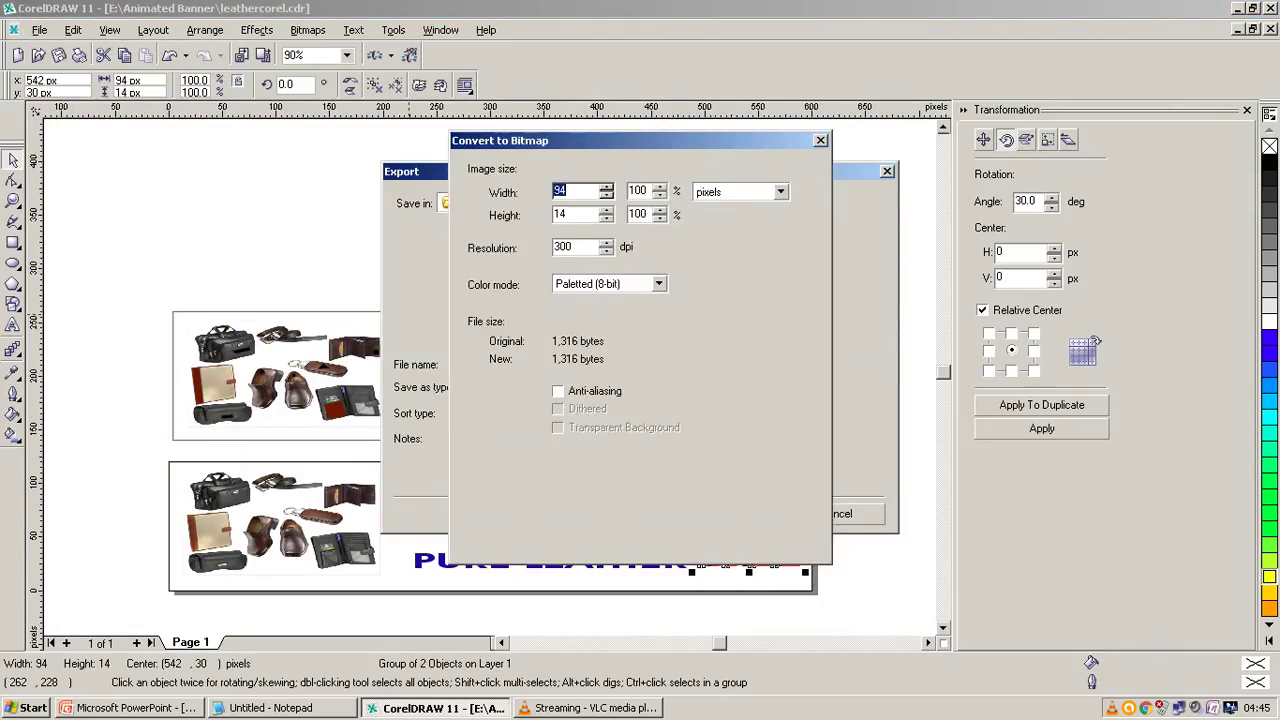
key("Return")
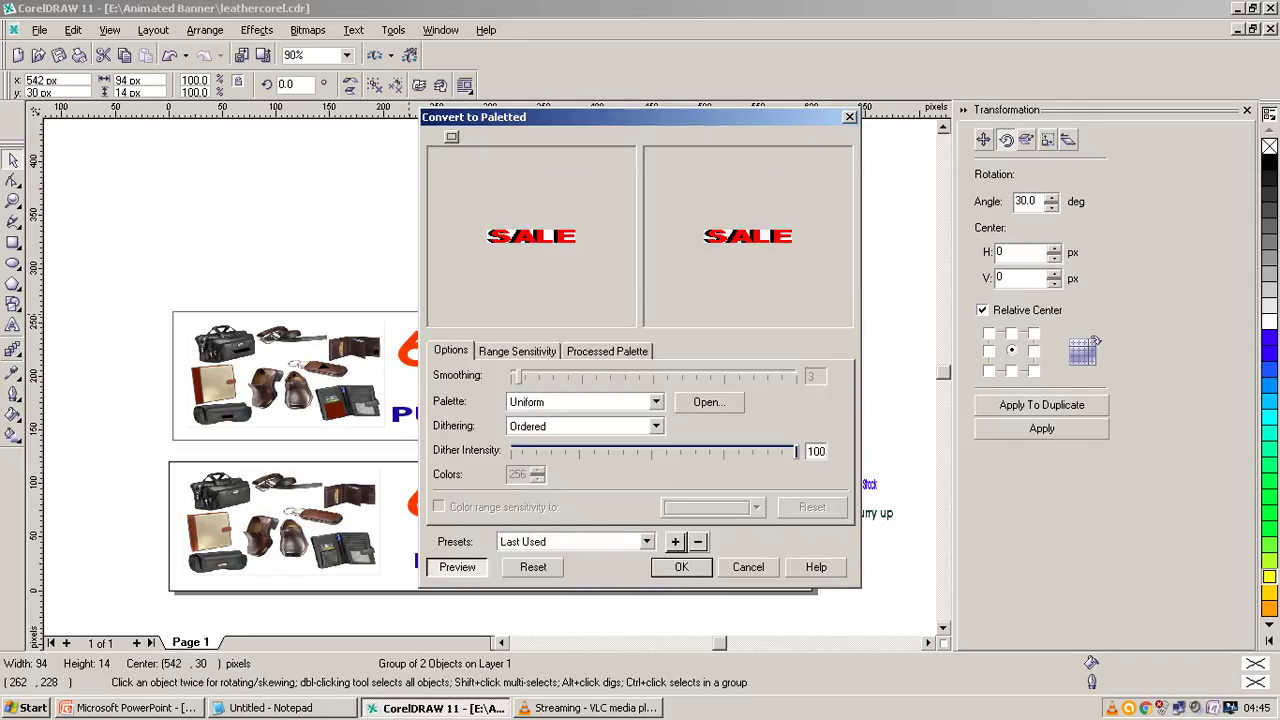
key("Return")
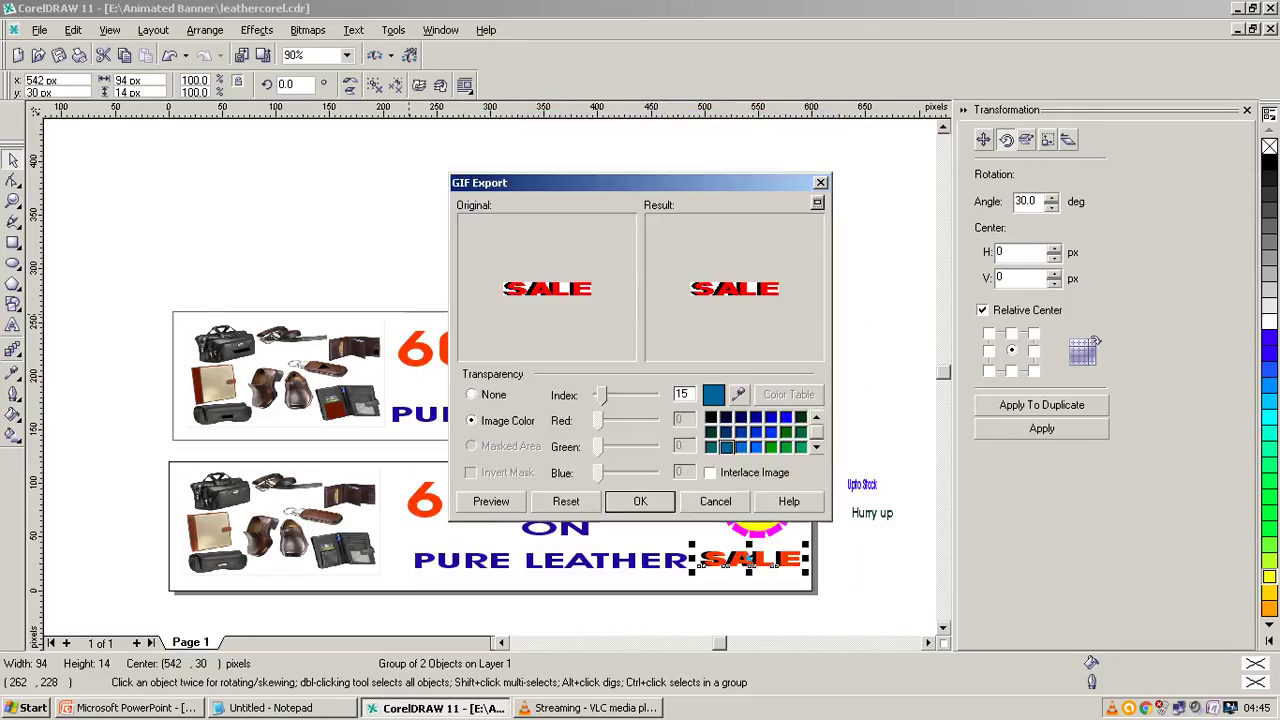
left_click(645, 502)
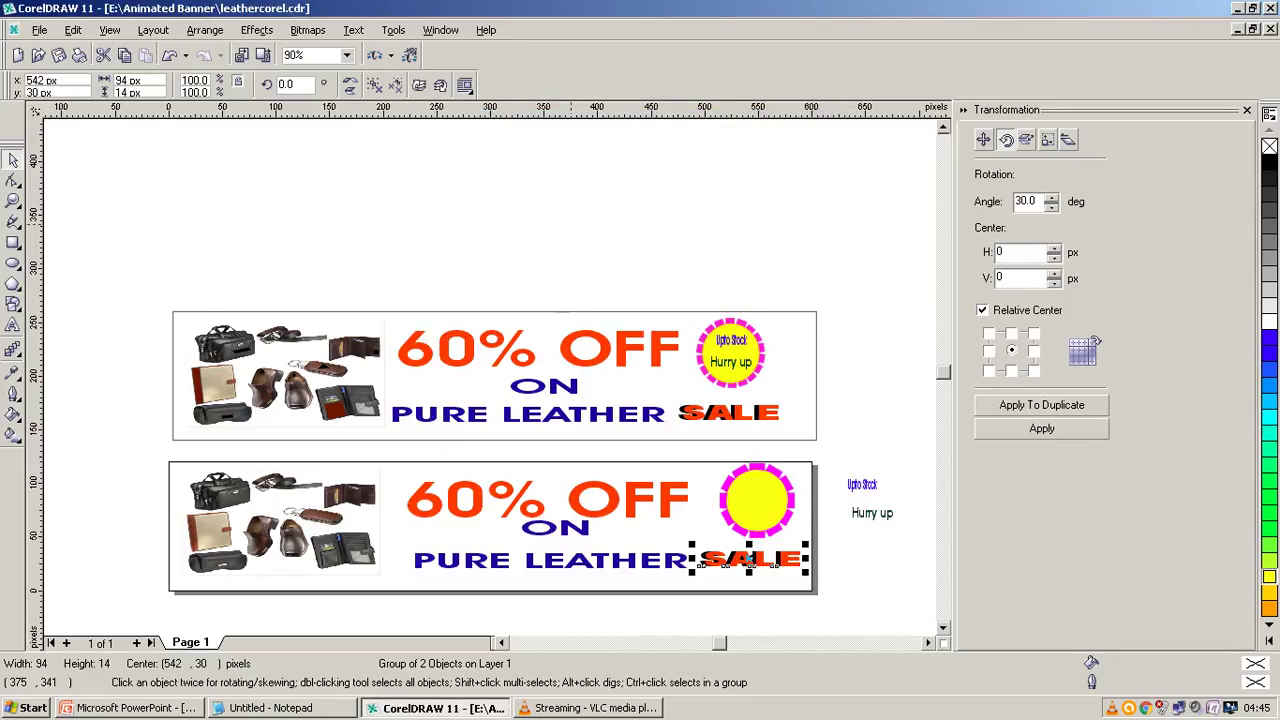
key("Escape")
scroll(428, 452, "down", 2)
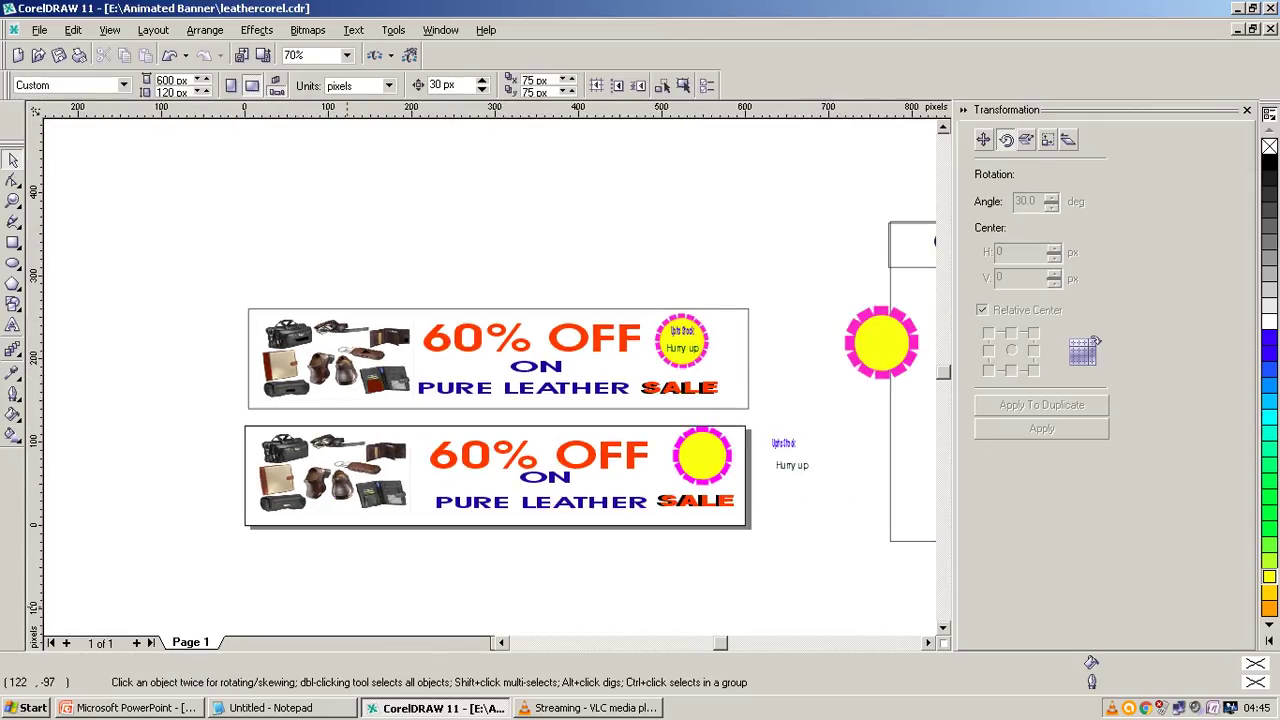
key("alt+Tab")
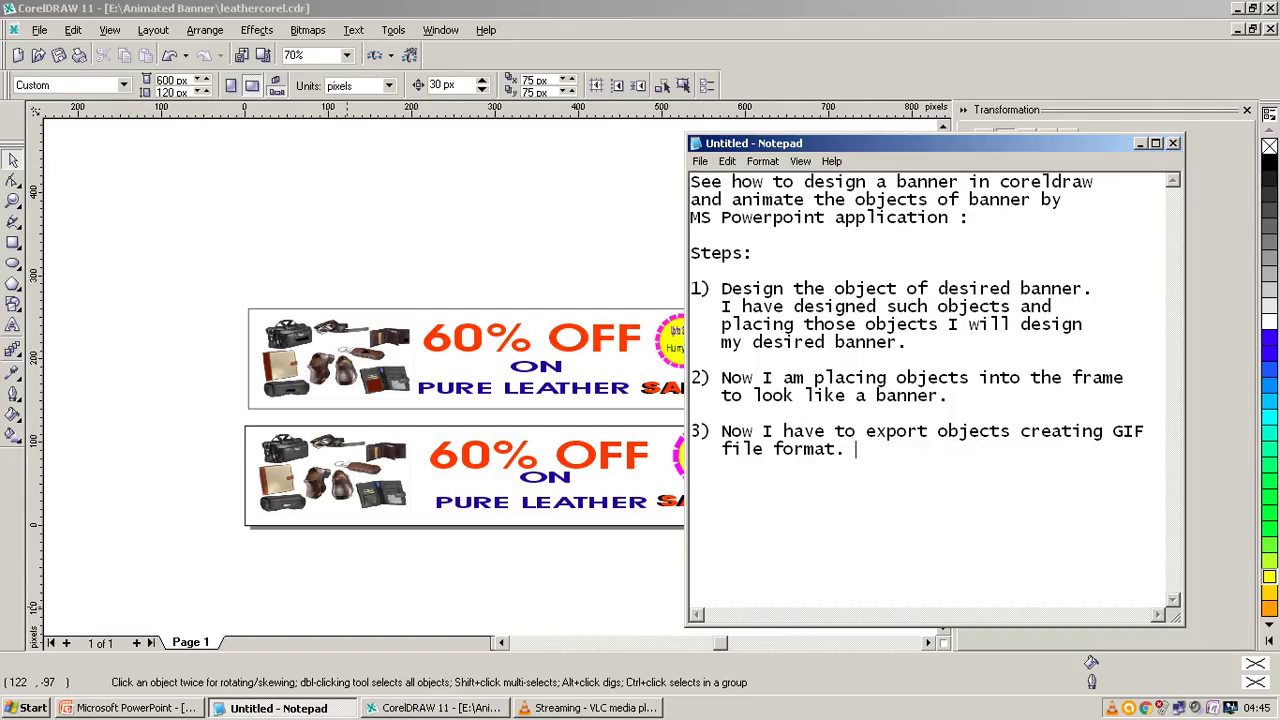
Note under step 3 that texts were exported to keep font and style, not written in PowerPoint
type("Text")
type("canbe w")
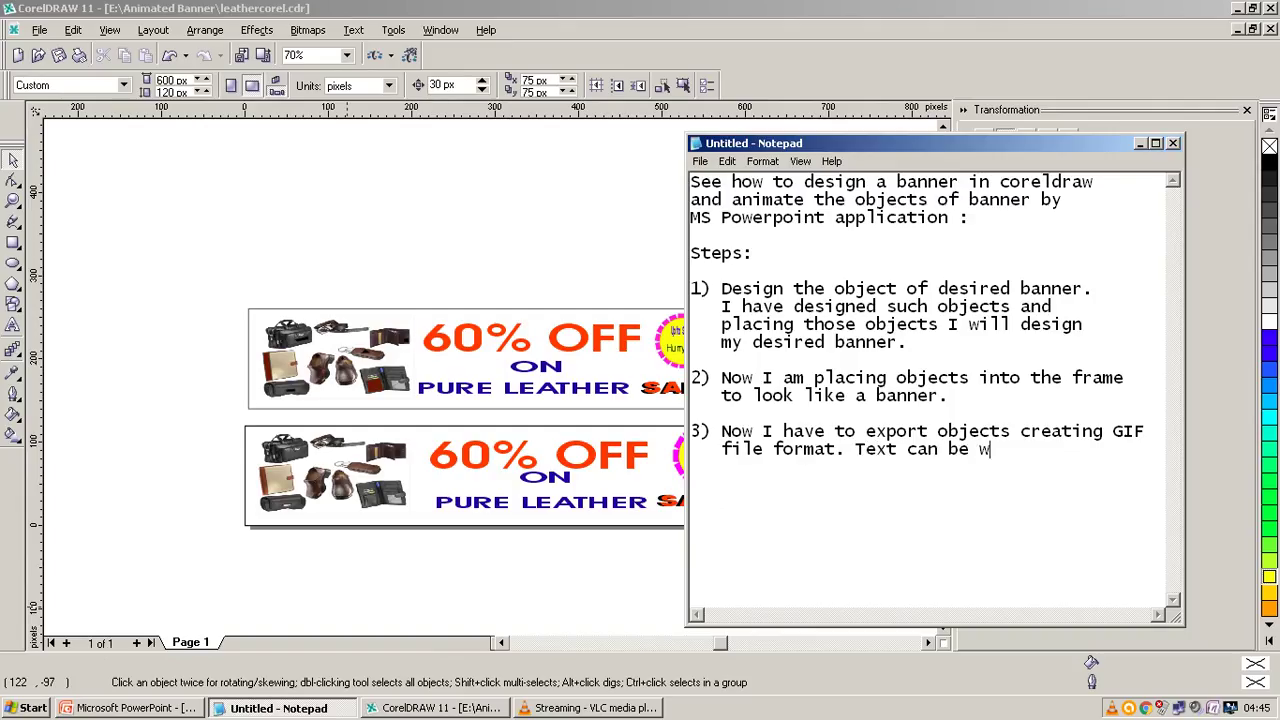
type("ritten i")
type("n Power")
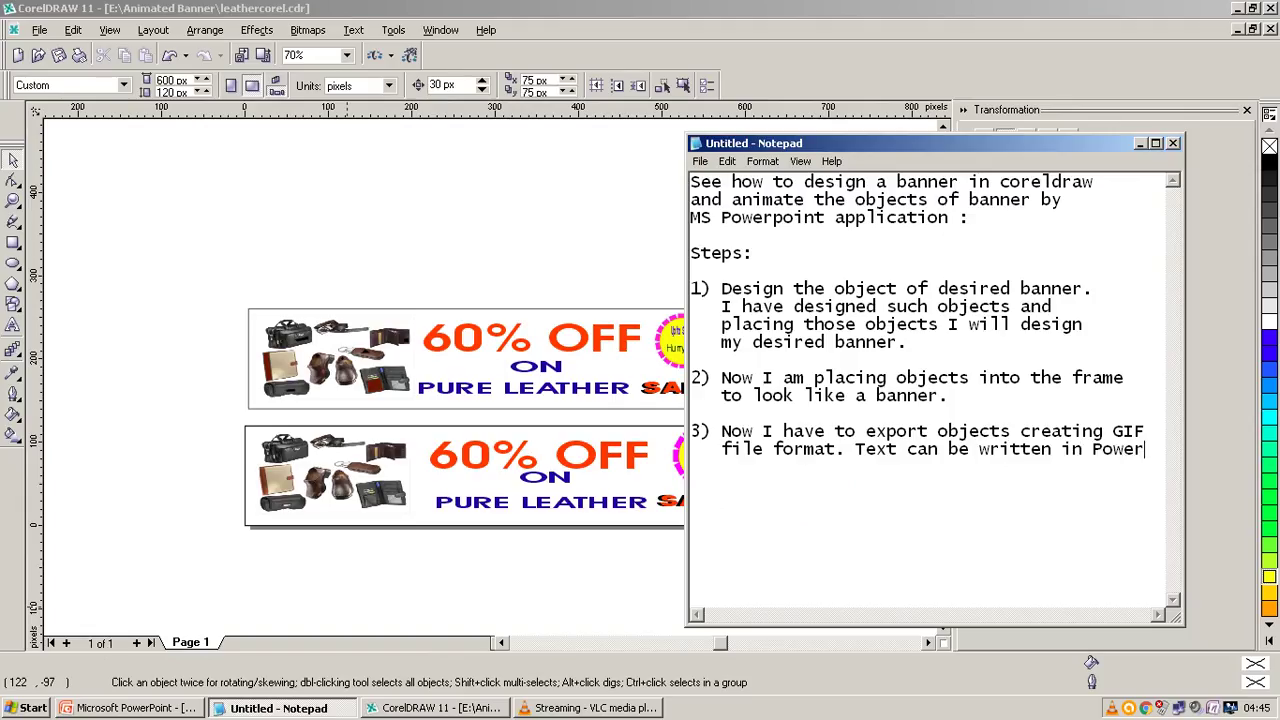
type("poin")
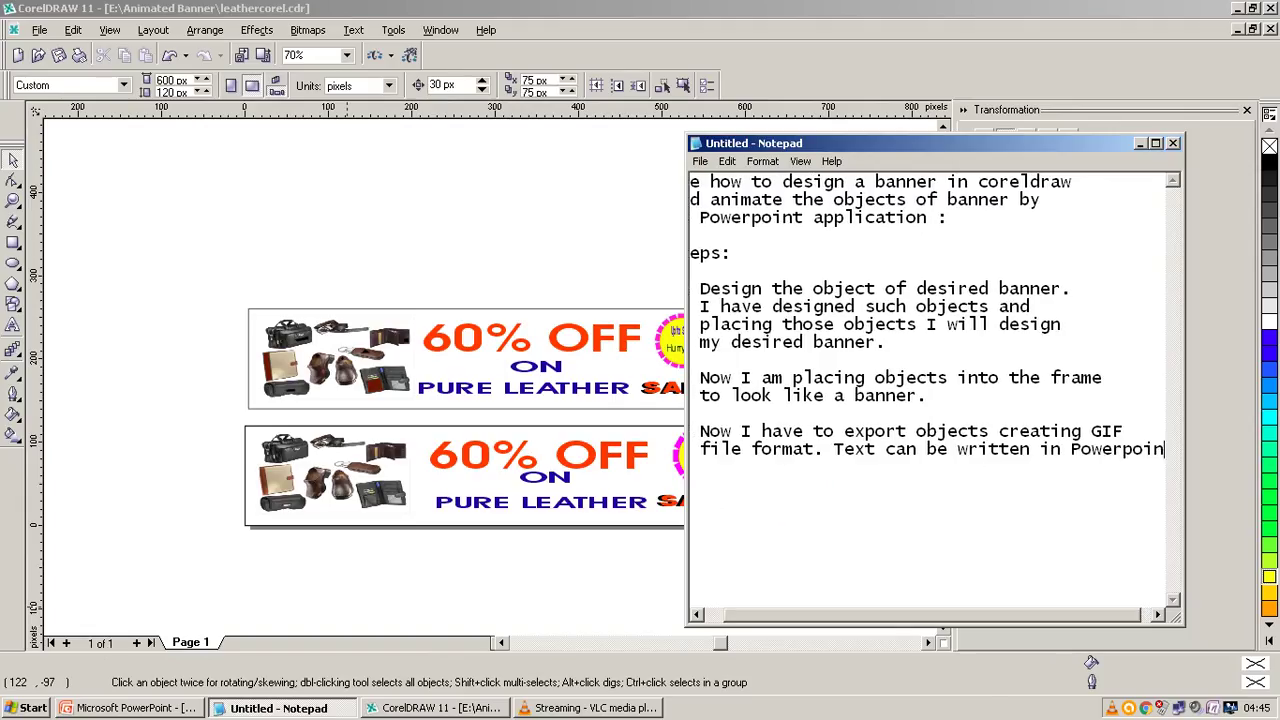
type("t")
key("Return")
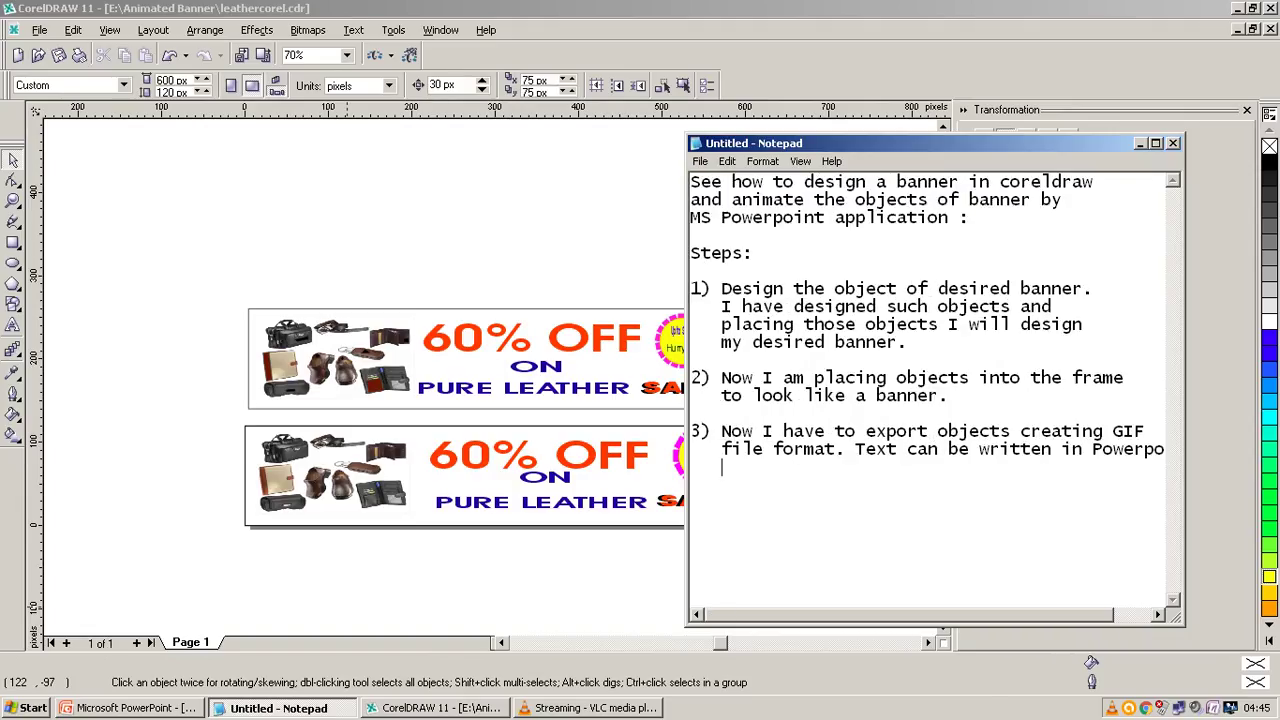
type("appl")
type("ication. ")
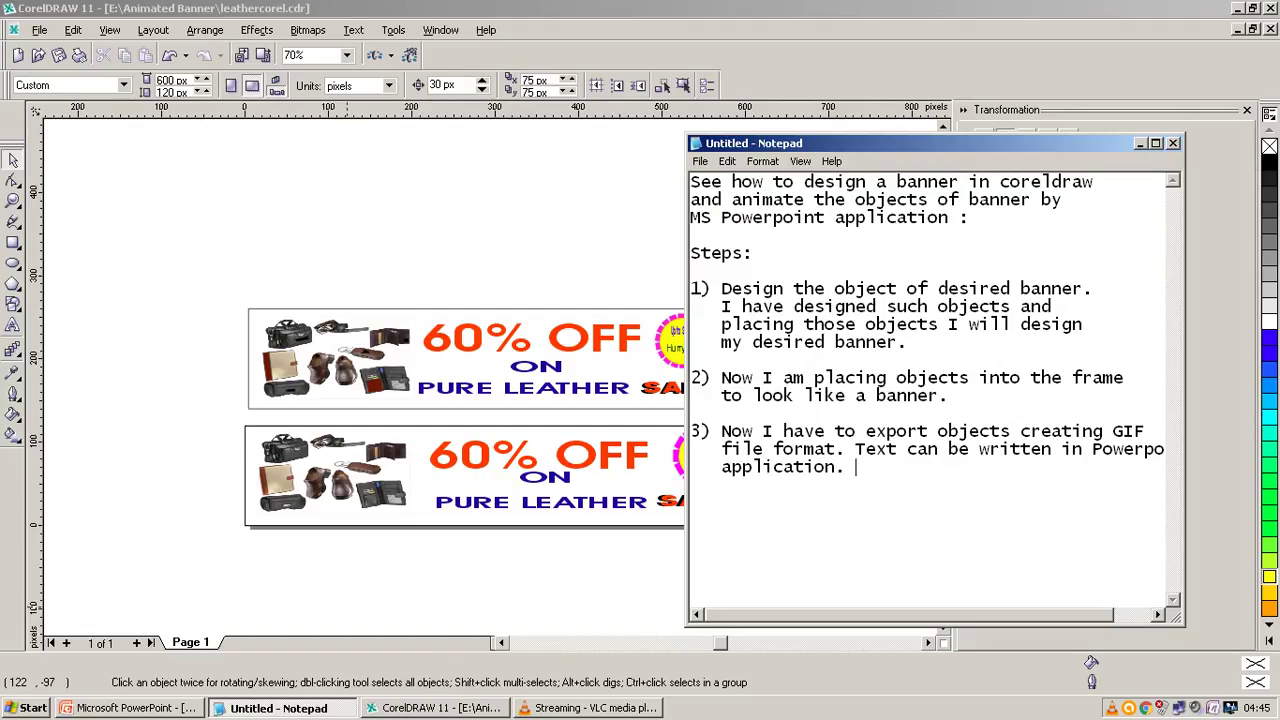
type("But")
type(" to ")
type("re")
type("tain the ")
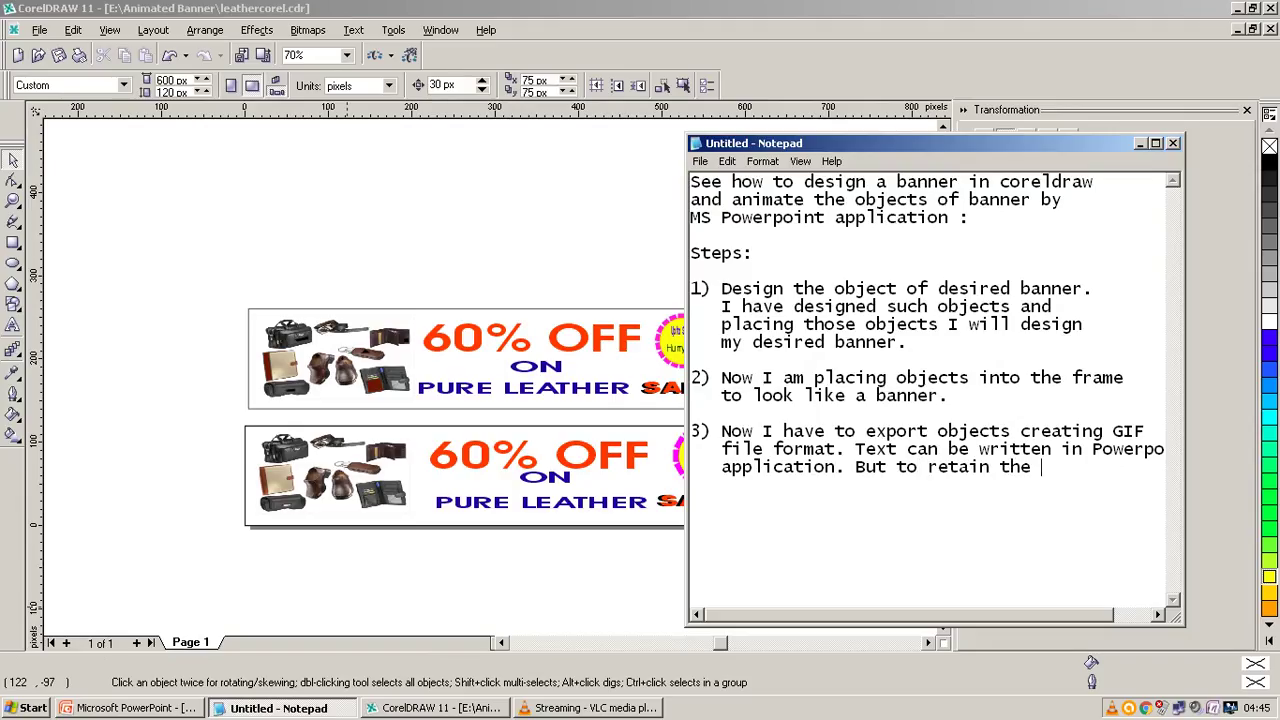
type("same f")
type("ont")
key("Return")
type("and s")
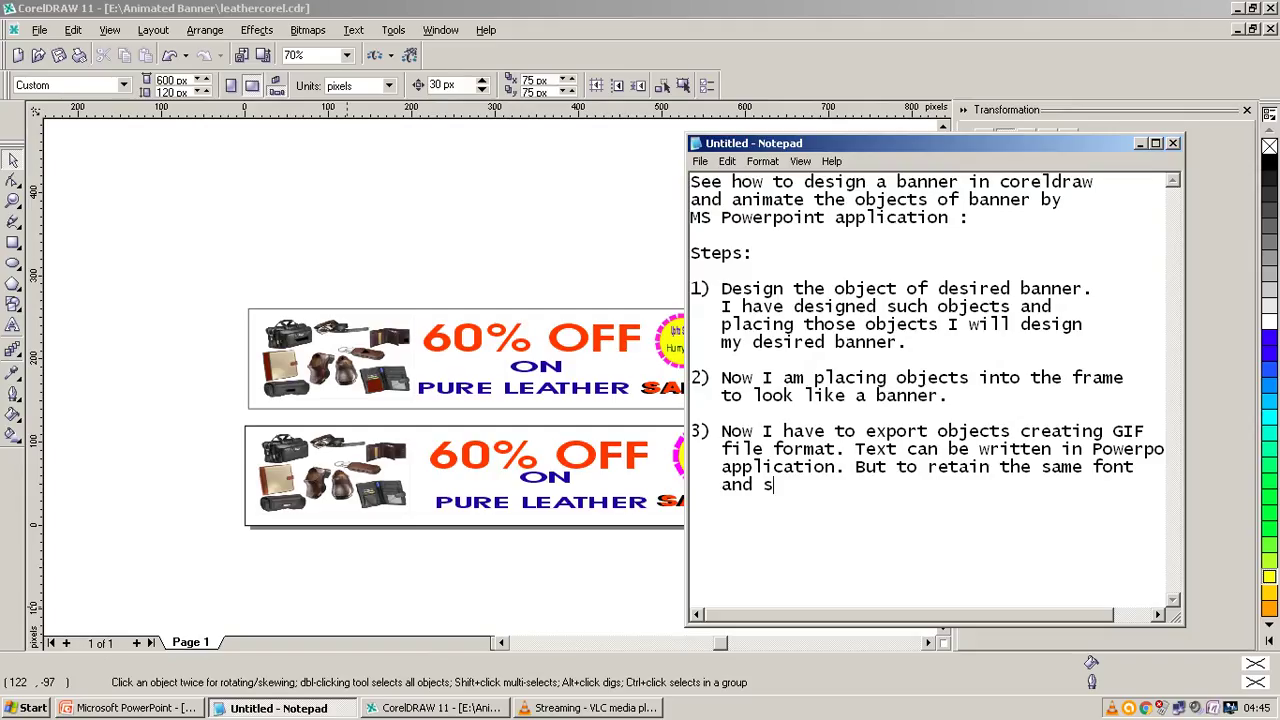
type("tyle I")
type(" just ")
type("expor")
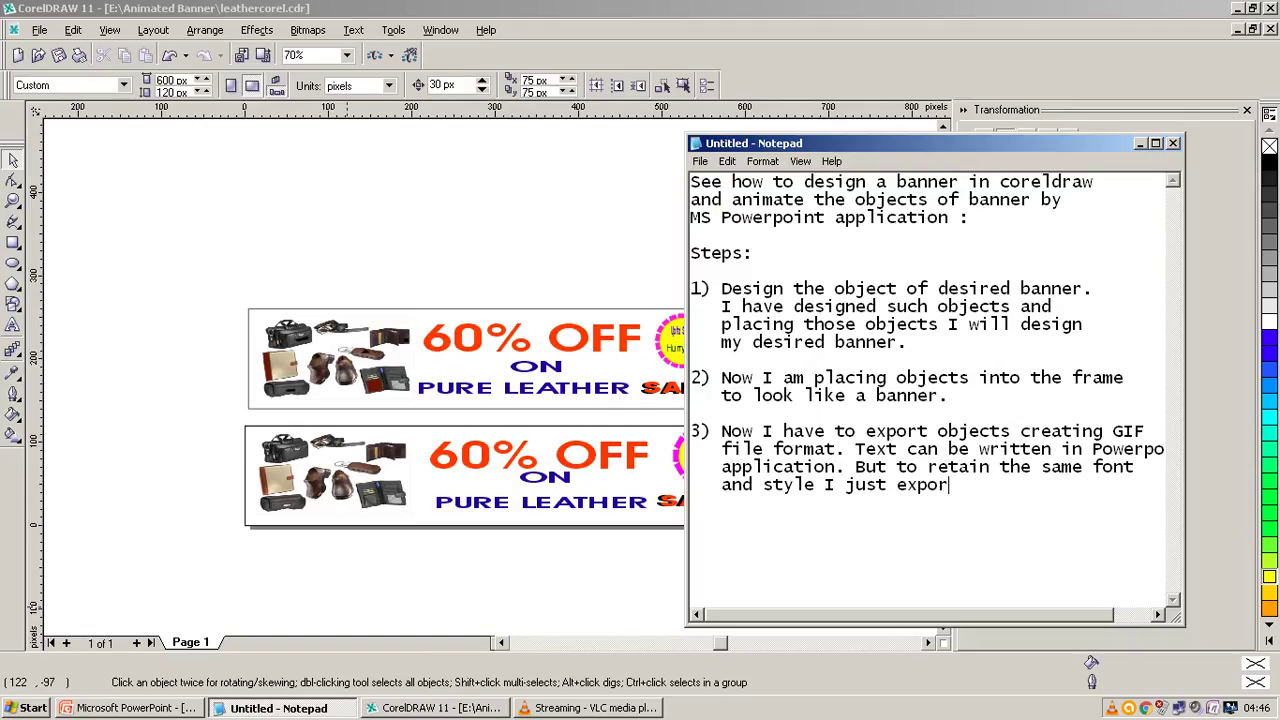
type("ted the te")
type("xts al")
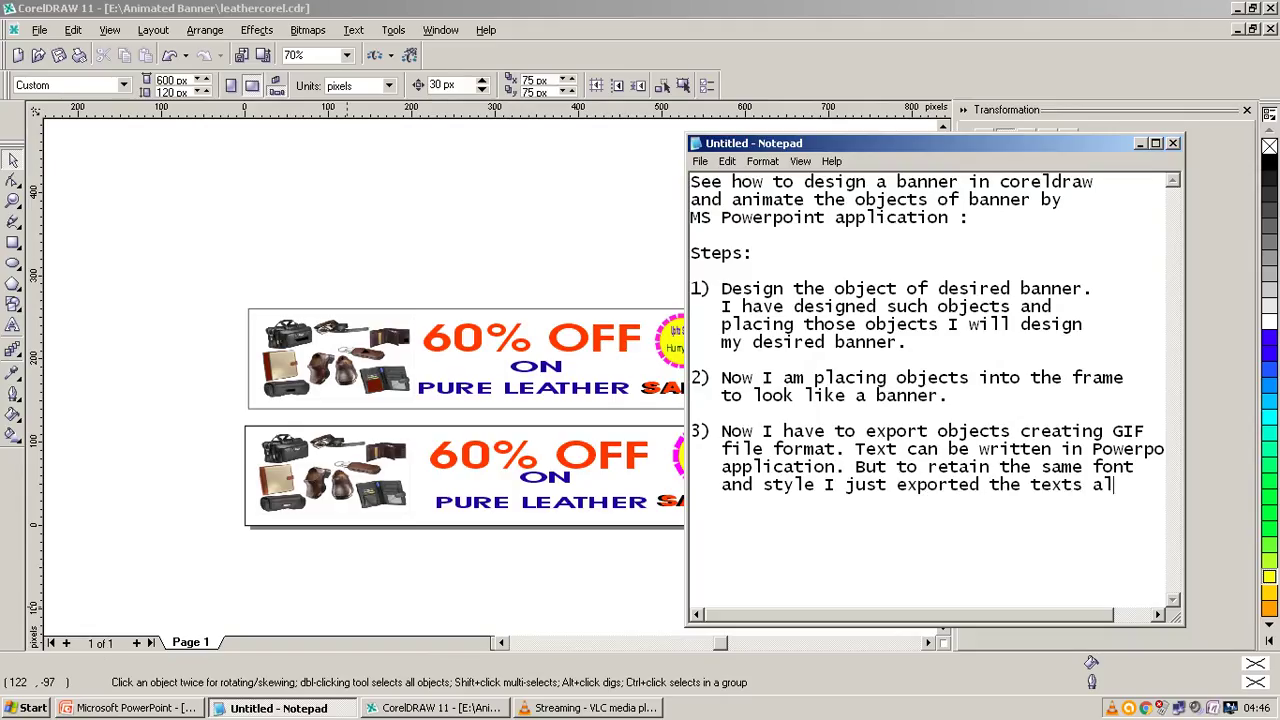
type("so.")
key("Return")
key("Return")
key("alt+Tab")
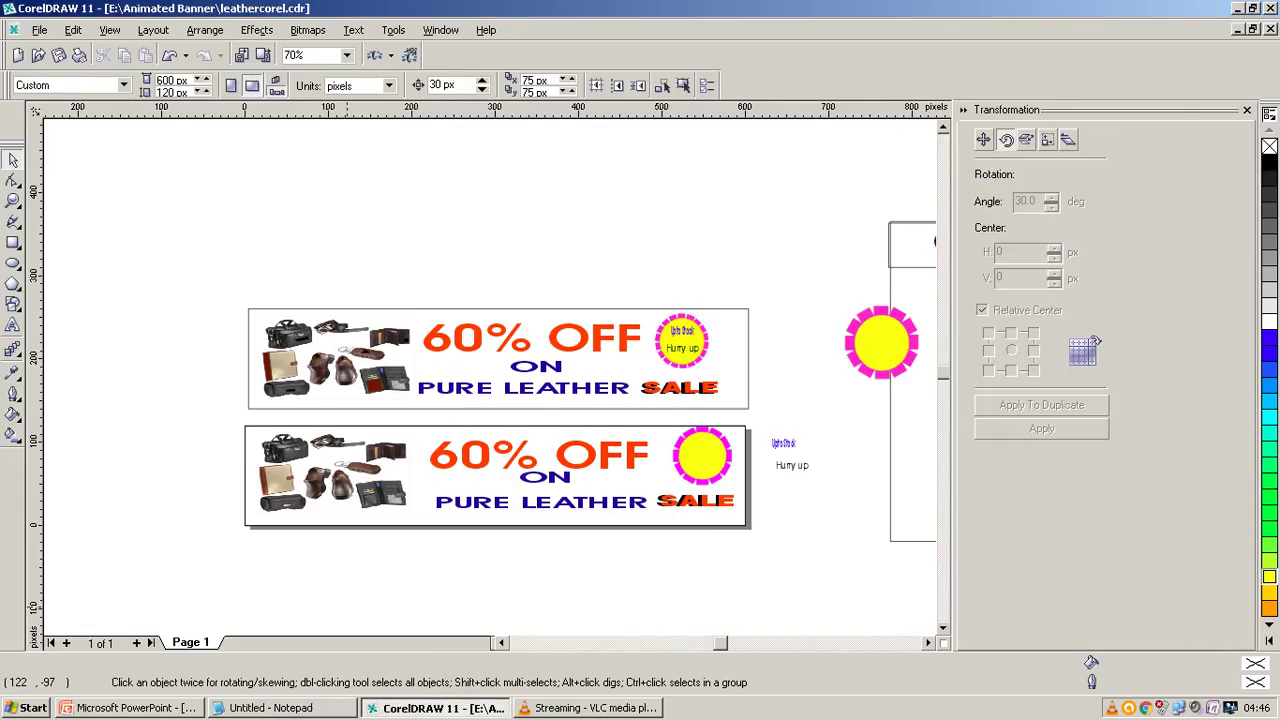
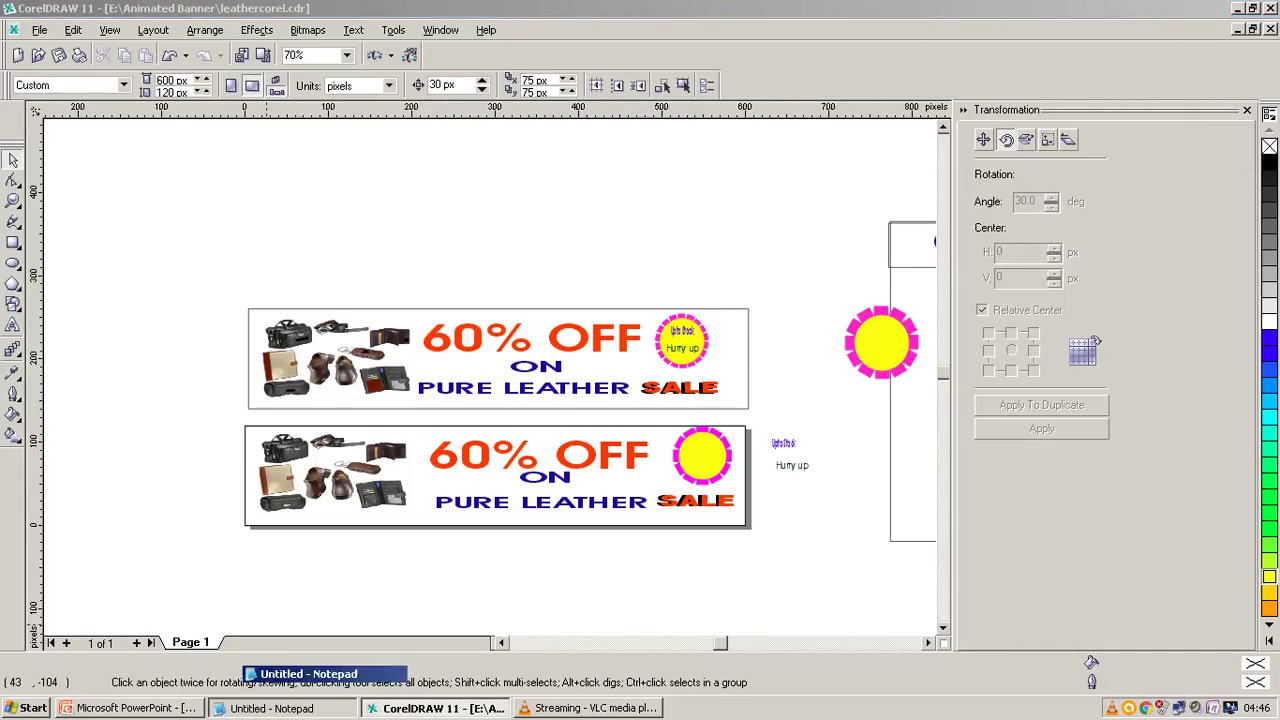
Start step 4 in Notepad: '4 Now open the MS Powerpoint application' and 'insert the exported objects and'
left_click(270, 707)
key("BackSpace")
key("BackSpace")
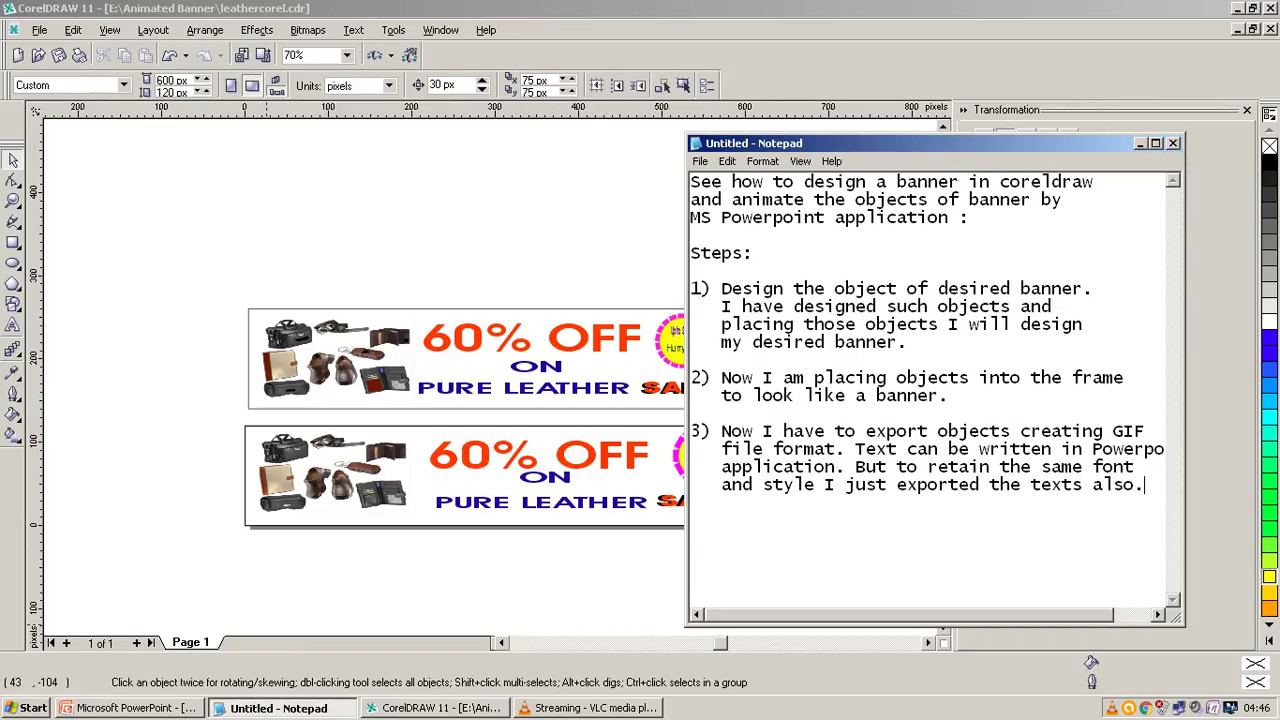
key("Return")
type("4")
type(") Now o")
type("pen the ")
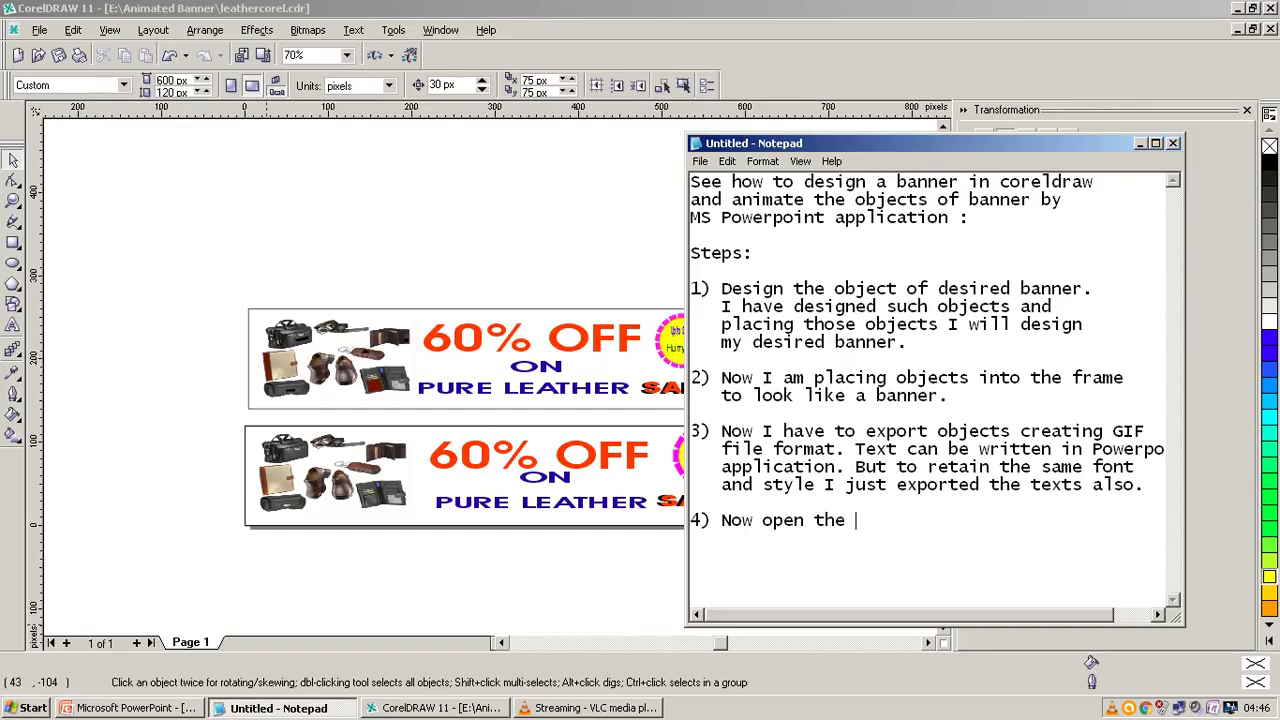
type("MS ")
type("Powe")
type("rp")
type("oint app")
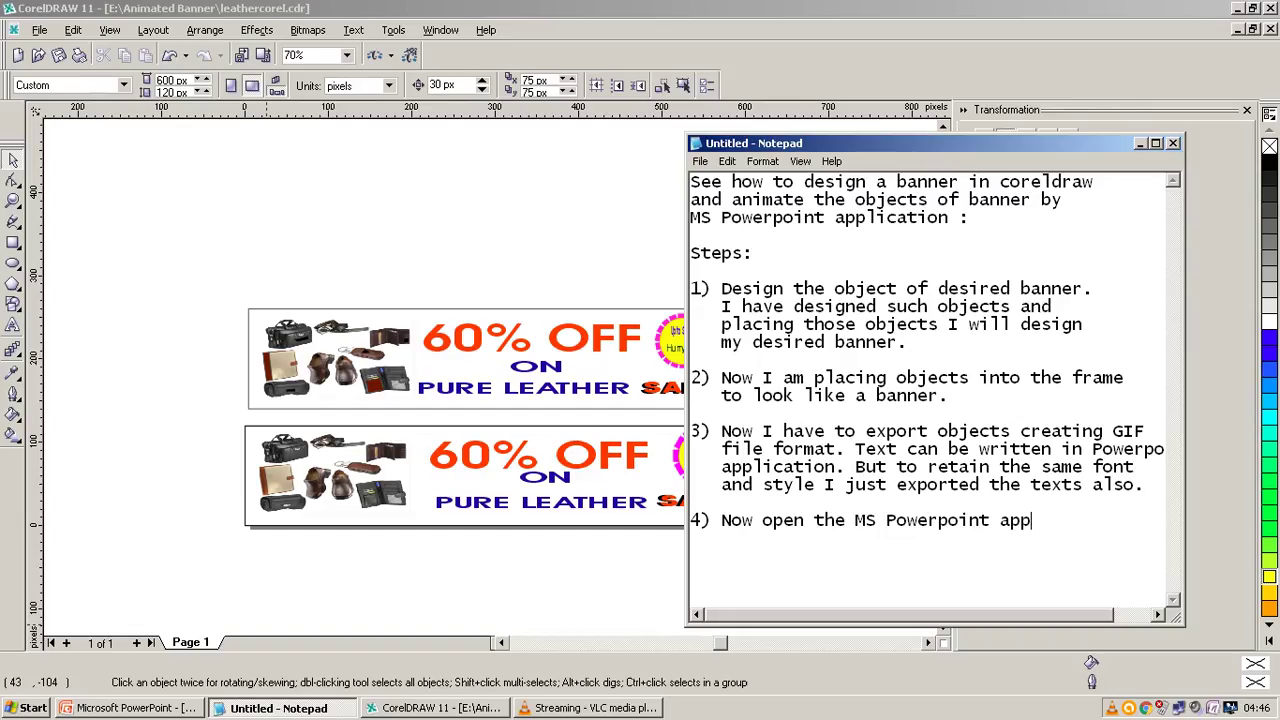
type("lication")
key("Return")
type("and inse")
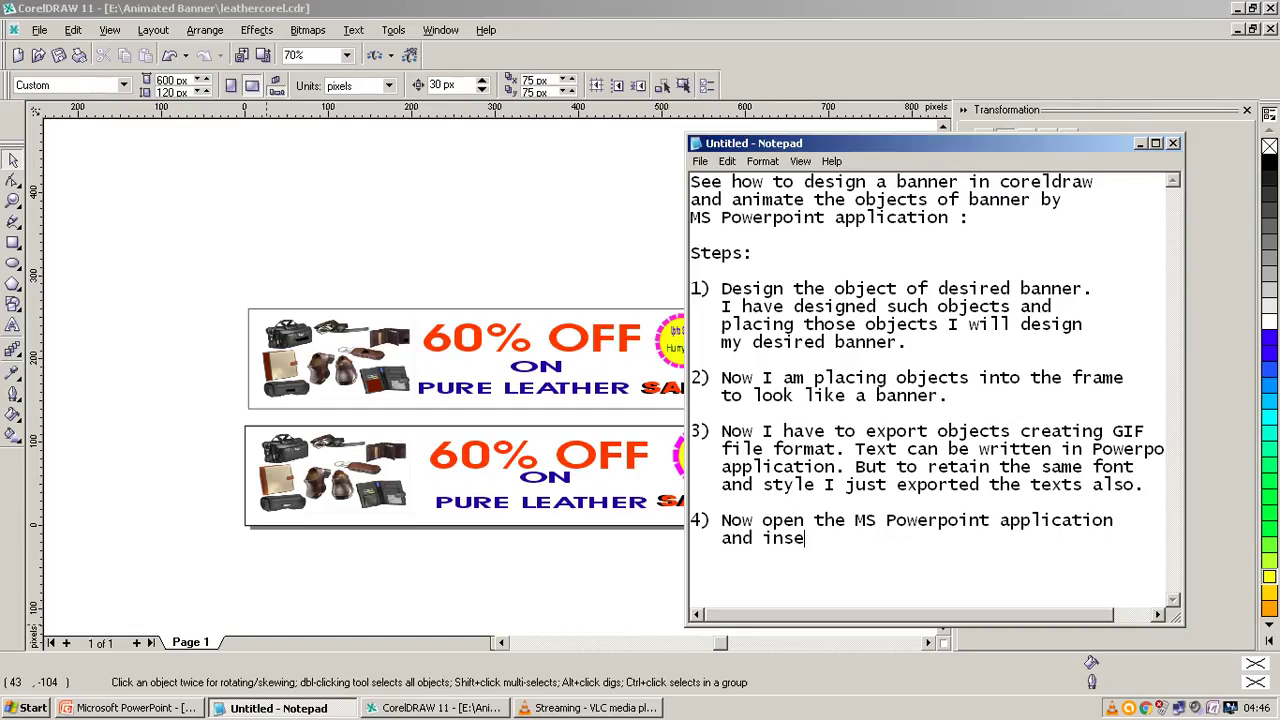
type("rt the e")
key("BackSpace")
type("expor")
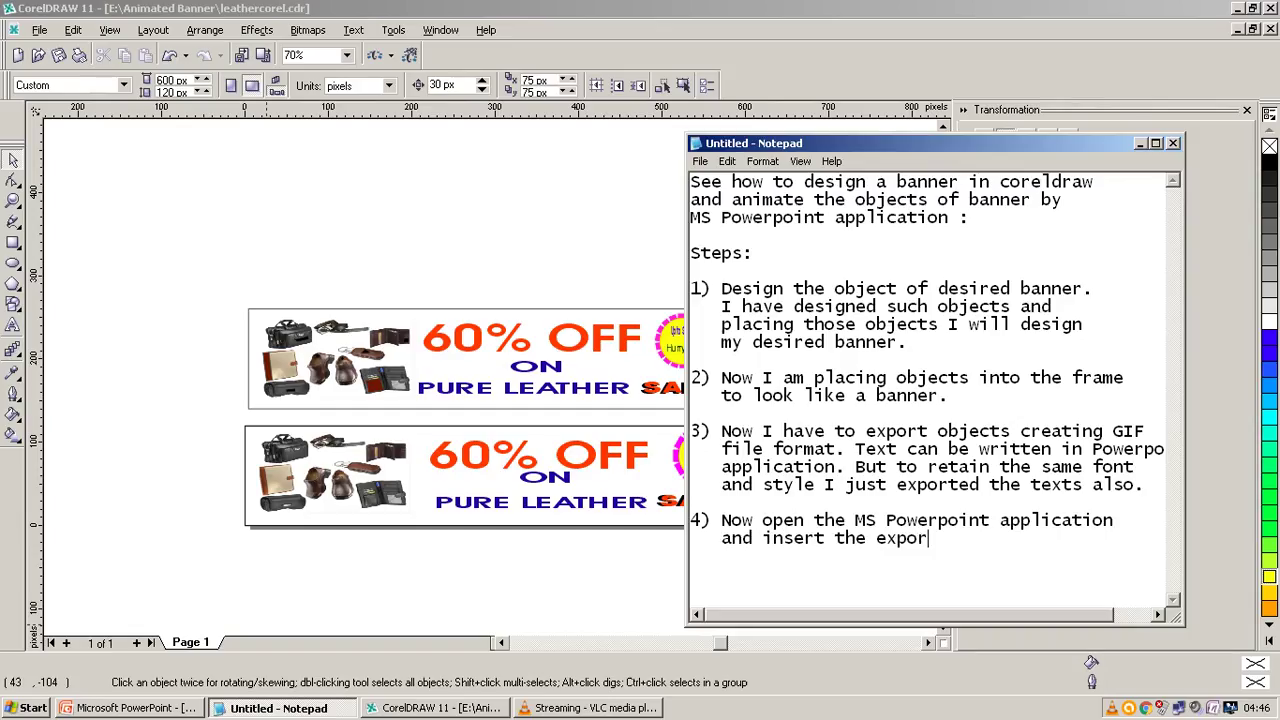
type("ted objects")
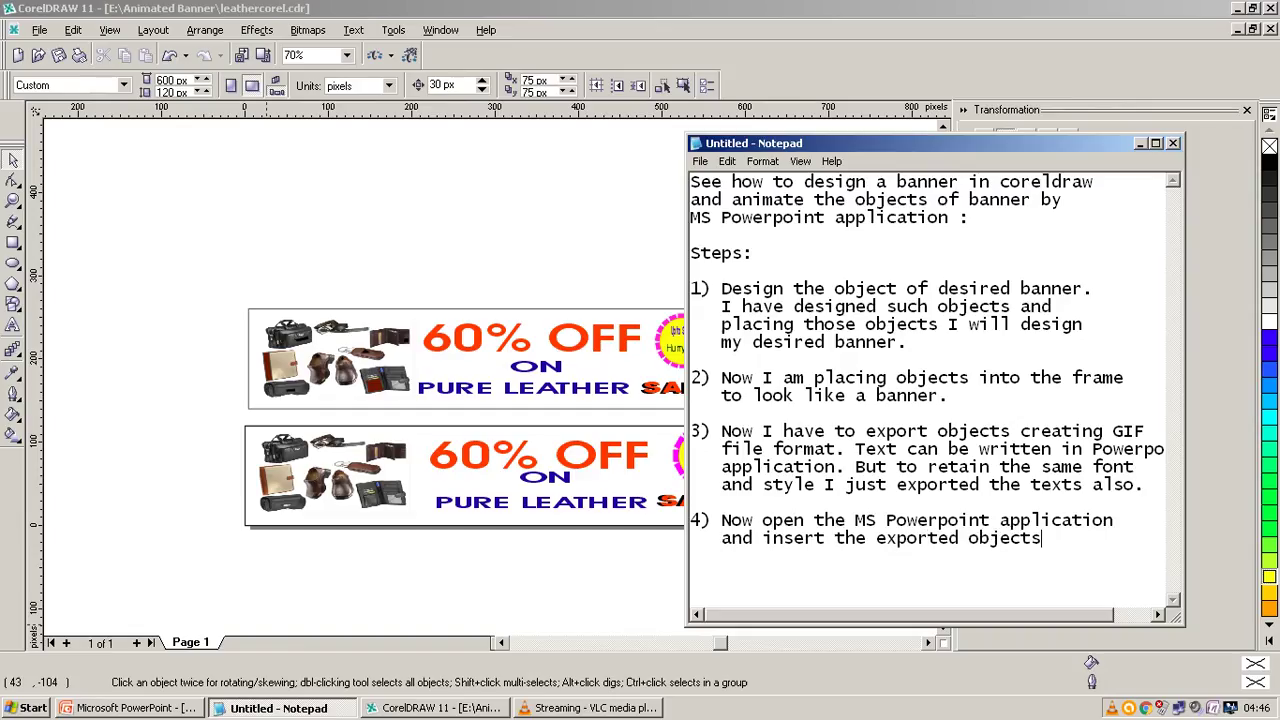
type(" a")
type("nd")
Continue step 4 with the line 'place them to look like the same banner.'
key("Return")
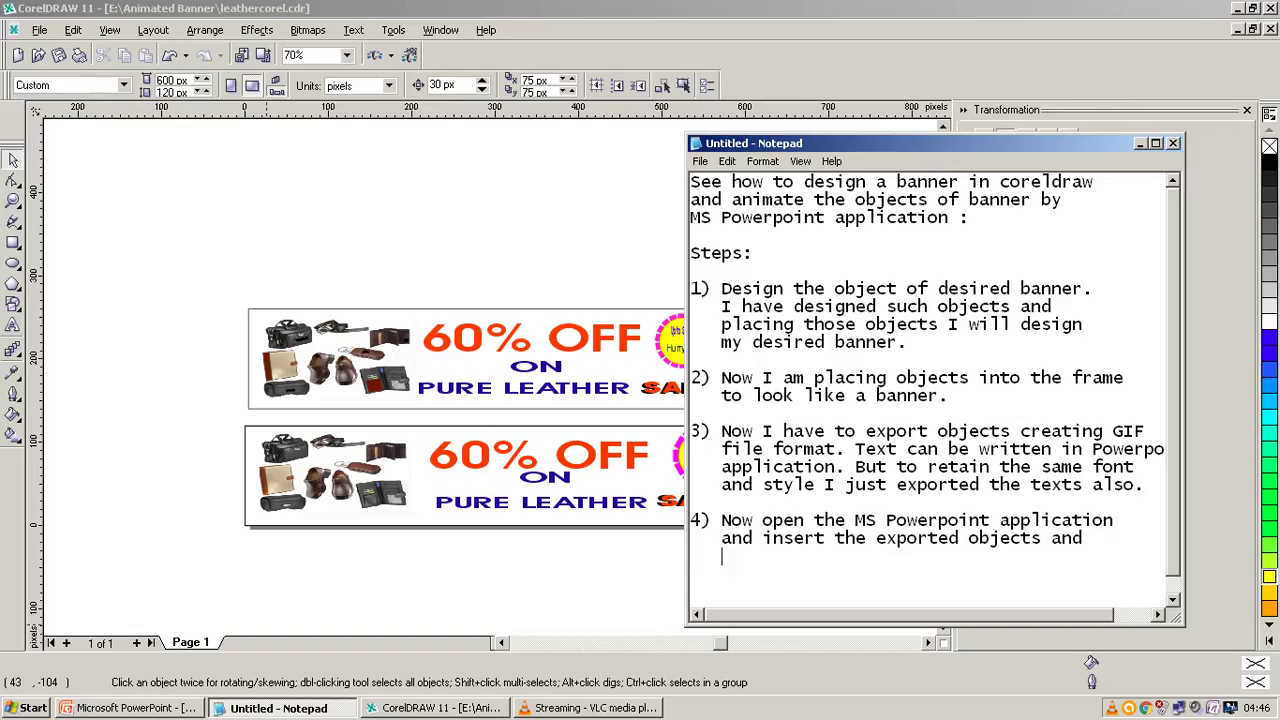
type("align")
key("BackSpace")
key("BackSpace")
key("BackSpace")
key("BackSpace")
key("BackSpace")
type("p")
type("lace them ")
type("to")
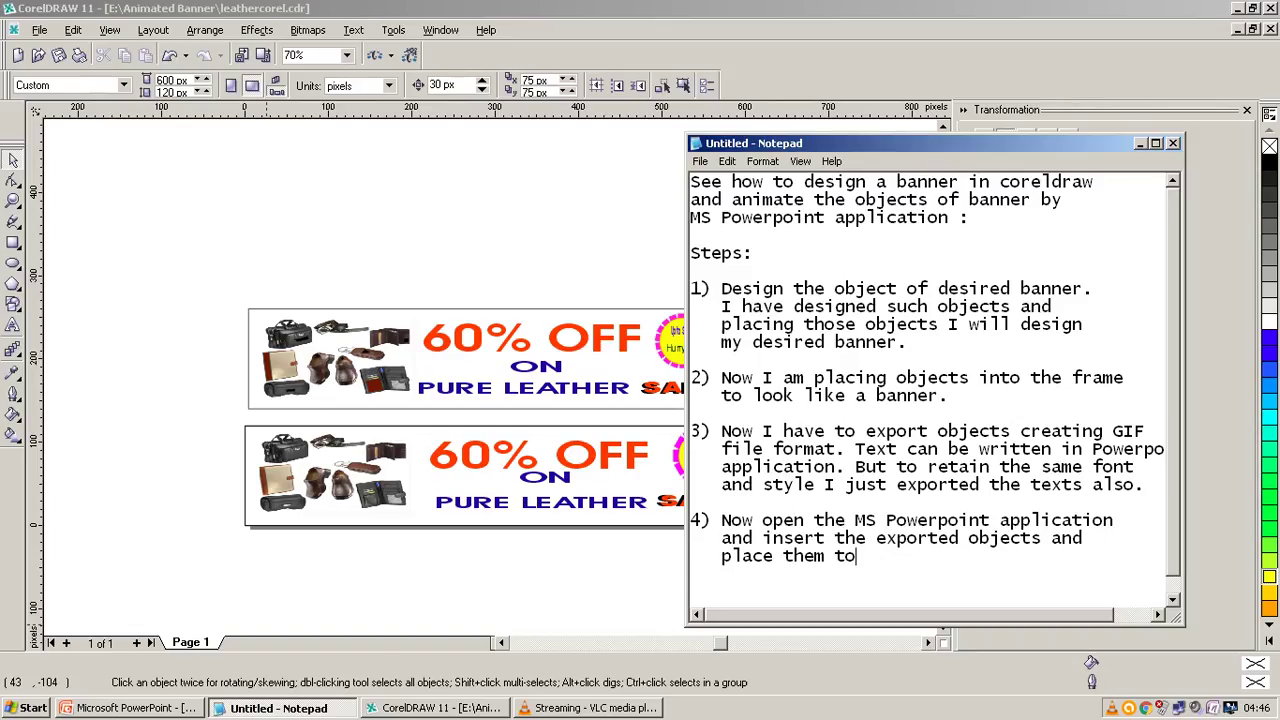
type(" look li")
type("ke the sam")
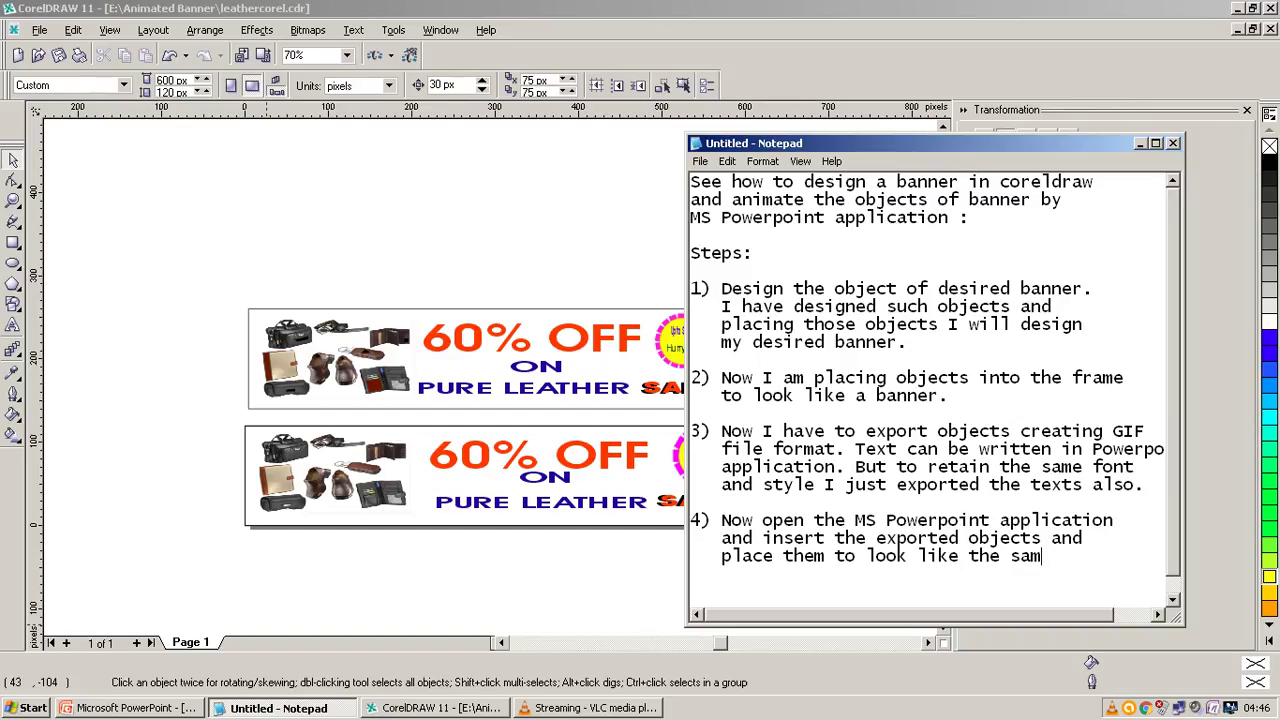
type("e banner")
key("Return")
key("Up")
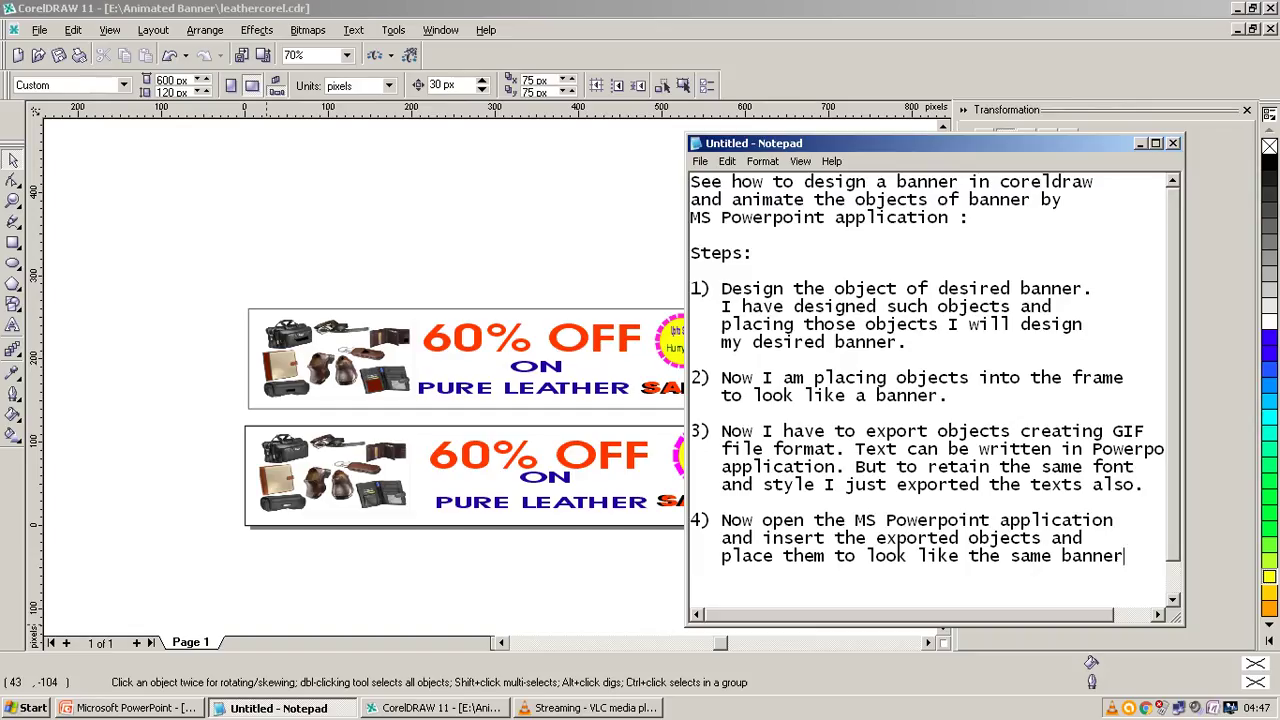
type(".")
Add 'Prior to that, resize the slide of powerpoint presentation.' and minimize Notepad
key("Return")
type("Pr")
type("ior to th")
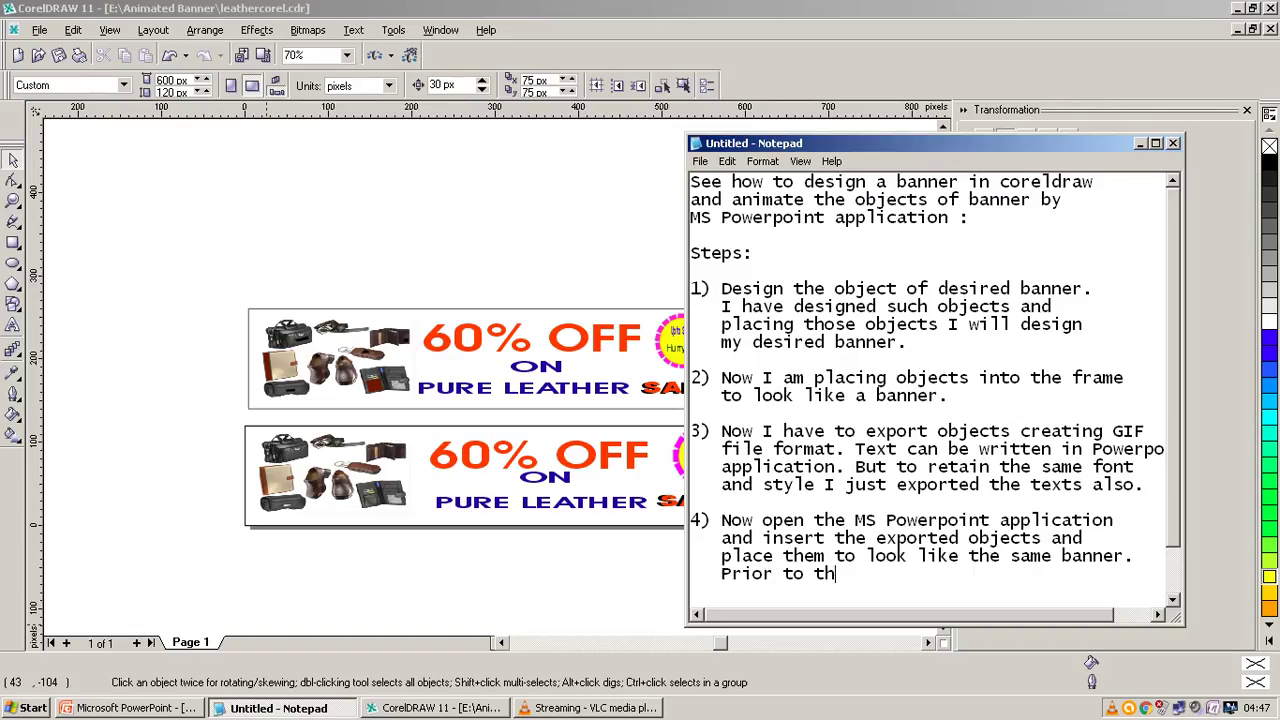
type("at ")
type(",")
type(" resize the ")
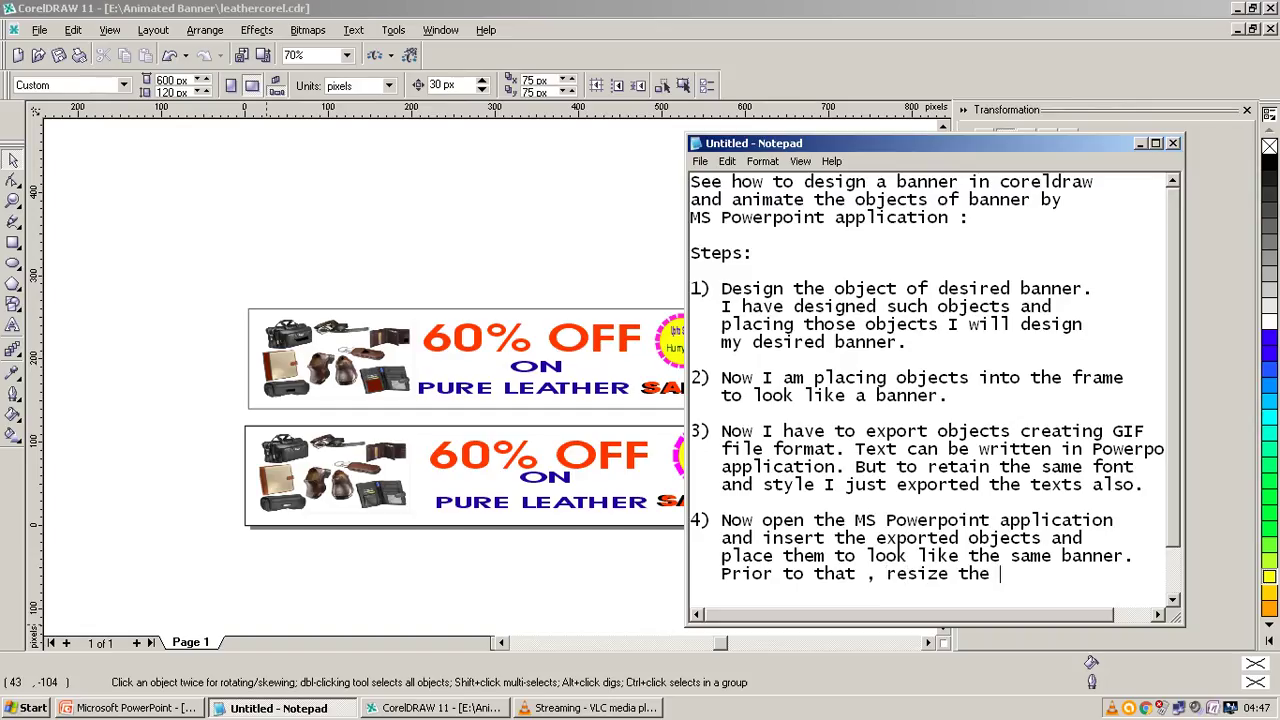
type("s")
type("lide o")
type("f")
key("Return")
type("powe")
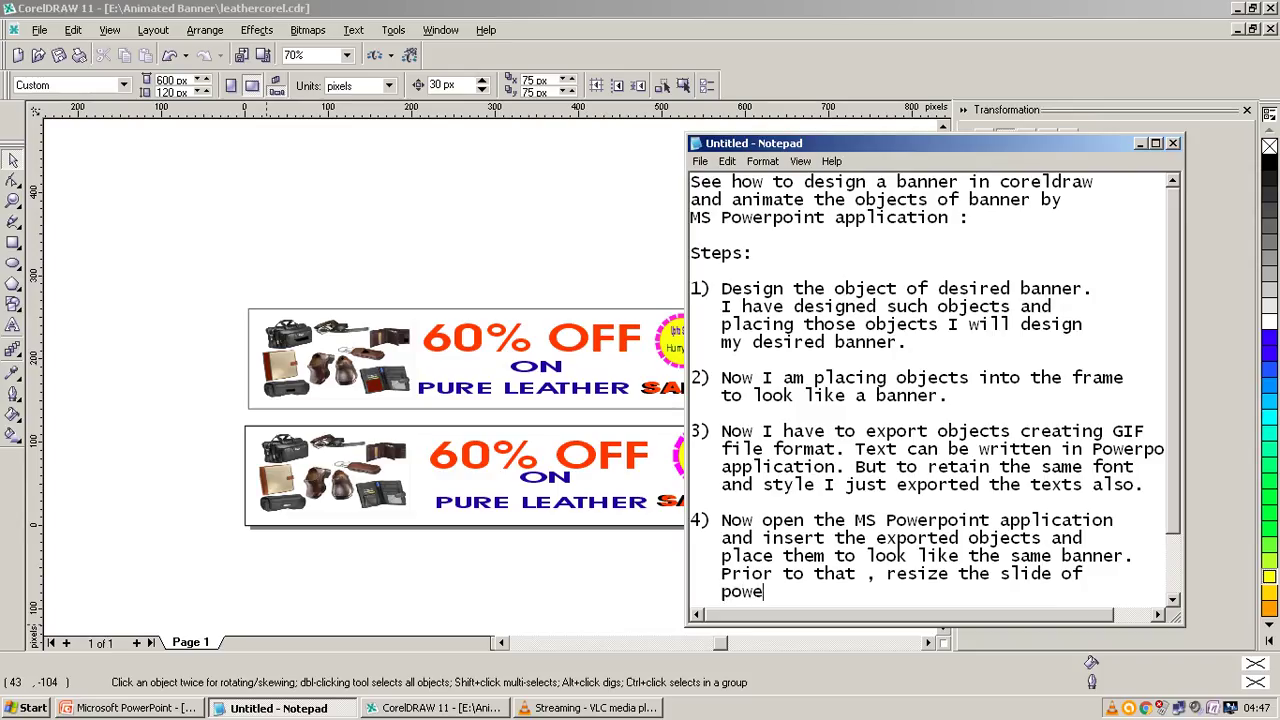
type("rpoint ")
type("presen")
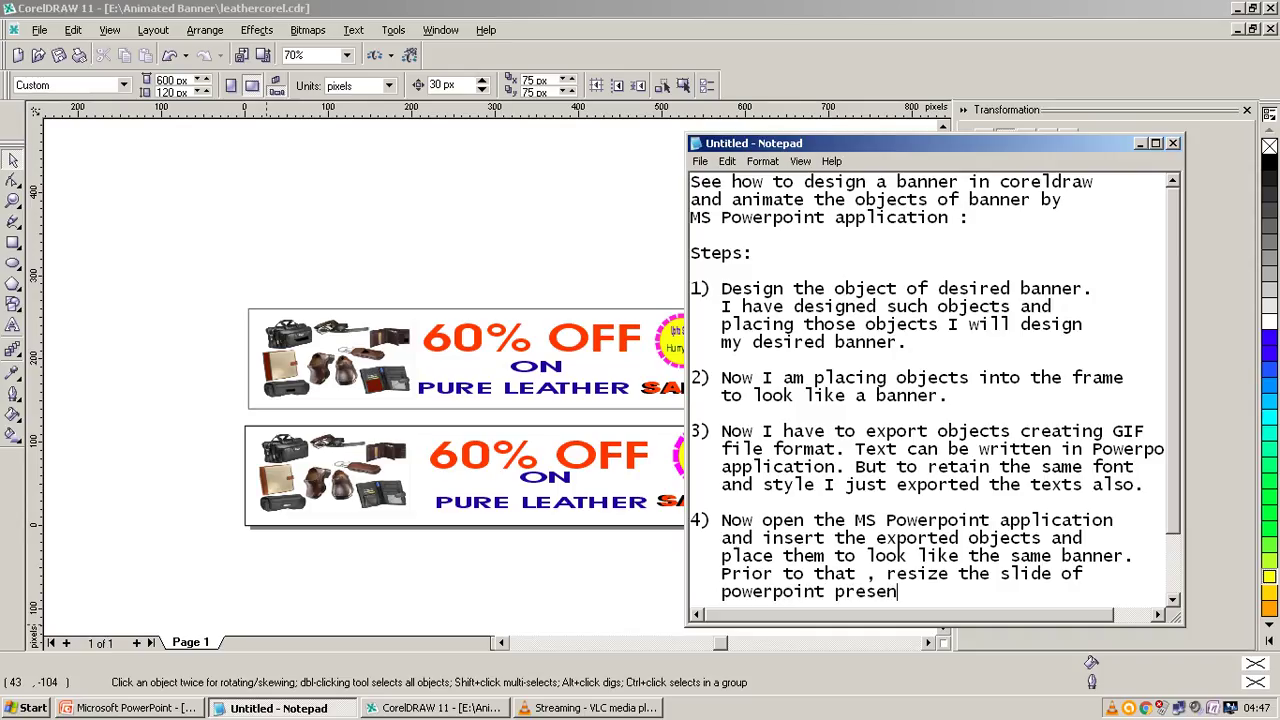
type("tation.")
key("Return")
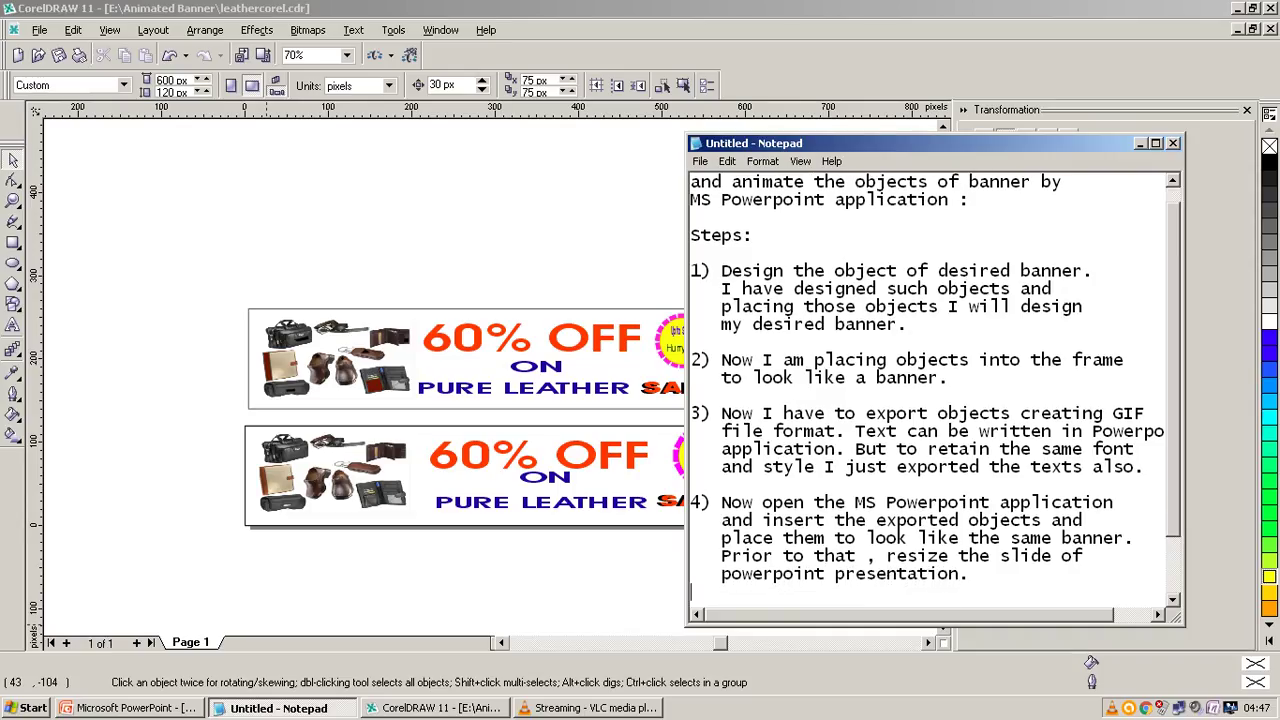
left_click(1139, 143)
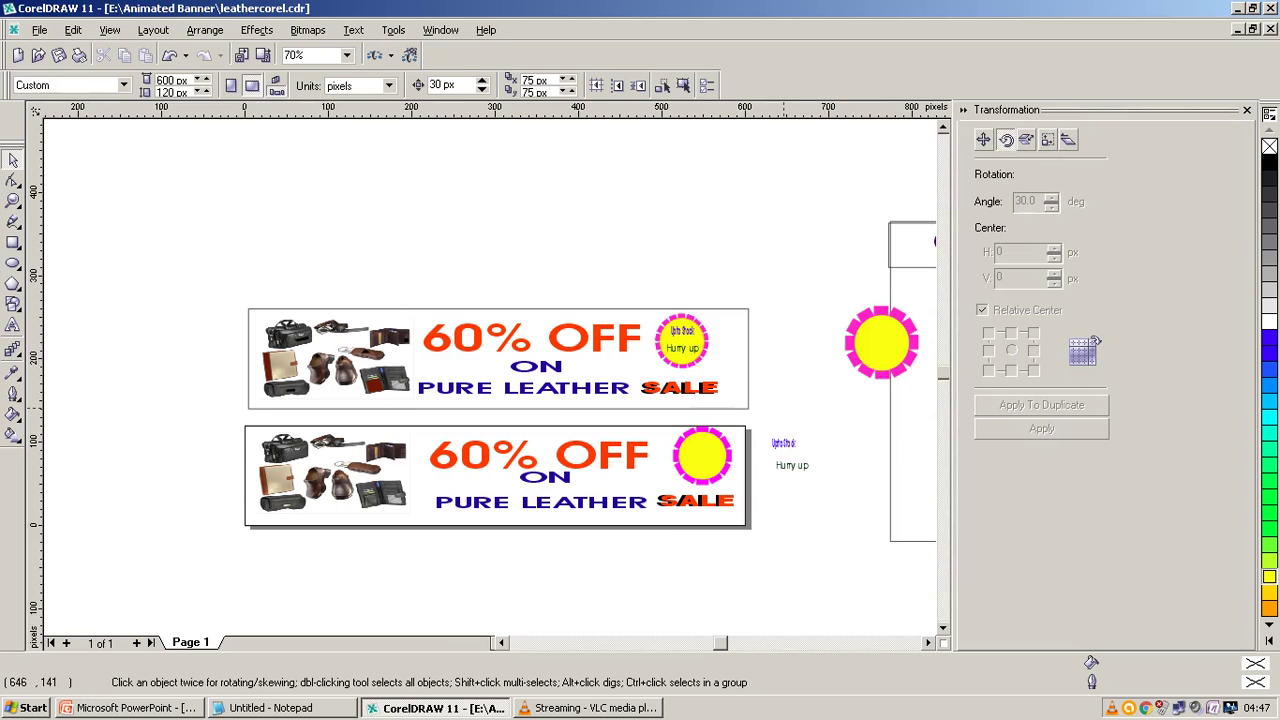
Bring PowerPoint forward and set the slide size to 60 cm wide by 12 cm high
left_click(1237, 8)
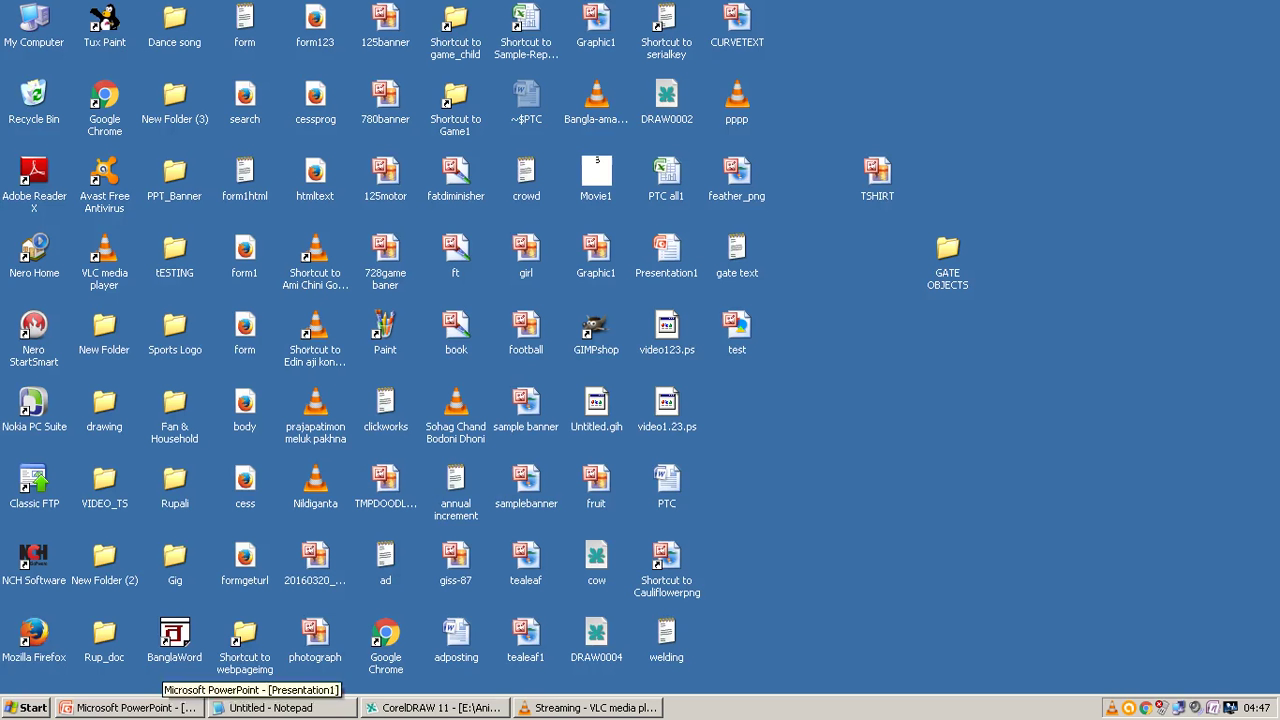
left_click(140, 707)
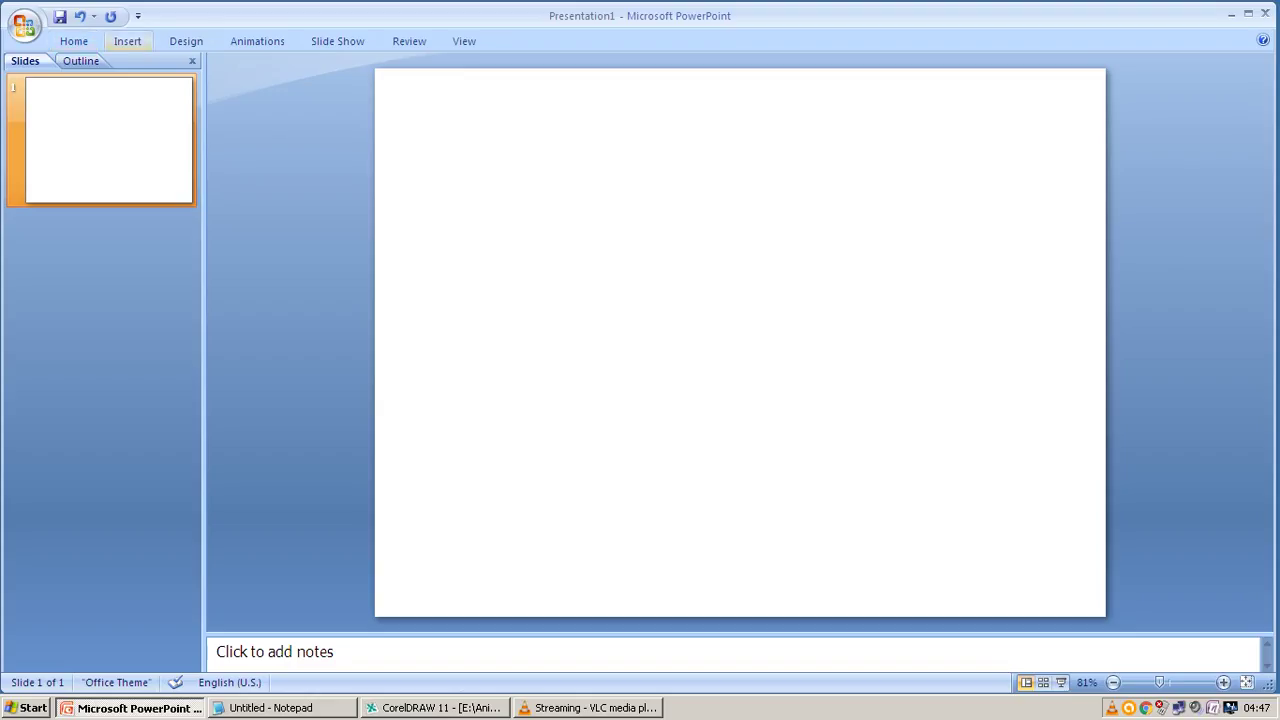
left_click(186, 41)
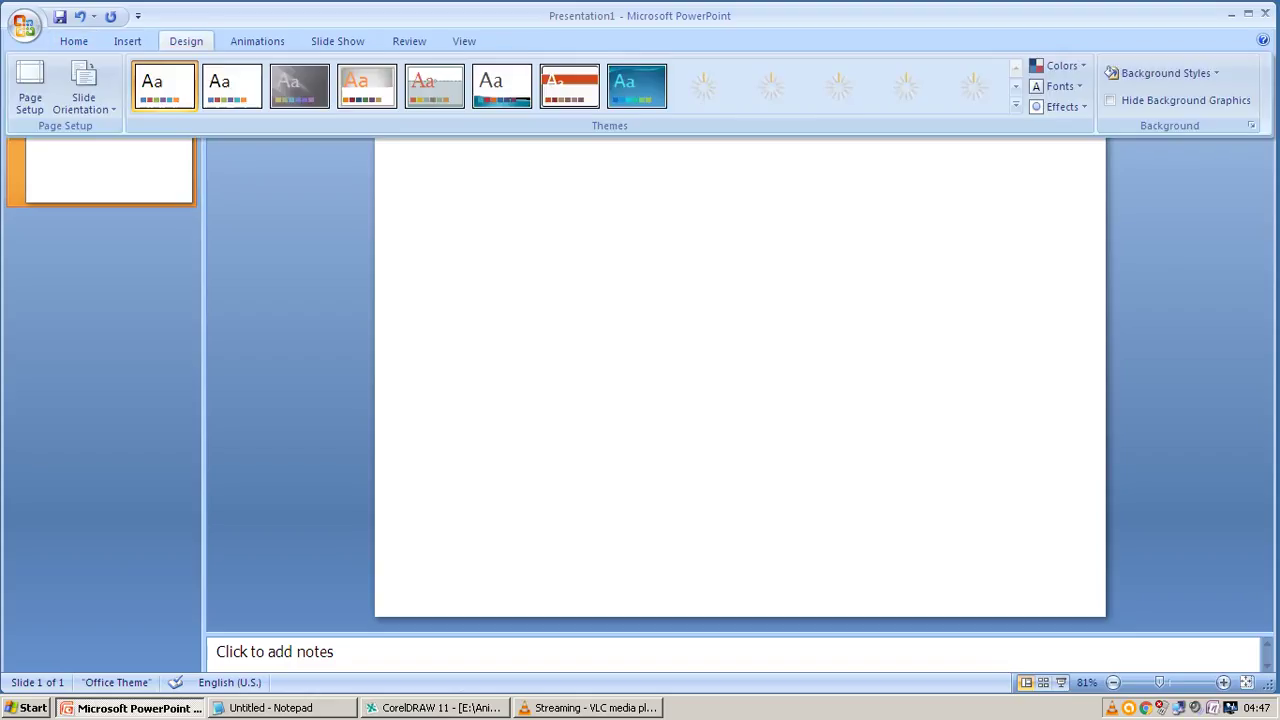
left_click(30, 88)
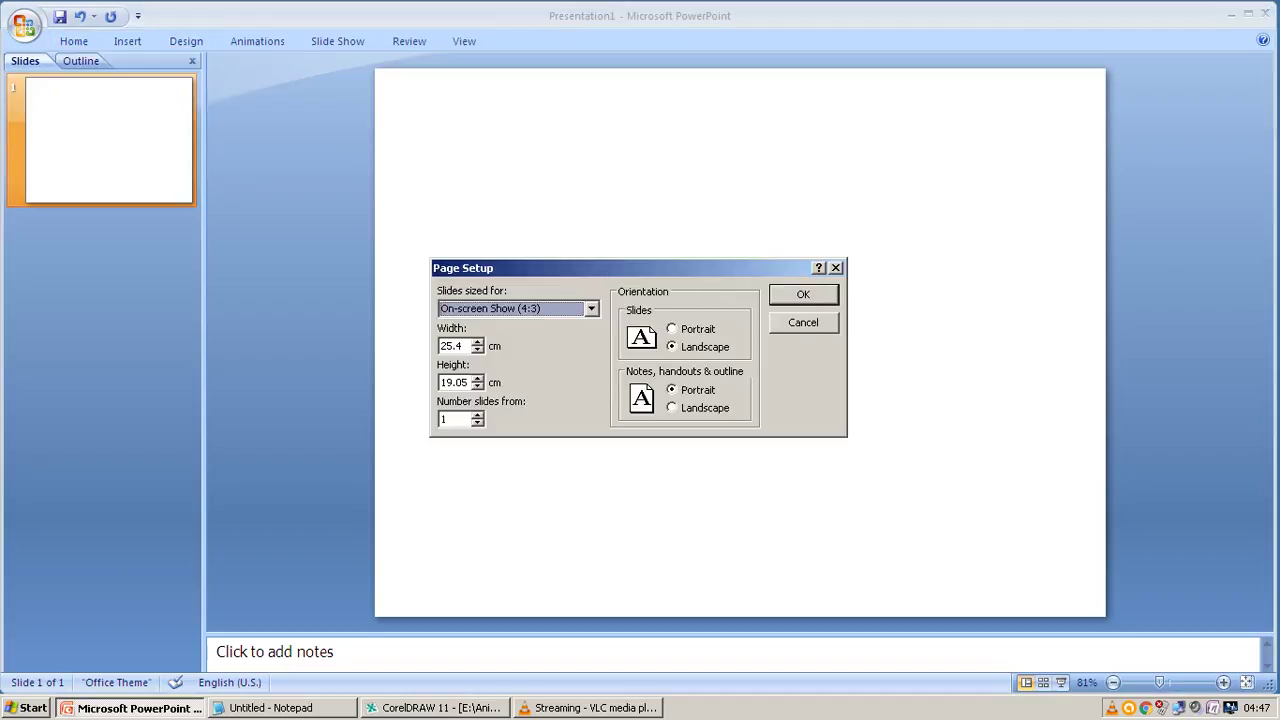
key("Tab")
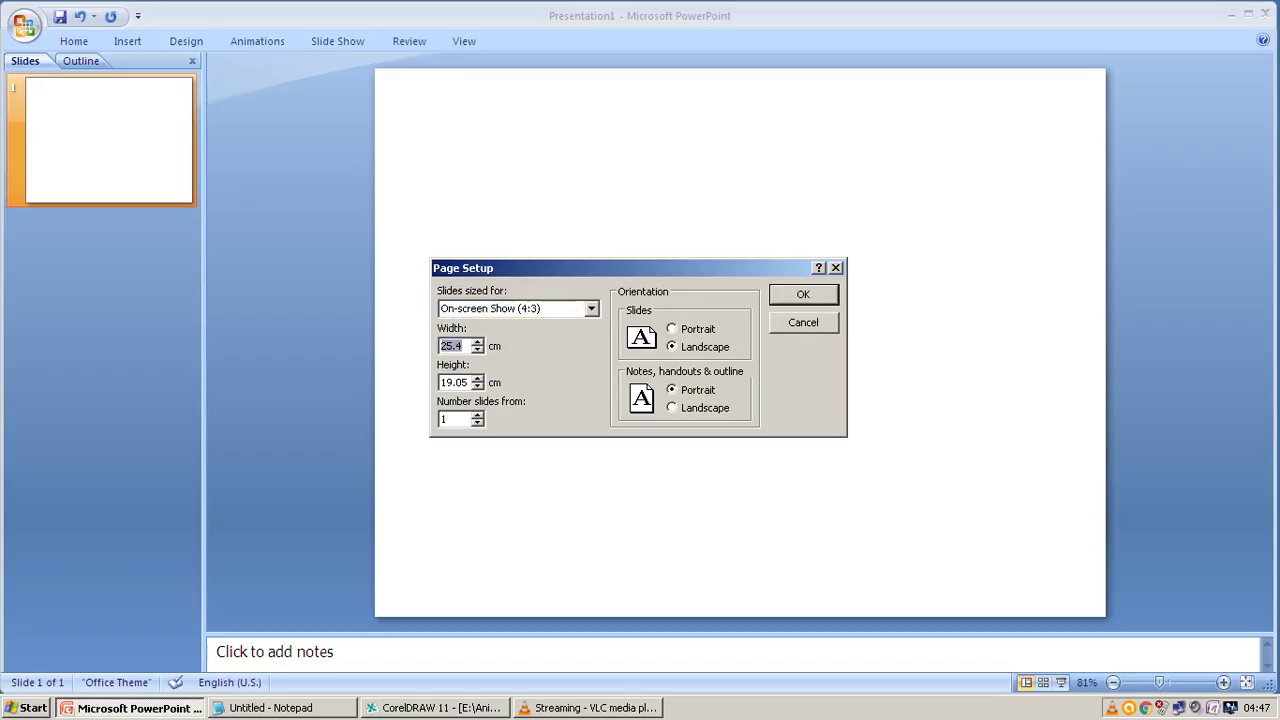
type("60")
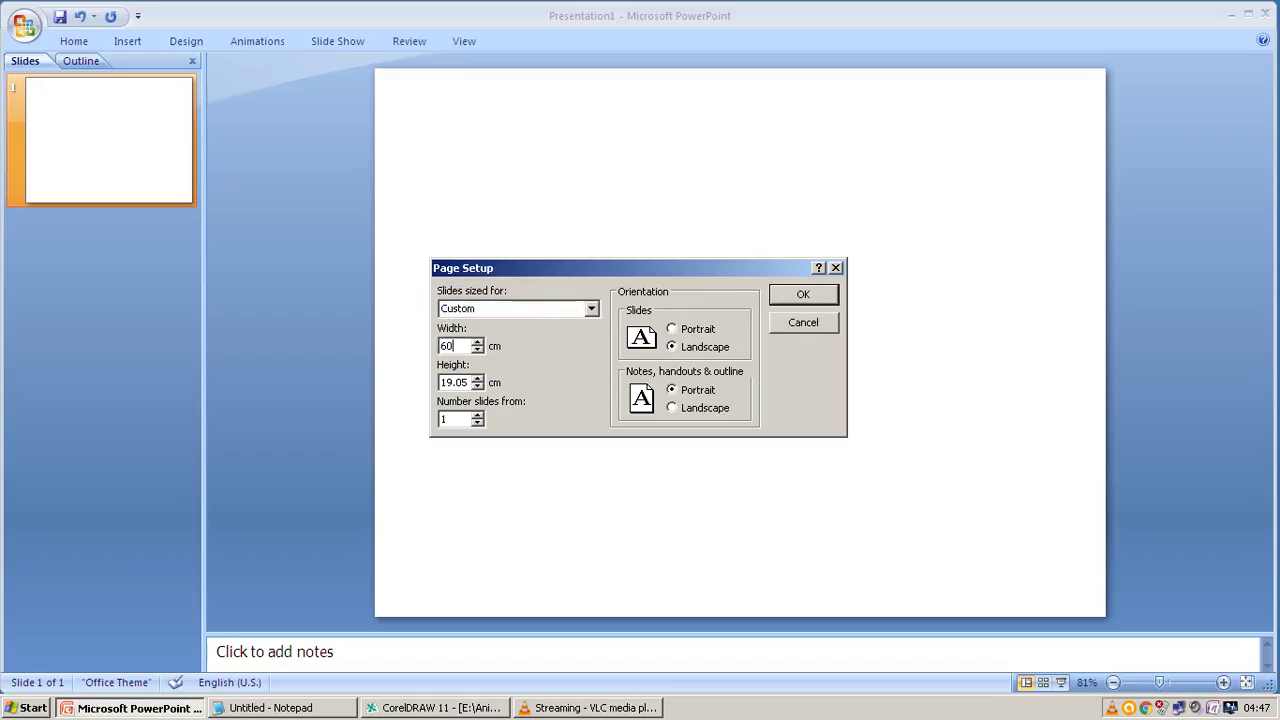
double_click(443, 382)
key("BackSpace")
type("12")
key("Return")
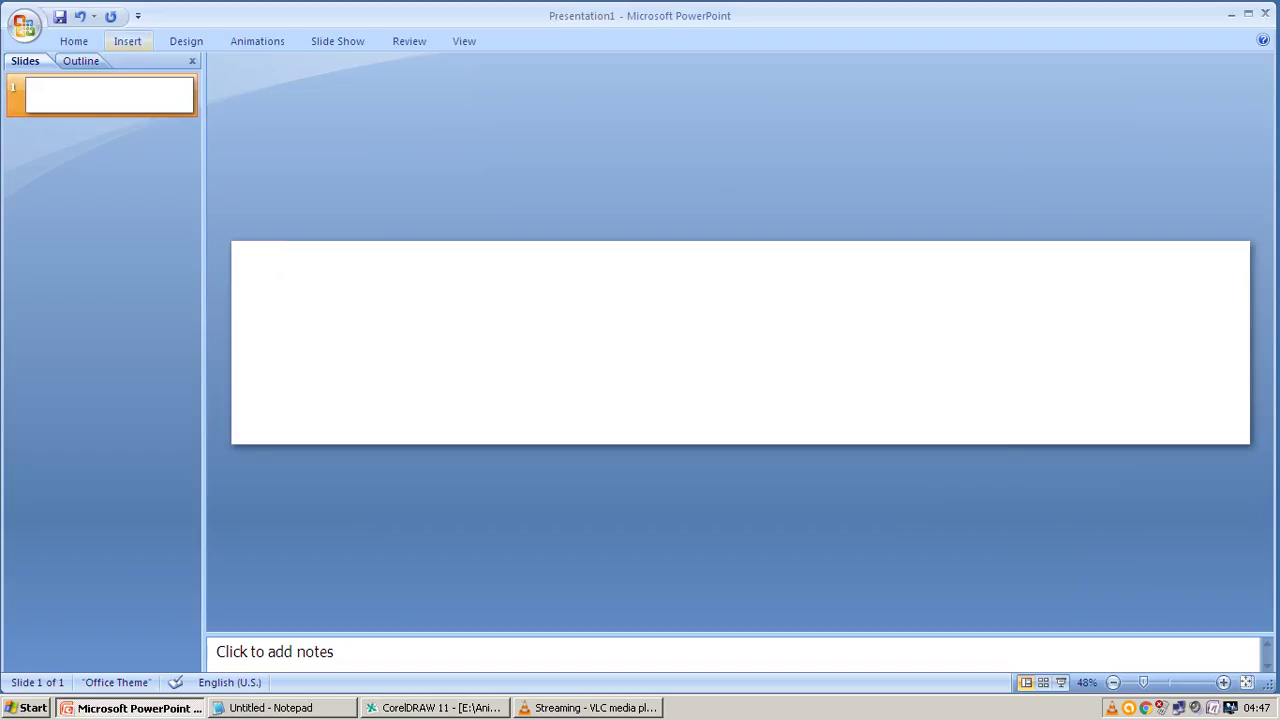
left_click(127, 41)
Insert the leather goods items photo, move it to the slide's left and enlarge it
left_click(80, 95)
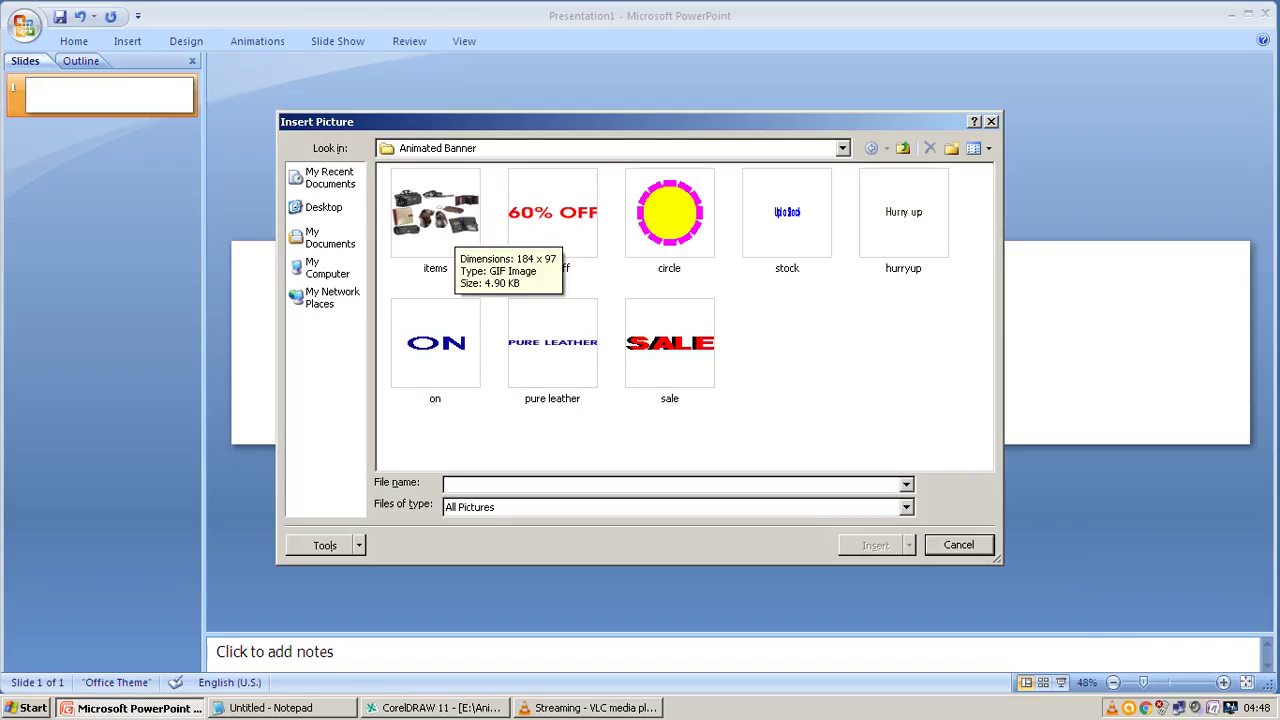
left_click(440, 228)
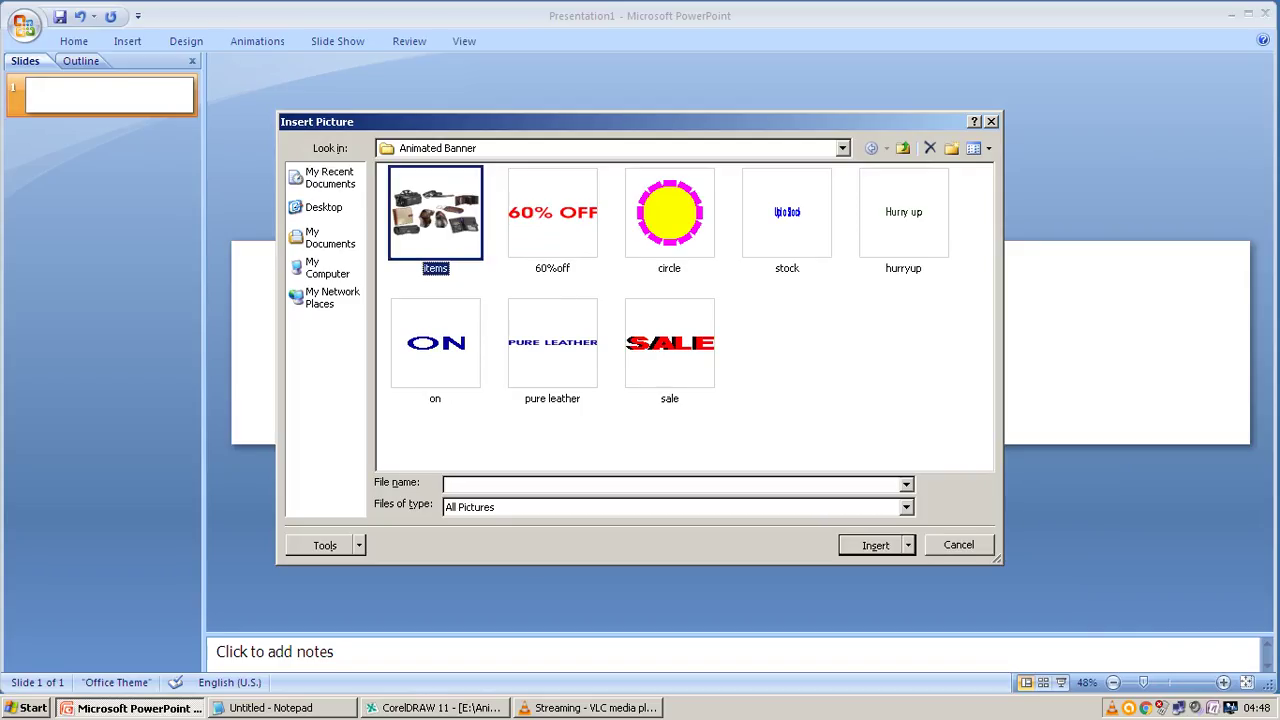
left_click(866, 545)
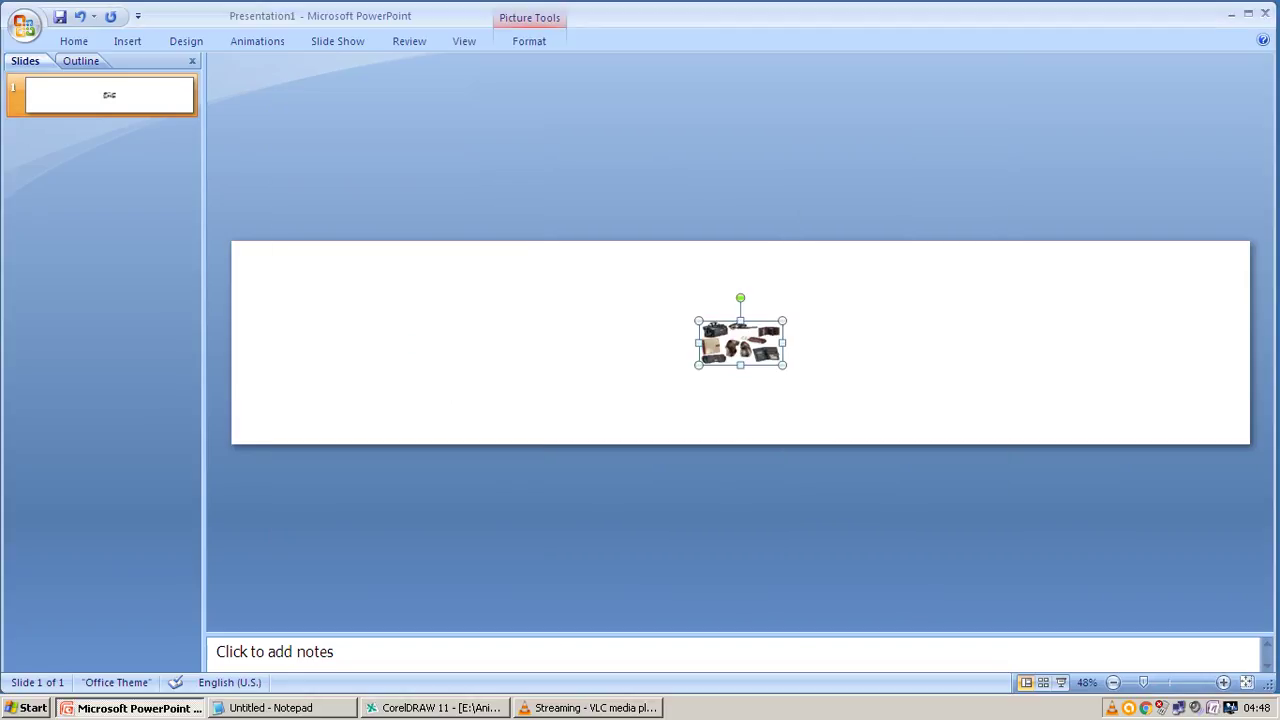
left_click_drag(740, 343, 324, 334)
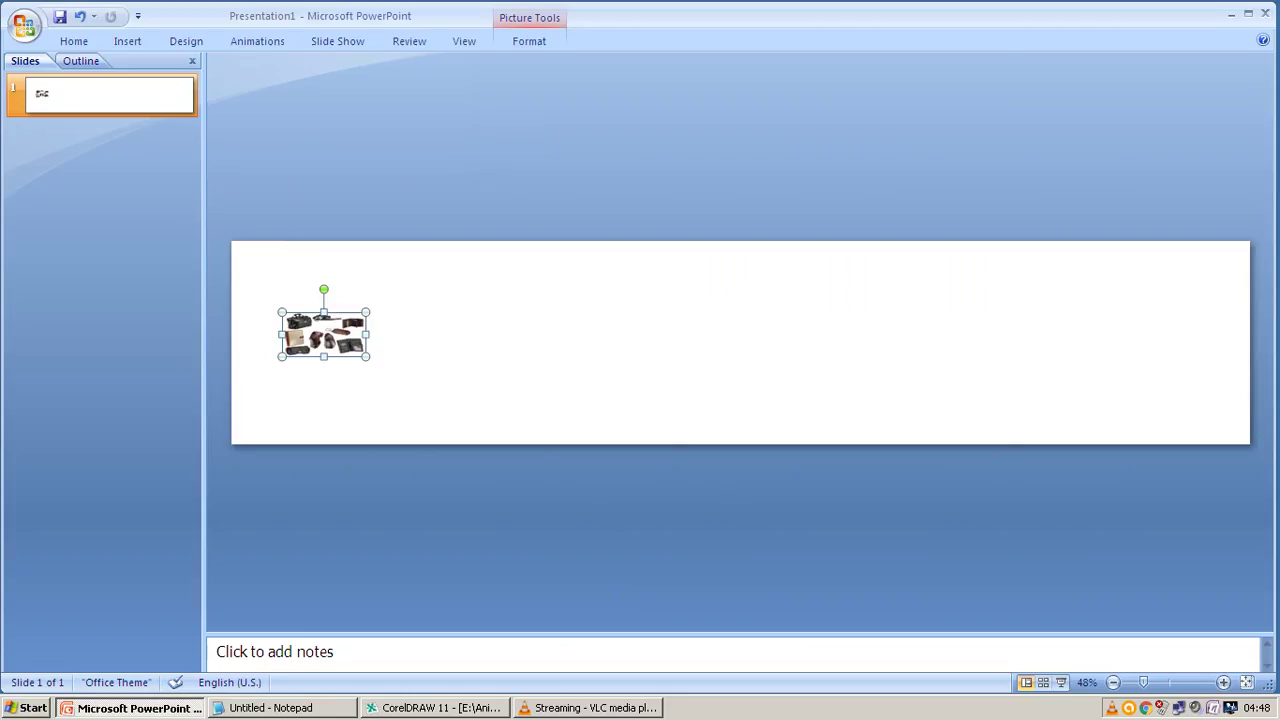
left_click_drag(366, 312, 501, 241)
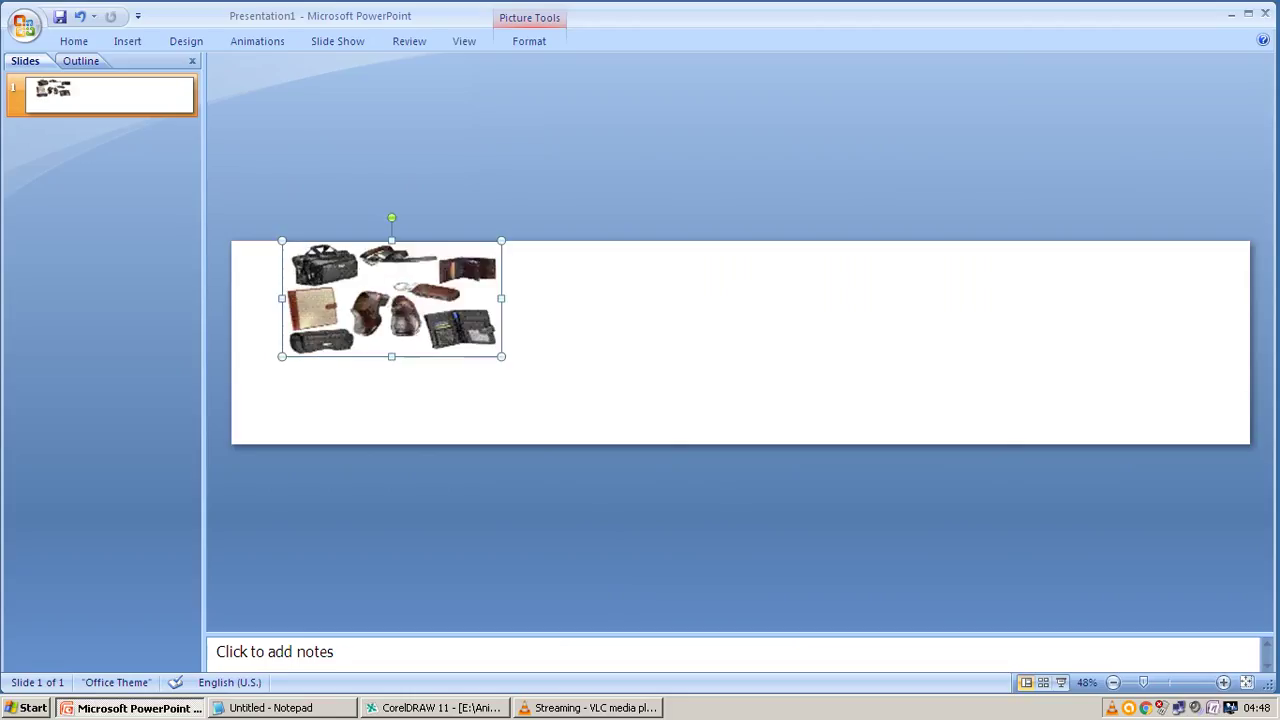
Stretch the photo across the banner's left side, then delete it from the slide
left_click_drag(391, 298, 354, 336)
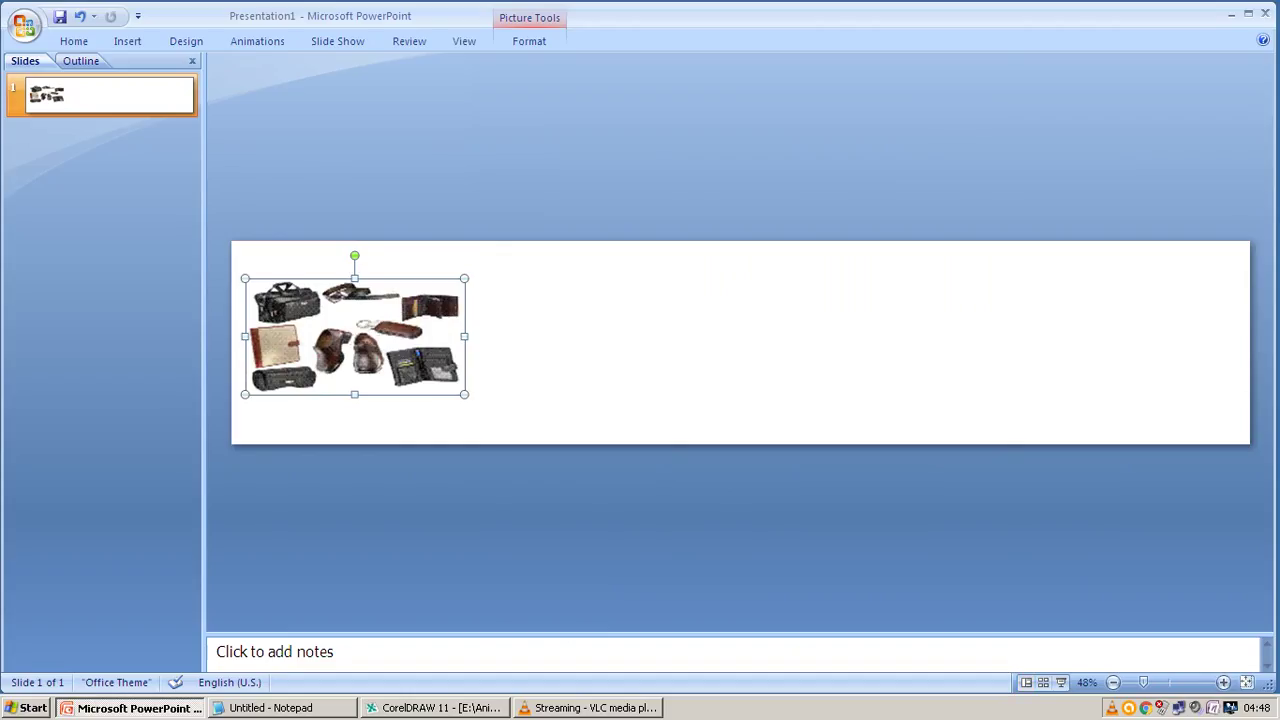
left_click_drag(464, 394, 560, 444)
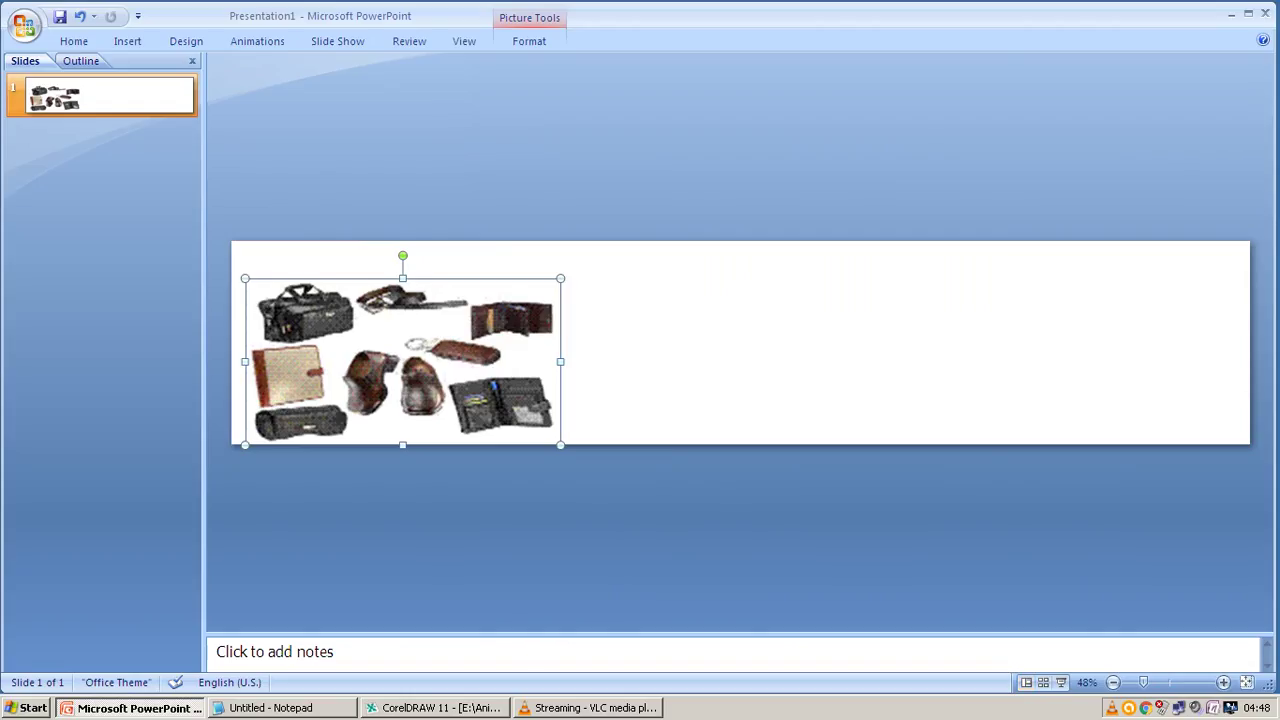
left_click_drag(560, 278, 622, 247)
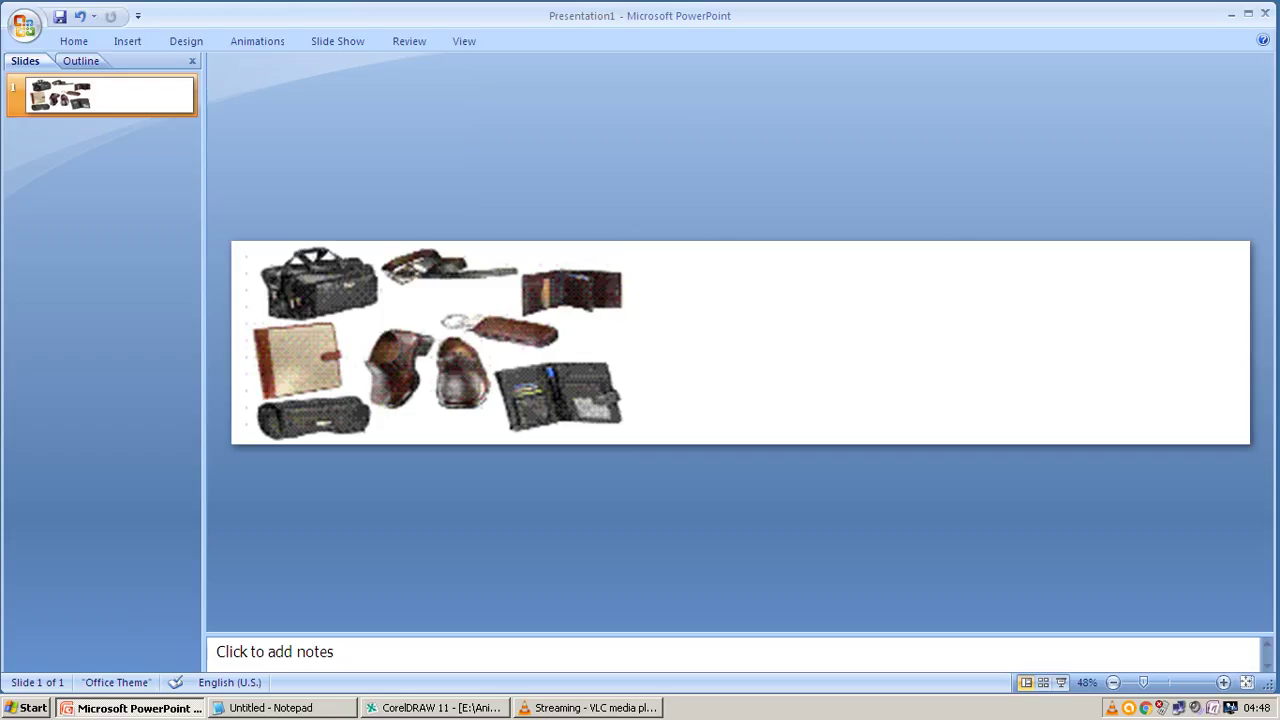
key("Tab")
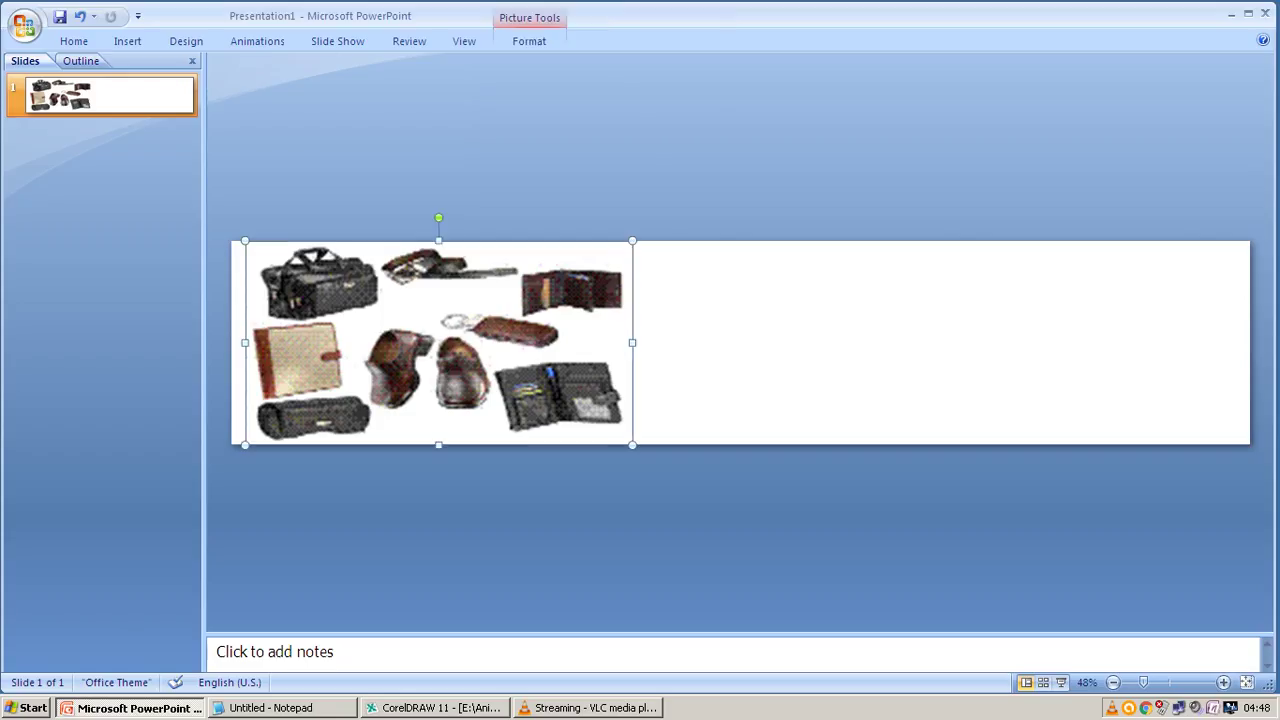
left_click_drag(632, 241, 598, 258)
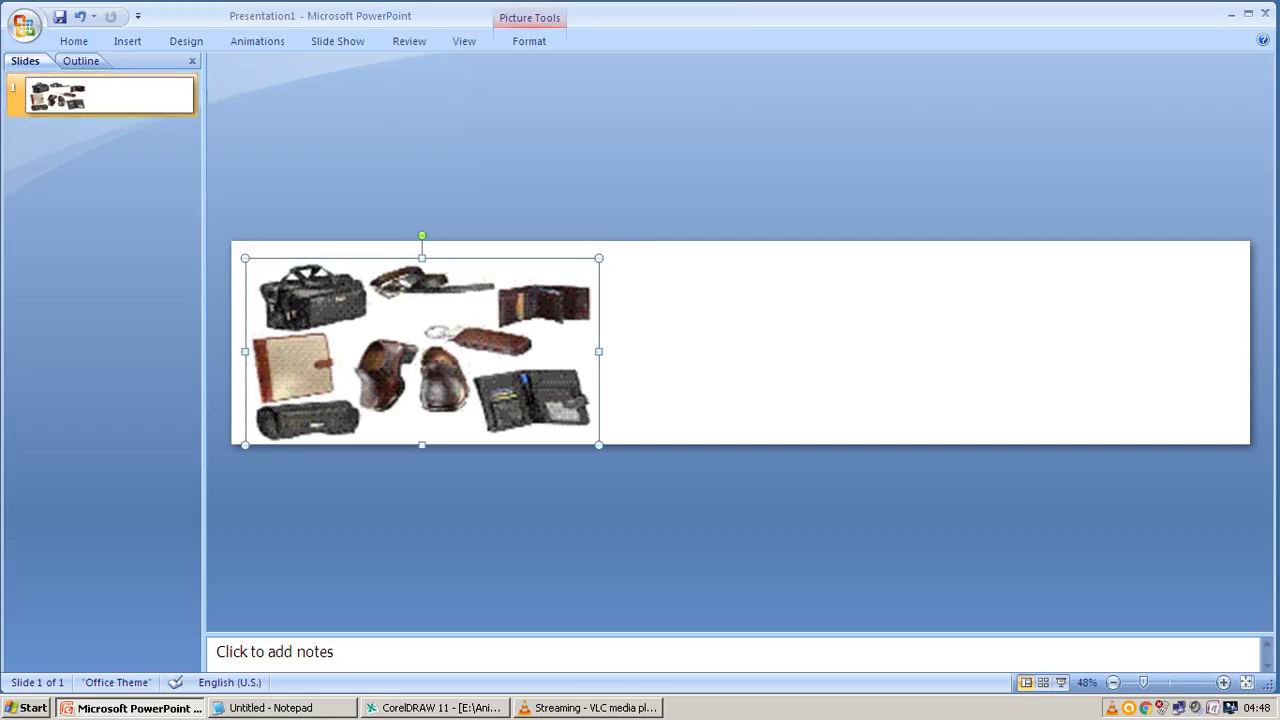
key("Delete")
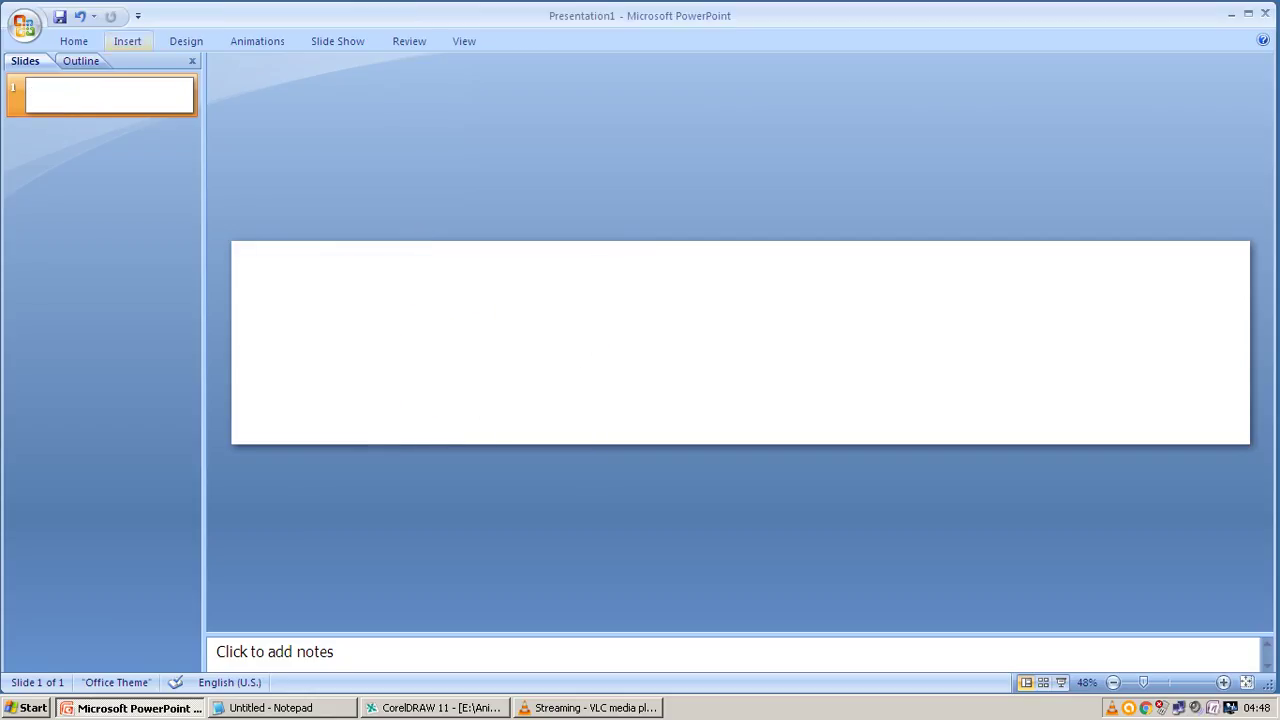
Set the slide height to 8 cm in Page Setup
left_click(186, 41)
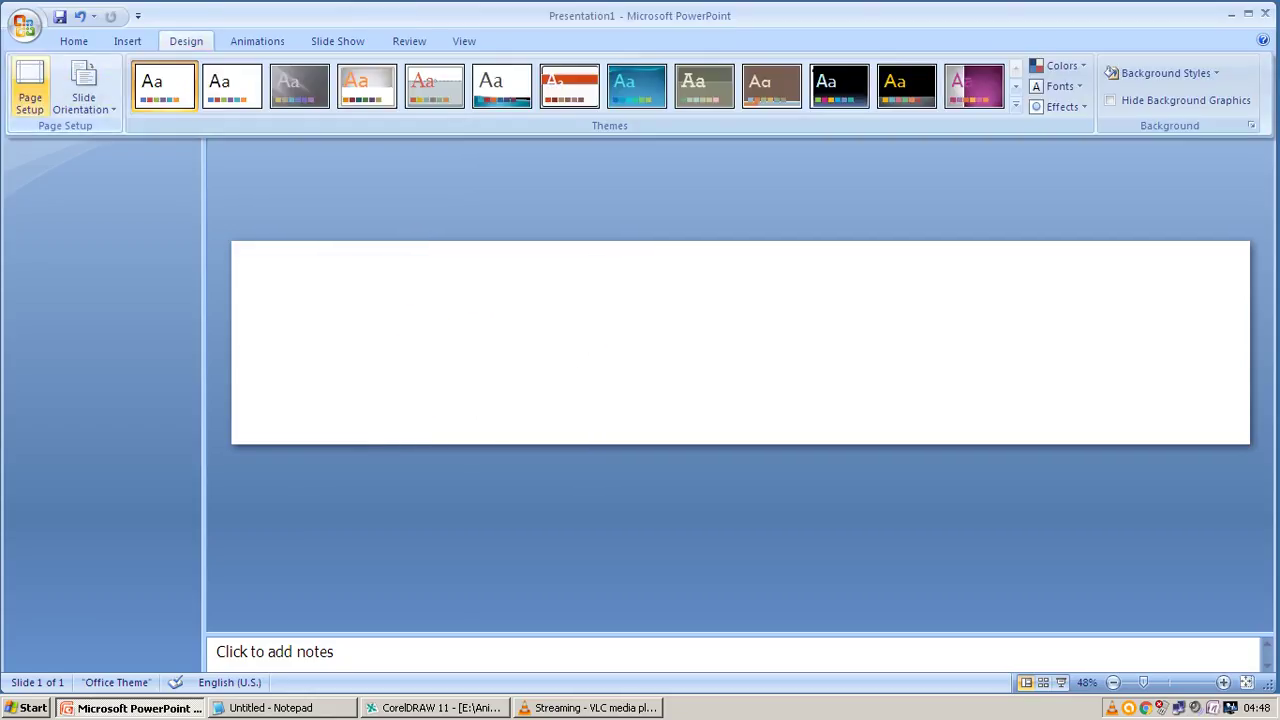
left_click(30, 88)
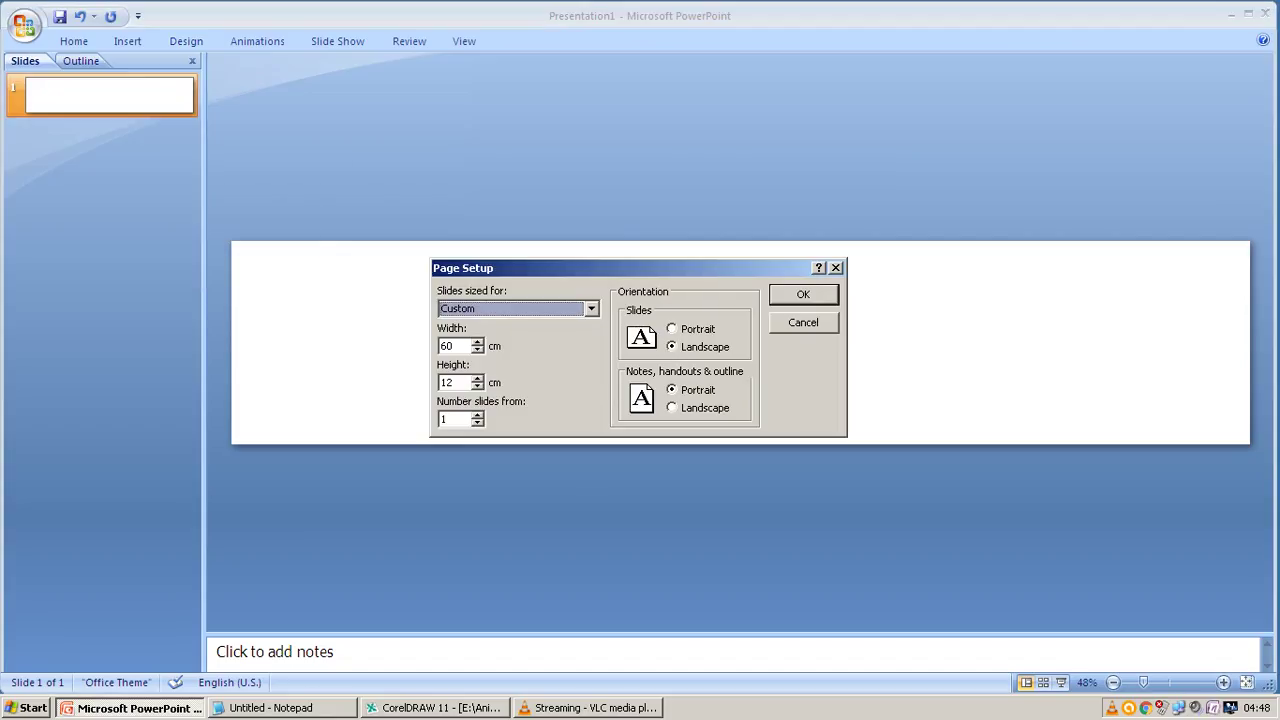
key("Tab")
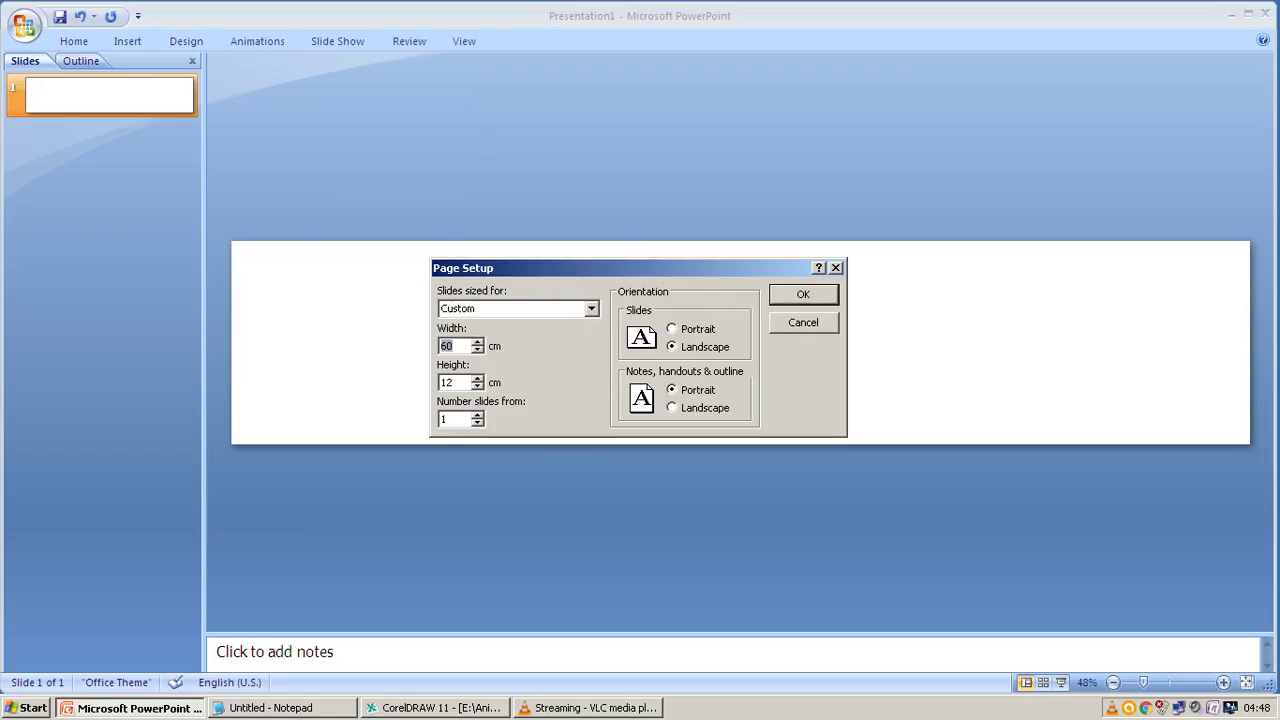
key("Tab")
type("8")
key("Return")
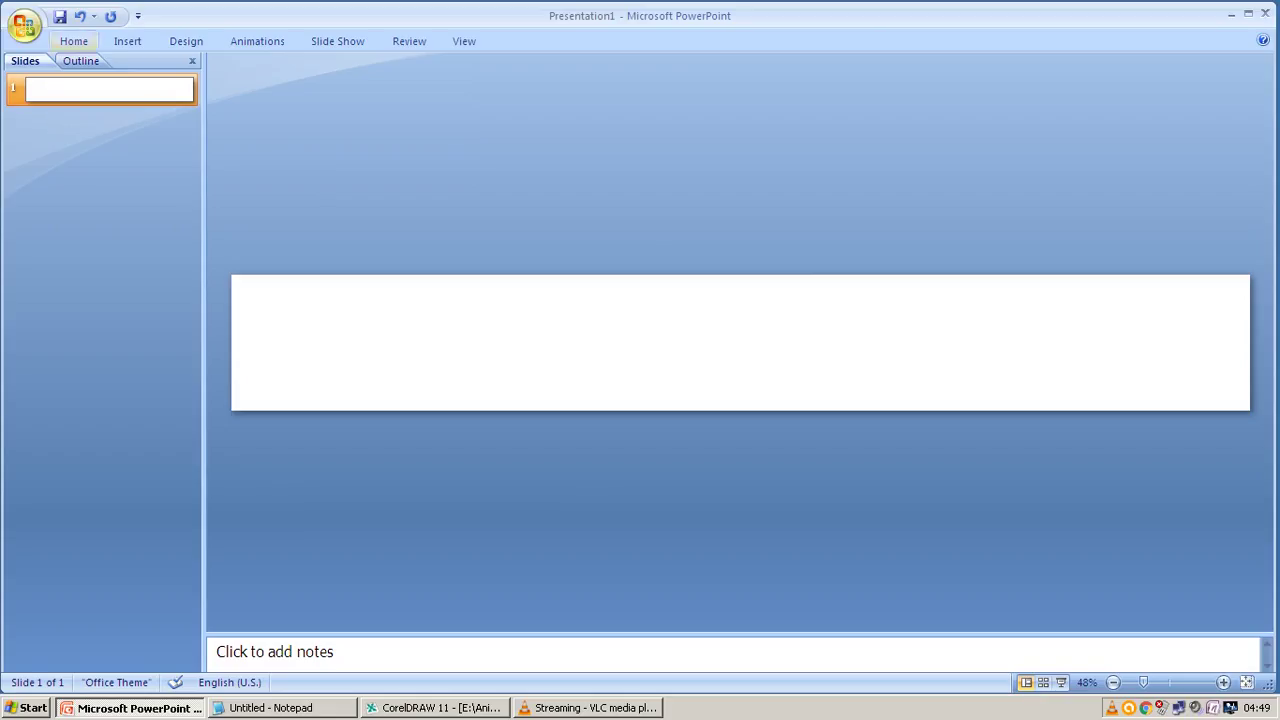
Change the slide width to 50 cm
left_click(186, 41)
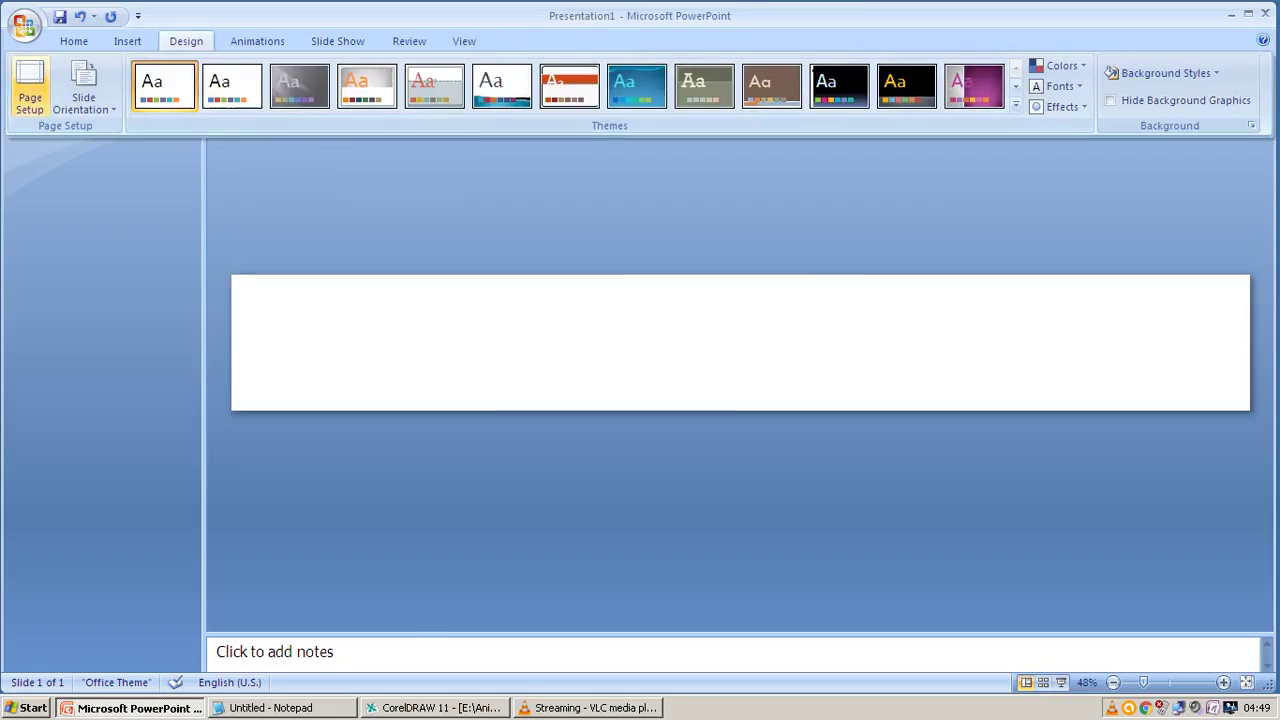
left_click(29, 88)
key("Tab")
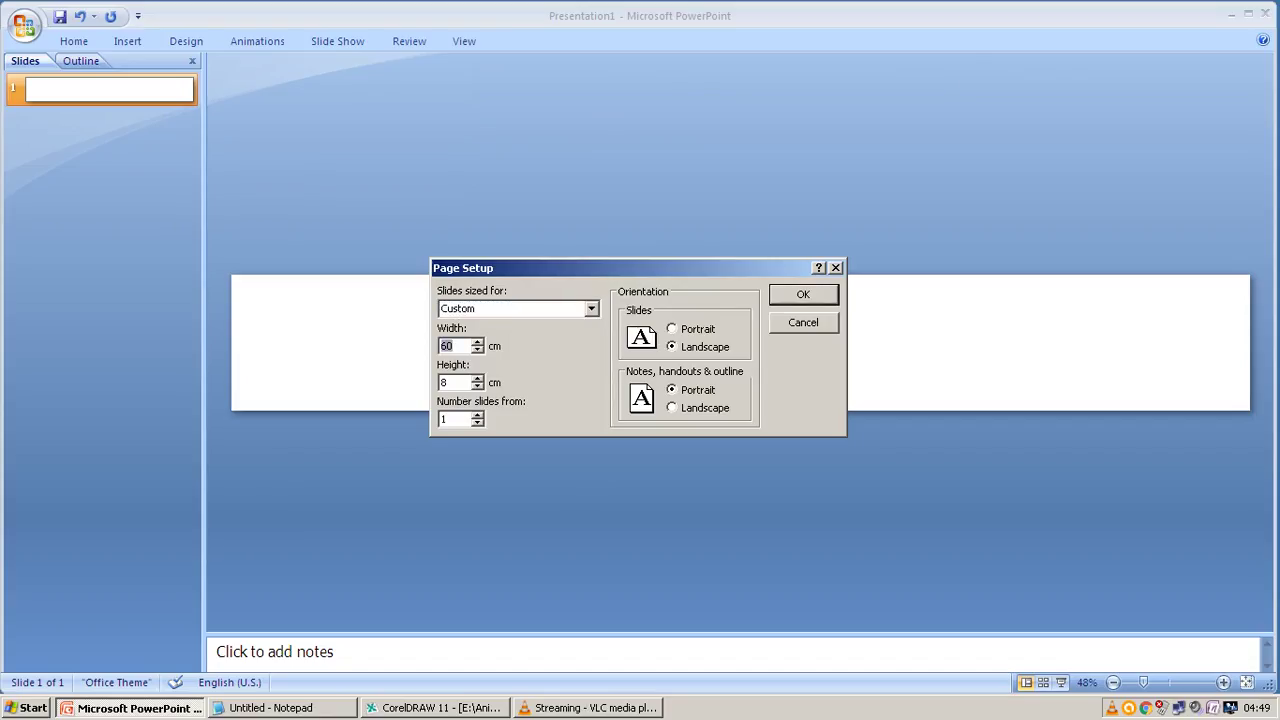
type("50")
key("Return")
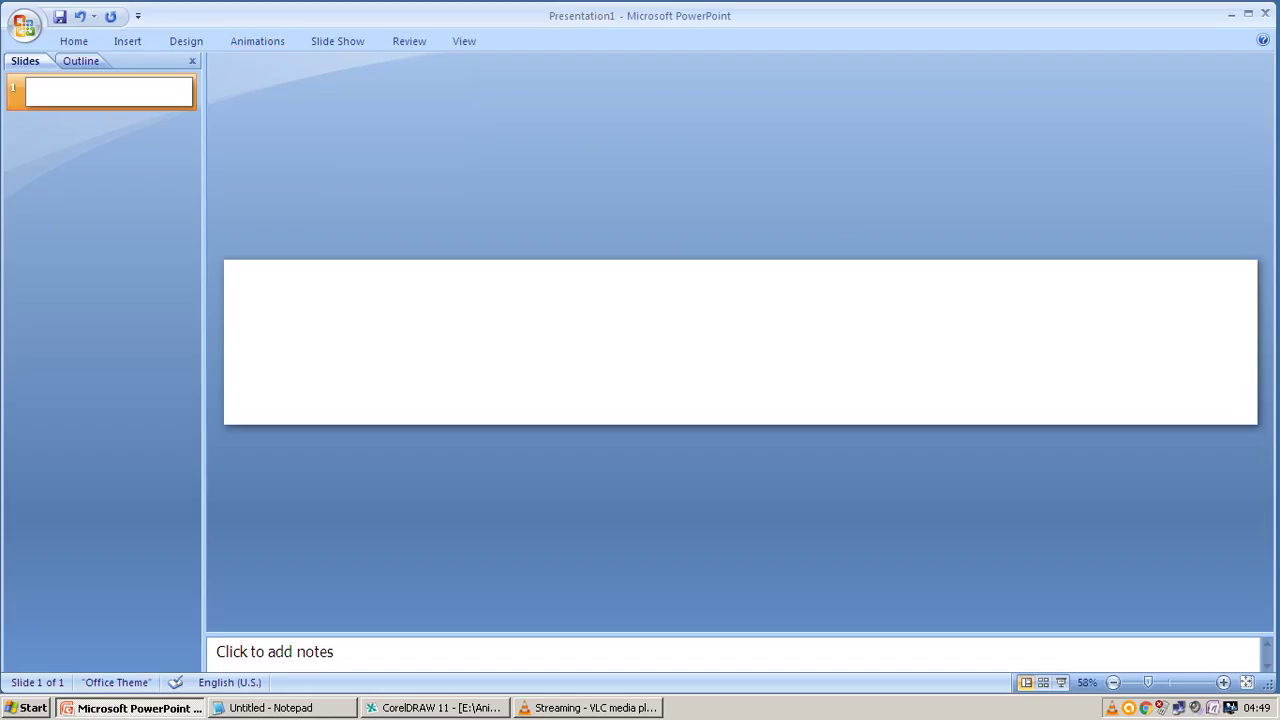
Reduce the slide width to 30 cm
left_click(127, 41)
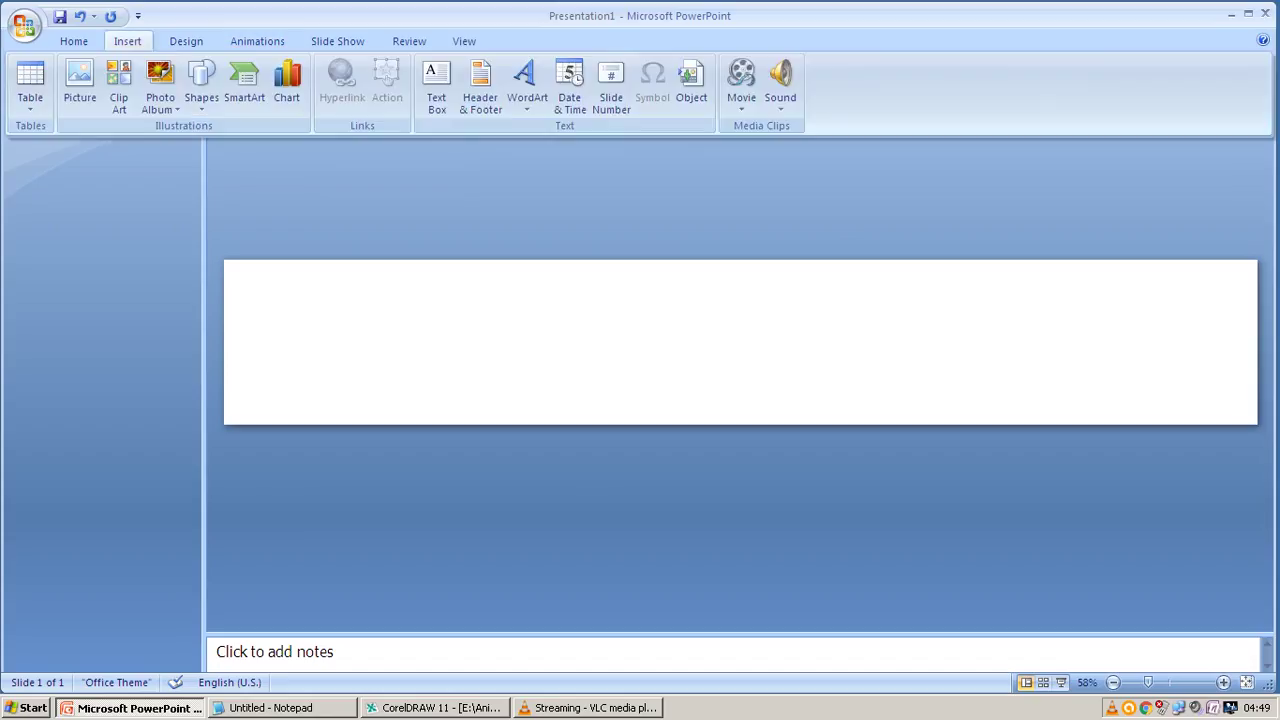
left_click(186, 41)
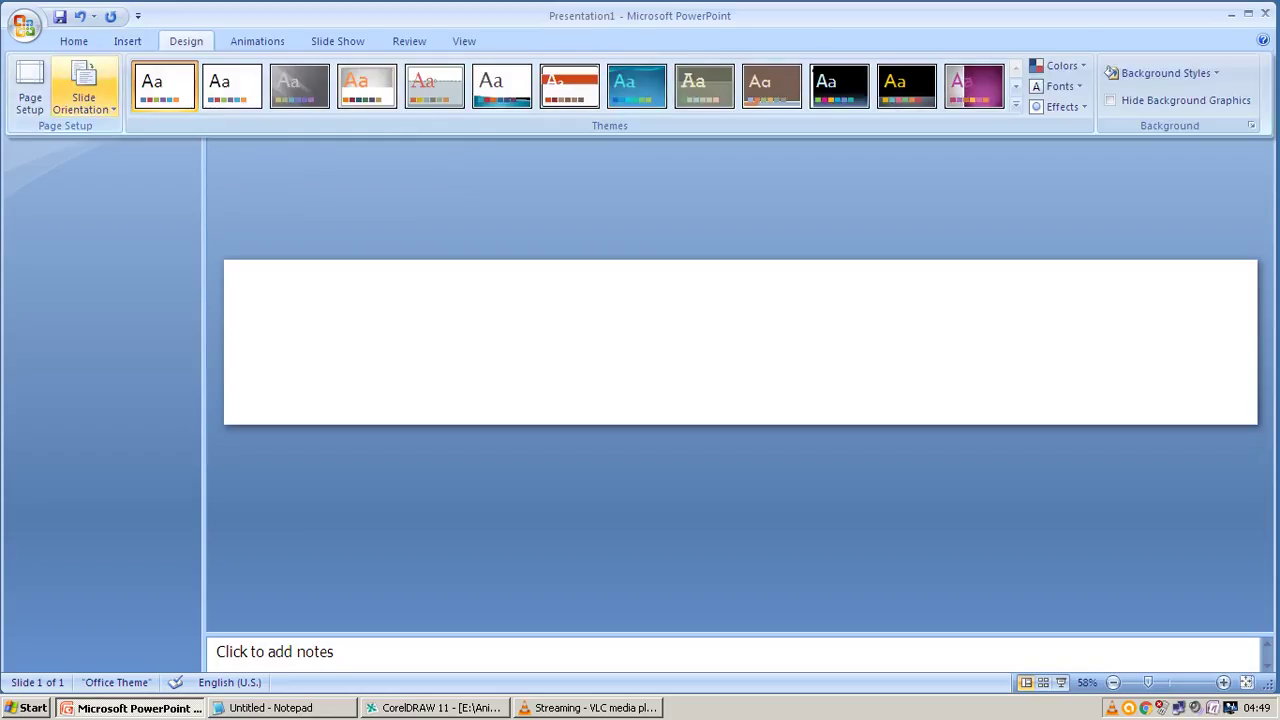
left_click(28, 88)
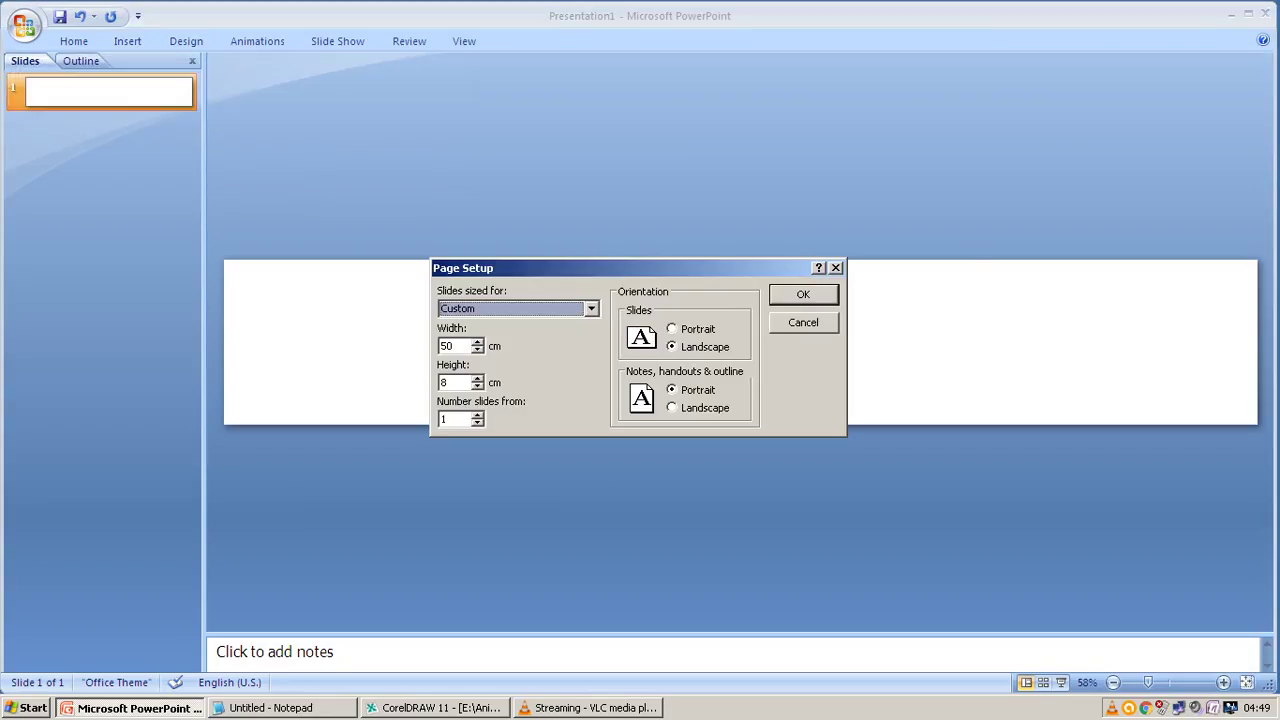
key("Tab")
type("30")
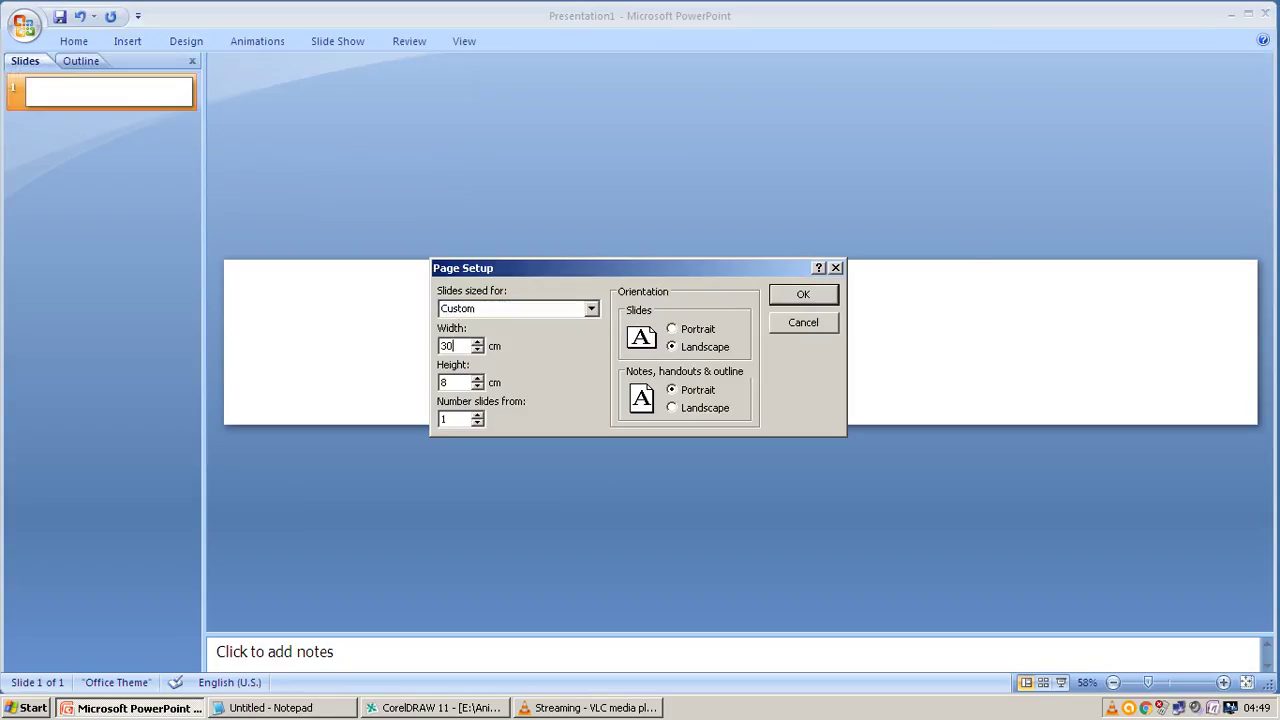
key("Return")
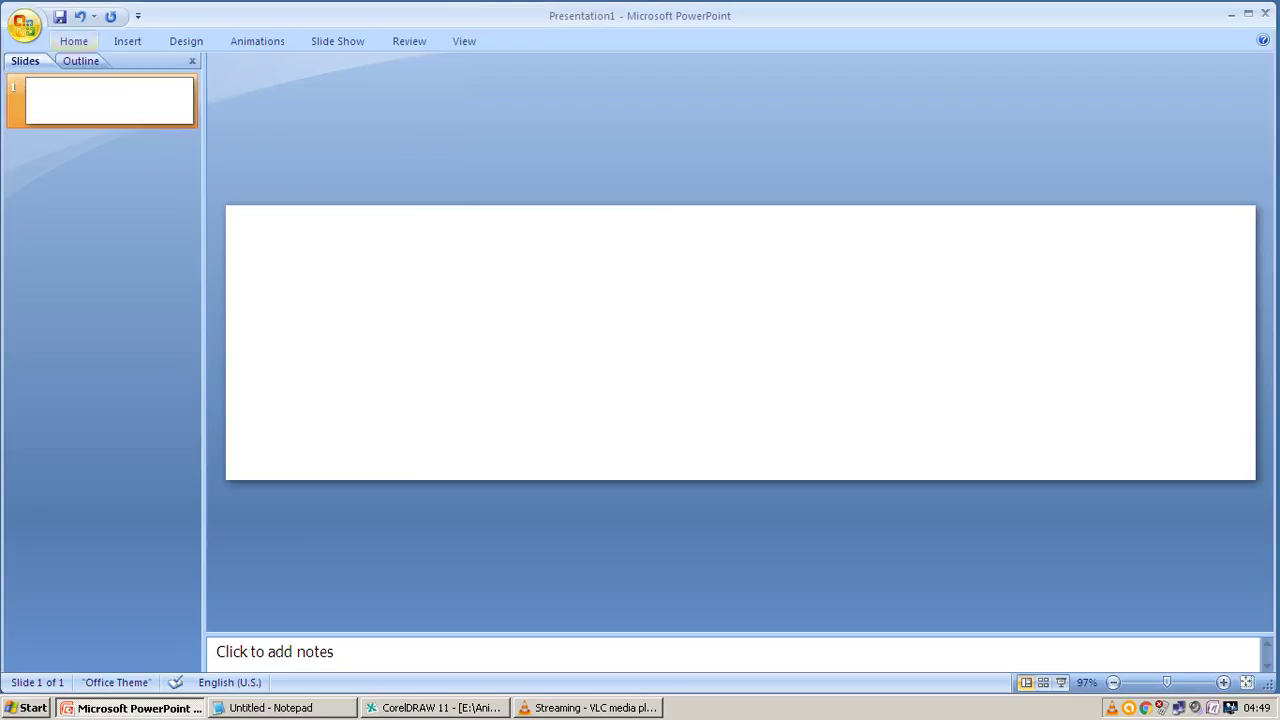
Set the slide height to 10 cm
left_click(186, 41)
left_click(30, 88)
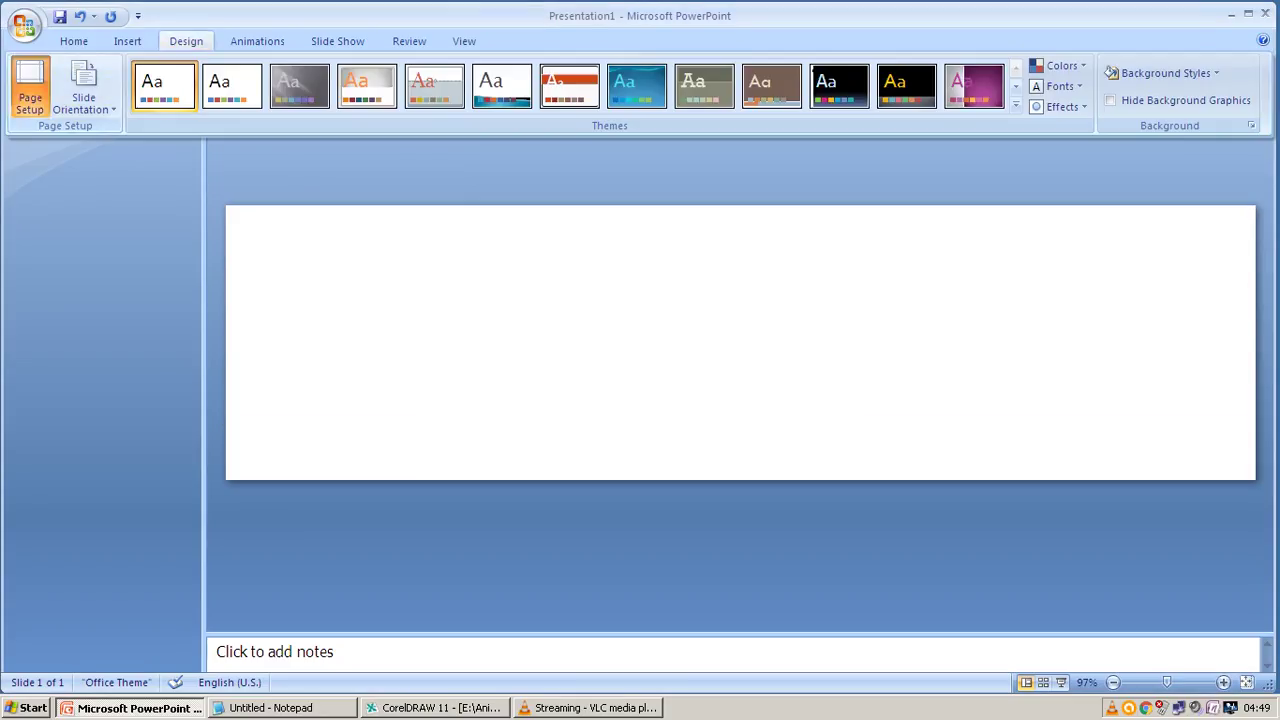
key("Tab")
key("Tab")
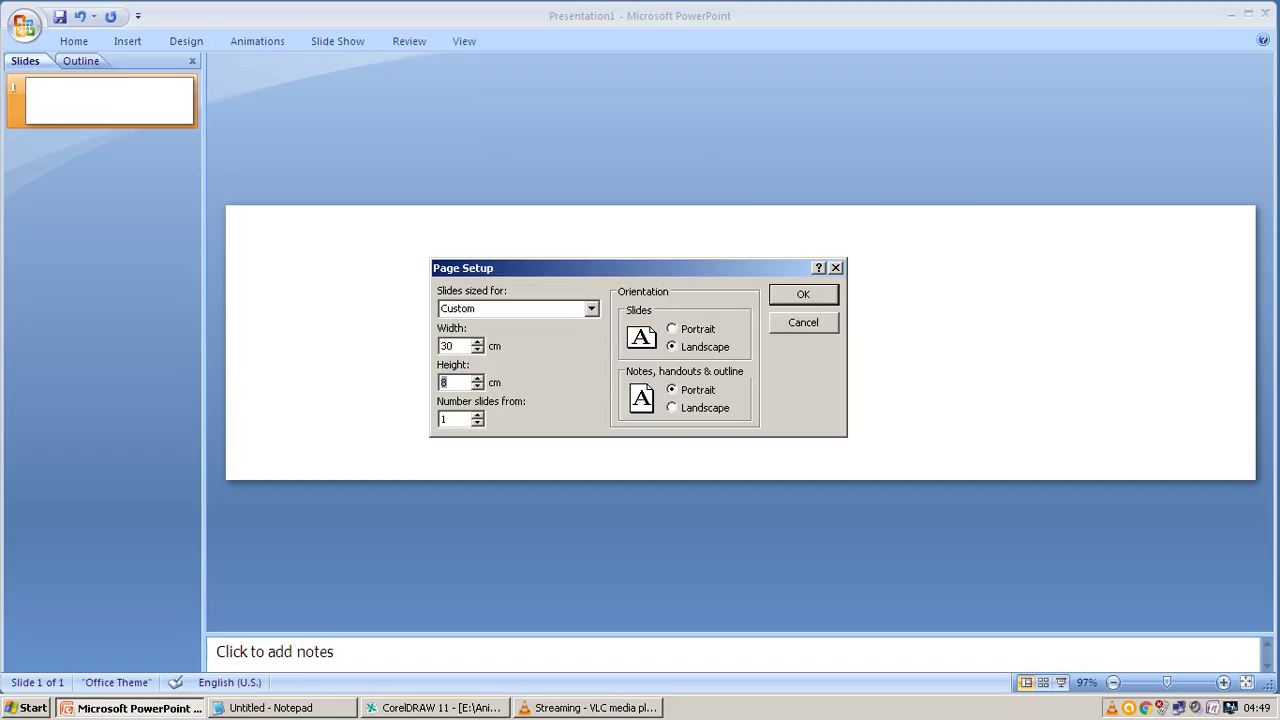
type("10")
key("Return")
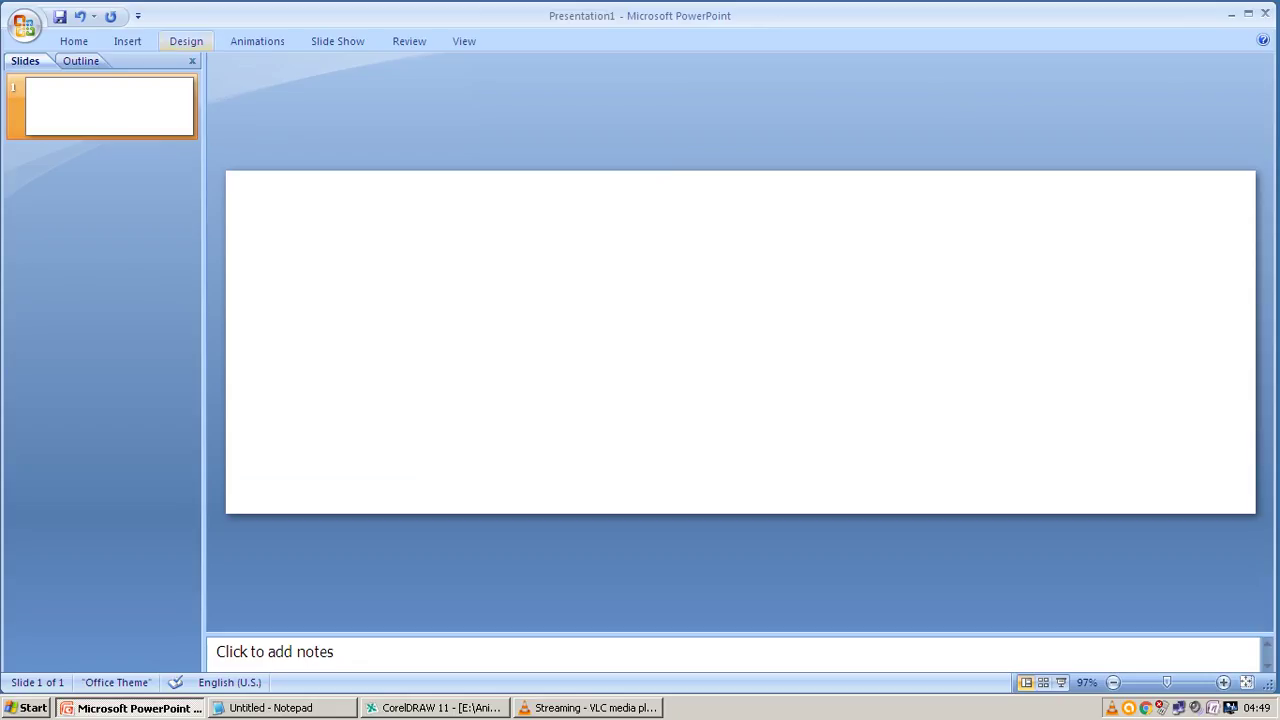
left_click(186, 41)
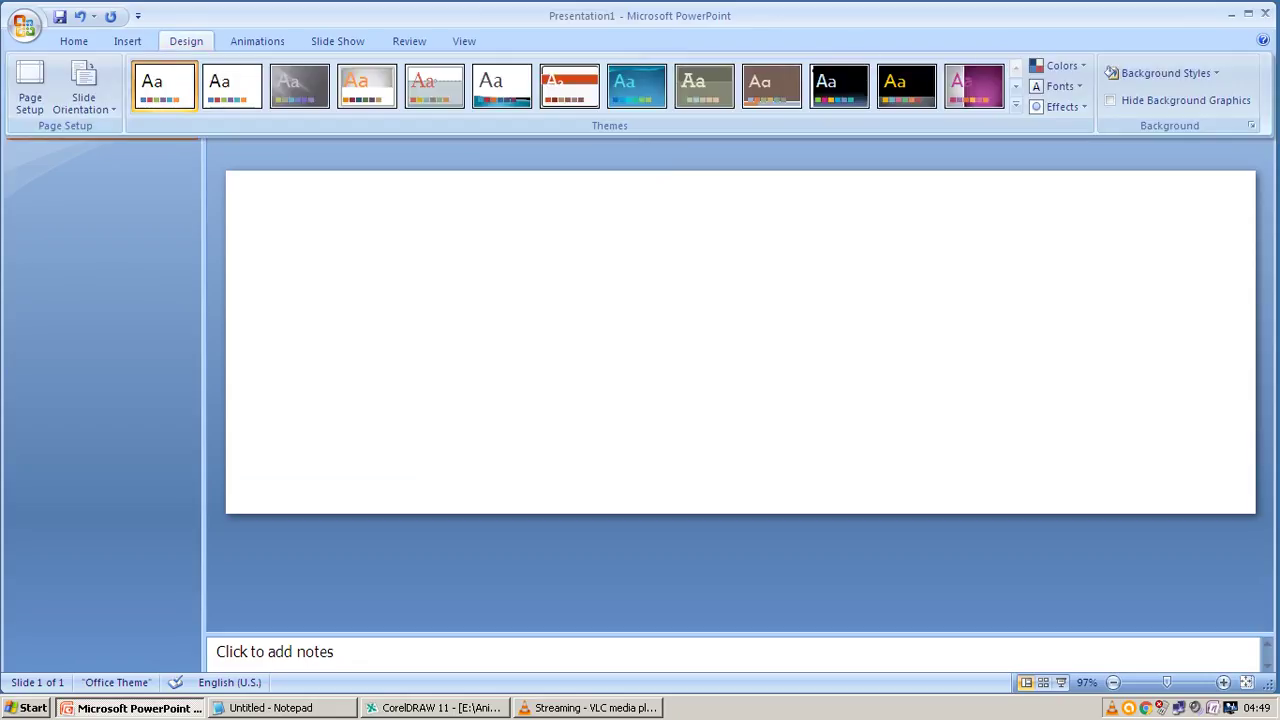
Try a 20 cm slide width in Page Setup
left_click(30, 85)
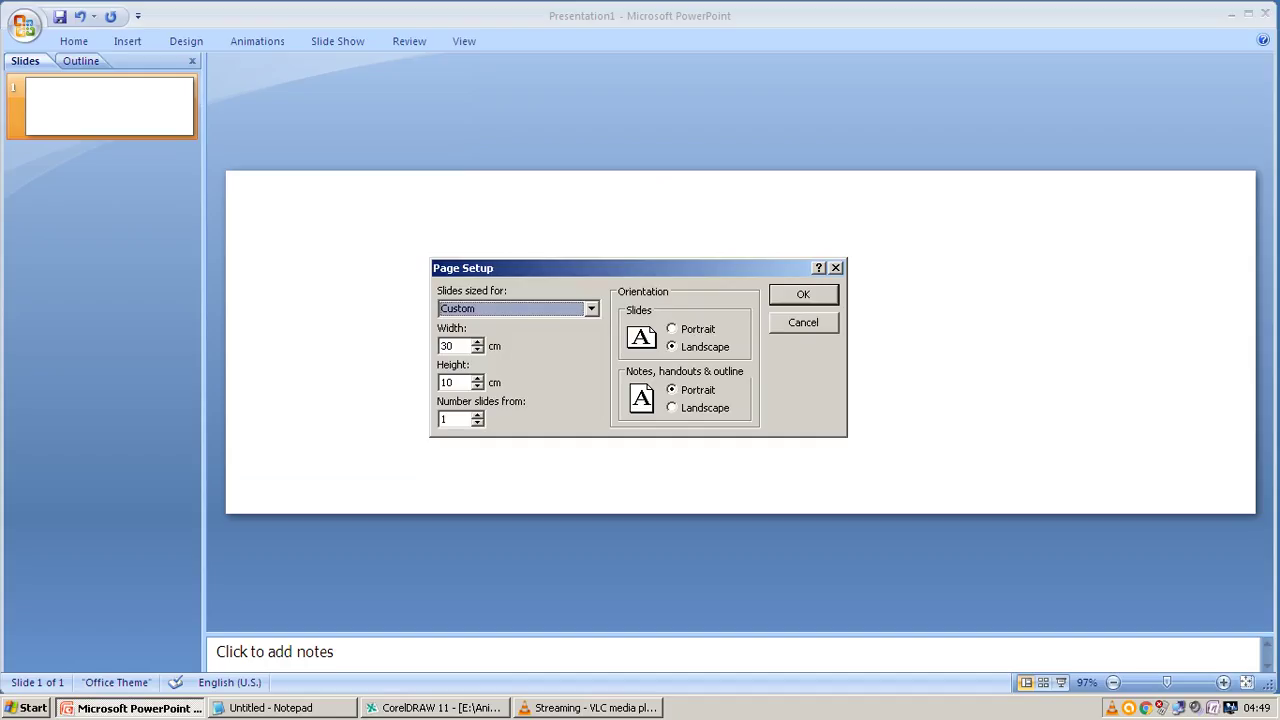
key("Tab")
key("Down")
key("Down")
key("Down")
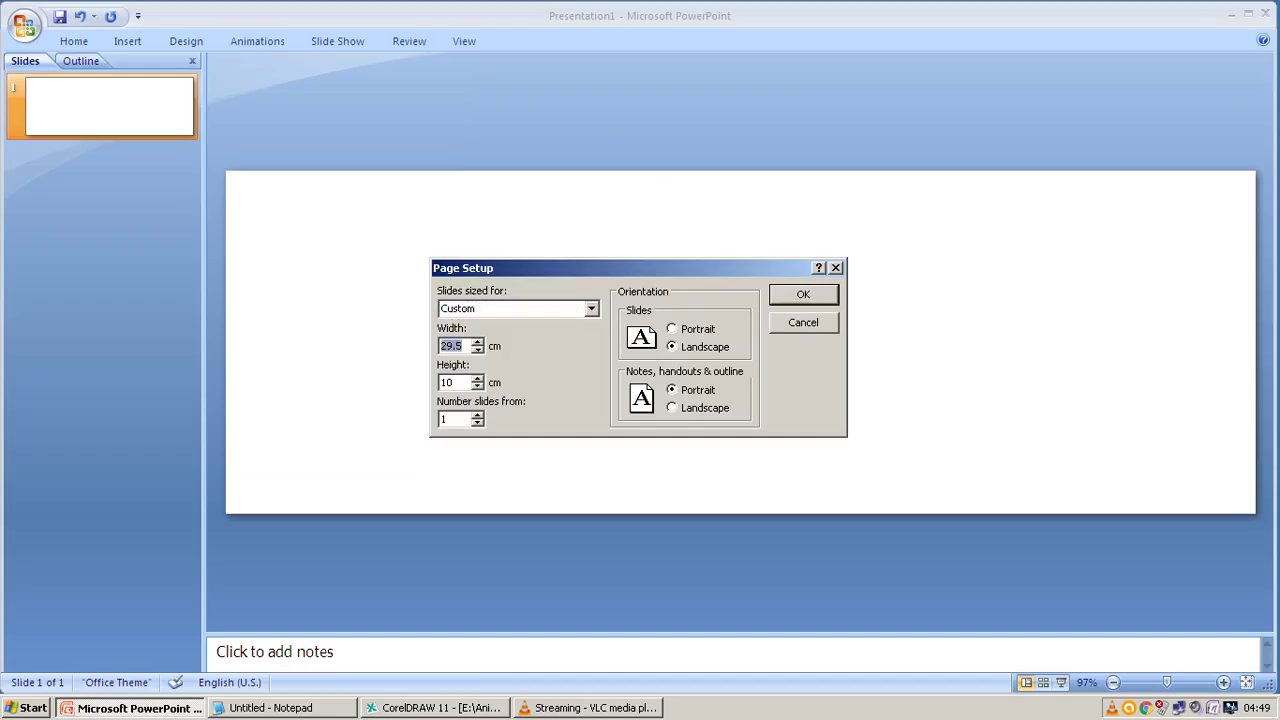
key("Down")
key("Down")
key("Down")
key("Down")
key("Down")
key("Down")
type("20")
key("Tab")
key("Return")
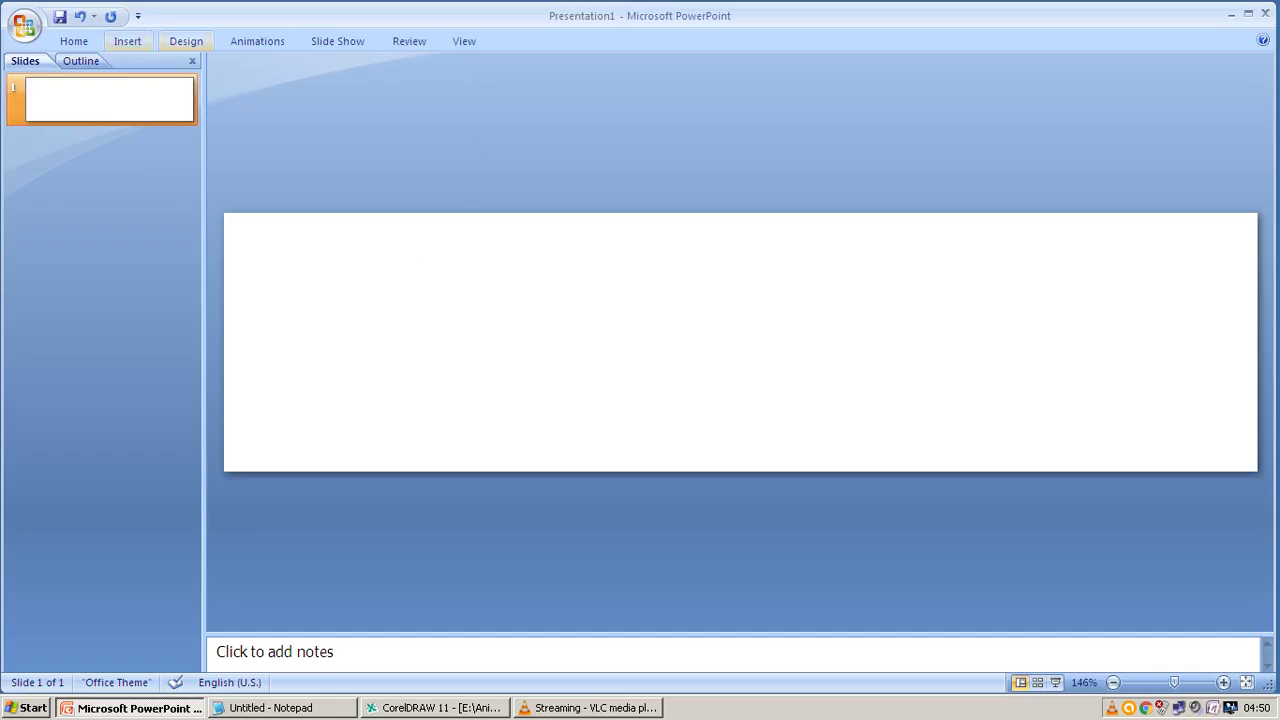
Set the slide to 60 cm wide and 12 cm high
left_click(186, 41)
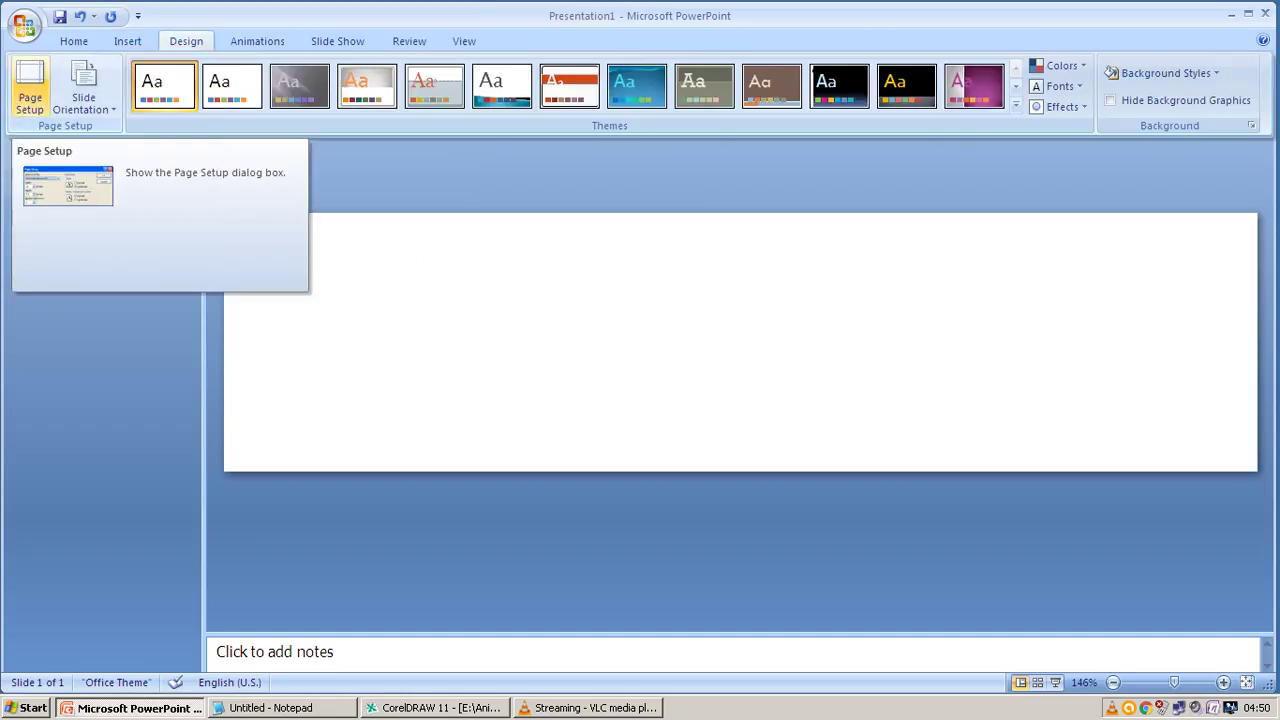
left_click(30, 95)
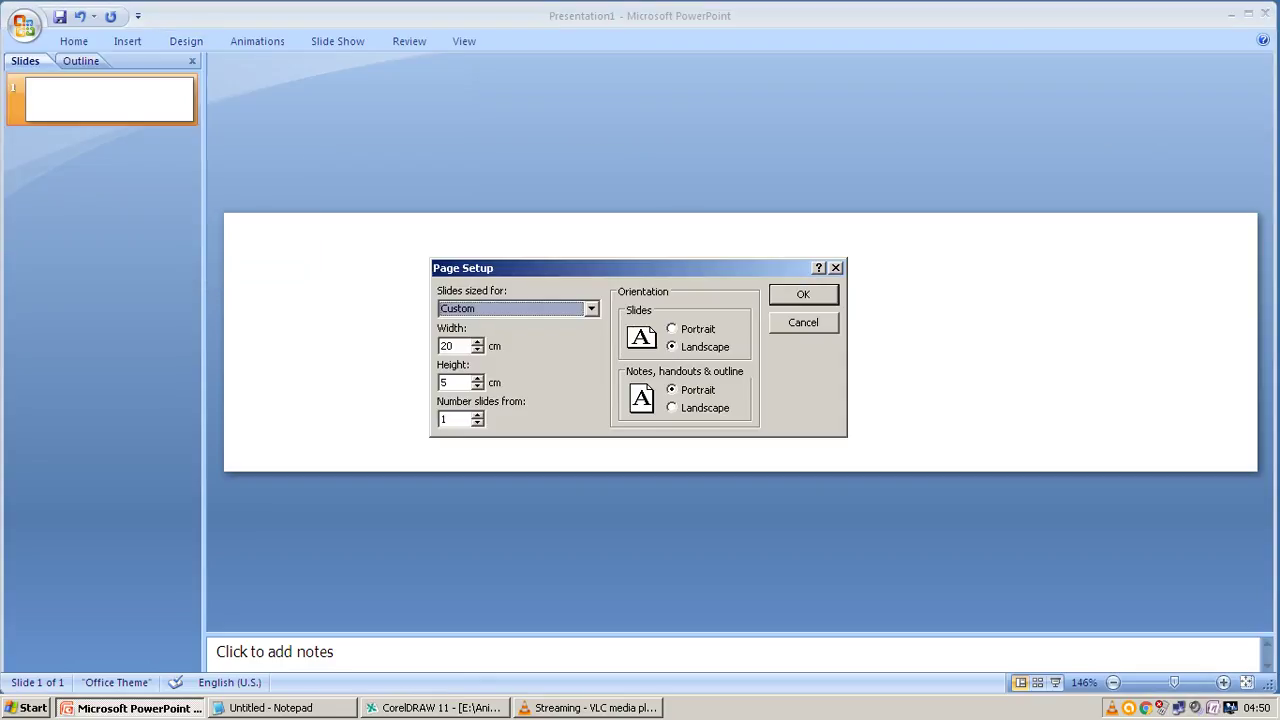
key("Tab")
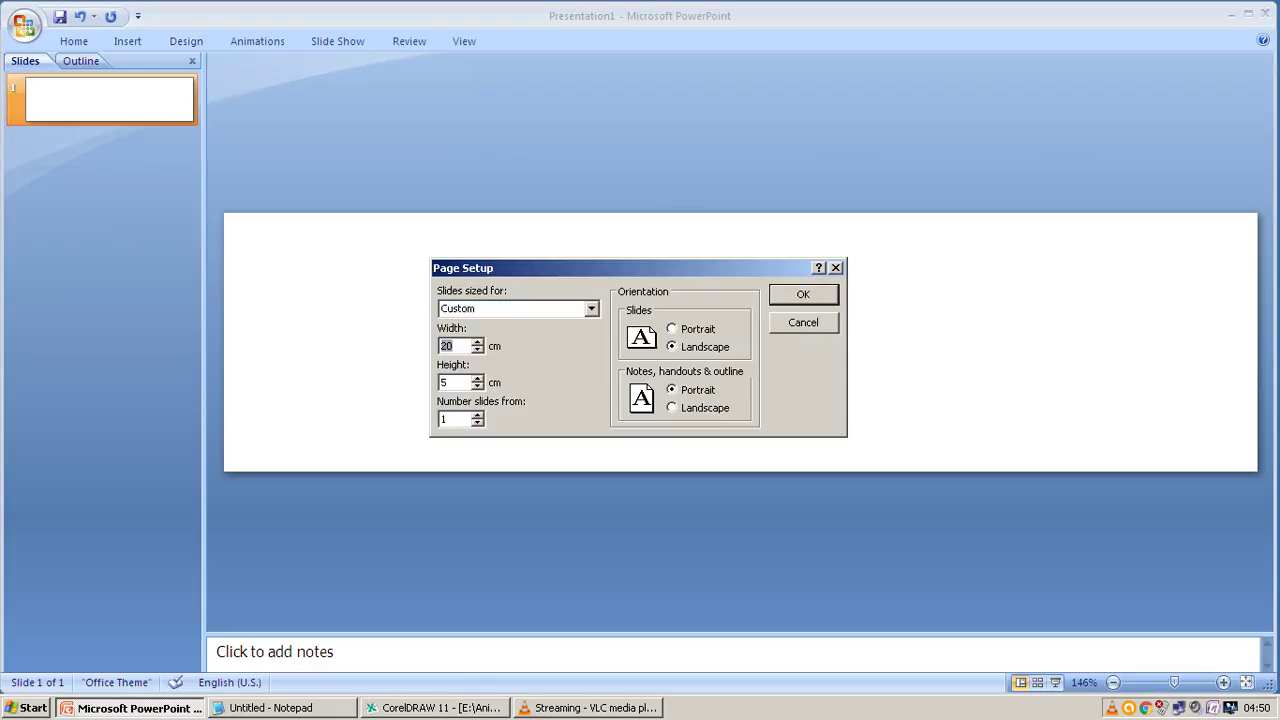
type("60")
key("Tab")
type("12")
key("Return")
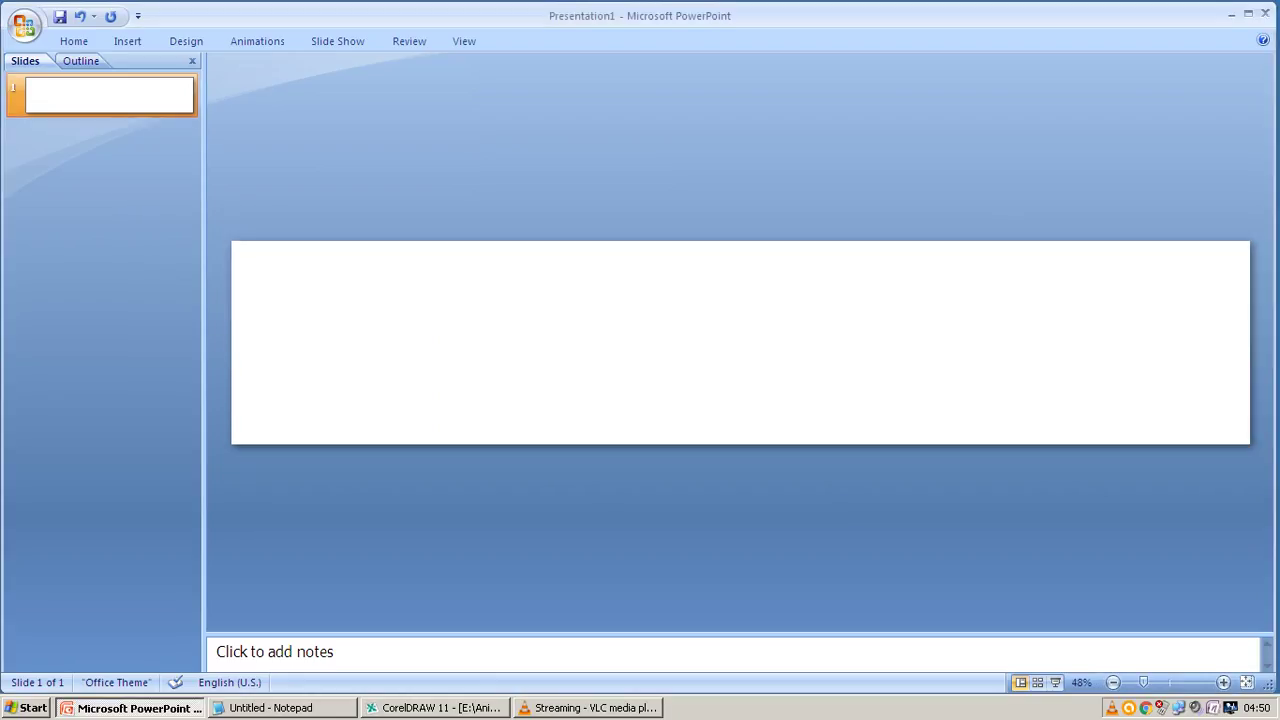
Insert the leather goods items photo again, enlarge it slightly and place it at the banner's left end
left_click(127, 41)
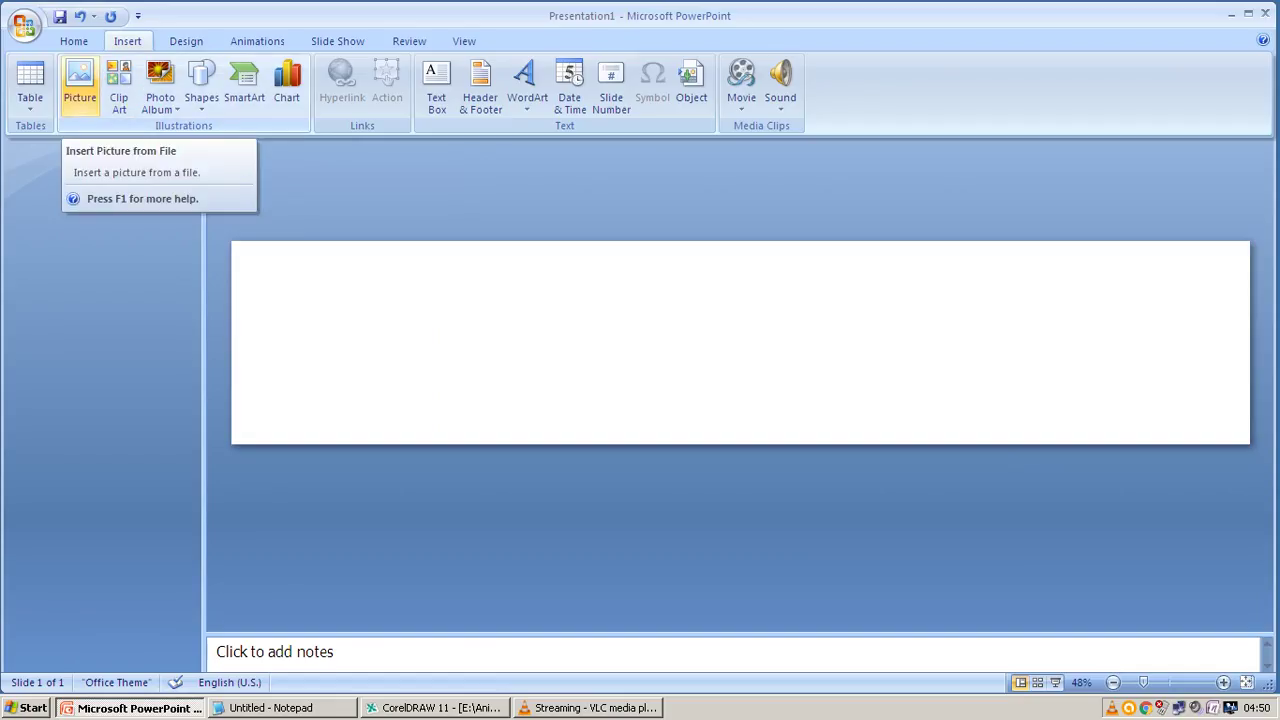
left_click(79, 82)
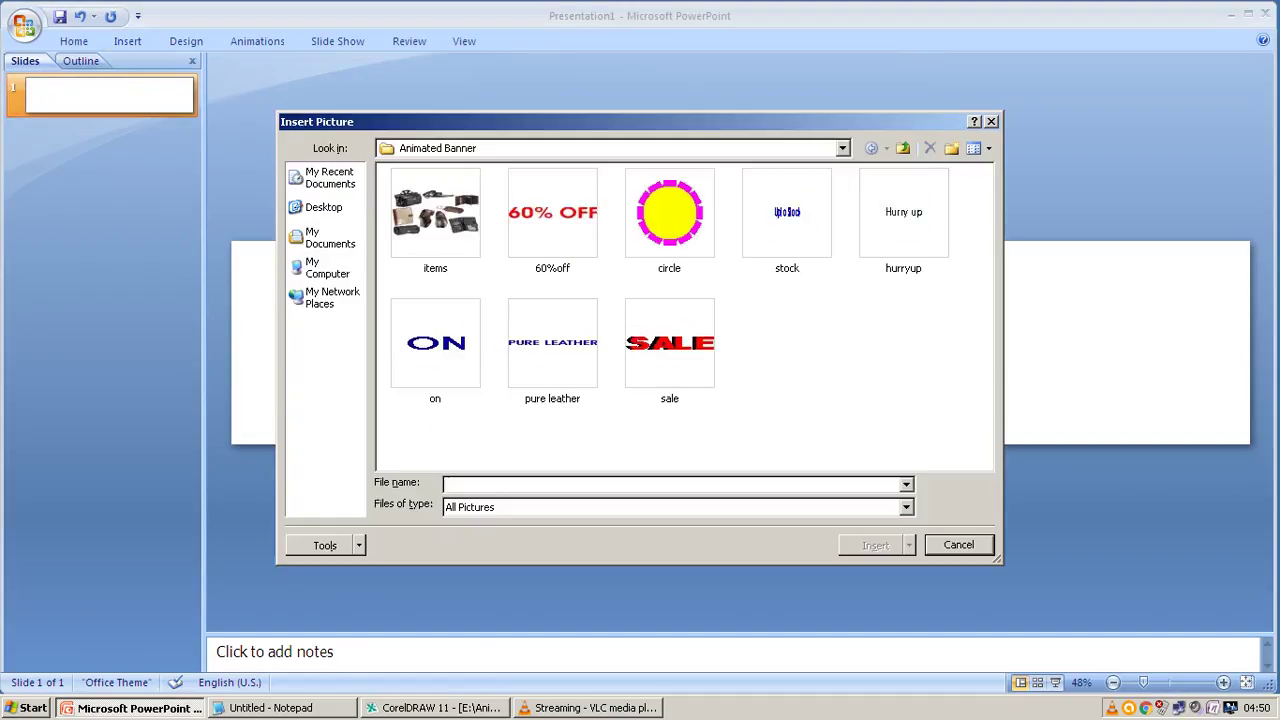
key("Return")
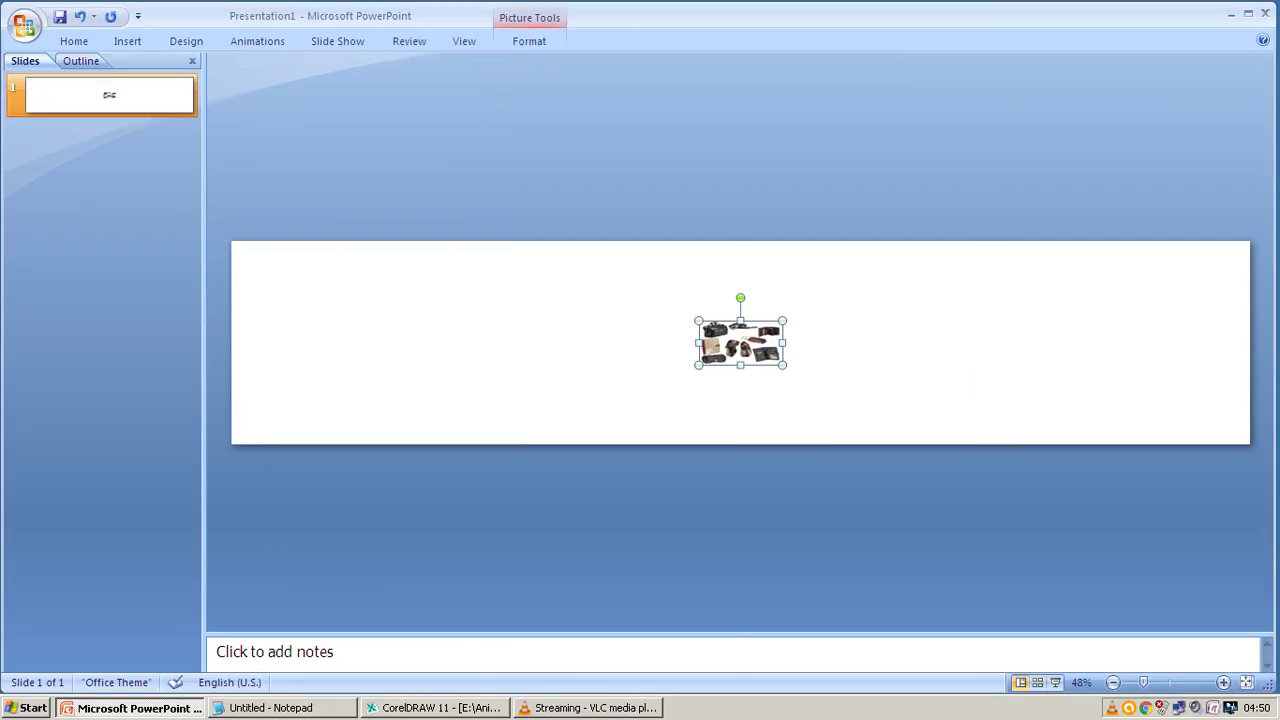
left_click_drag(740, 343, 327, 334)
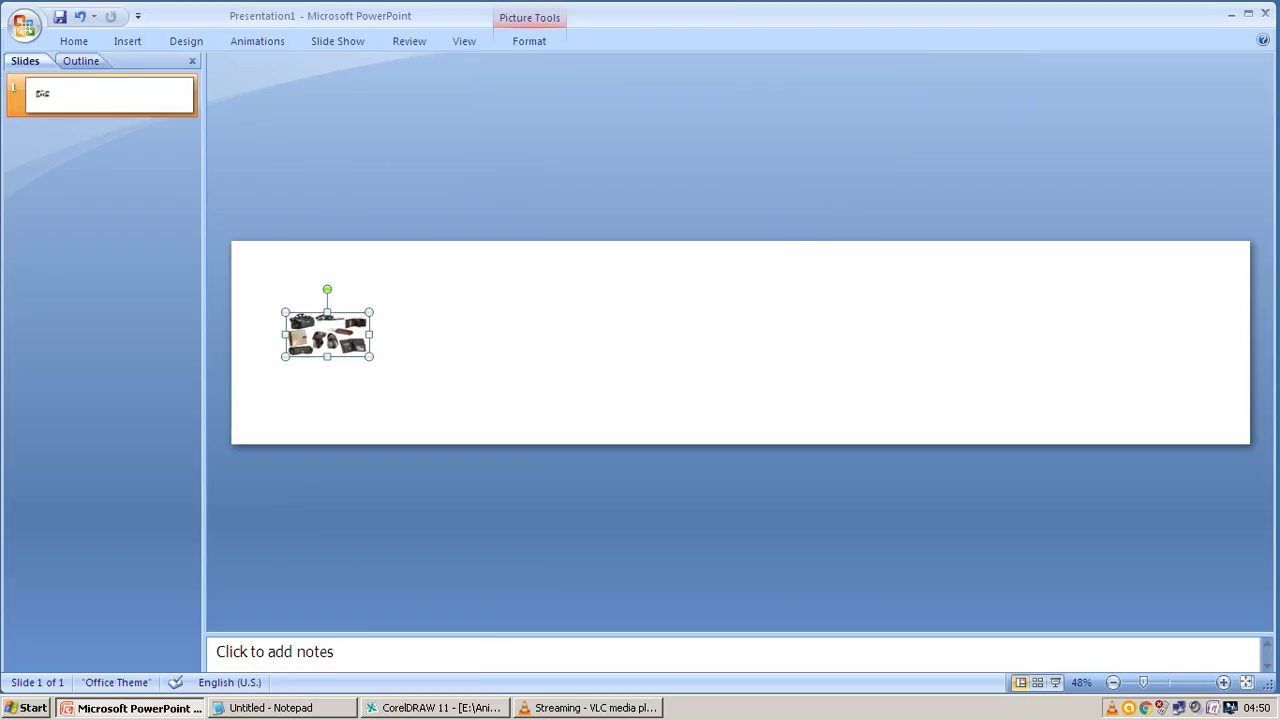
left_click_drag(369, 313, 421, 285)
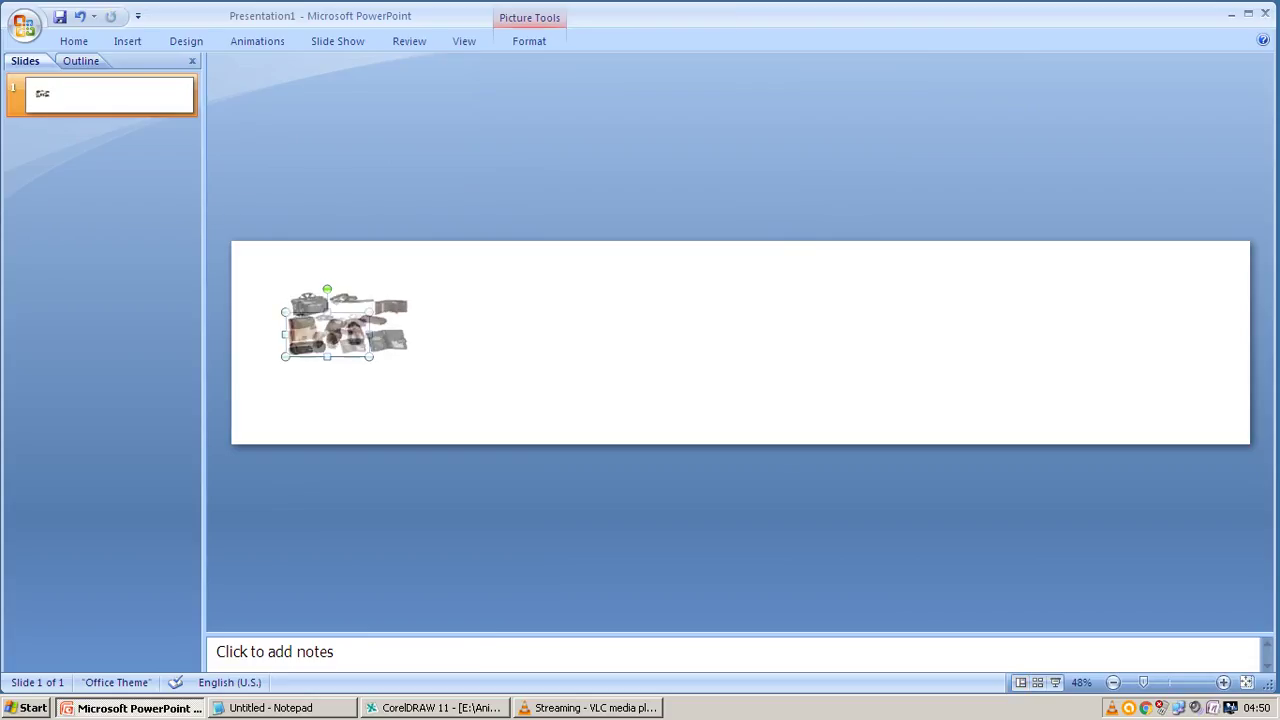
left_click_drag(353, 320, 336, 334)
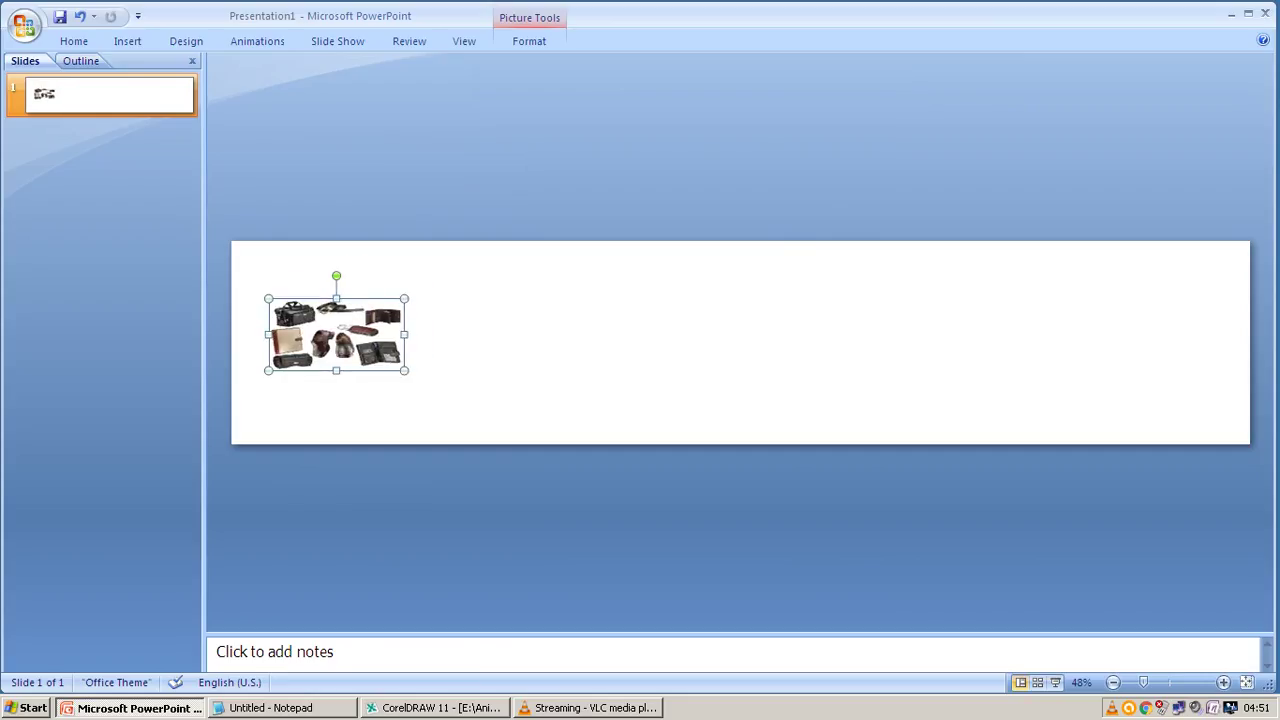
key("Up")
key("Up")
key("Up")
key("Escape")
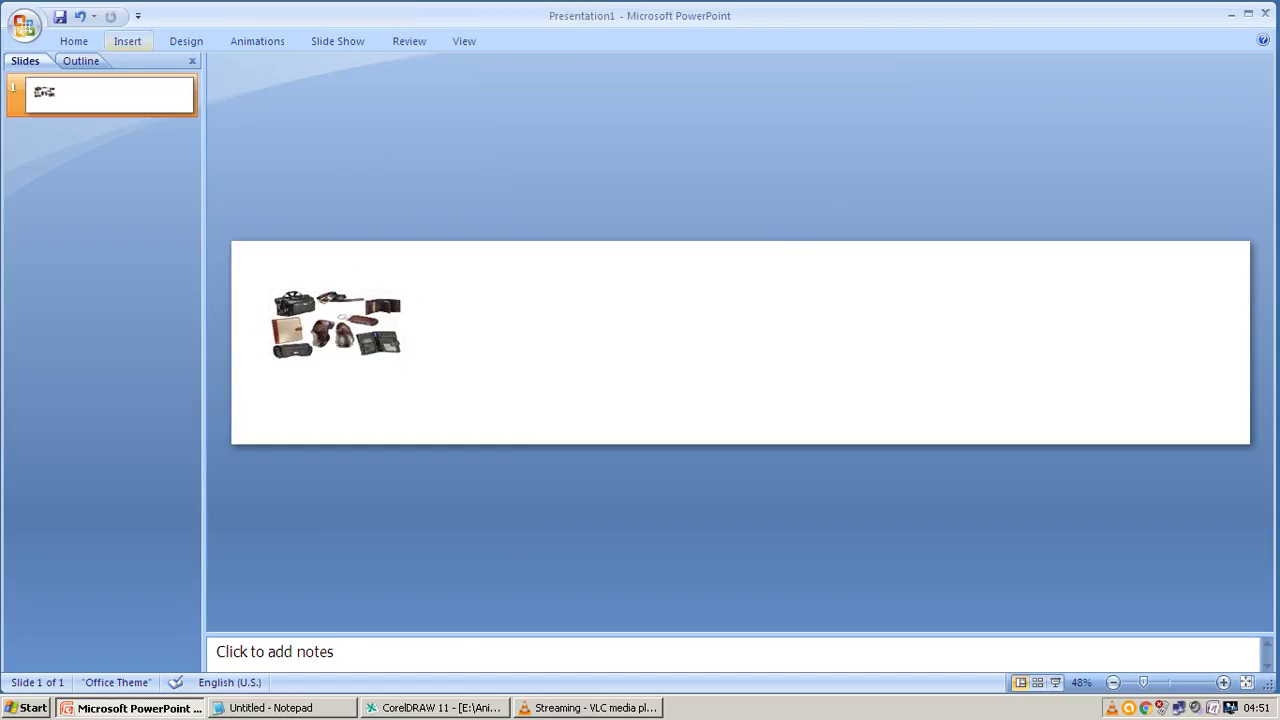
Insert the 60%off picture beside the photo and stretch it wider and slightly taller
left_click(127, 41)
left_click(80, 85)
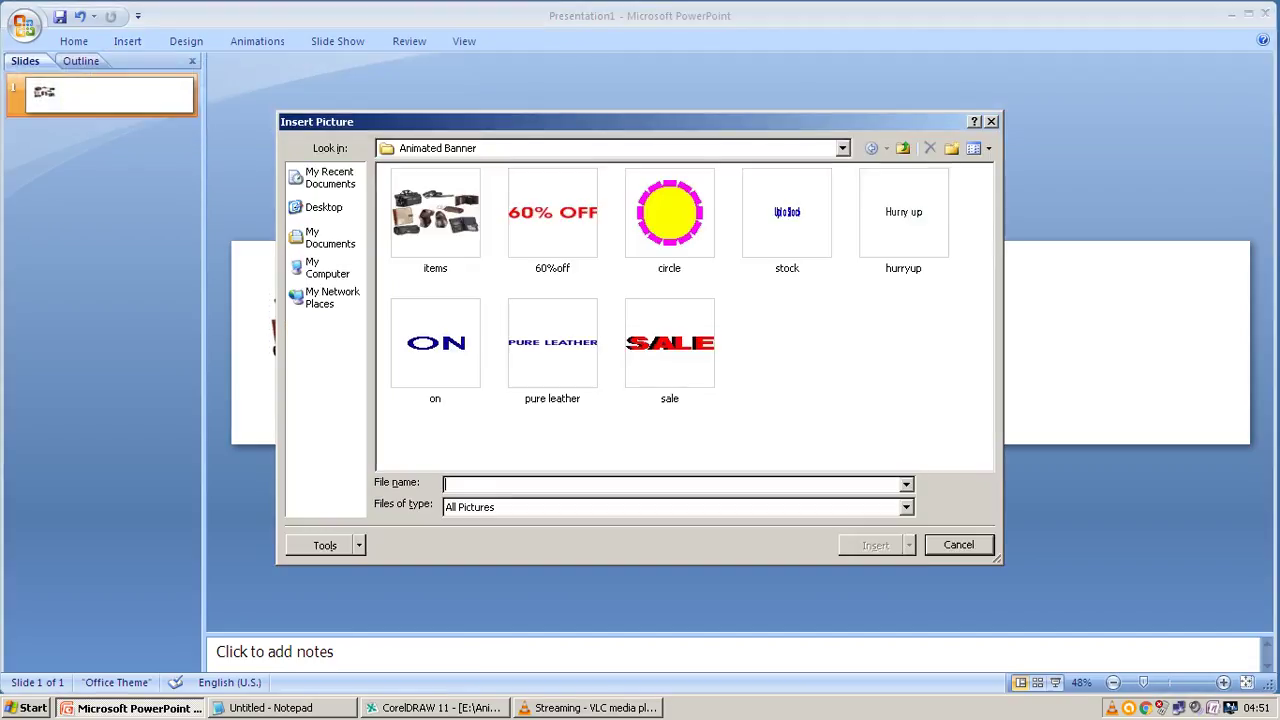
left_click(552, 212)
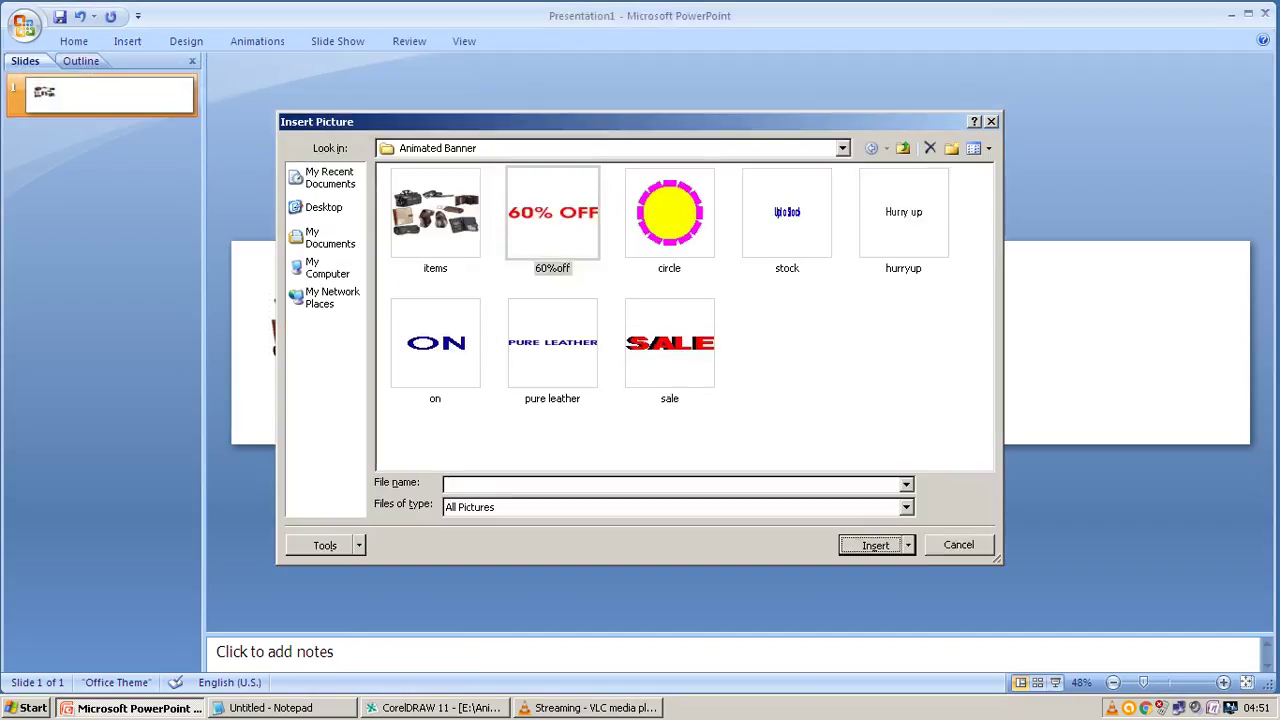
key("Return")
left_click_drag(680, 350, 507, 373)
left_click_drag(653, 354, 600, 328)
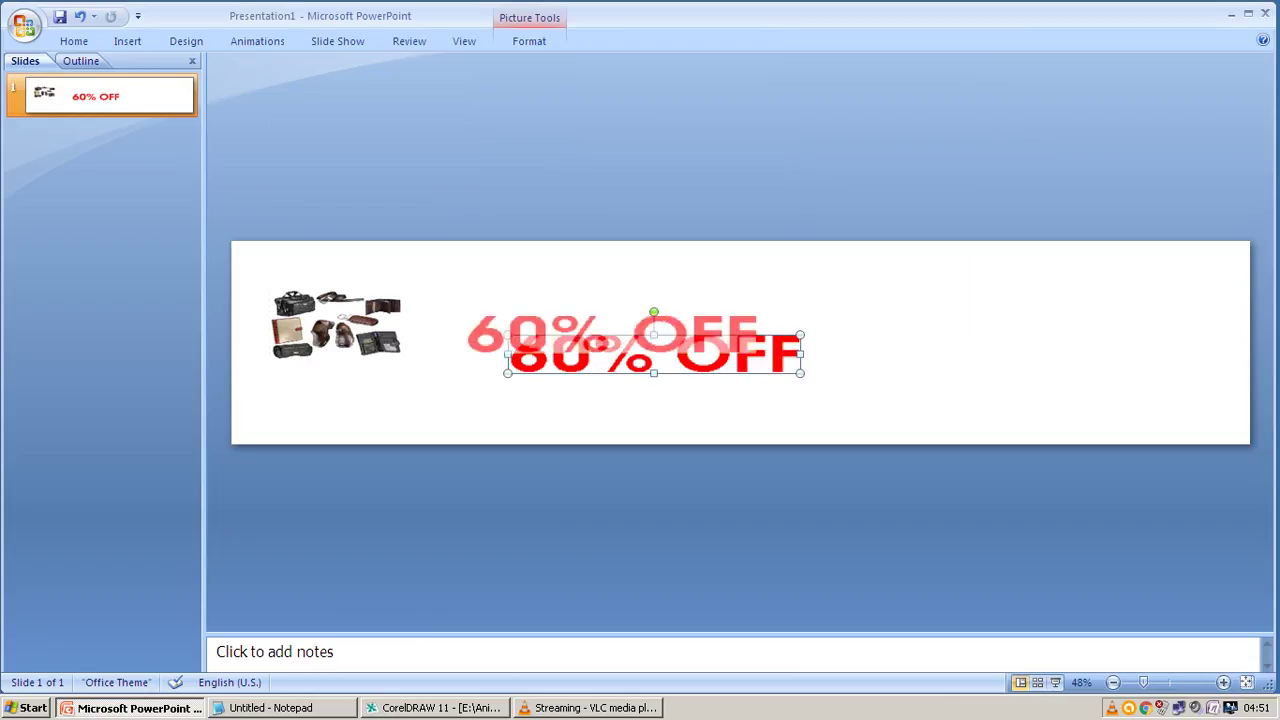
key("Escape")
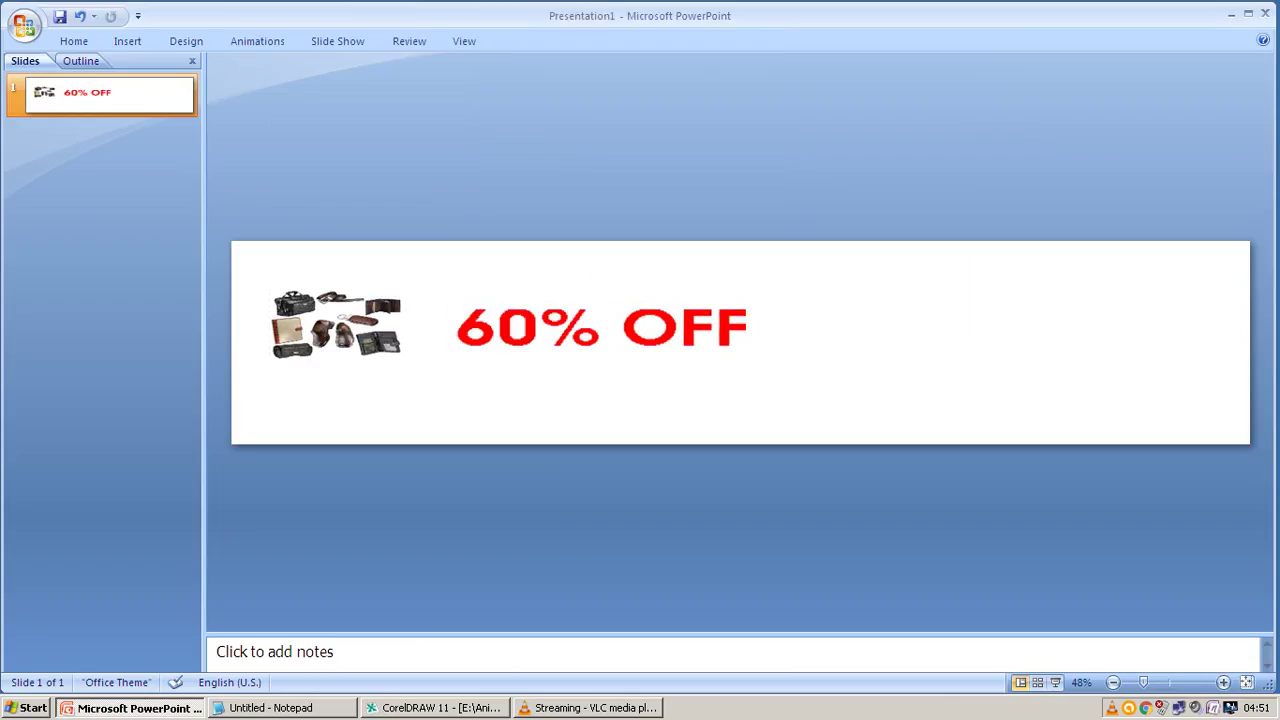
key("Tab")
left_click_drag(748, 328, 910, 328)
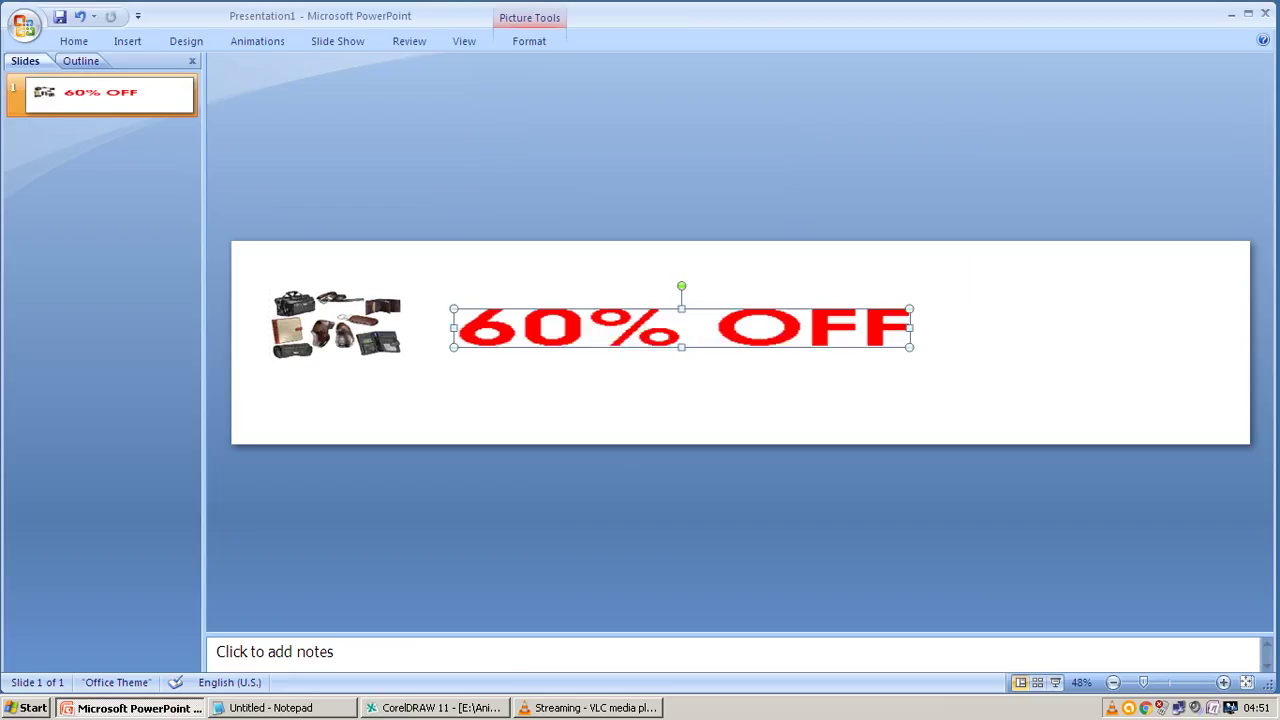
left_click_drag(681, 347, 681, 356)
key("Escape")
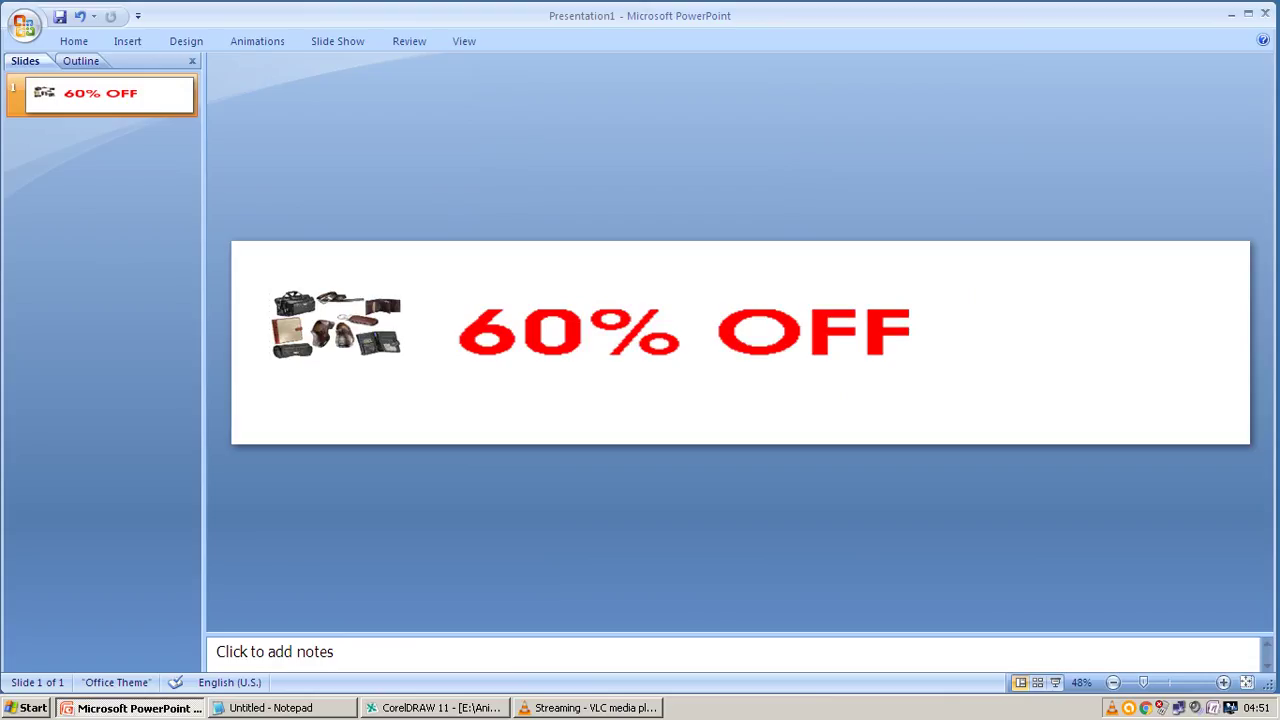
Insert the circle picture, move it right of OFF and enlarge it at the banner's right end
left_click(127, 41)
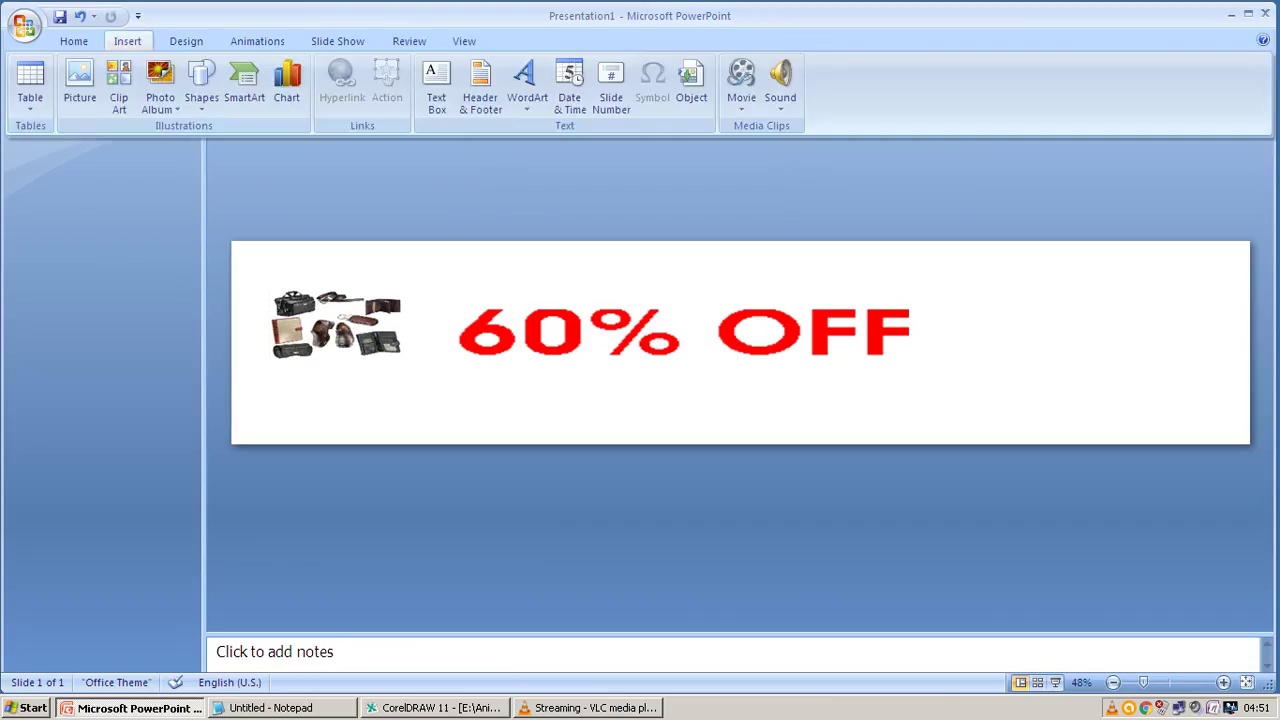
left_click(79, 85)
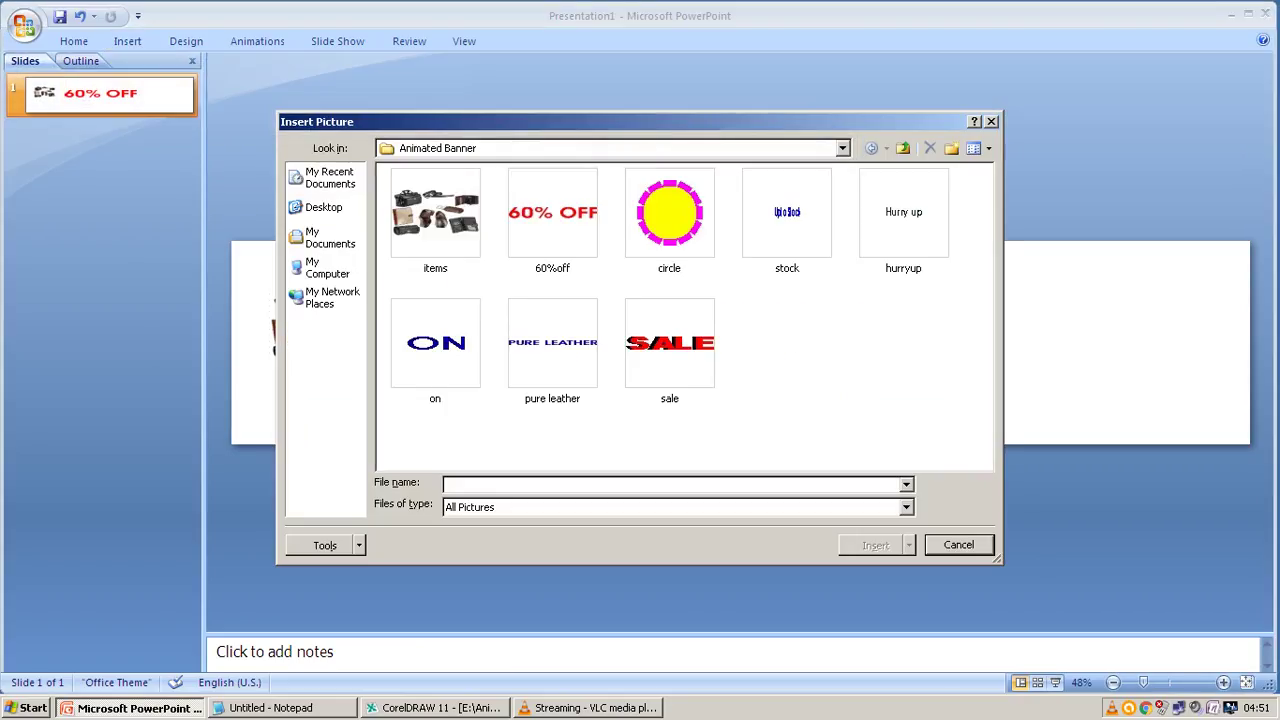
mouse_move(669, 213)
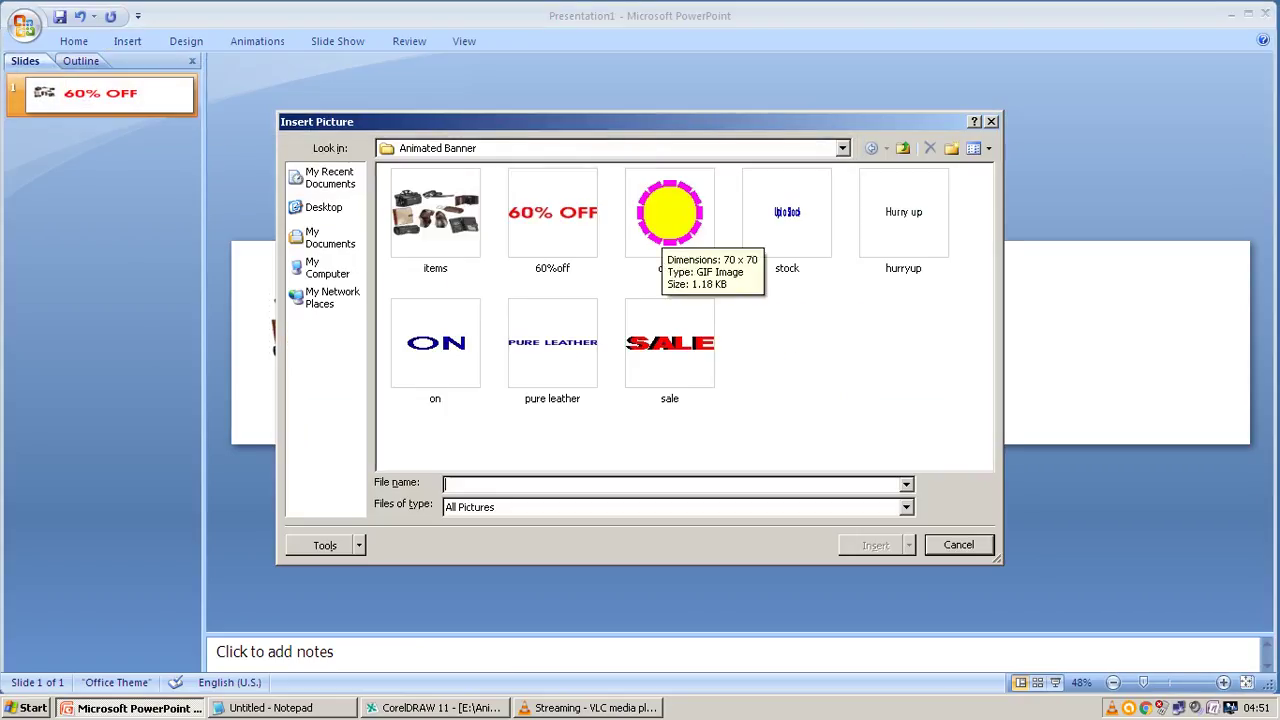
left_click(665, 230)
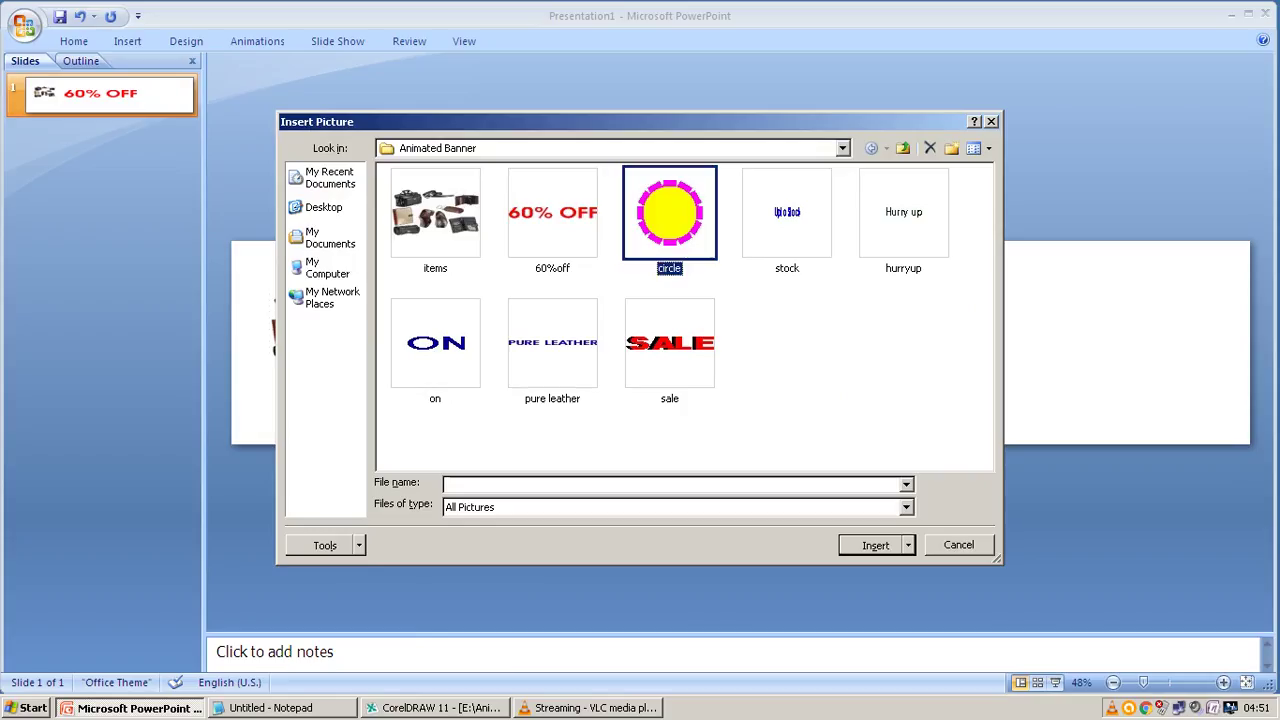
double_click(665, 230)
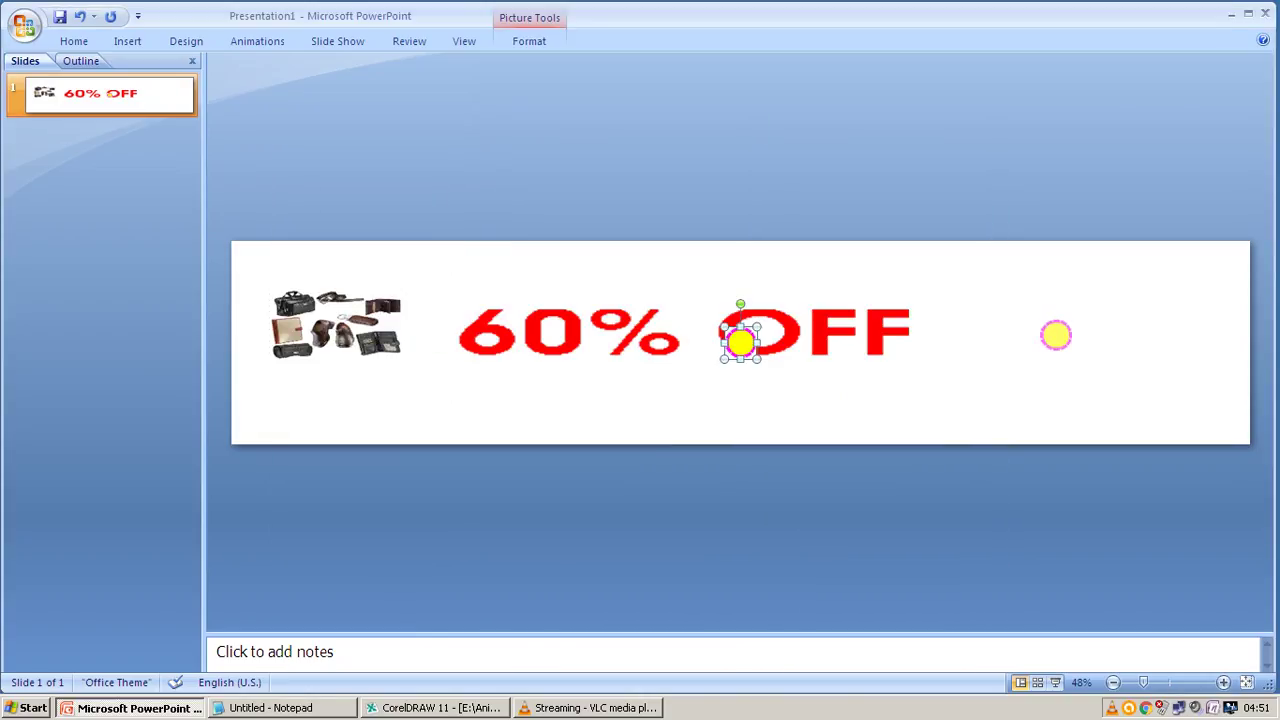
mouse_move(740, 343)
left_mouse_down()
mouse_move(1036, 329)
mouse_move(1145, 220)
left_mouse_up()
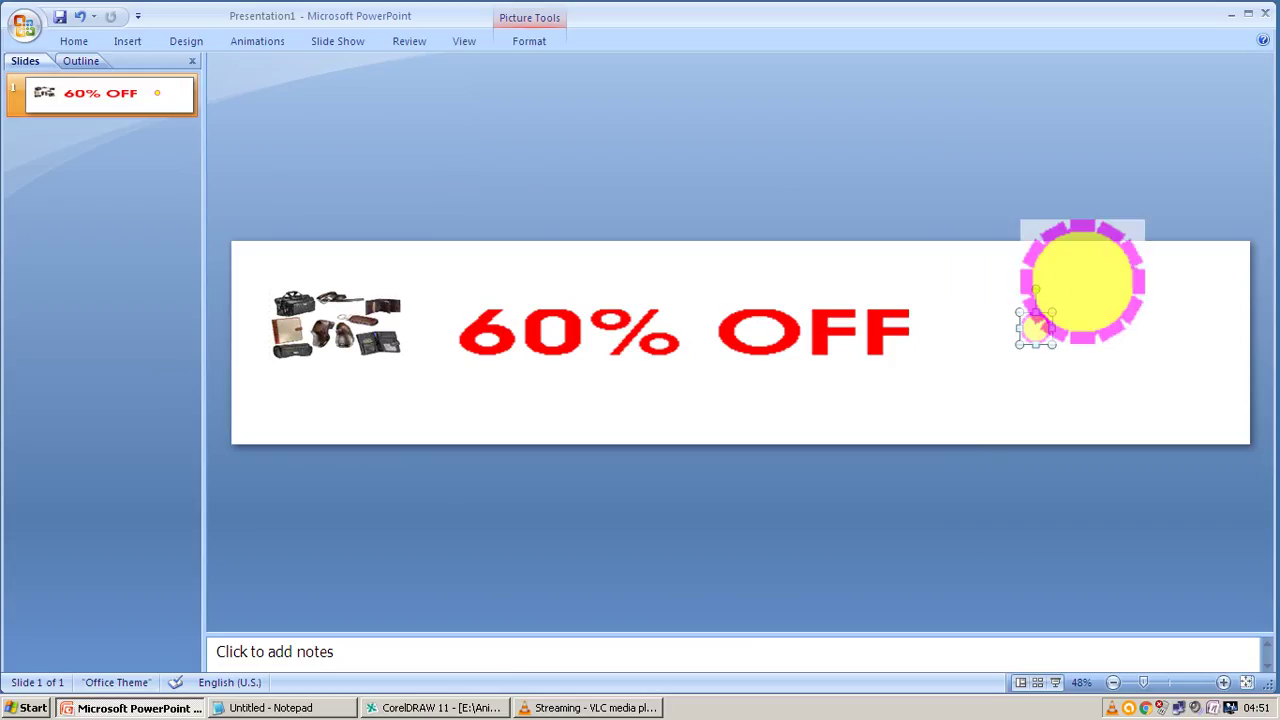
left_click_drag(1145, 220, 1112, 252)
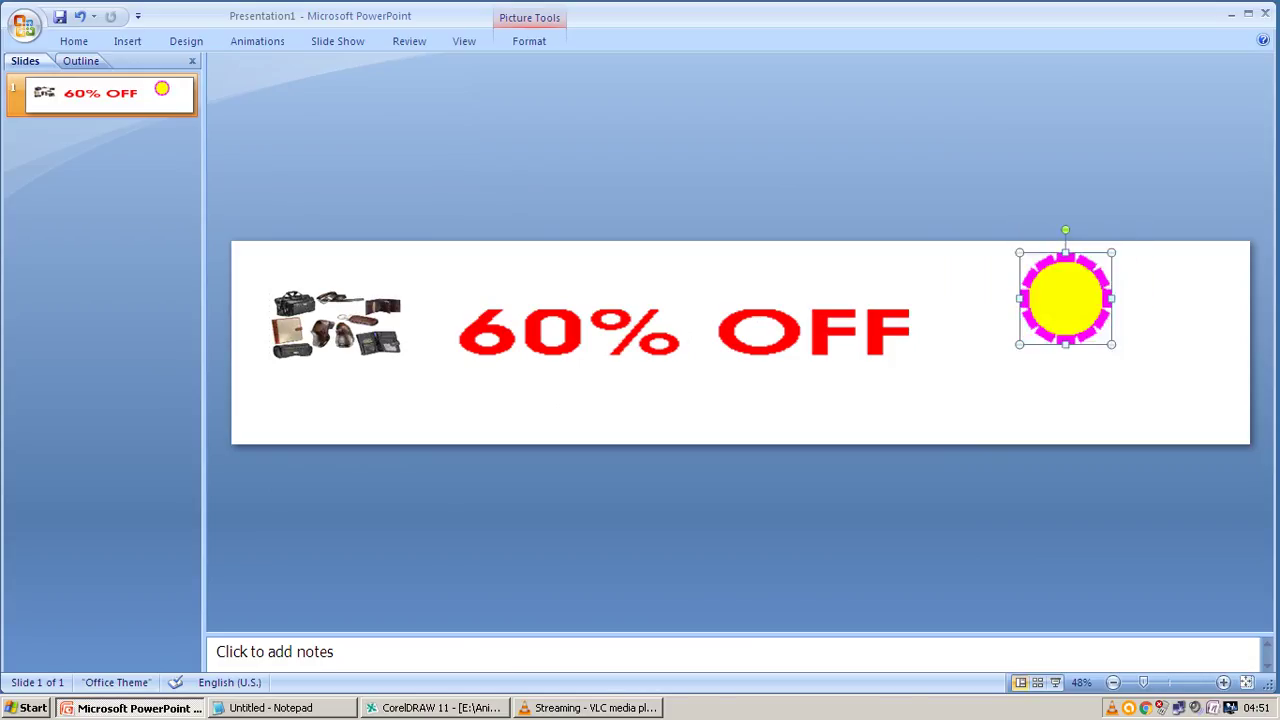
left_click_drag(1066, 298, 1066, 330)
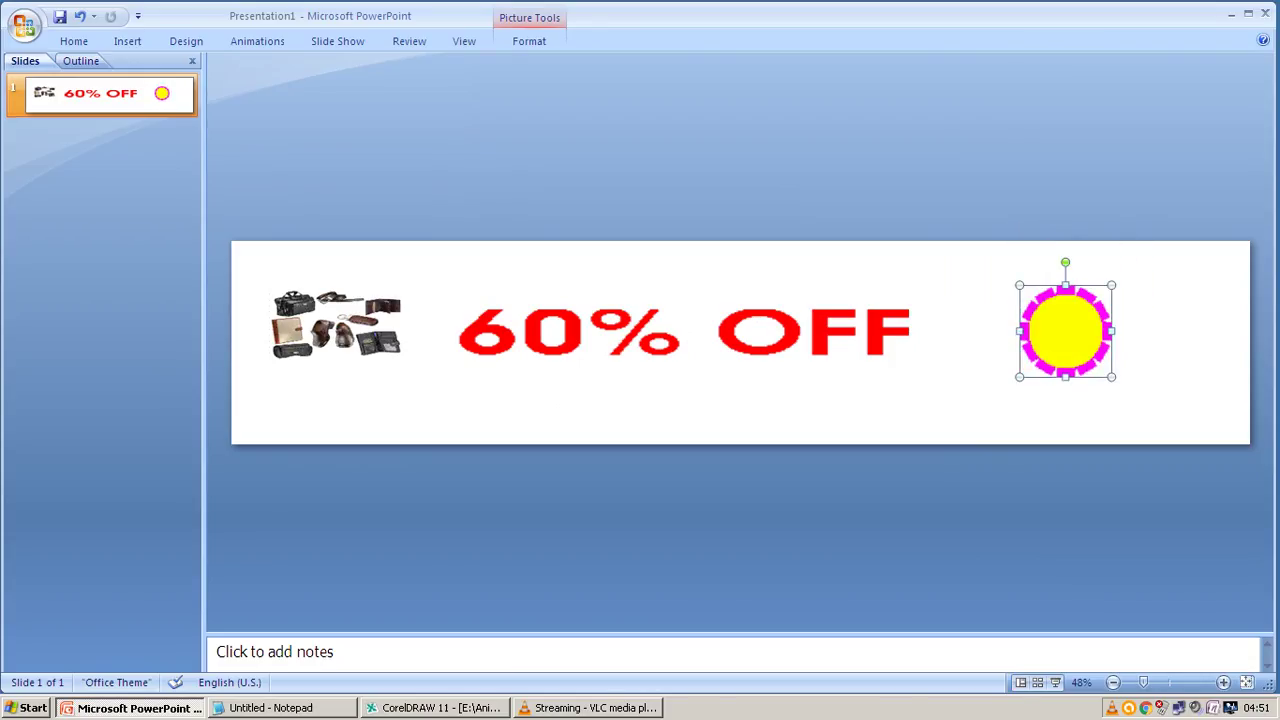
left_click_drag(1112, 285, 1148, 248)
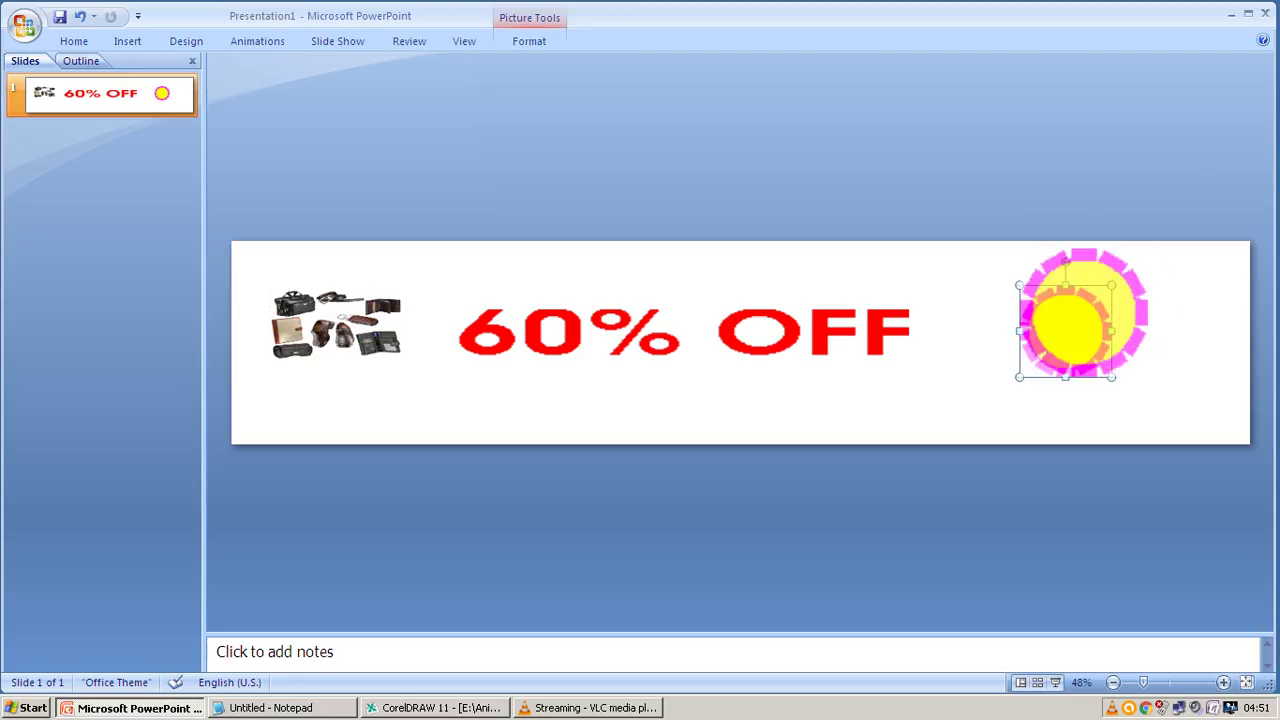
left_click_drag(1084, 312, 1056, 336)
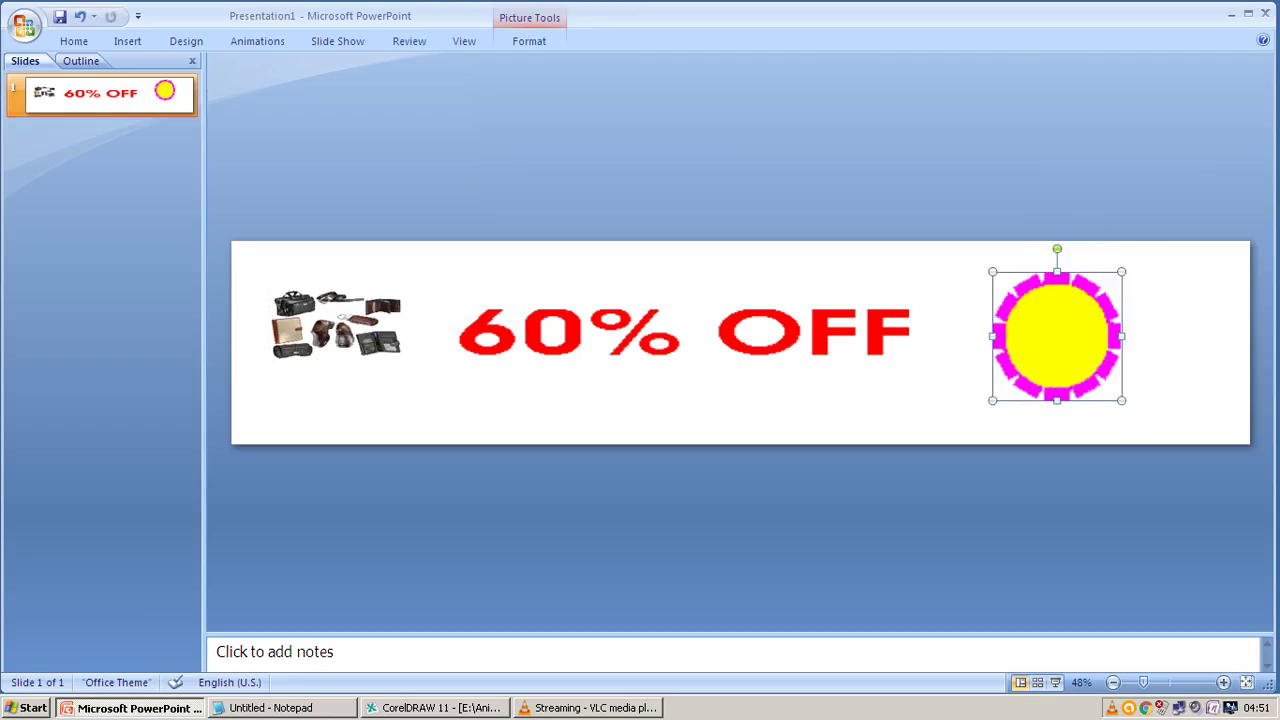
key("Escape")
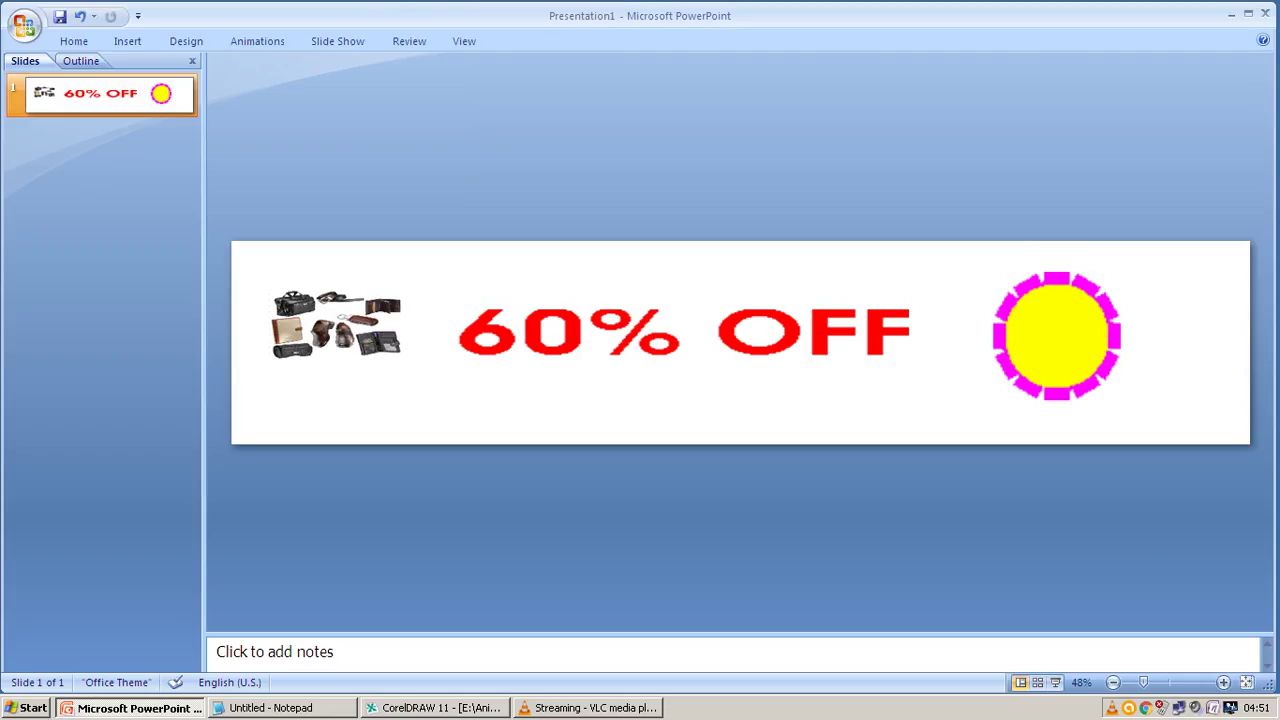
Widen 60% OFF toward the circle, enlarge the leather photo, then trim 60% OFF from its left
key("Tab")
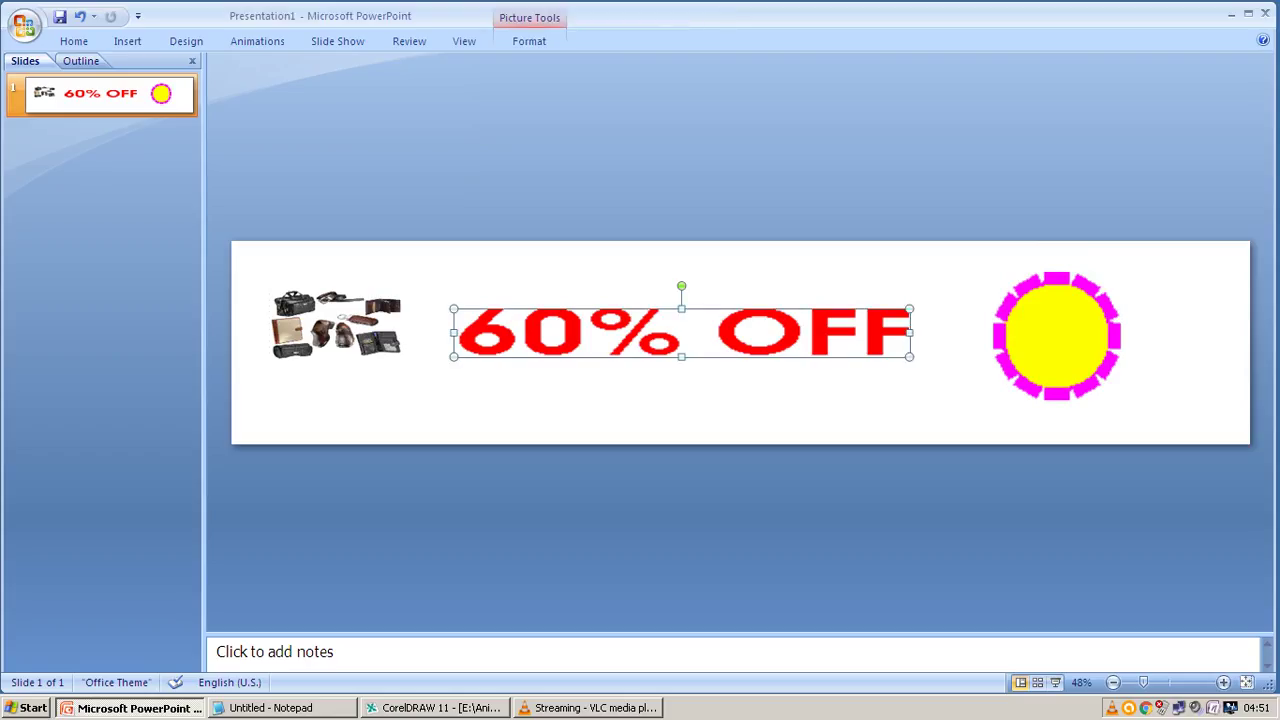
left_click_drag(909, 332, 975, 332)
key("Escape")
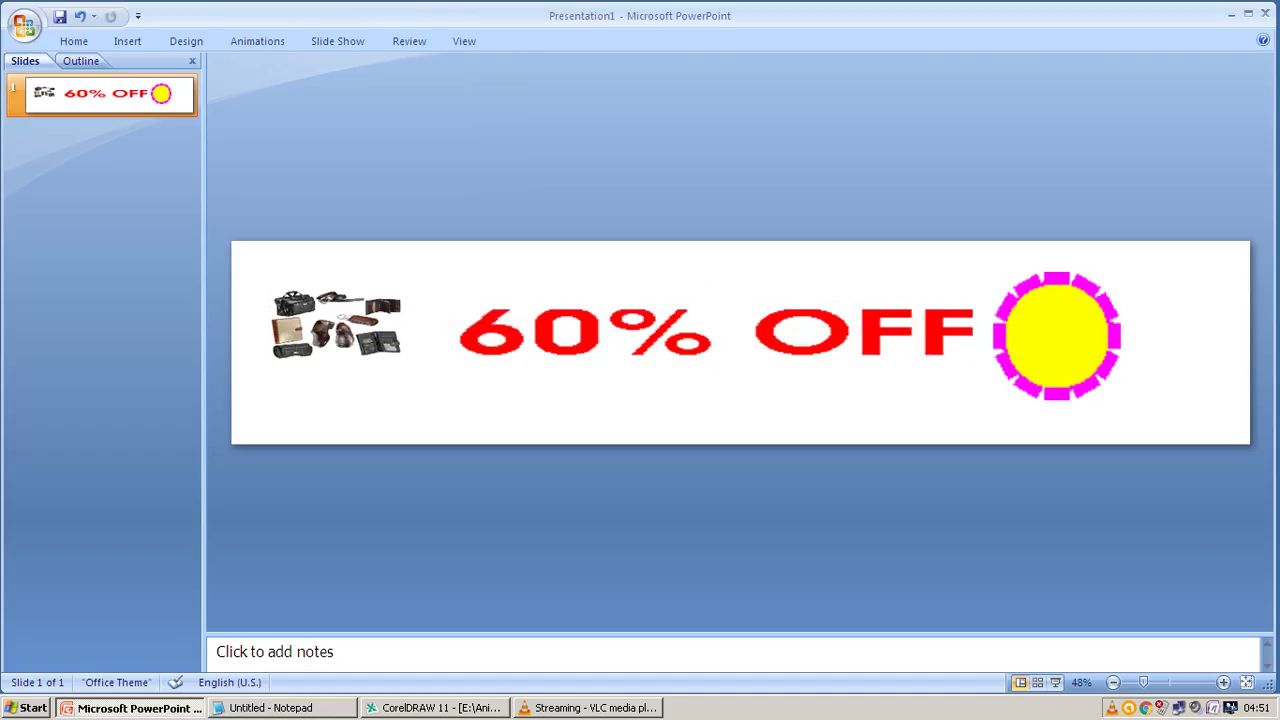
key("Tab")
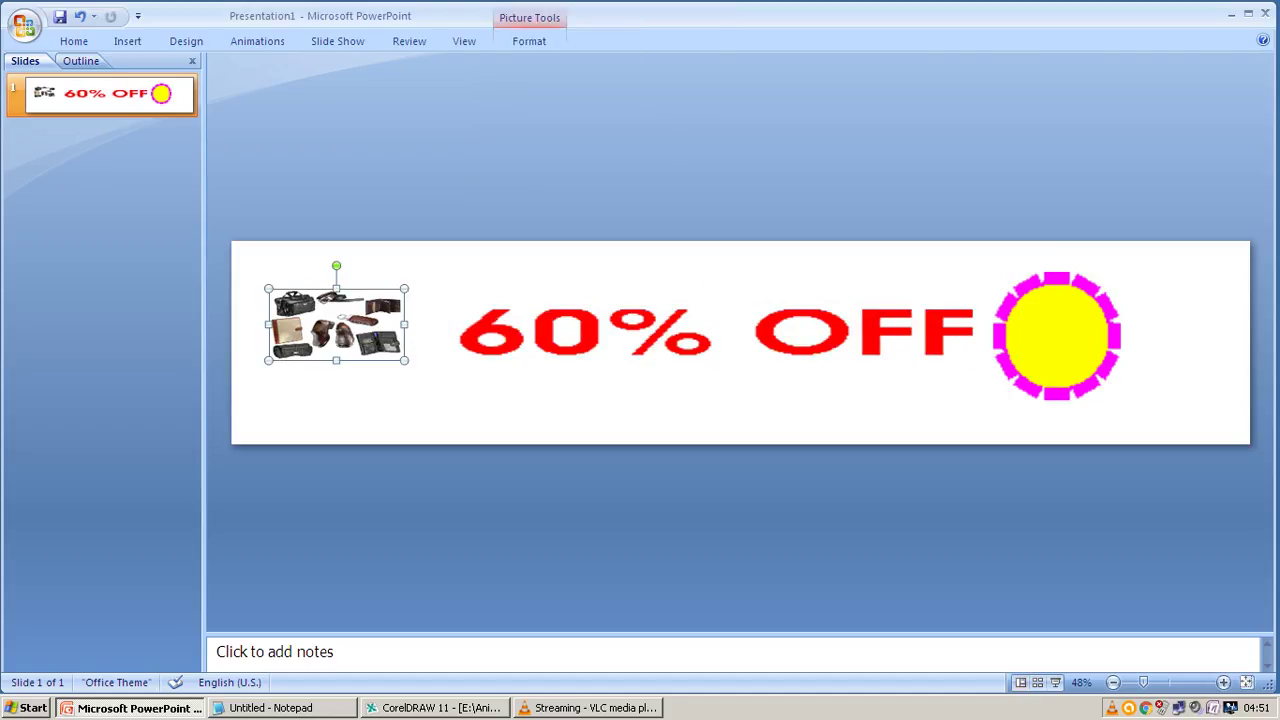
left_click_drag(405, 360, 450, 386)
key("Escape")
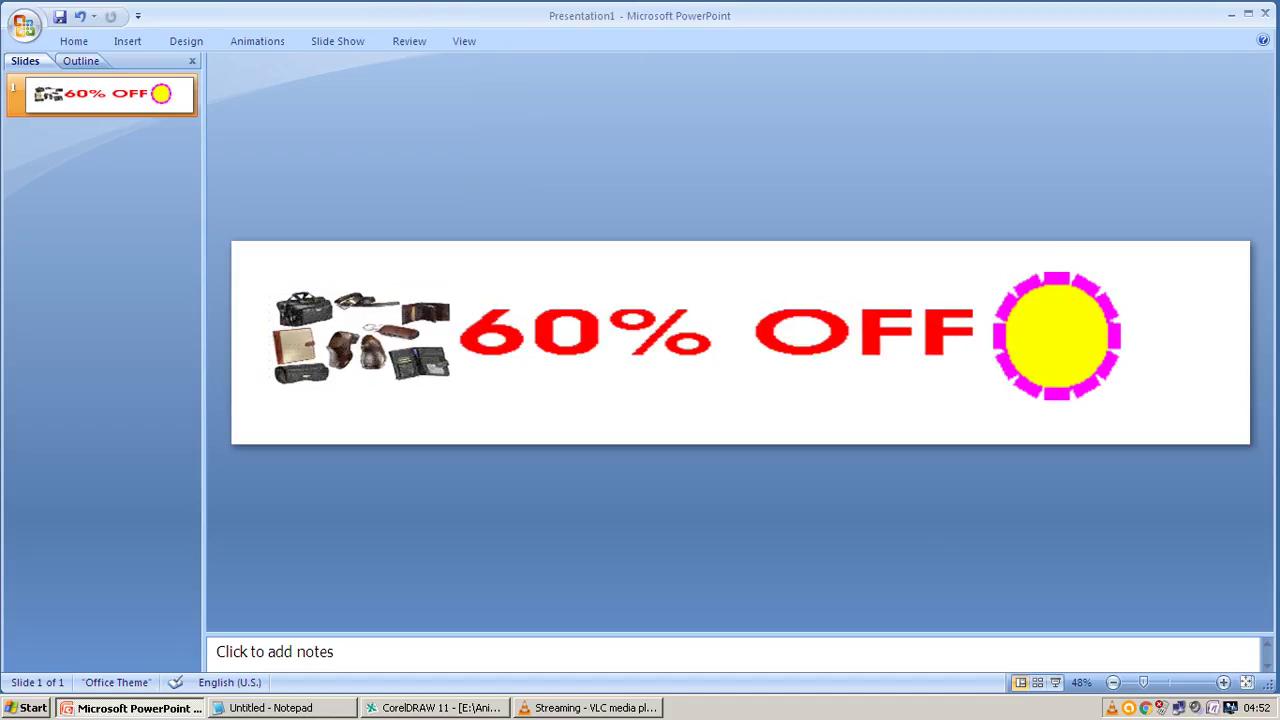
key("Tab")
key("Tab")
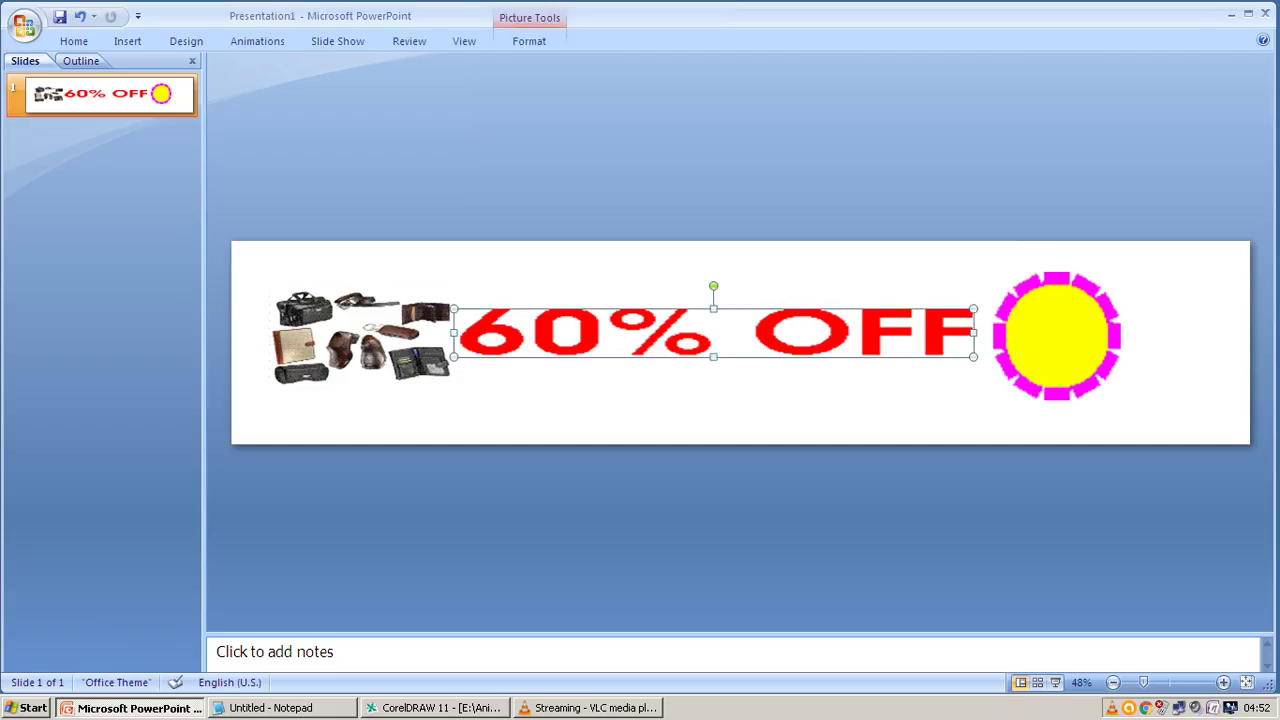
left_click_drag(453, 333, 514, 333)
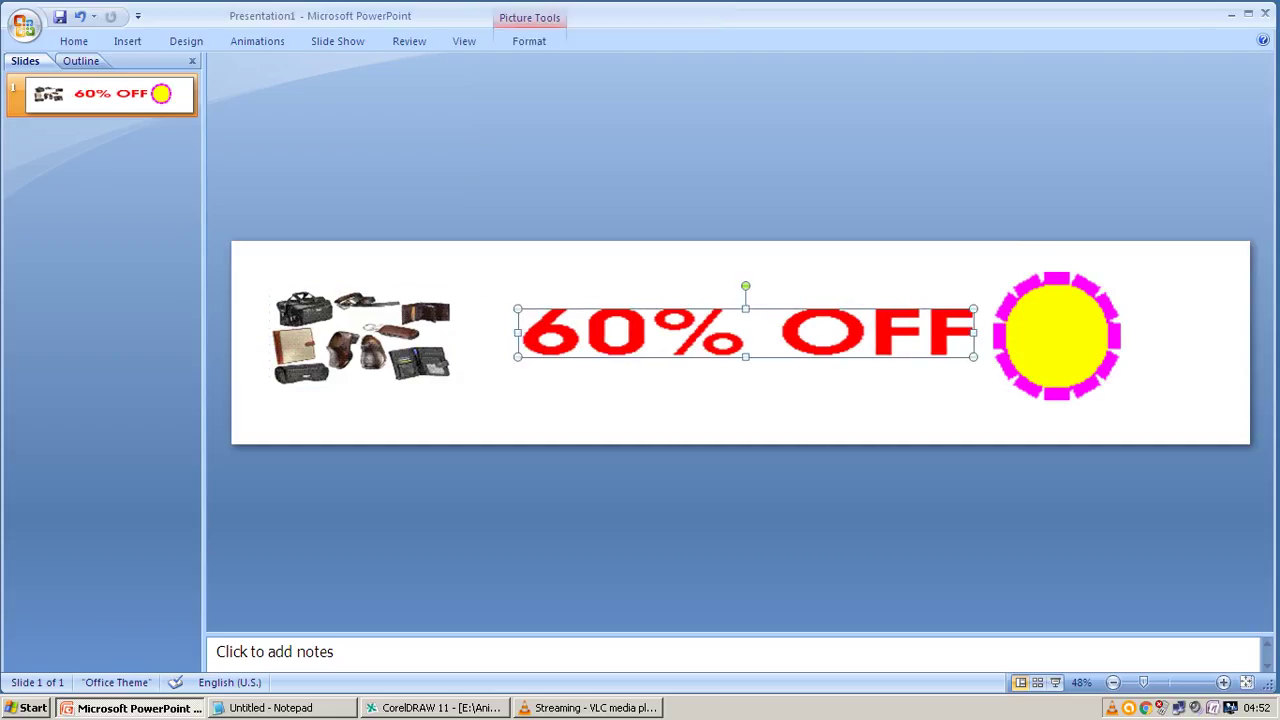
key("Escape")
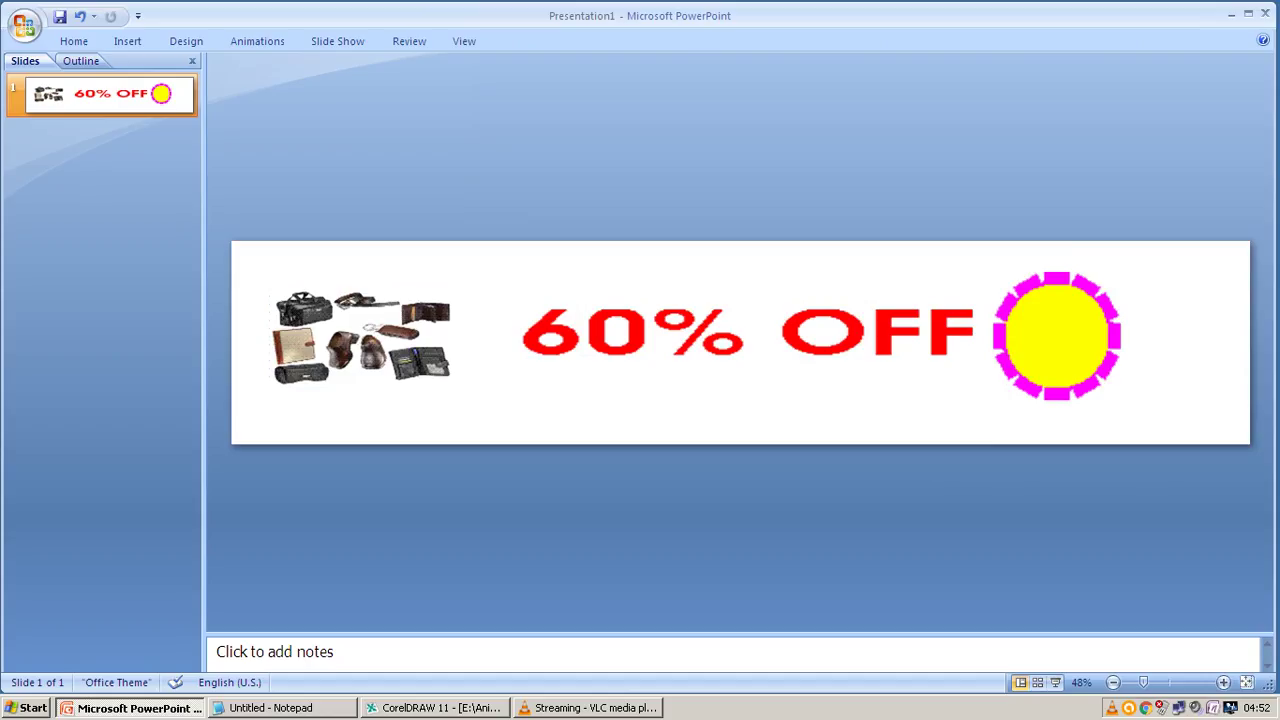
left_click(127, 41)
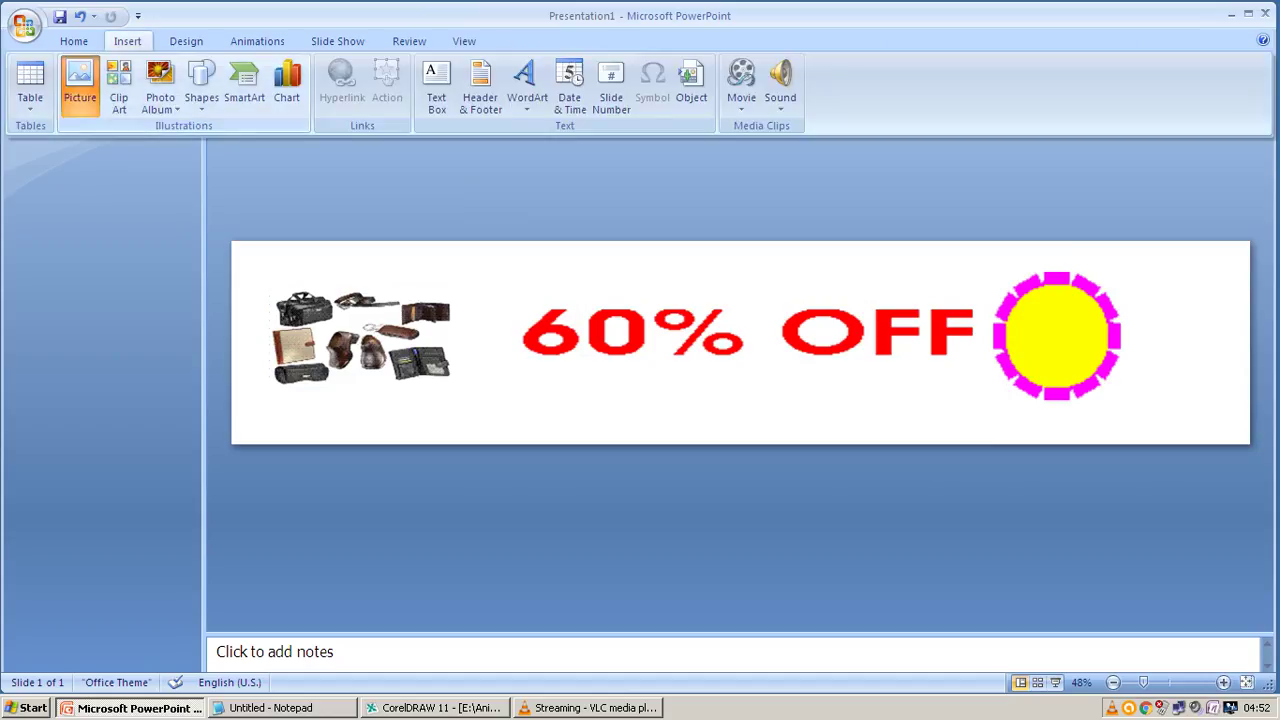
Browse the pictures and select the sale image, then cancel without inserting anything
left_click(80, 85)
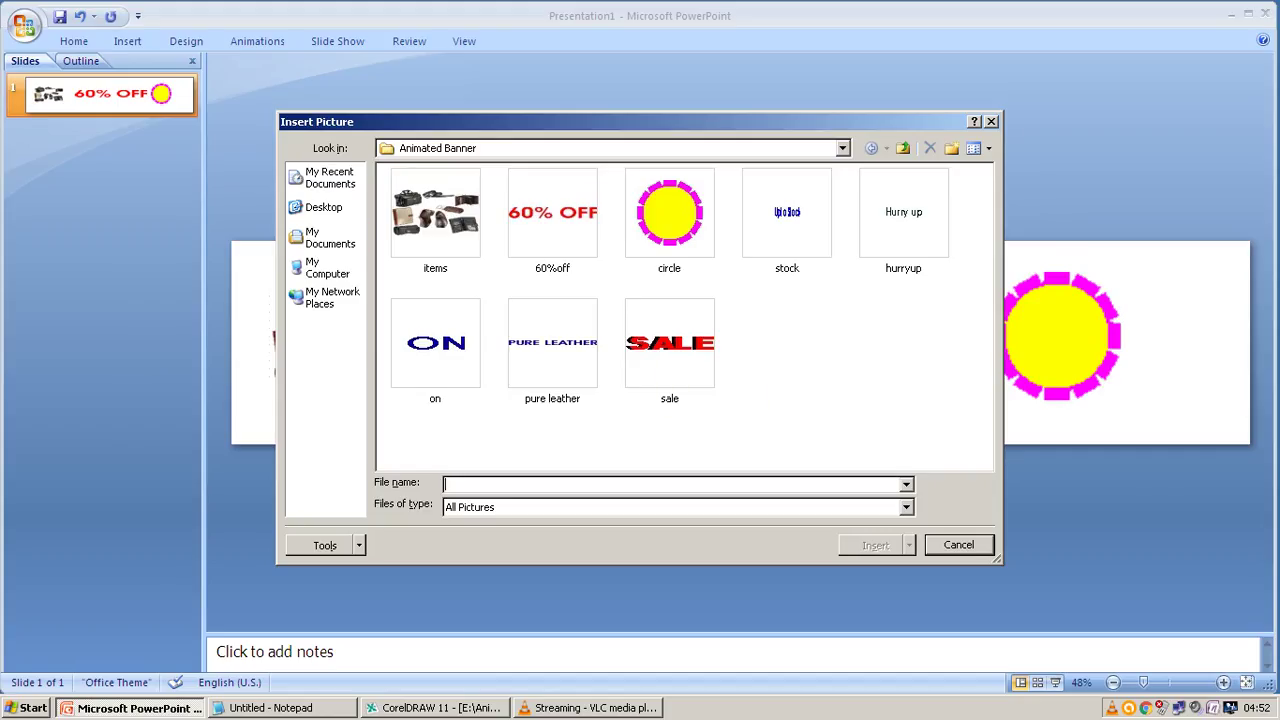
key("ctrl+a")
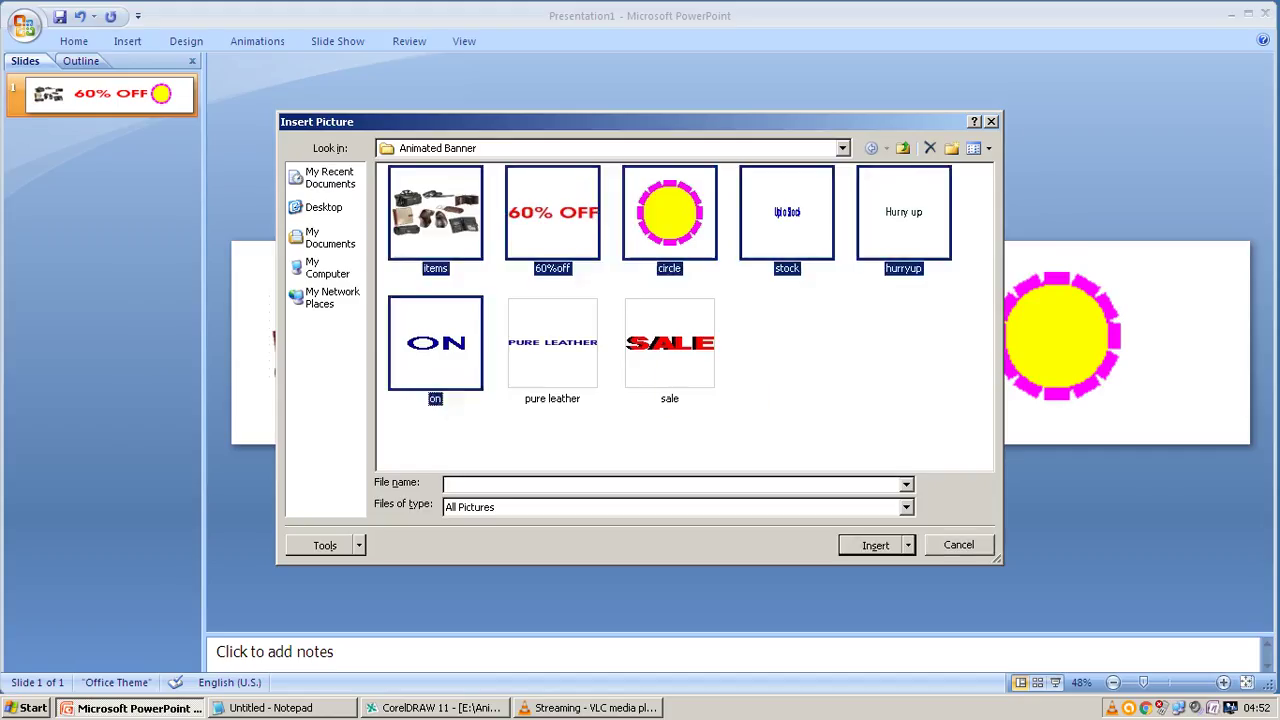
left_click(669, 343)
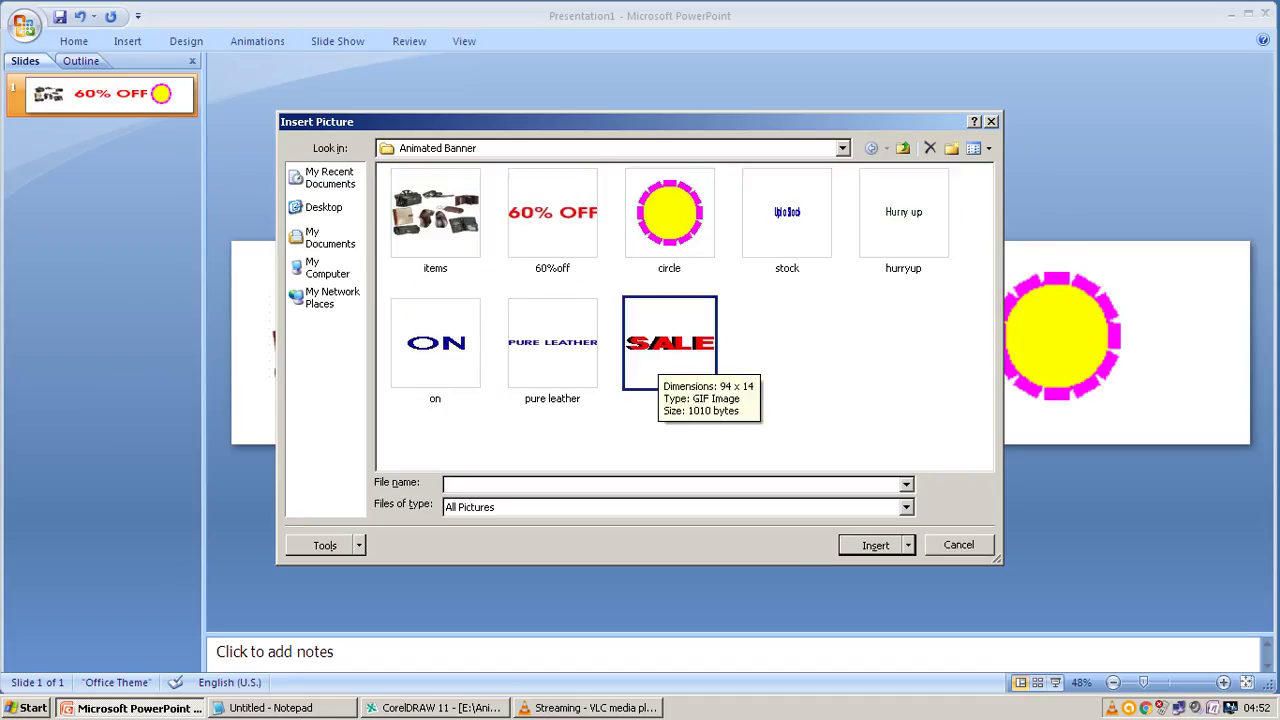
key("Tab")
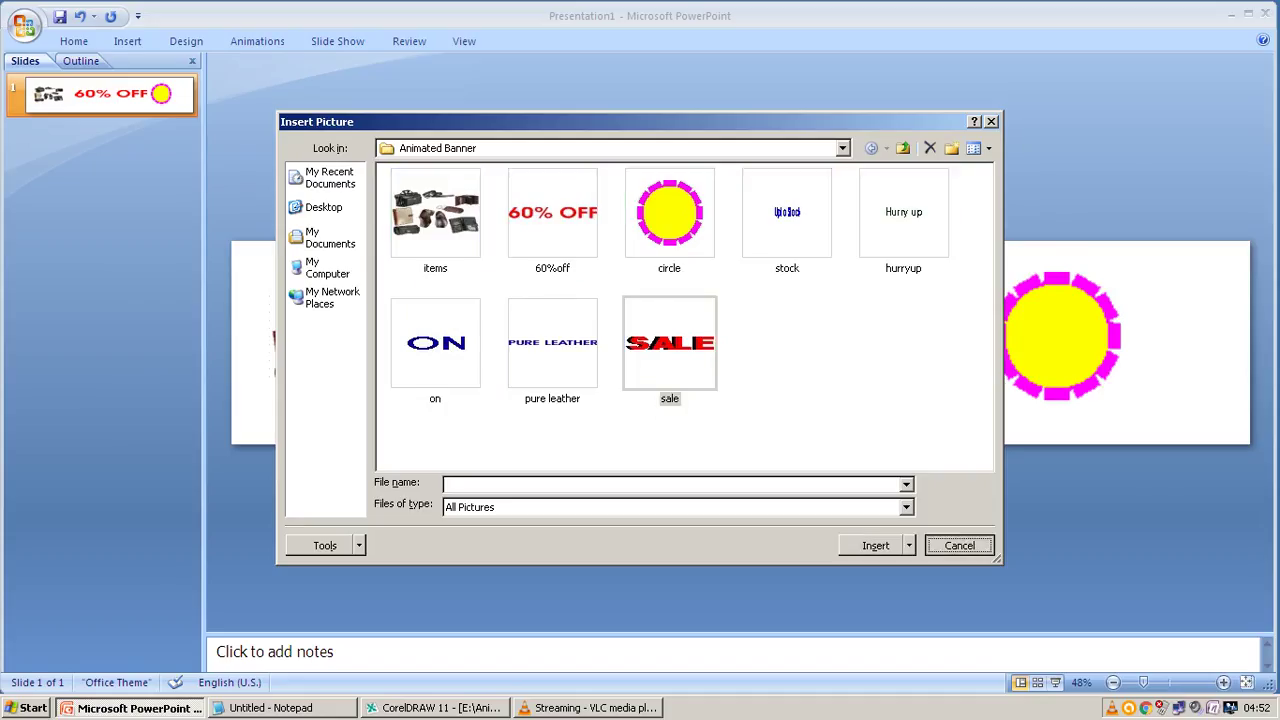
key("Return")
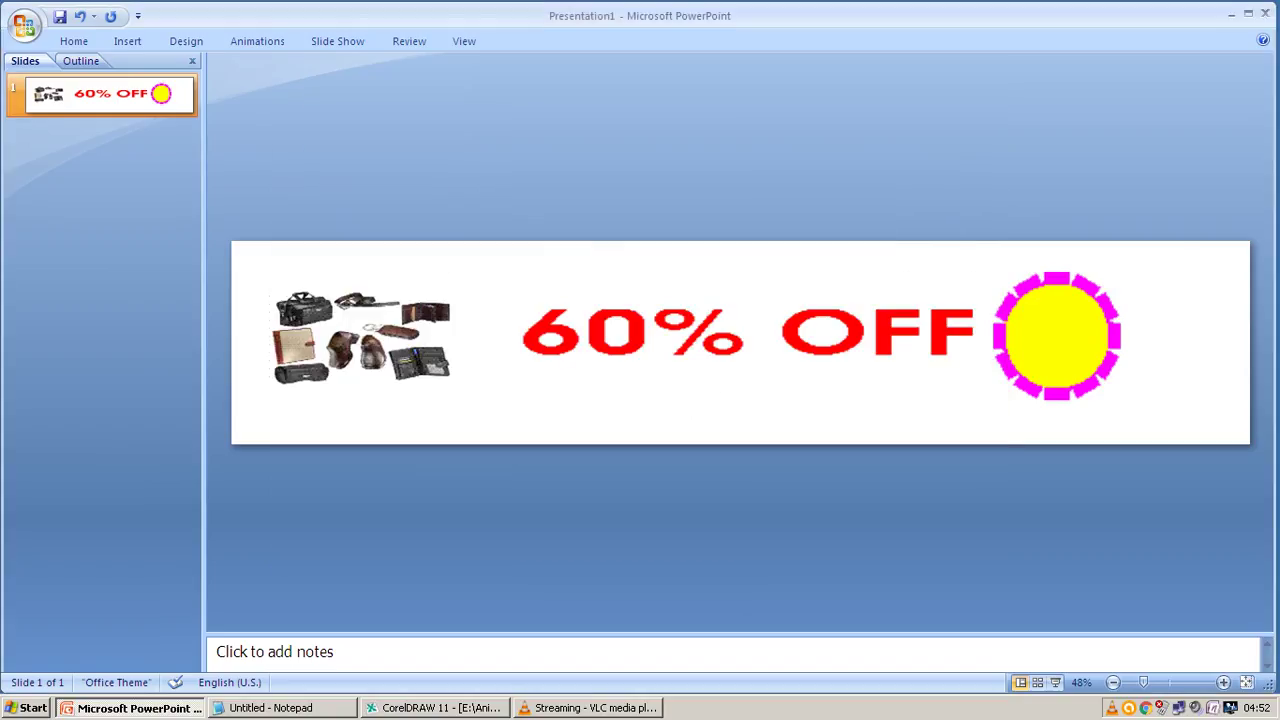
Move the yellow-magenta sun badge further to the right
left_click_drag(1057, 335, 1104, 335)
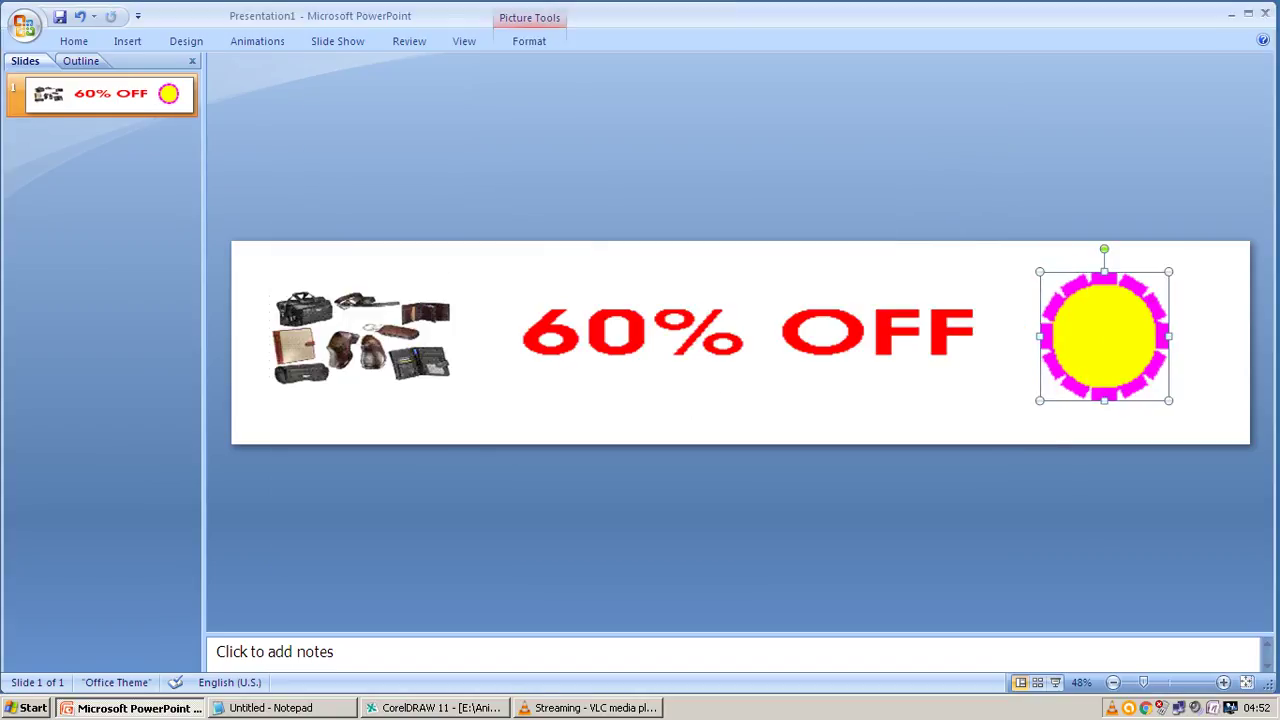
key("Escape")
key("Tab")
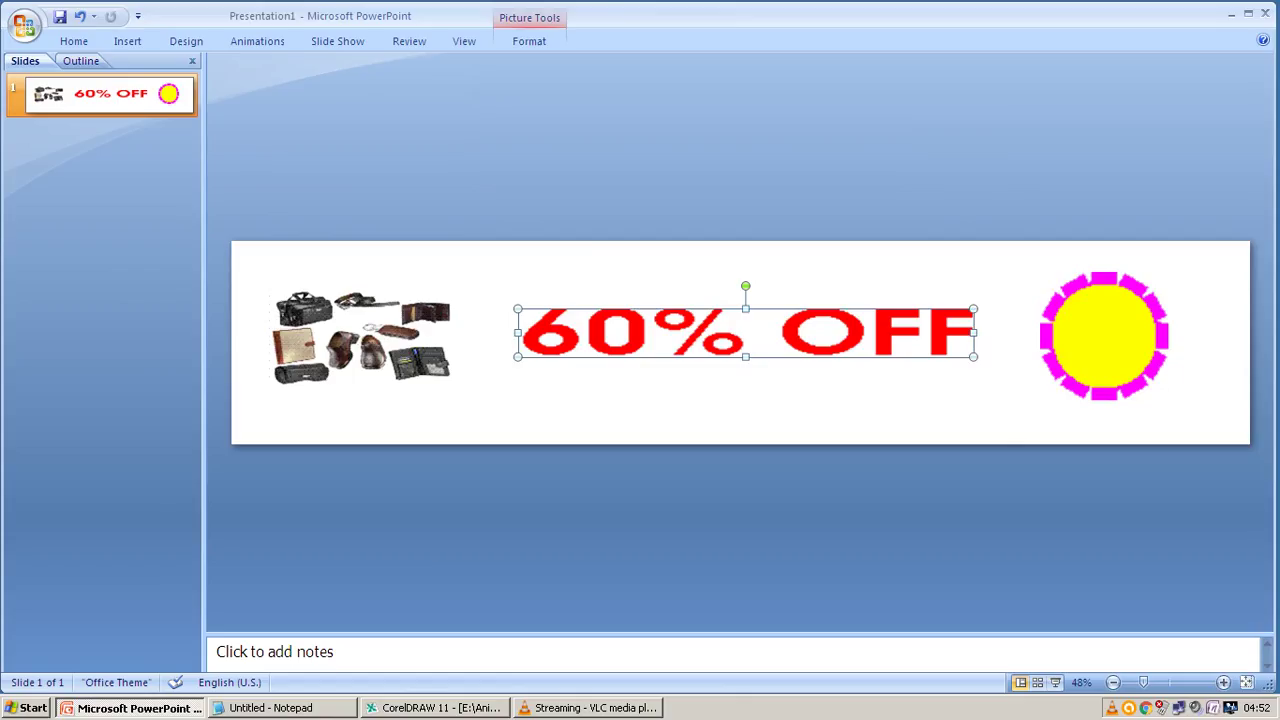
key("Escape")
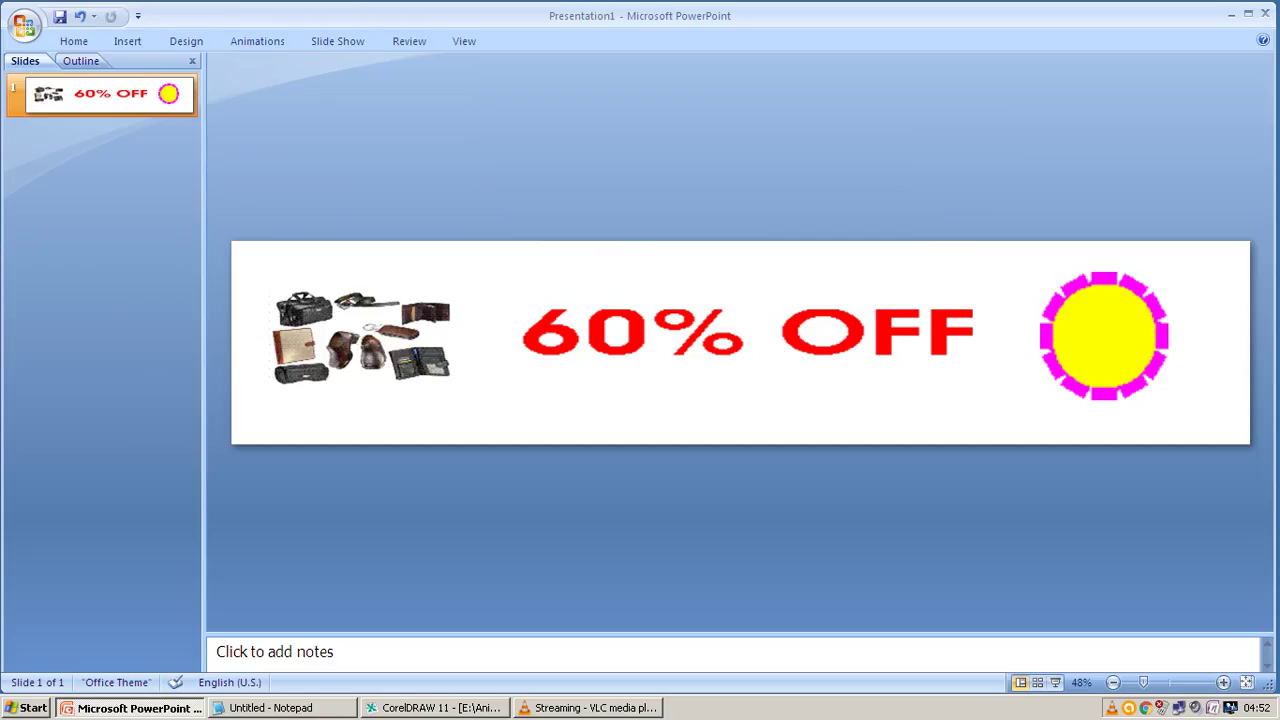
Nudge the leather-goods collage up against the red 60% OFF text
key("Tab")
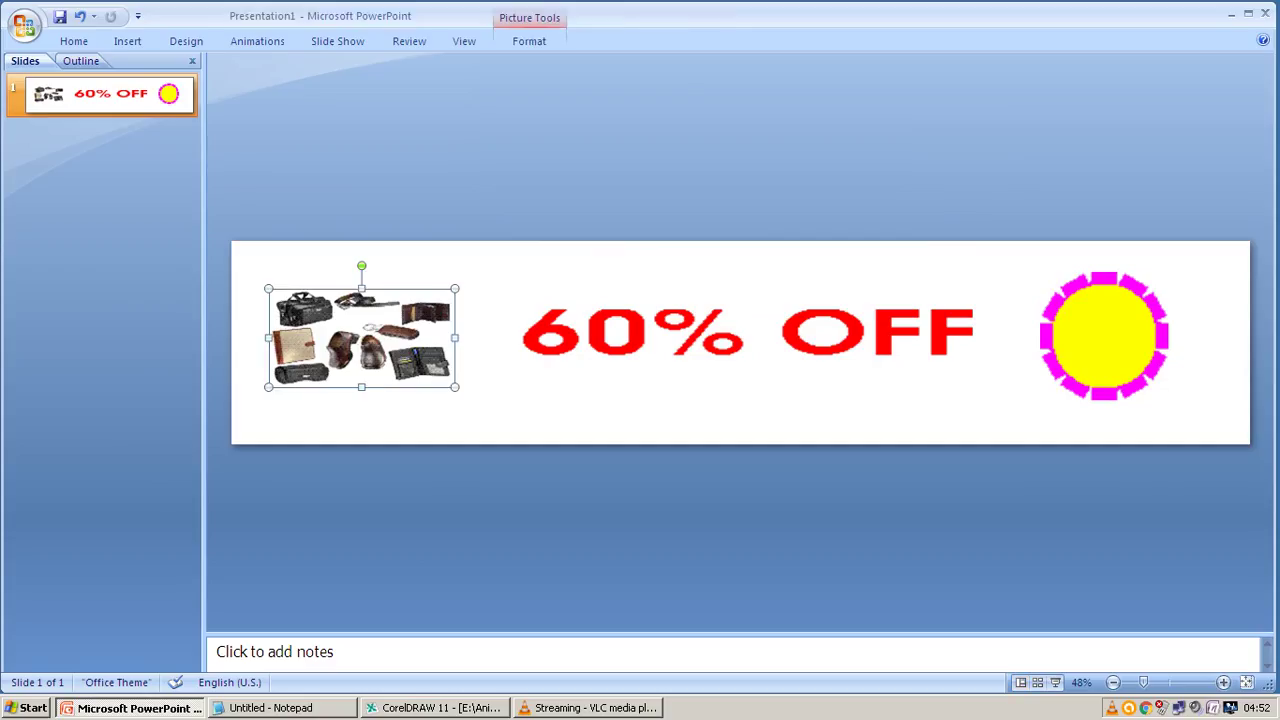
key("Escape")
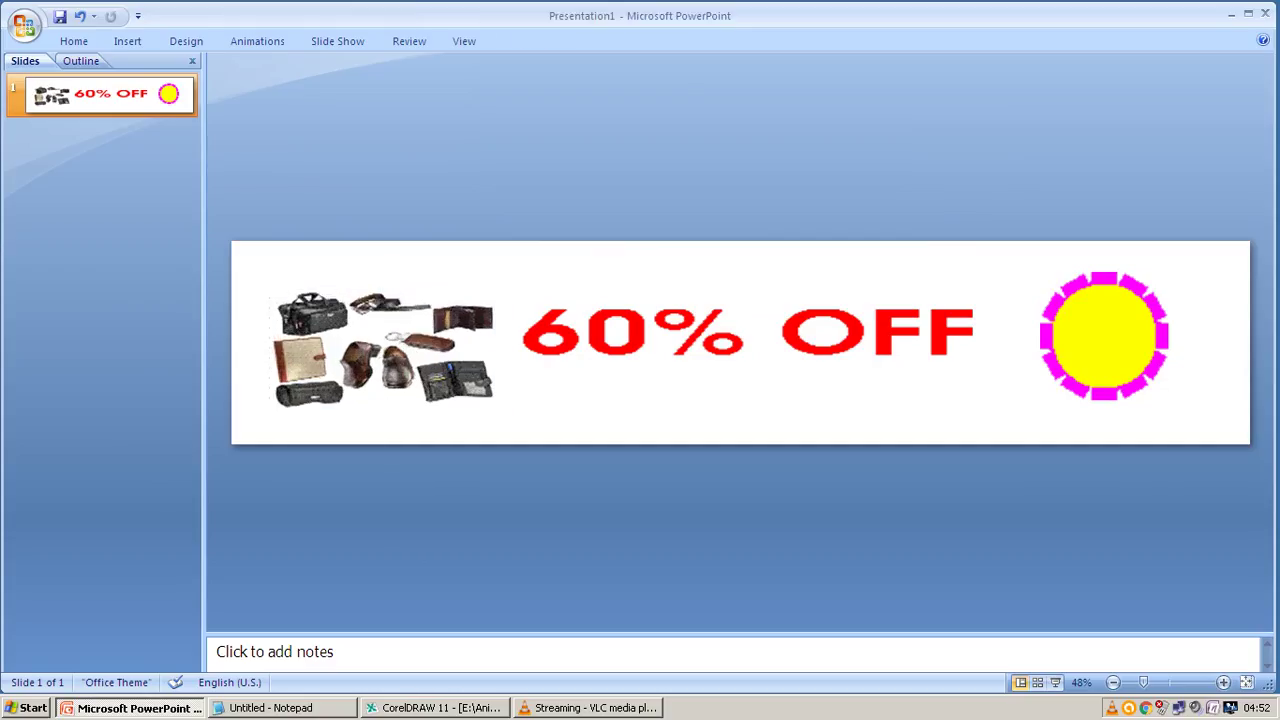
key("Tab")
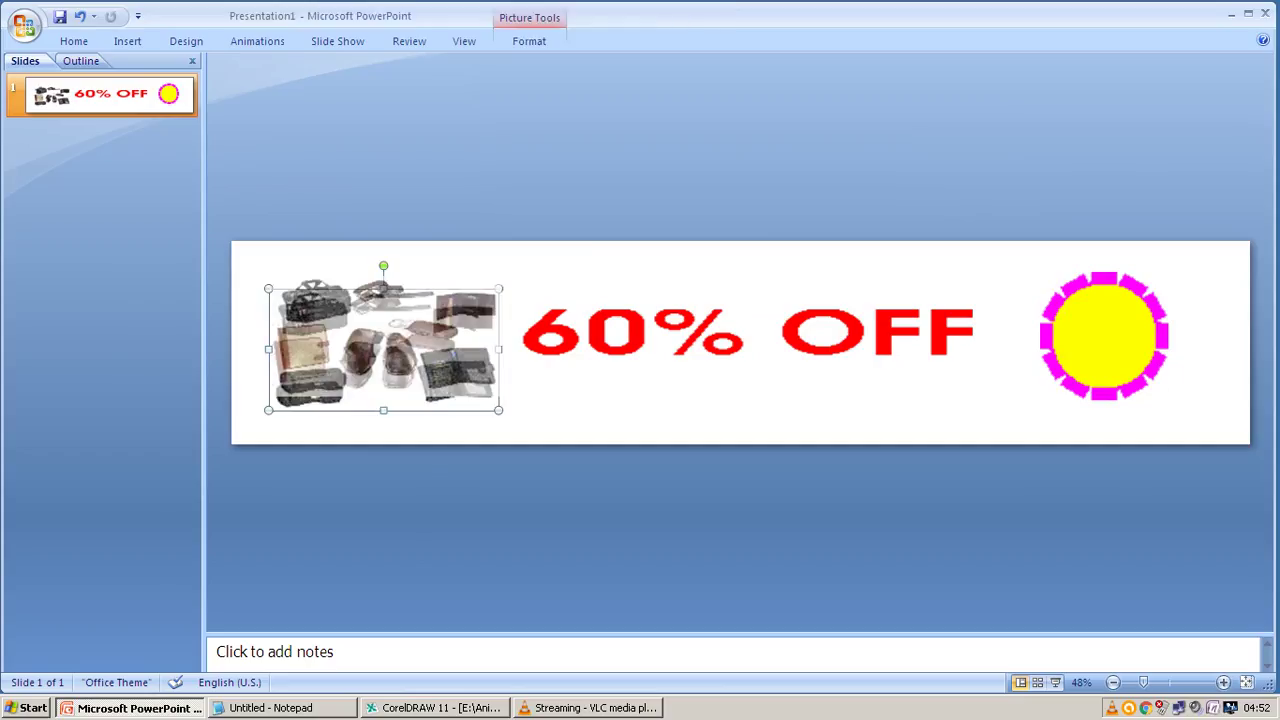
key("Escape")
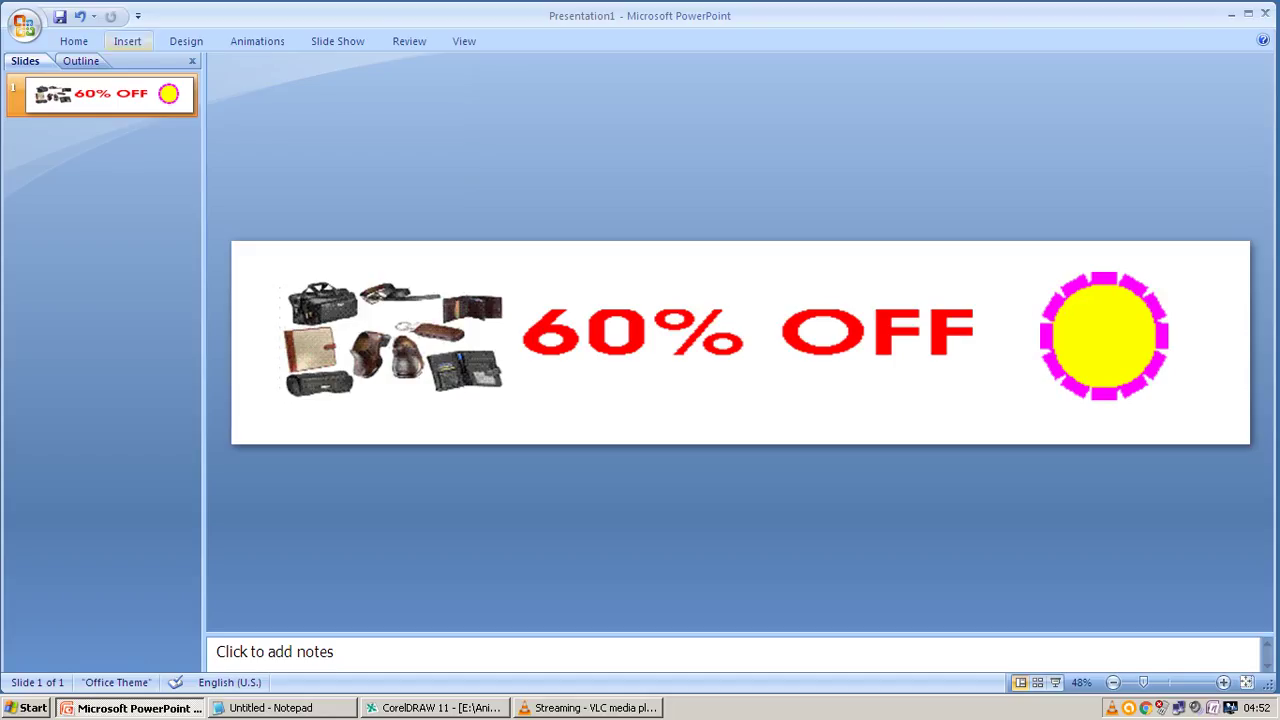
left_click(127, 41)
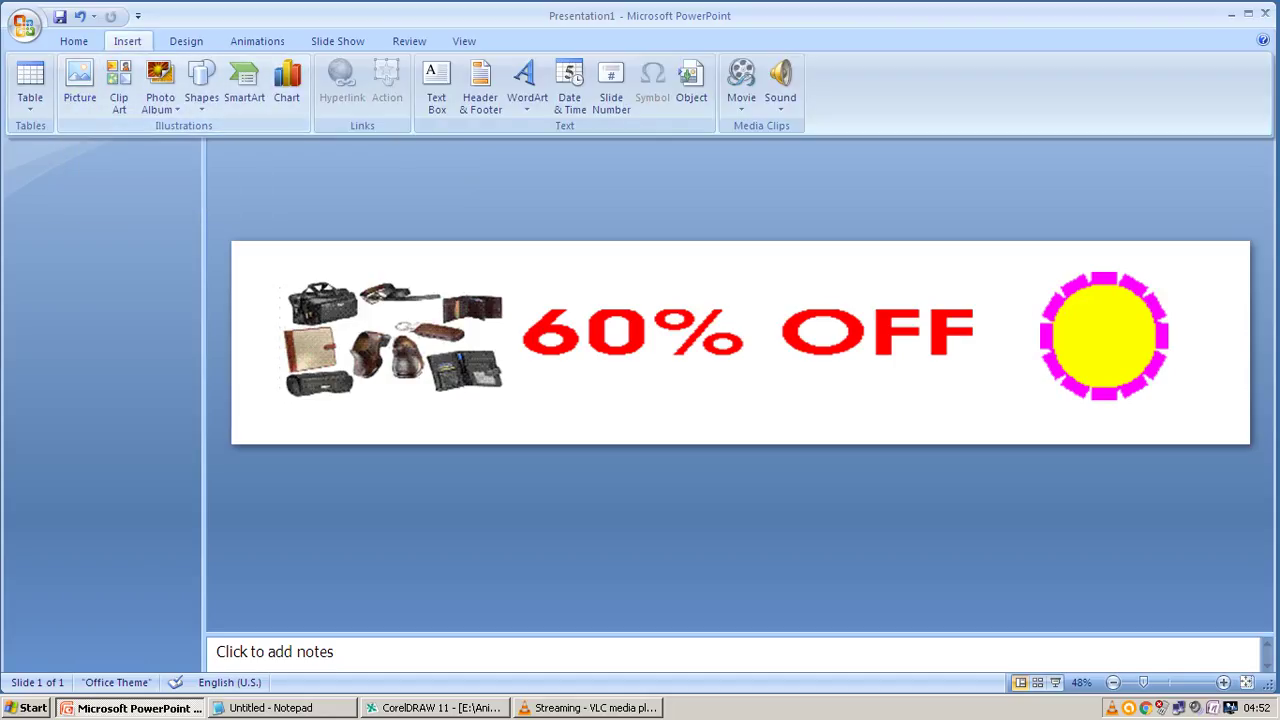
Add a 'PURE LEATHER' text box below 60% OFF, narrowed to fit the words
left_click(436, 88)
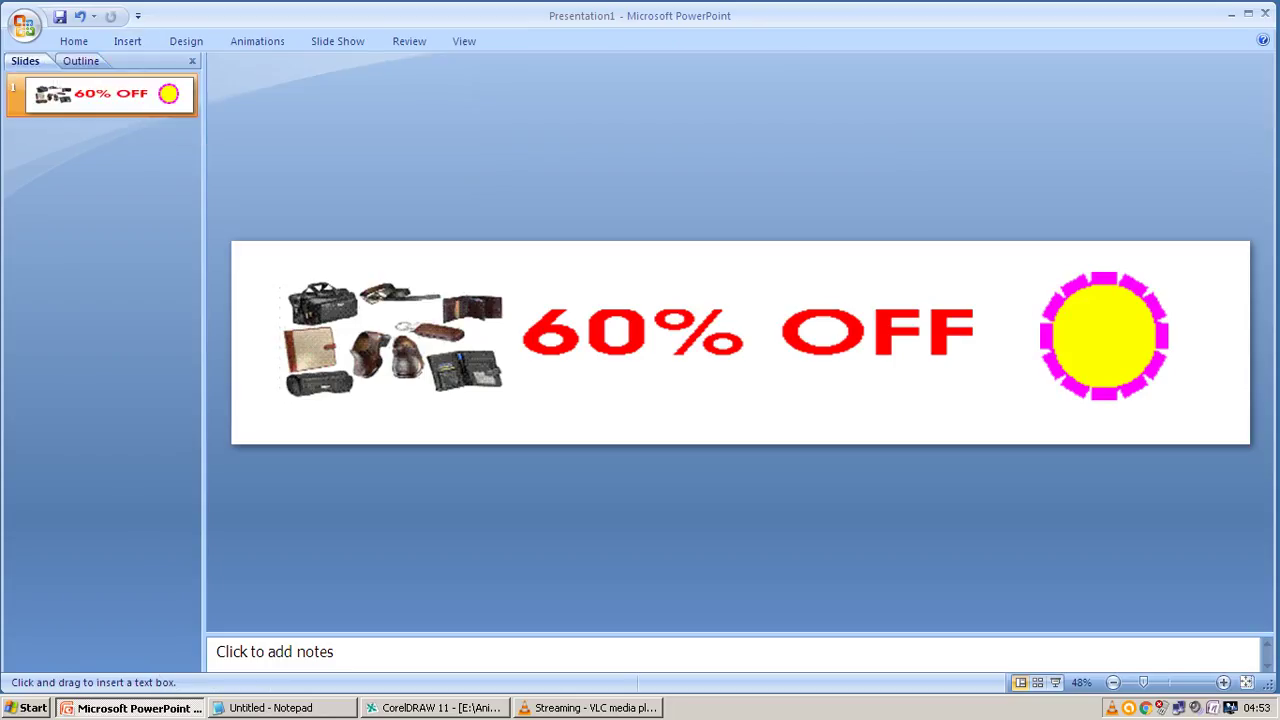
left_click_drag(545, 387, 943, 414)
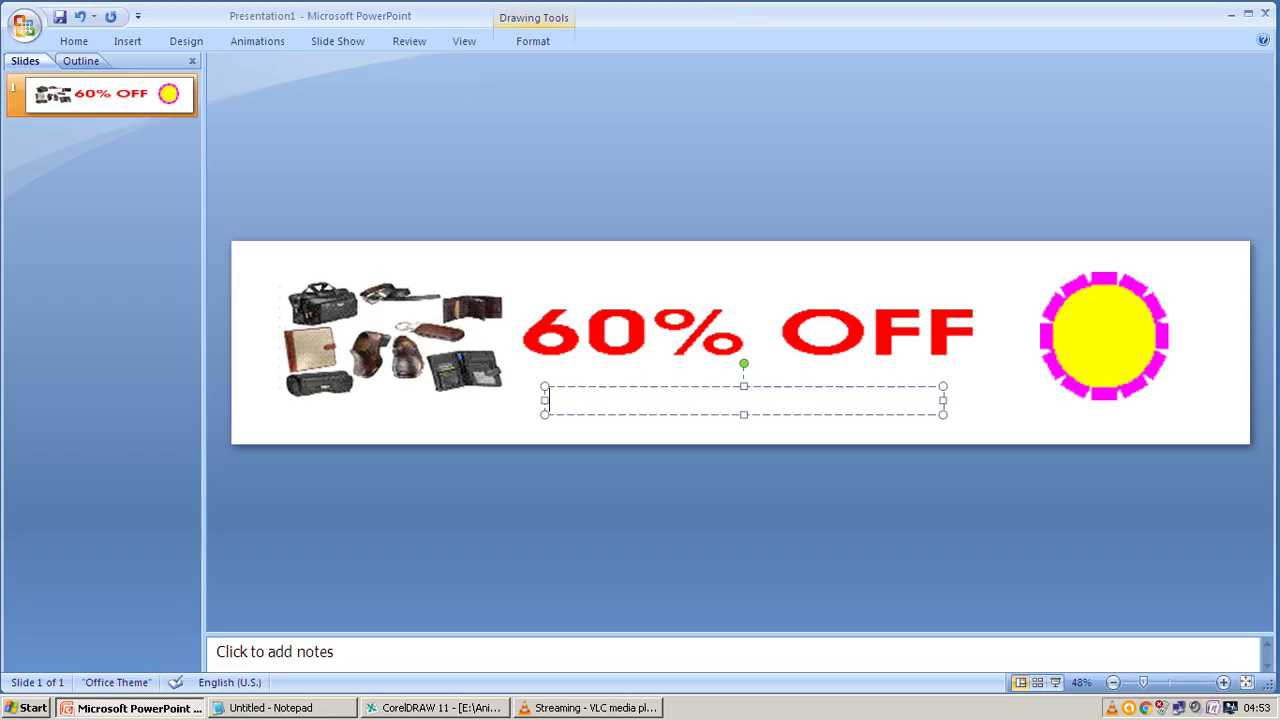
type("PURE ")
type("LEATHER")
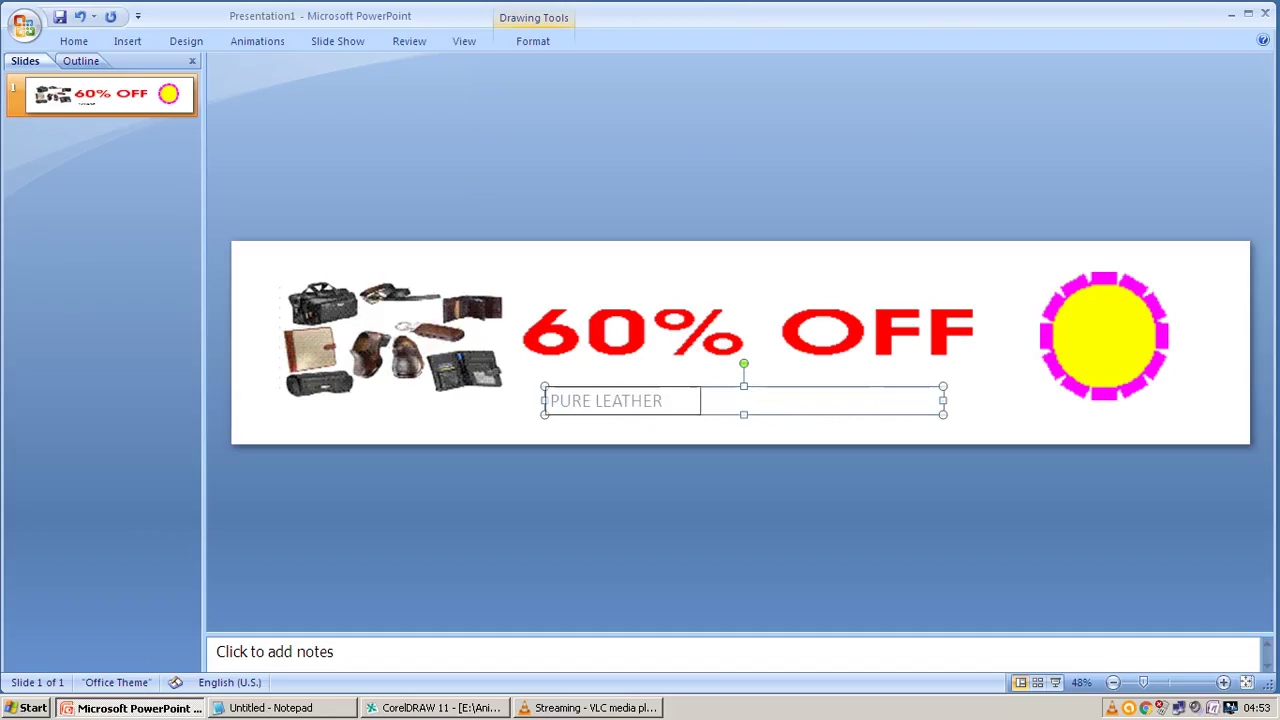
left_click_drag(943, 400, 680, 400)
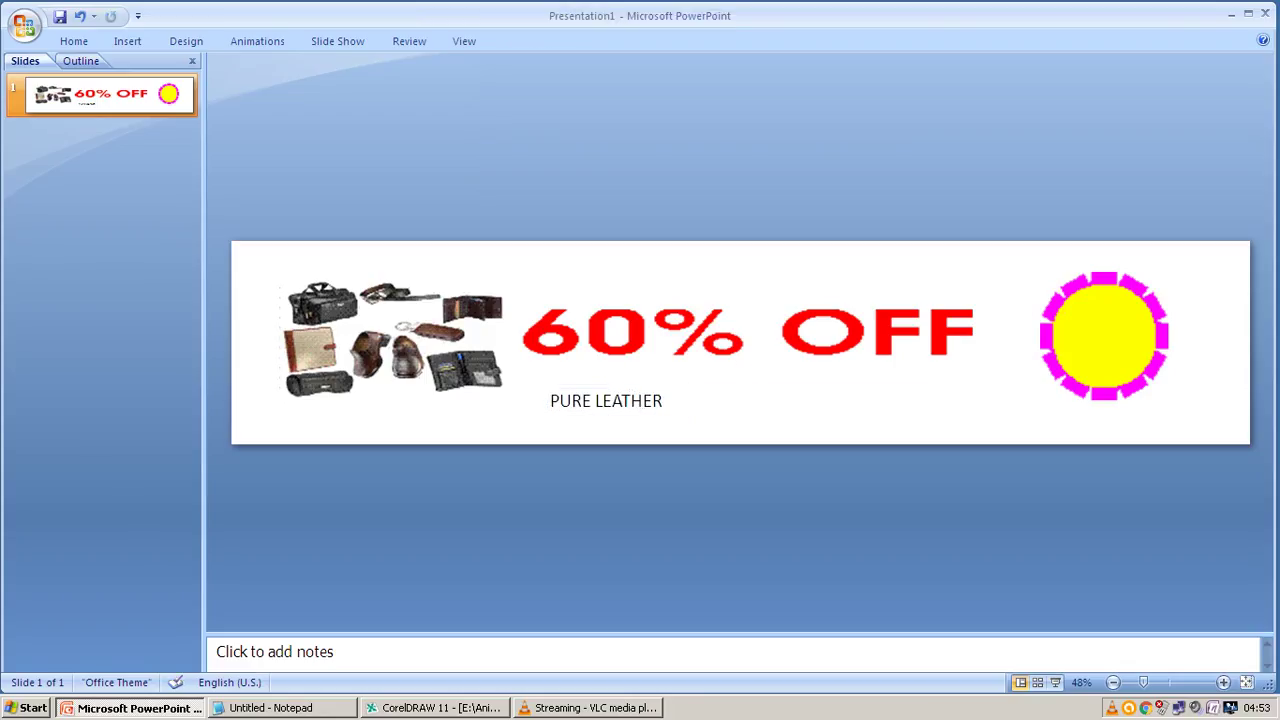
Duplicate the PURE LEATHER text box with Ctrl+D and move the copy up-right
left_click(614, 400)
left_click(700, 500)
left_click(642, 387)
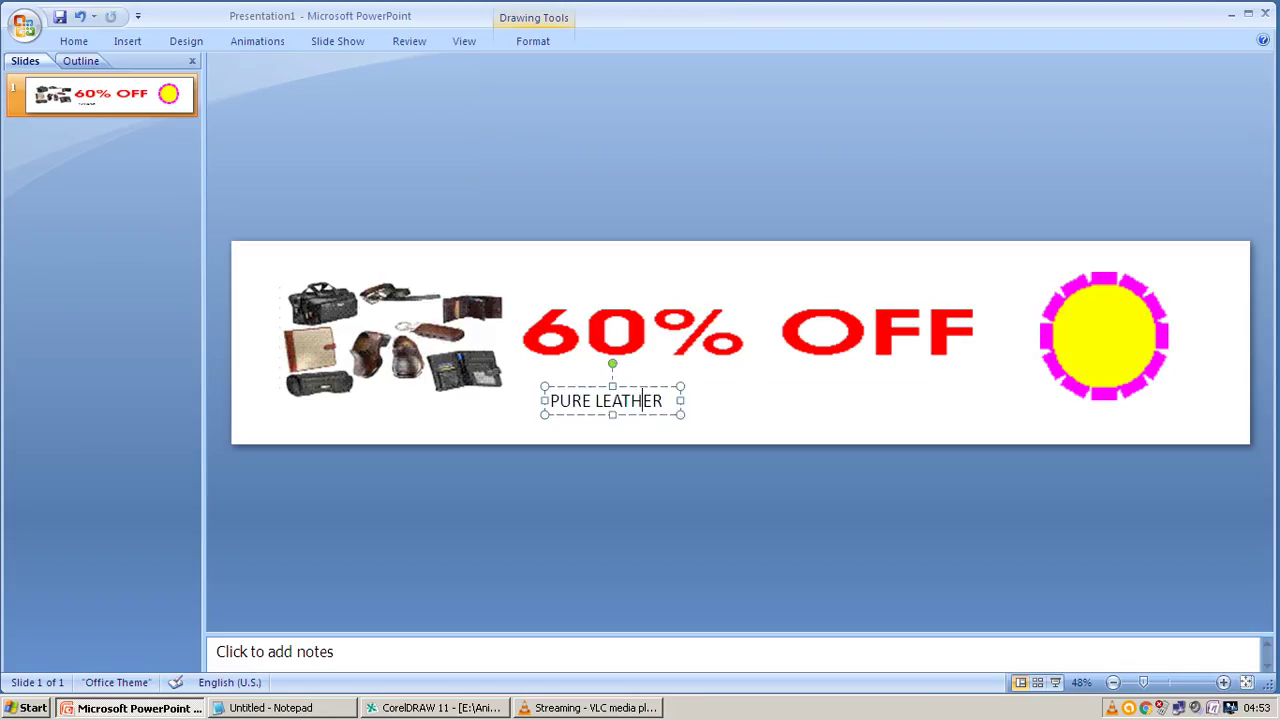
key("ctrl+d")
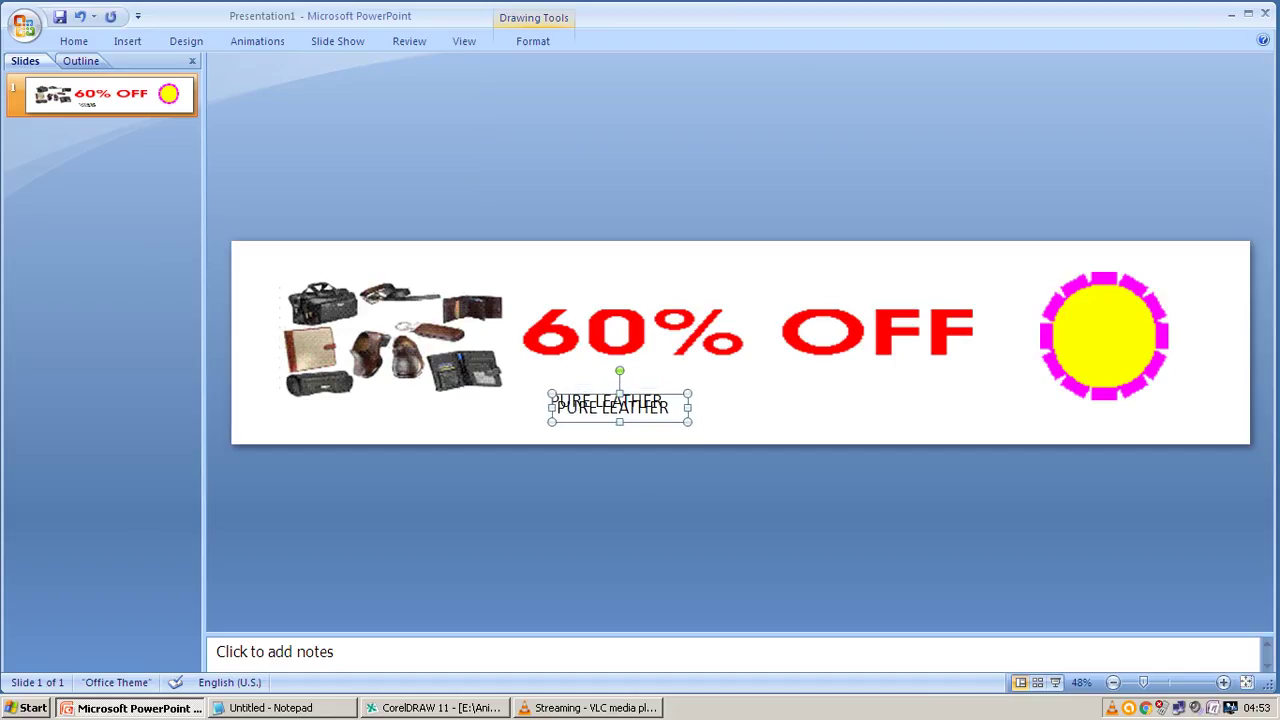
left_click_drag(612, 407, 736, 380)
Change the copy's text to 'ON' and place it under the gap before OFF
double_click(760, 380)
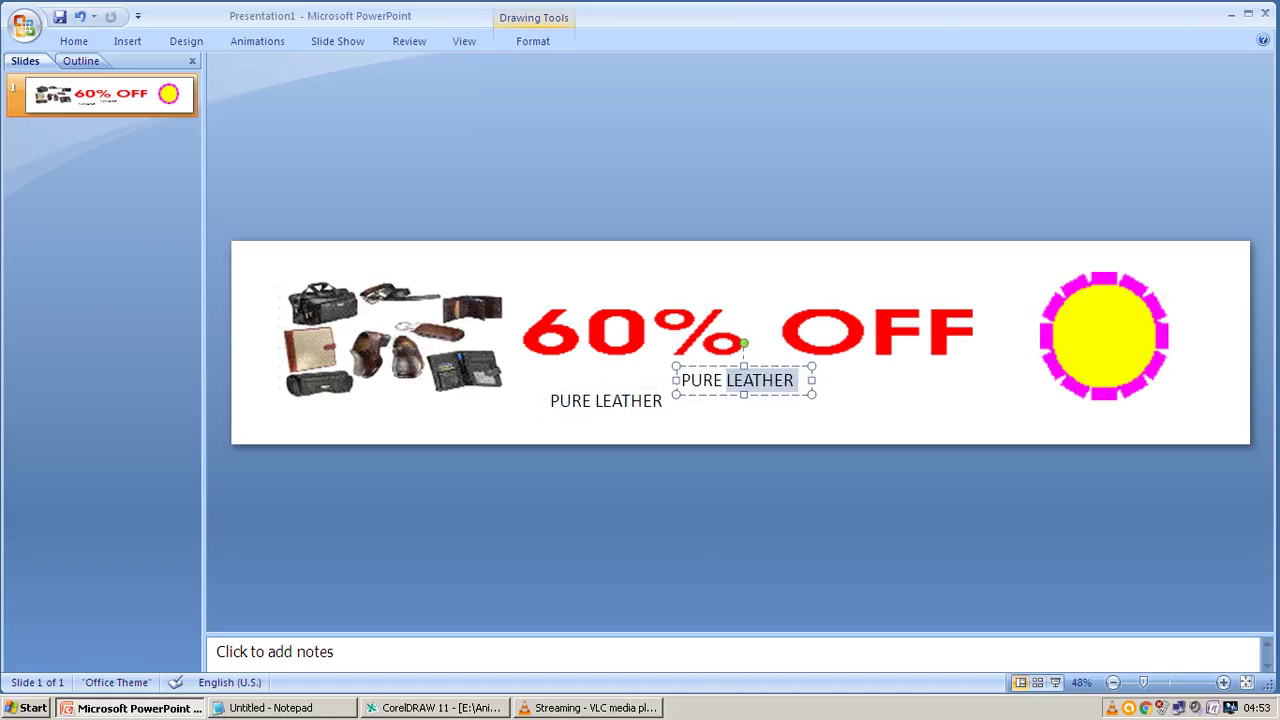
key("Escape")
key("Return")
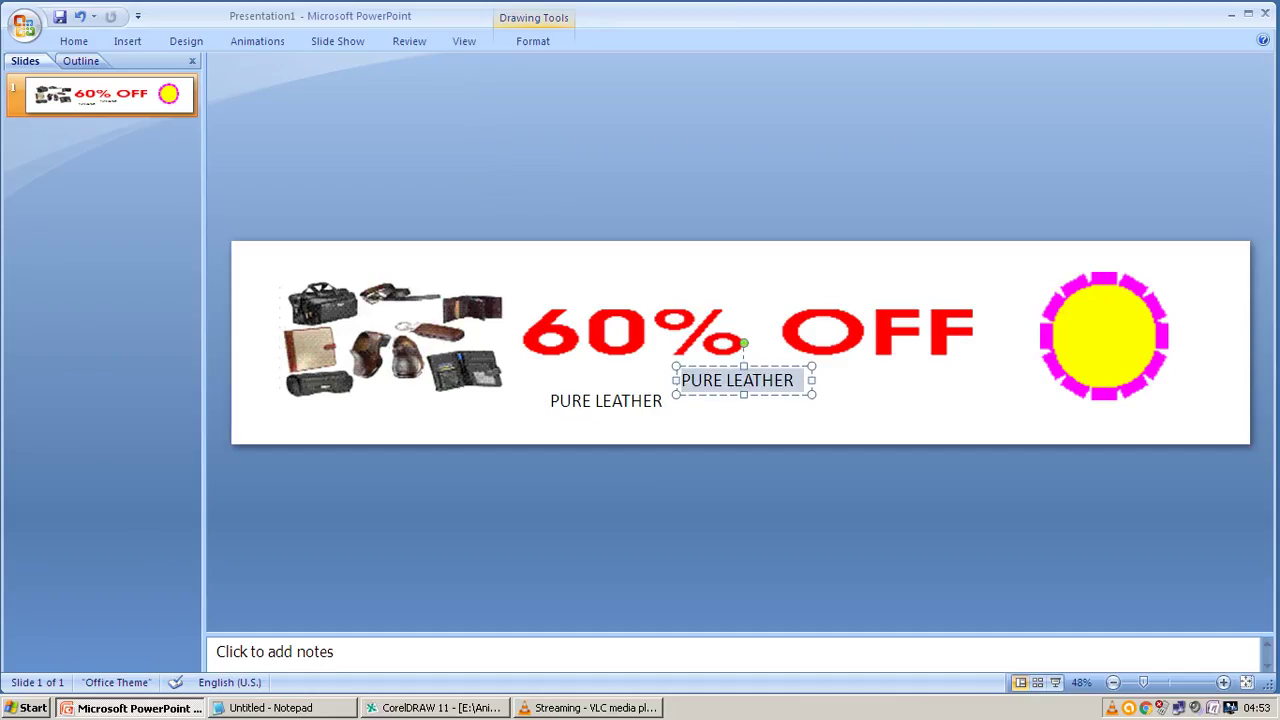
type("on")
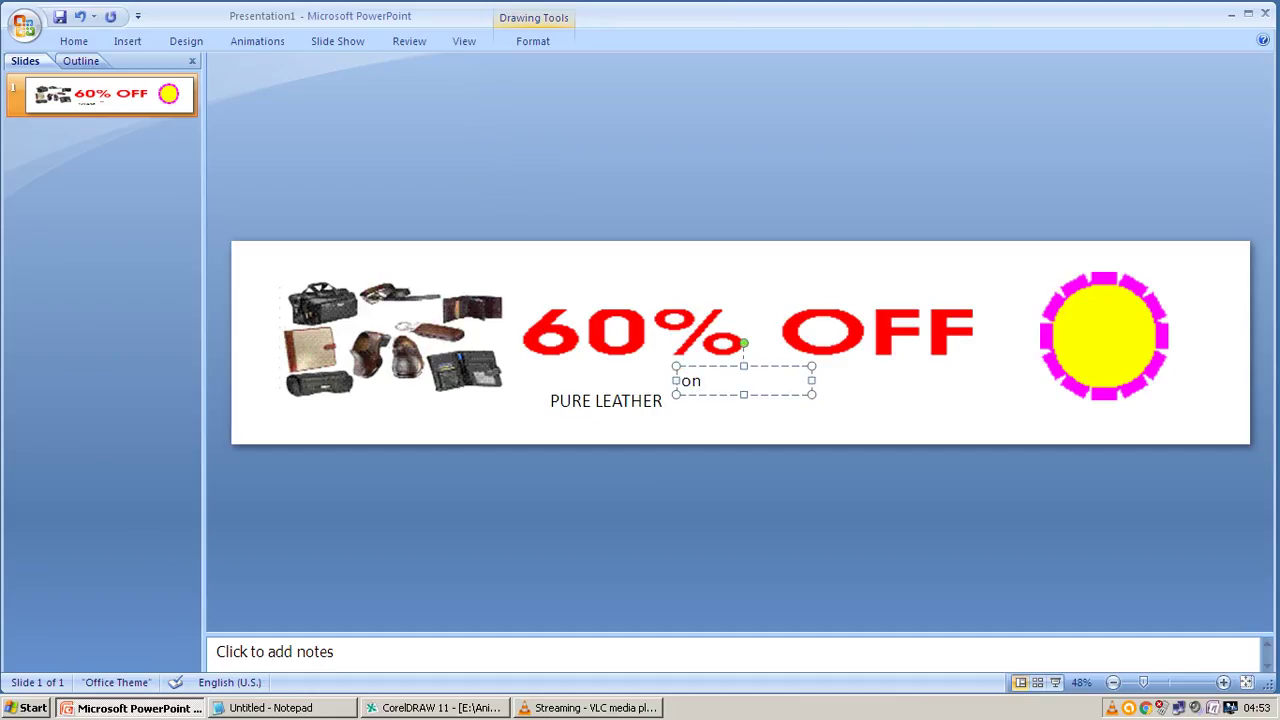
key("BackSpace")
key("BackSpace")
type("ON")
key("Escape")
key("Escape")
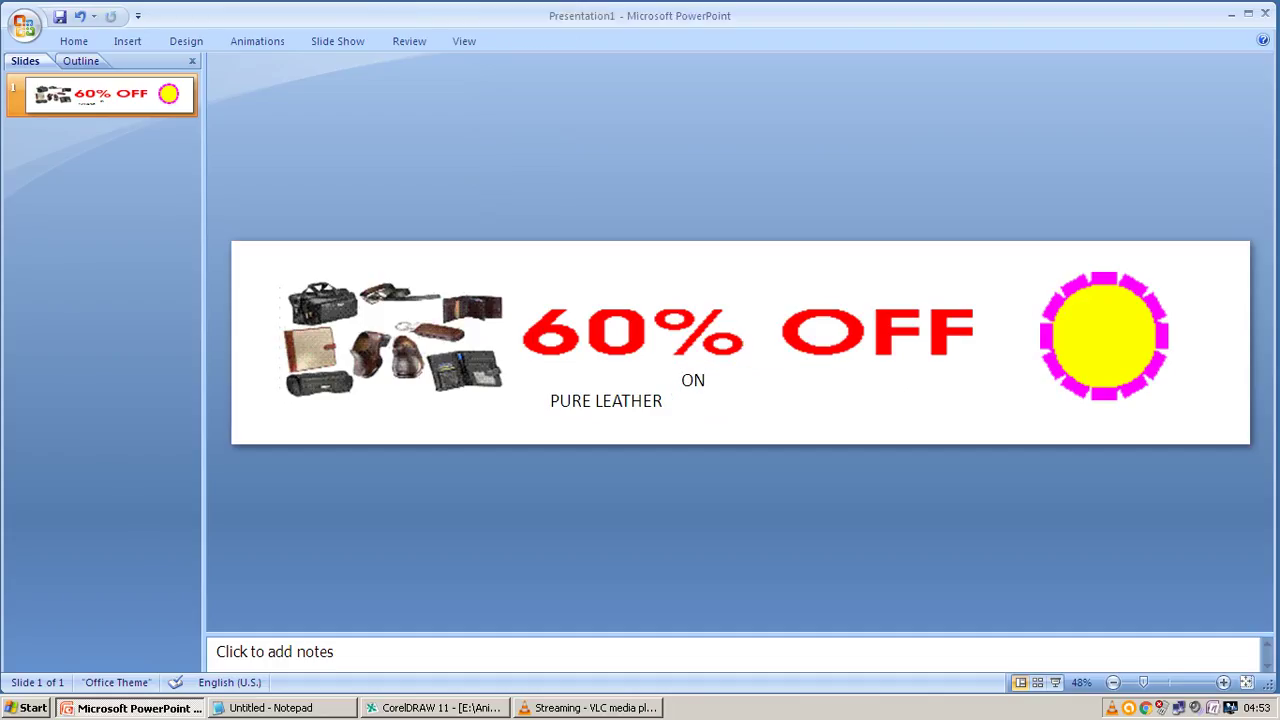
left_click(692, 380)
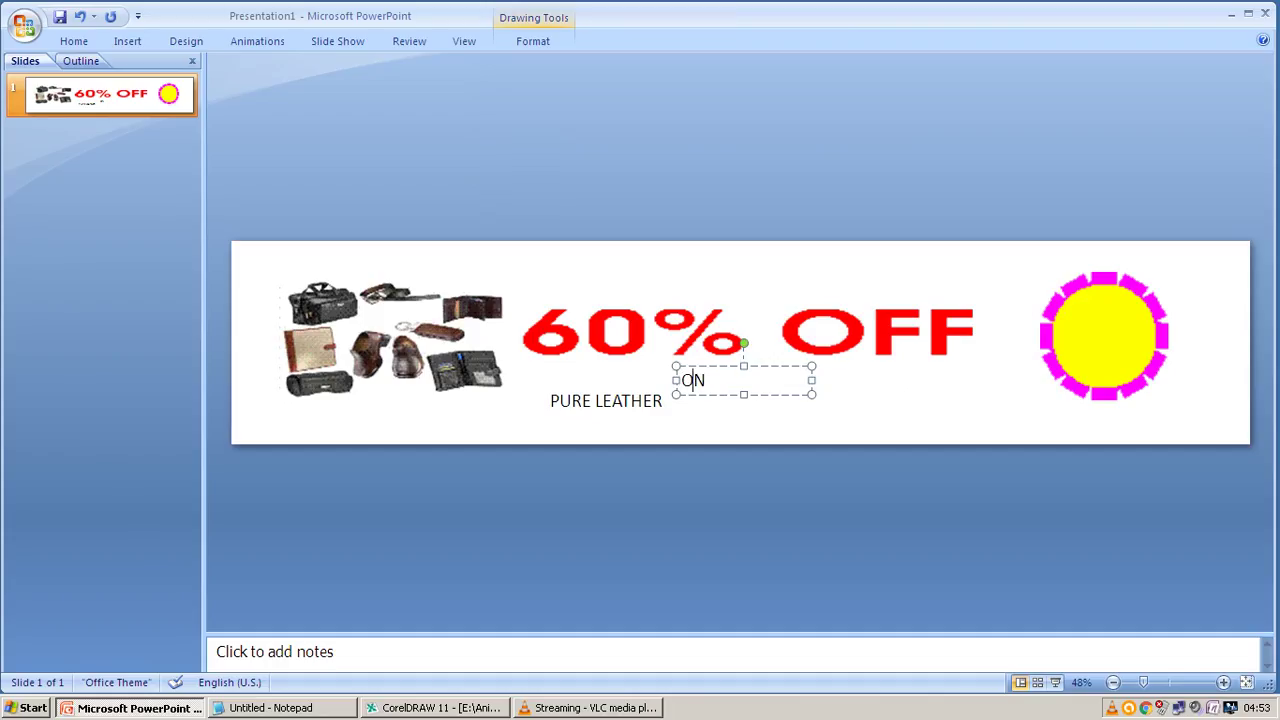
key("Escape")
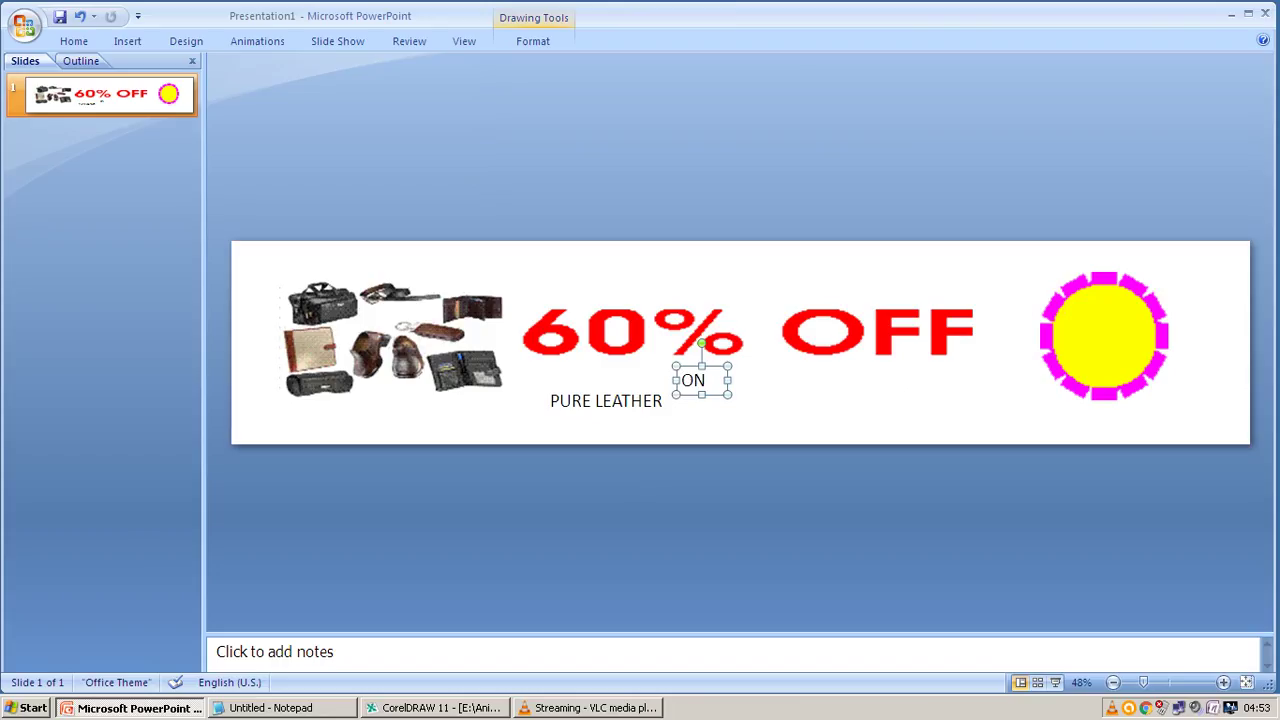
left_click_drag(693, 380, 747, 380)
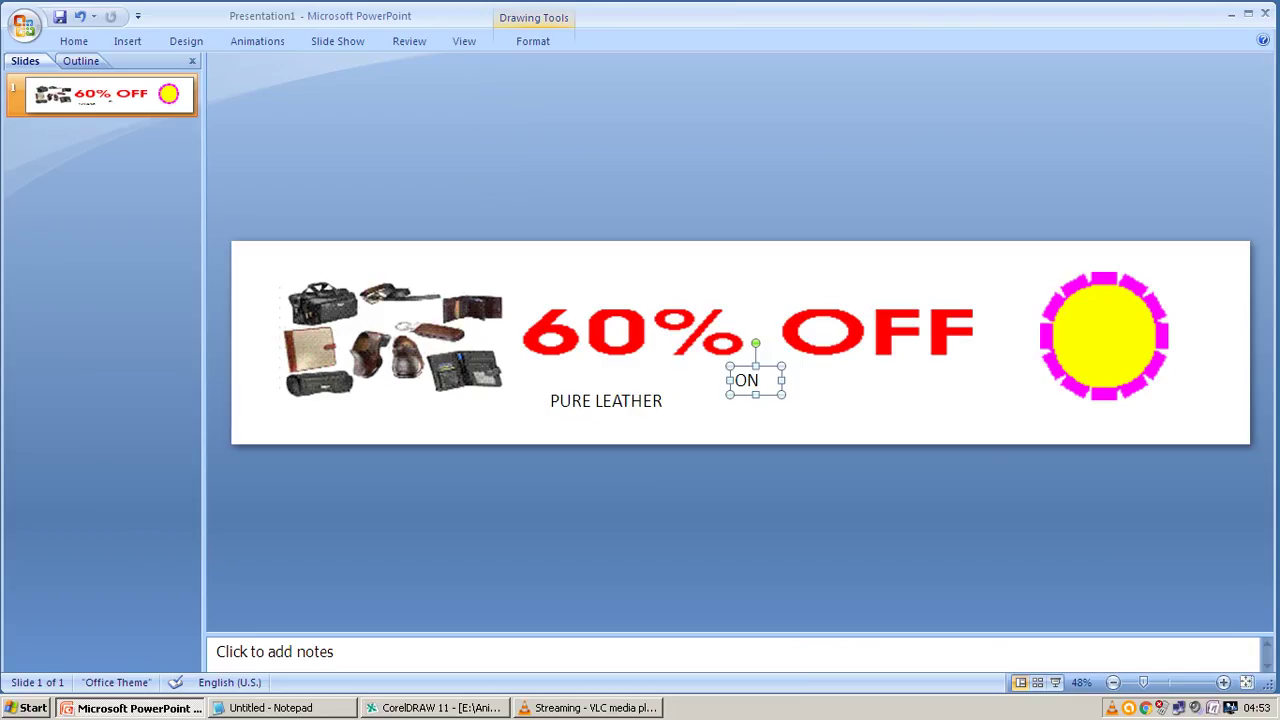
Set the ON text to font size 40
right_click(768, 368)
key("Escape")
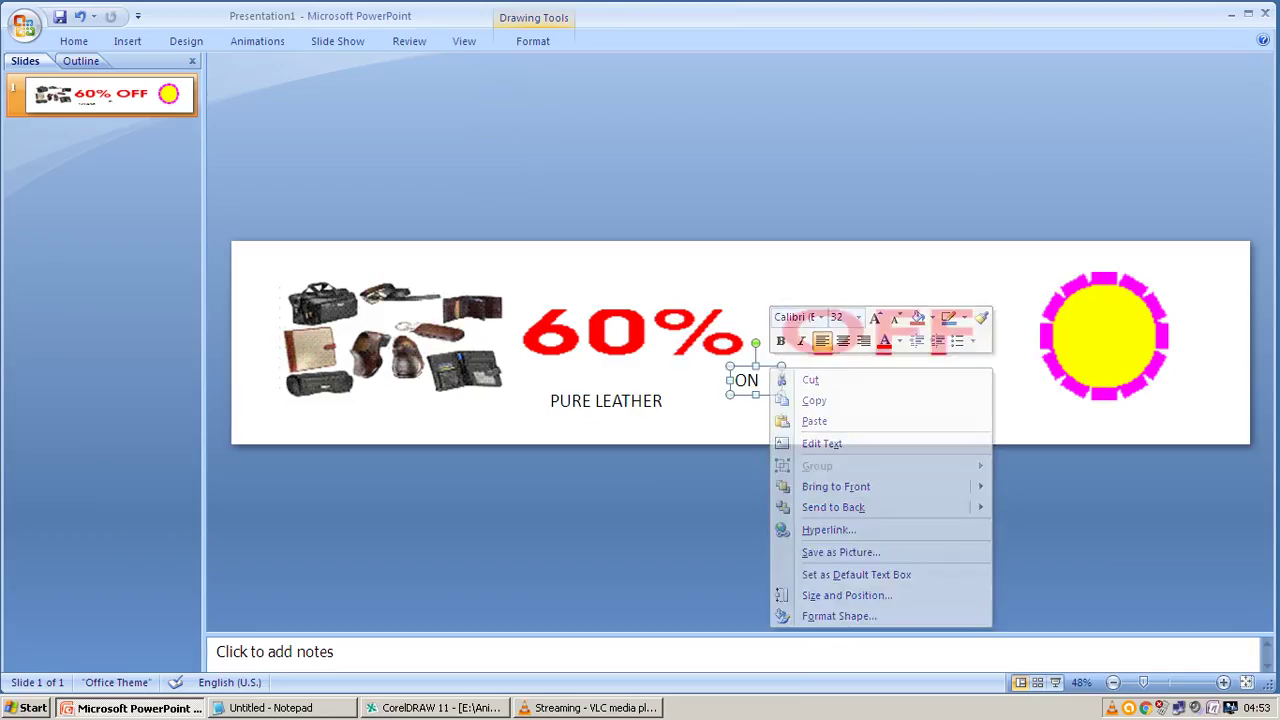
double_click(746, 380)
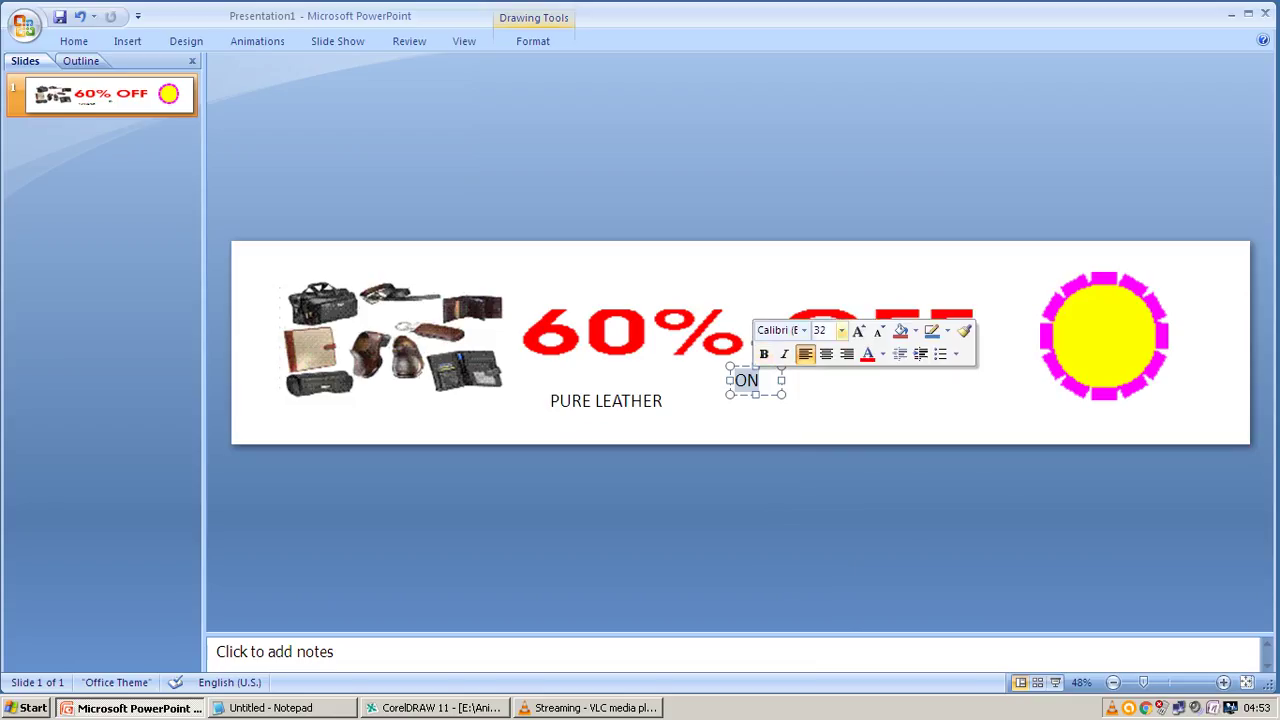
left_click(841, 331)
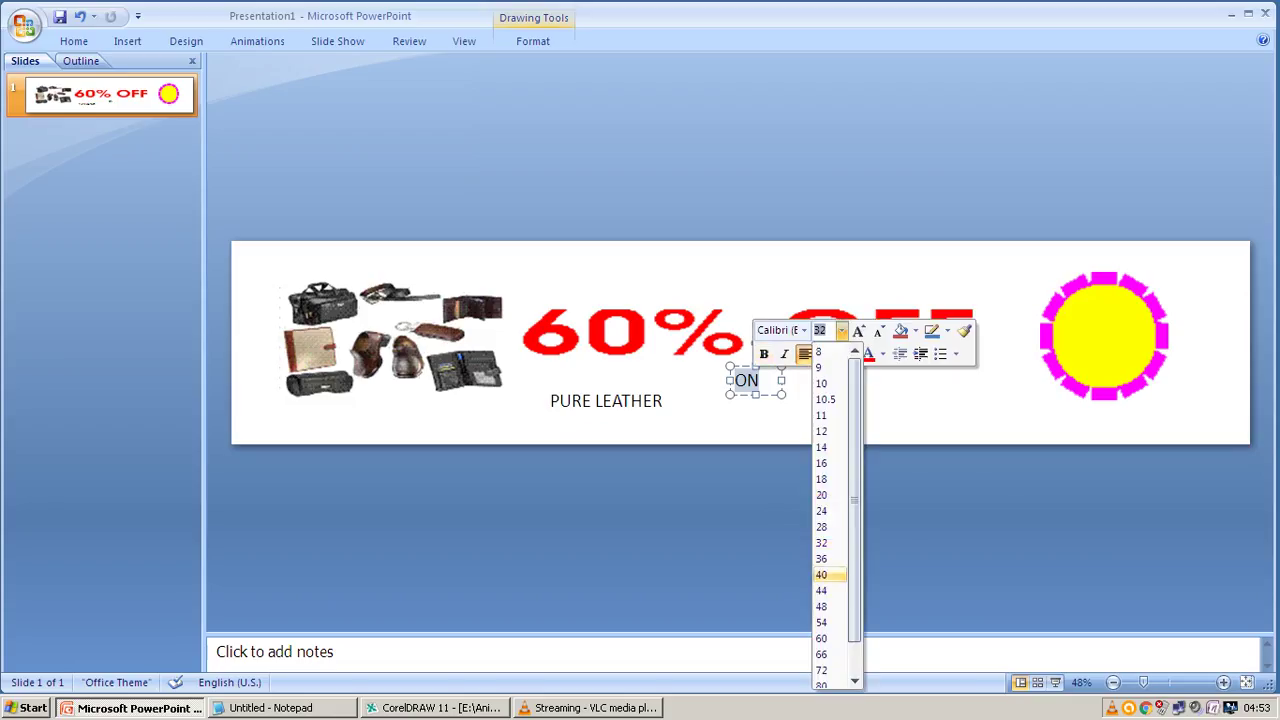
left_click(825, 575)
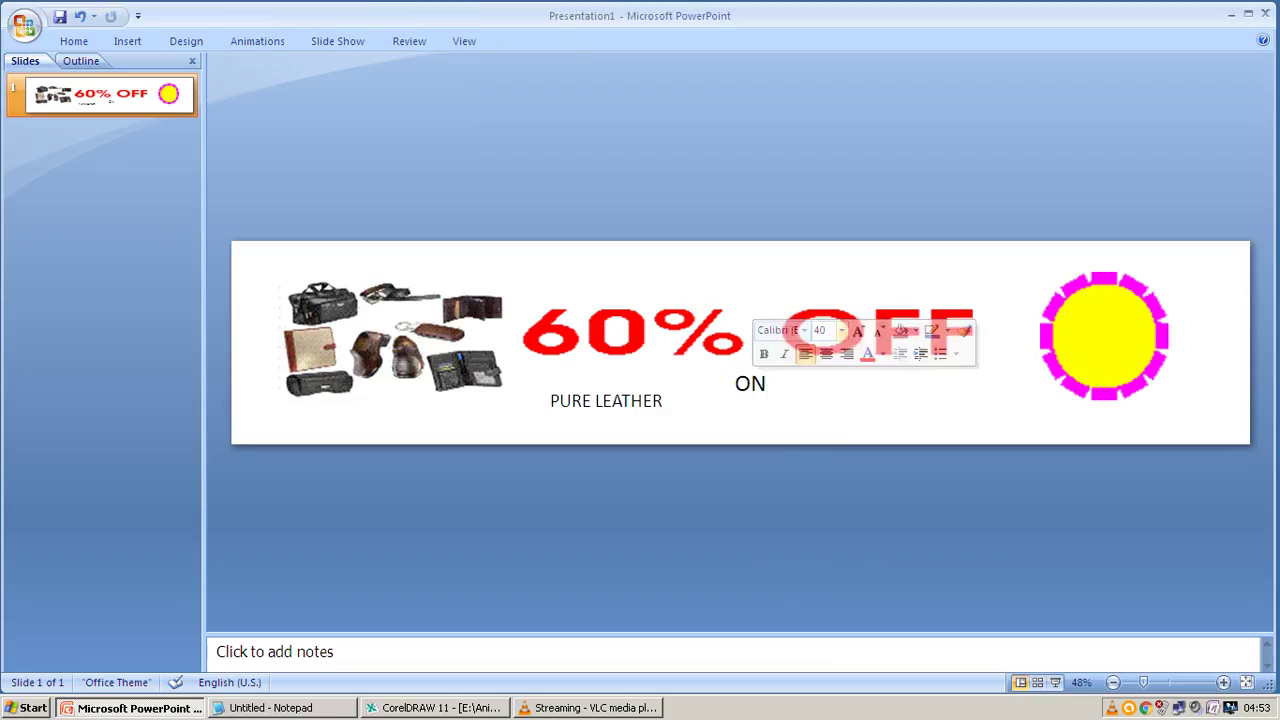
left_click(733, 384)
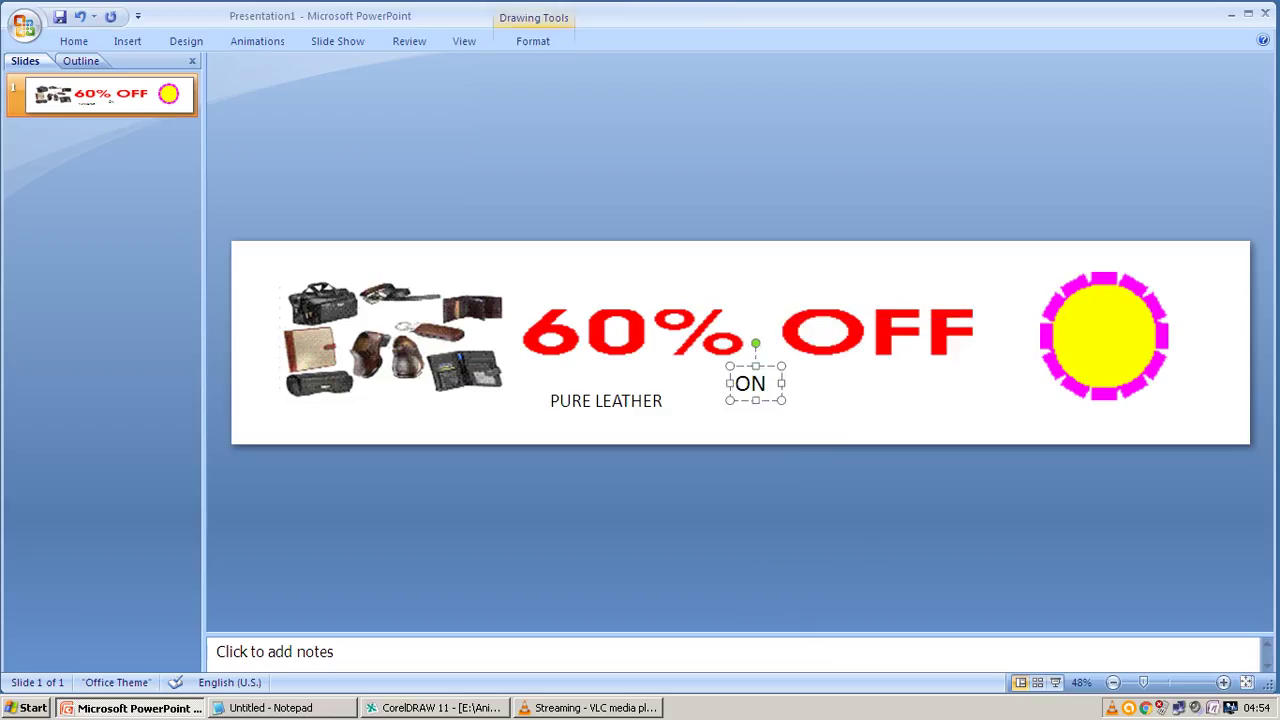
Delete both the ON and PURE LEATHER text boxes
left_click(612, 401)
left_click(766, 384)
double_click(752, 384)
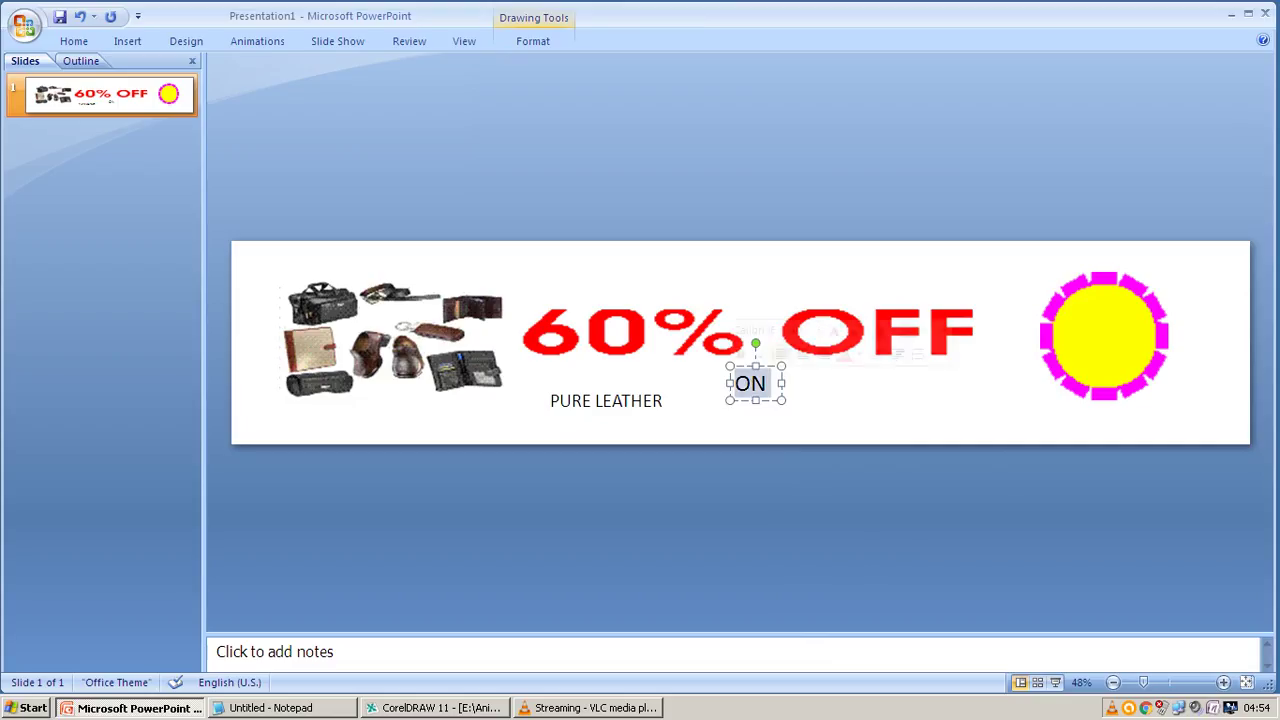
key("Delete")
left_click(641, 401)
key("ctrl+a")
key("Delete")
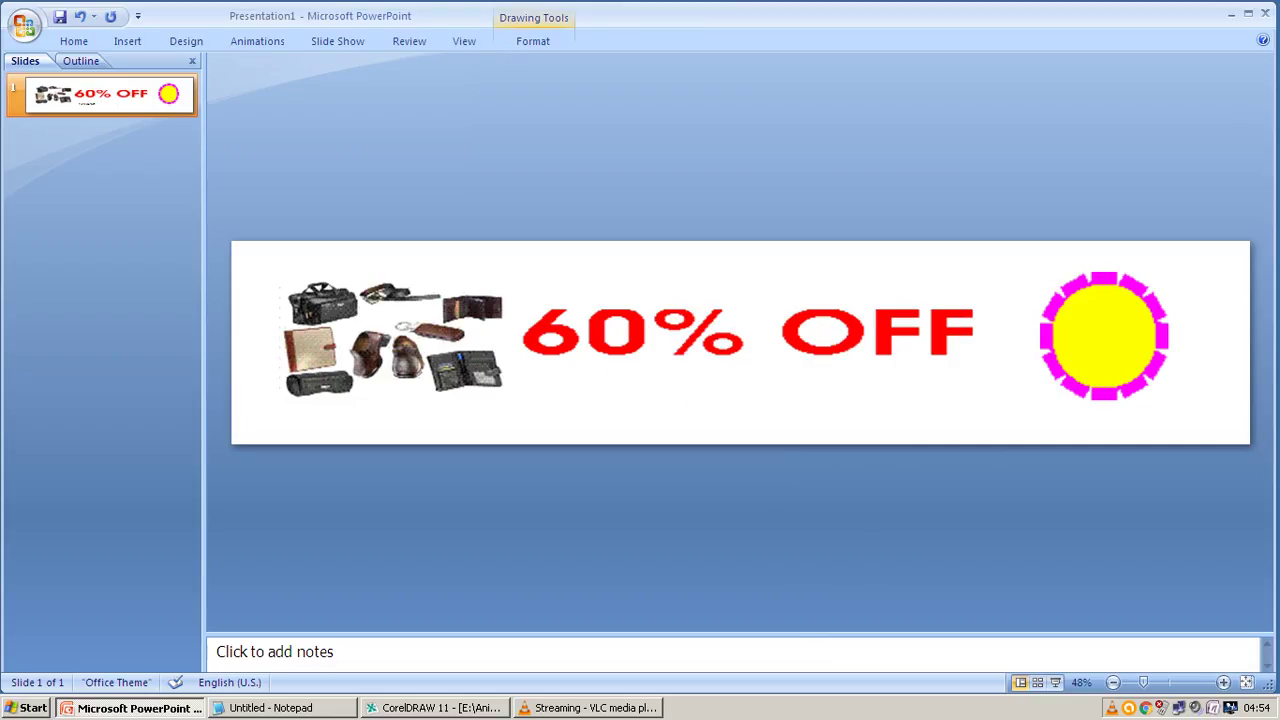
Insert red WordArt reading 'ON' and place it below the 60% OFF image
left_click(127, 41)
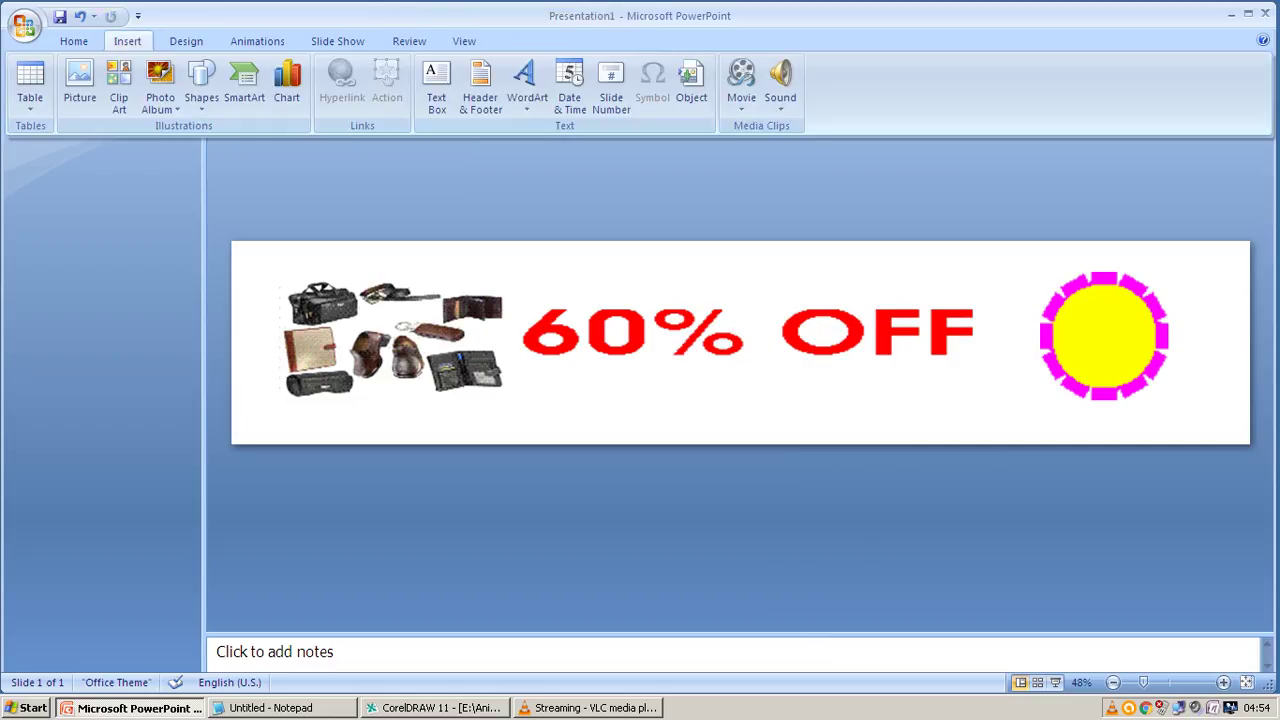
left_click(527, 85)
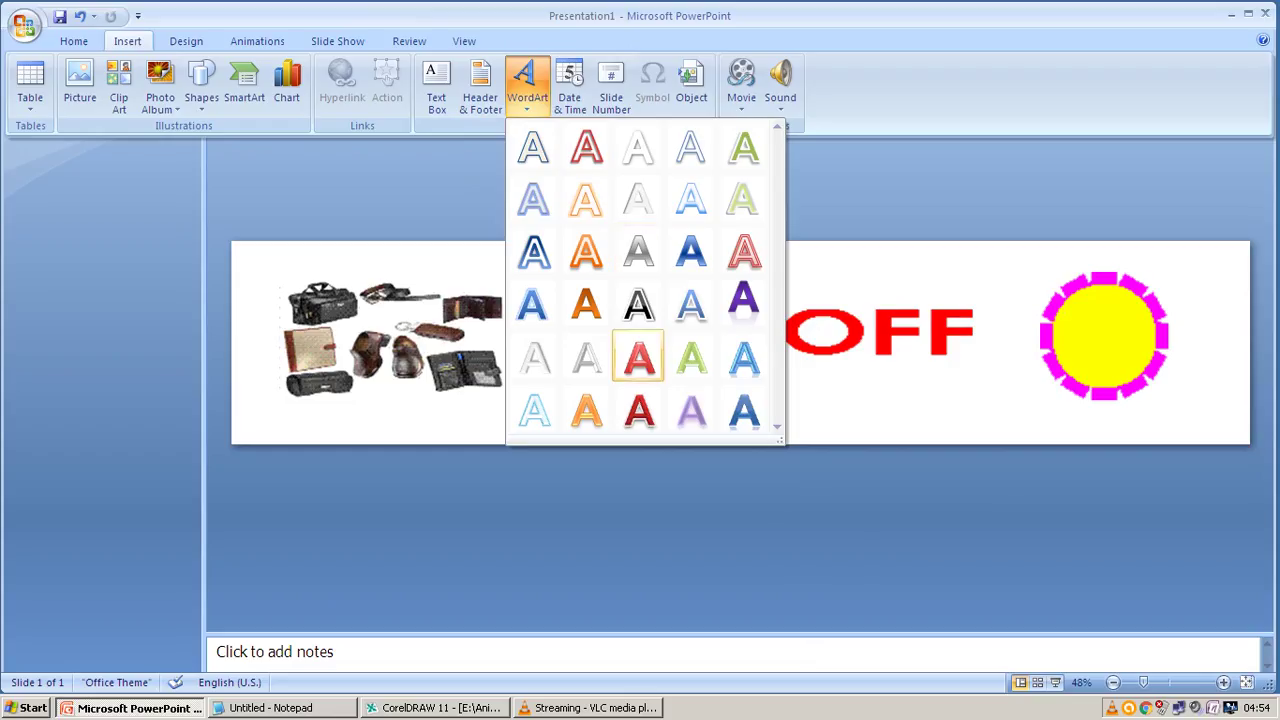
left_click(638, 356)
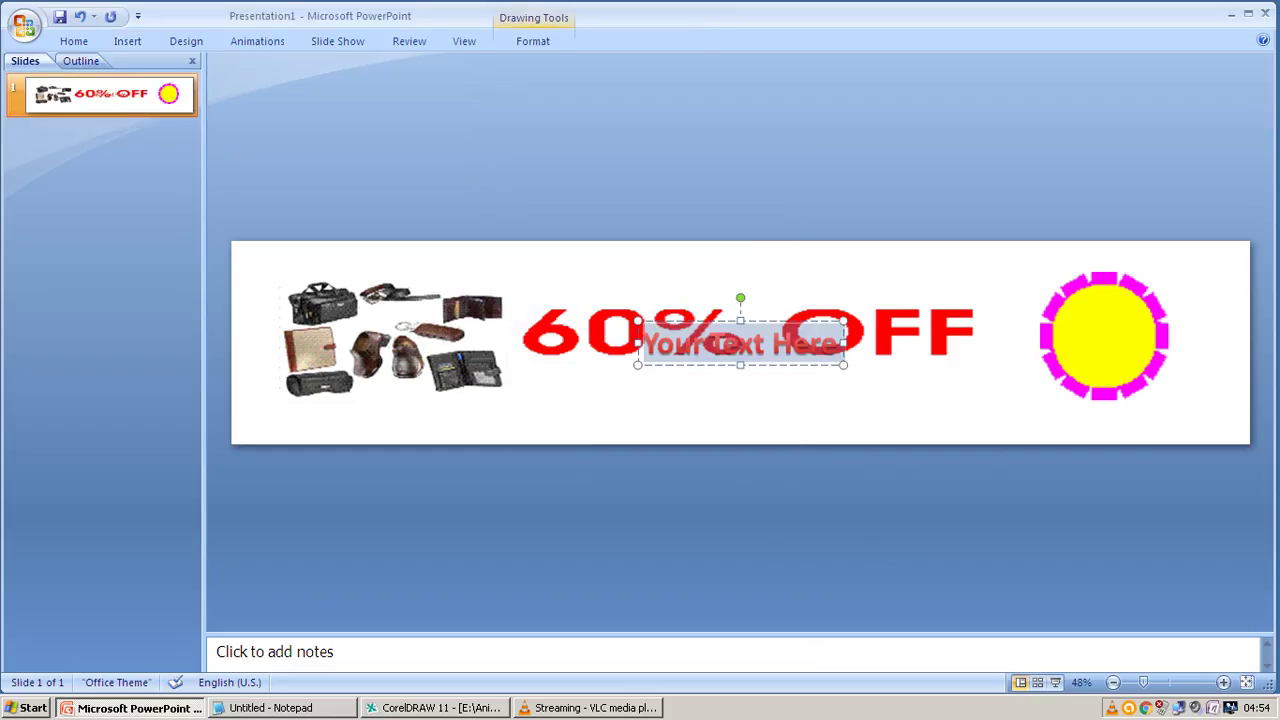
type("ON")
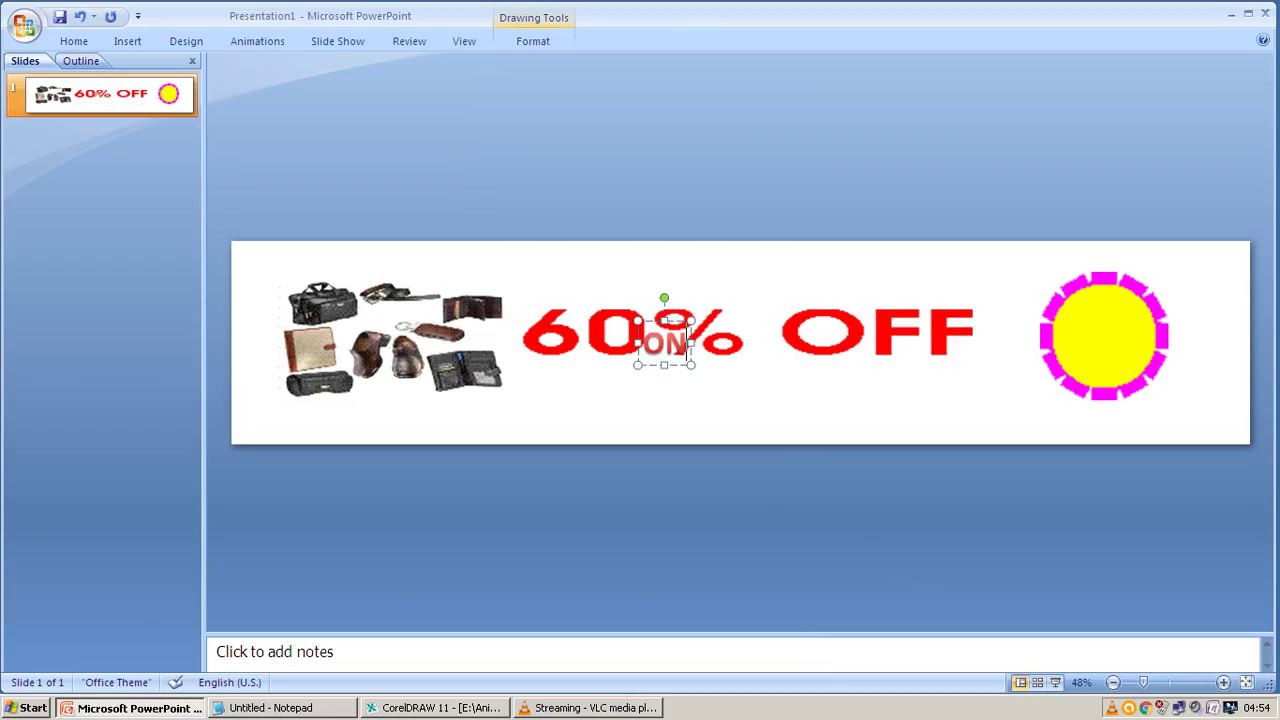
left_click_drag(664, 343, 732, 388)
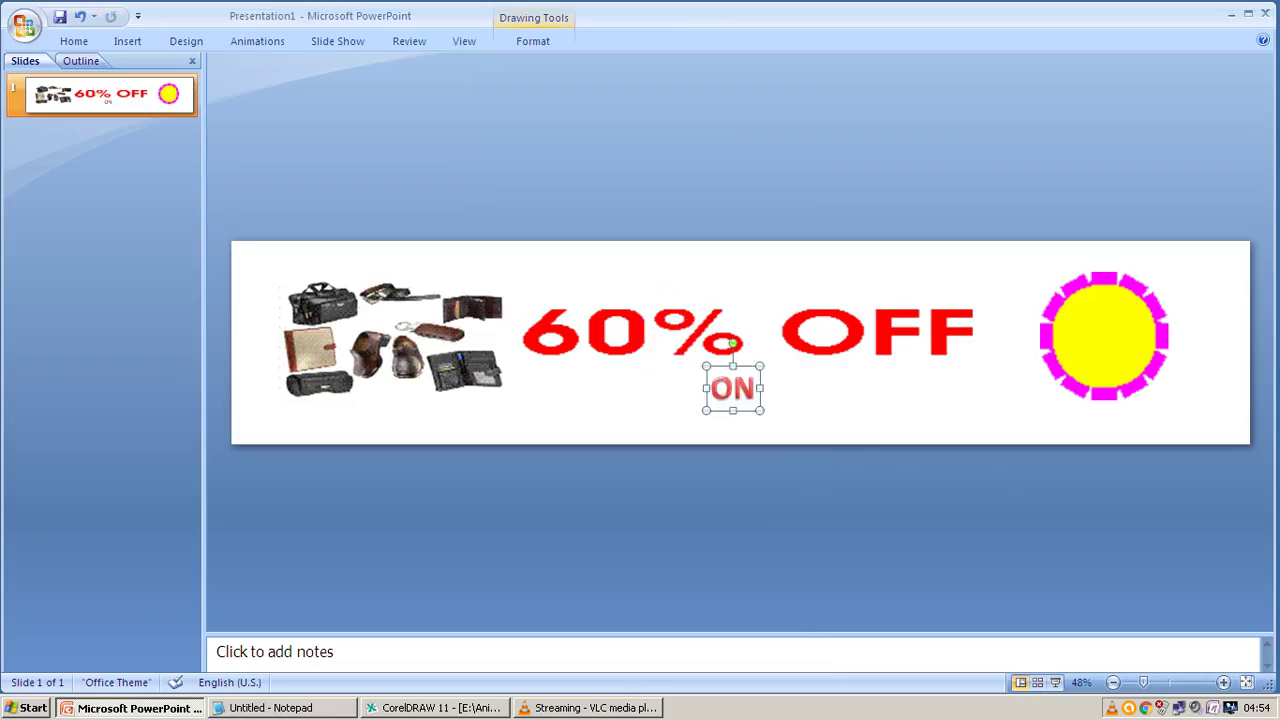
Delete the old 60% OFF image from the banner
key("Escape")
key("Tab")
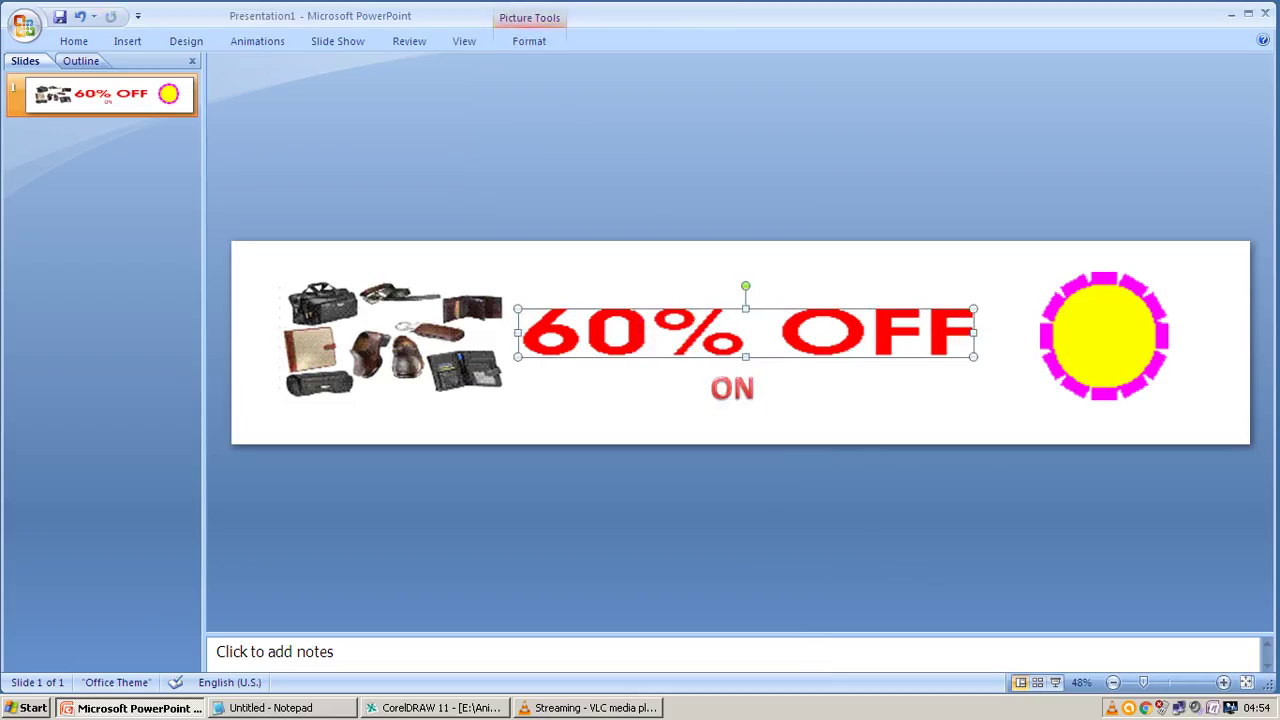
key("Delete")
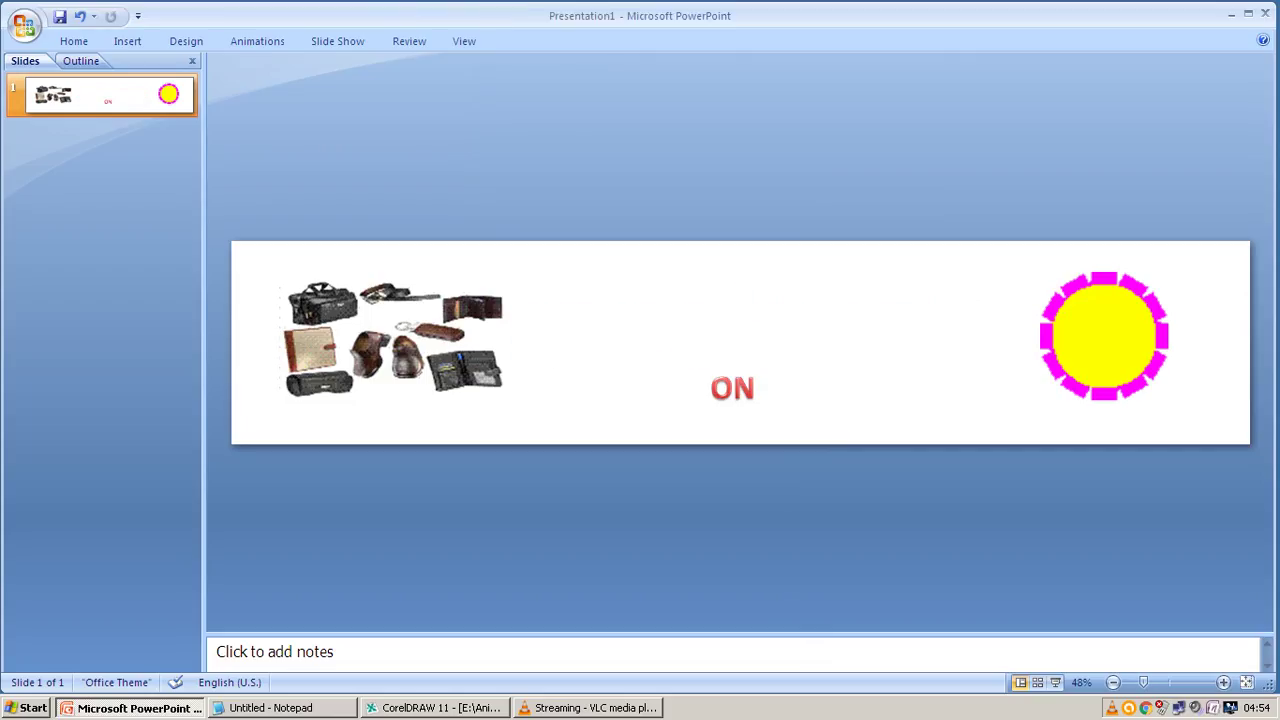
Insert red WordArt reading '60 % OFF'
left_click(127, 41)
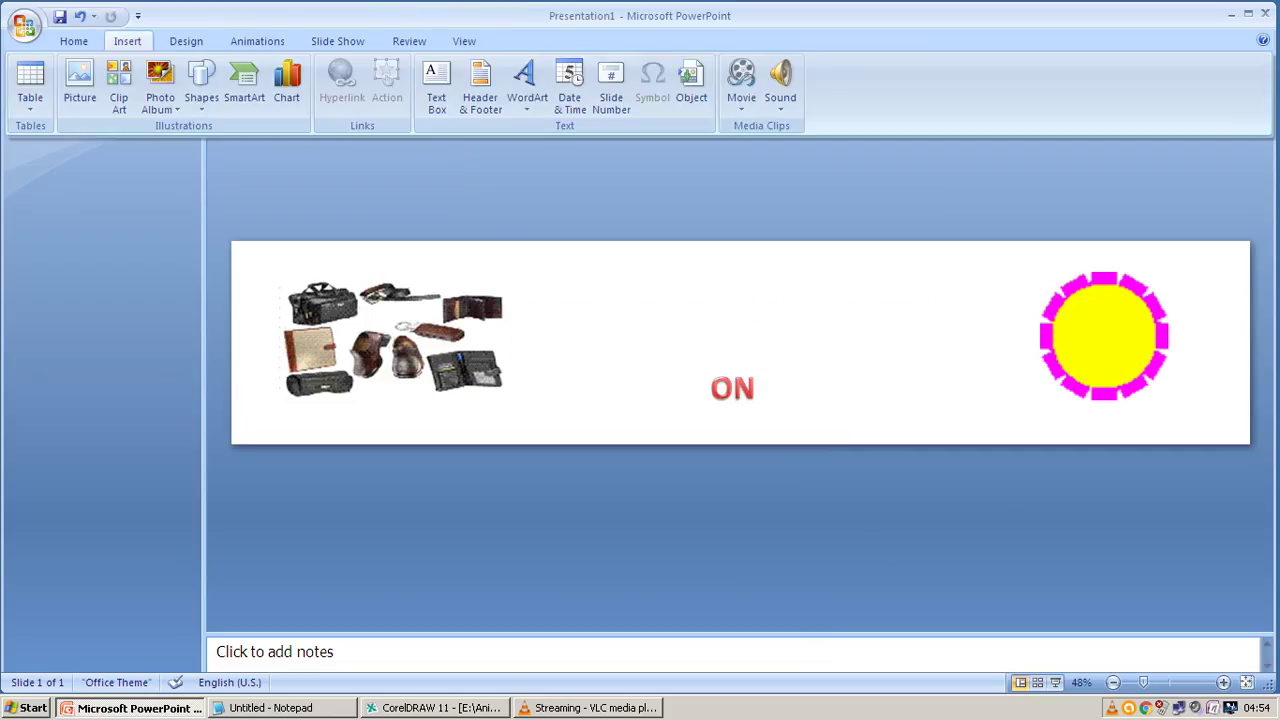
left_click(527, 85)
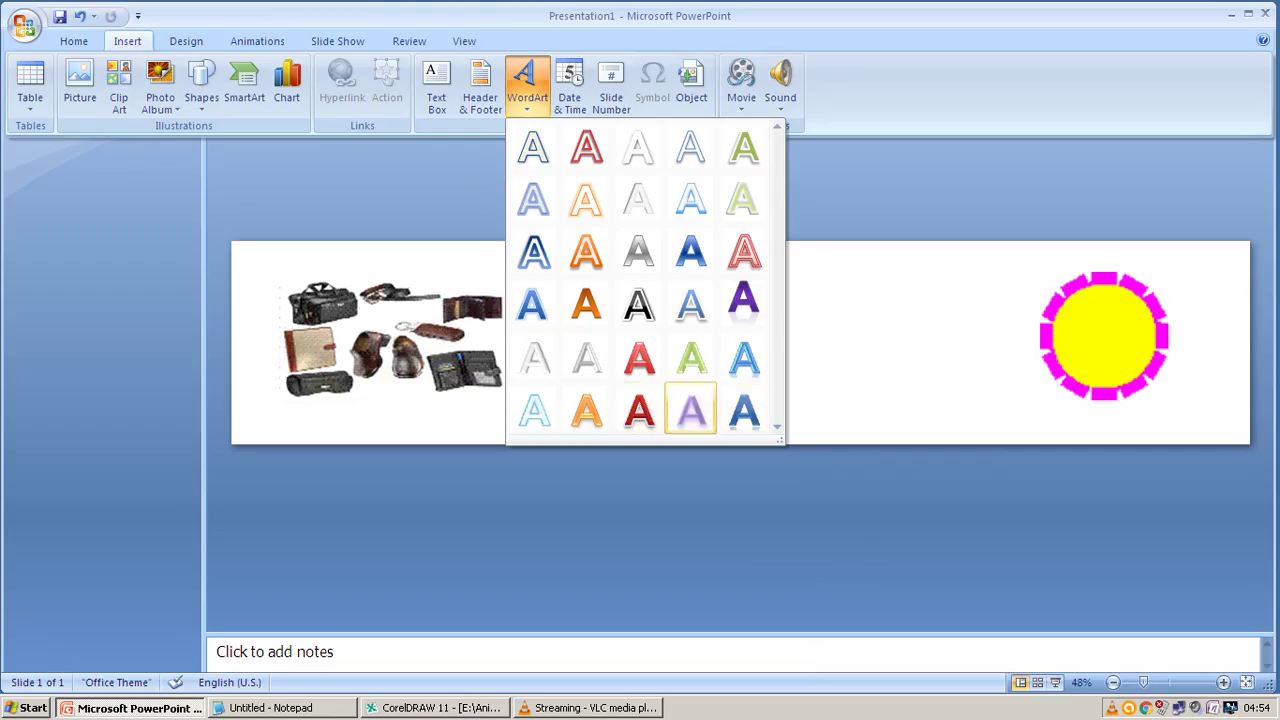
left_click(637, 408)
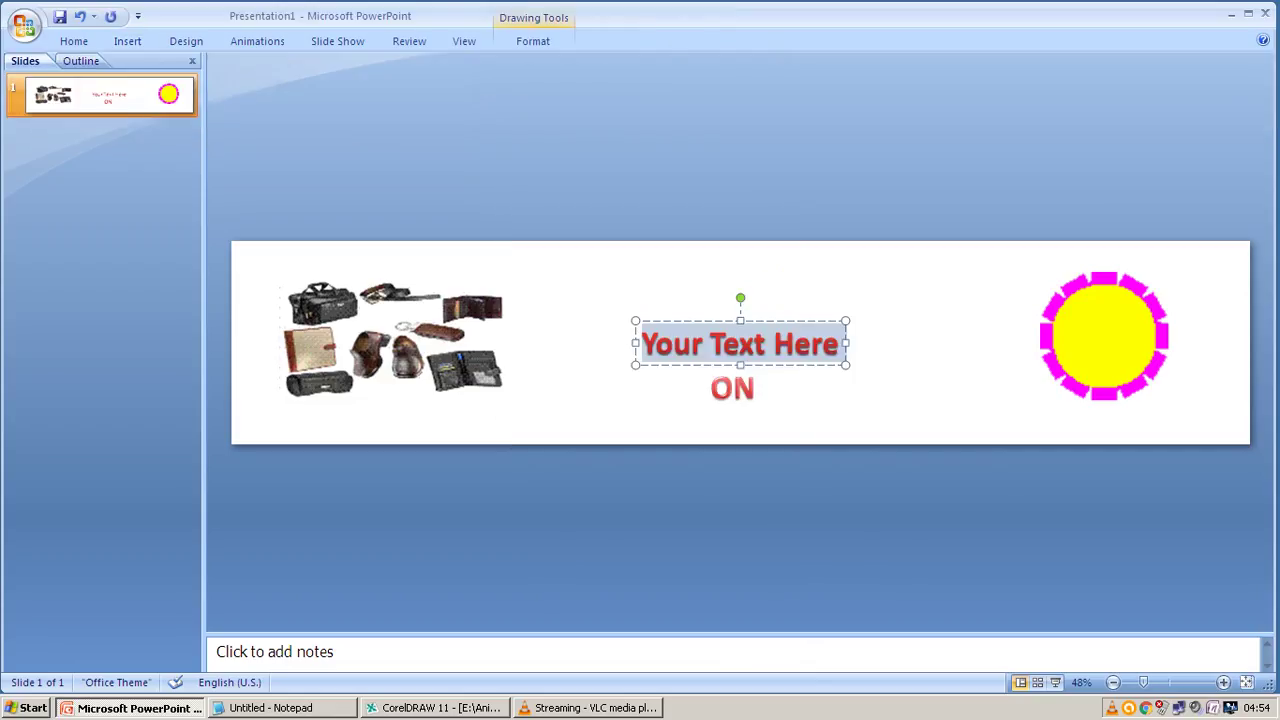
type("60")
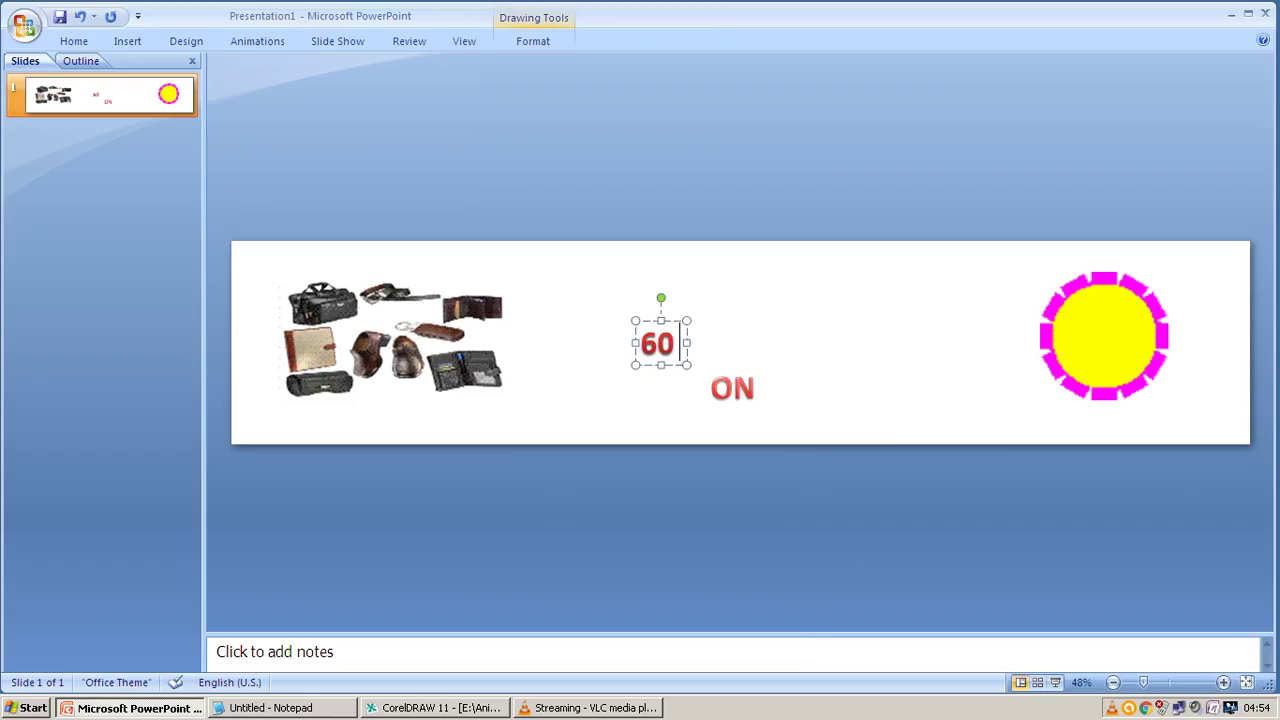
type(" % of")
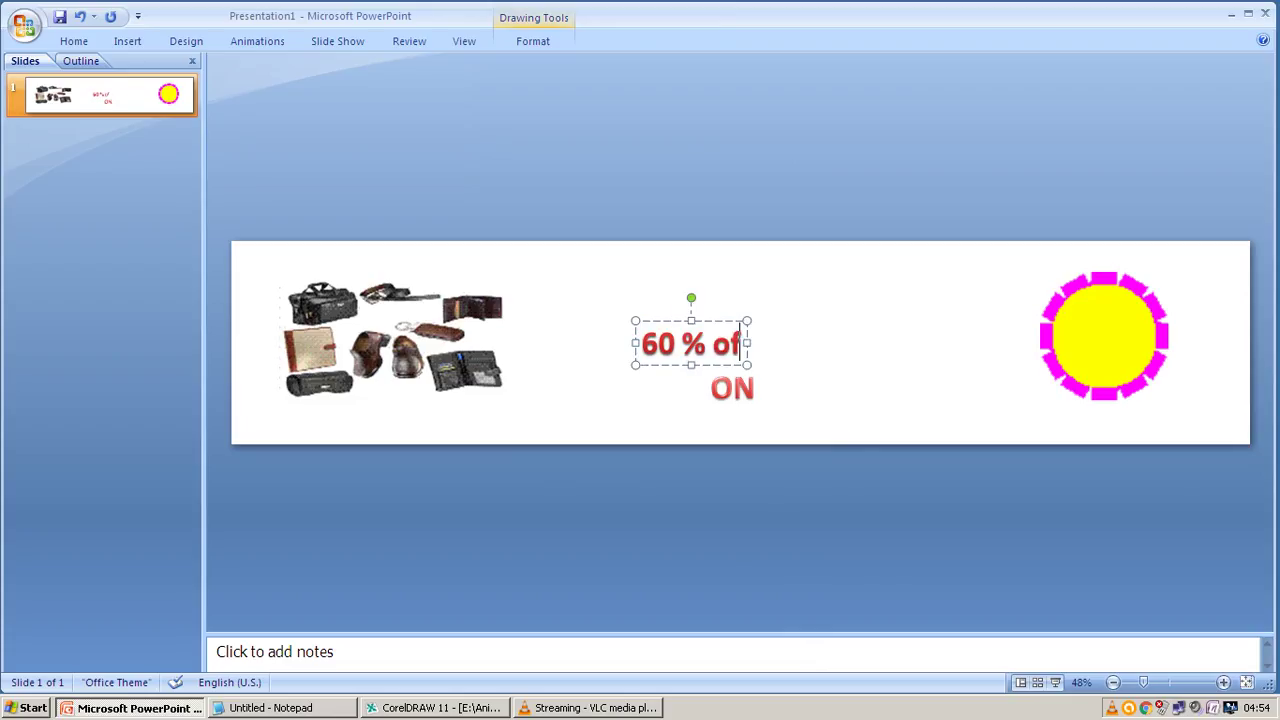
key("BackSpace")
key("BackSpace")
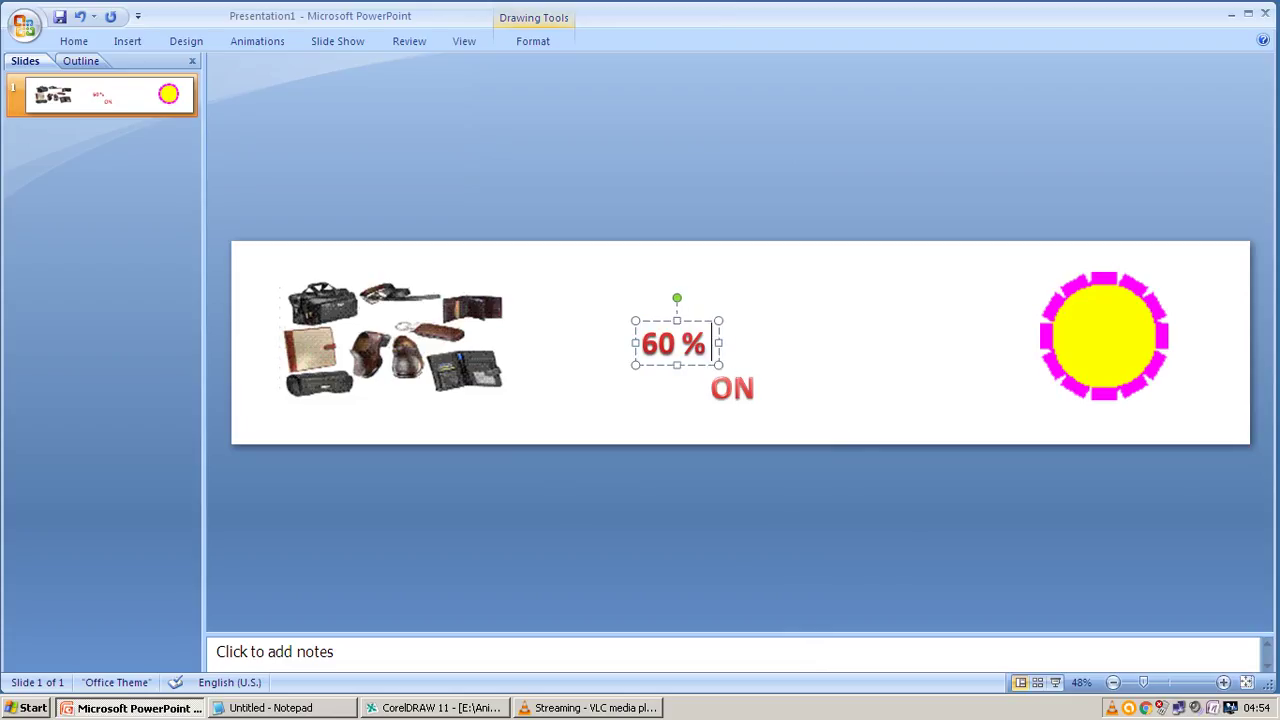
type("OFF")
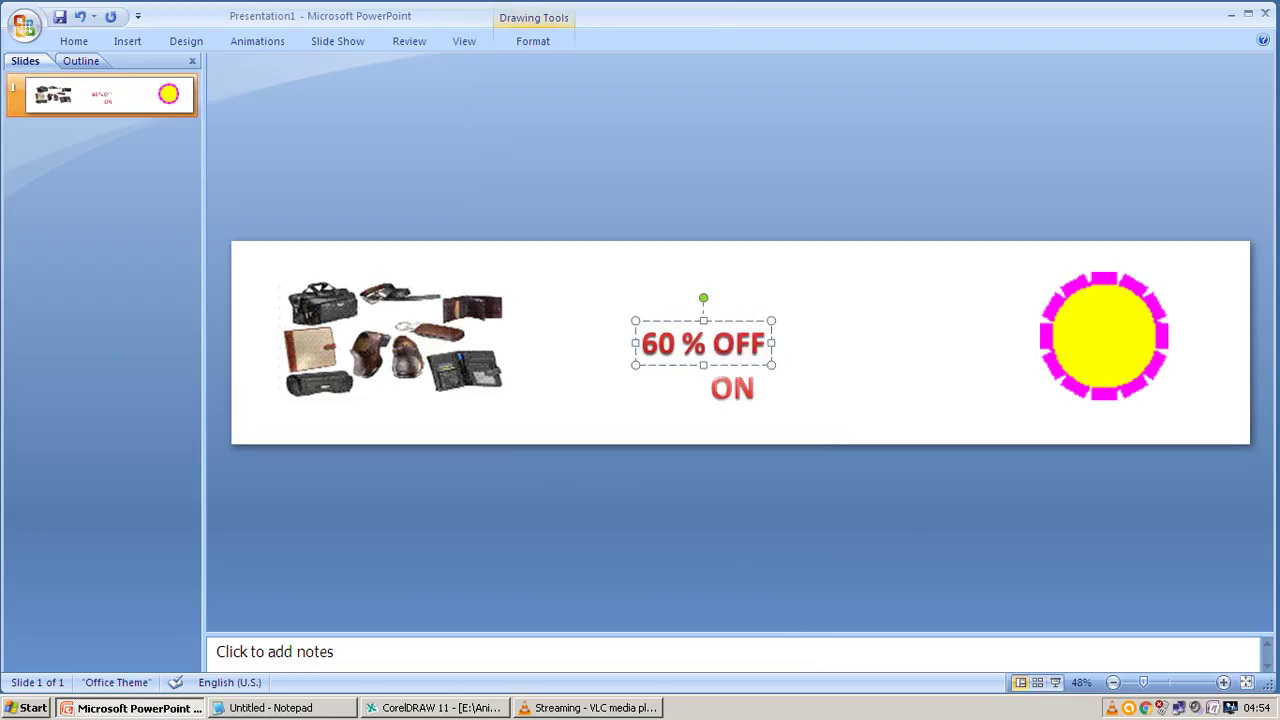
Widen the 60 % OFF WordArt box to both the left and the right
left_click_drag(771, 343, 950, 343)
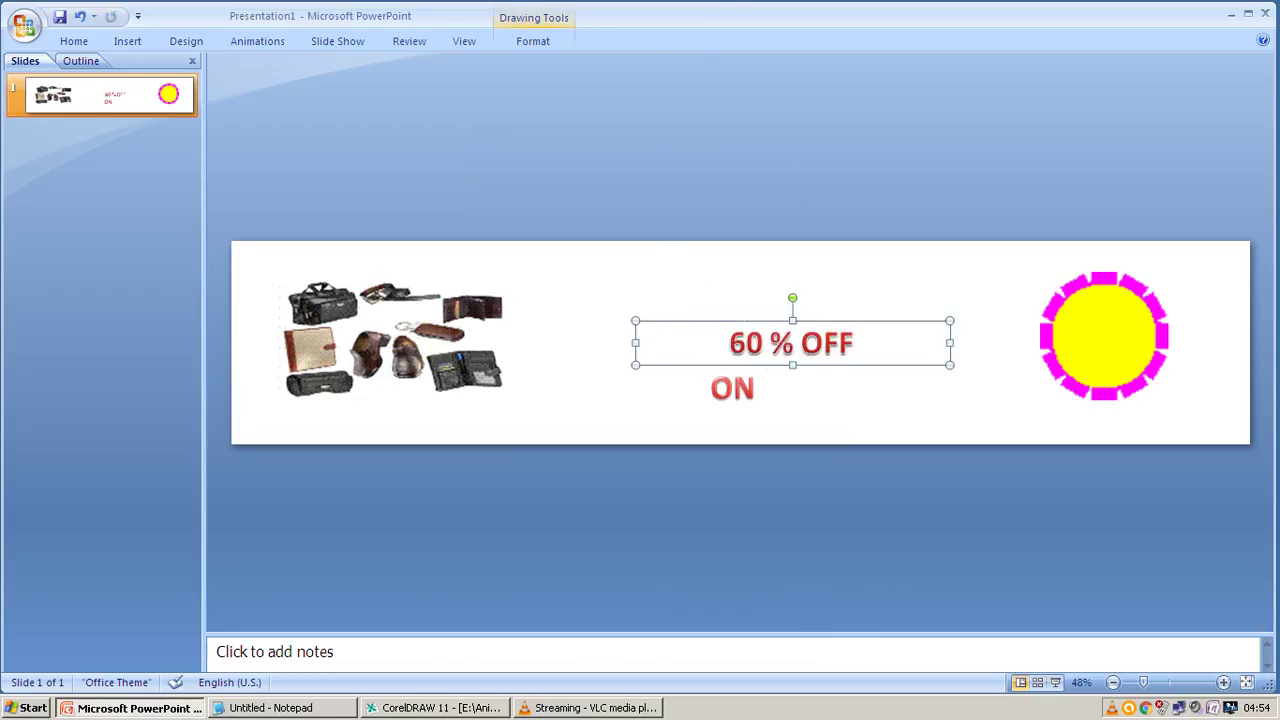
left_click_drag(635, 343, 585, 343)
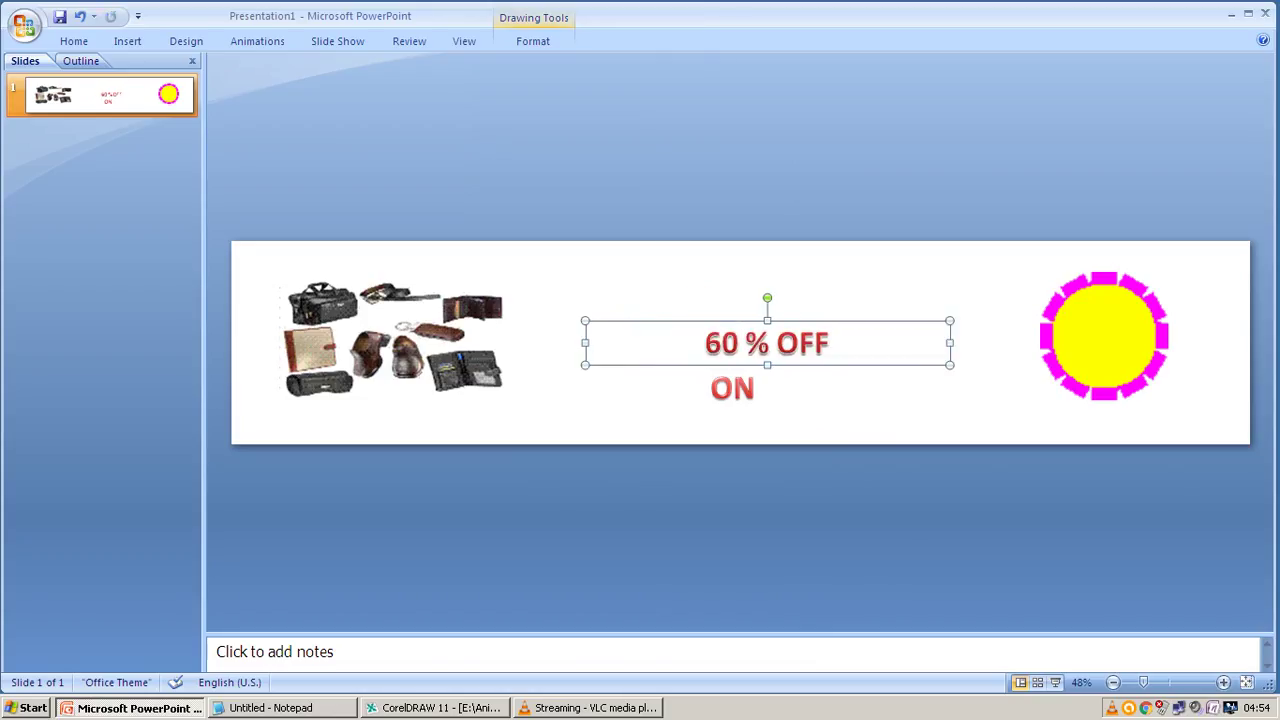
left_click(733, 388)
left_click(770, 343)
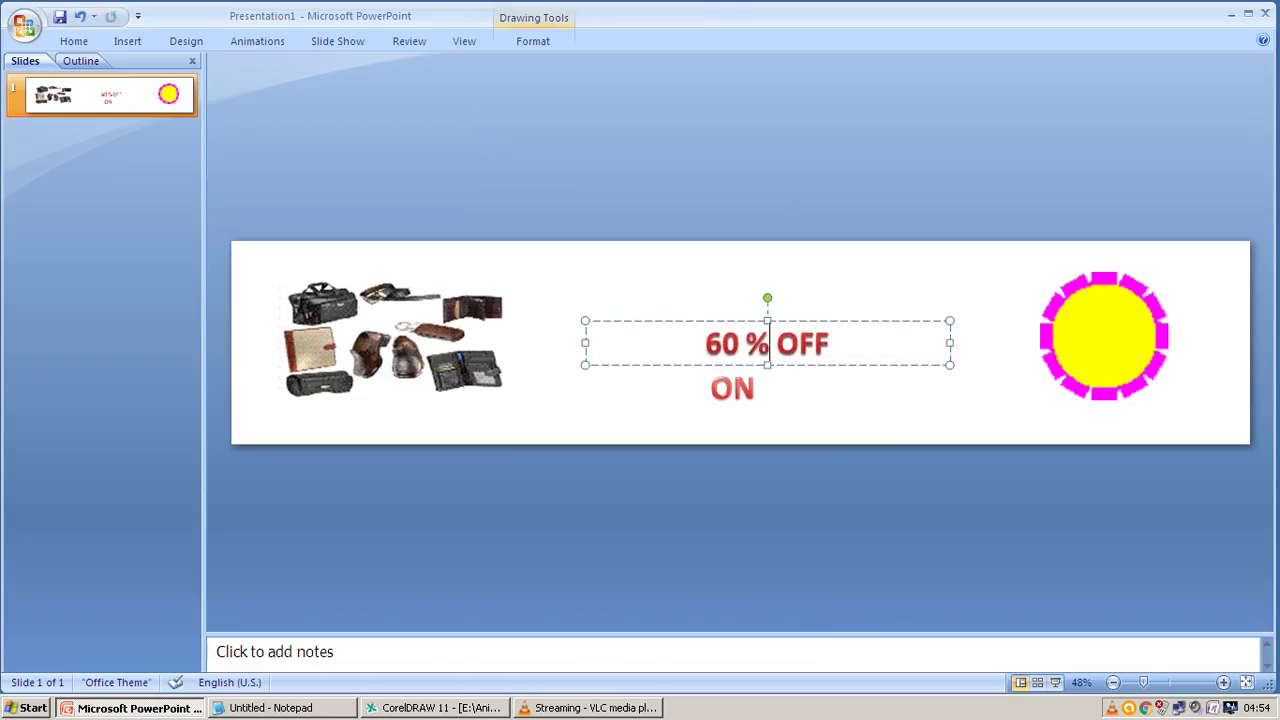
key("Escape")
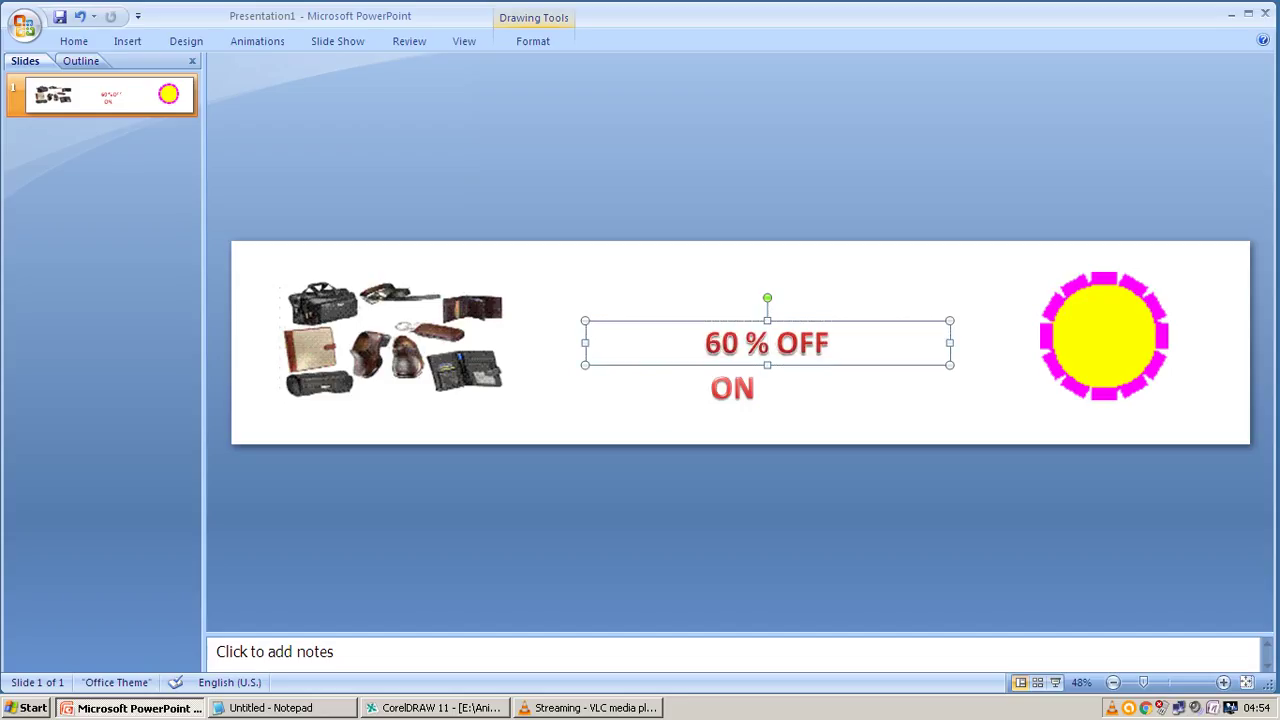
double_click(800, 343)
Set the number 60 to font size 80
left_click(722, 343)
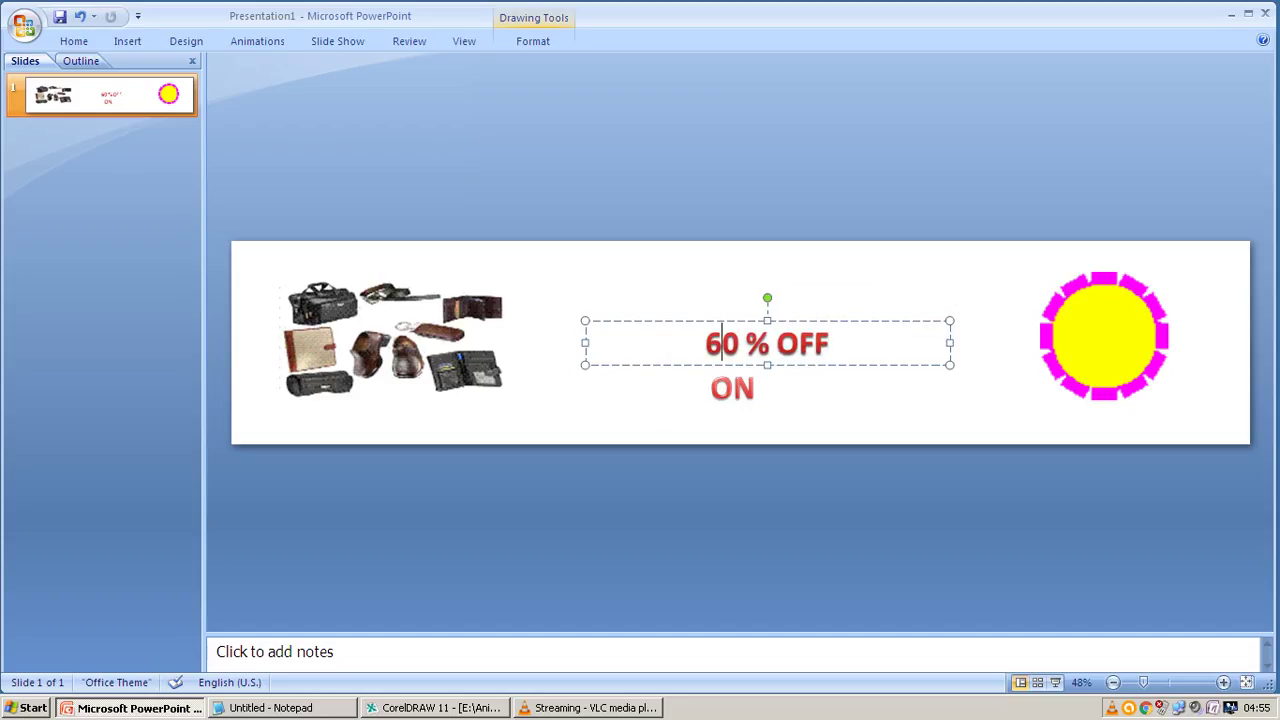
double_click(722, 343)
left_click(705, 343)
left_click_drag(705, 343, 838, 343)
left_click(798, 343)
double_click(722, 343)
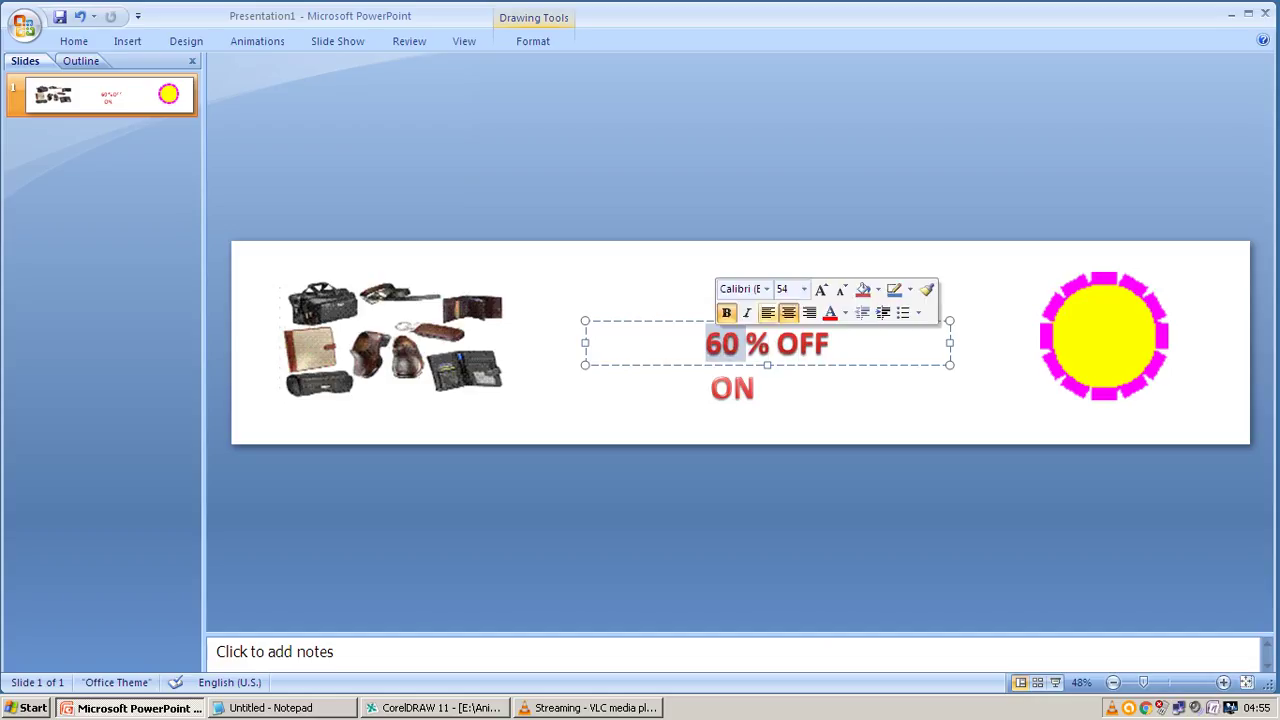
left_click(804, 289)
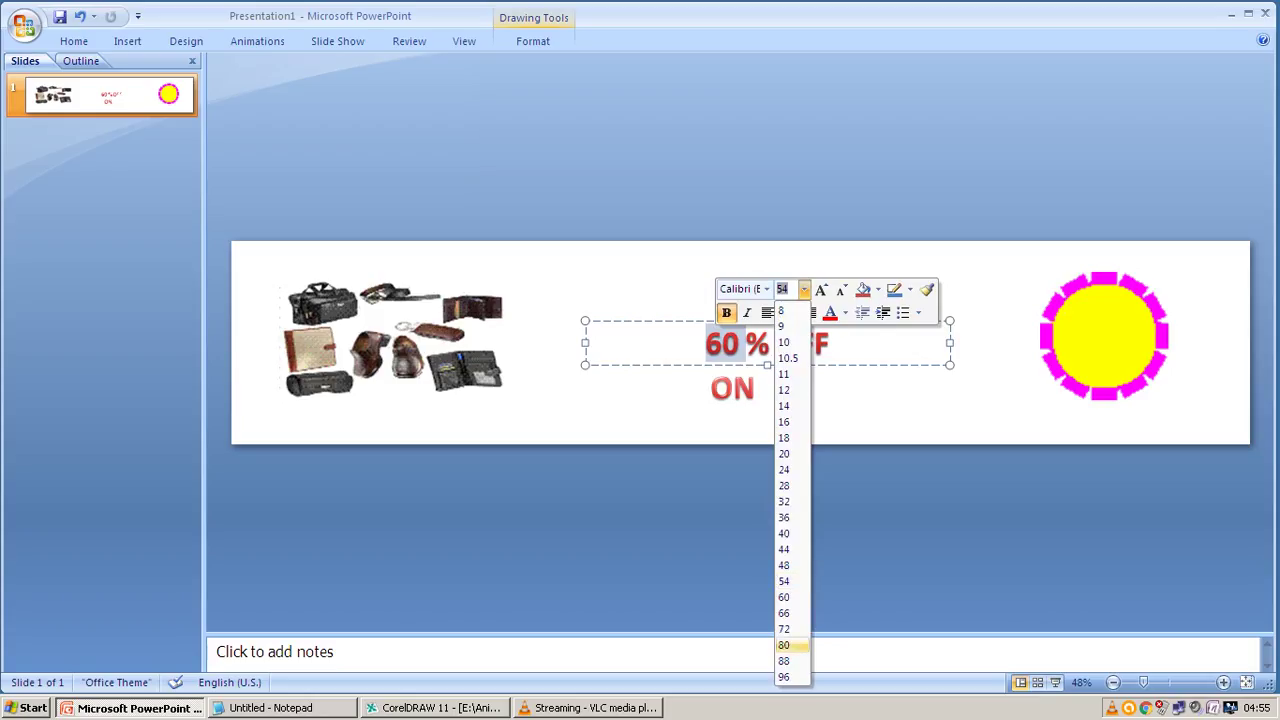
left_click(784, 645)
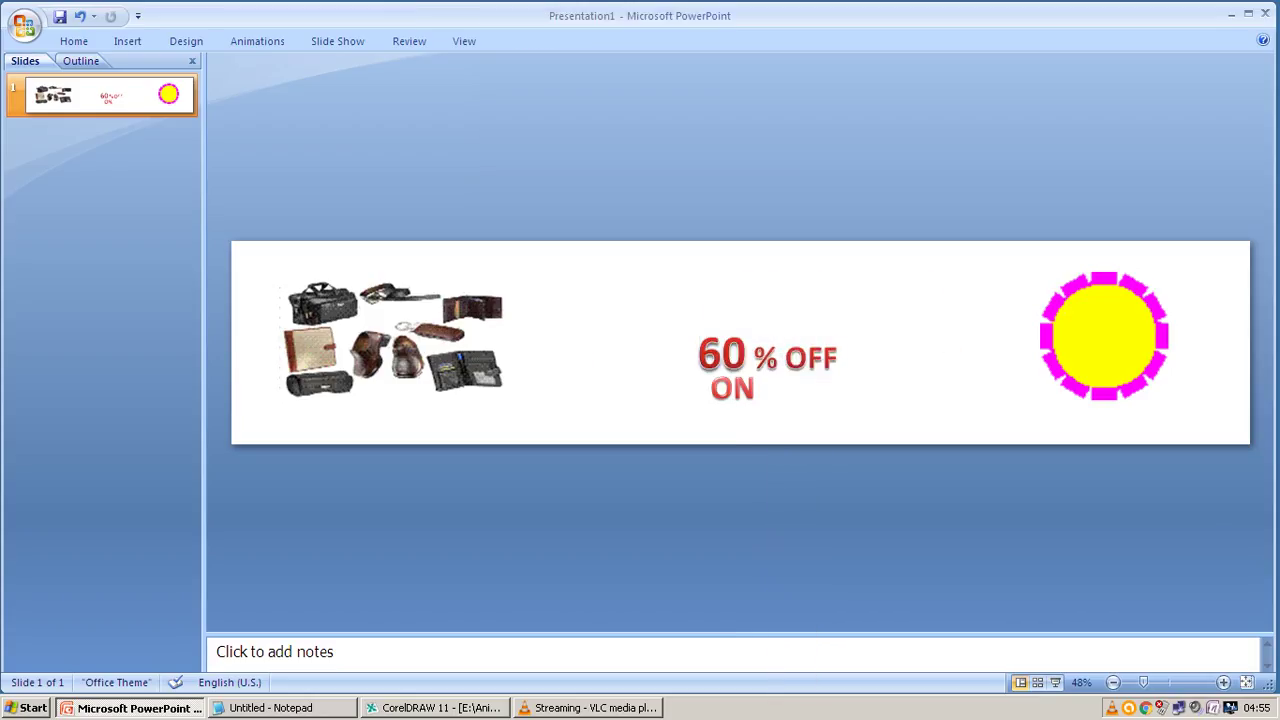
Move the 60 % OFF box higher, leaving space above ON
left_click(748, 355)
left_click_drag(767, 384, 744, 352)
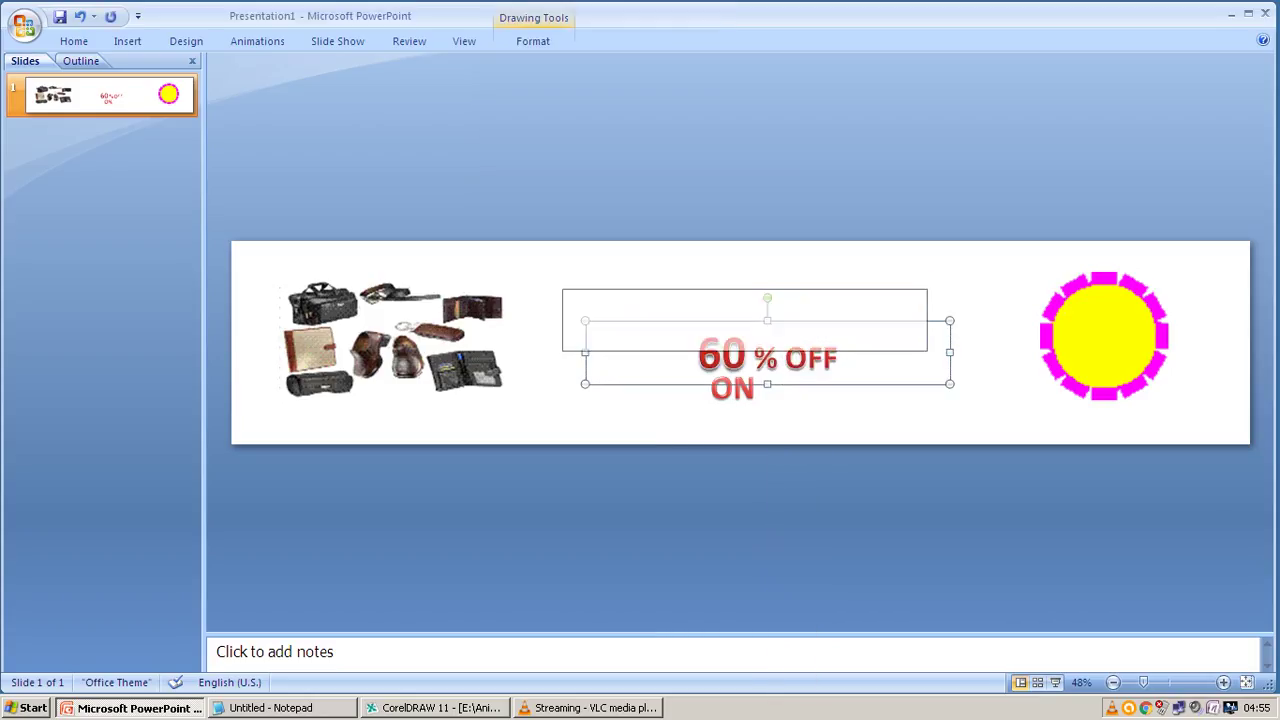
key("Escape")
Set the whole 60 % OFF line to font size 80
left_click(788, 326)
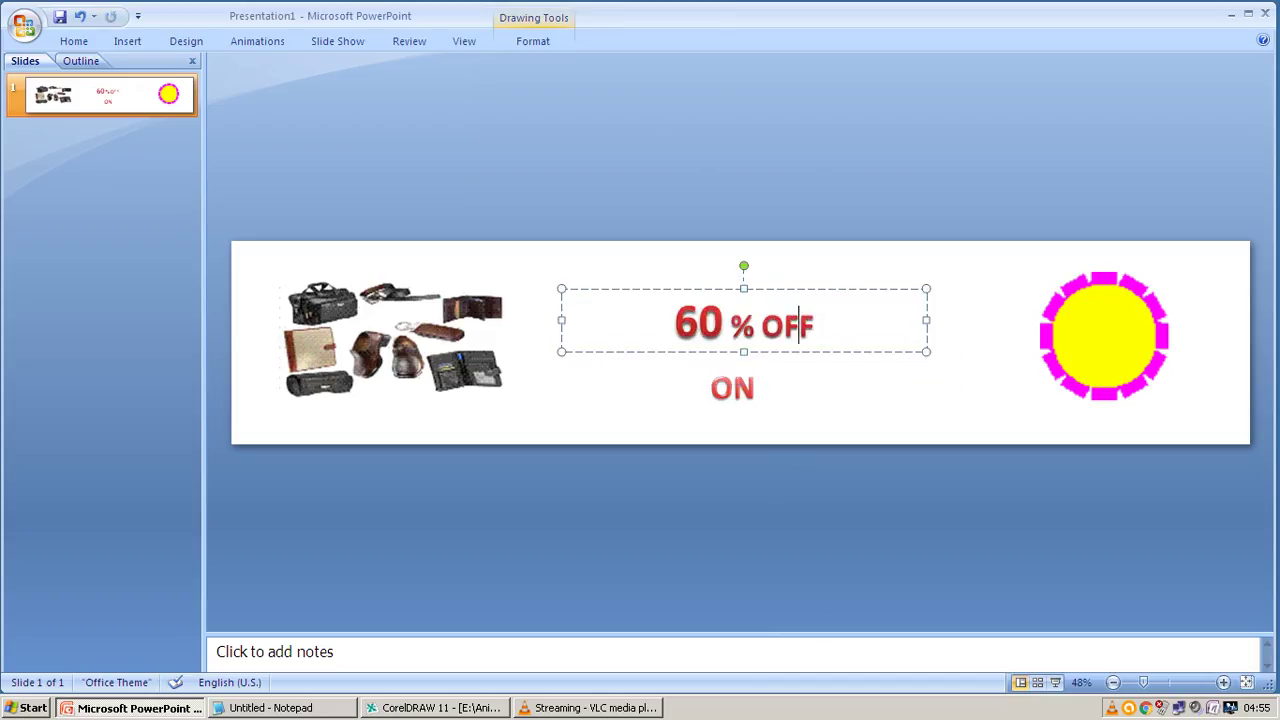
double_click(788, 326)
key("Escape")
key("Escape")
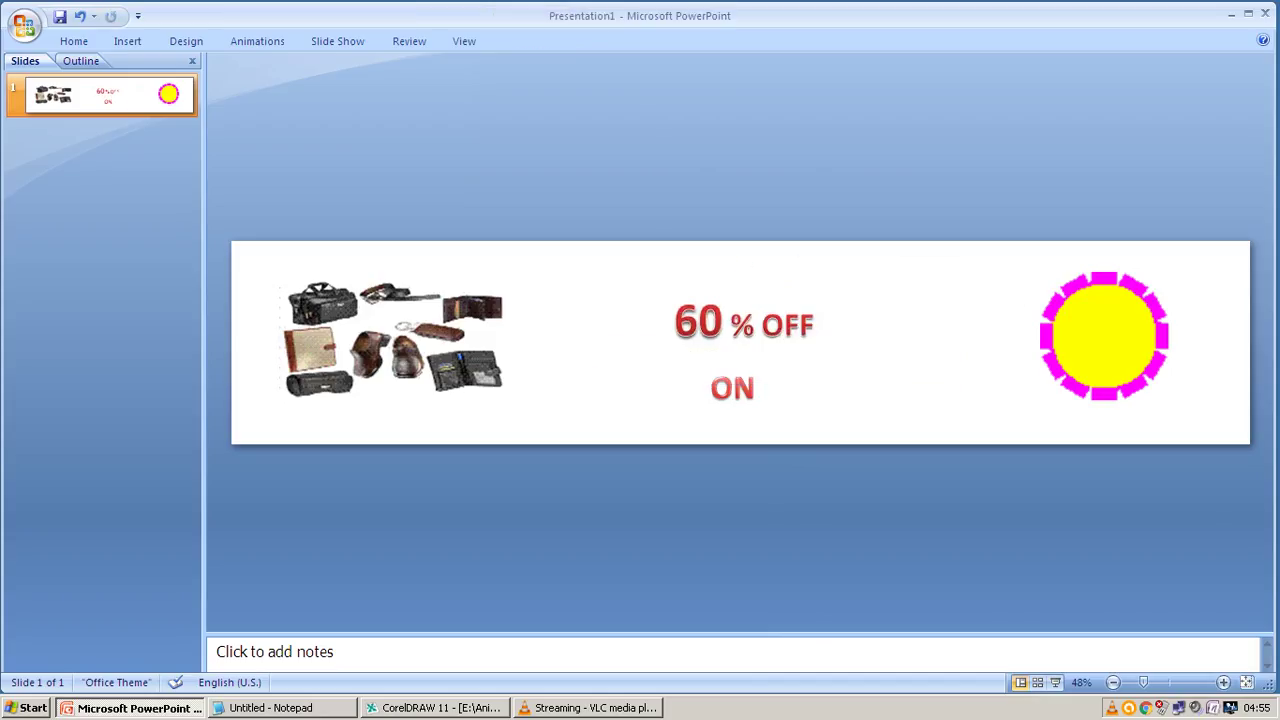
double_click(788, 325)
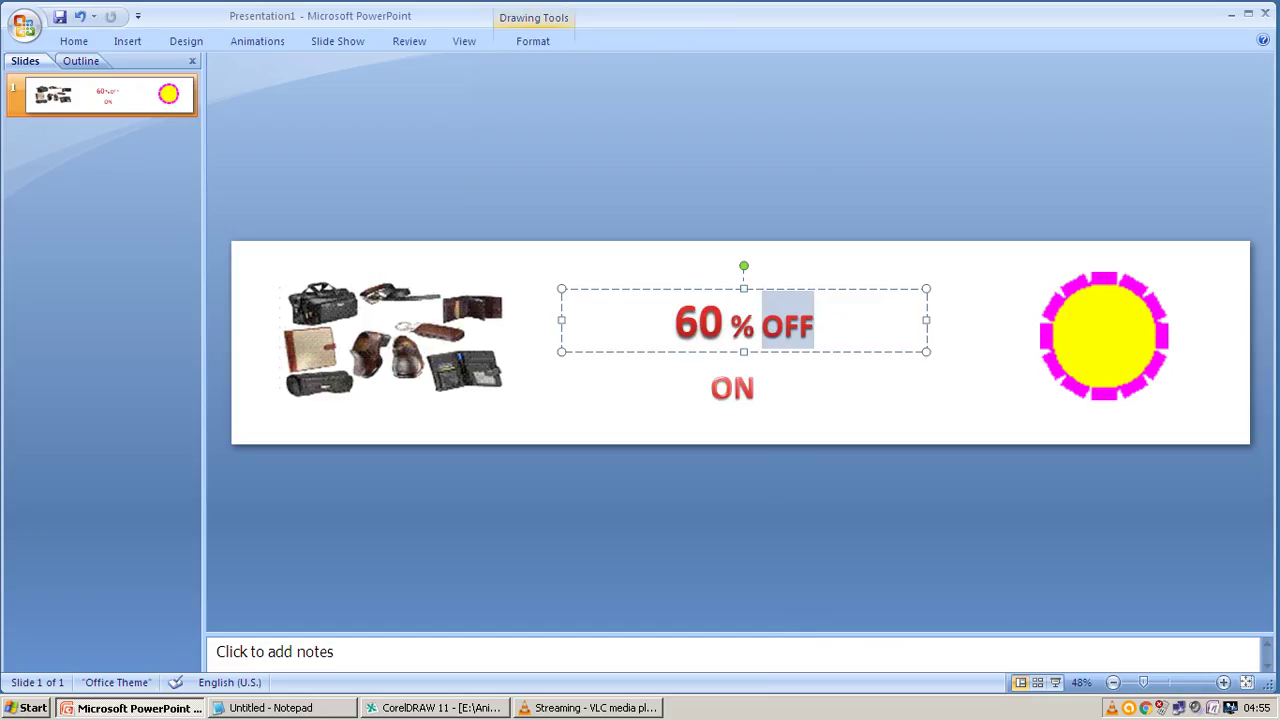
key("ctrl+a")
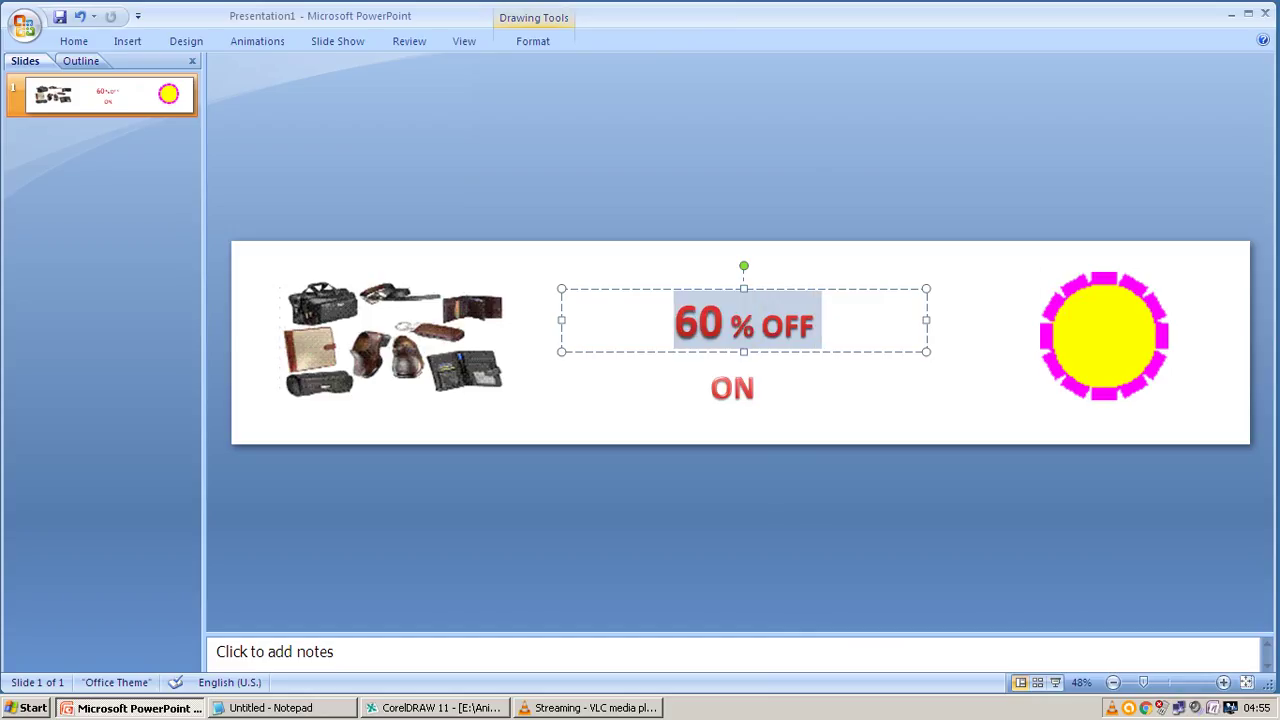
right_click(781, 305)
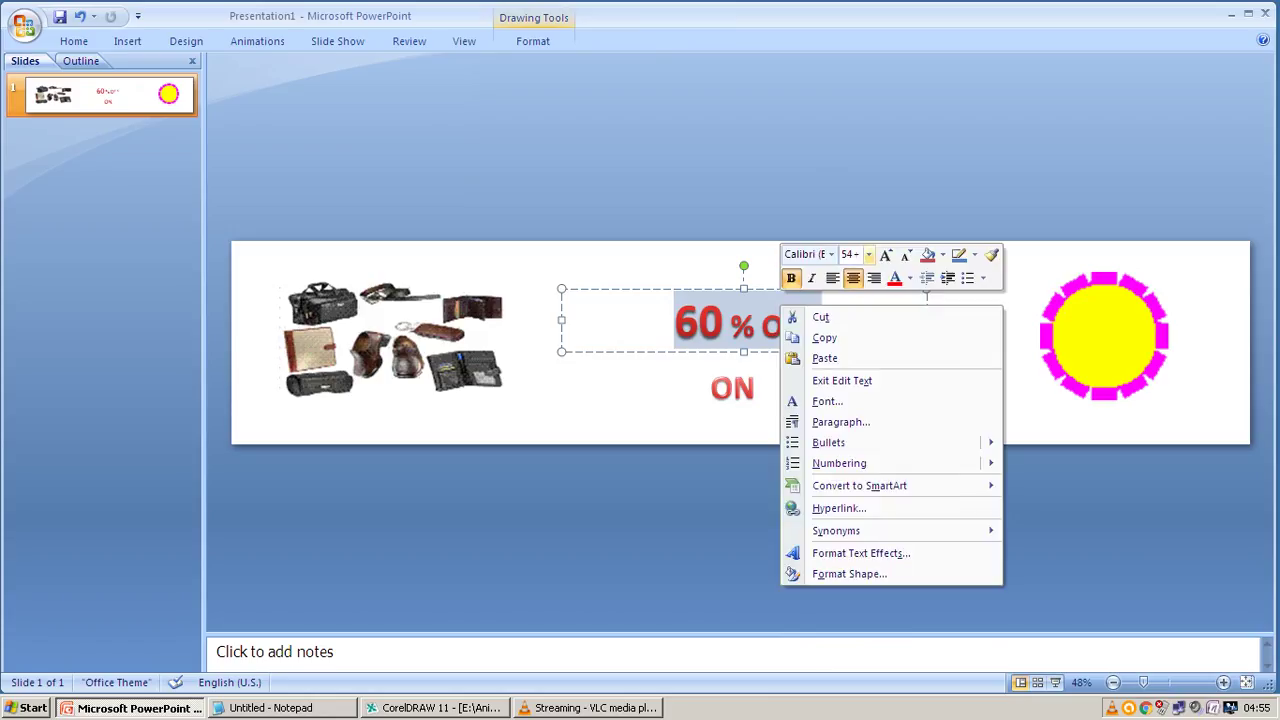
left_click(868, 254)
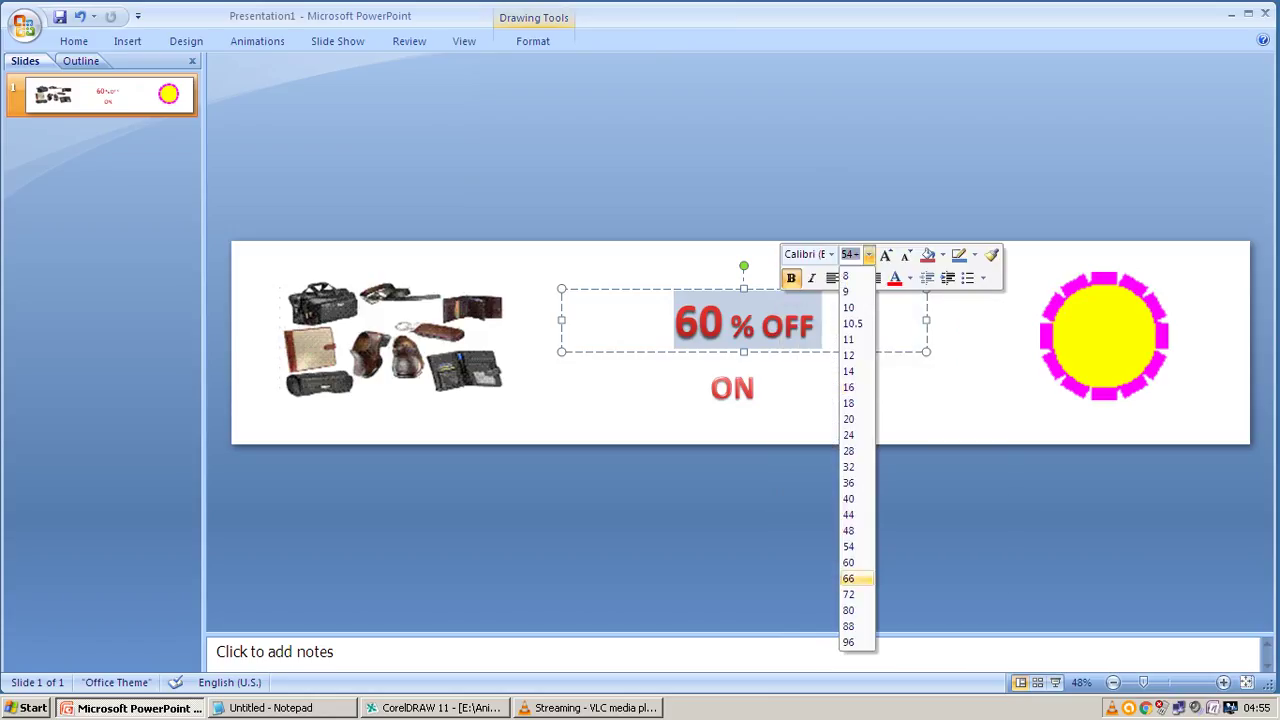
left_click(848, 610)
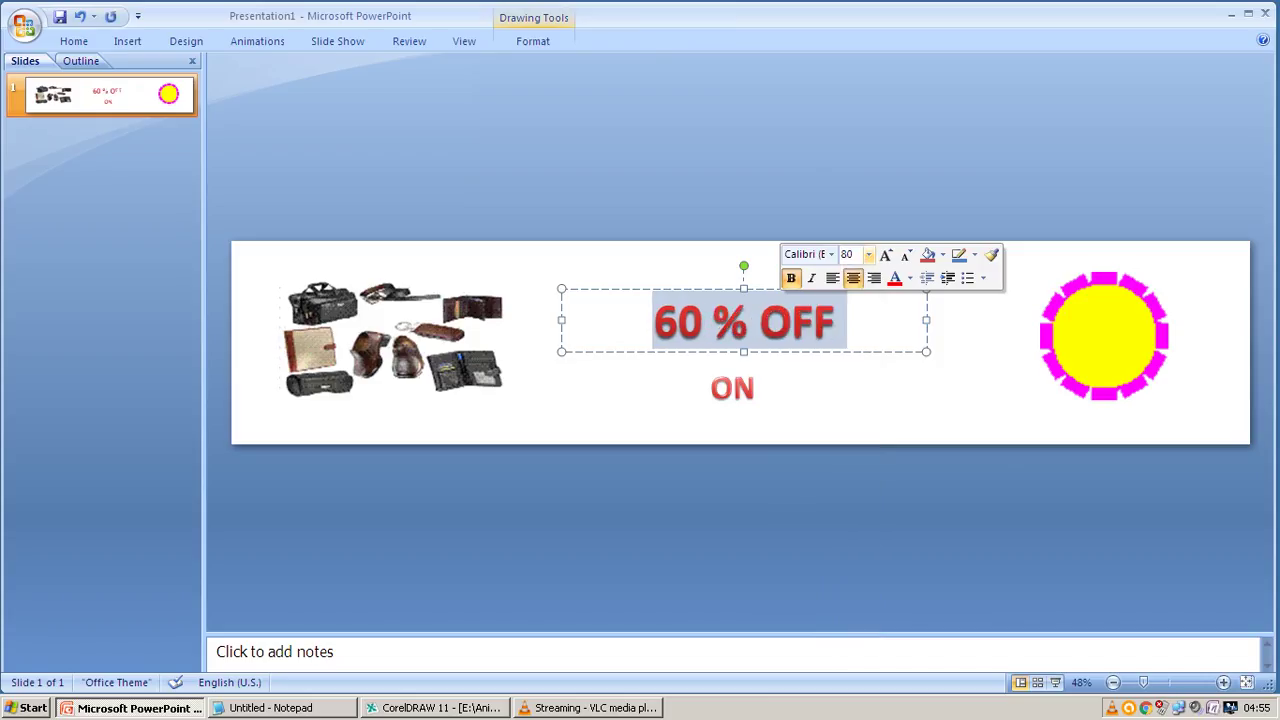
left_click(848, 610)
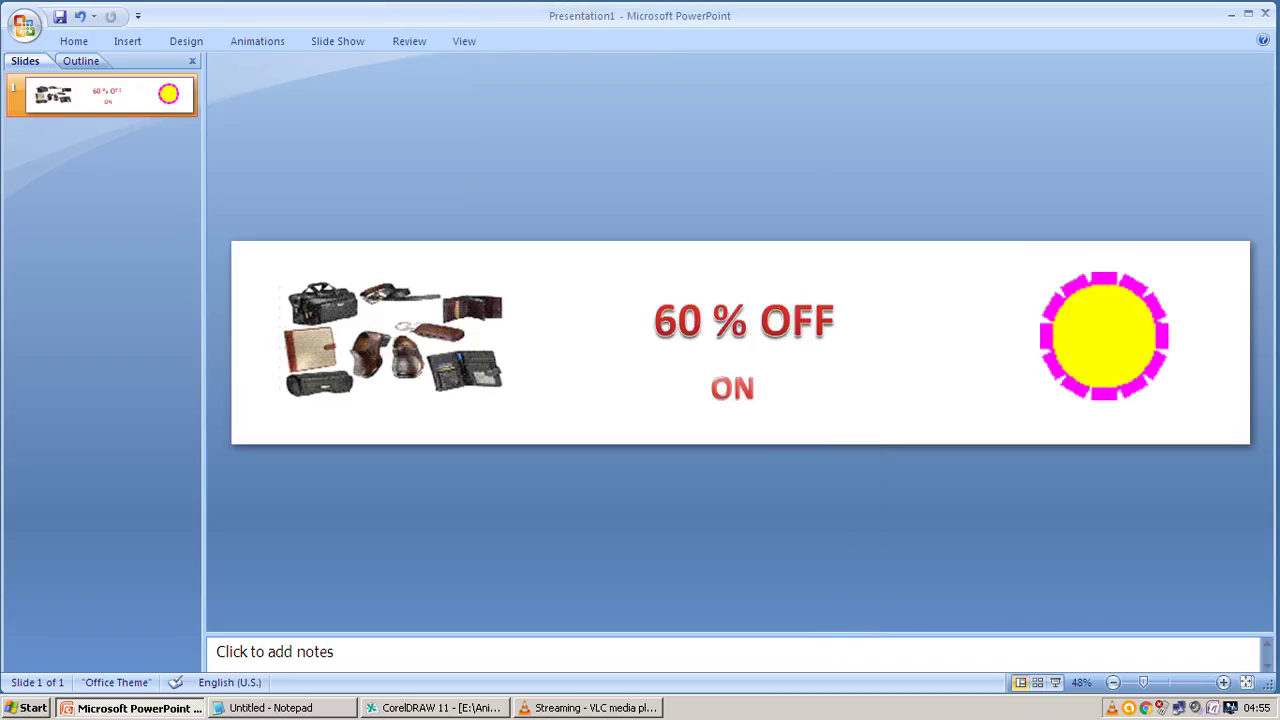
left_click(714, 320)
key("Escape")
key("Escape")
left_click(733, 388)
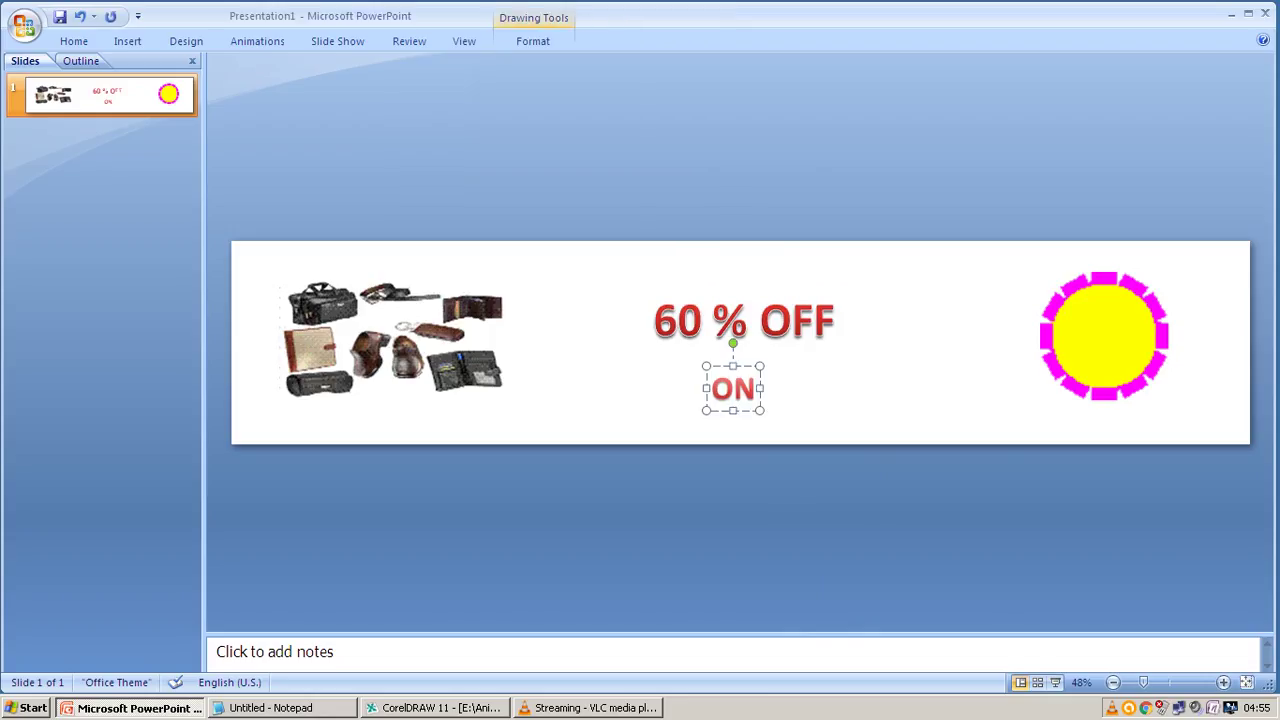
Move ON up to sit directly beneath the 80 pt 60 % OFF line
left_click_drag(745, 366, 745, 349)
key("Escape")
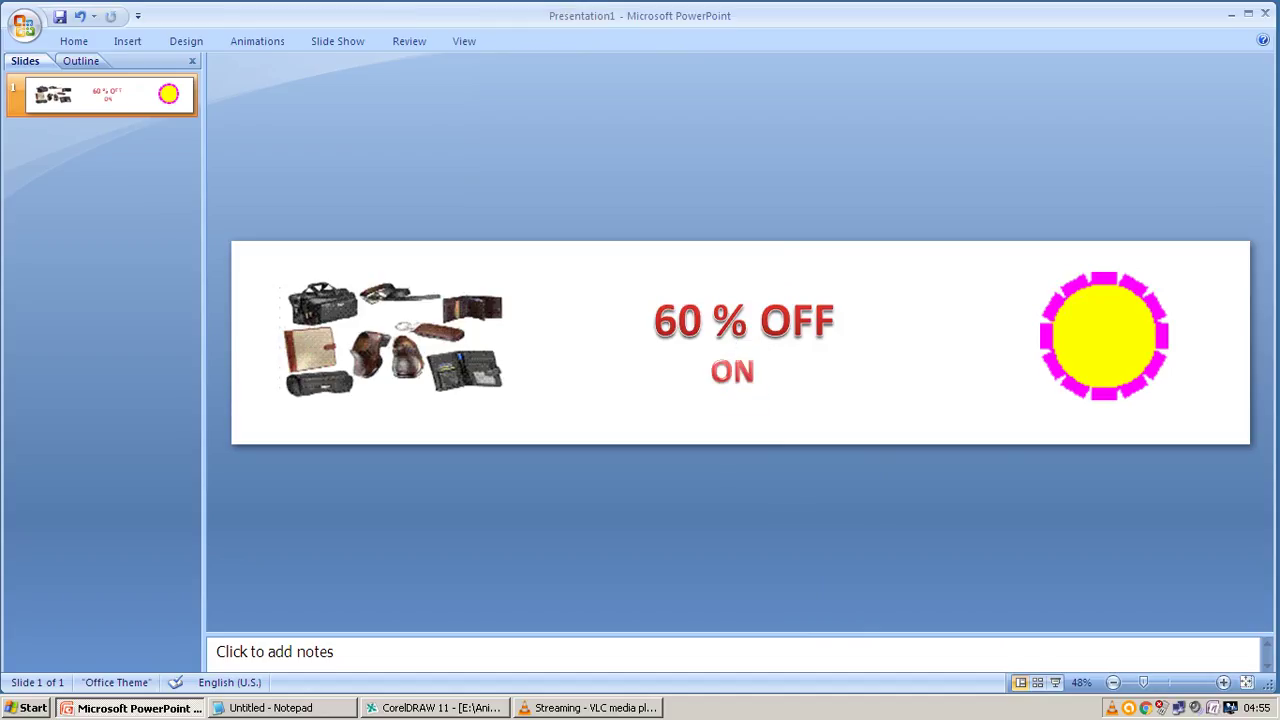
key("Tab")
key("Escape")
left_click(677, 320)
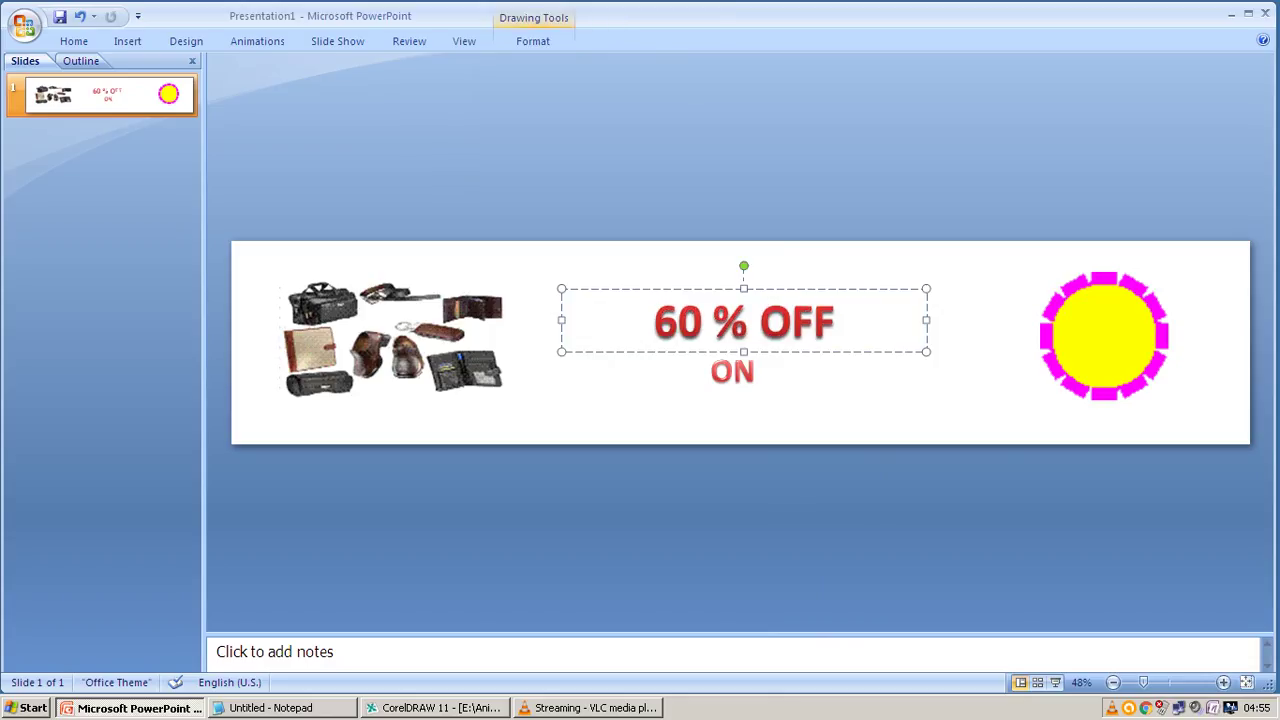
left_click(127, 41)
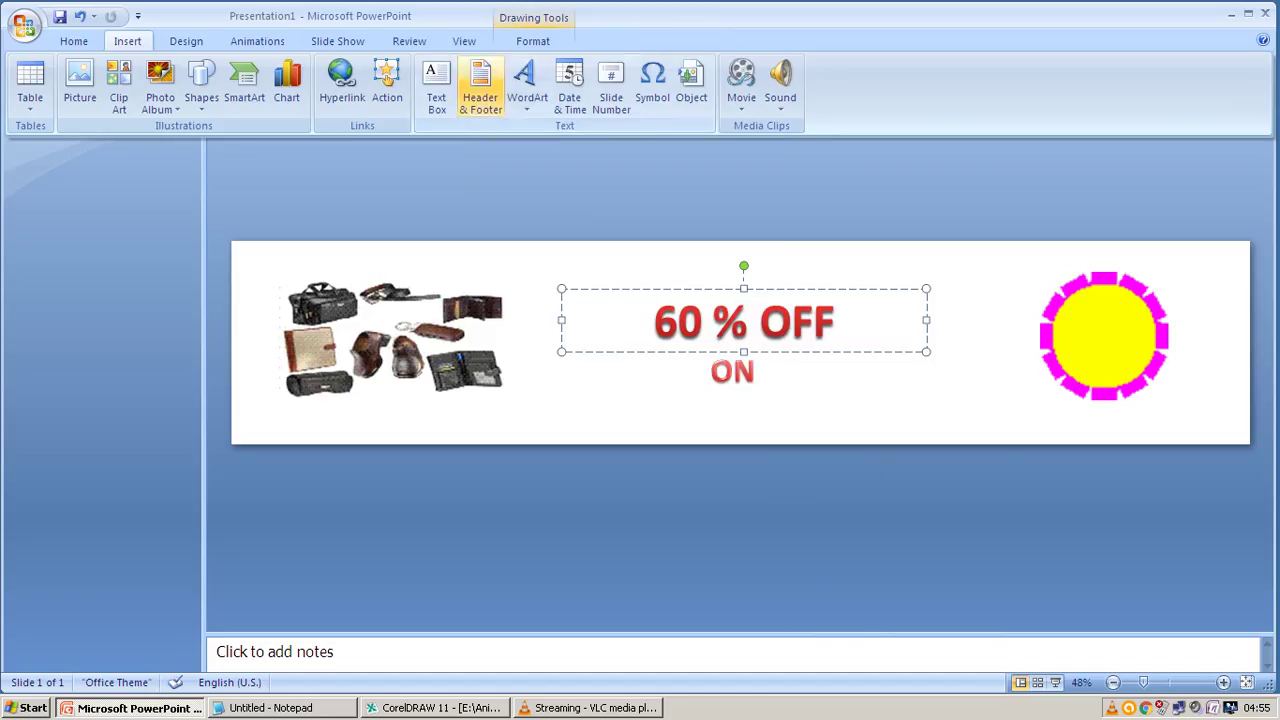
Insert blue-style WordArt under ON reading 'PURE LEATHER SALE' and select all its text
left_click(527, 85)
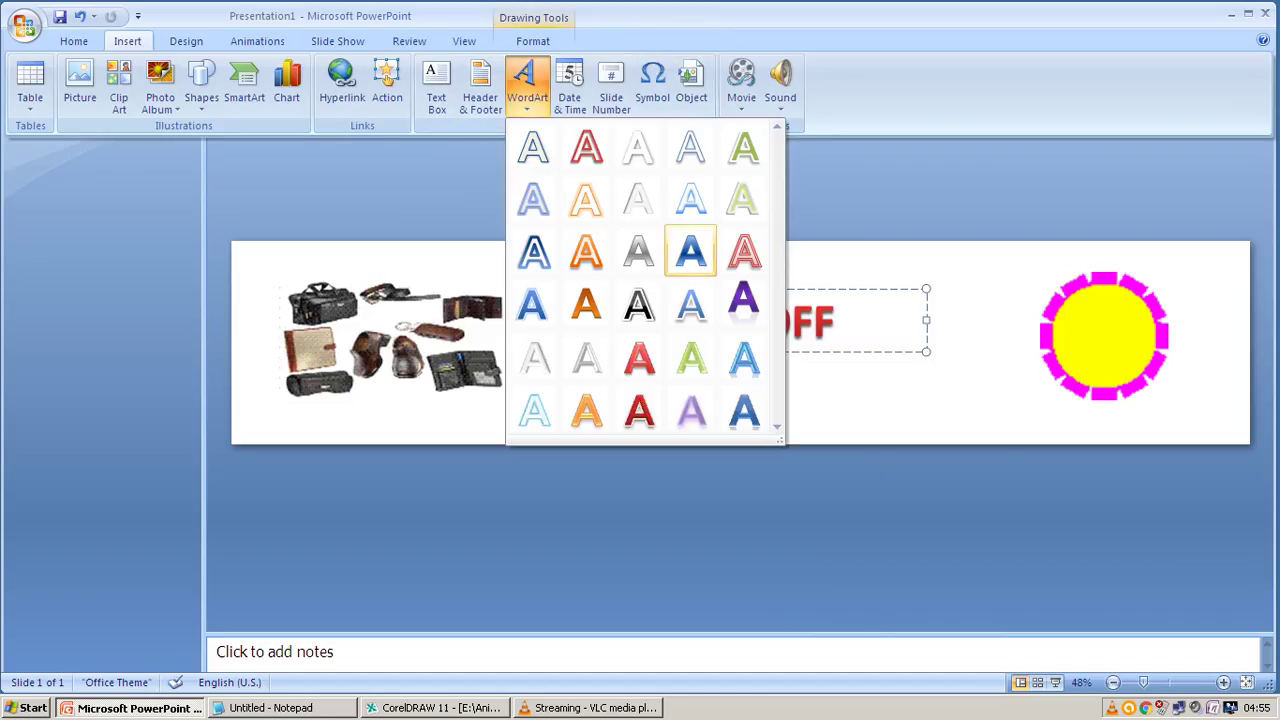
left_click(534, 250)
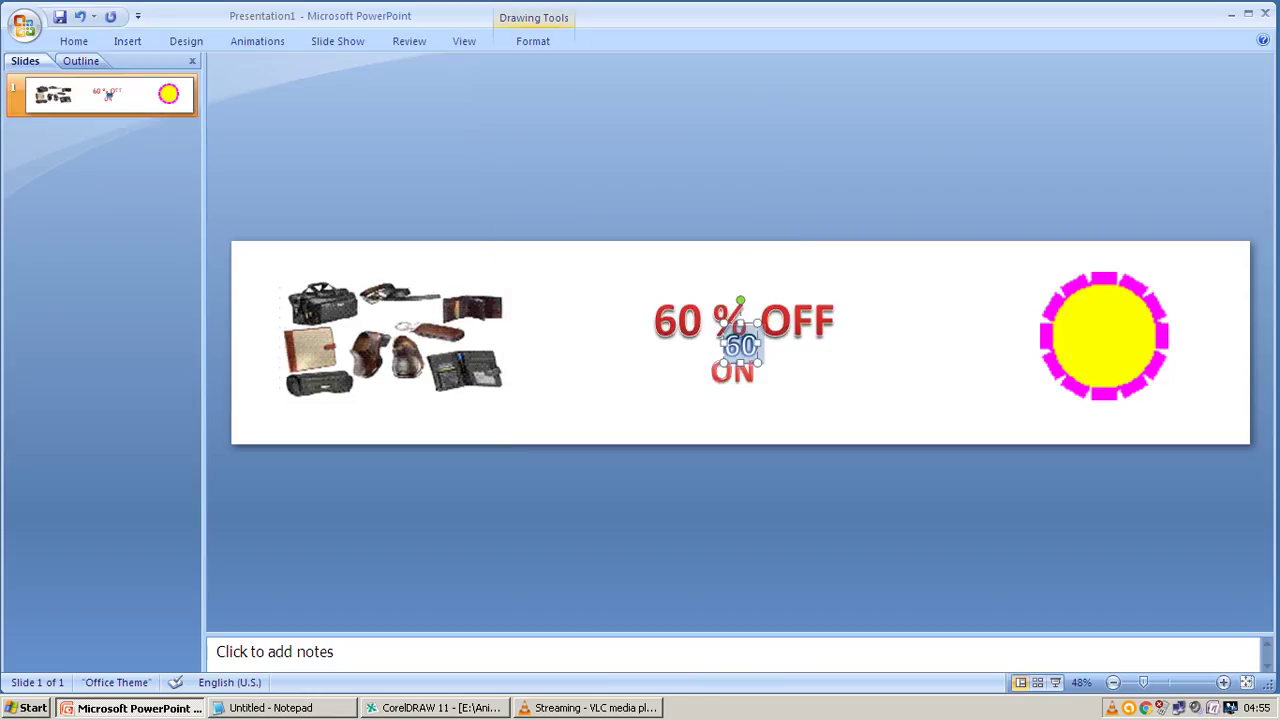
left_click_drag(741, 346, 585, 398)
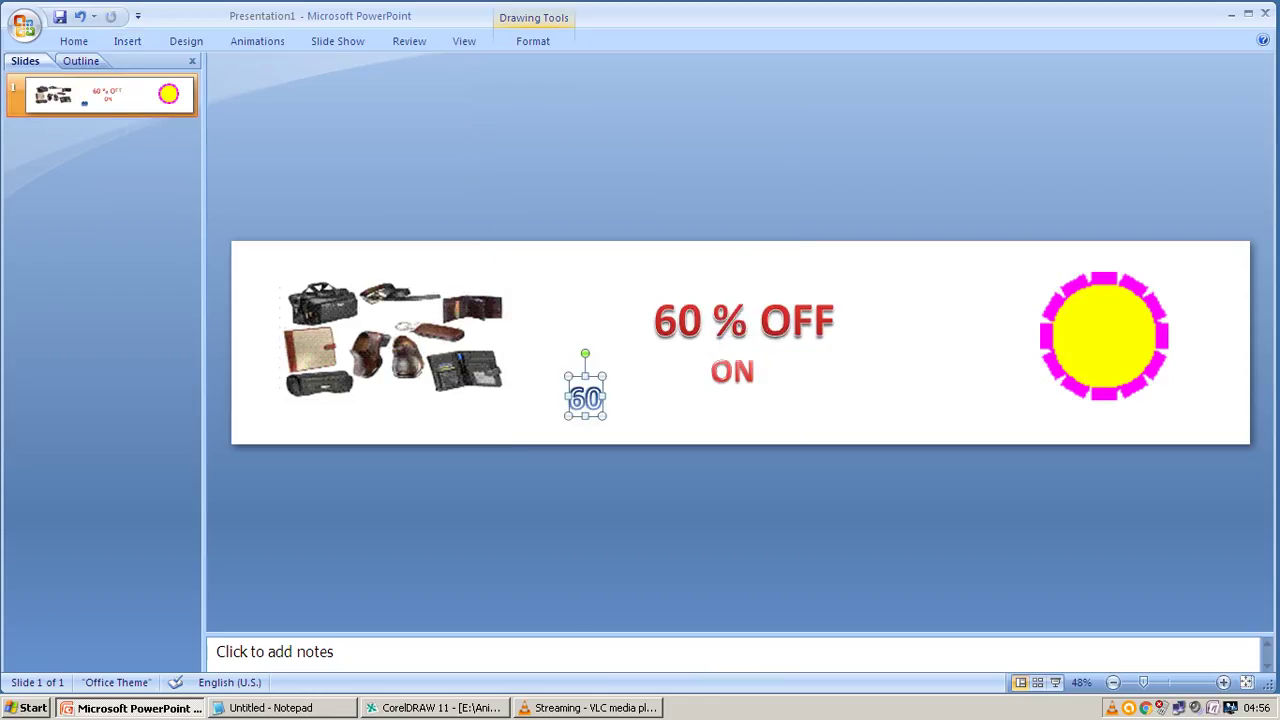
double_click(585, 398)
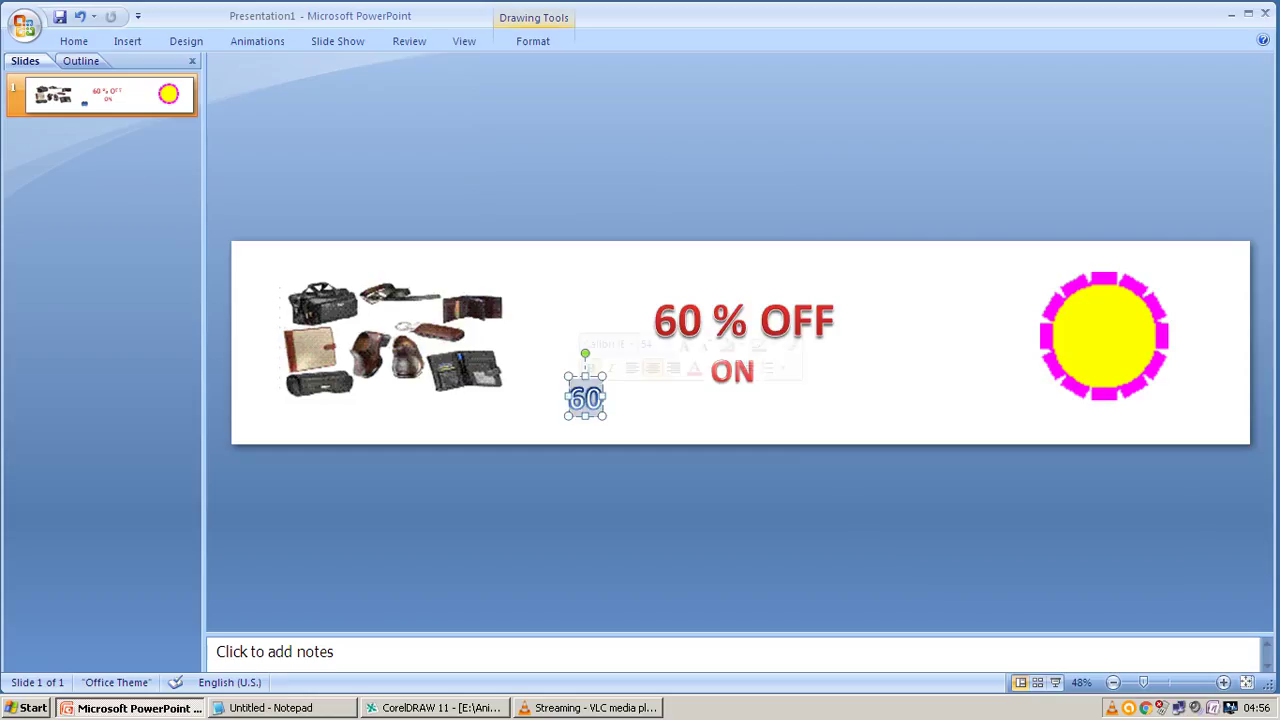
type("PURE LEA")
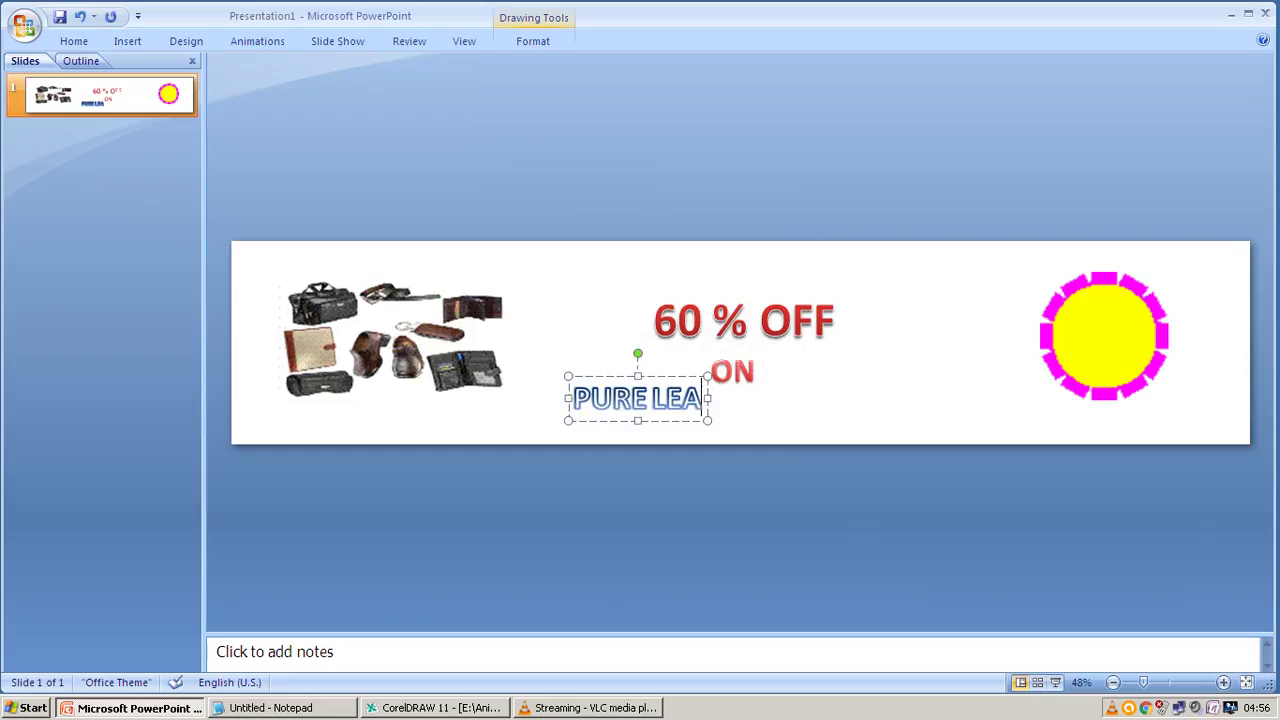
type("THER SALE")
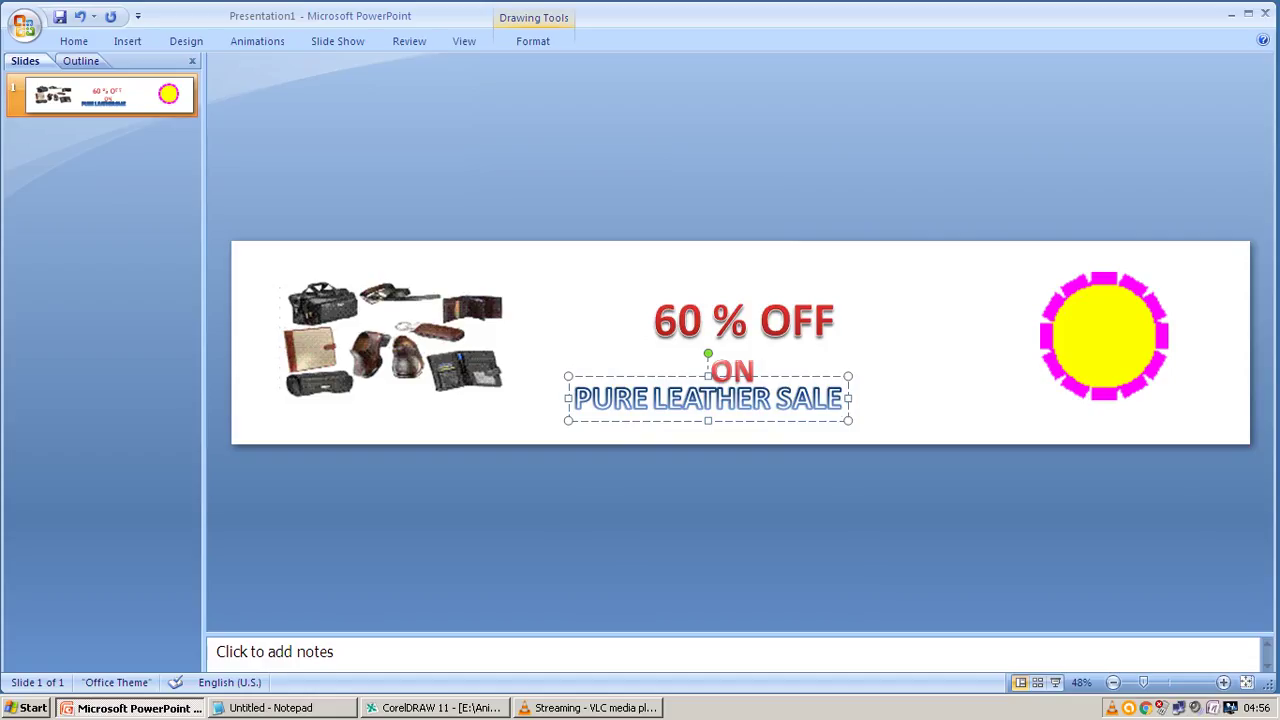
key("Escape")
double_click(712, 398)
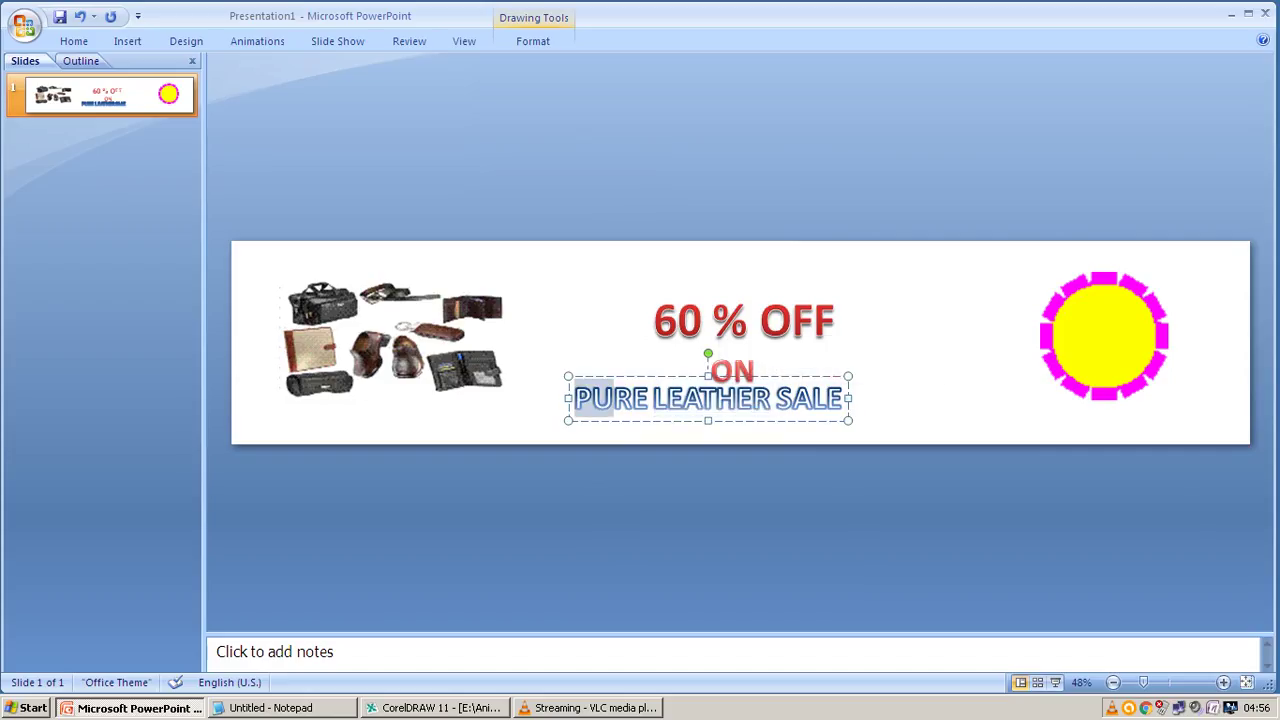
key("ctrl+a")
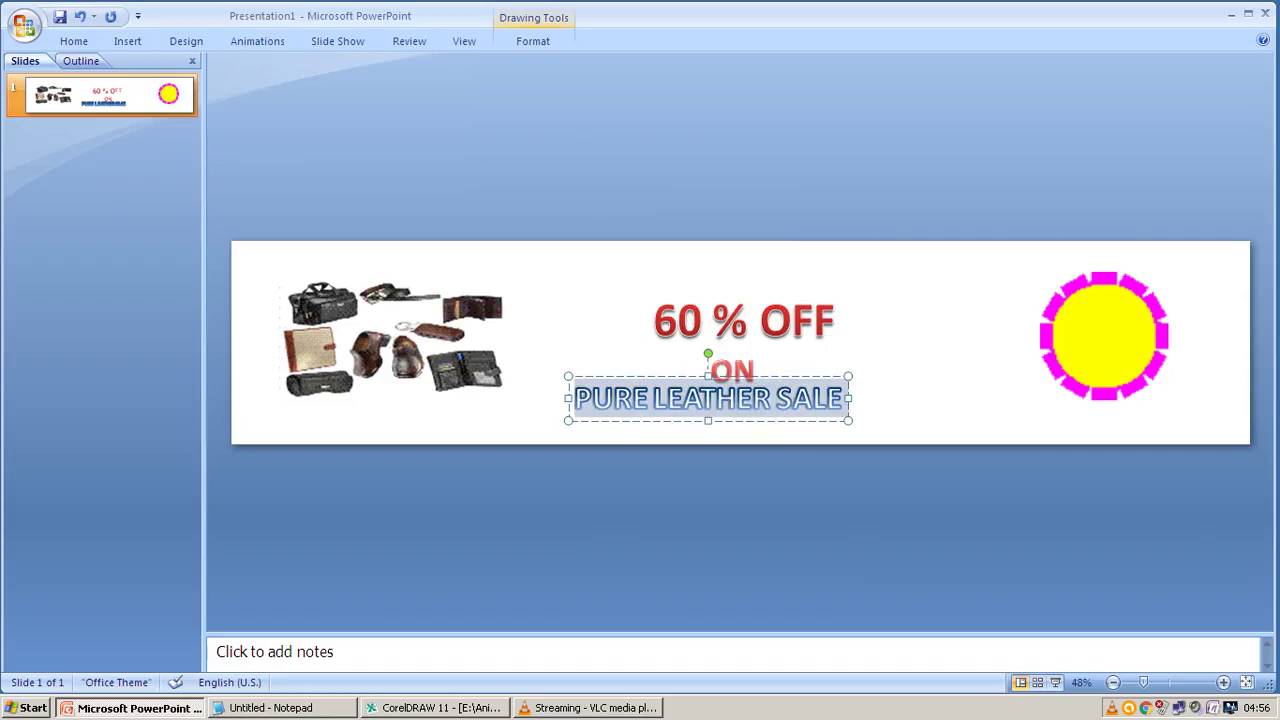
Format PURE LEATHER SALE as red Arial Black
right_click(811, 396)
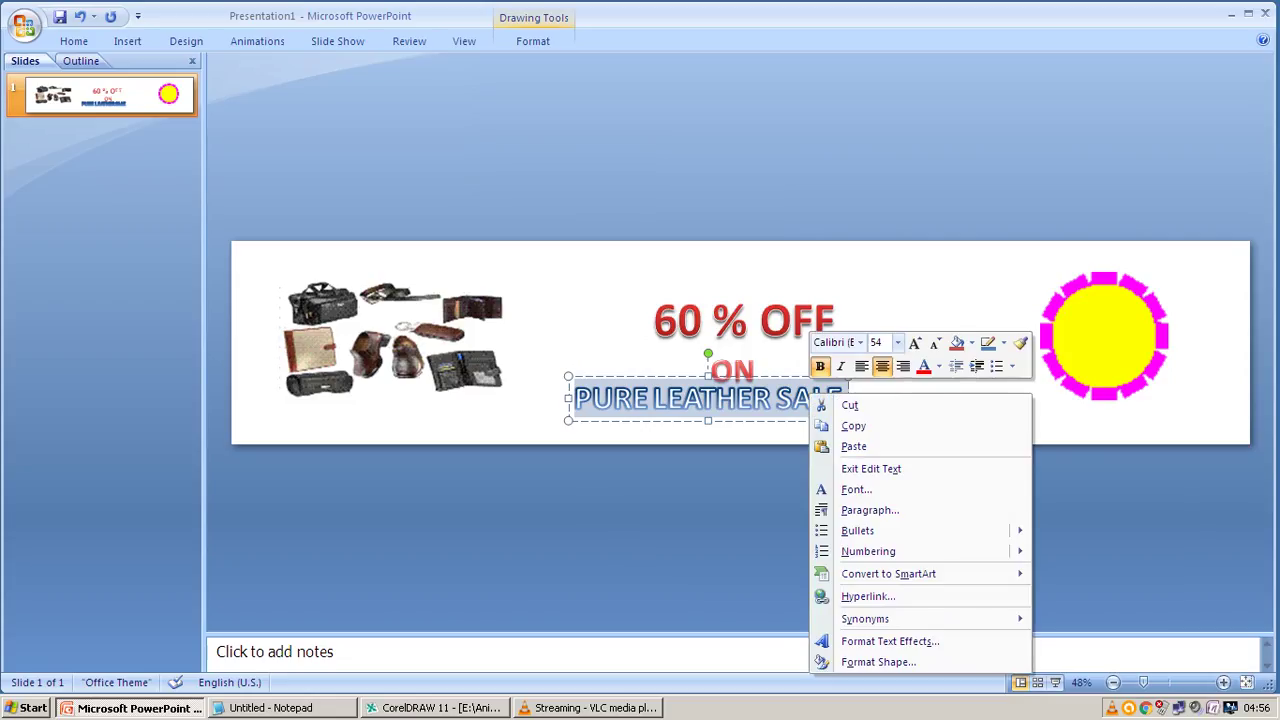
left_click(860, 343)
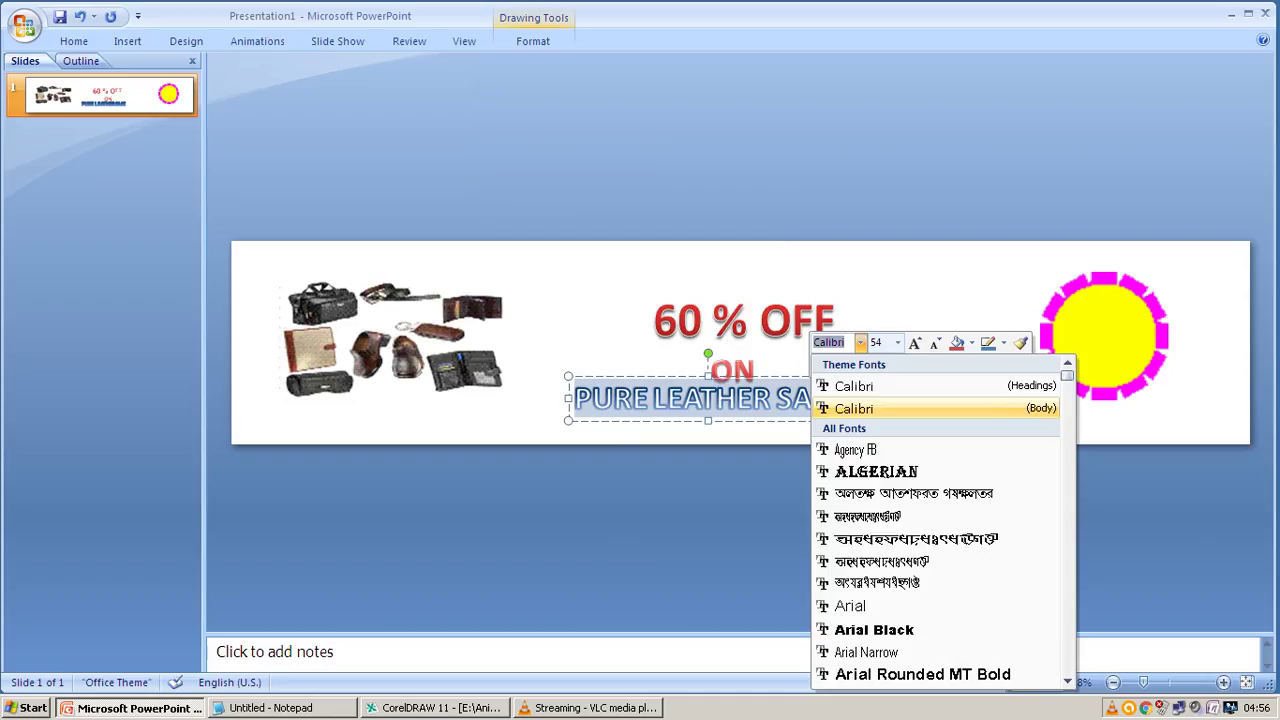
type("Arial")
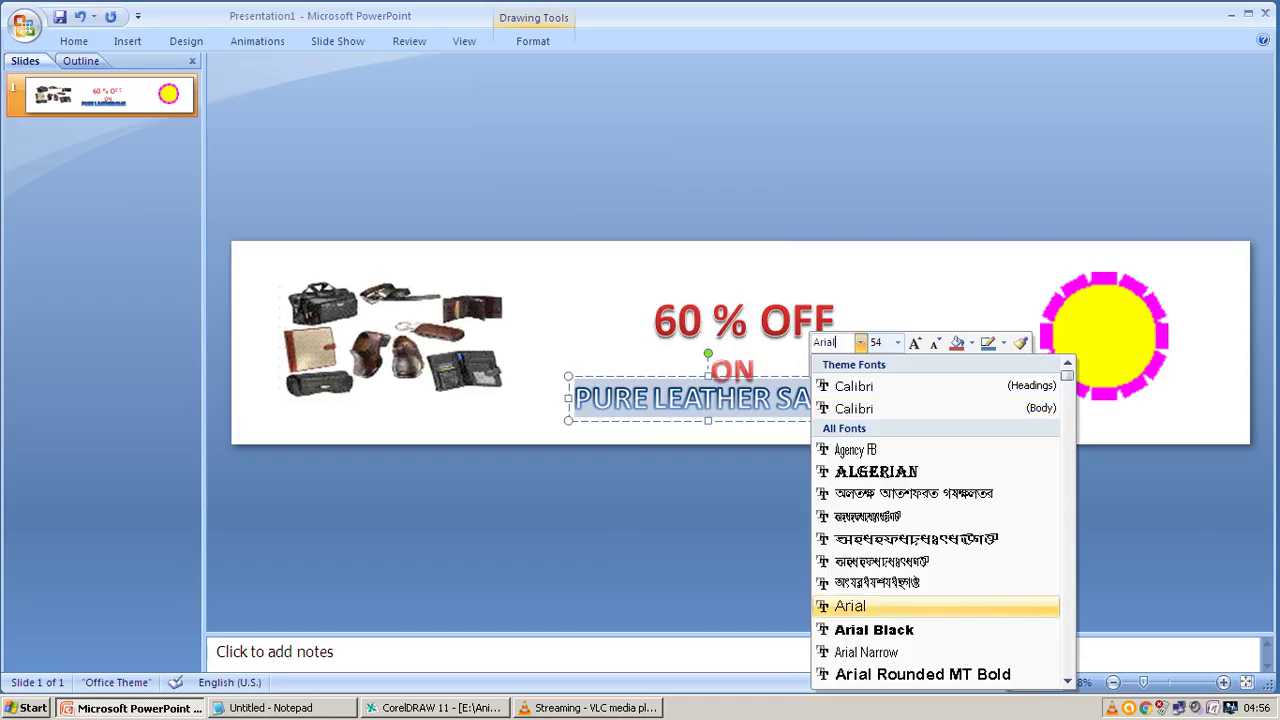
key("Down")
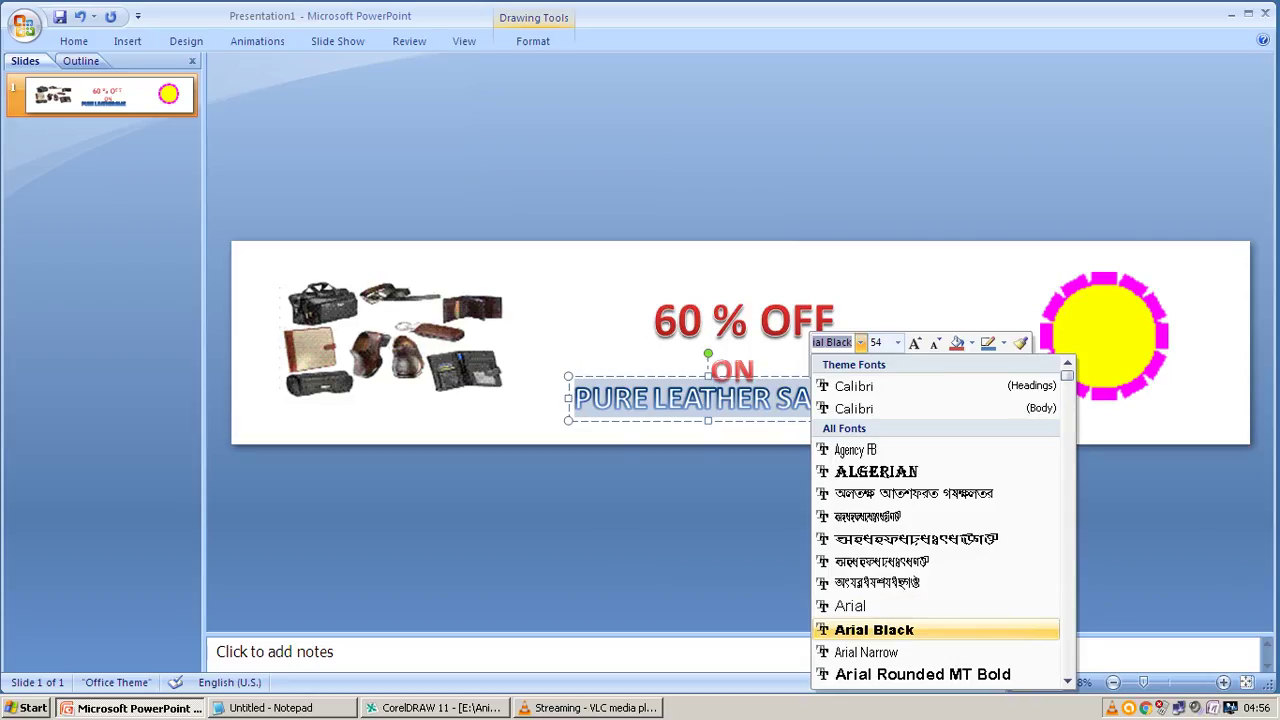
key("Return")
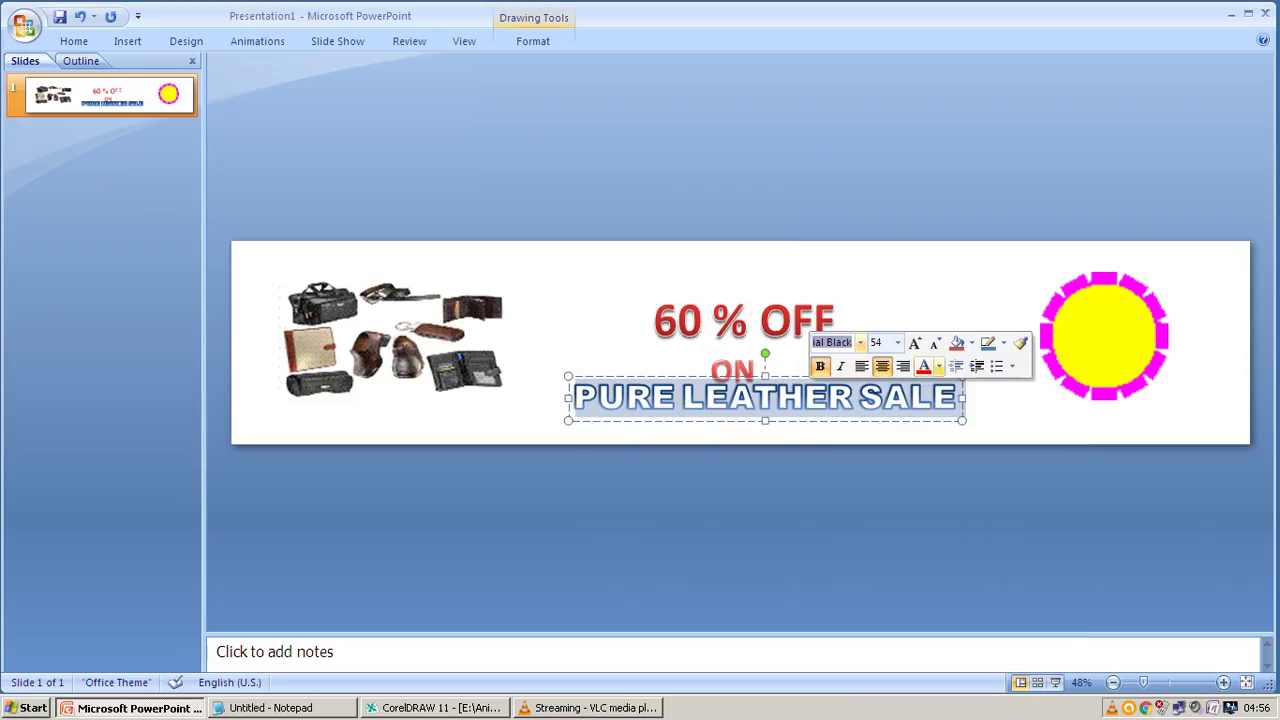
left_click(938, 366)
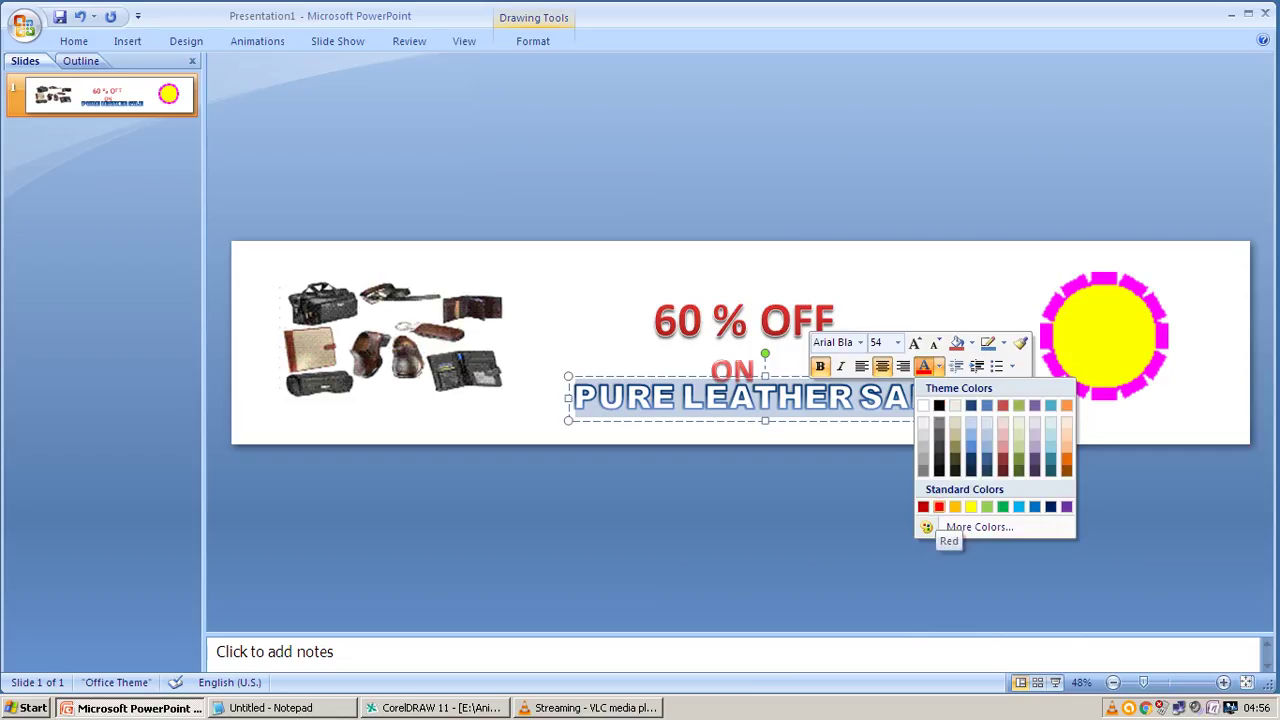
left_click(939, 507)
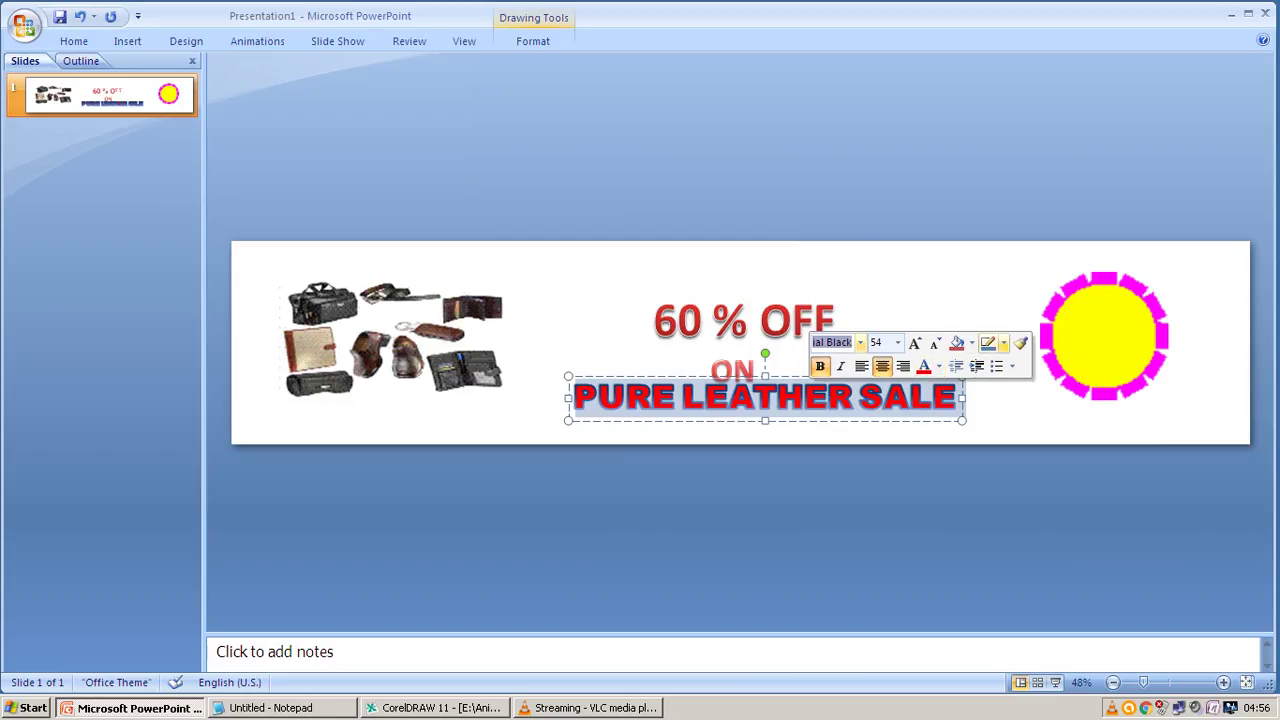
Give the PURE LEATHER SALE box a blue outline and set its text to size 60
left_click(1004, 343)
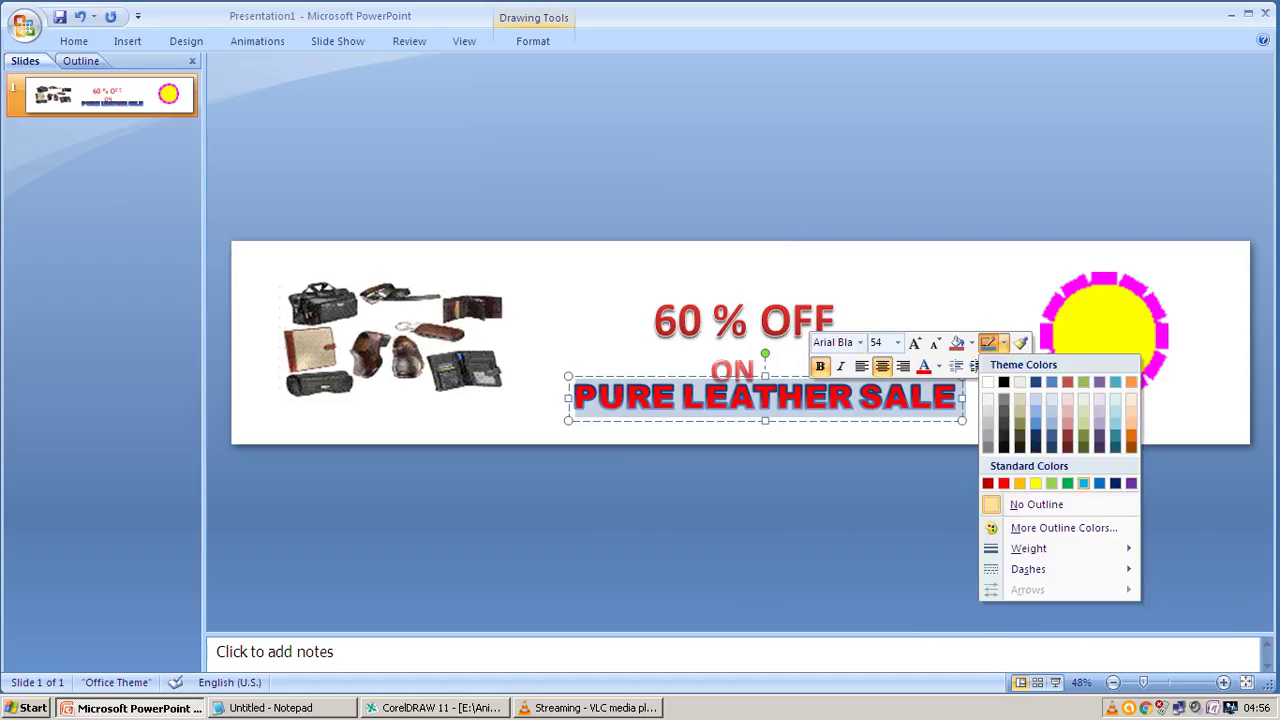
left_click(1099, 483)
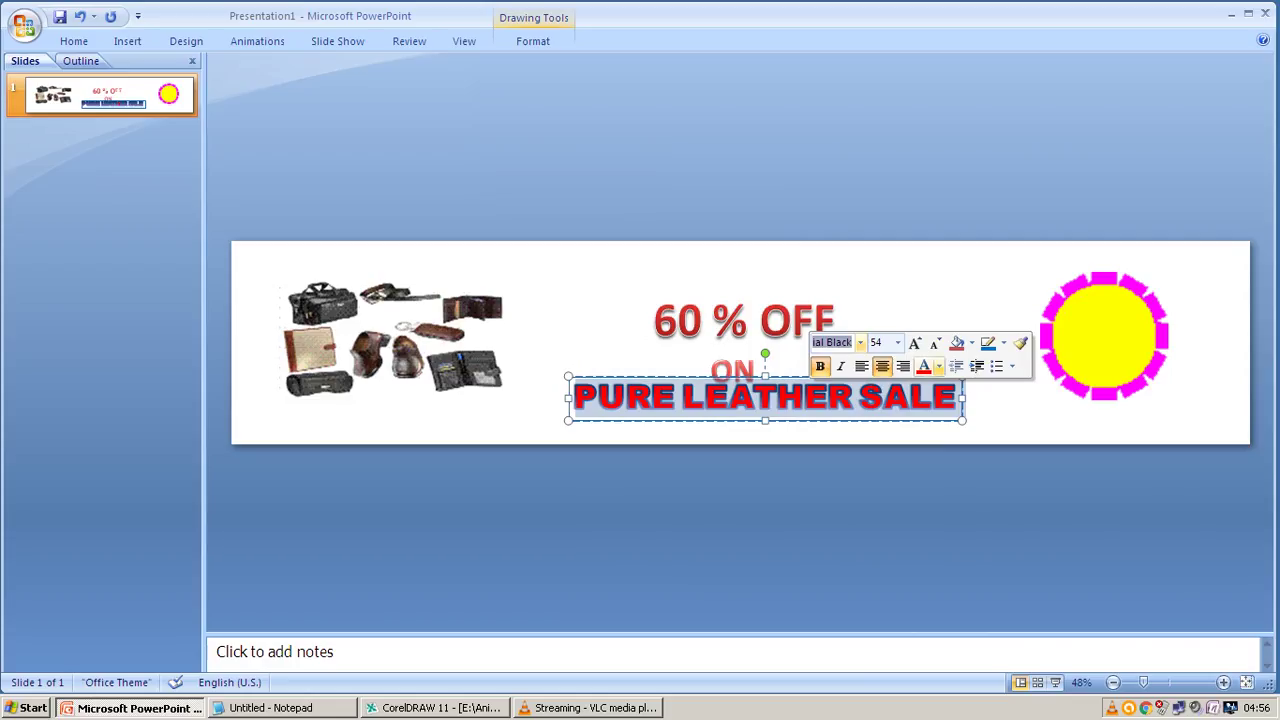
left_click(897, 343)
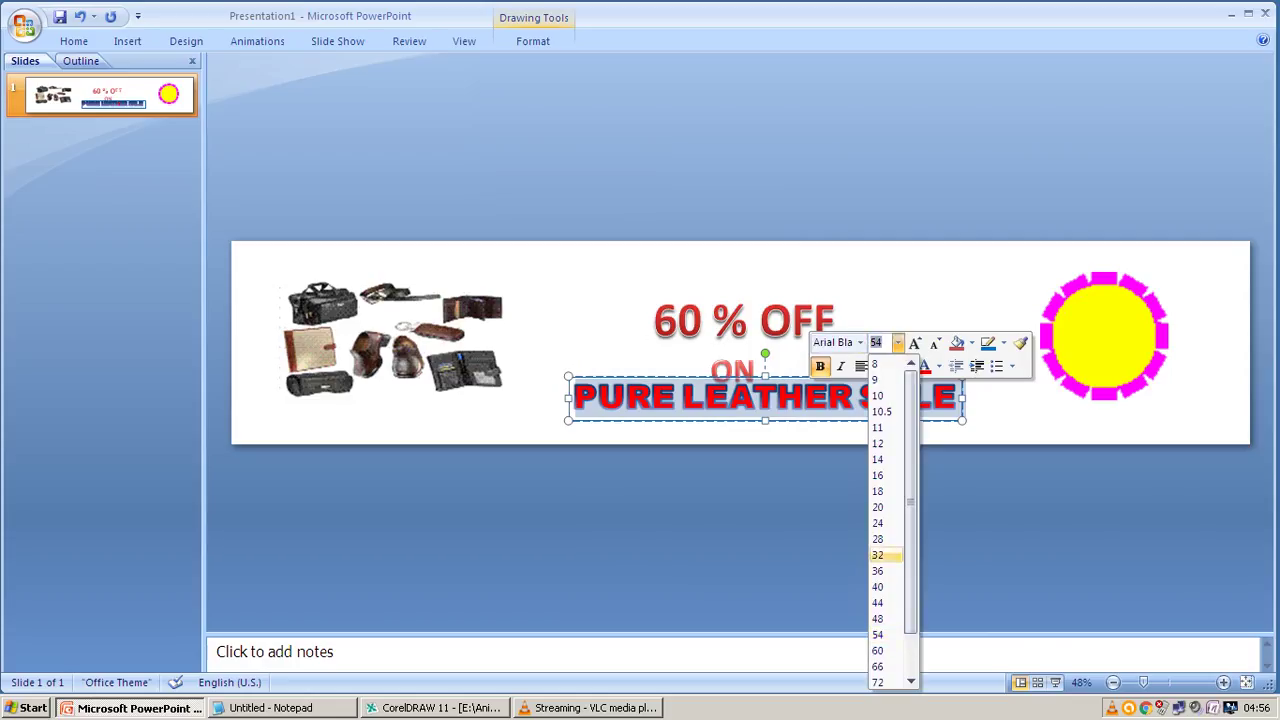
left_click(878, 650)
key("Escape")
key("Escape")
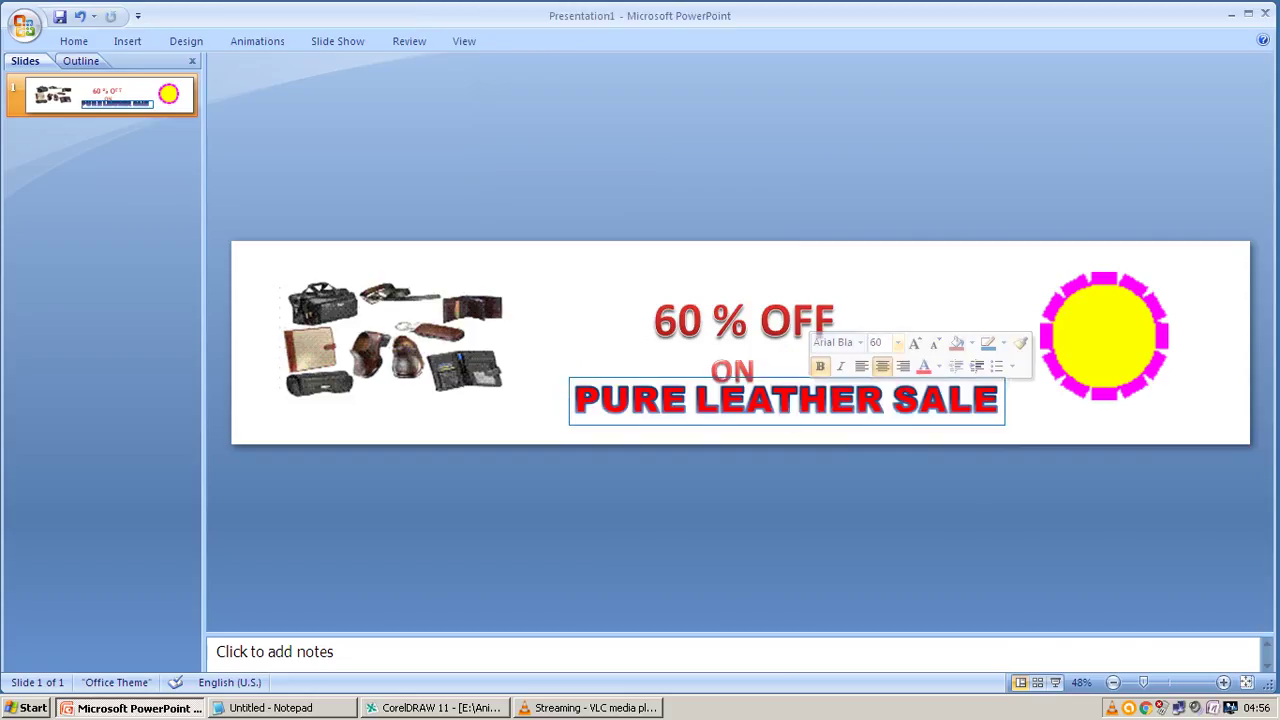
left_click(678, 318)
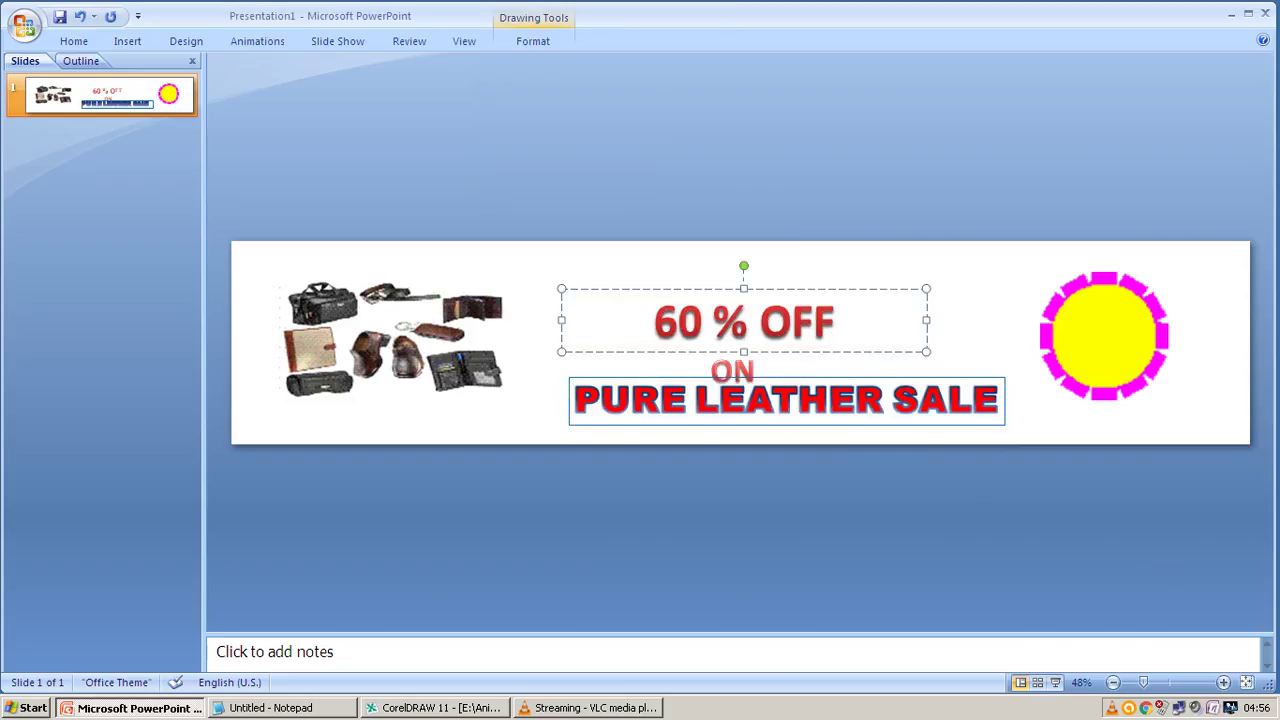
Nudge 60 % OFF, ON and PURE LEATHER SALE upward into a tighter stack
left_click_drag(676, 300, 673, 295)
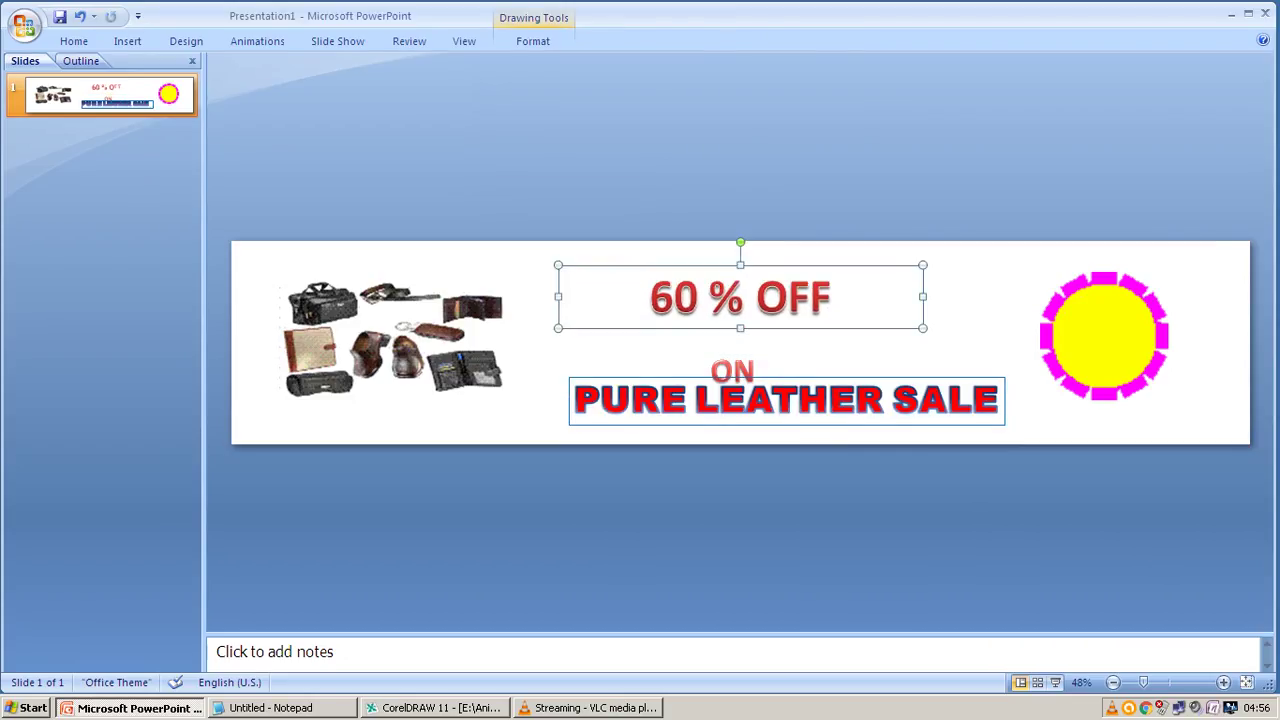
left_click(710, 372)
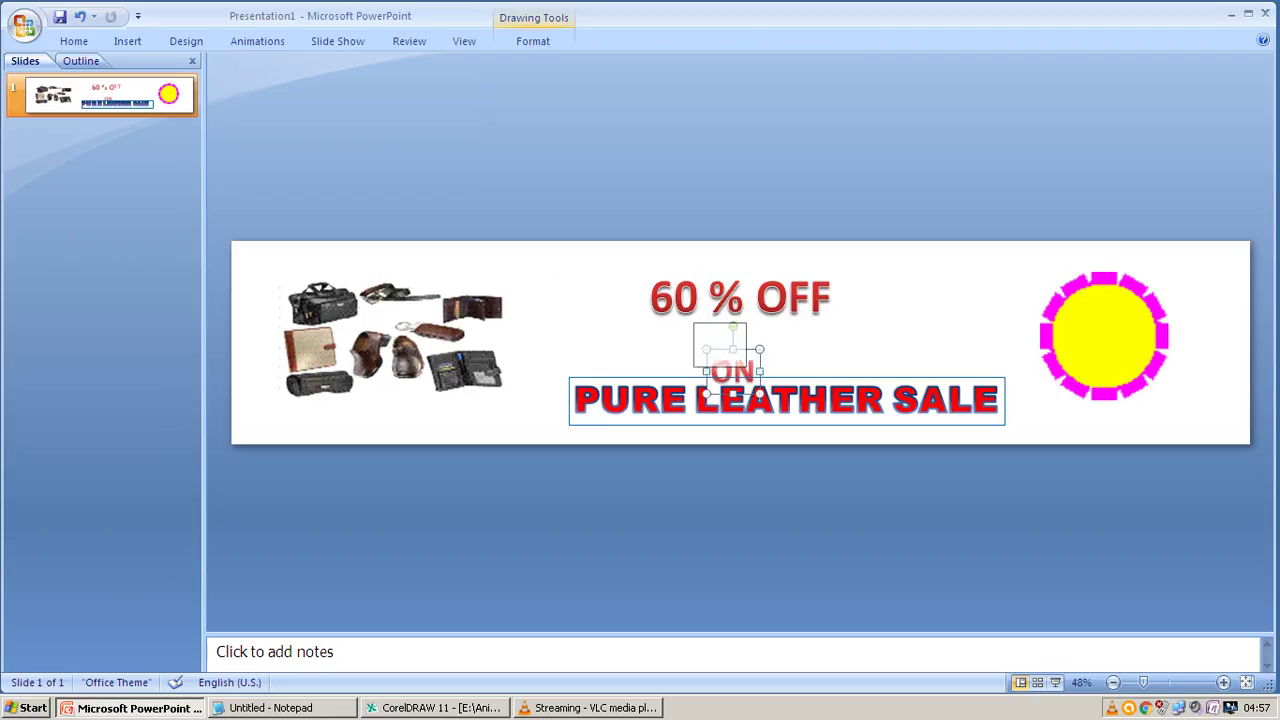
left_click_drag(733, 372, 719, 344)
key("Escape")
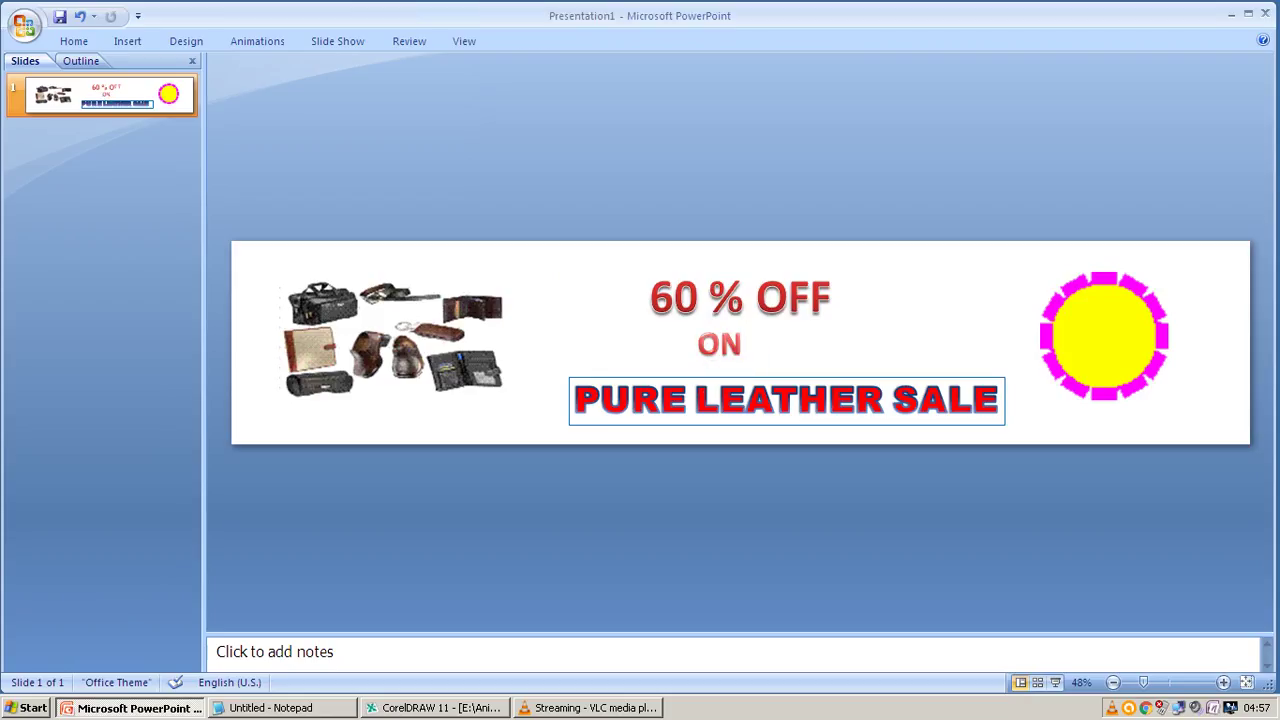
left_click(787, 400)
left_click_drag(787, 400, 770, 386)
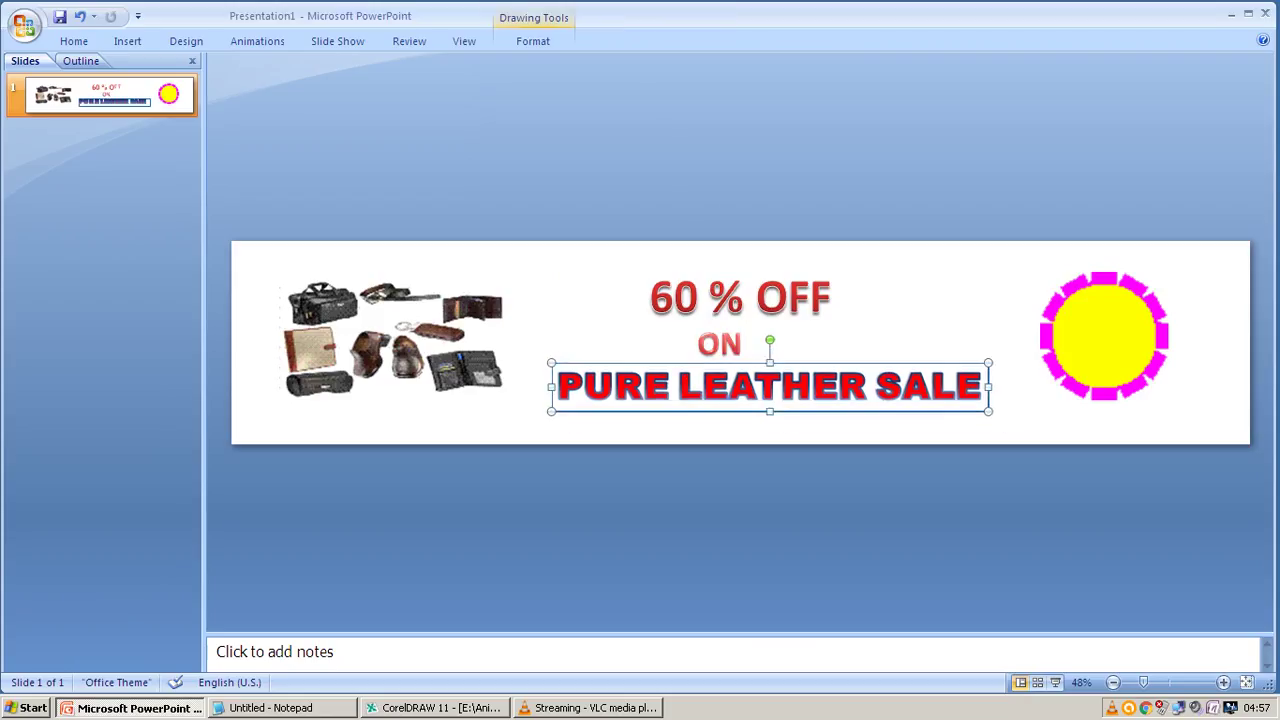
Remove the blue border from the PURE LEATHER SALE text box
right_click(721, 364)
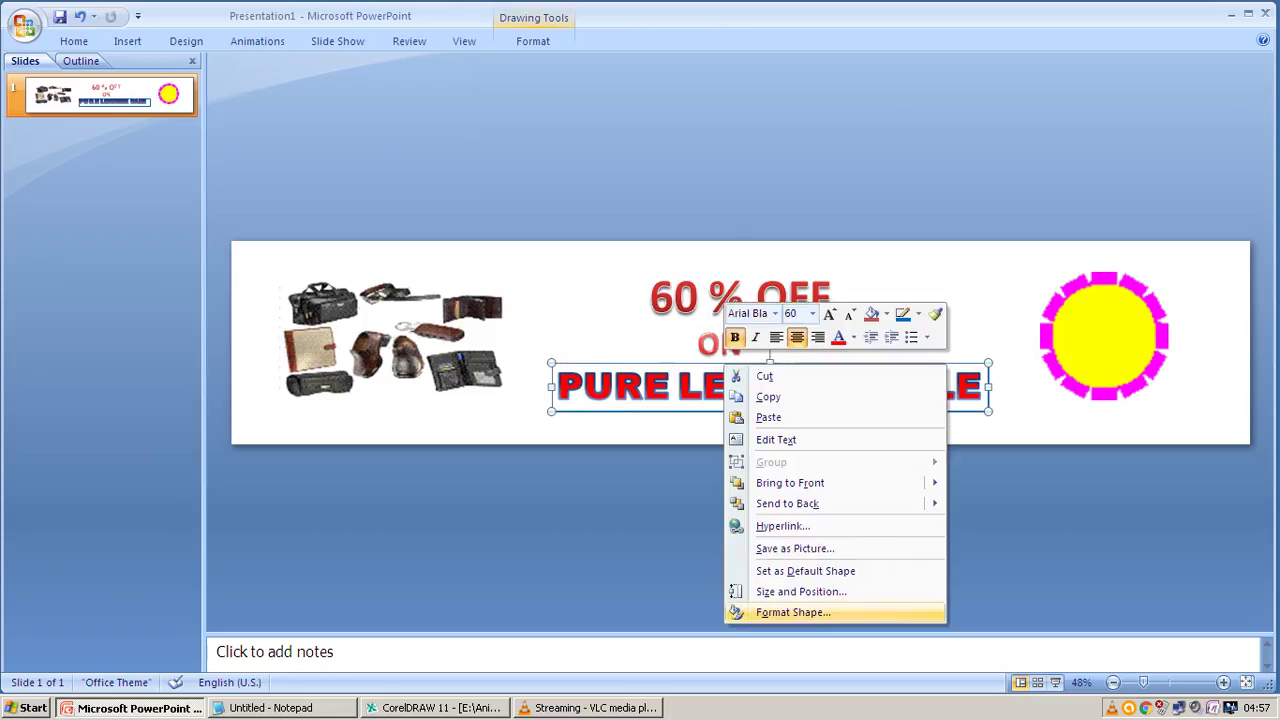
left_click(790, 612)
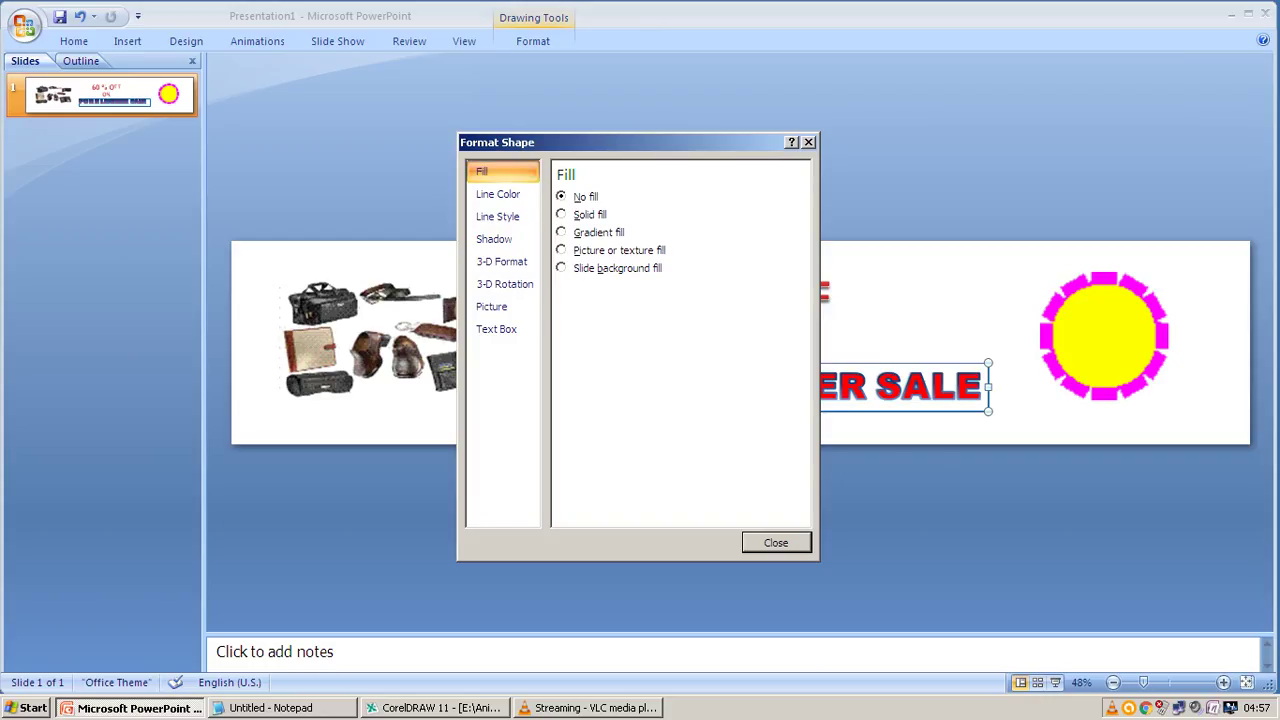
left_click(776, 542)
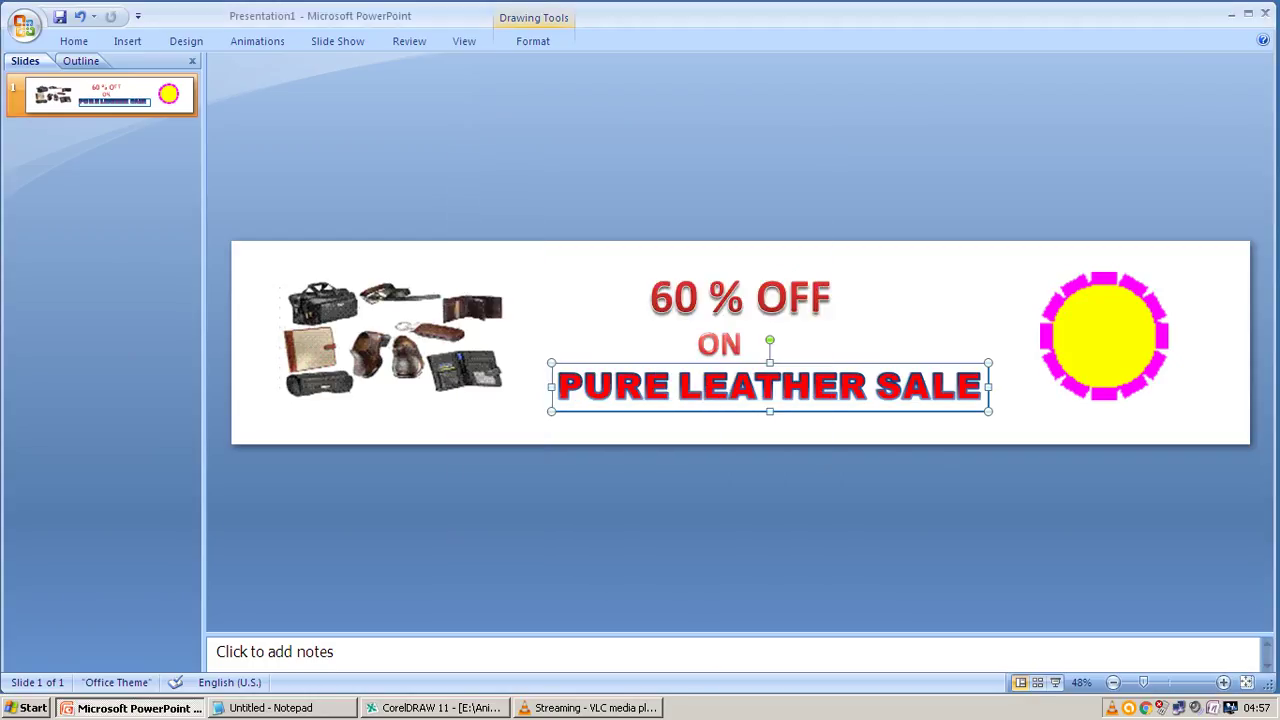
double_click(778, 385)
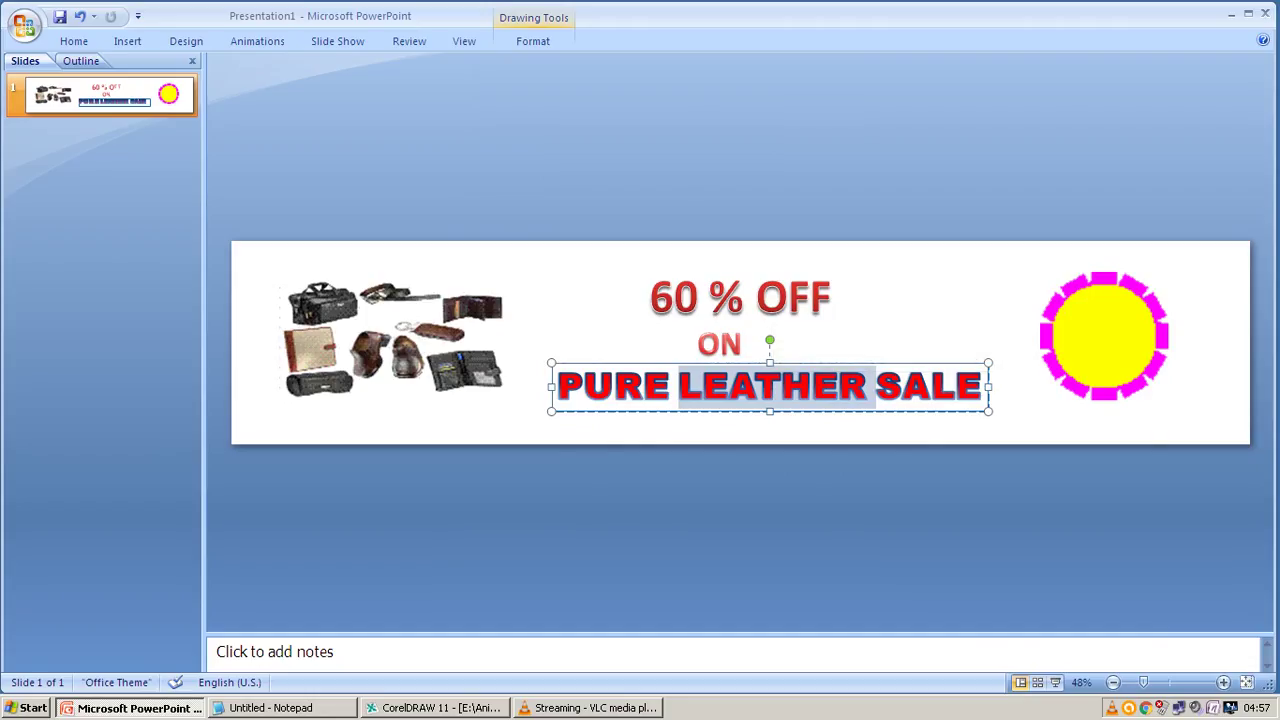
left_click(778, 385)
key("ctrl+a")
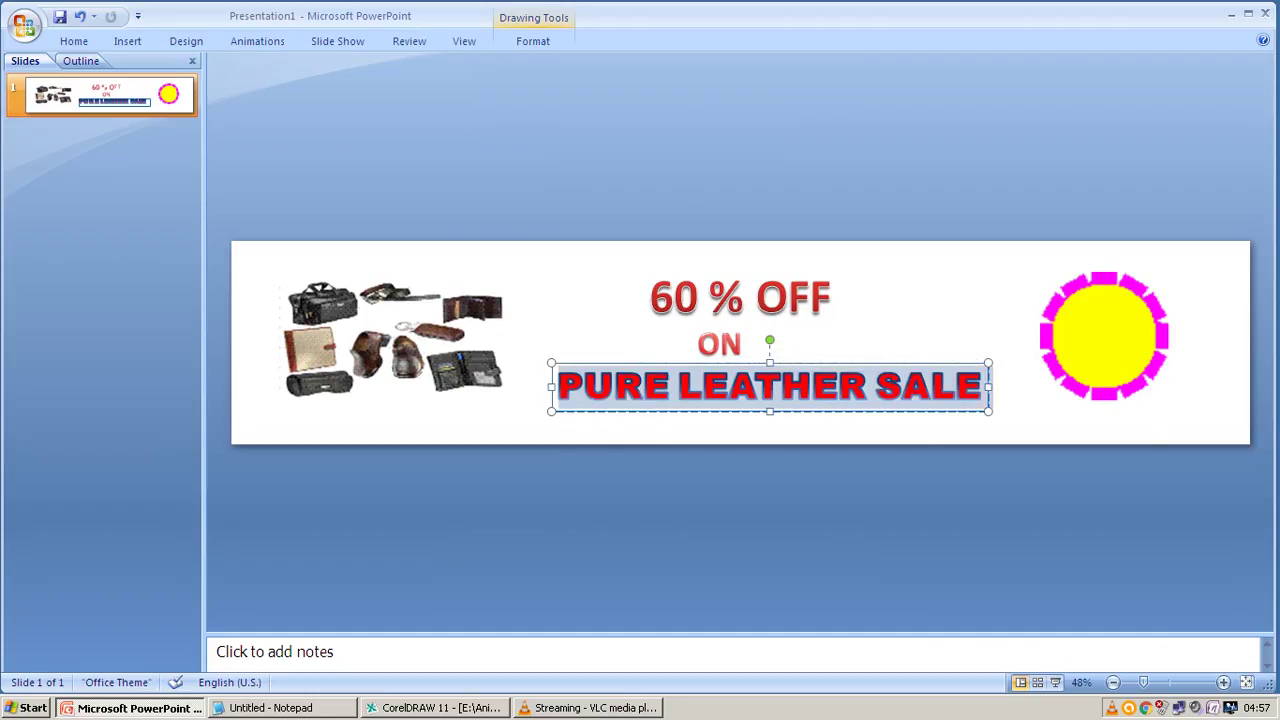
right_click(933, 384)
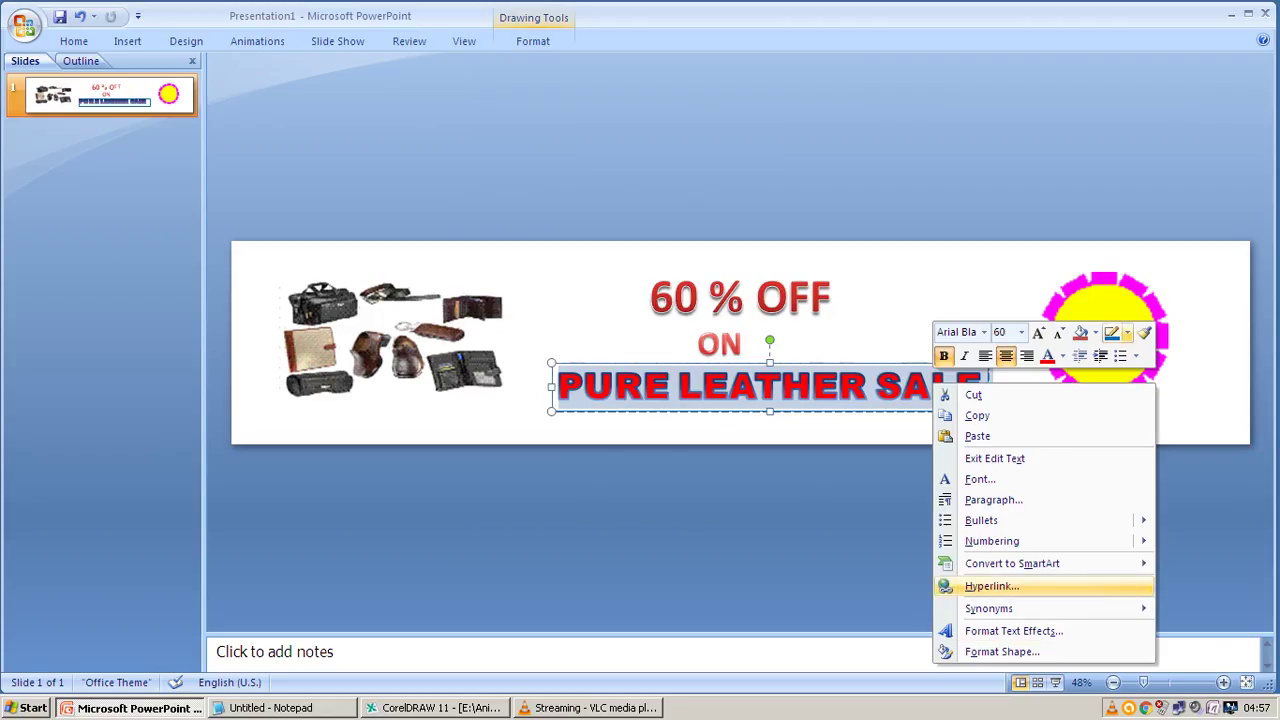
left_click(1127, 333)
left_click(1112, 372)
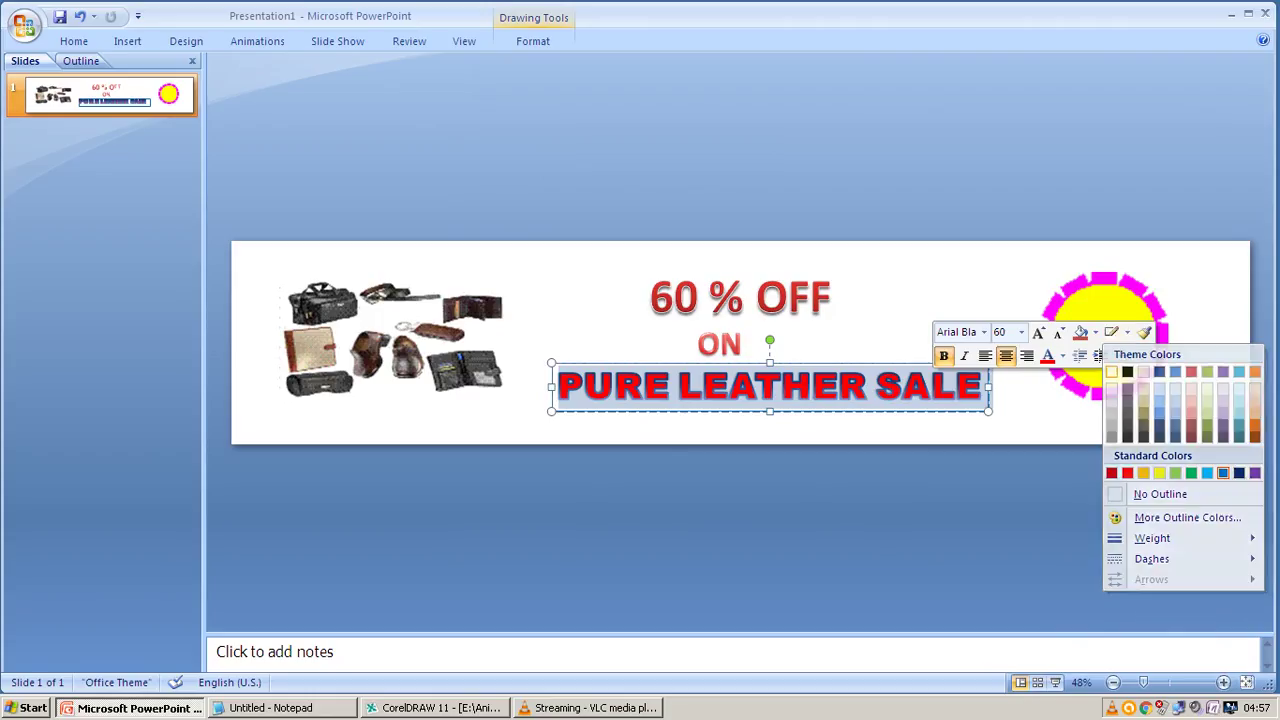
key("Escape")
key("Escape")
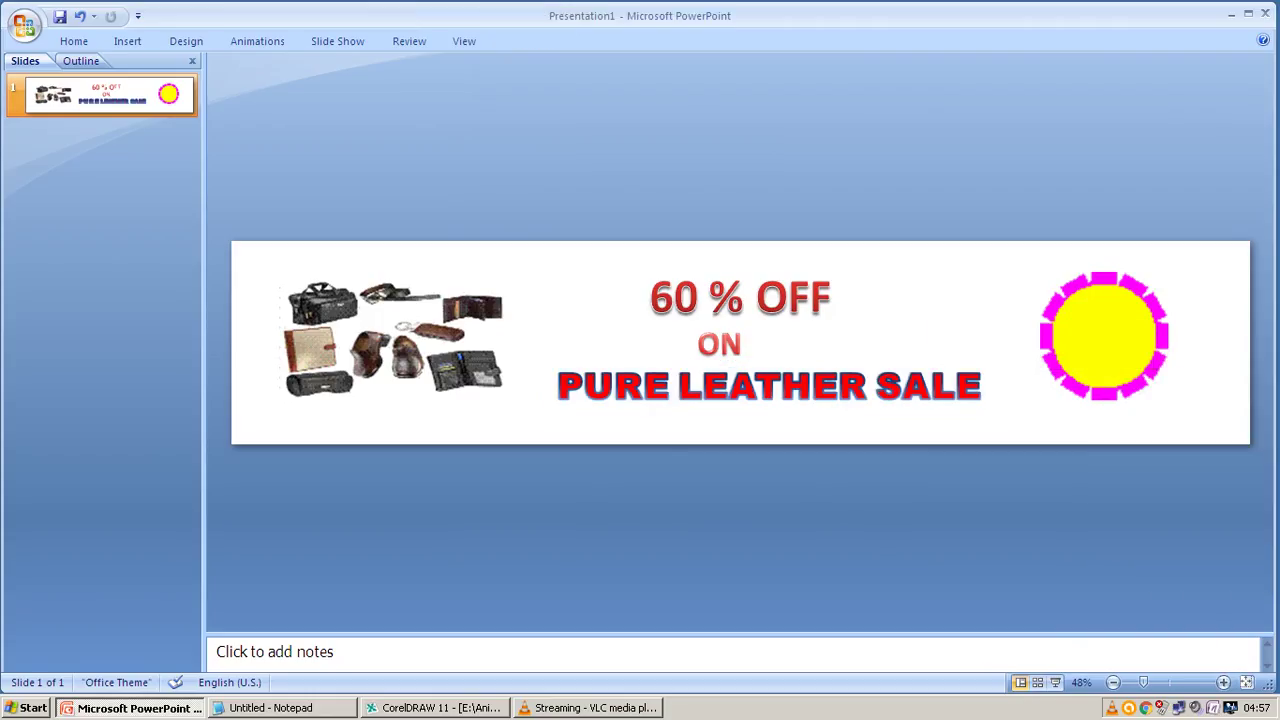
Nudge the PURE LEATHER SALE text box slightly to the left
left_click(782, 386)
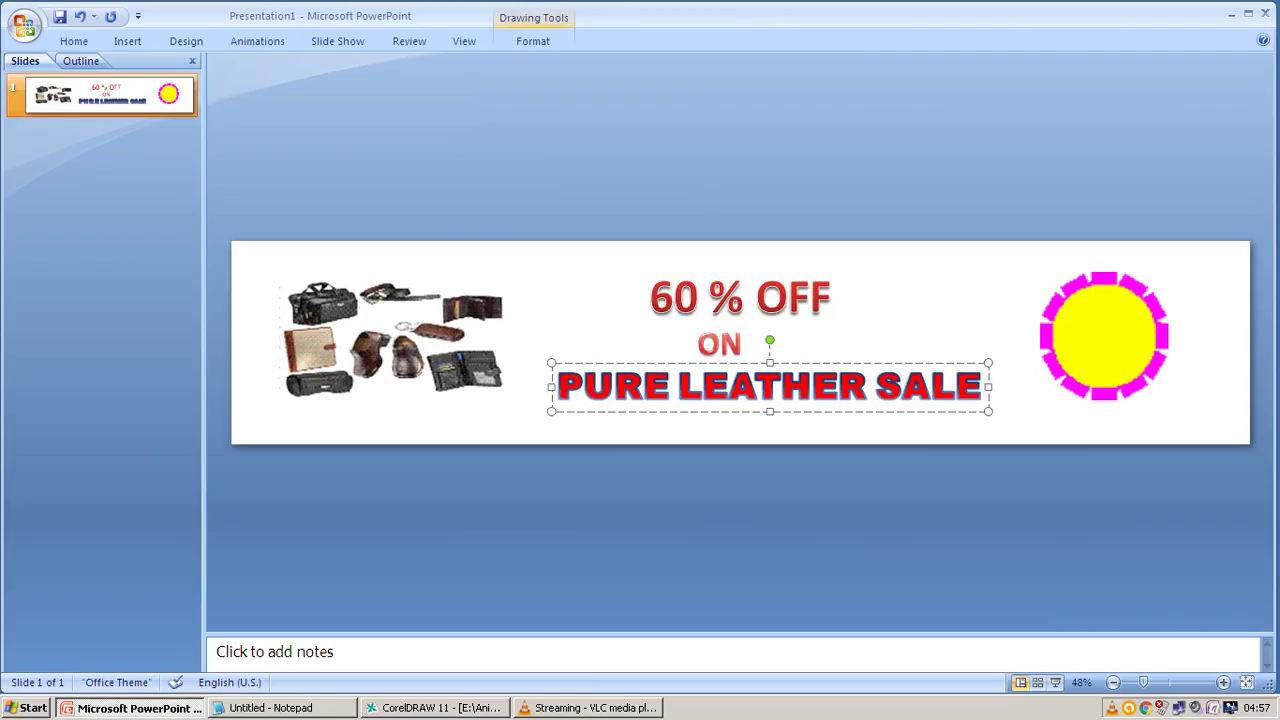
key("Escape")
key("Left")
key("Left")
key("Left")
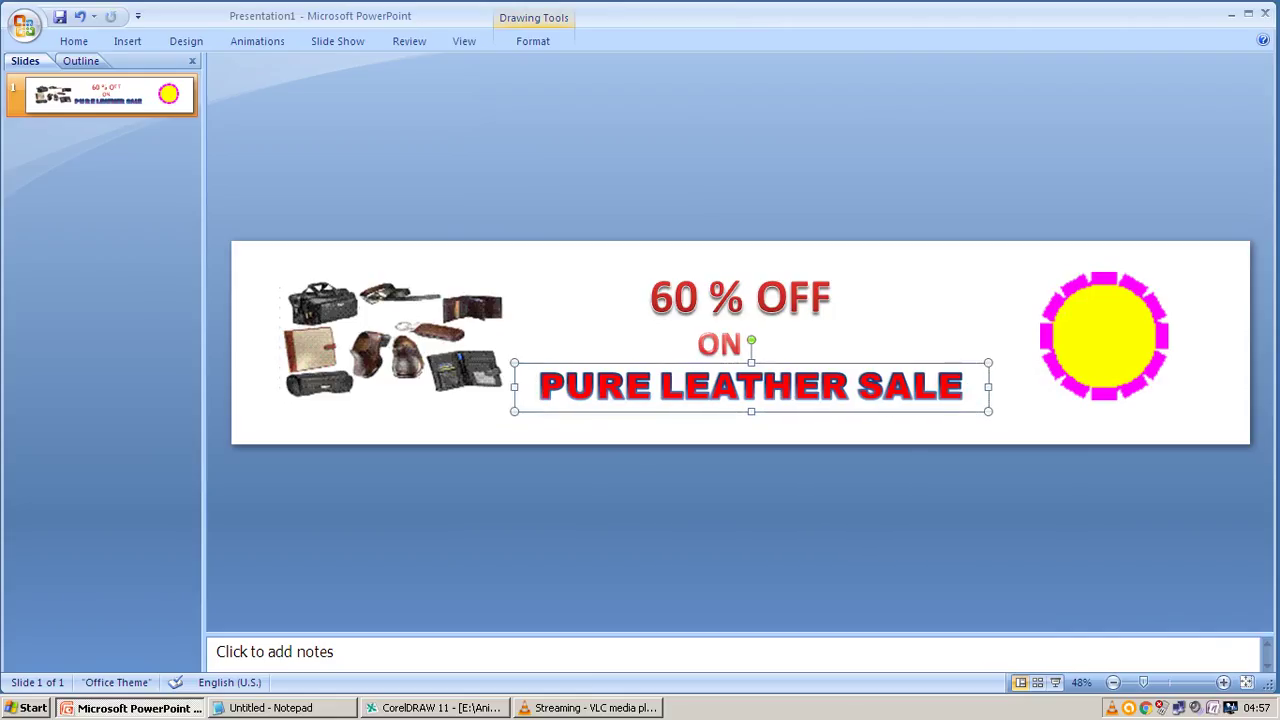
key("Escape")
Enlarge the 60 % OFF line to font size 96
left_click(699, 296)
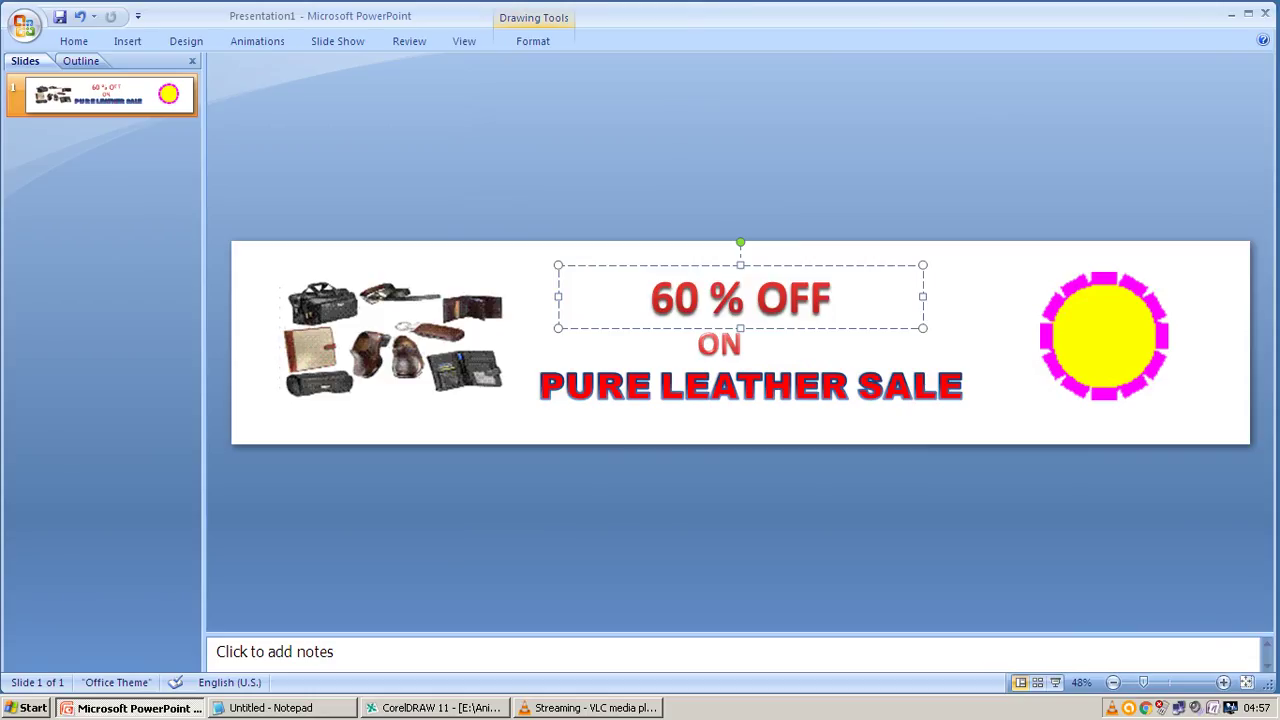
left_click(719, 344)
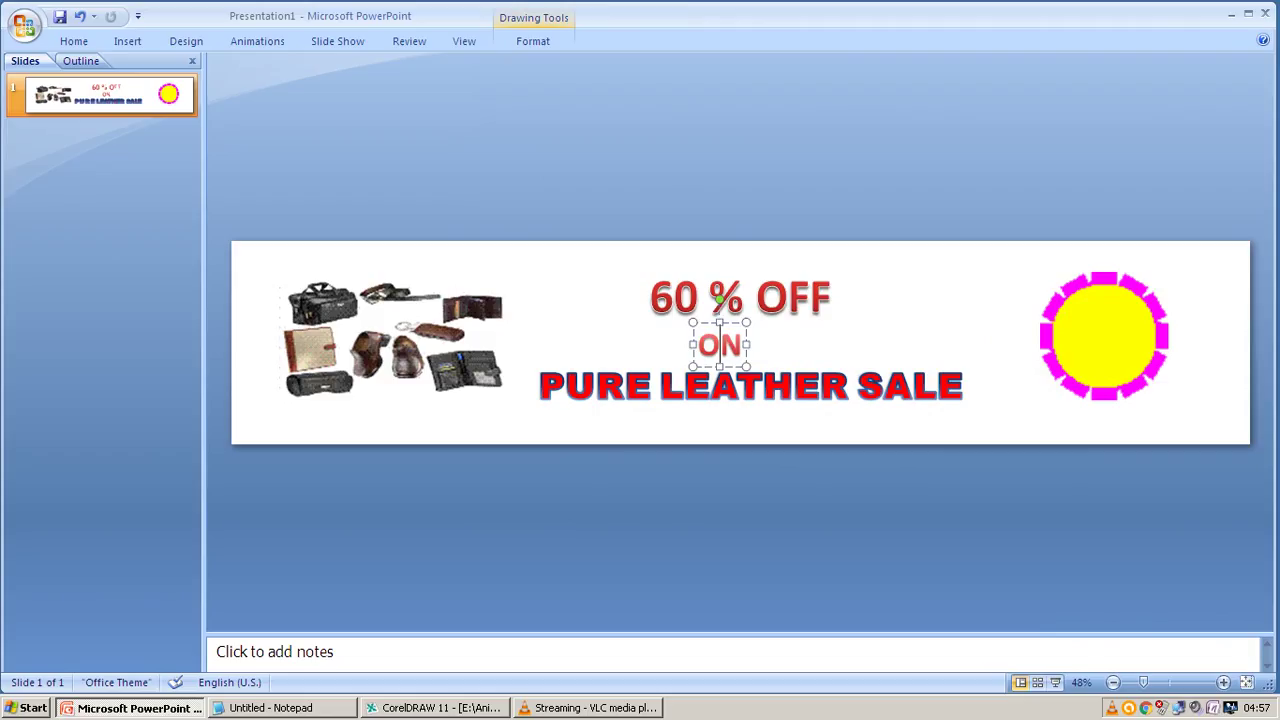
key("Home")
key("Escape")
key("Escape")
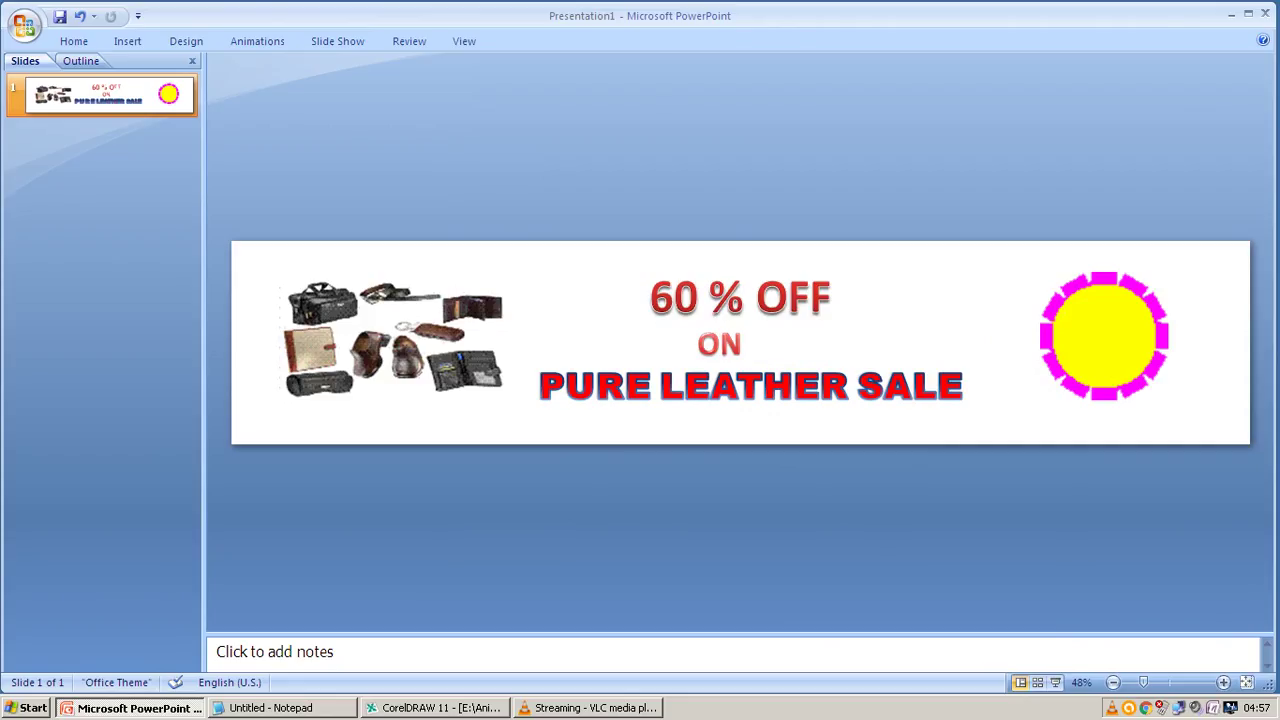
left_click(675, 298)
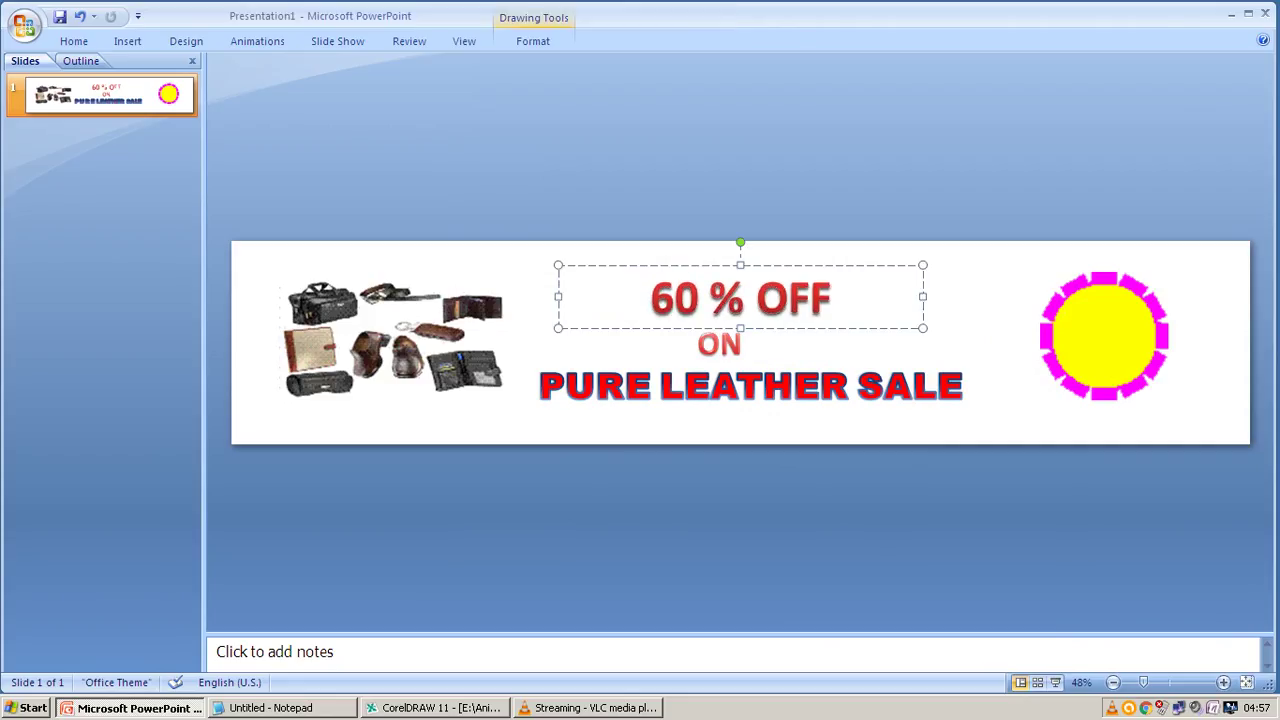
triple_click(772, 297)
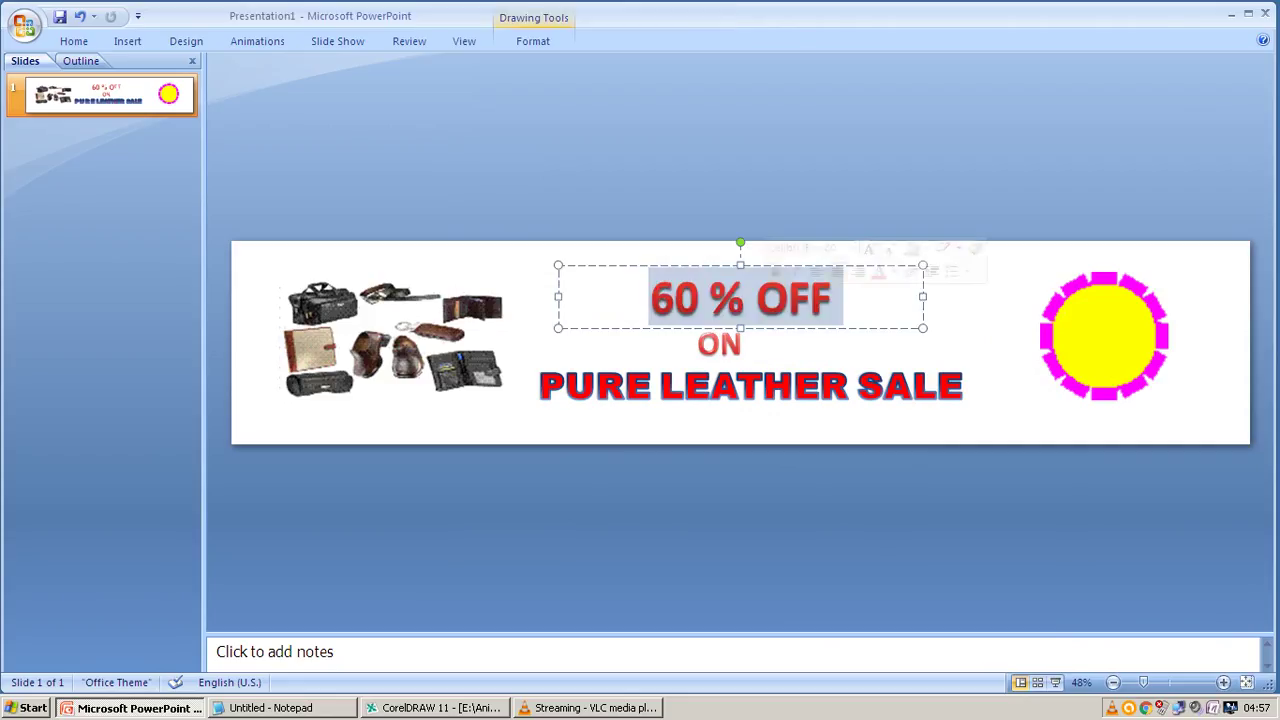
left_click(852, 247)
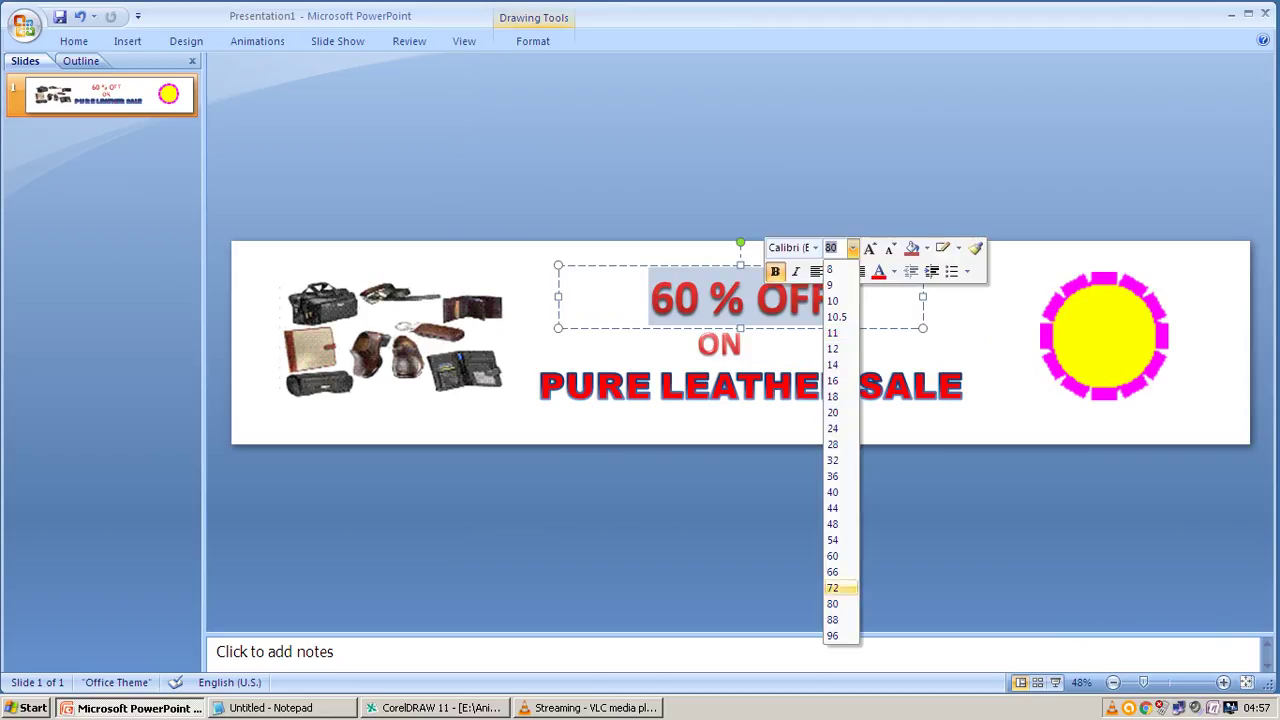
left_click(833, 635)
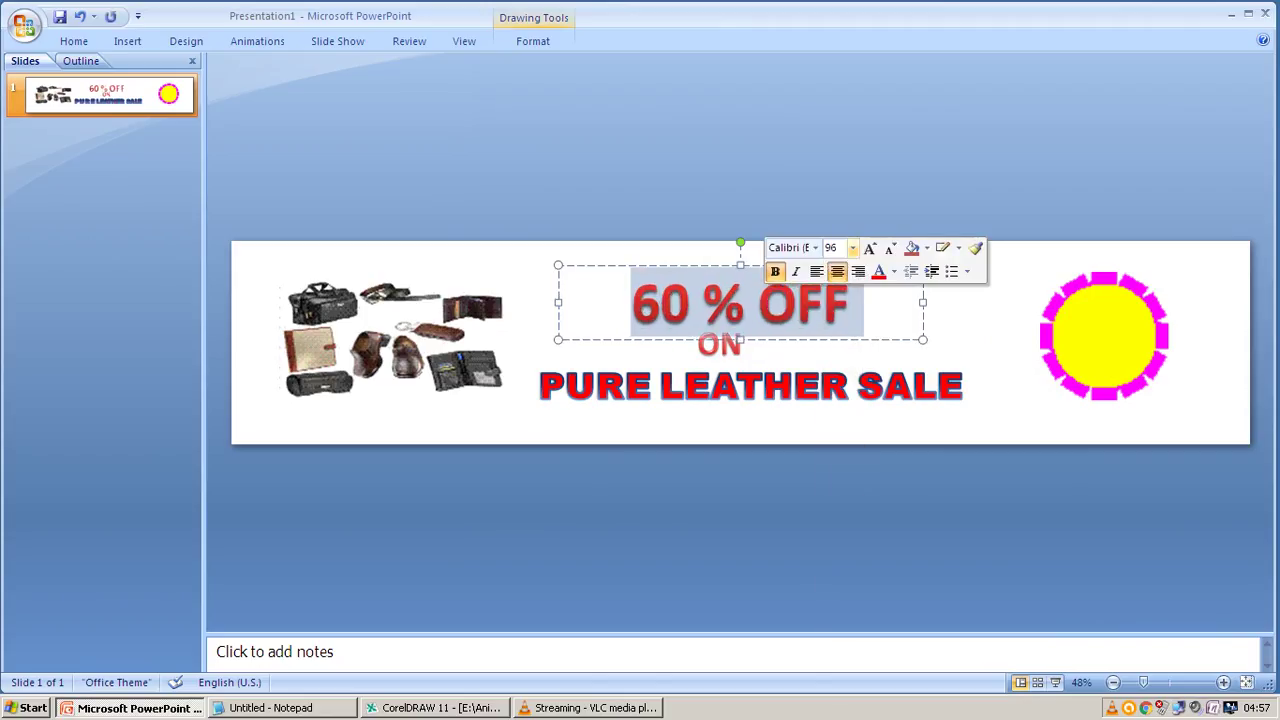
key("Escape")
key("Escape")
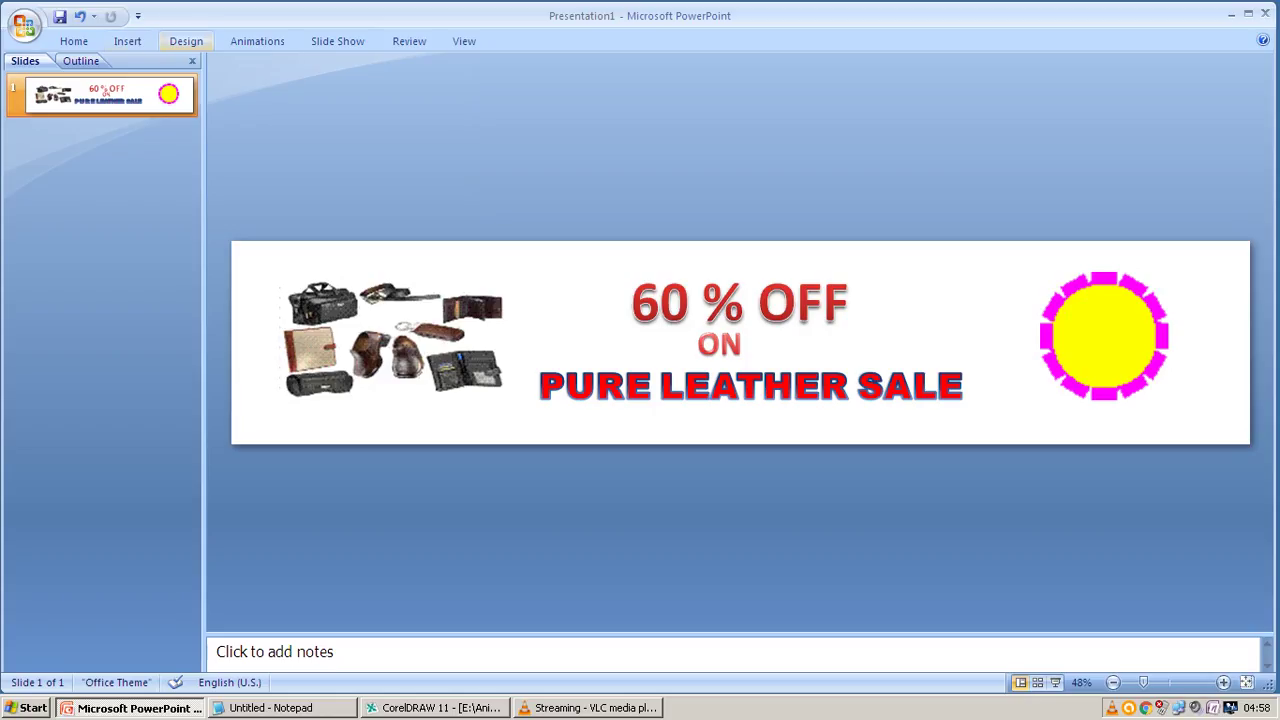
Draw a text box on the yellow circle and type STOCK LIMITED
left_click(127, 41)
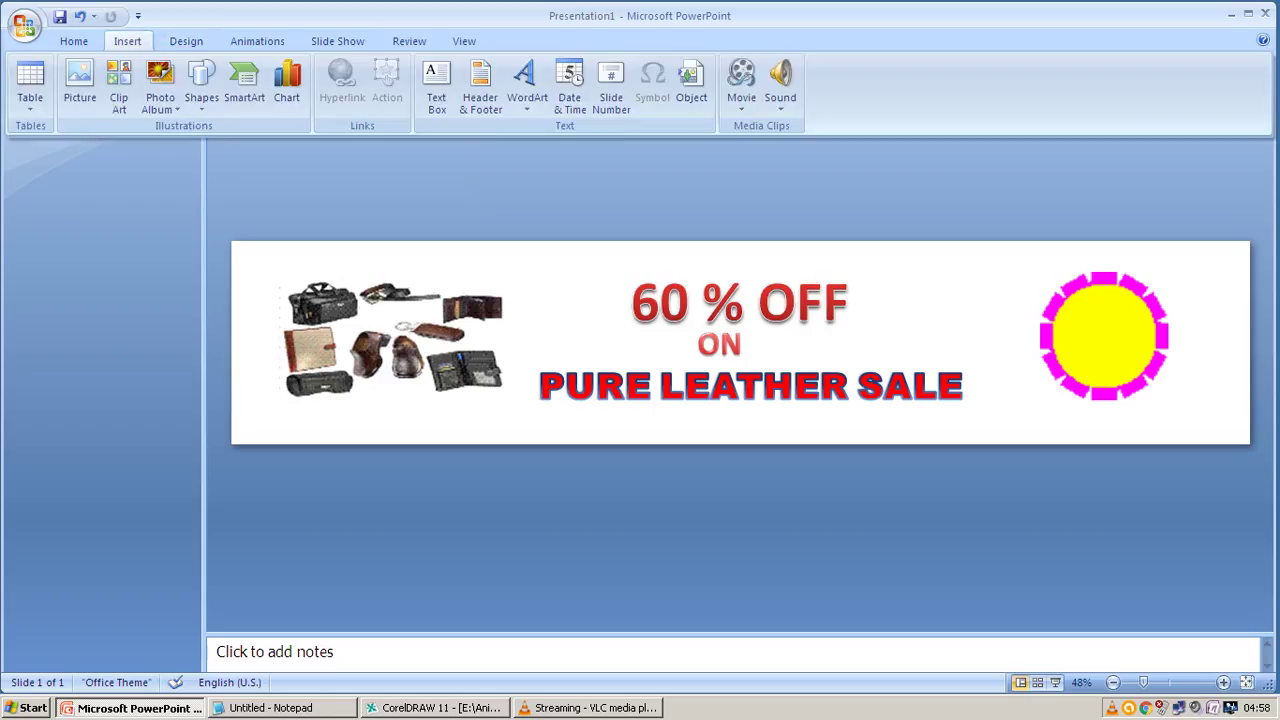
left_click(436, 85)
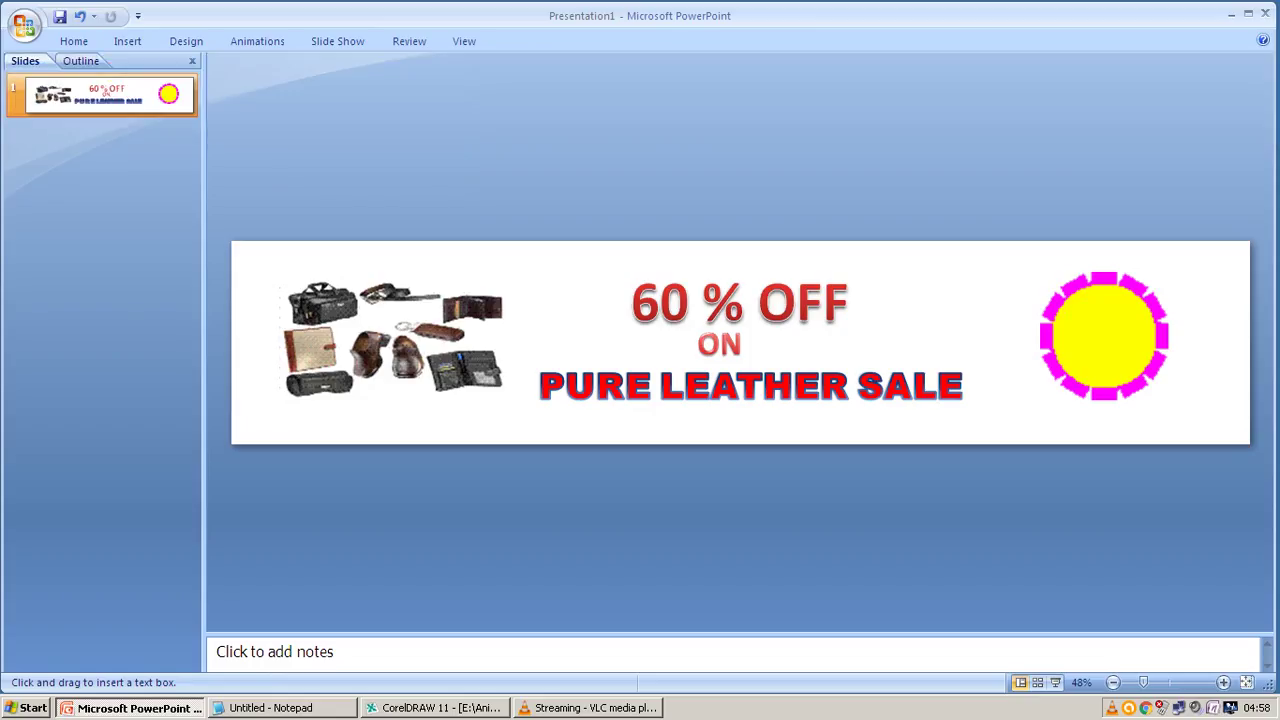
left_click_drag(1072, 308, 1132, 330)
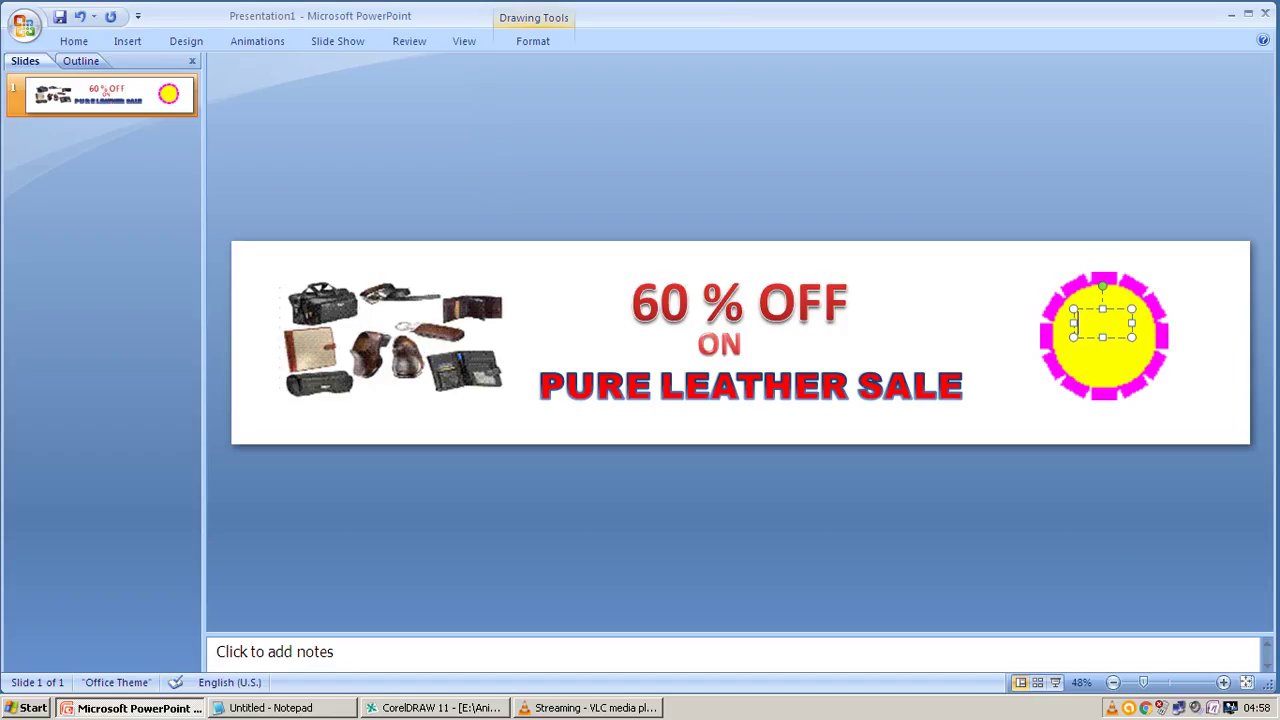
type("ST")
type("OCK L")
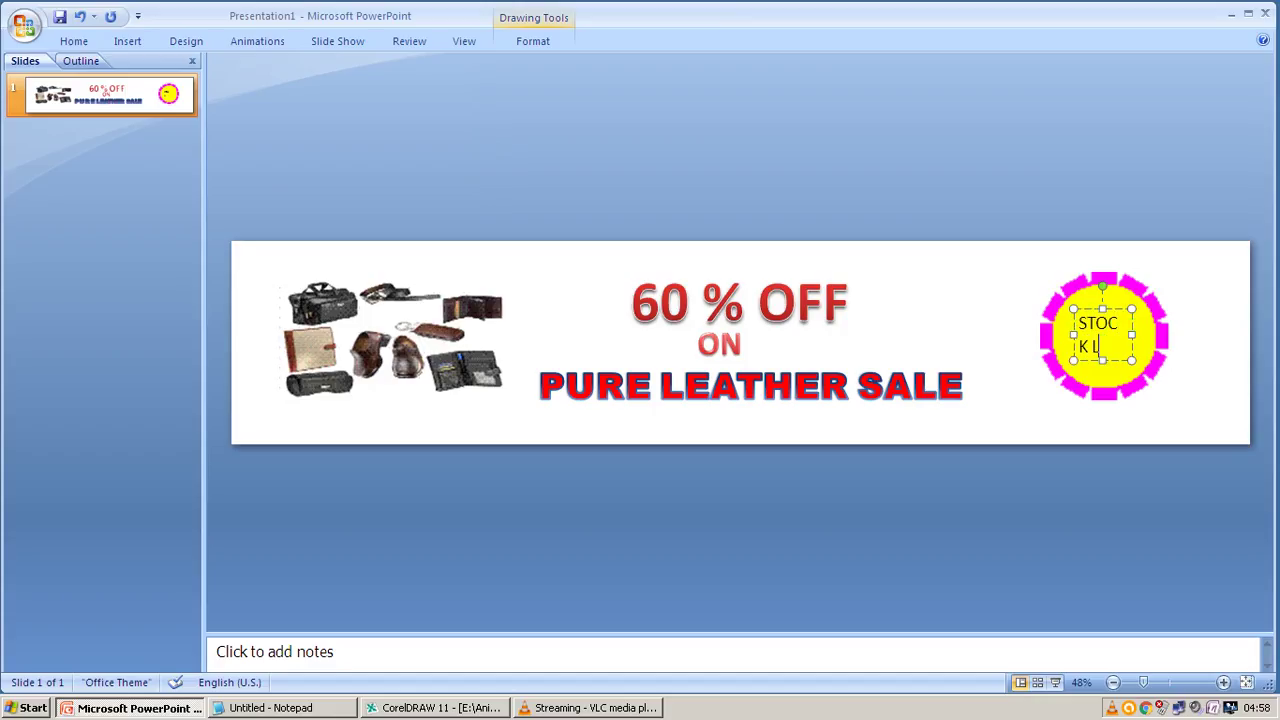
type("IMITED")
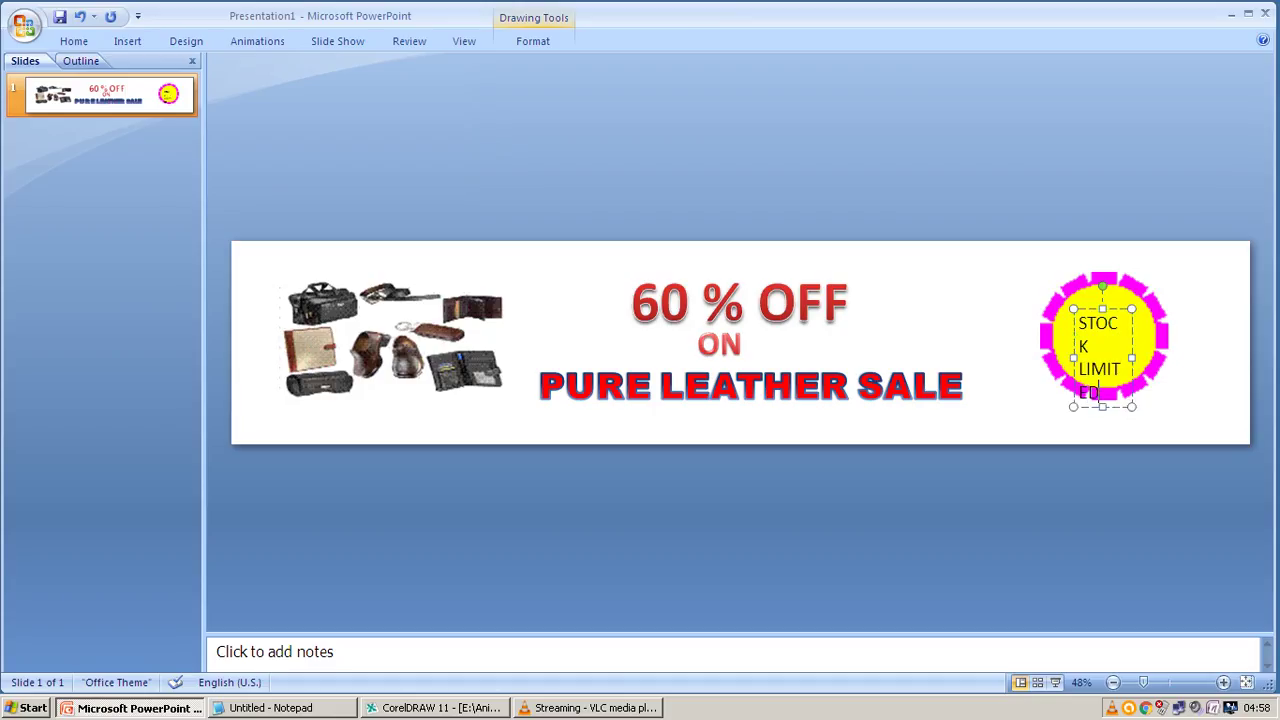
key("Escape")
key("Escape")
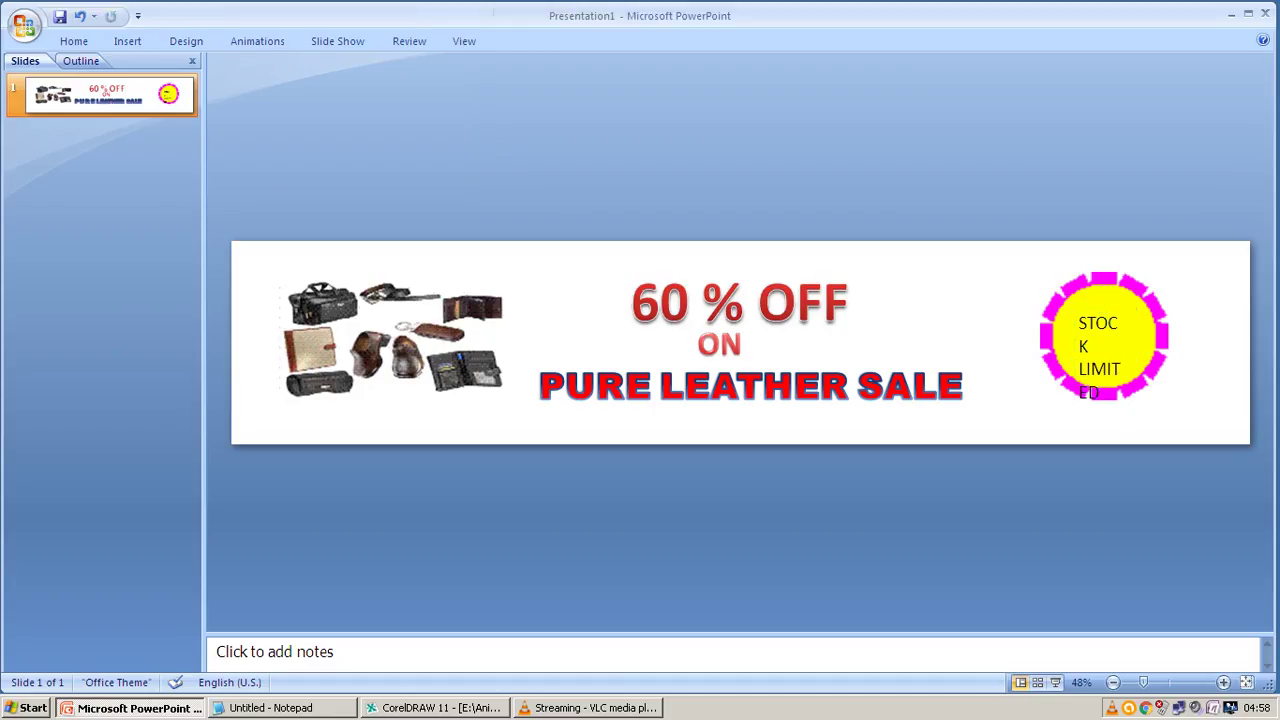
Widen the STOCK LIMITED text box on both sides so the words fit
left_click(1086, 323)
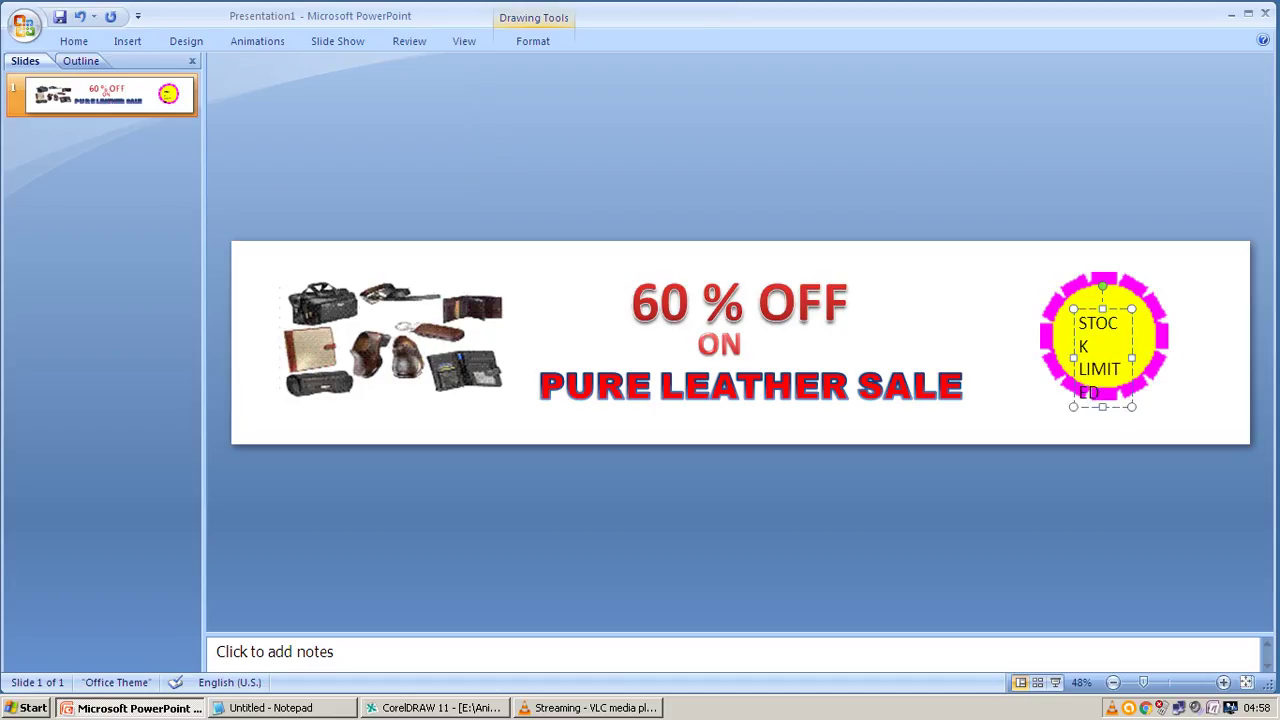
key("ctrl+a")
key("Escape")
left_click_drag(1073, 357, 1057, 357)
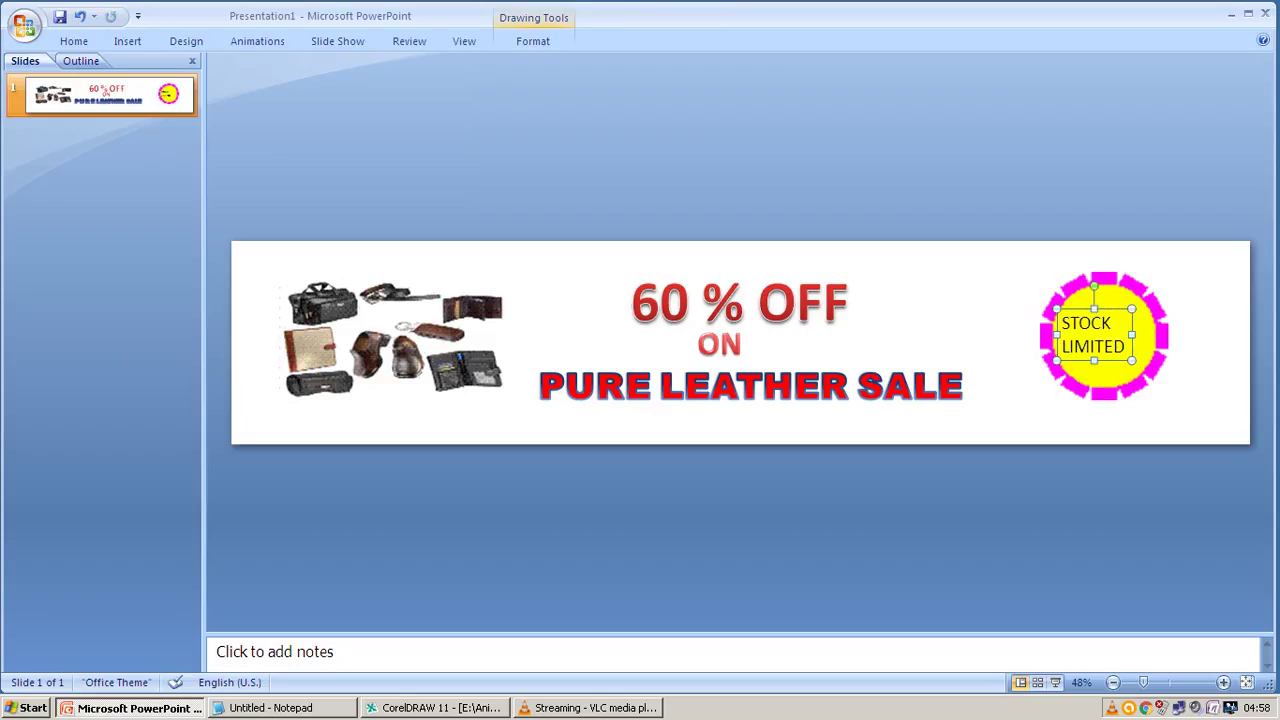
left_click_drag(1131, 334, 1149, 334)
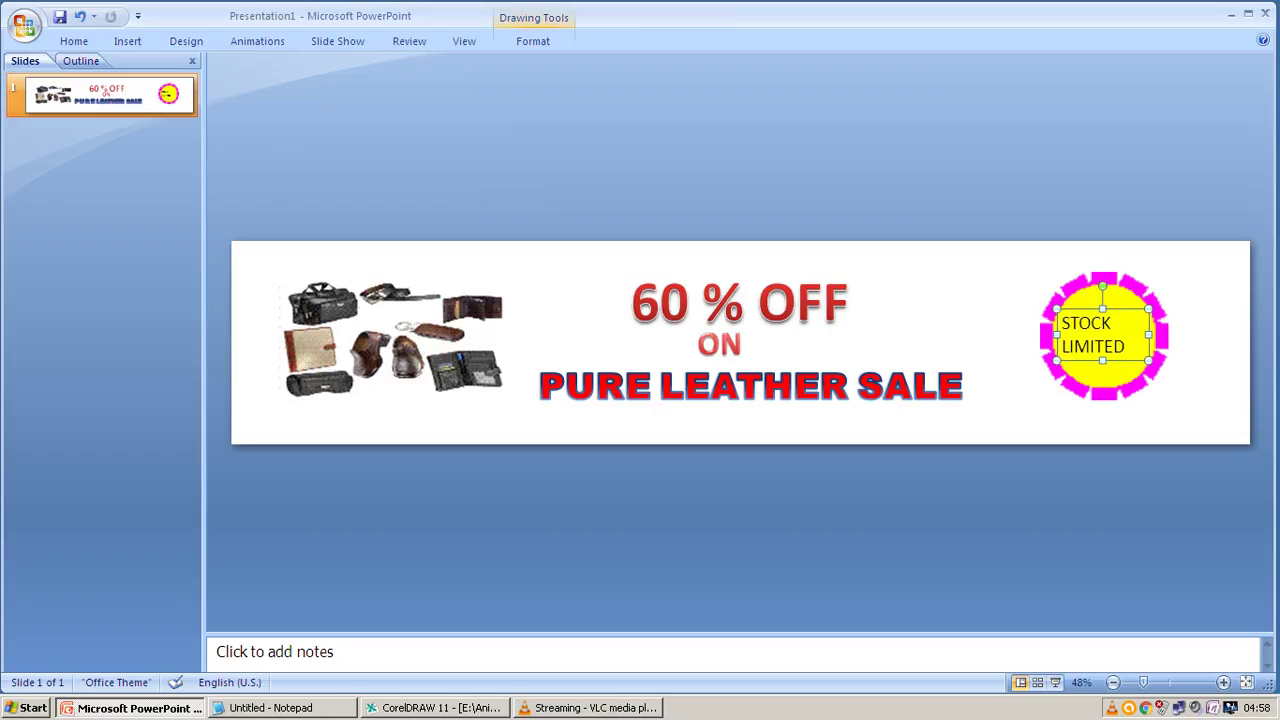
Make the STOCK LIMITED text bold and centred in the badge
triple_click(1093, 335)
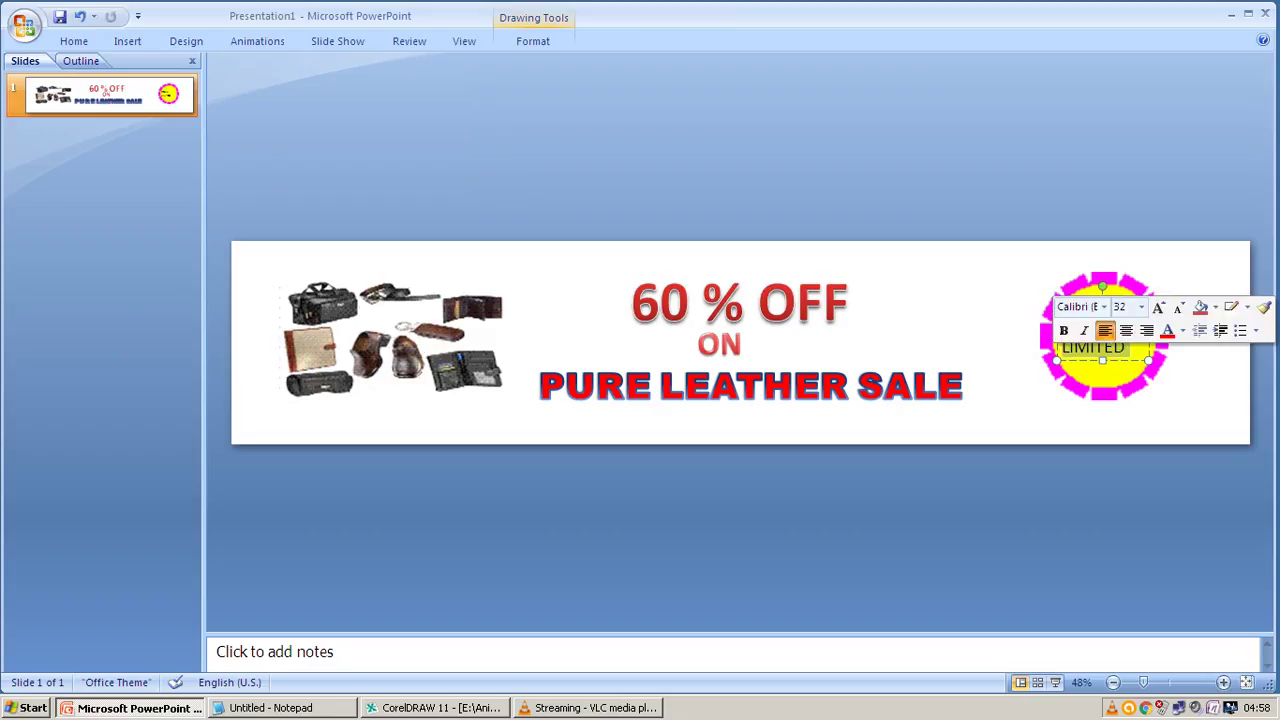
left_click(1126, 330)
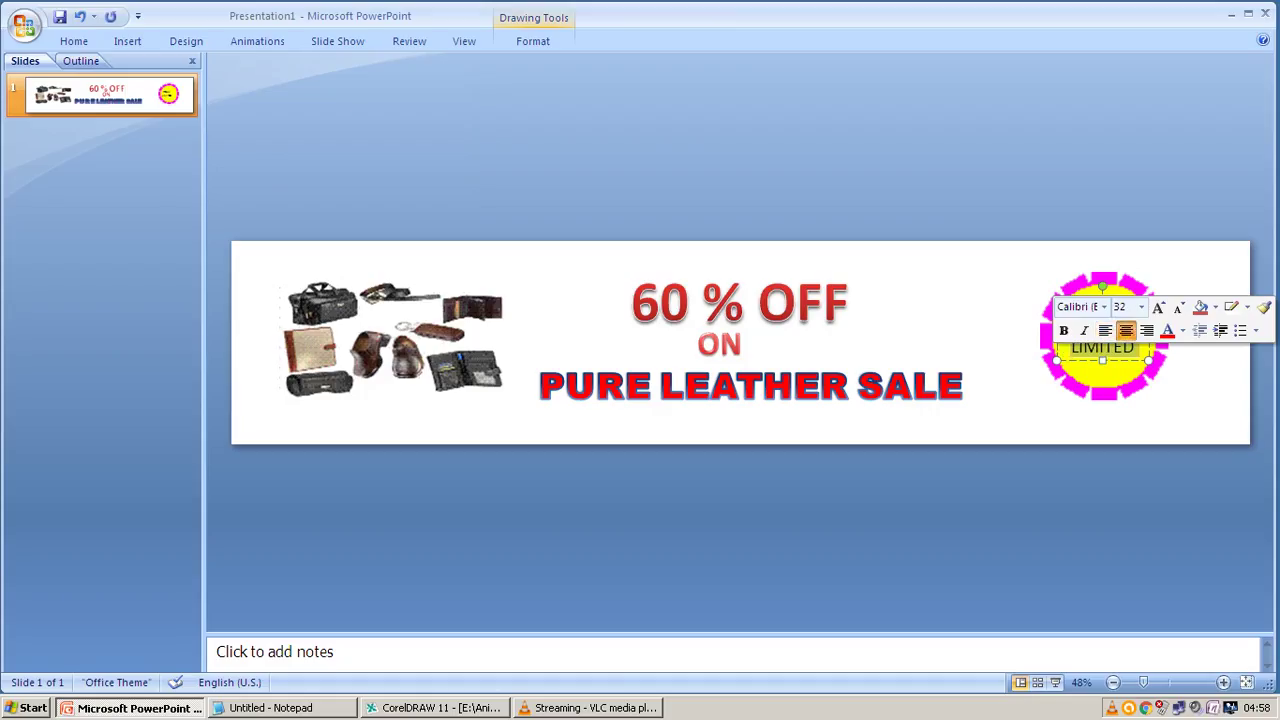
left_click(1063, 330)
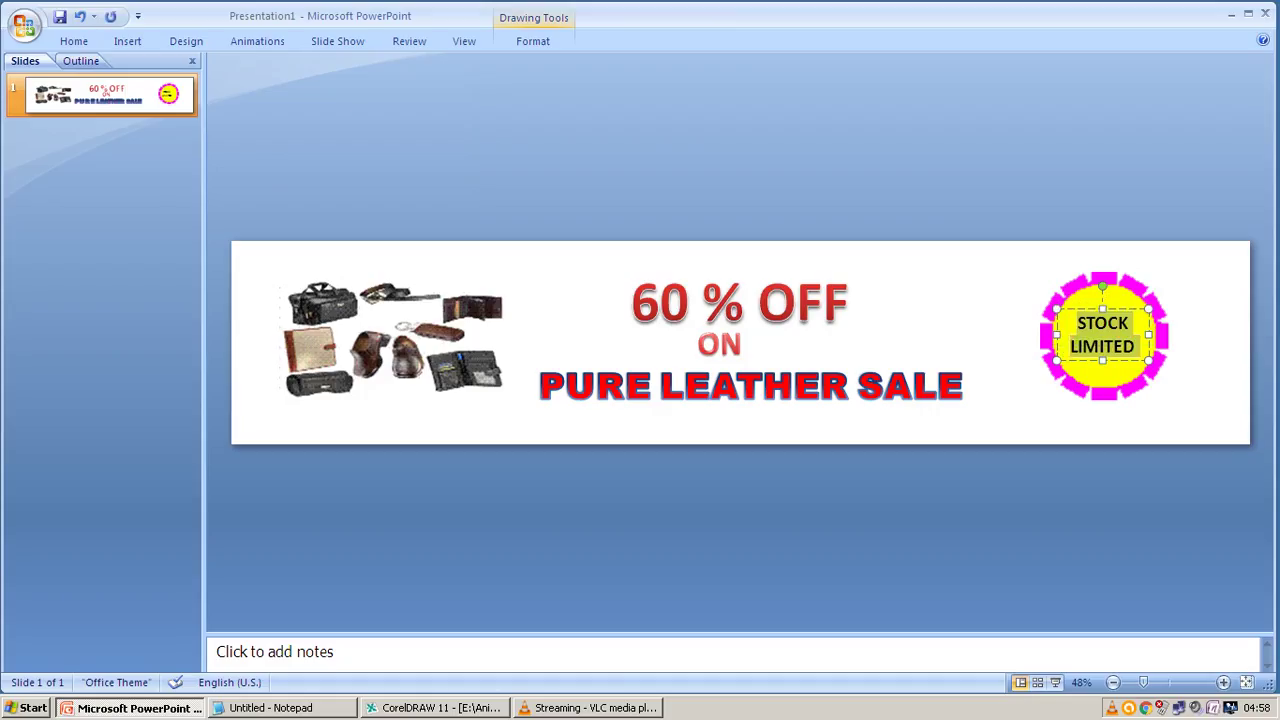
key("Escape")
key("Escape")
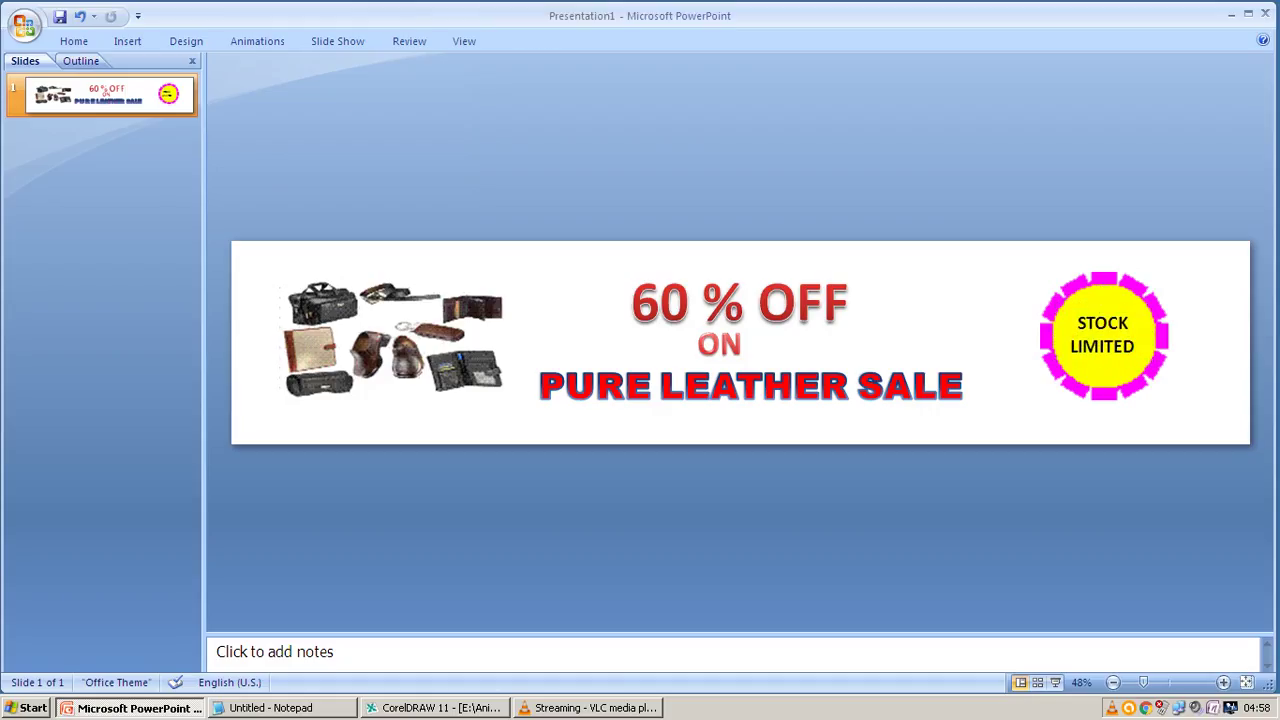
left_click(1076, 323)
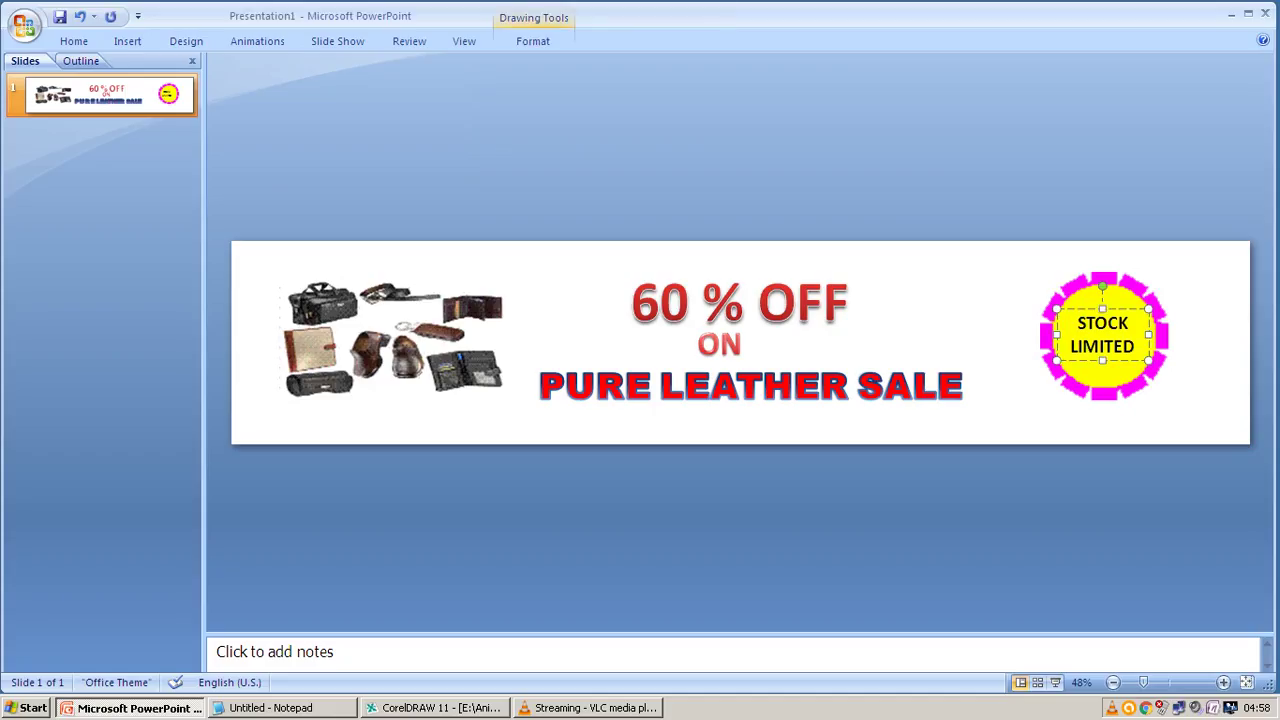
key("ctrl+a")
key("ctrl+e")
key("Escape")
key("Escape")
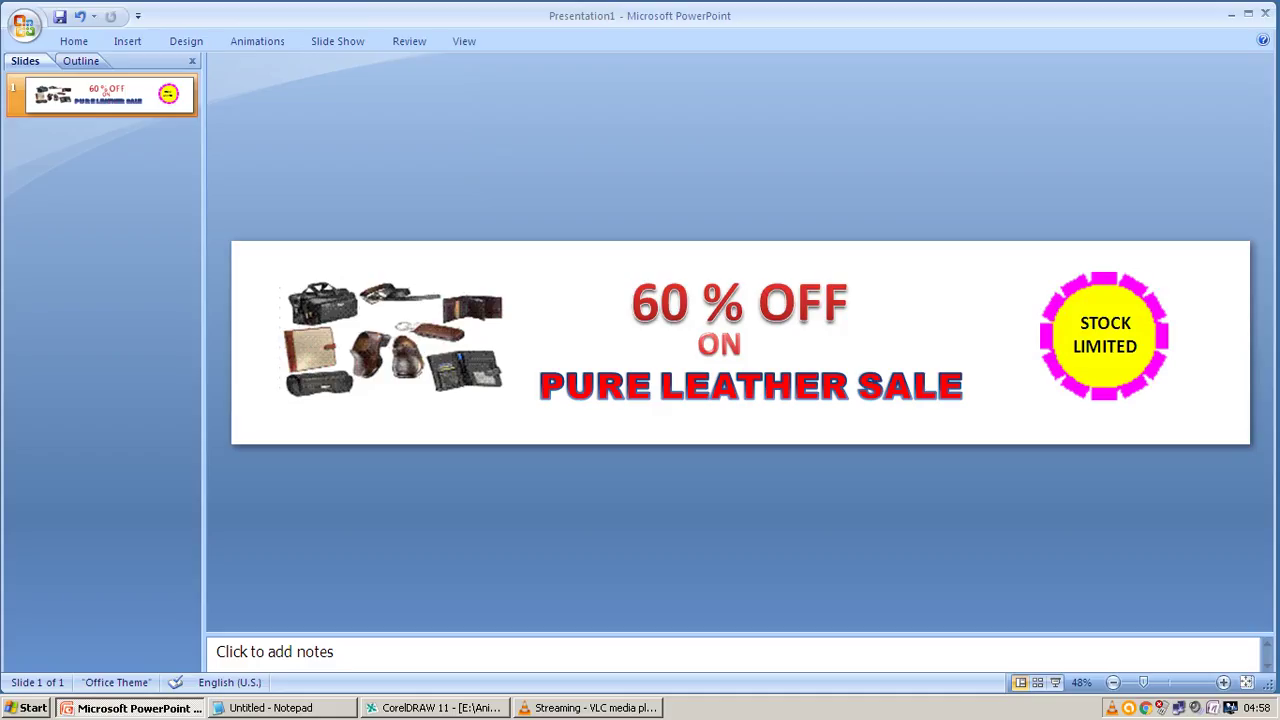
Narrow the badge text box so STOCK LIMITED wraps onto two lines
key("Tab")
left_click(1088, 323)
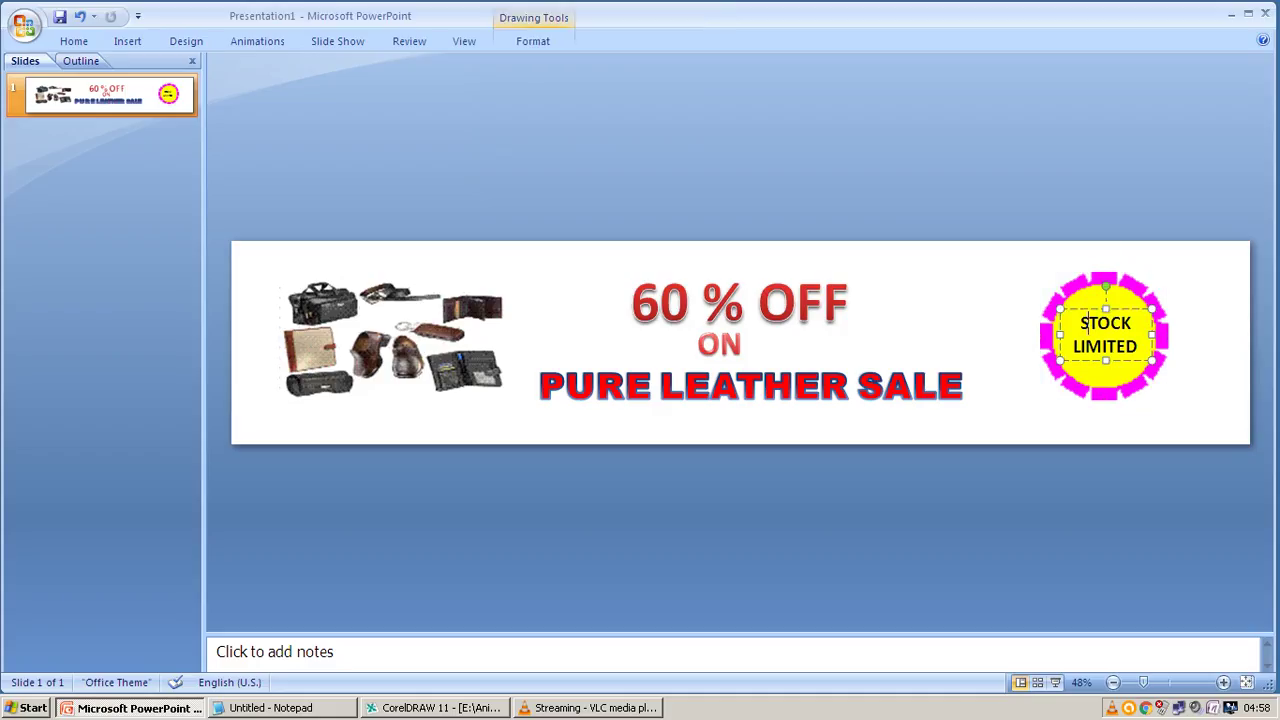
left_click_drag(1152, 334, 1105, 335)
key("Escape")
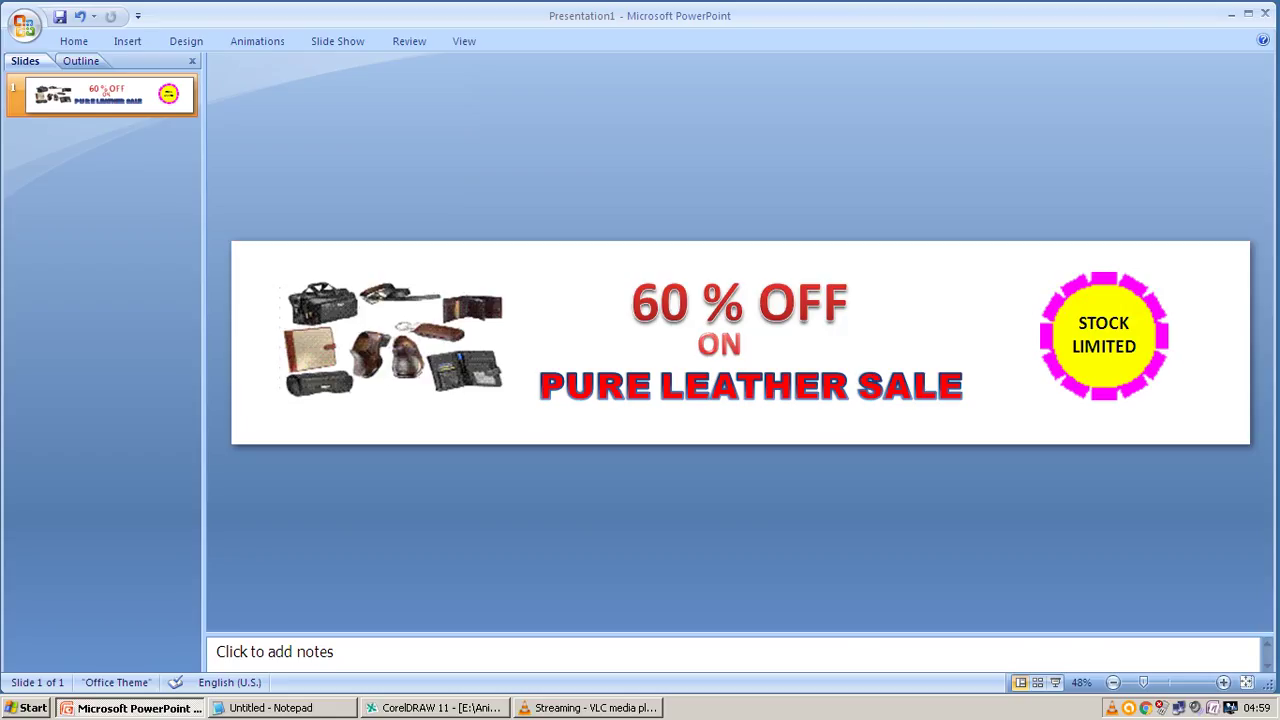
Select the banner text boxes without changes, then bring the Notepad step list back in front
left_click(709, 386)
left_click(741, 305)
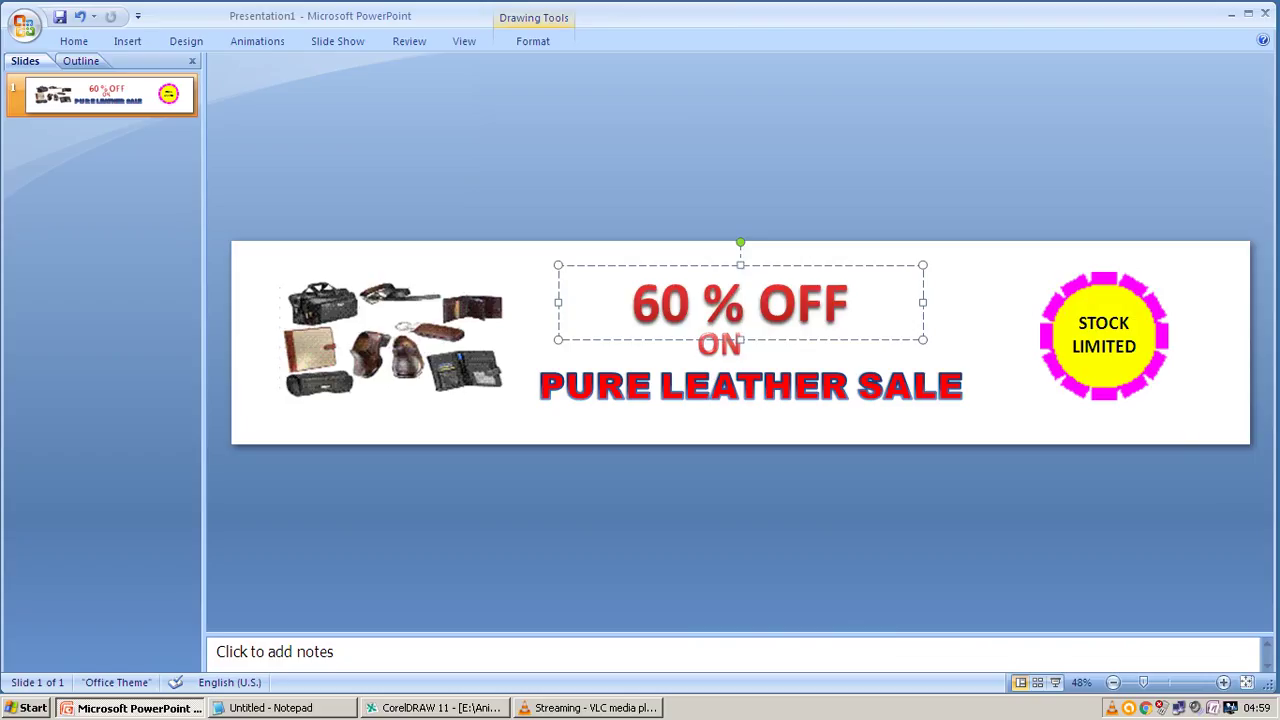
key("Escape")
key("Escape")
key("Tab")
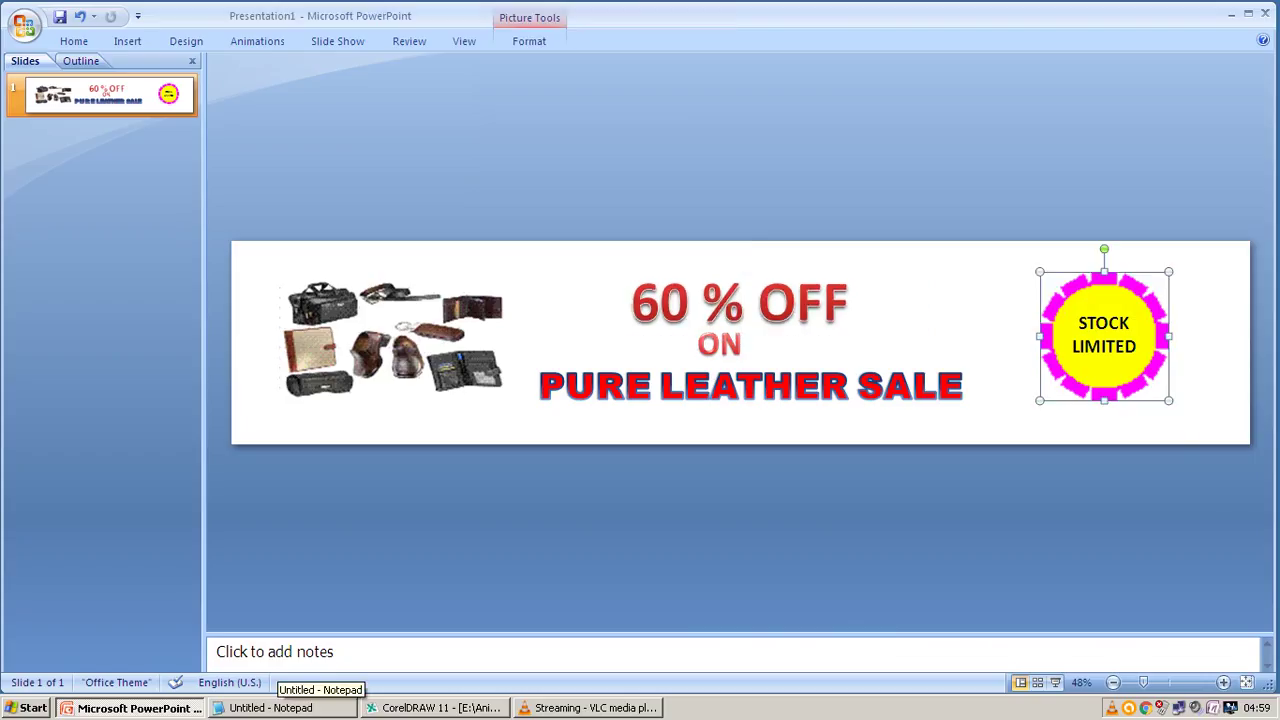
left_click(270, 707)
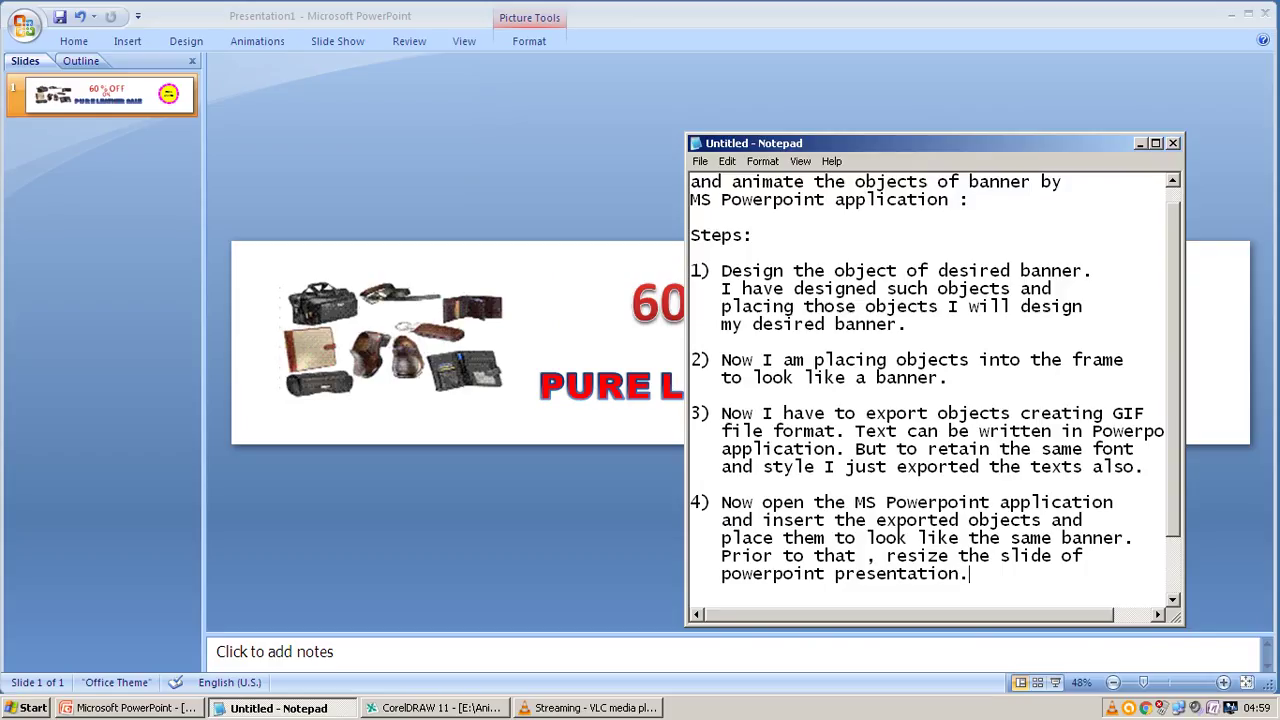
Add step 5: 'Now Animate the desired objects of the banner and view slide show.'
key("Return")
type("5")
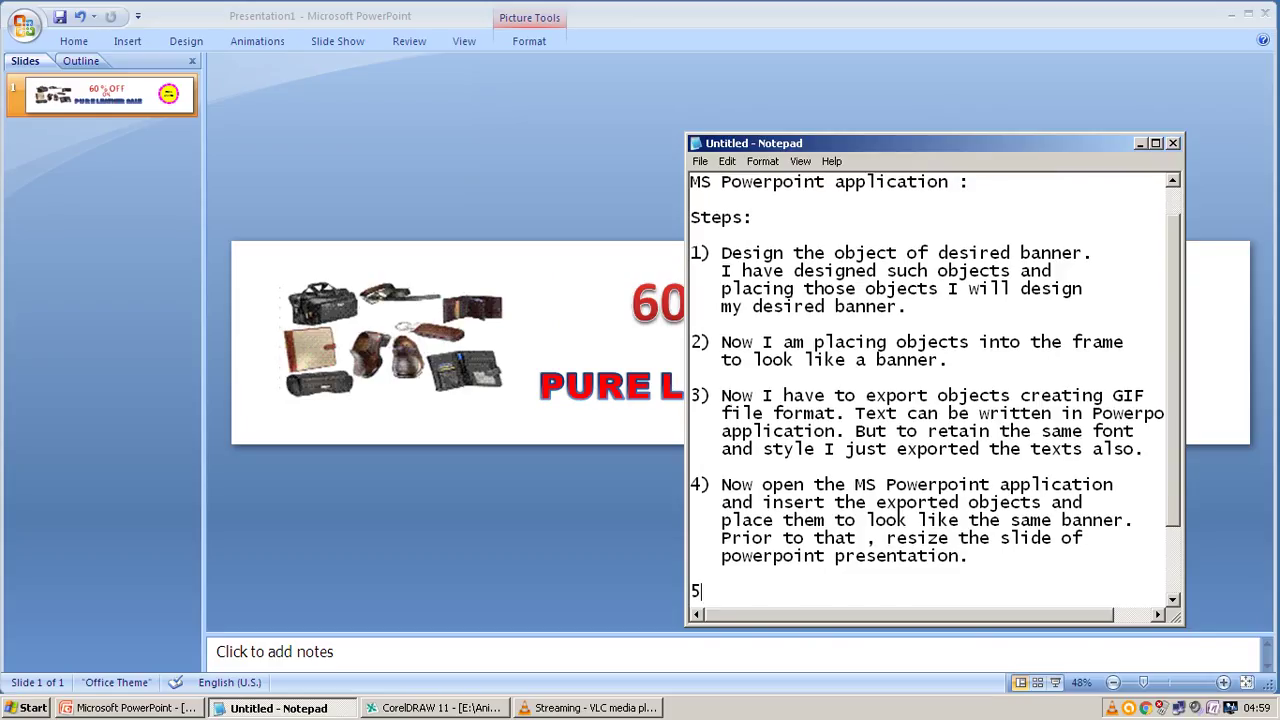
type(") nOW")
key("BackSpace")
key("BackSpace")
key("BackSpace")
key("BackSpace")
type("Now An")
type("imate ")
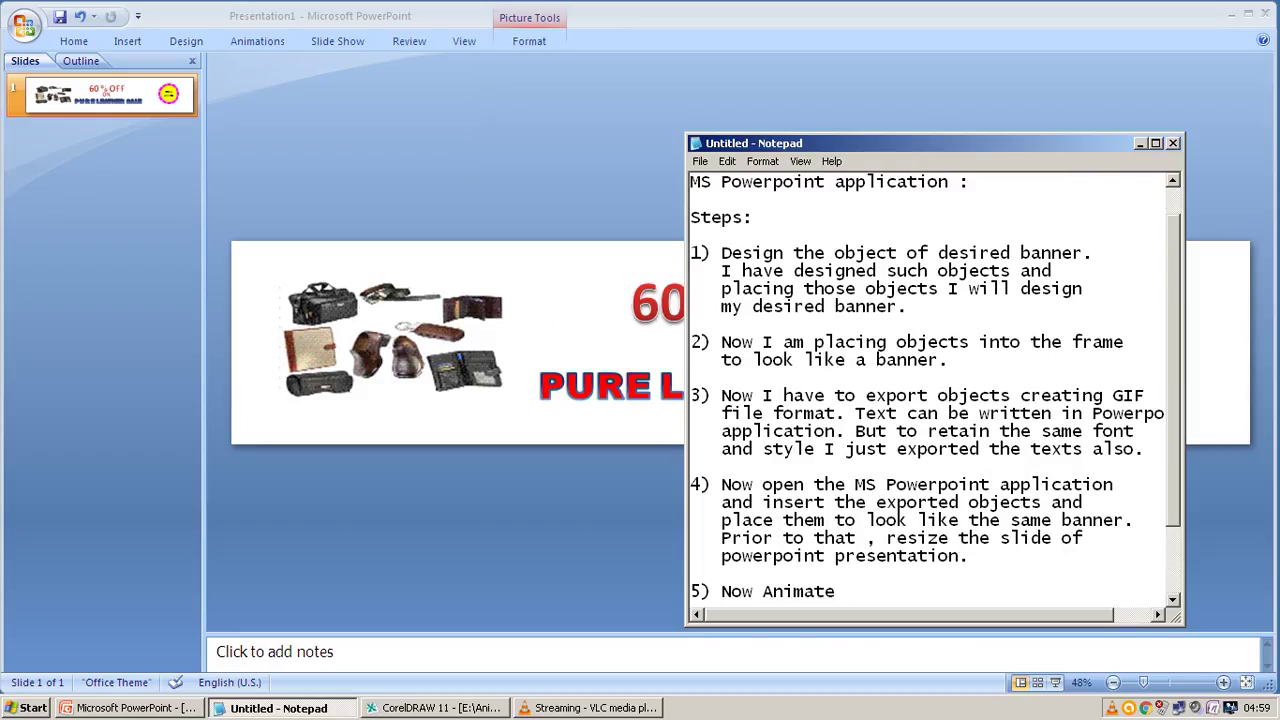
type("the de")
type("sired ob")
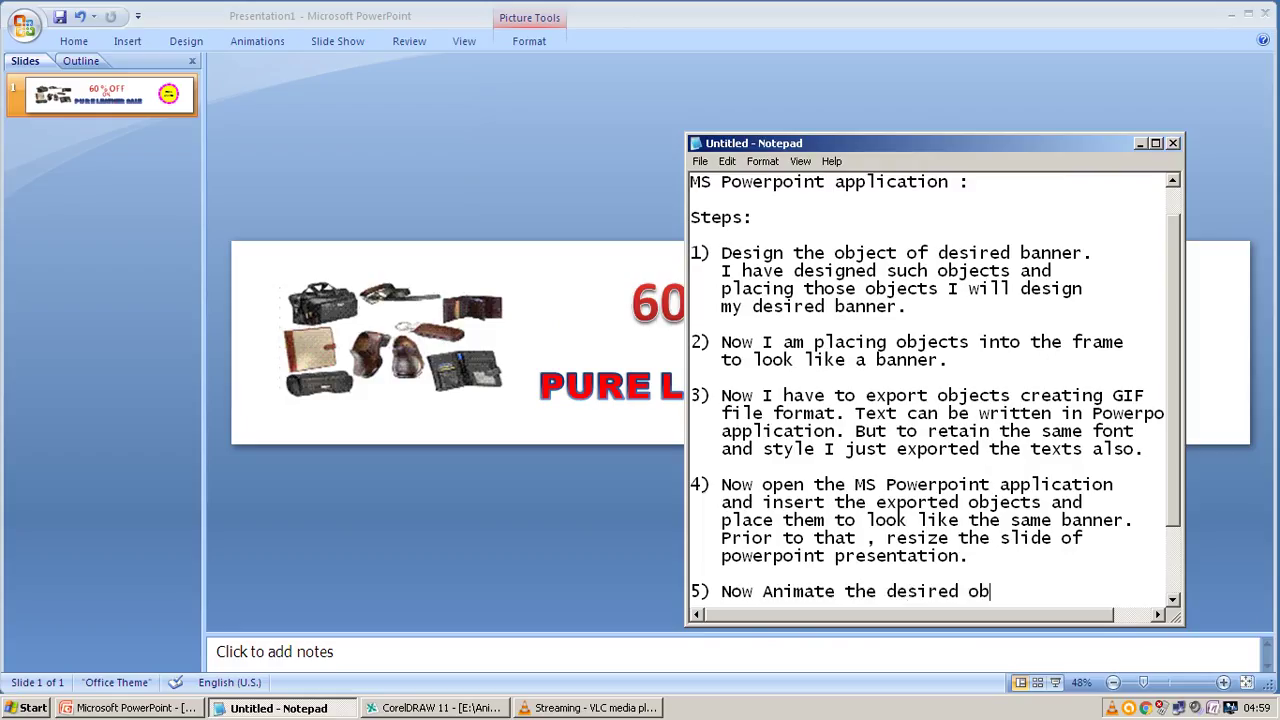
type("jects of the b")
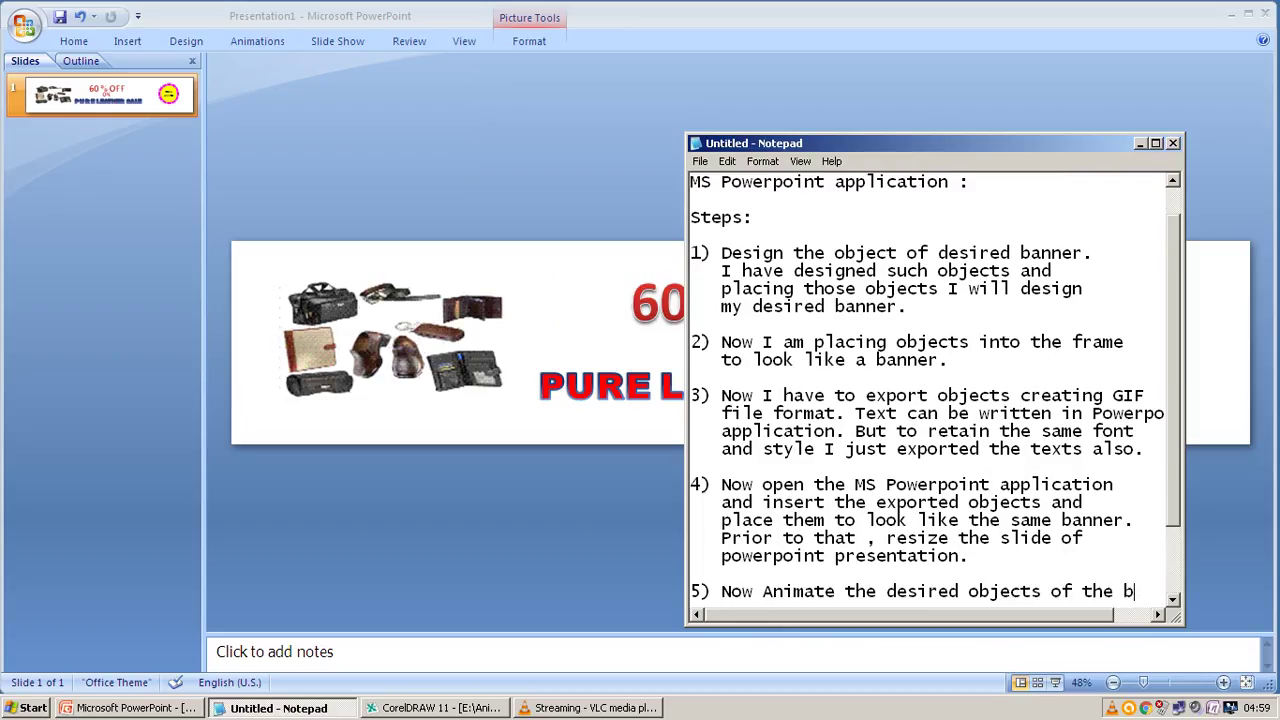
type("anner.")
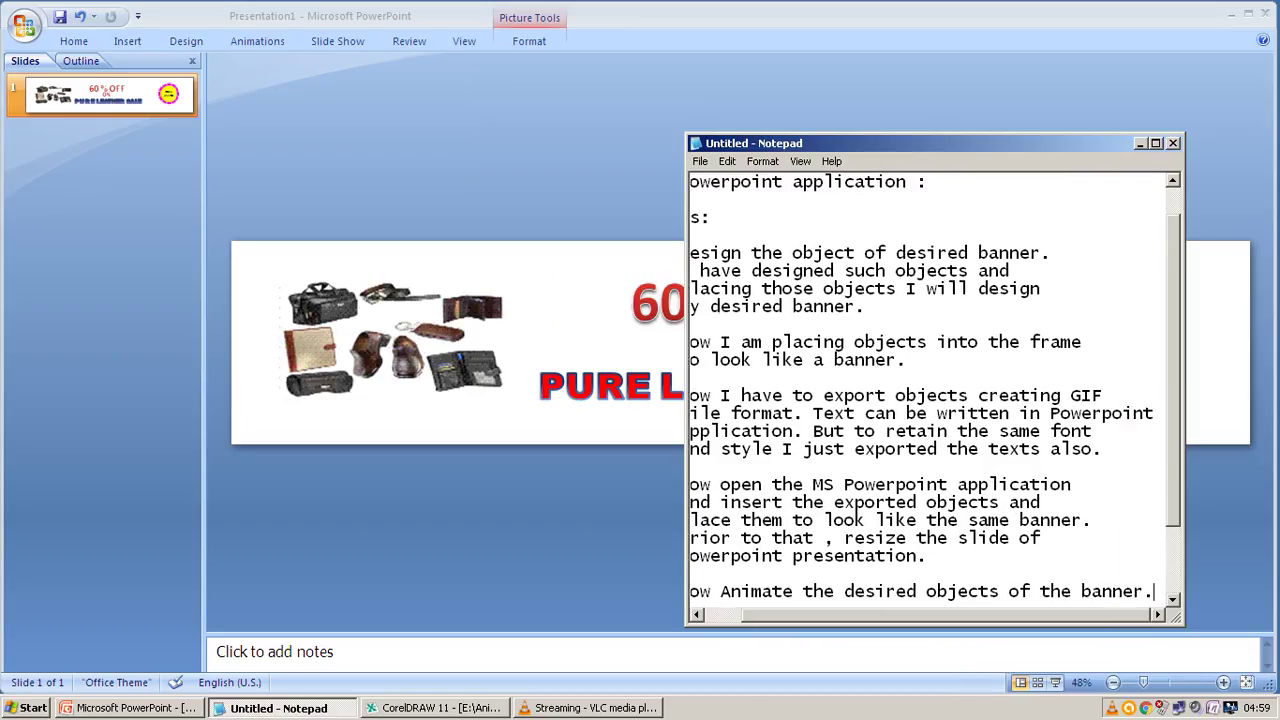
key("Return")
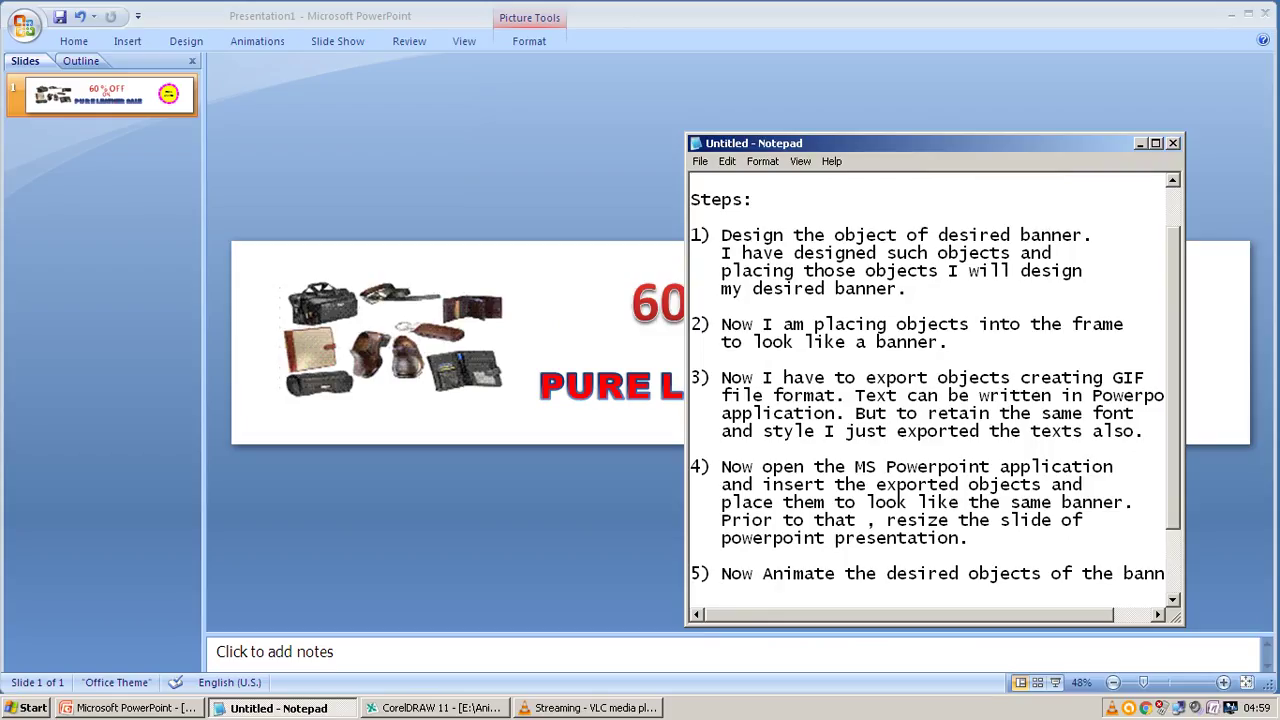
type("and")
type("vi")
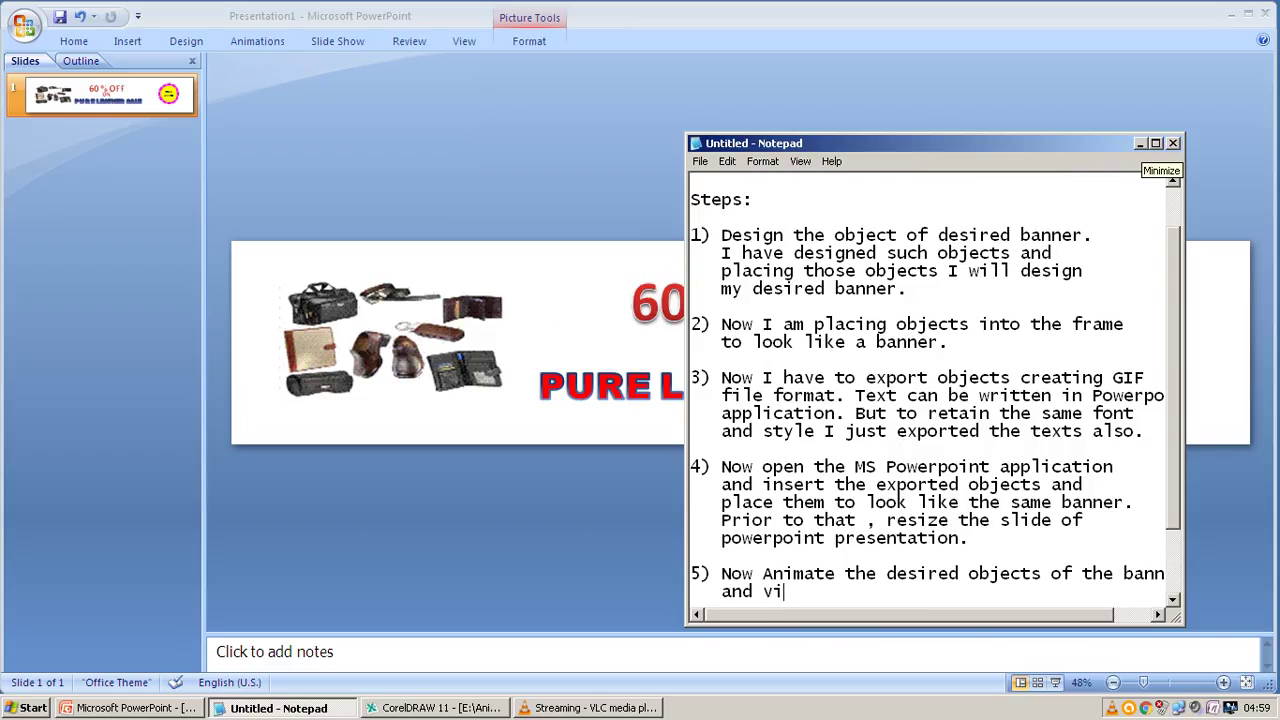
type("ew slide")
type(" show.")
Add a closing 'Thanks for watching' line after a blank line
key("Return")
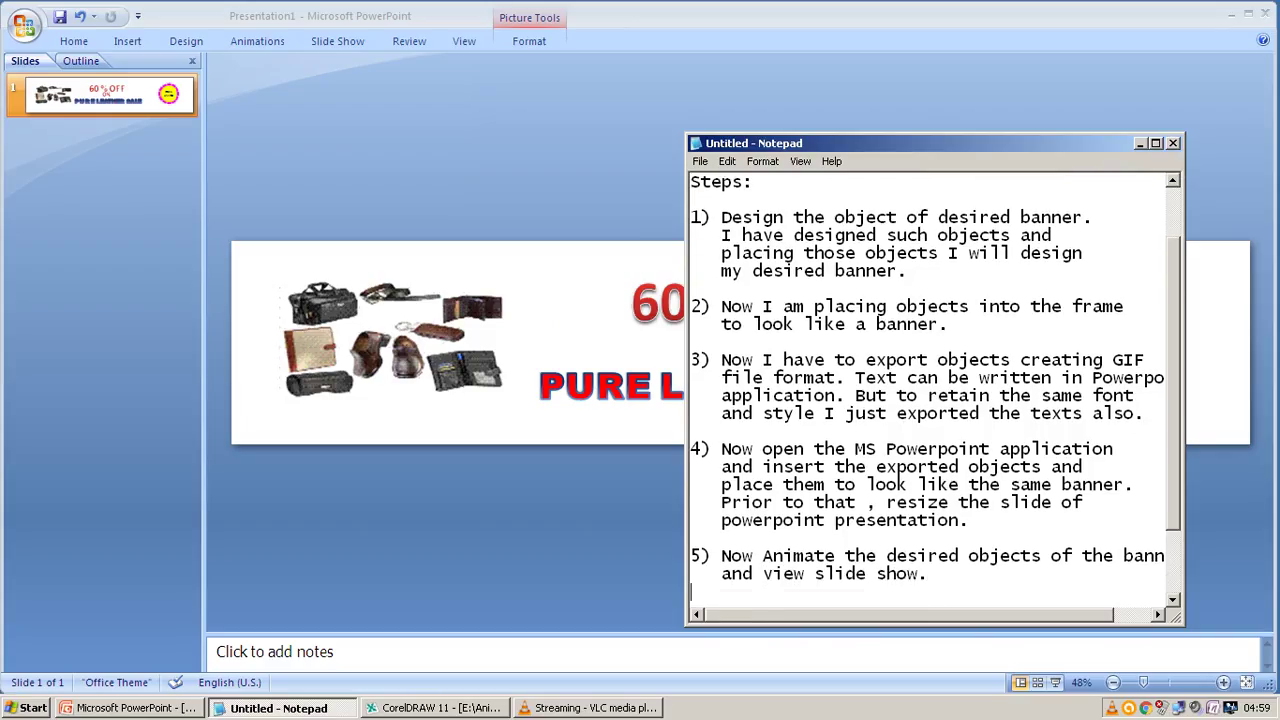
key("Return")
type("Thank")
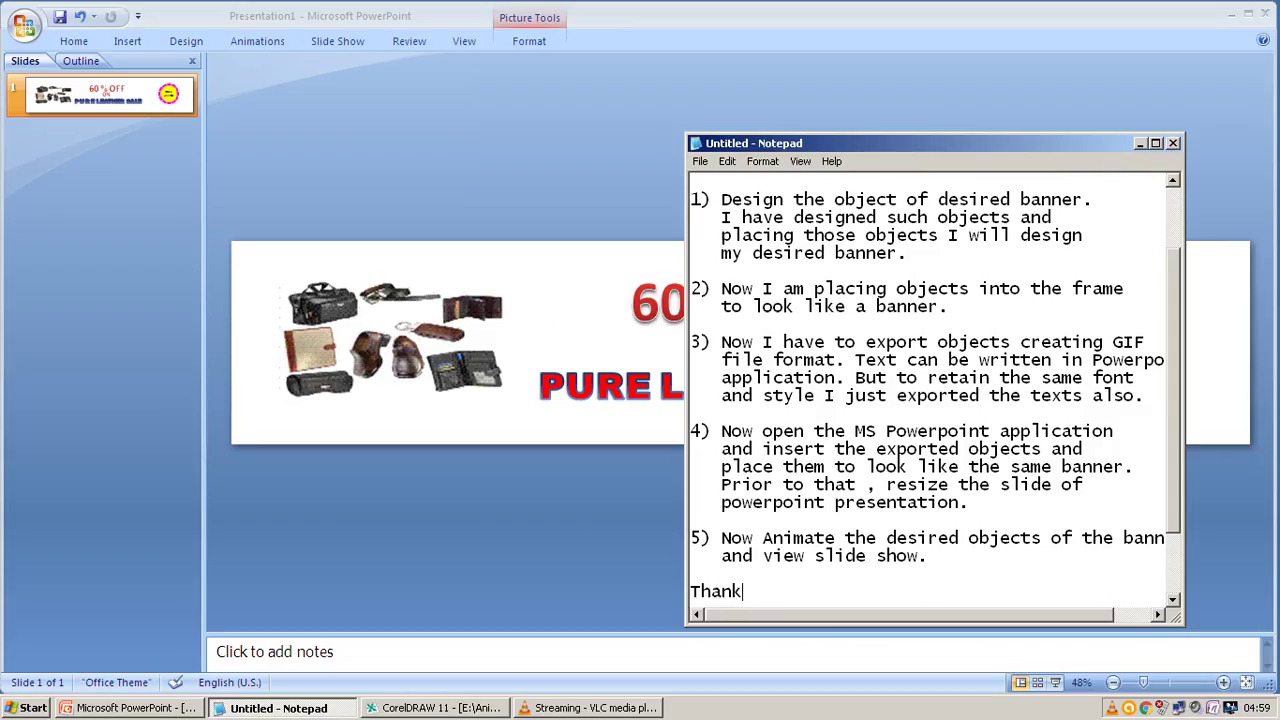
type("s for watch")
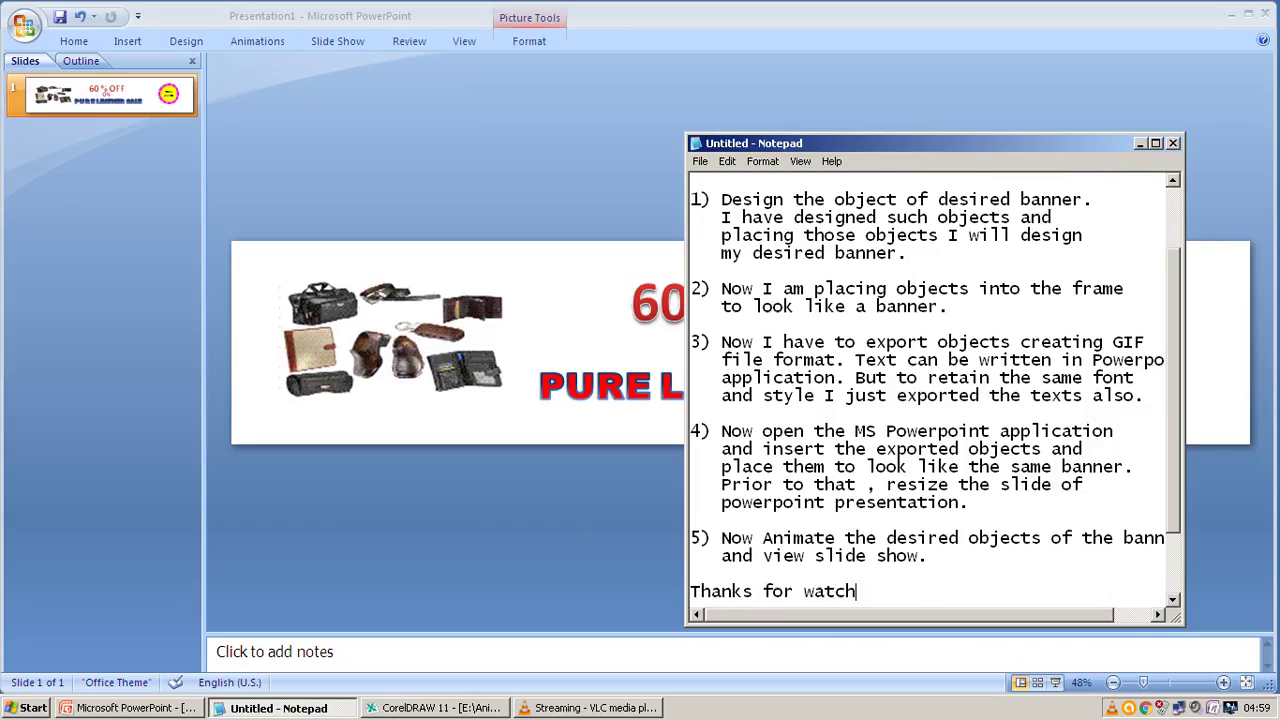
type("ing")
key("Return")
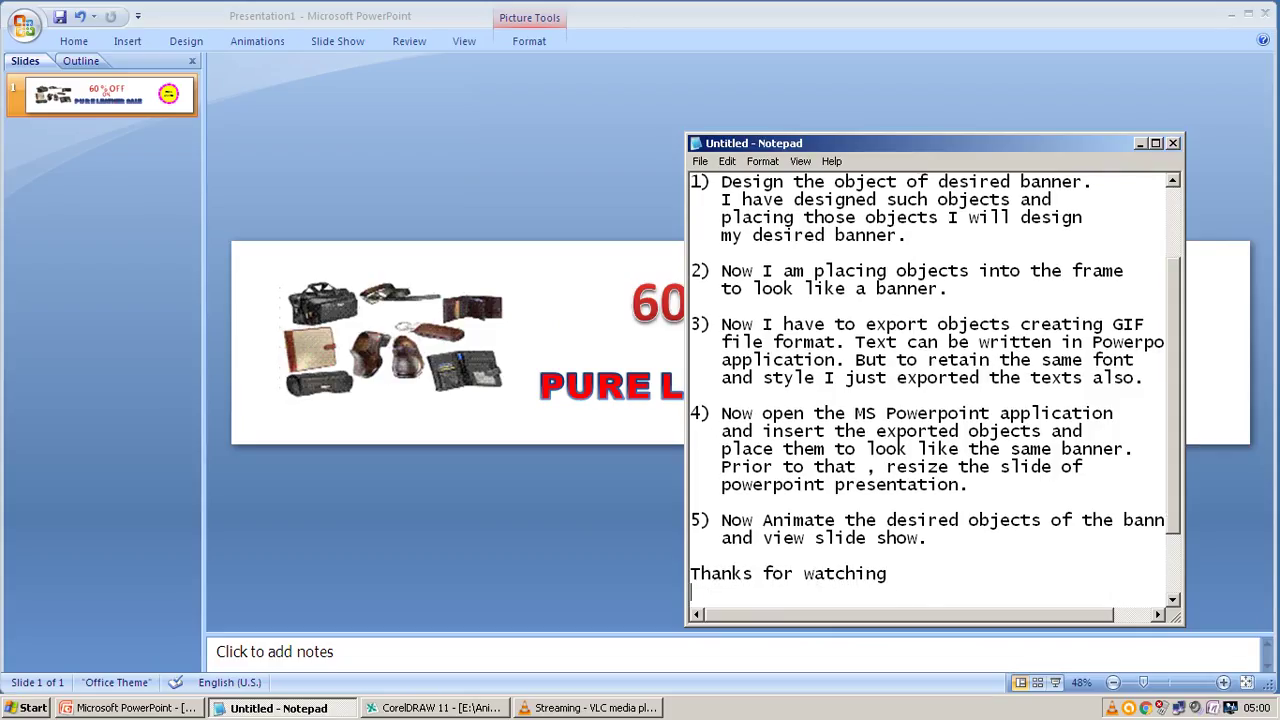
Minimize Notepad and give the STOCK LIMITED badge a Spin emphasis effect through Custom Animation
left_click(1139, 143)
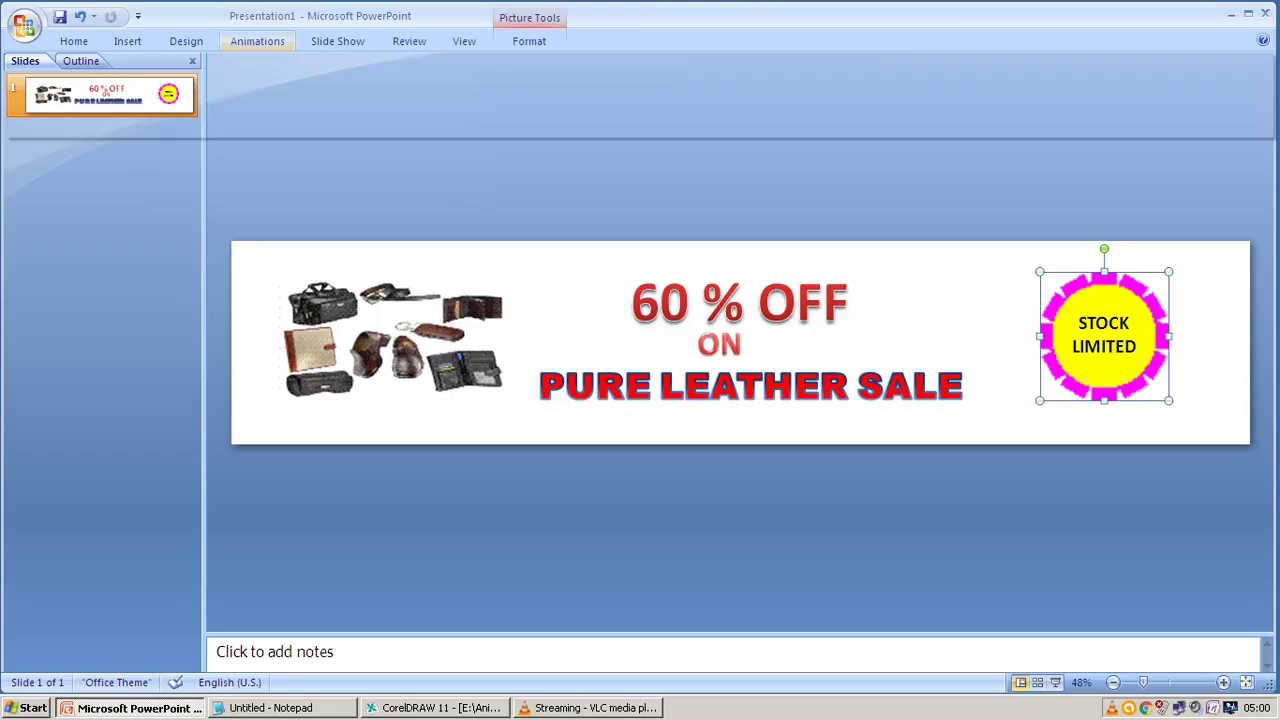
left_click(257, 41)
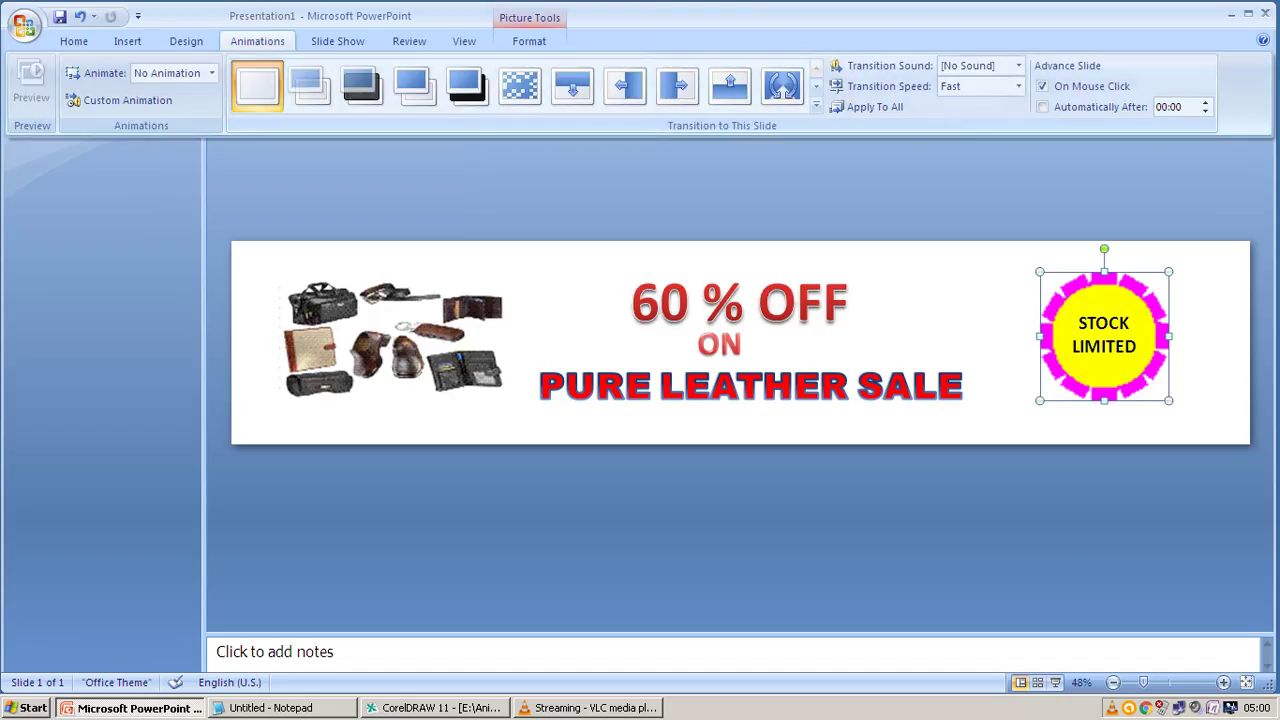
left_click(127, 100)
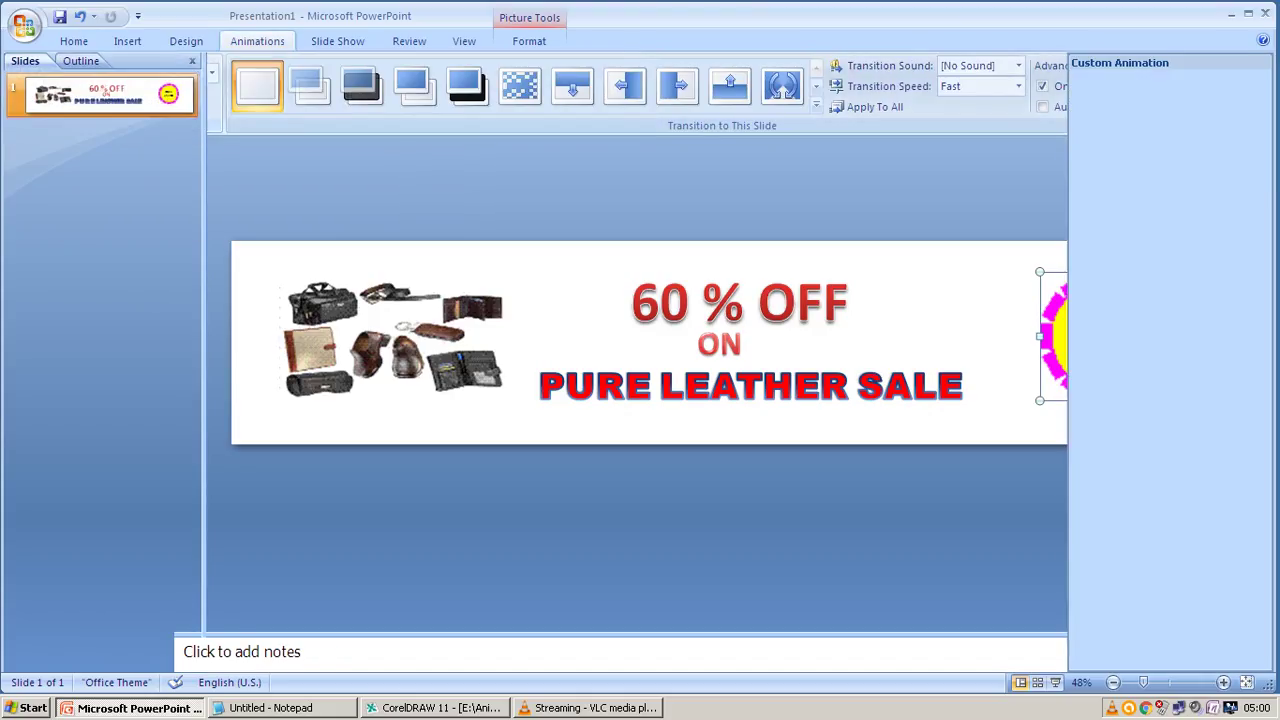
left_click(1120, 87)
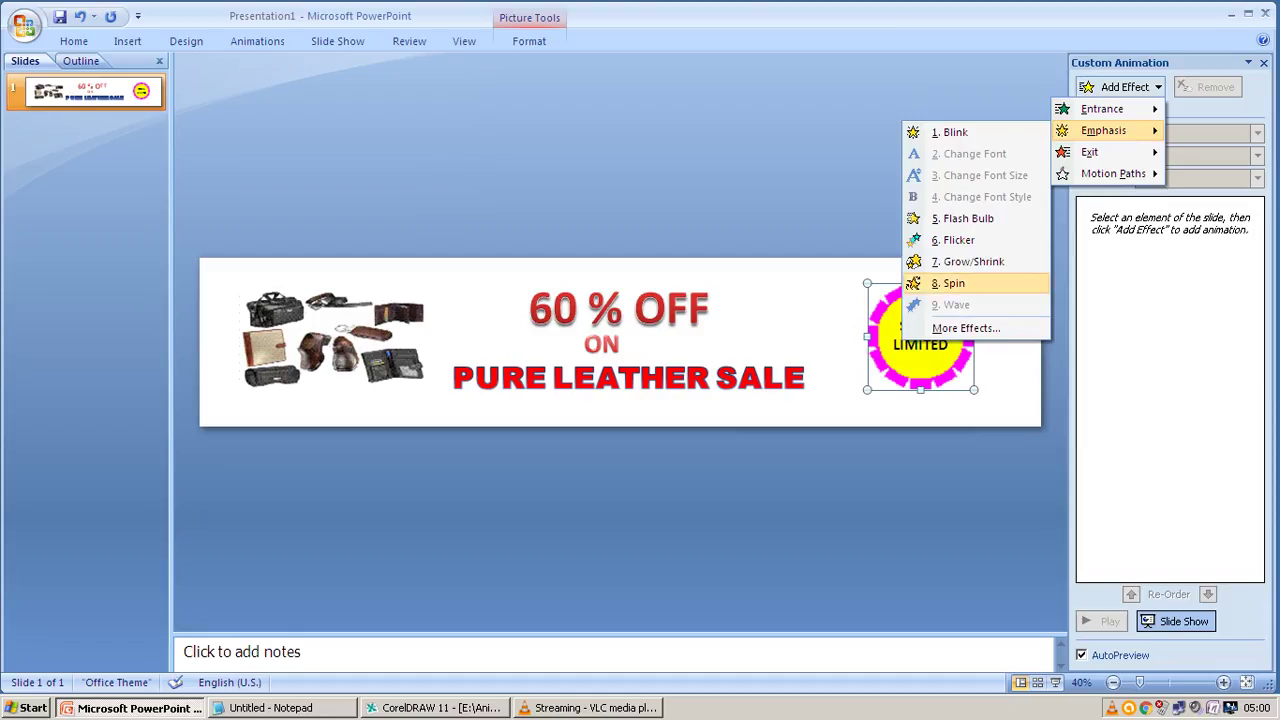
left_click(950, 283)
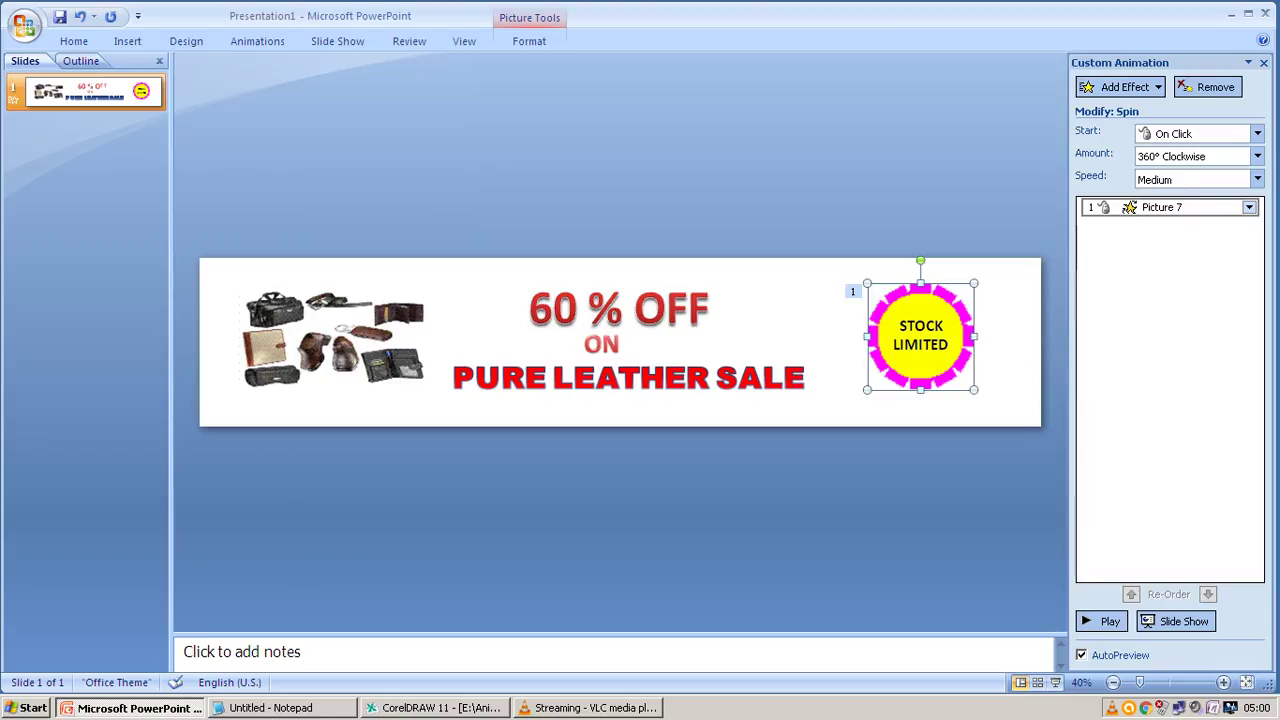
left_click(553, 310)
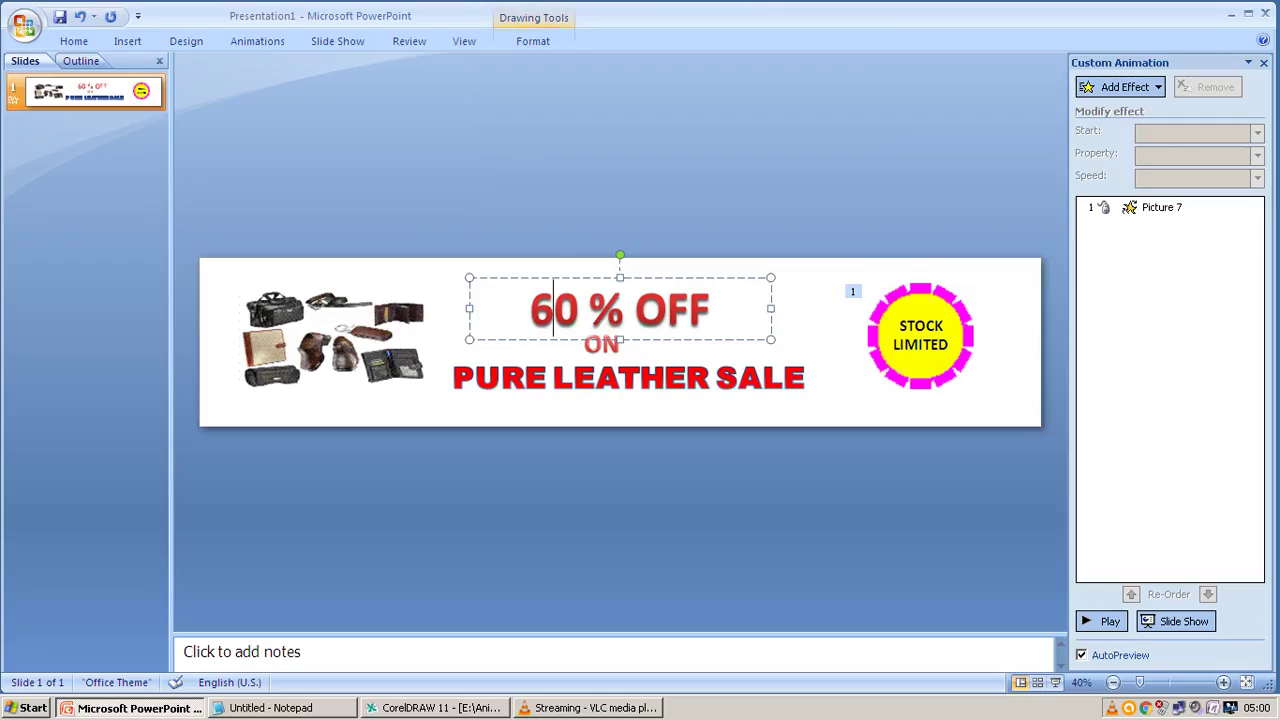
Apply a Blink emphasis to the '60 % OFF' text box, then deselect the banner objects
left_click(1120, 87)
mouse_move(1103, 130)
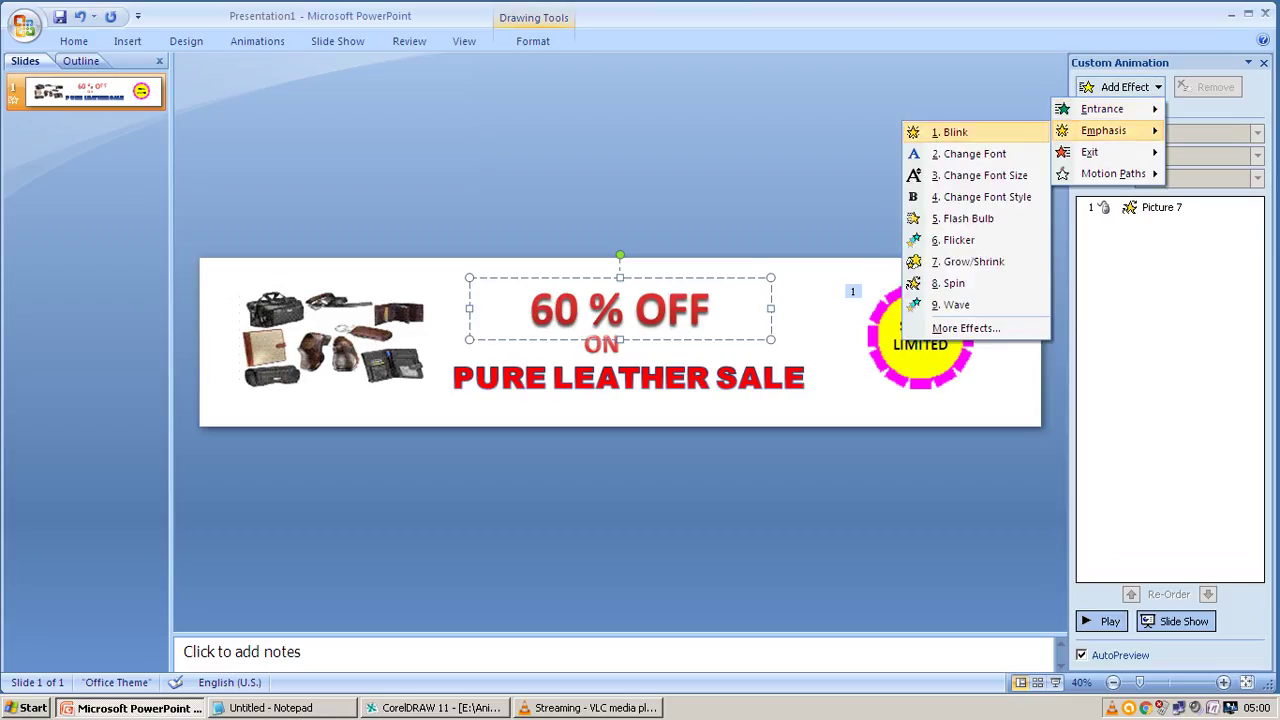
left_click(955, 132)
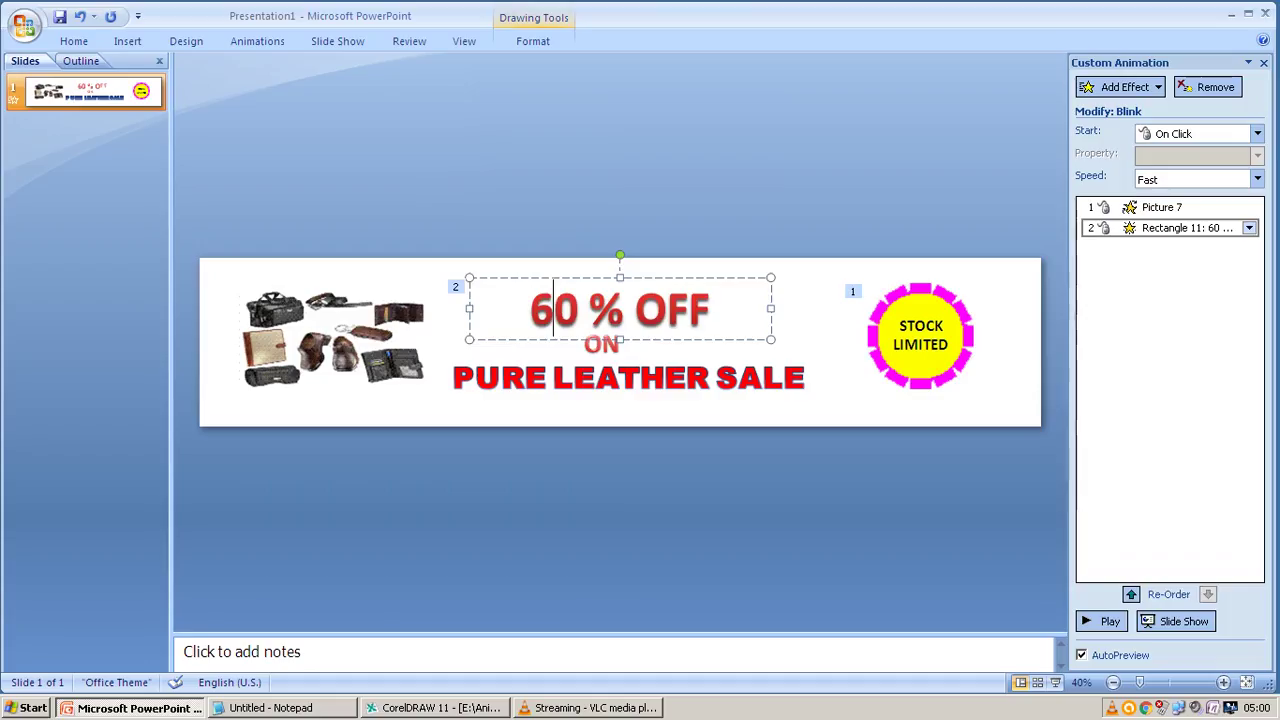
left_click(333, 338)
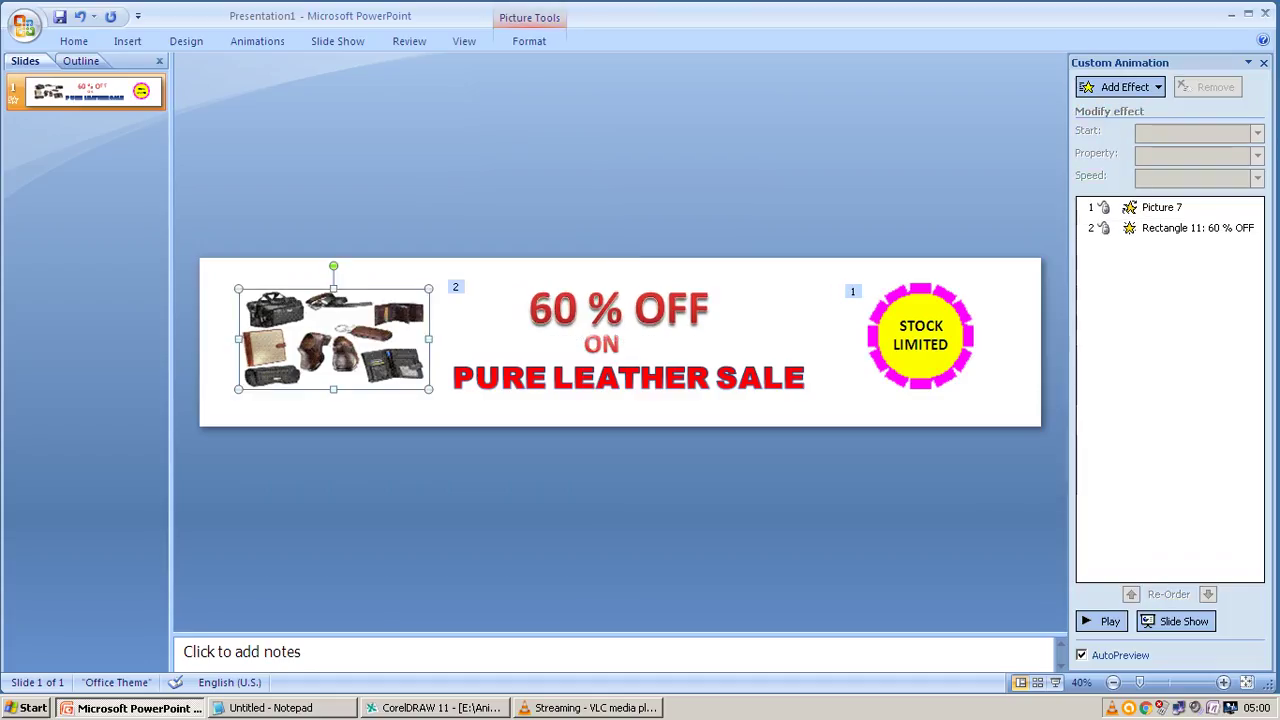
left_click(618, 372)
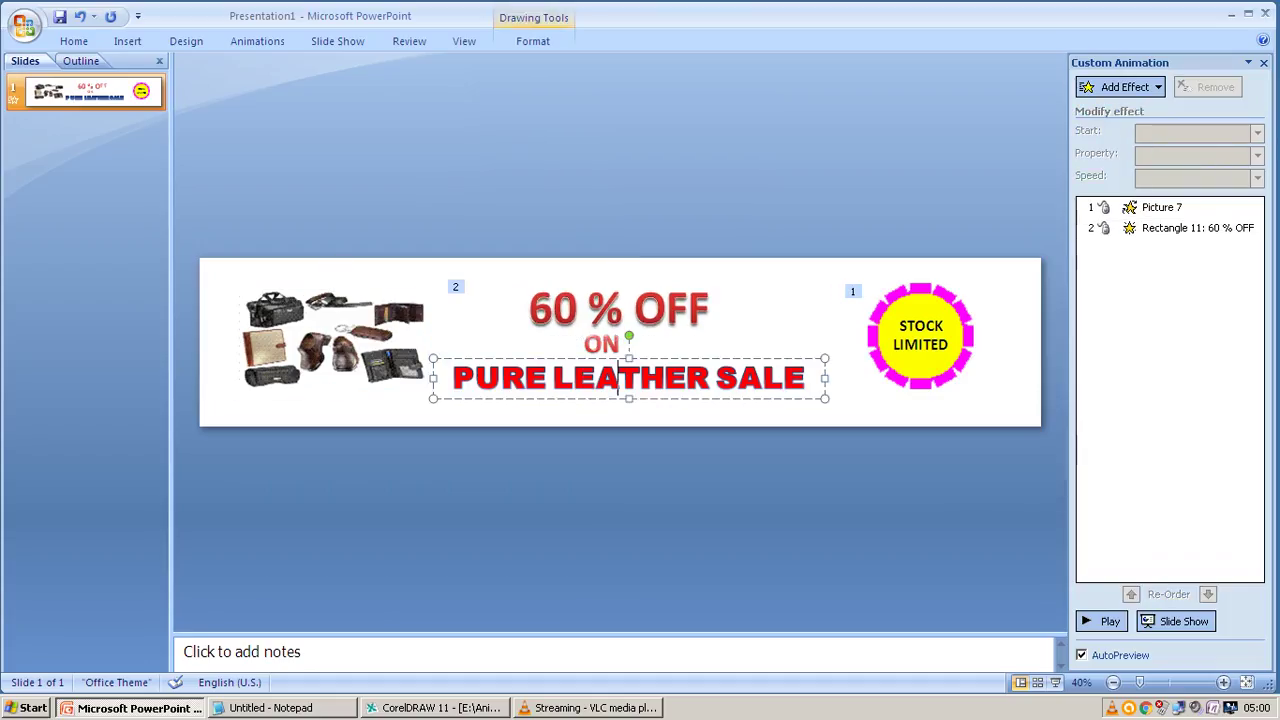
key("Escape")
key("Escape")
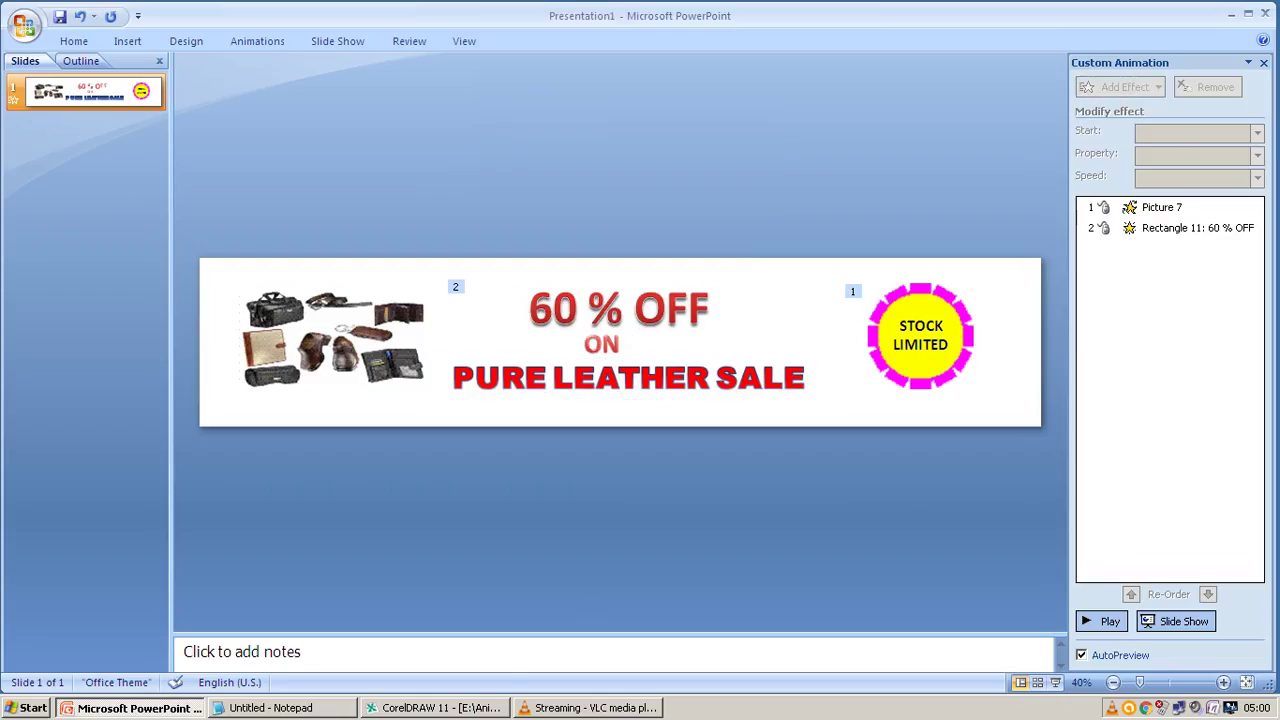
Keep the '60 % OFF' Blink animation speed at Fast
left_click(1180, 228)
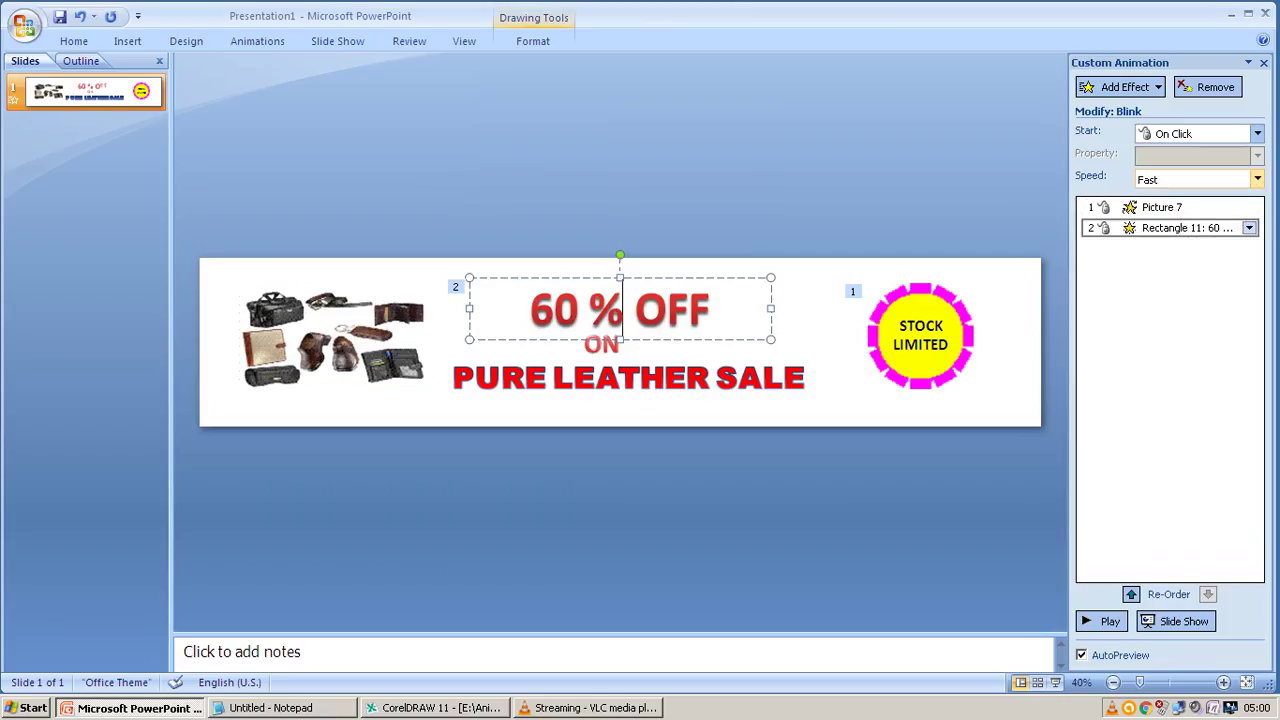
left_click(1257, 179)
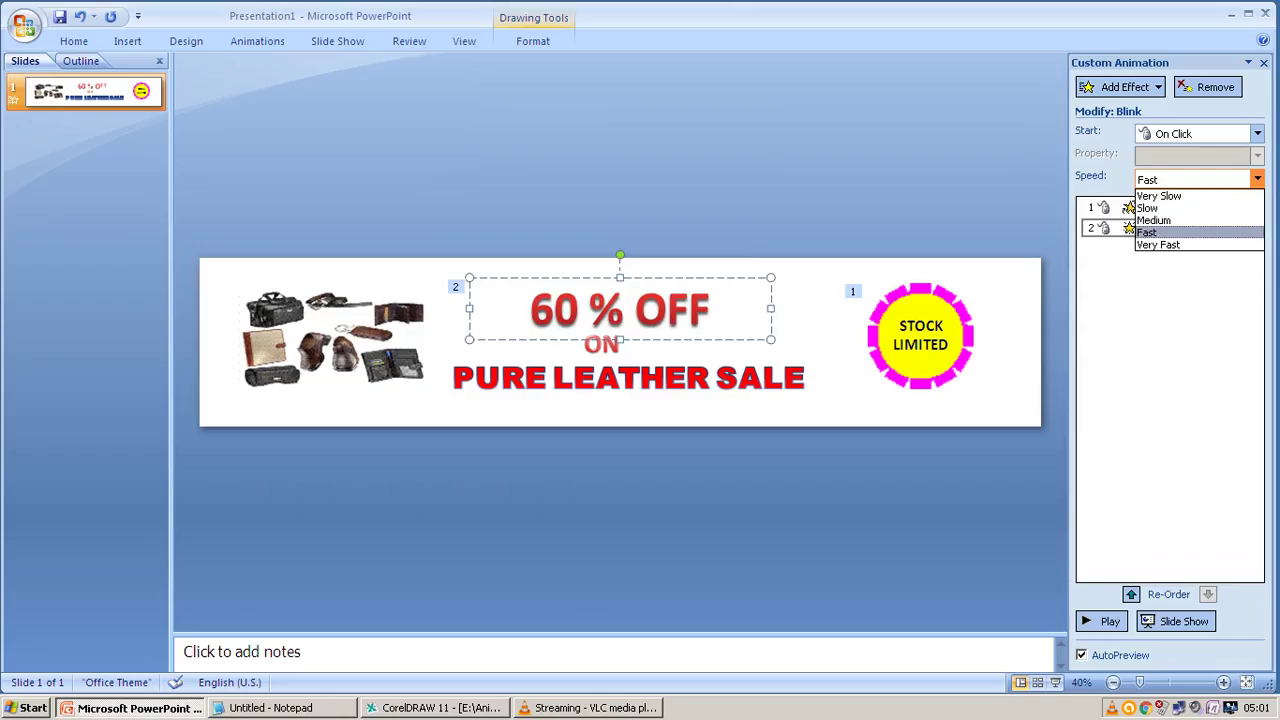
left_click(1147, 232)
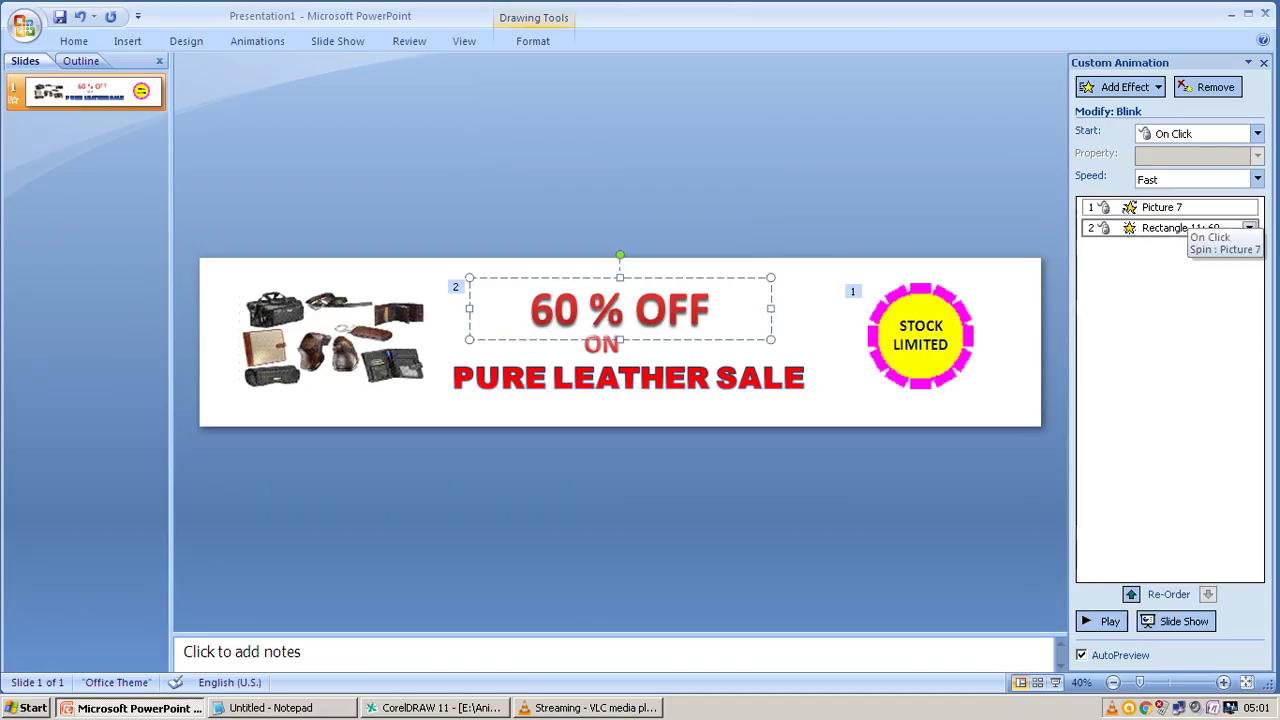
Select the badge's Picture 7 Spin entry and open its options menu
left_click(1190, 209)
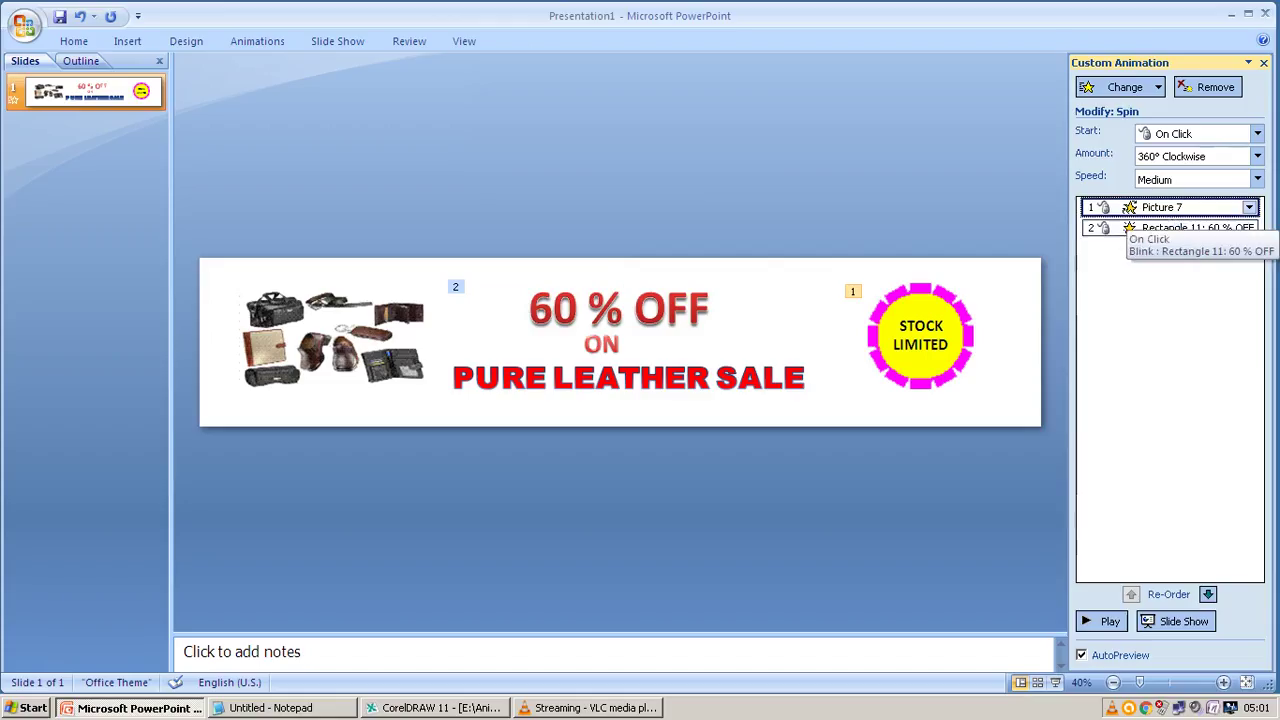
left_click(1150, 228)
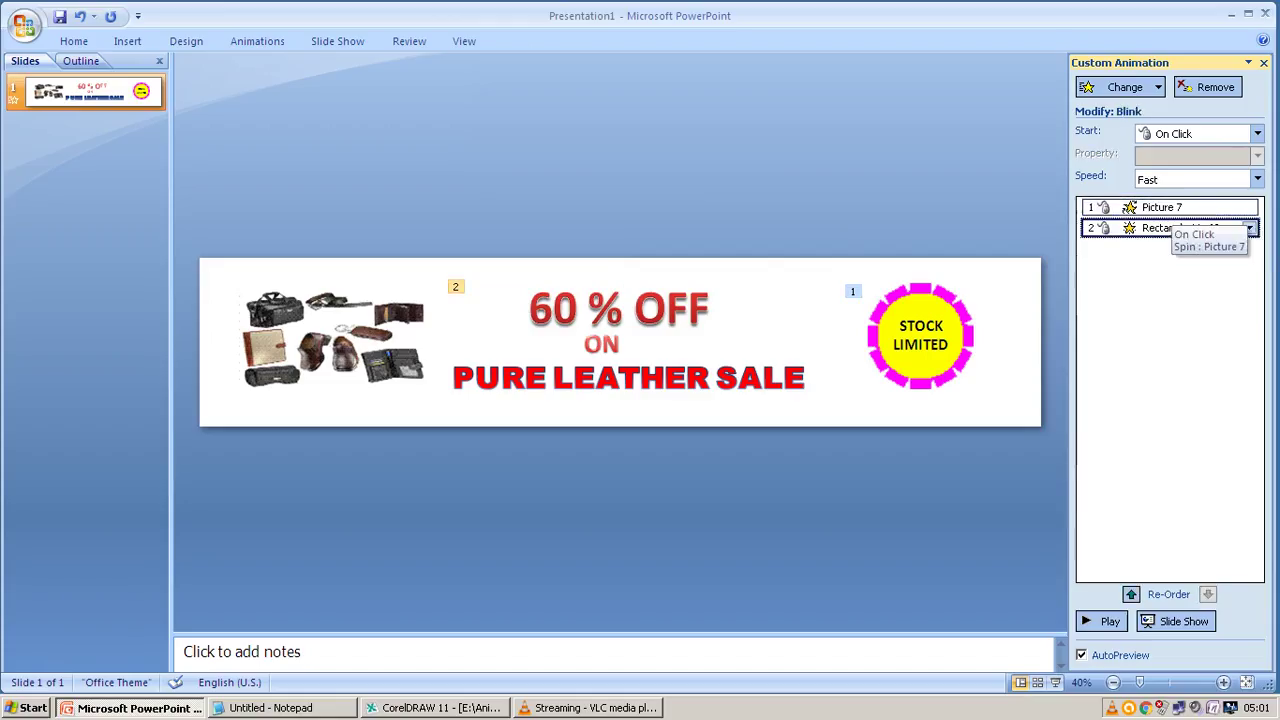
left_click(1165, 208)
left_click(1249, 207)
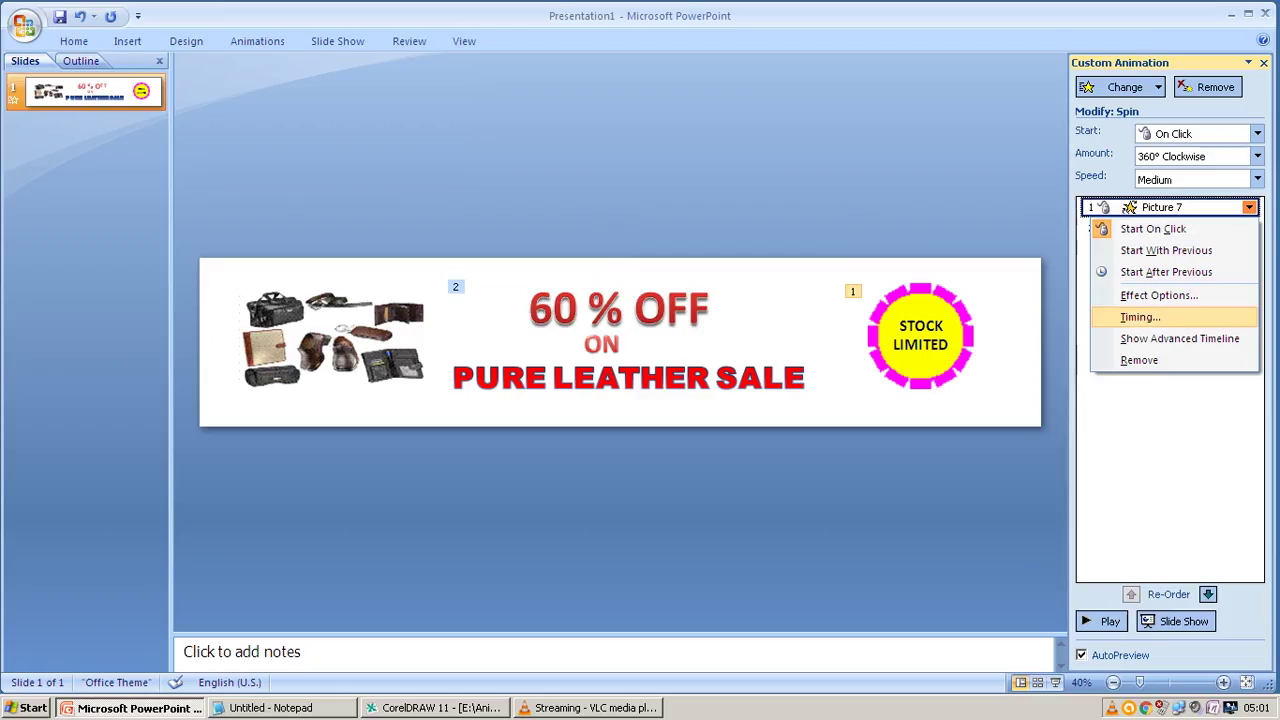
Set the badge Spin timing to 5 seconds (Very Slow) with Rewind when done playing
left_click(1140, 317)
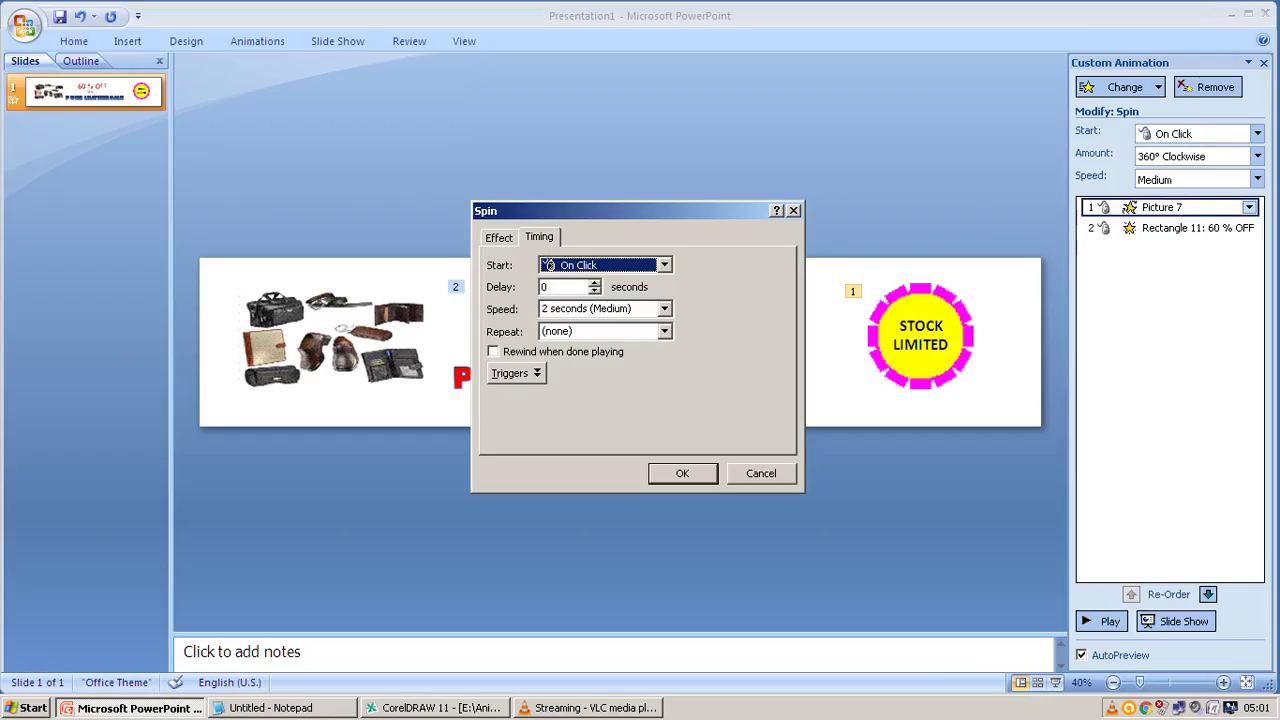
key("Tab")
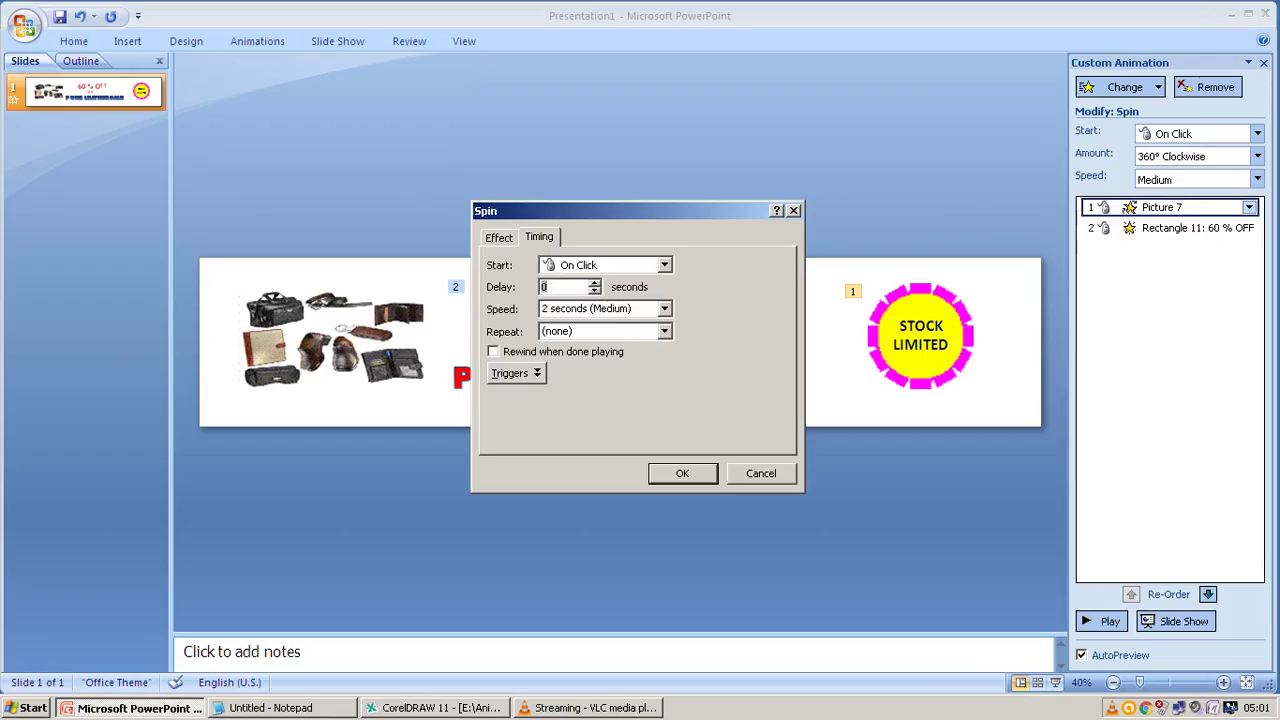
key("Tab")
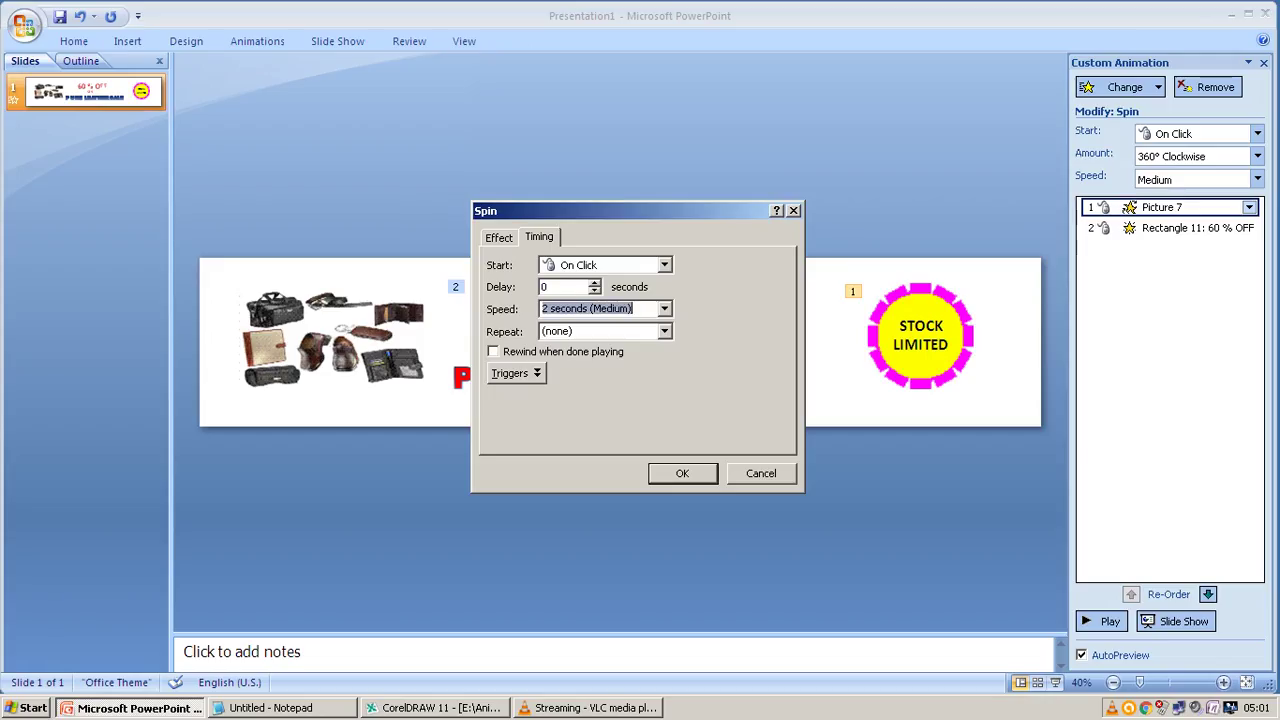
key("alt+Down")
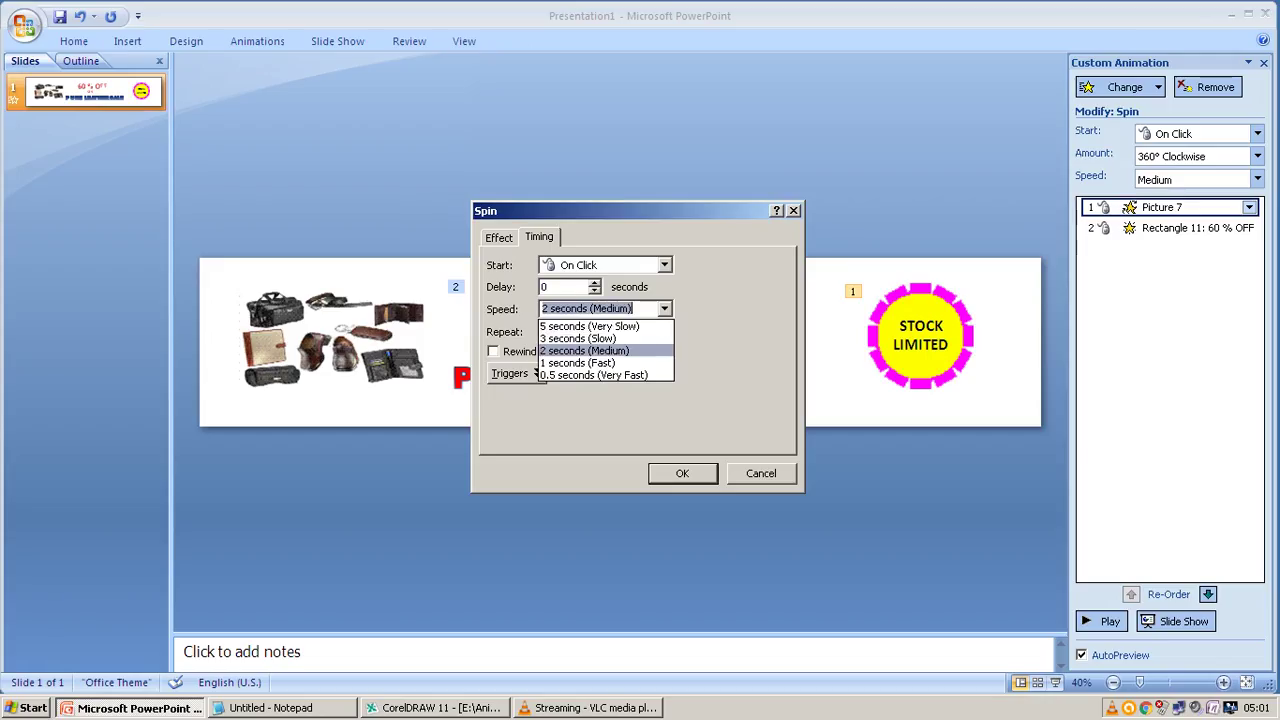
key("Up")
key("Up")
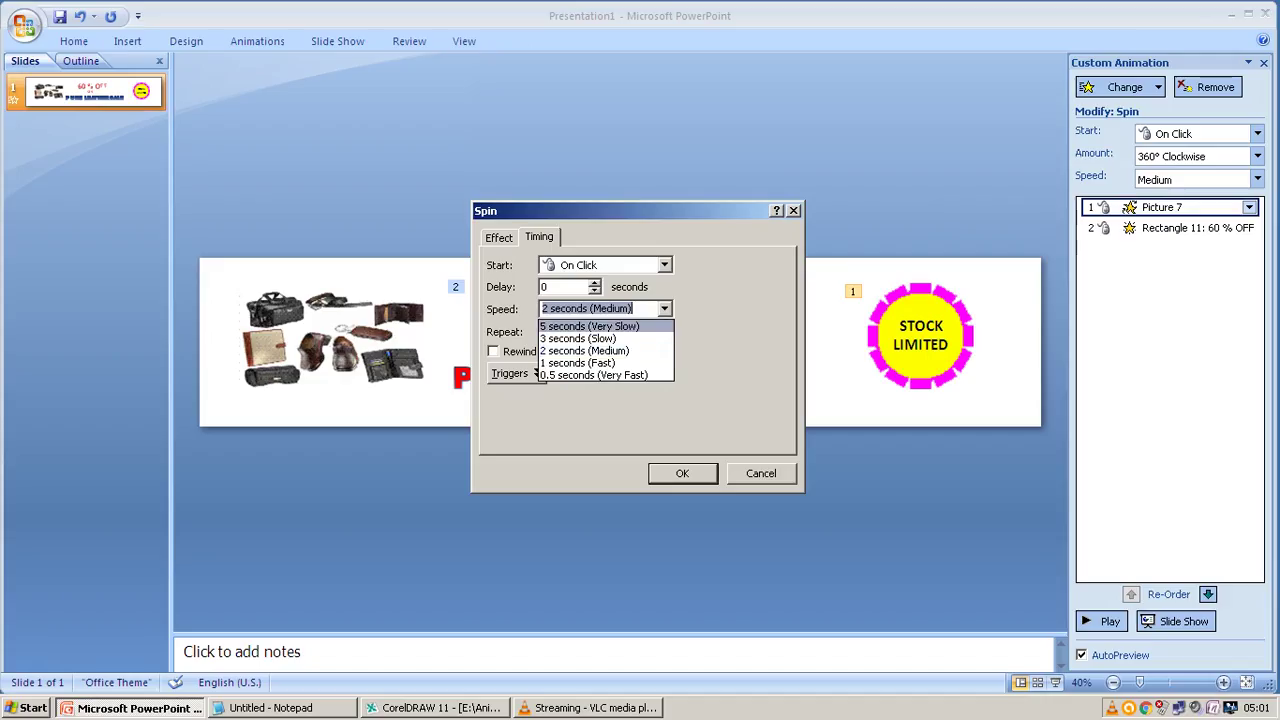
key("Return")
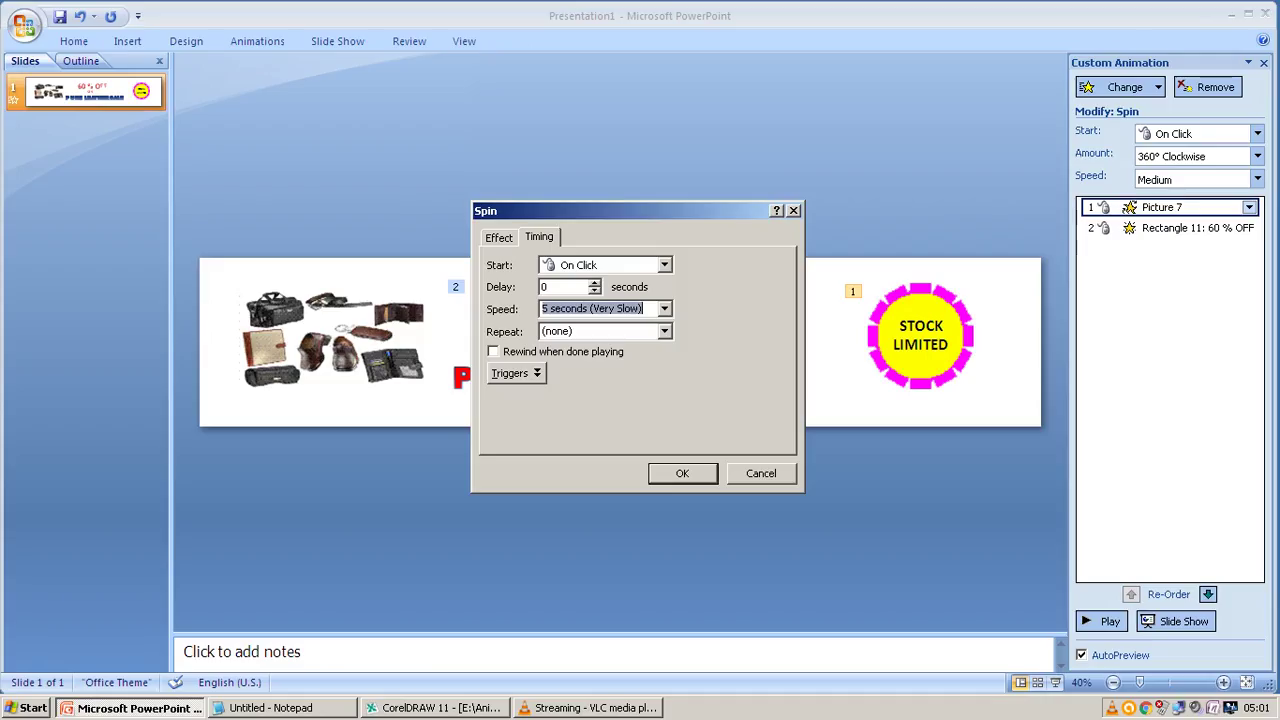
key("alt+w")
key("Return")
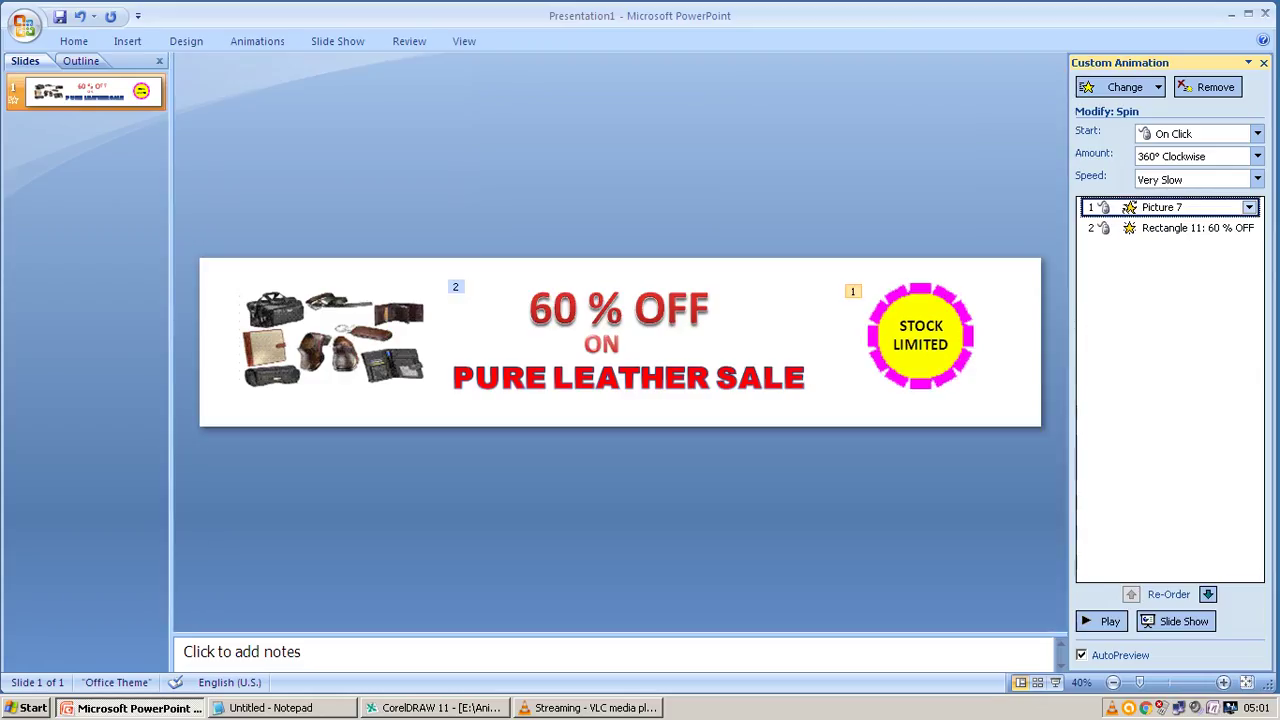
Set the Rectangle 11 Blink timing to 3 seconds (Slow) with Rewind when done playing
left_click(665, 310)
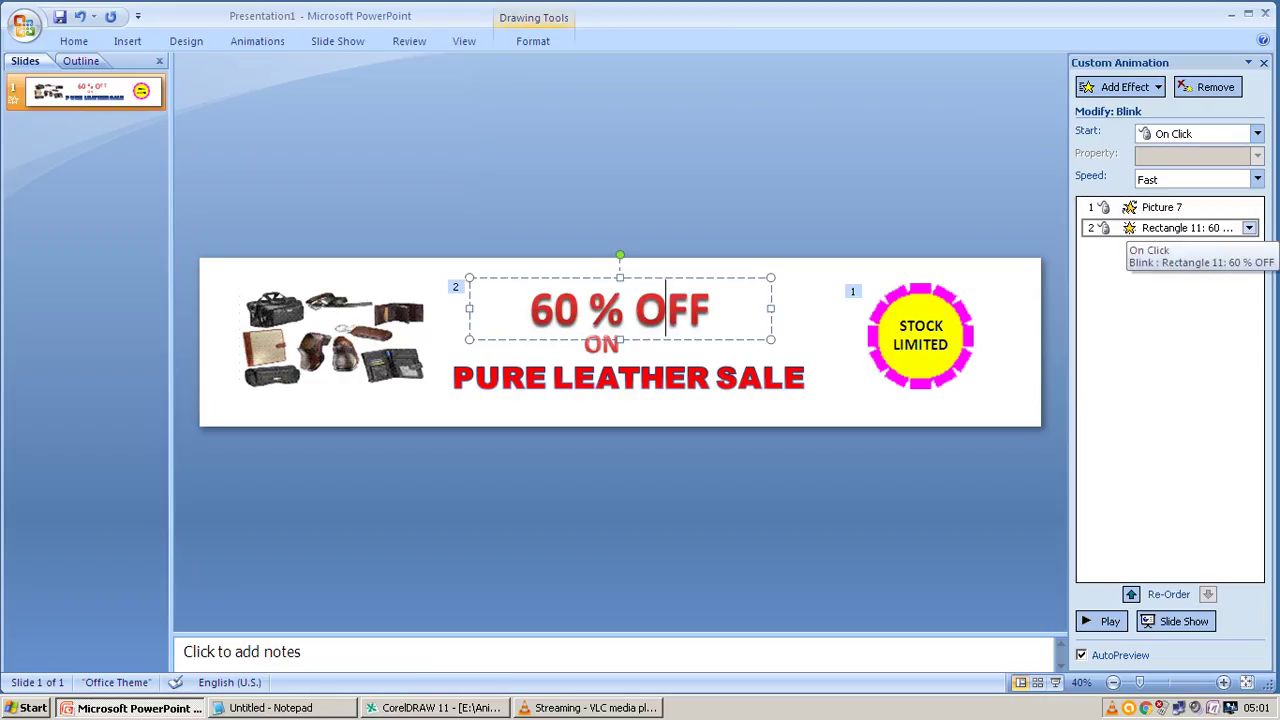
left_click(1200, 208)
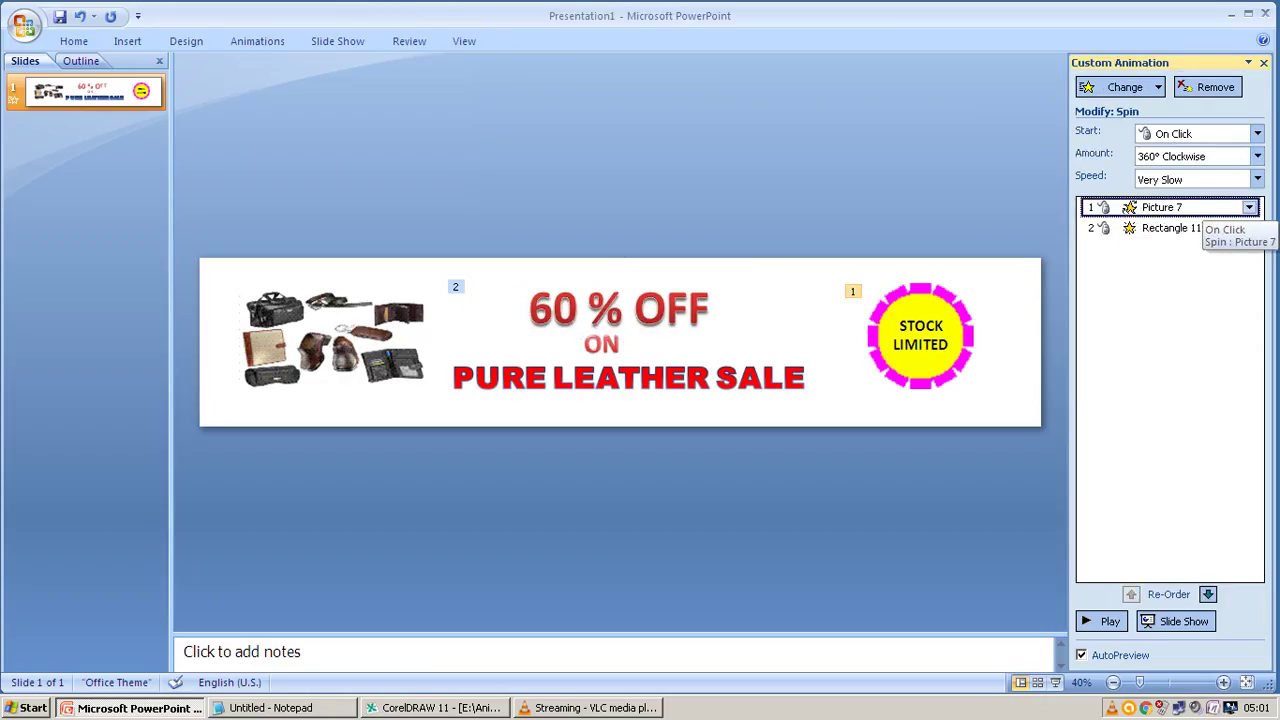
key("Down")
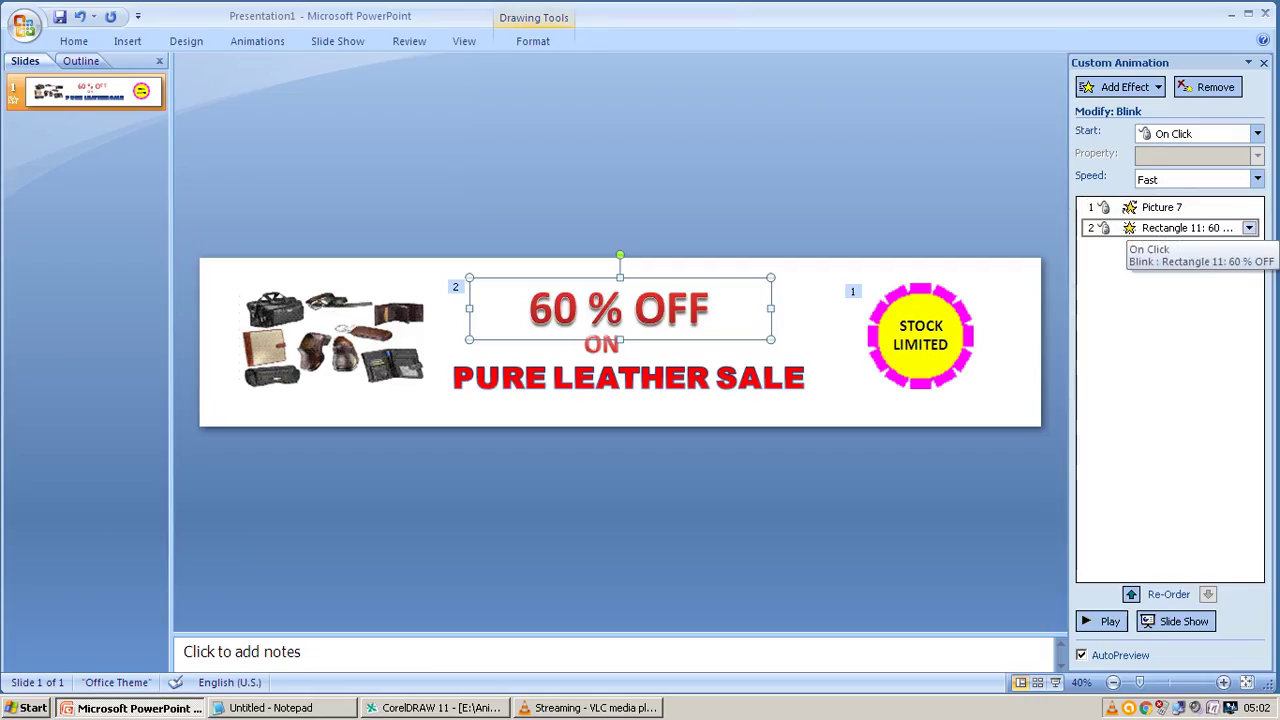
left_click(1249, 228)
left_click(1150, 337)
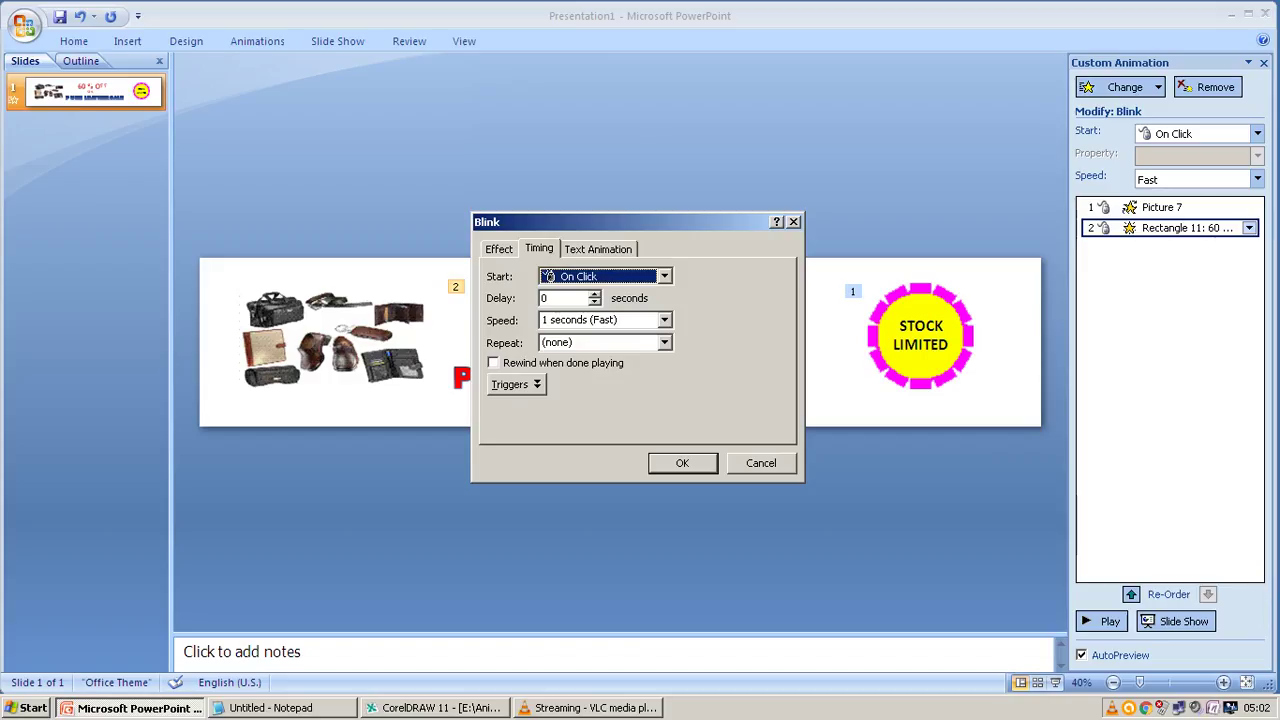
left_click(664, 320)
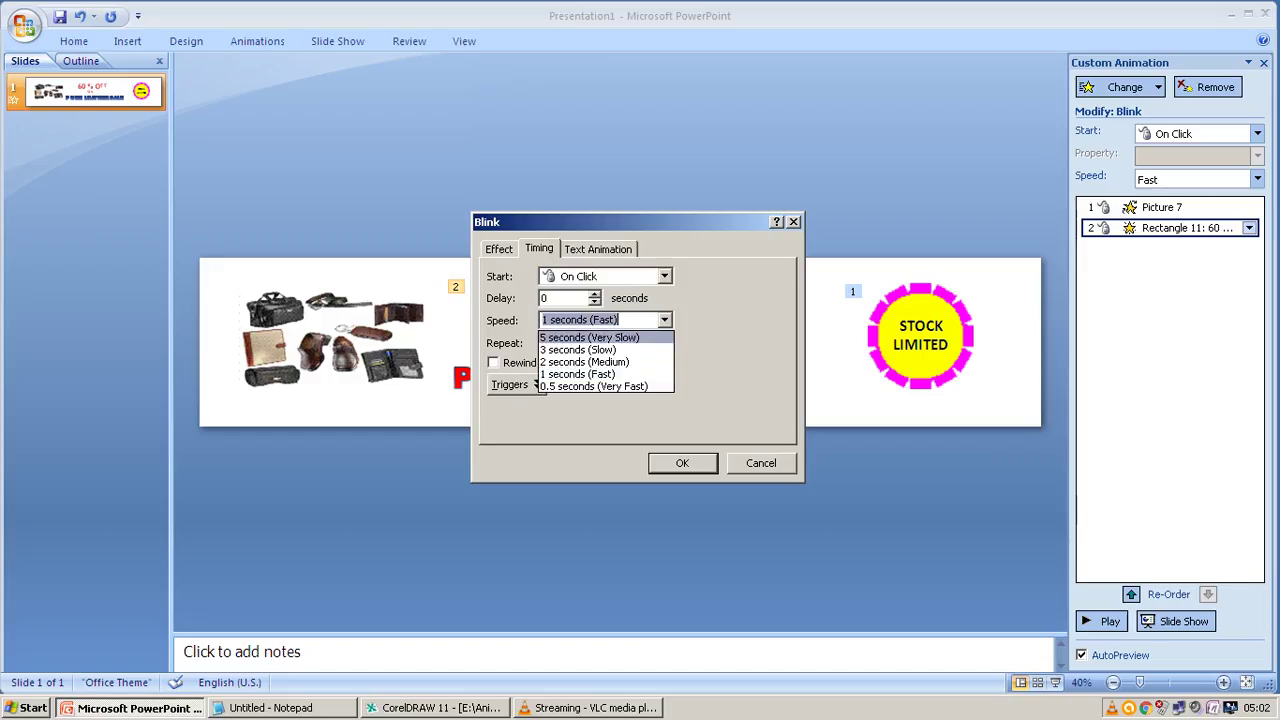
left_click(580, 349)
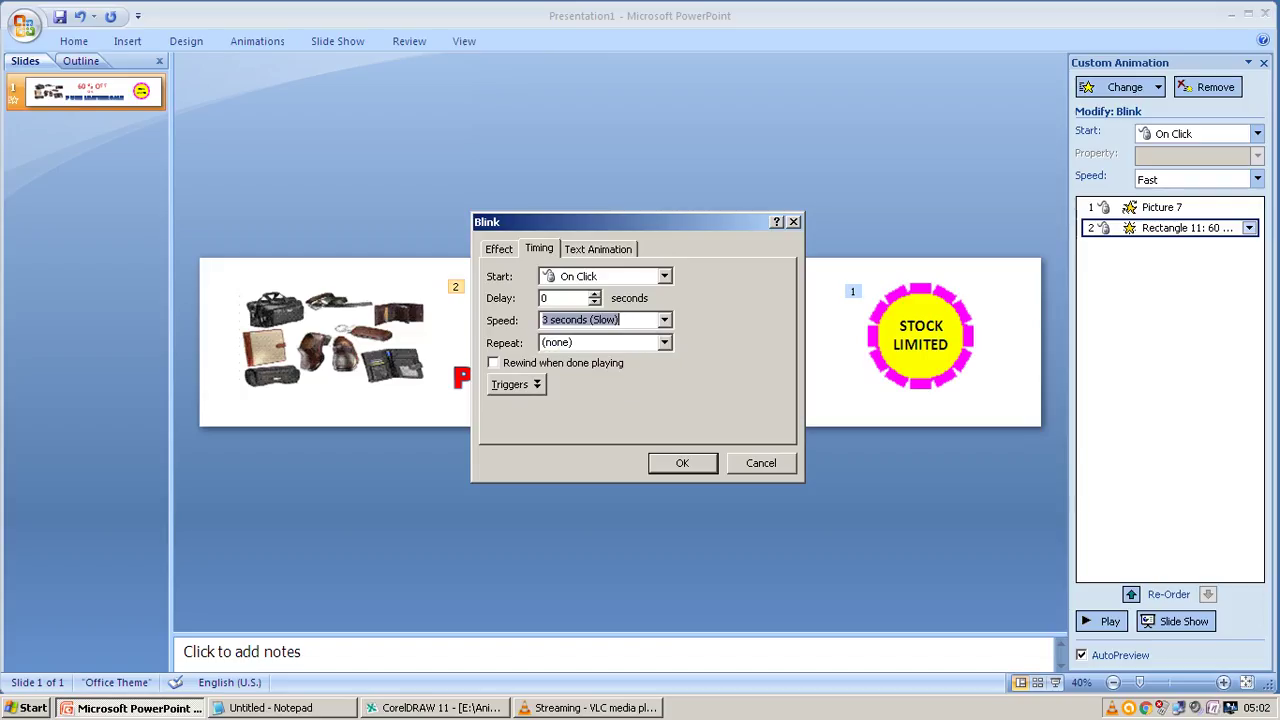
left_click(493, 363)
left_click(682, 463)
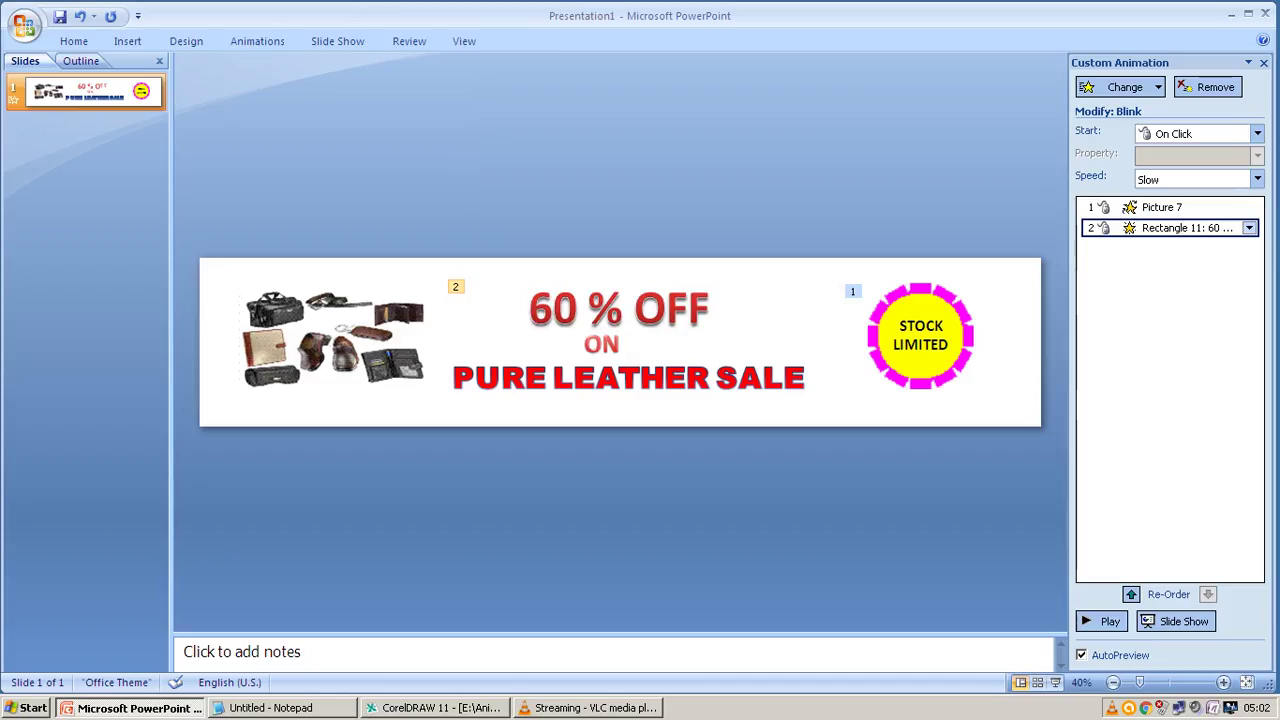
Switch slide advance from On Mouse Click to Automatically After 00:00
left_click(687, 308)
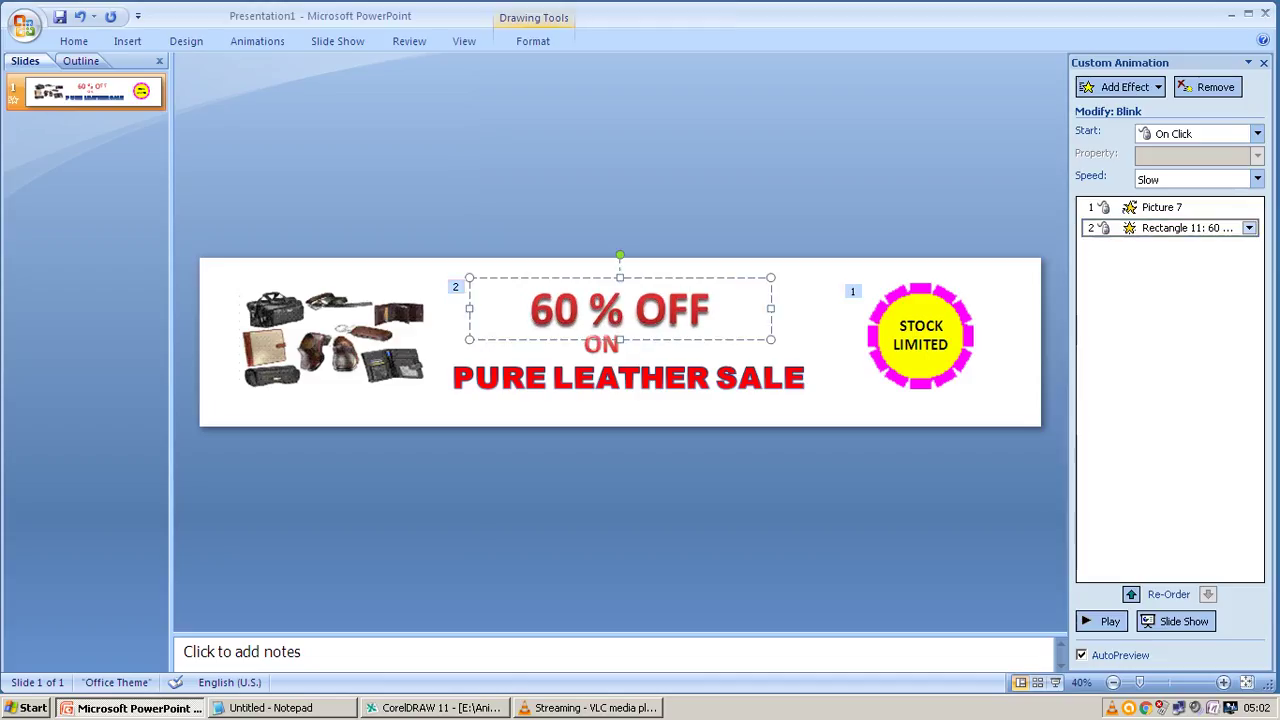
key("Escape")
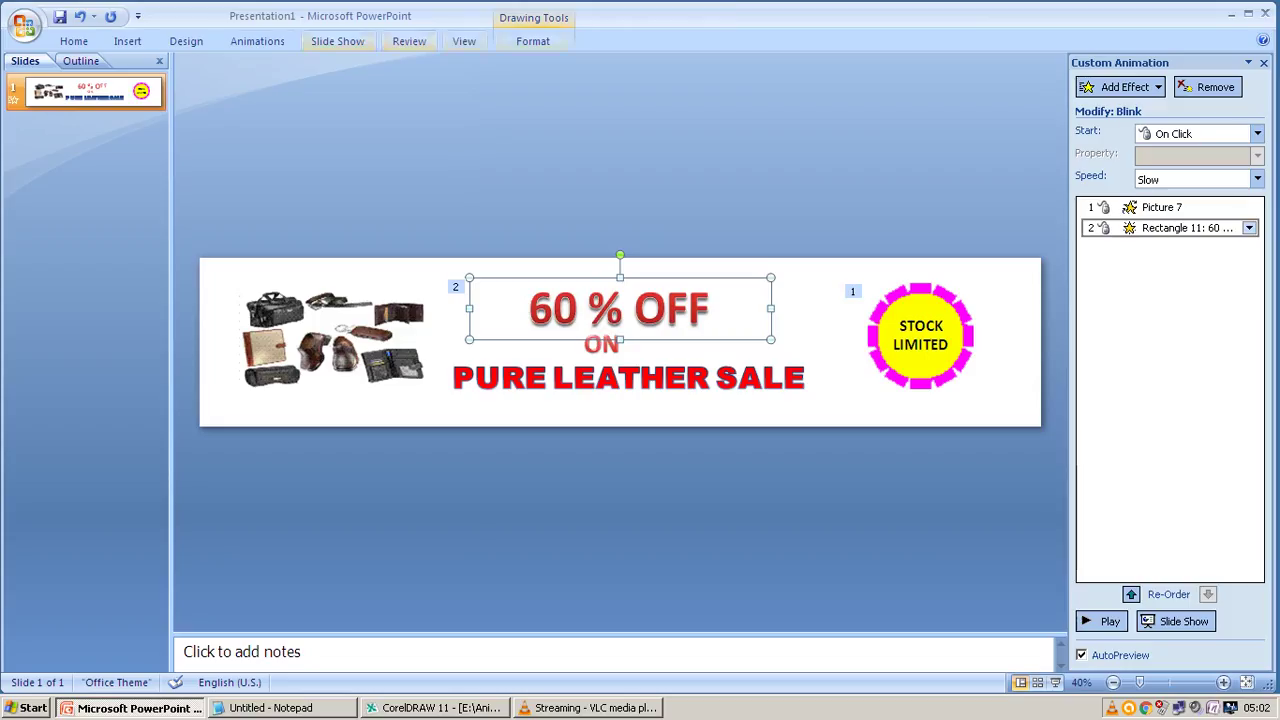
left_click(257, 41)
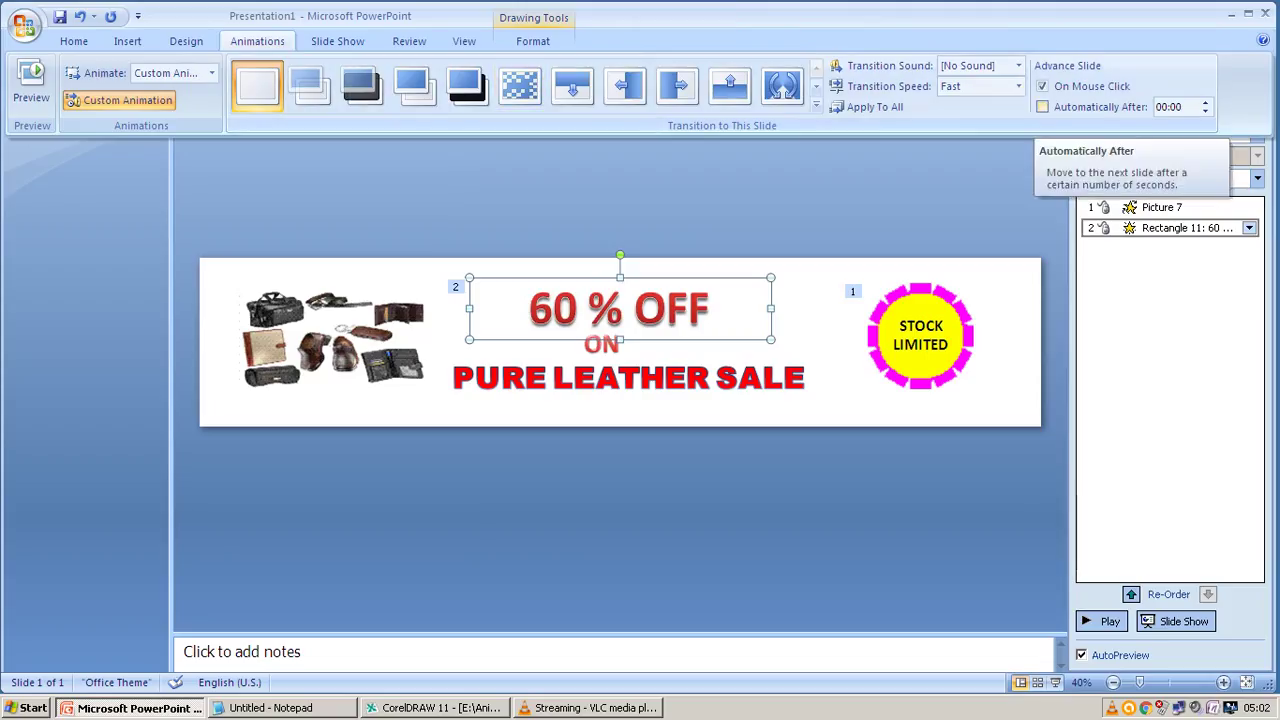
key("Escape")
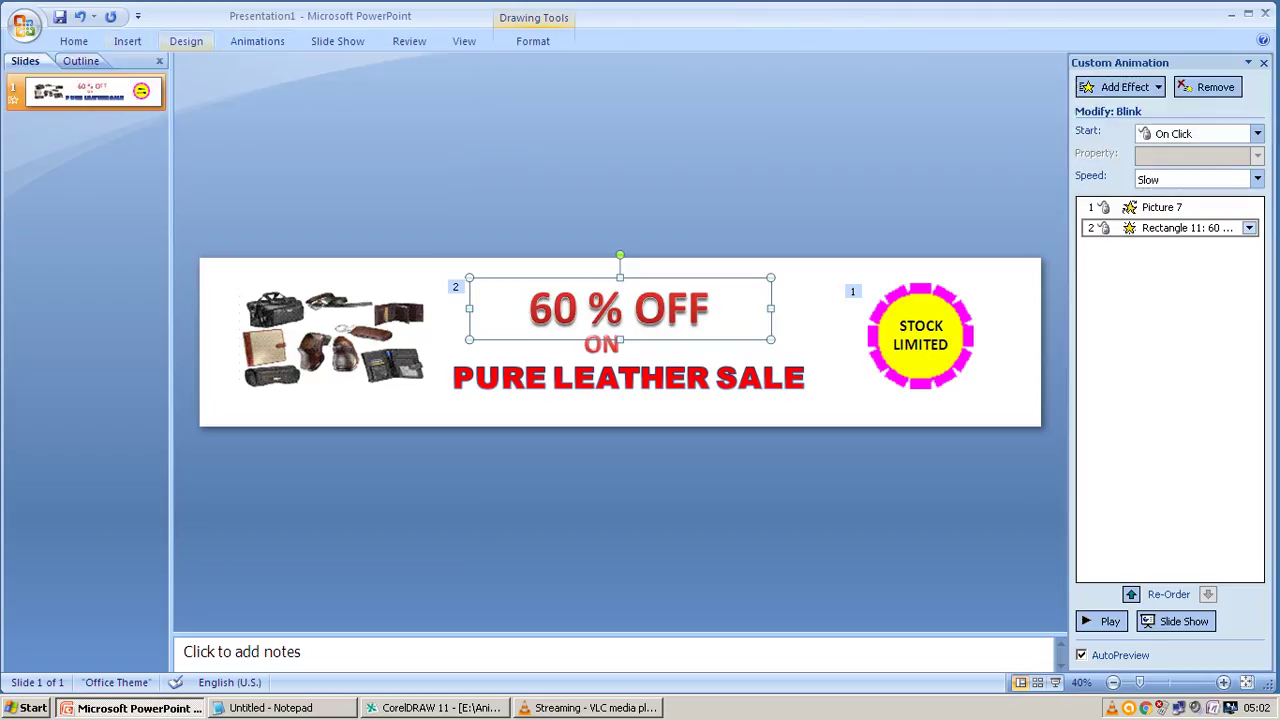
left_click(257, 41)
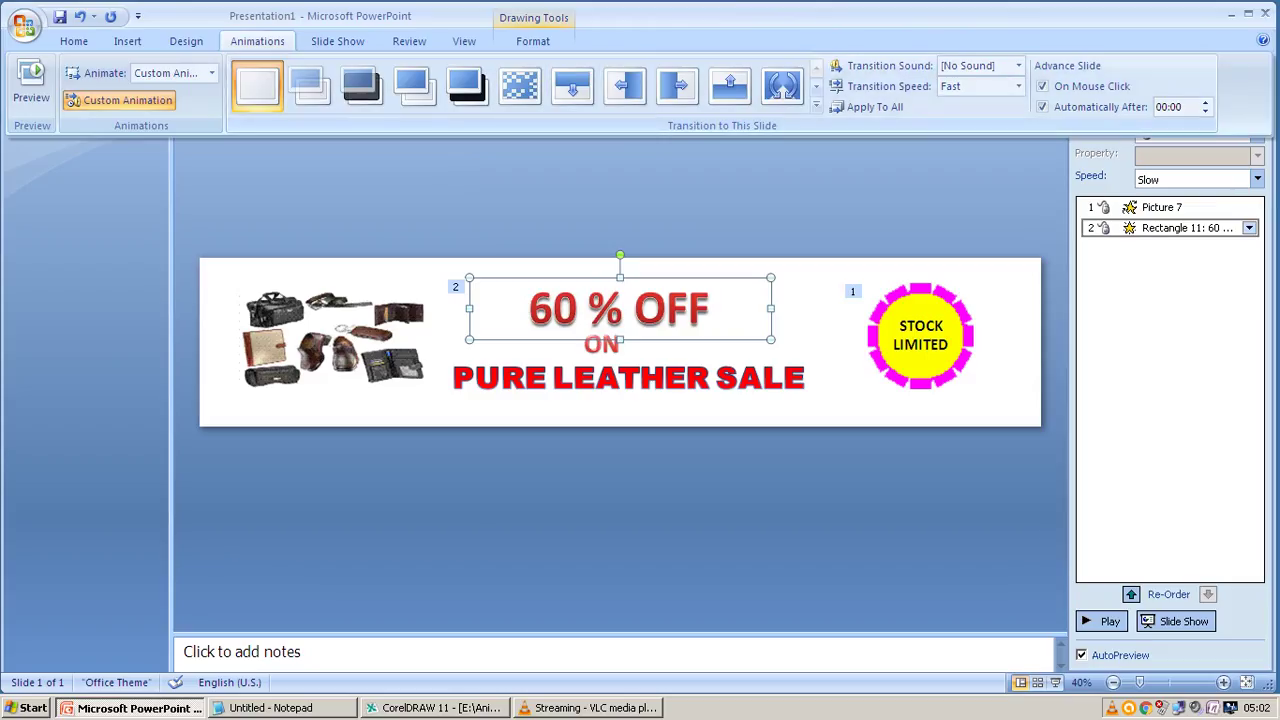
key("Escape")
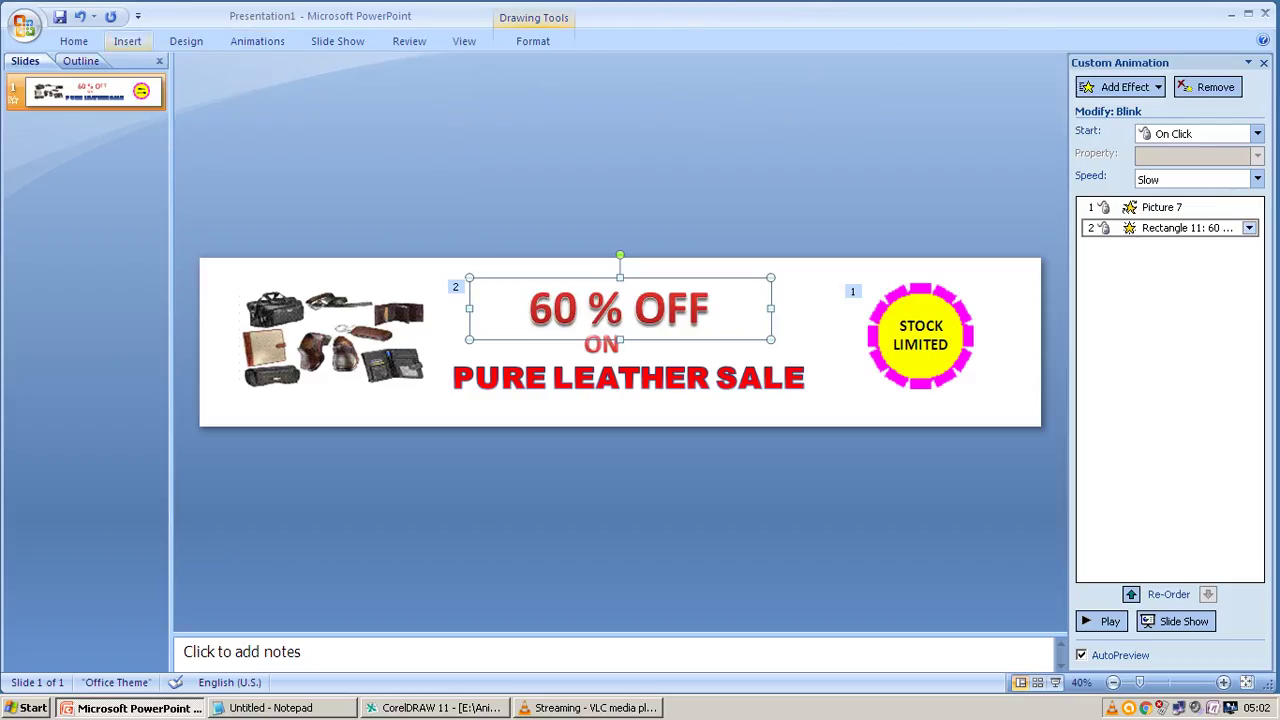
left_click(257, 41)
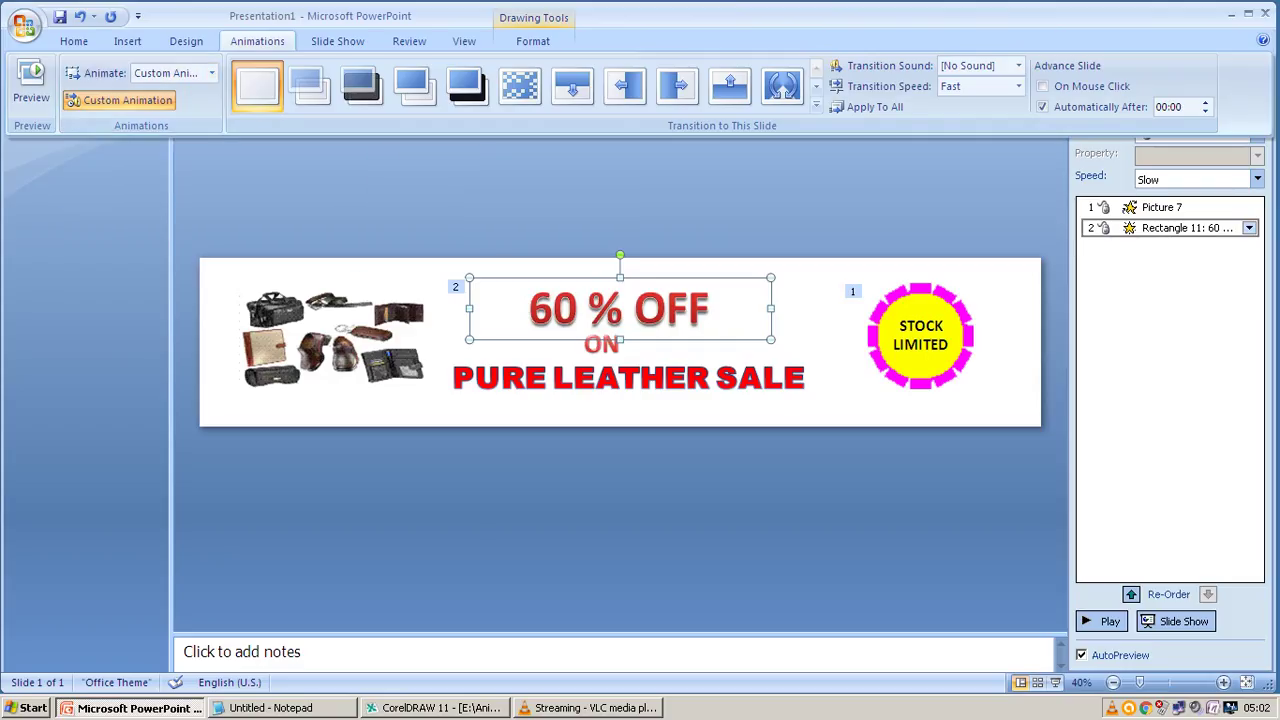
key("Escape")
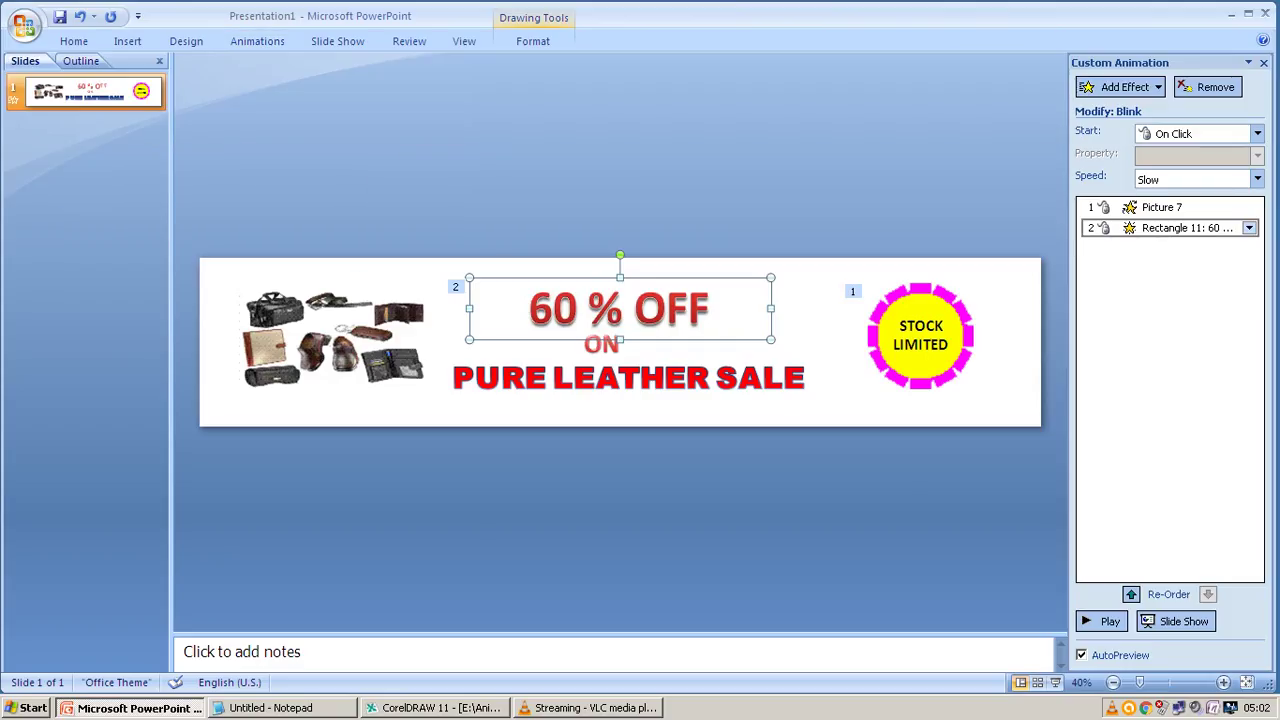
left_click(1249, 228)
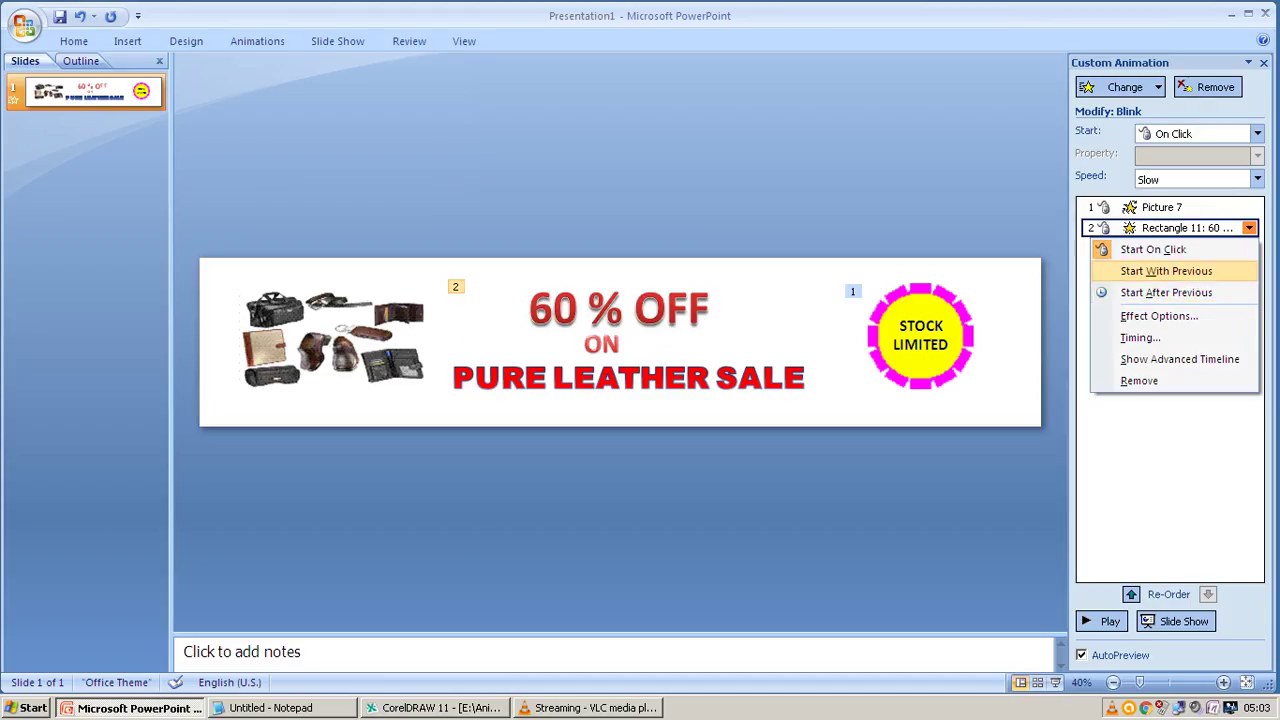
Set the '60 % OFF' Blink to start With Previous, alongside the badge spin
left_click(1166, 271)
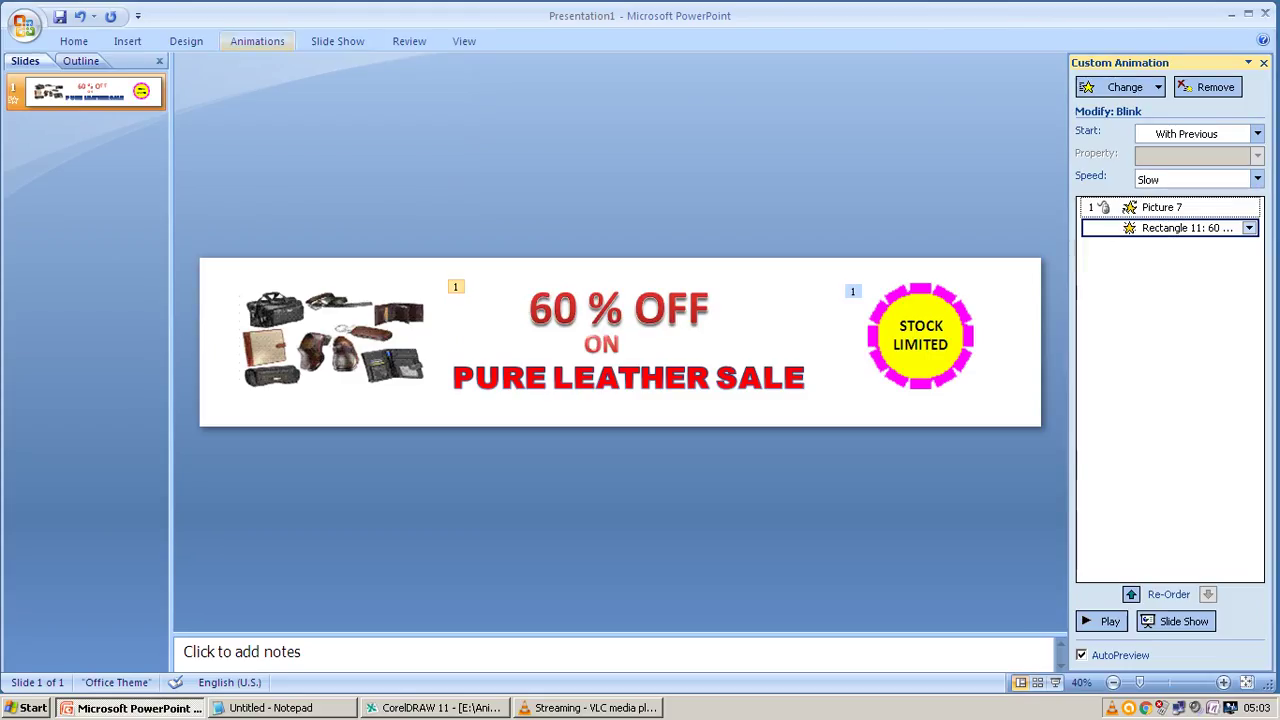
left_click(257, 41)
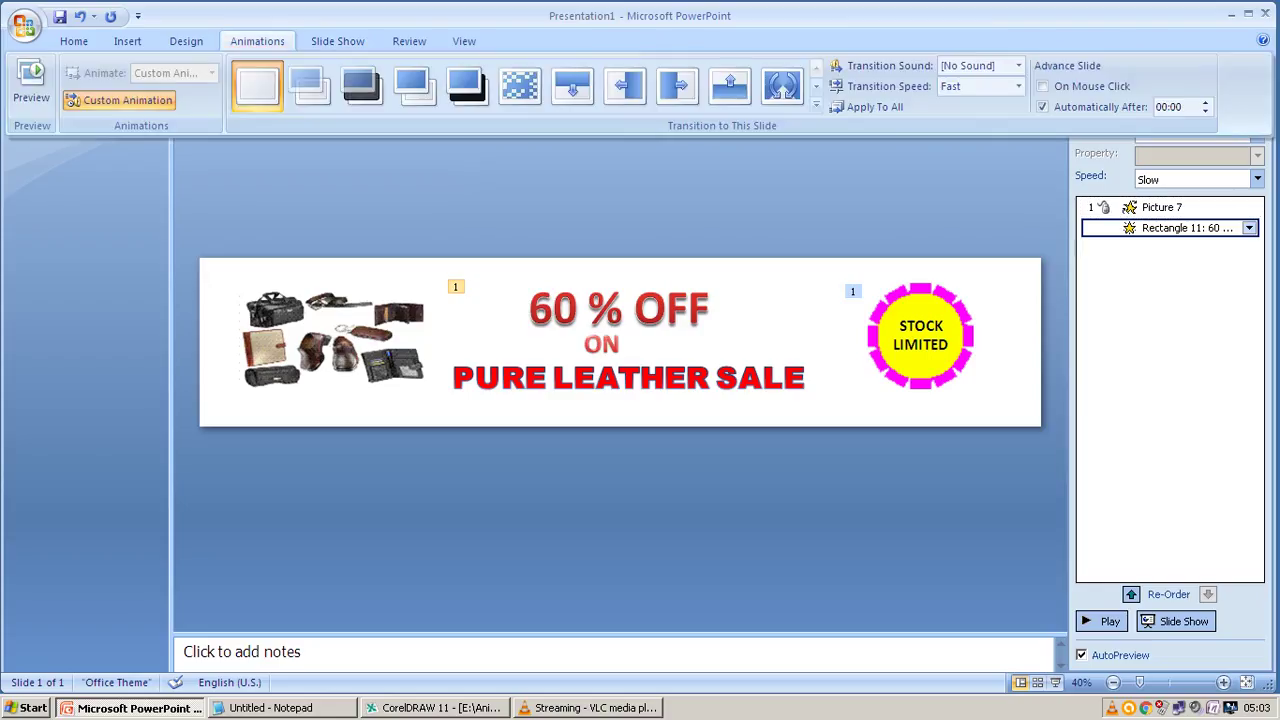
left_click(337, 41)
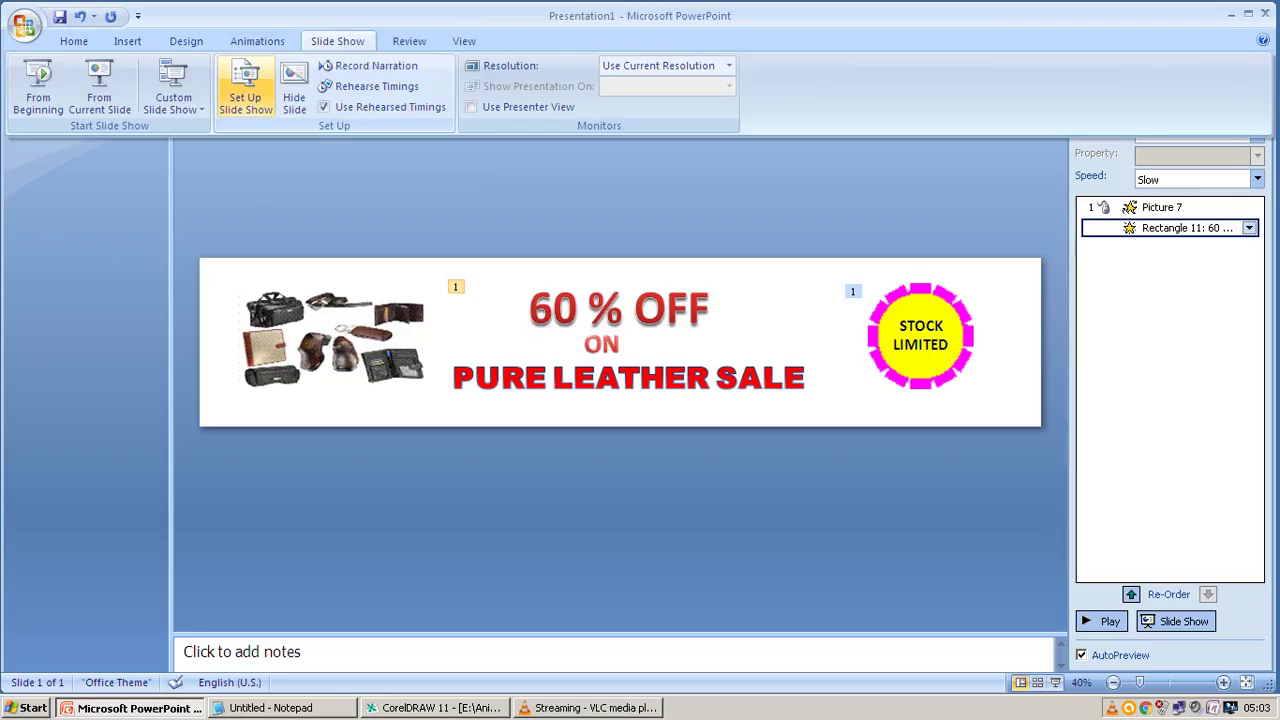
Accept the looping Set Up Show settings and play the slideshow From Beginning
left_click(245, 90)
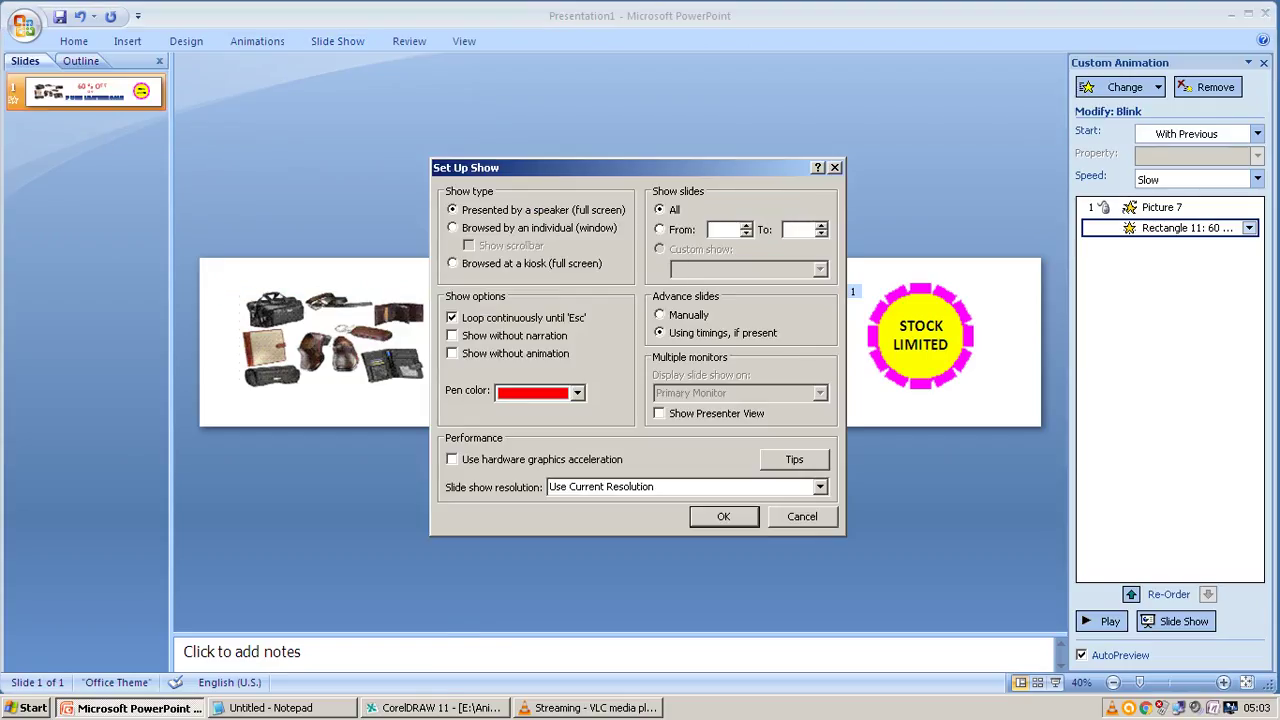
key("Return")
left_click(337, 41)
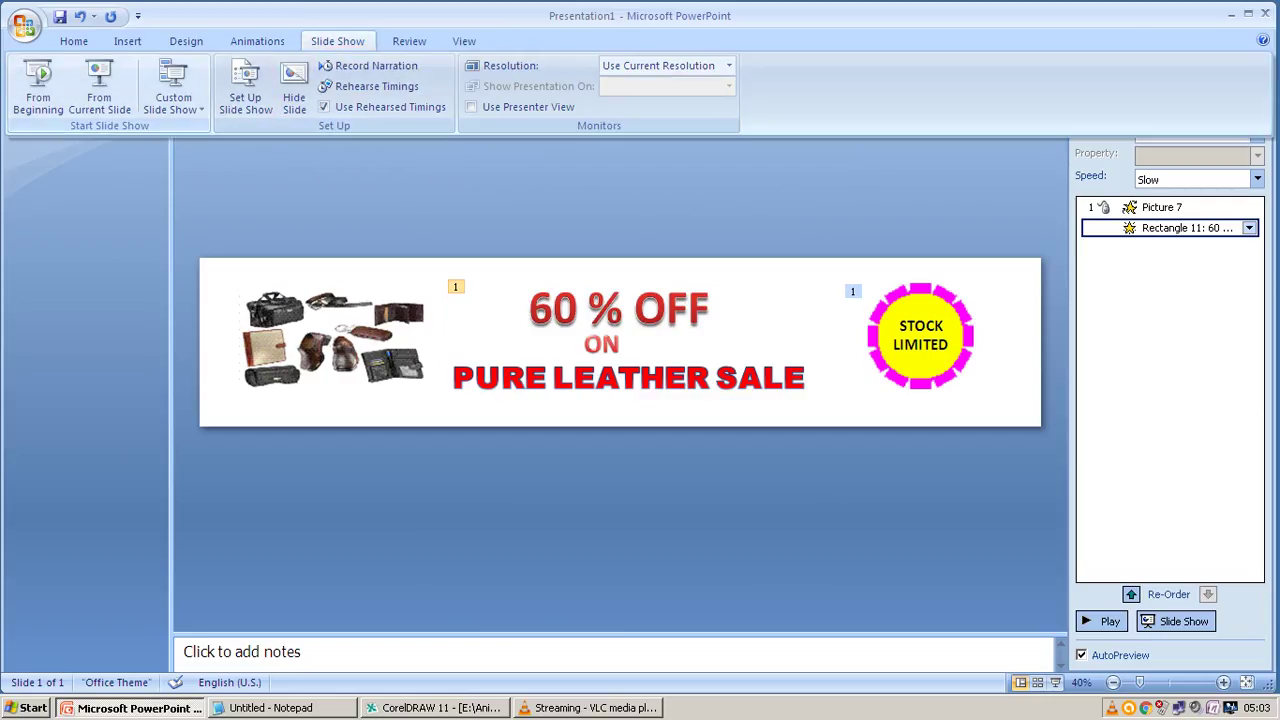
left_click(38, 88)
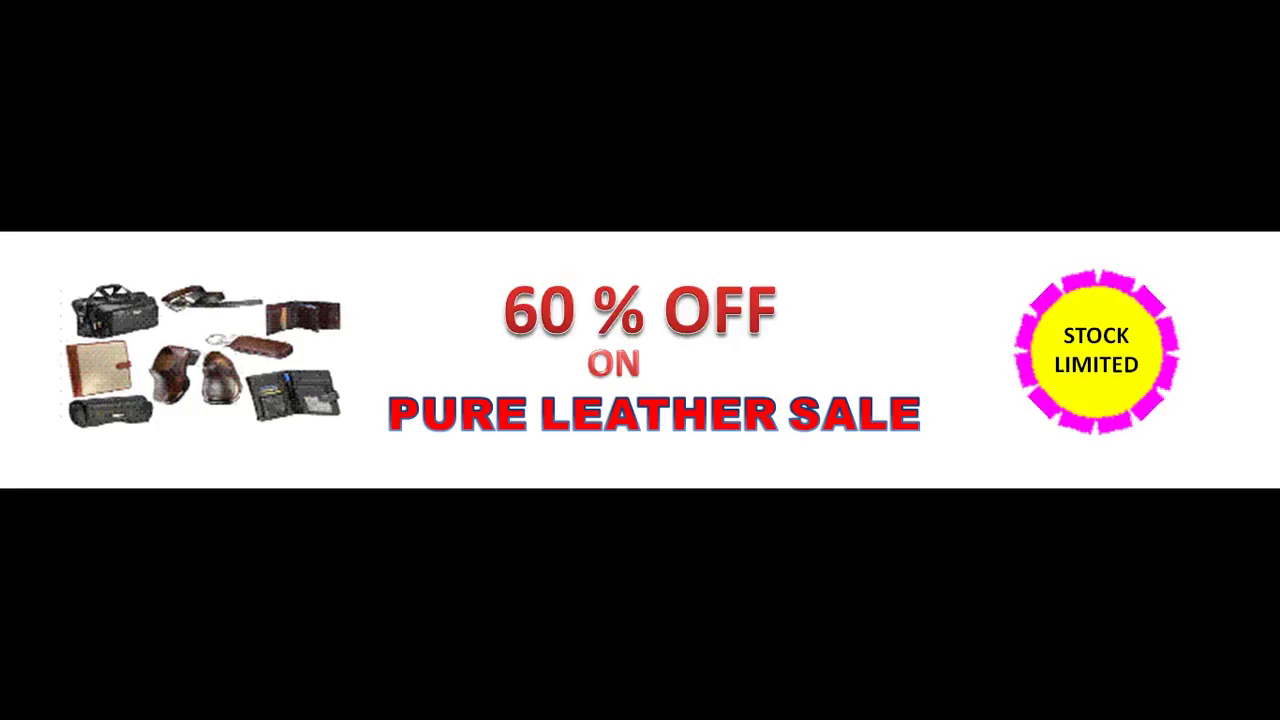
Exit the slide show and delete the 'ON' line from the banner
key("Escape")
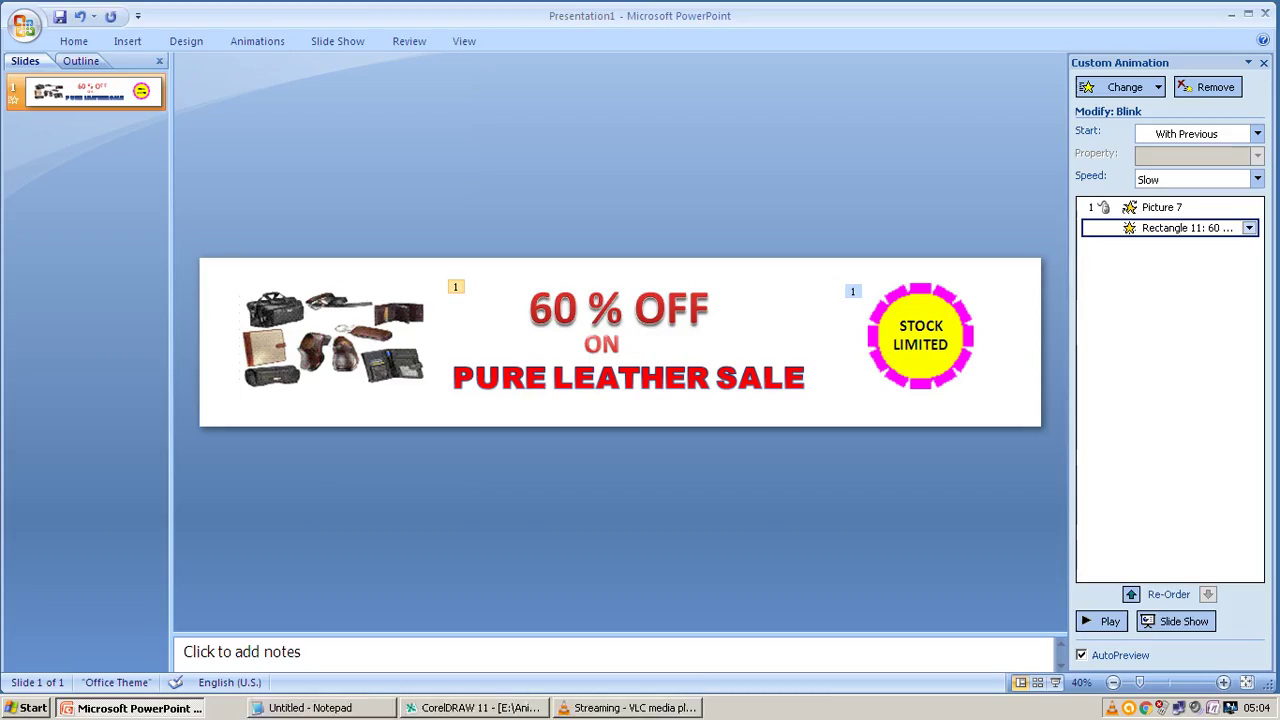
left_click(603, 344)
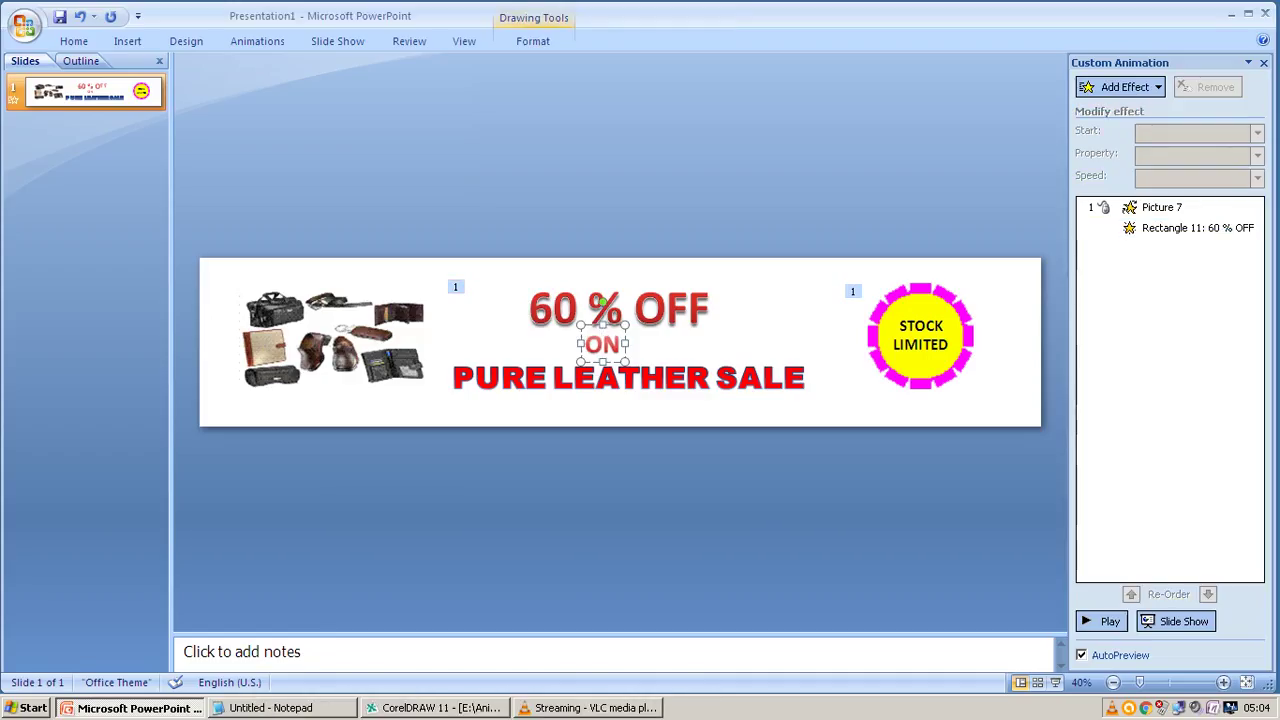
key("Delete")
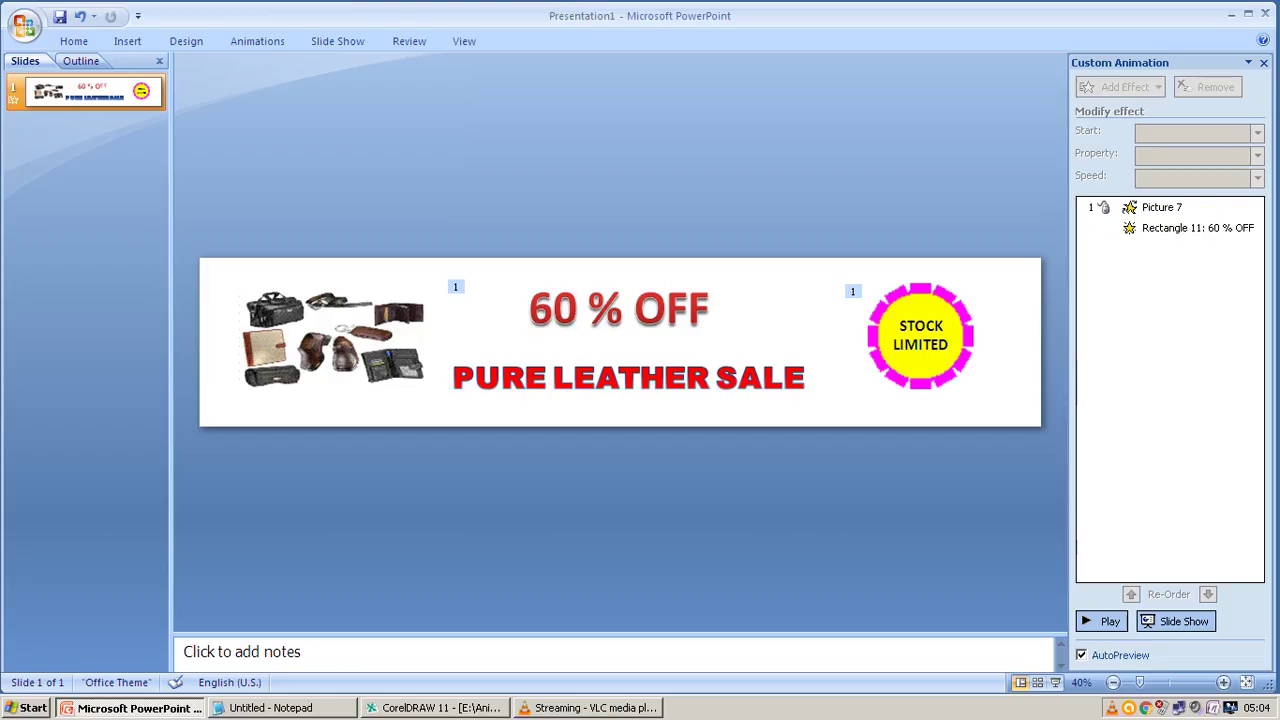
Set the 60 % OFF blink animation speed to 10 seconds
left_click(554, 310)
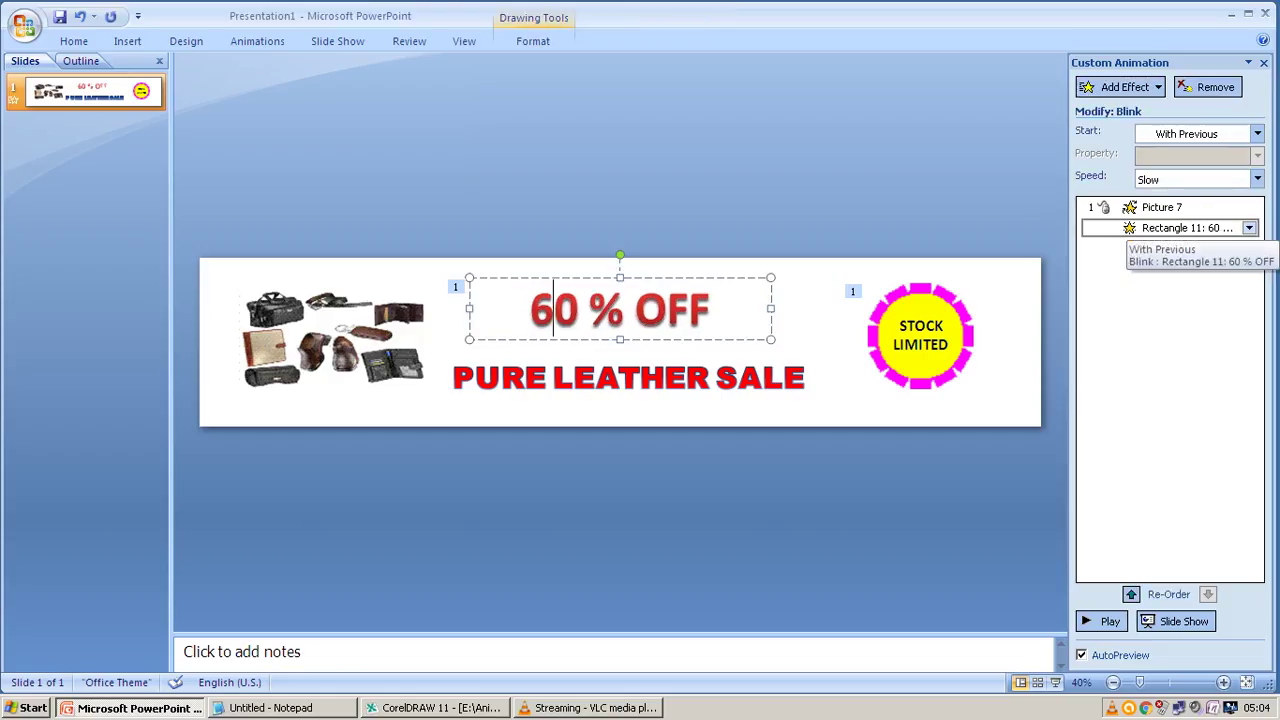
left_click(1249, 228)
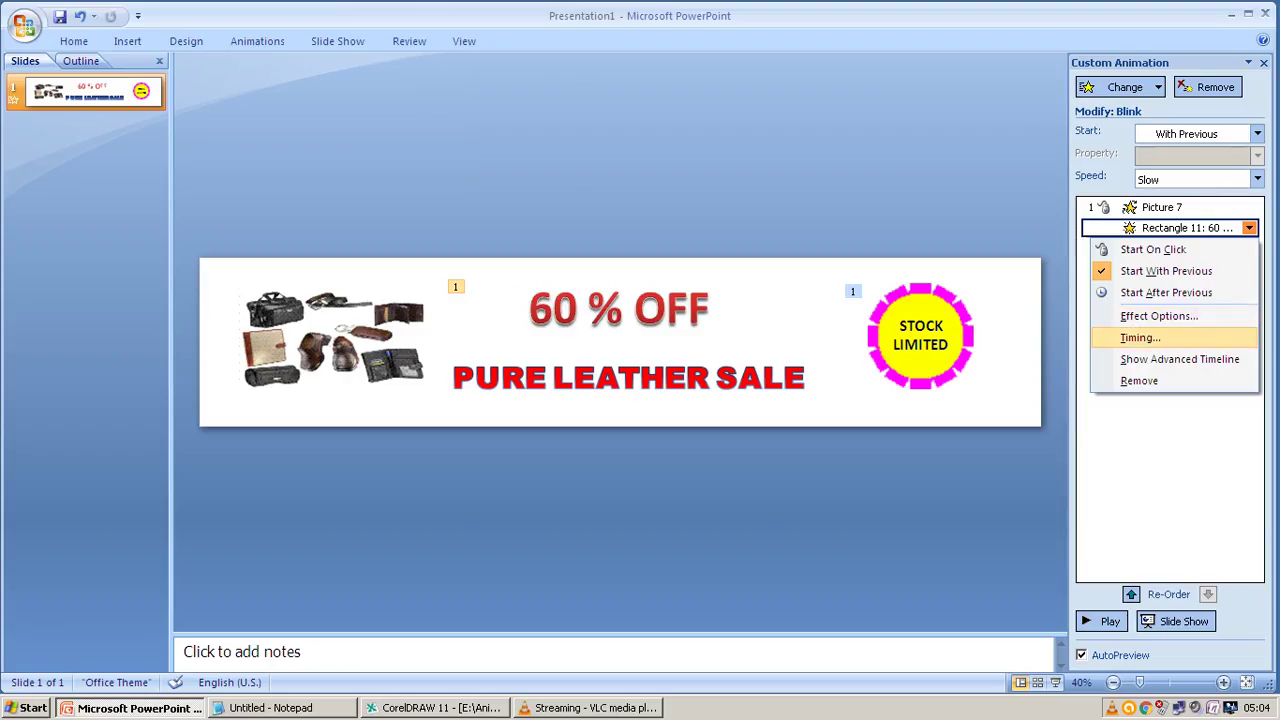
left_click(1140, 337)
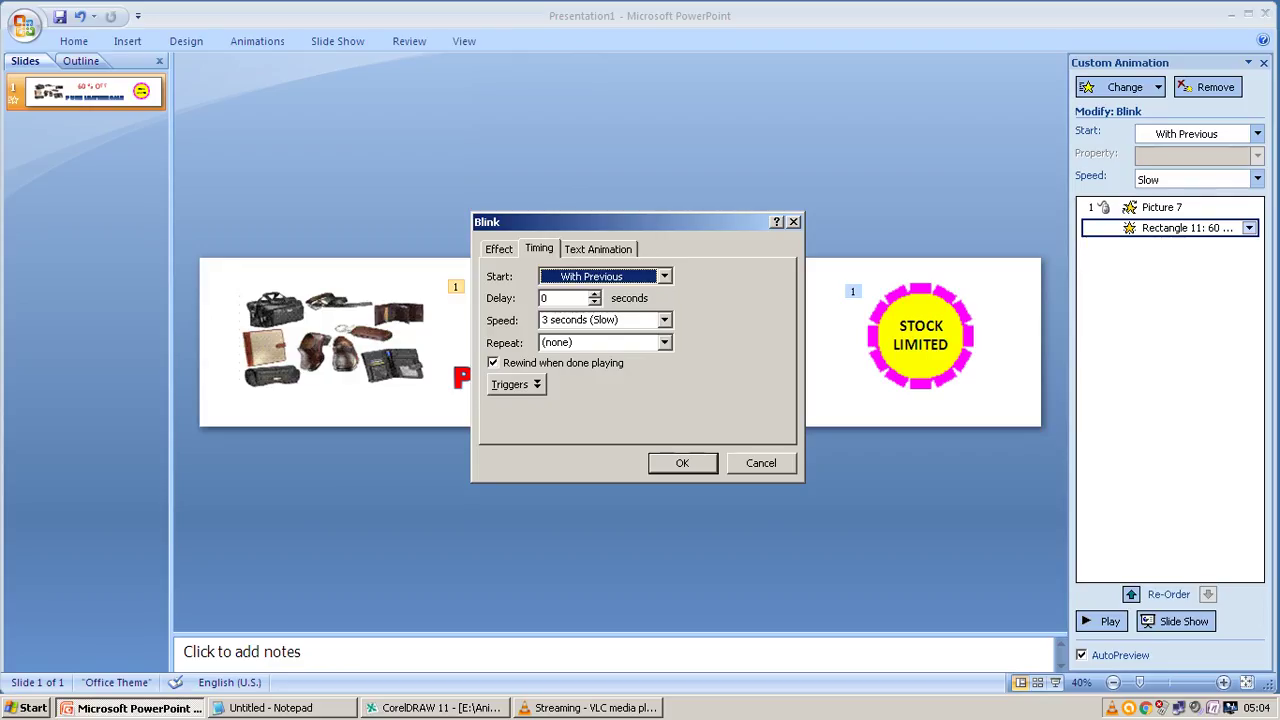
key("Tab")
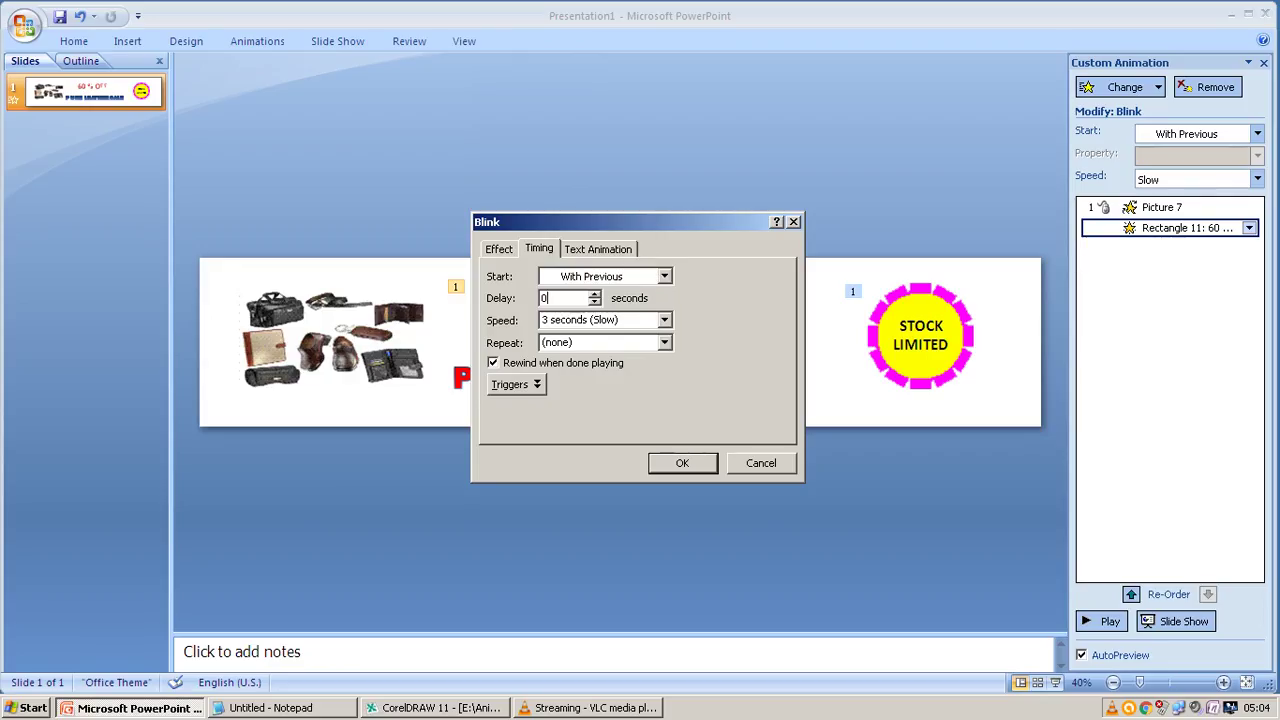
key("shift+Home")
key("Tab")
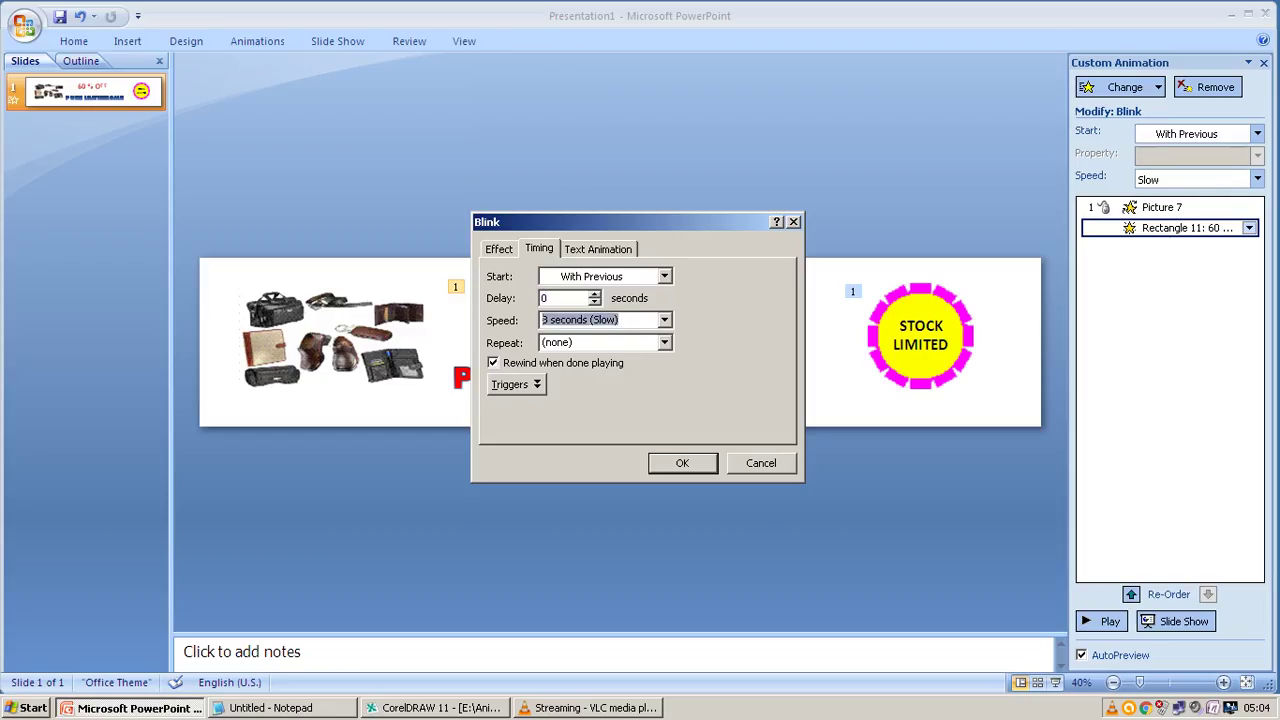
type("1")
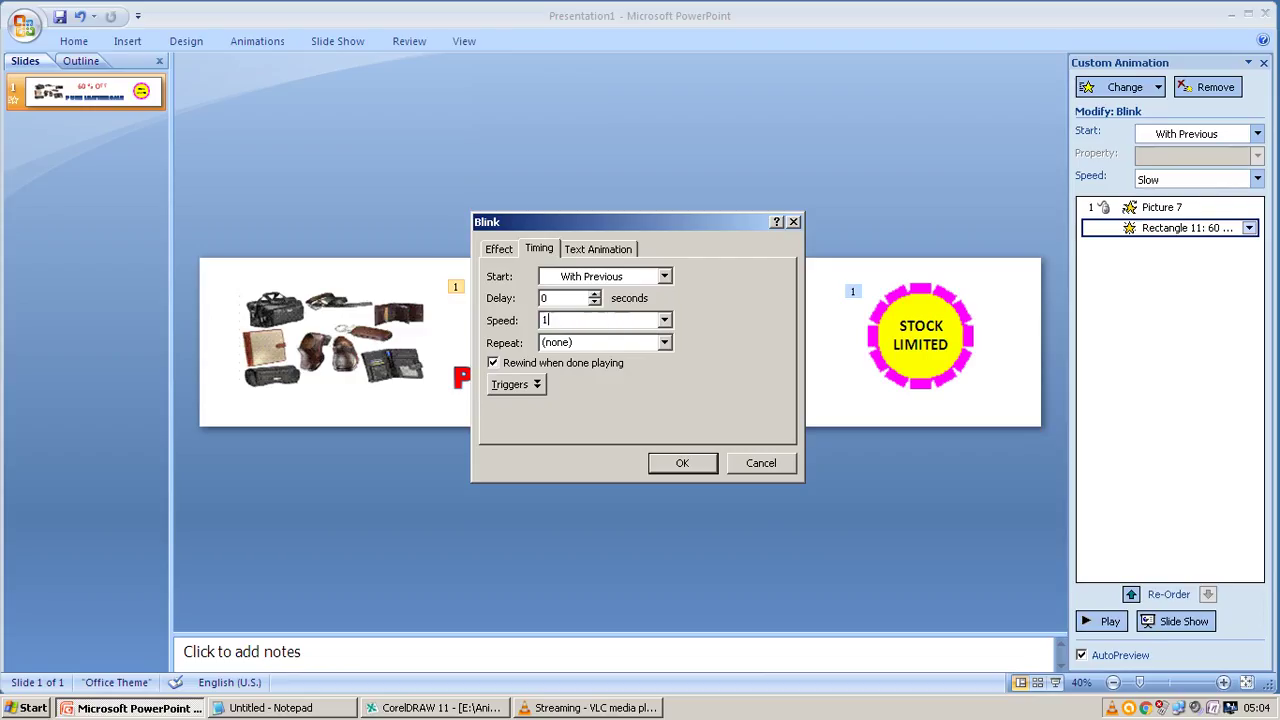
type("0")
key("Return")
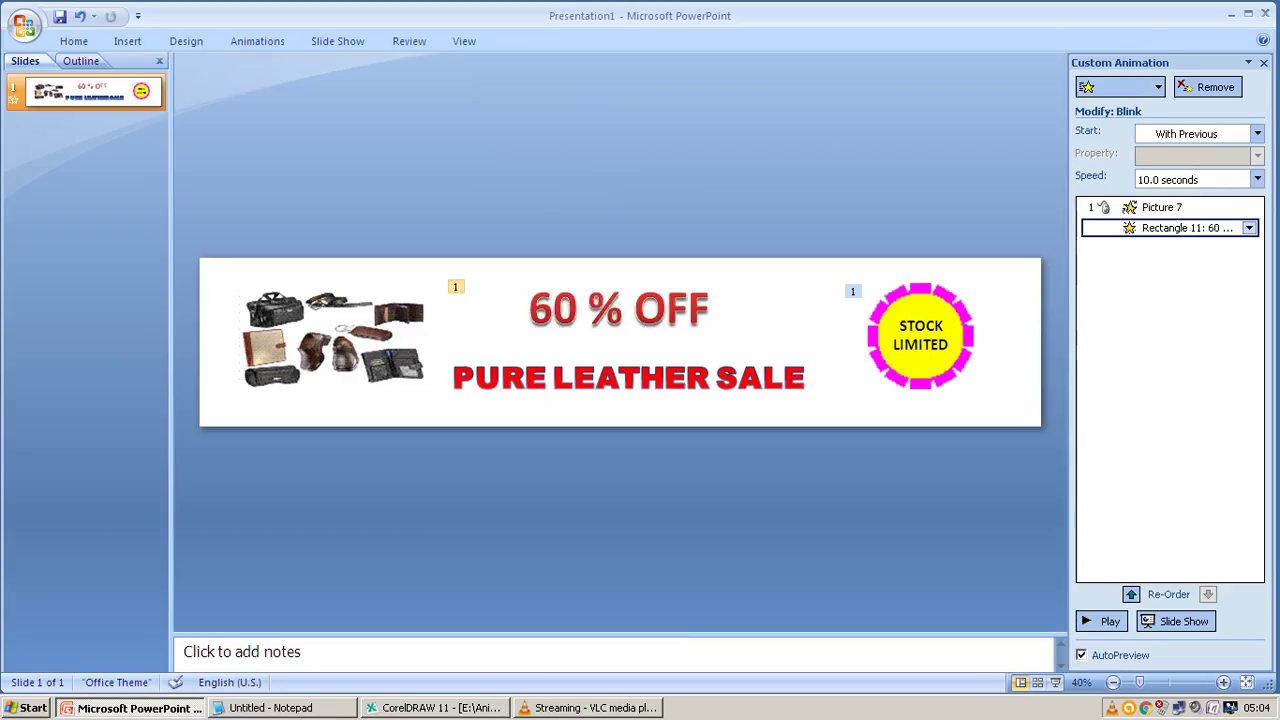
Change the blink animation speed to 0.05 seconds
left_click(1249, 228)
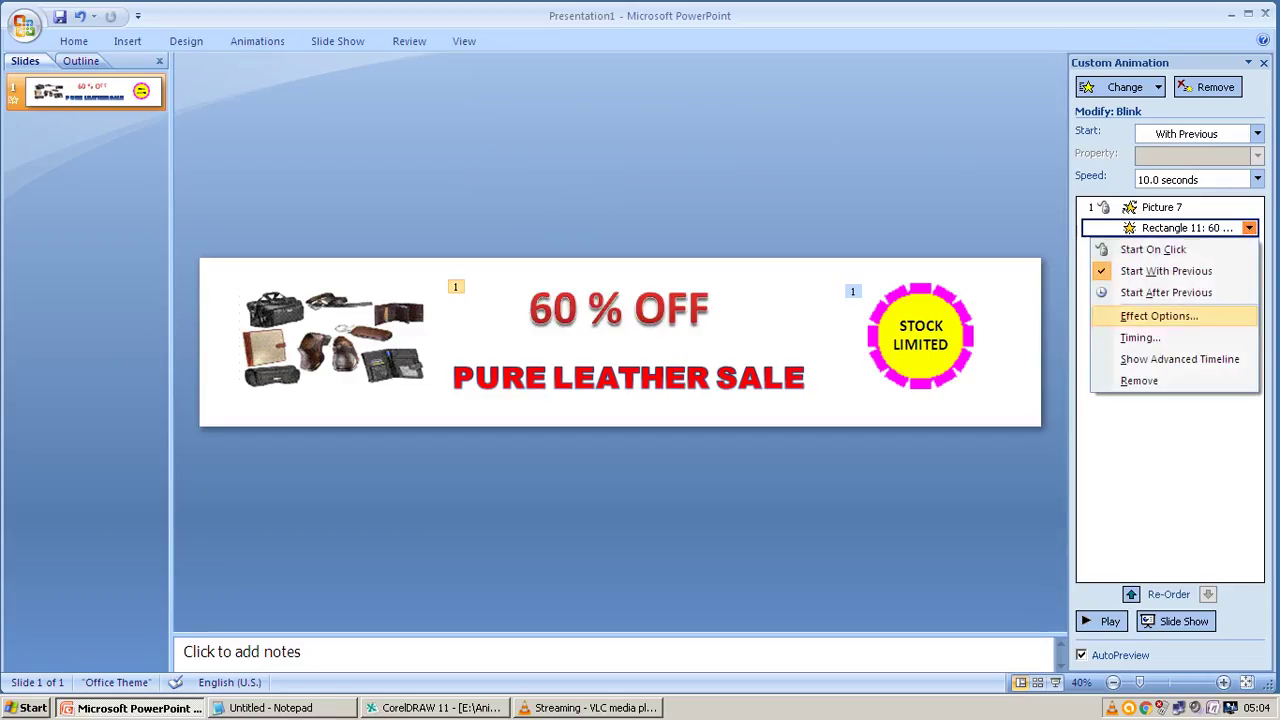
left_click(1140, 337)
left_click_drag(542, 320, 594, 320)
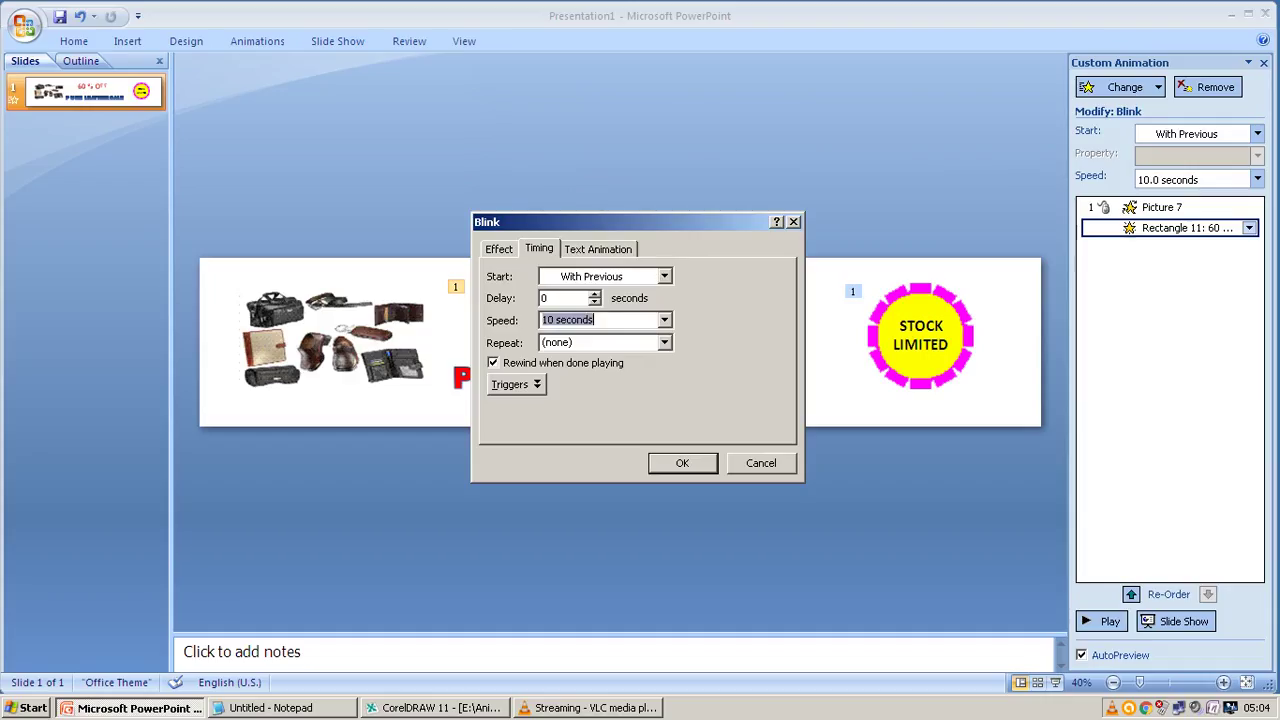
type(".")
type("05")
key("Return")
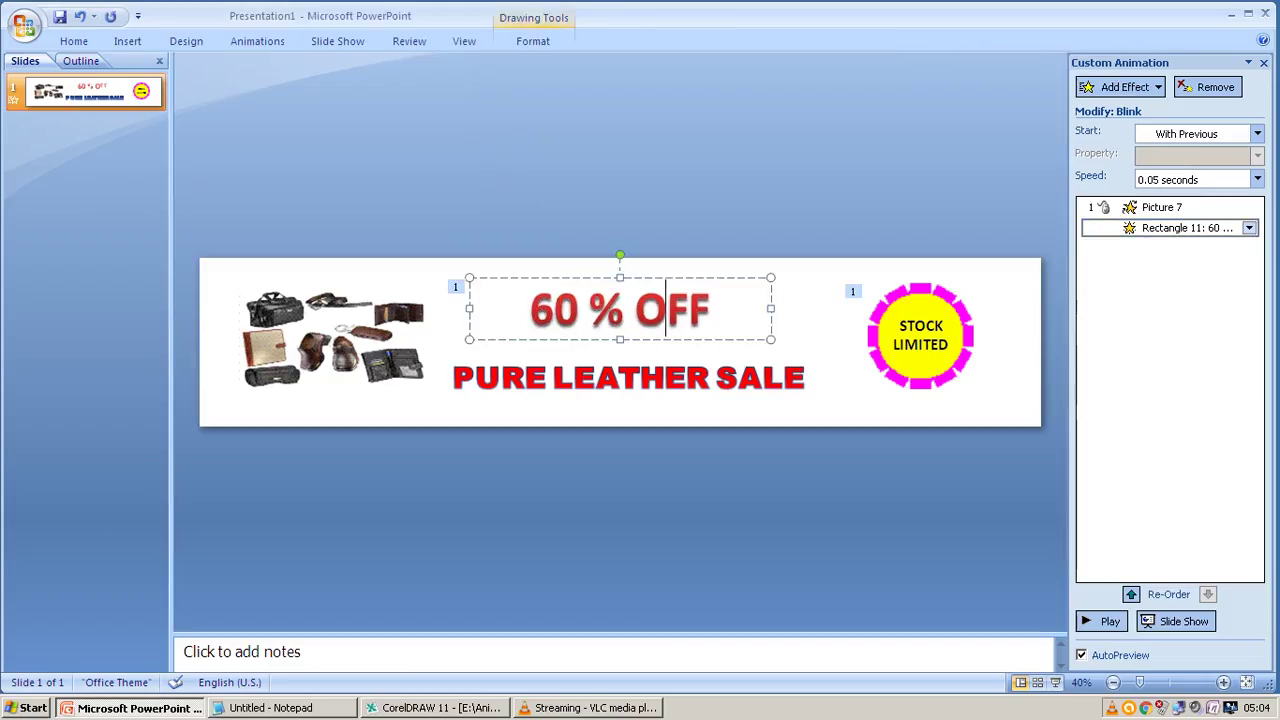
Set the blink animation speed to 1 second (Fast)
left_click(1249, 228)
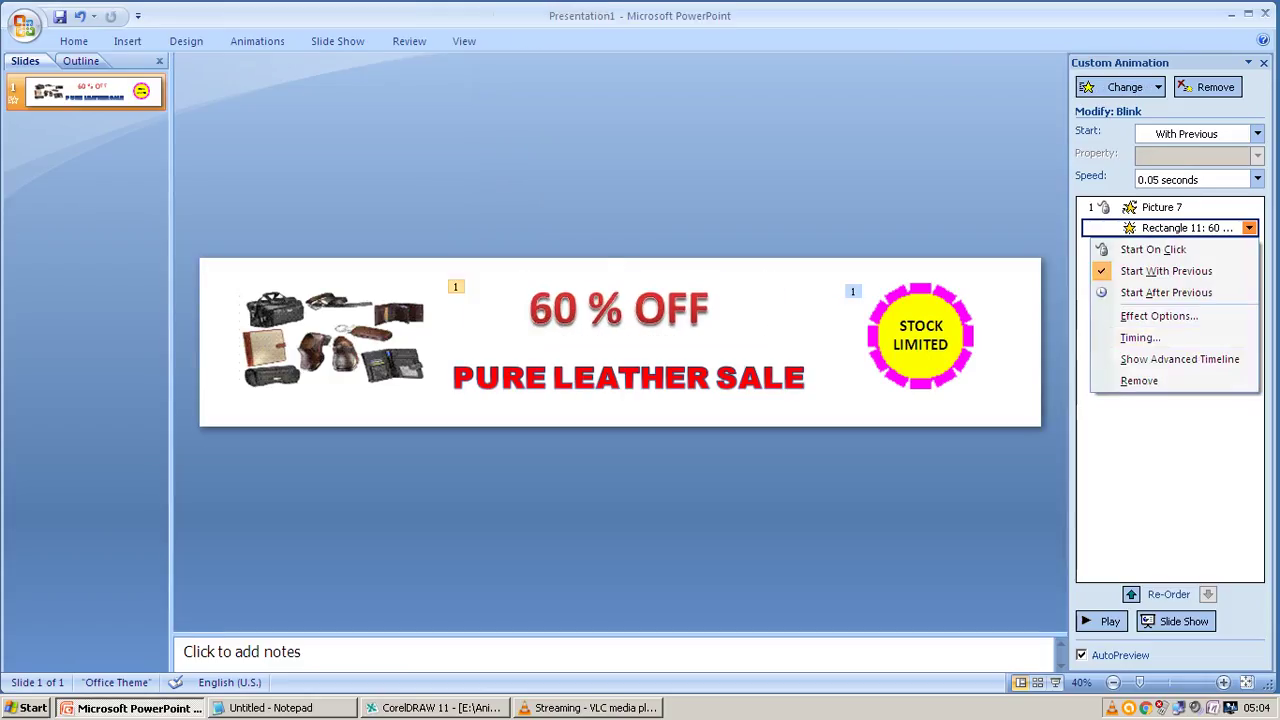
left_click(1110, 337)
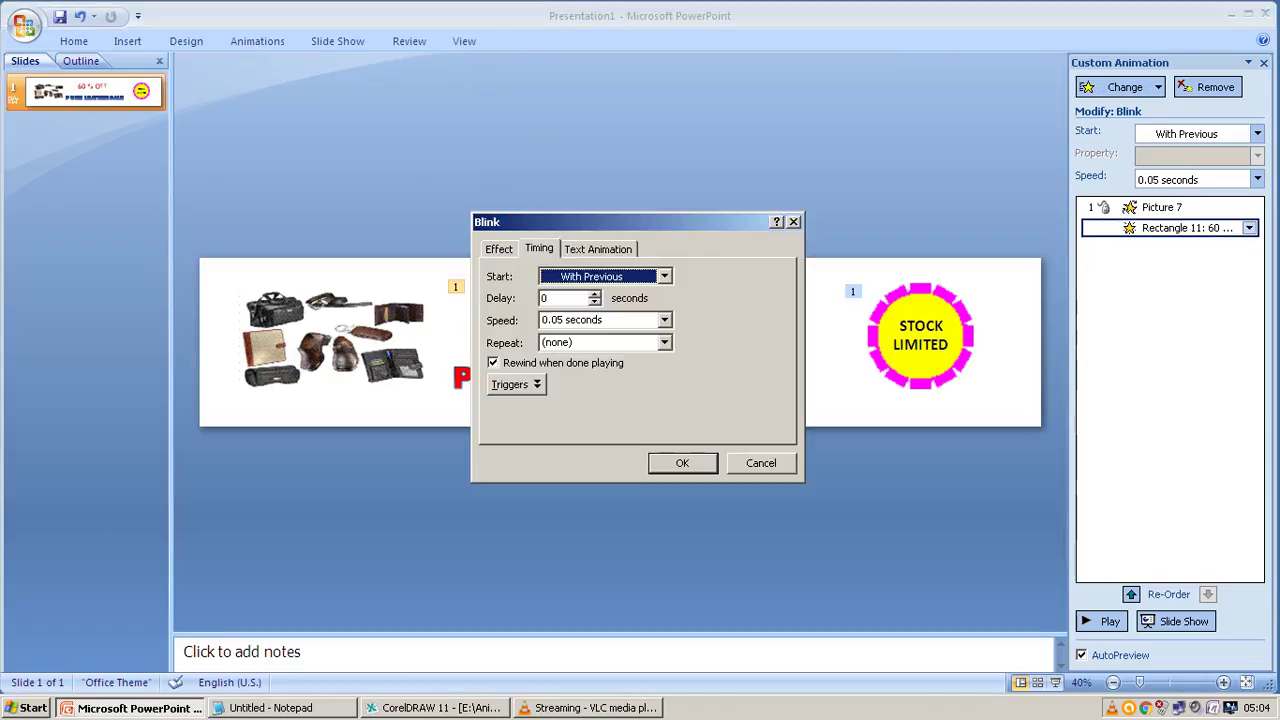
key("Tab")
key("Tab")
type("1")
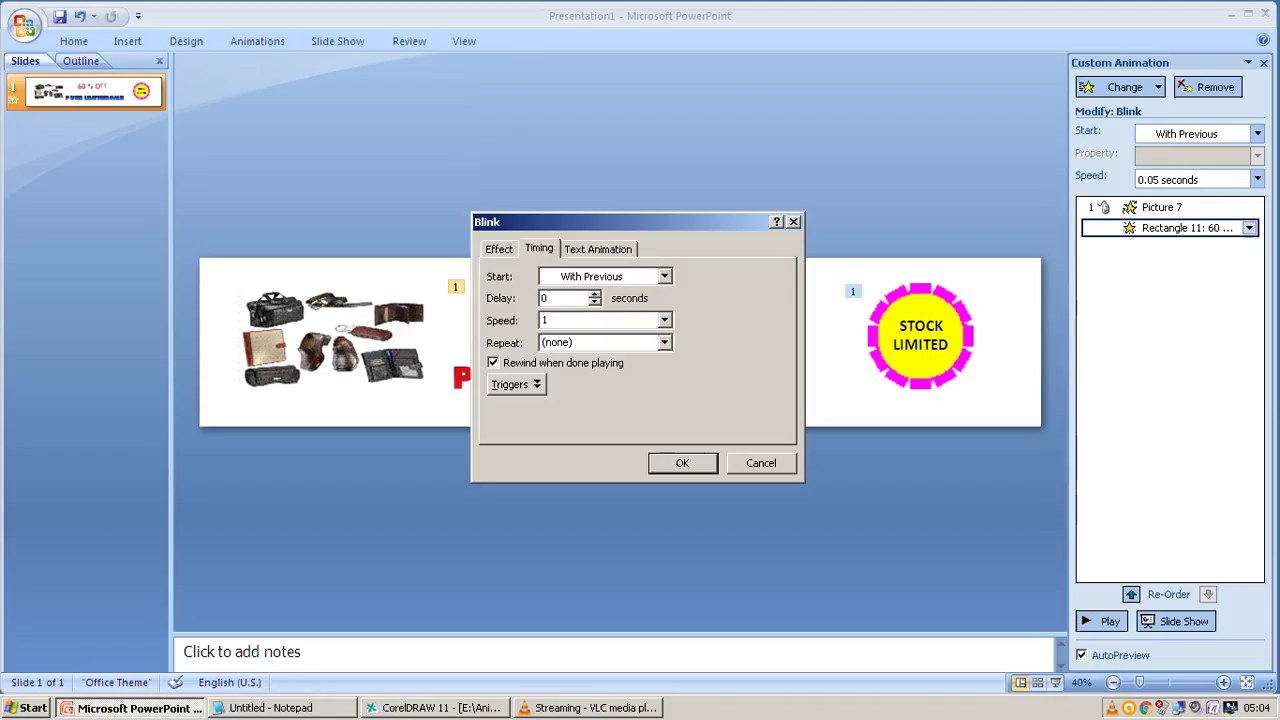
key("Return")
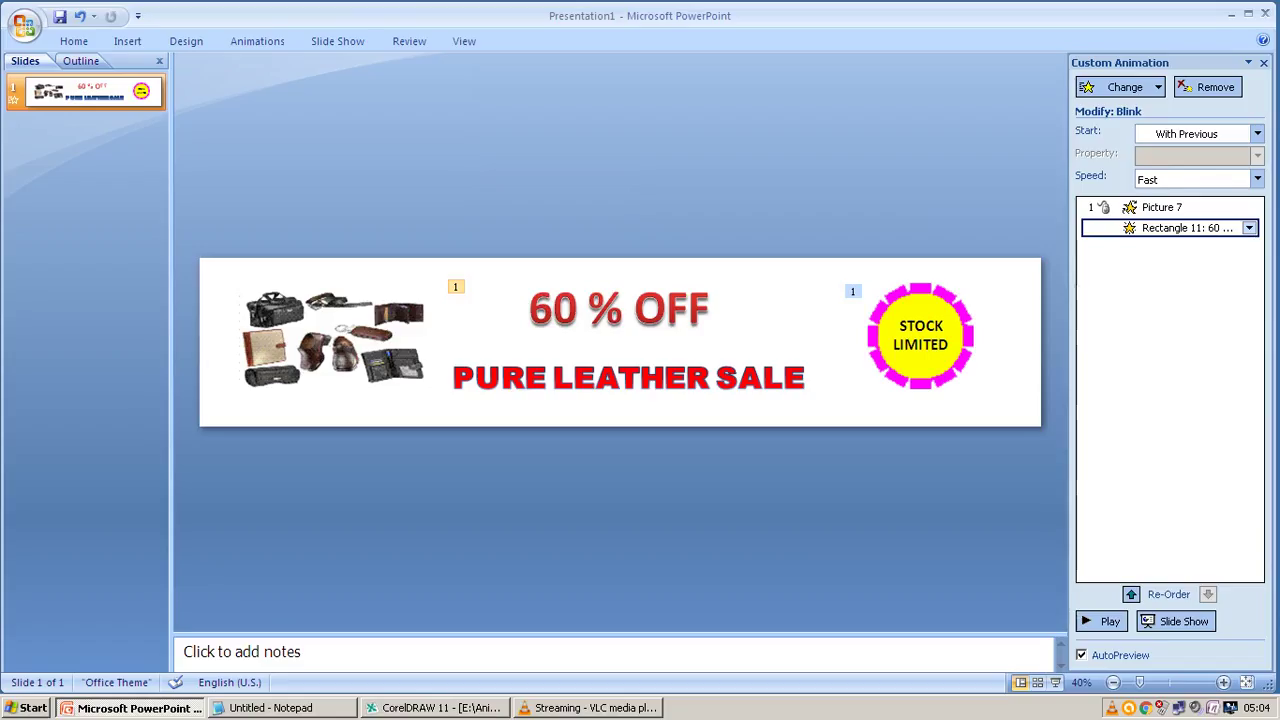
key("Up")
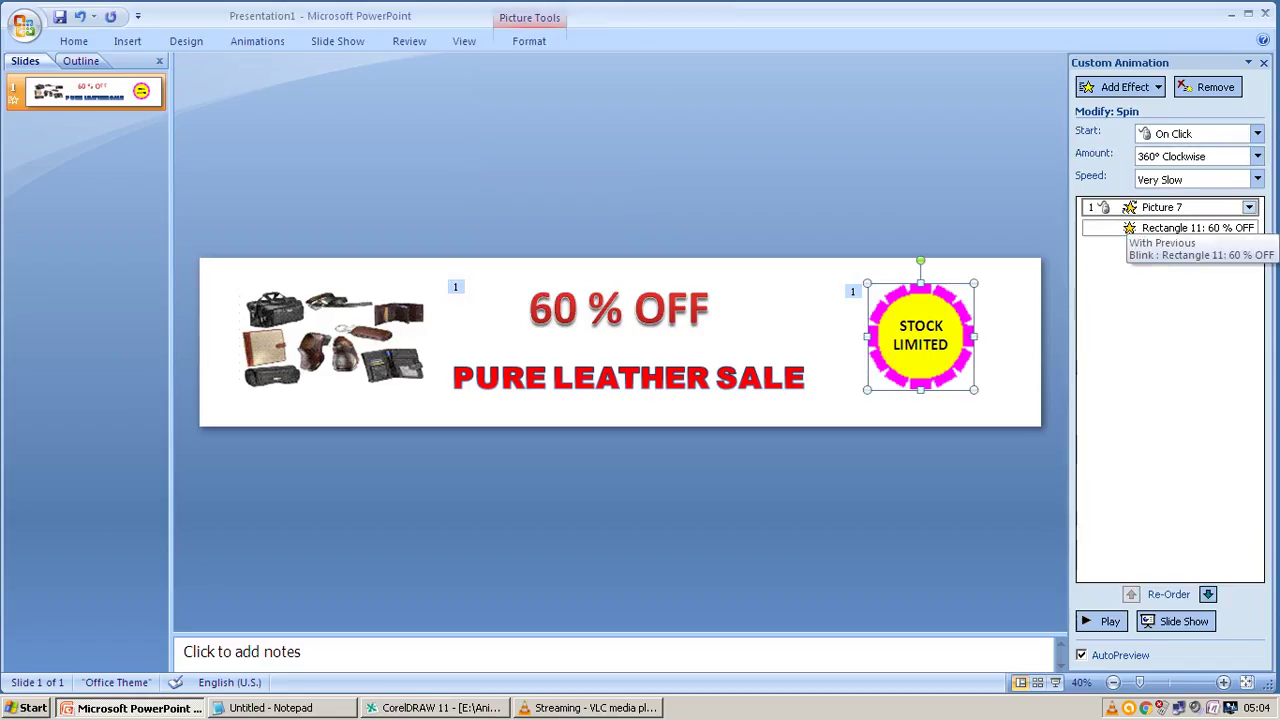
Set the STOCK LIMITED badge's Spin speed to 1 second (Fast)
left_click(1249, 207)
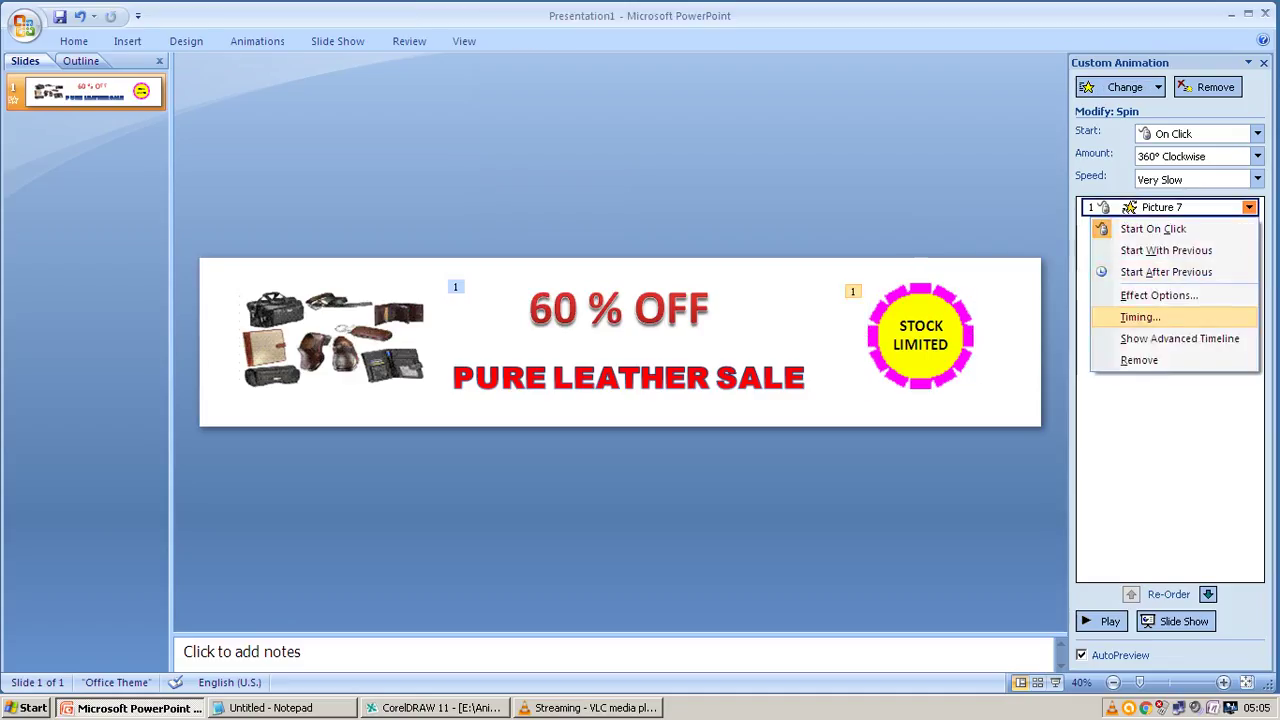
left_click(1140, 317)
key("Tab")
key("Tab")
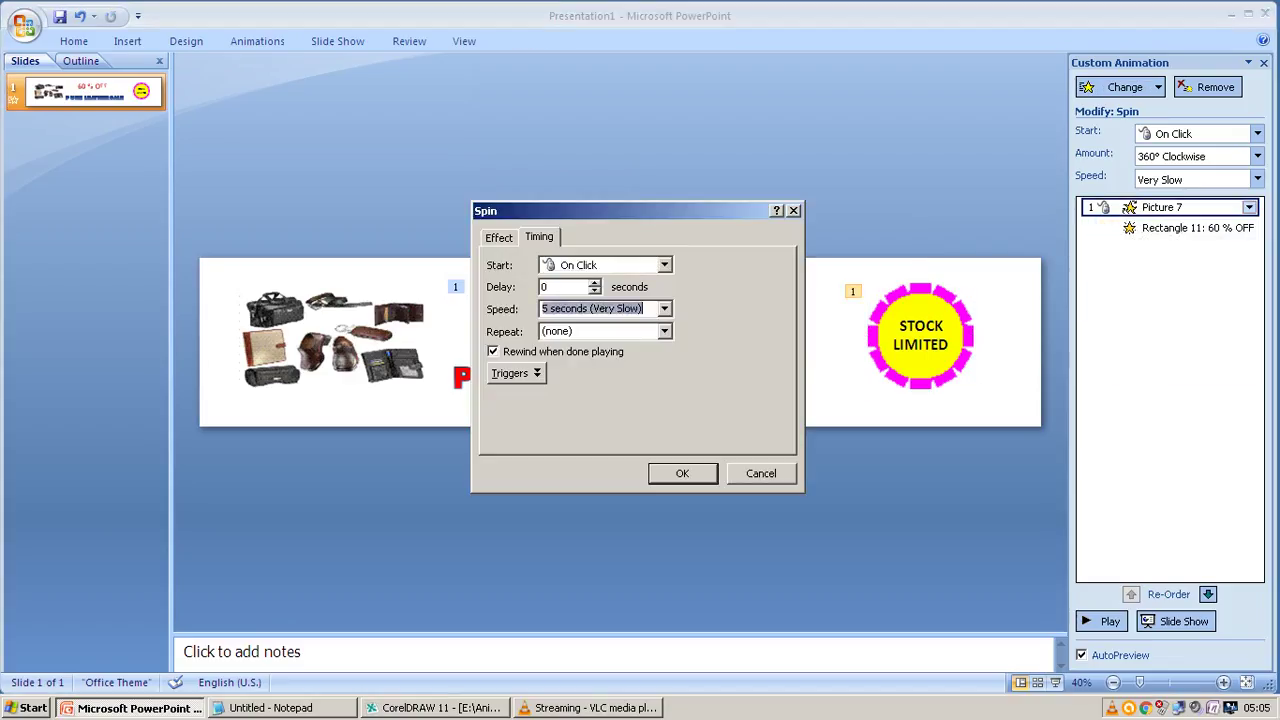
type("1")
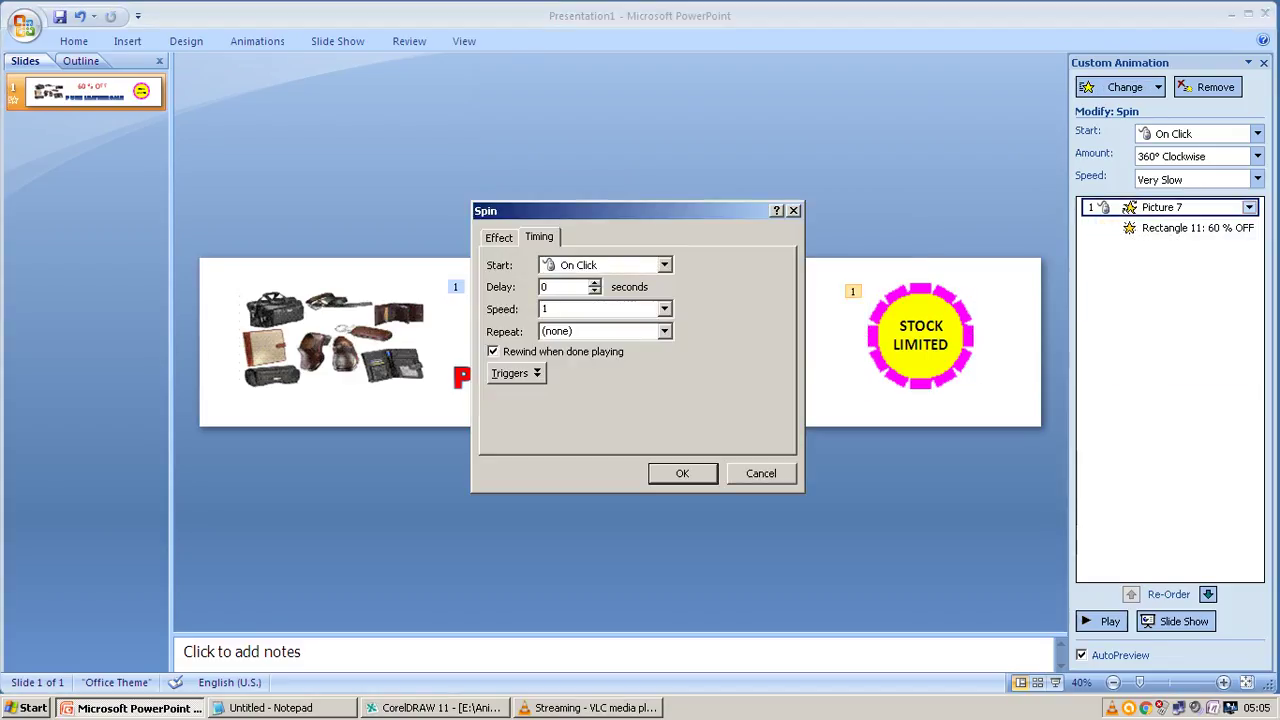
key("Return")
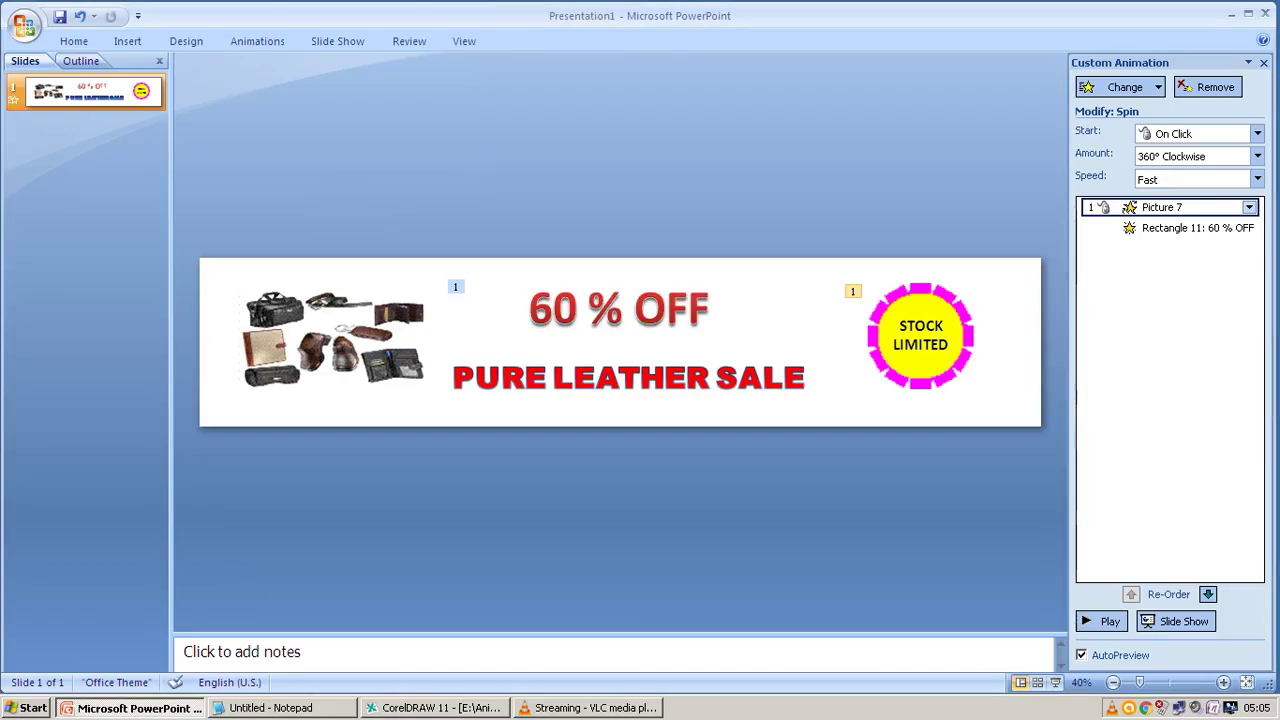
left_click(337, 41)
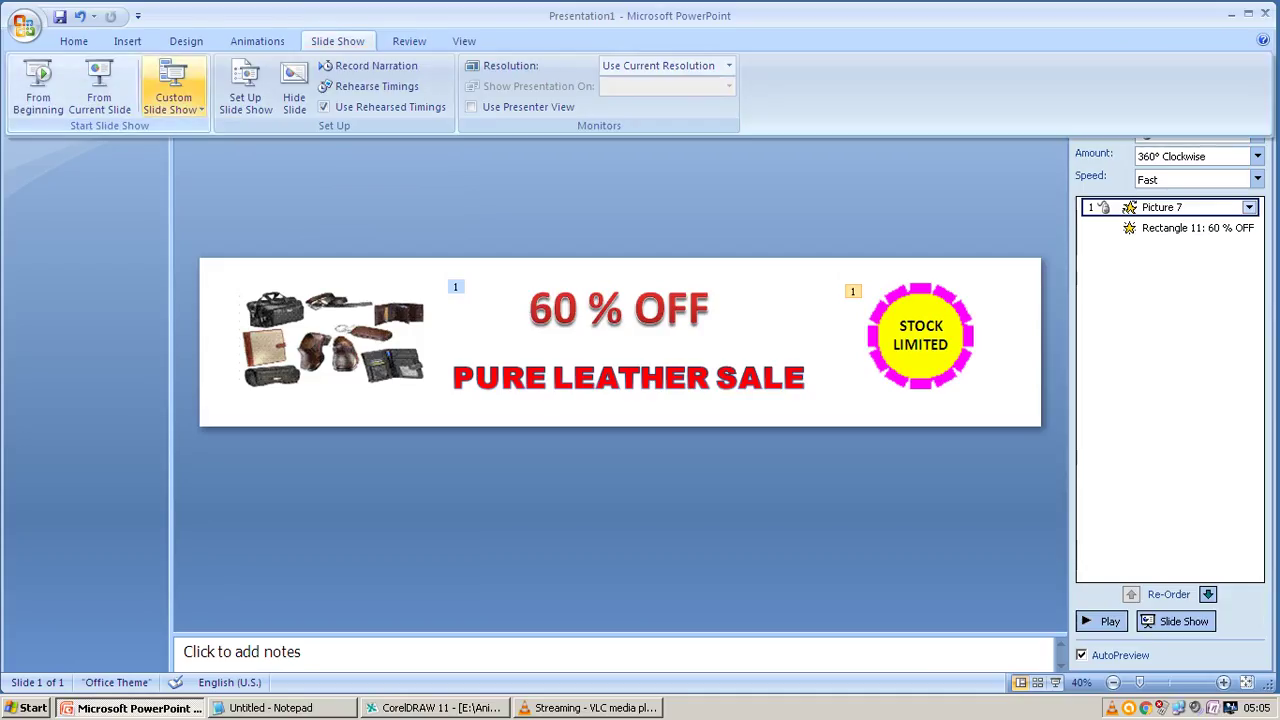
left_click(38, 85)
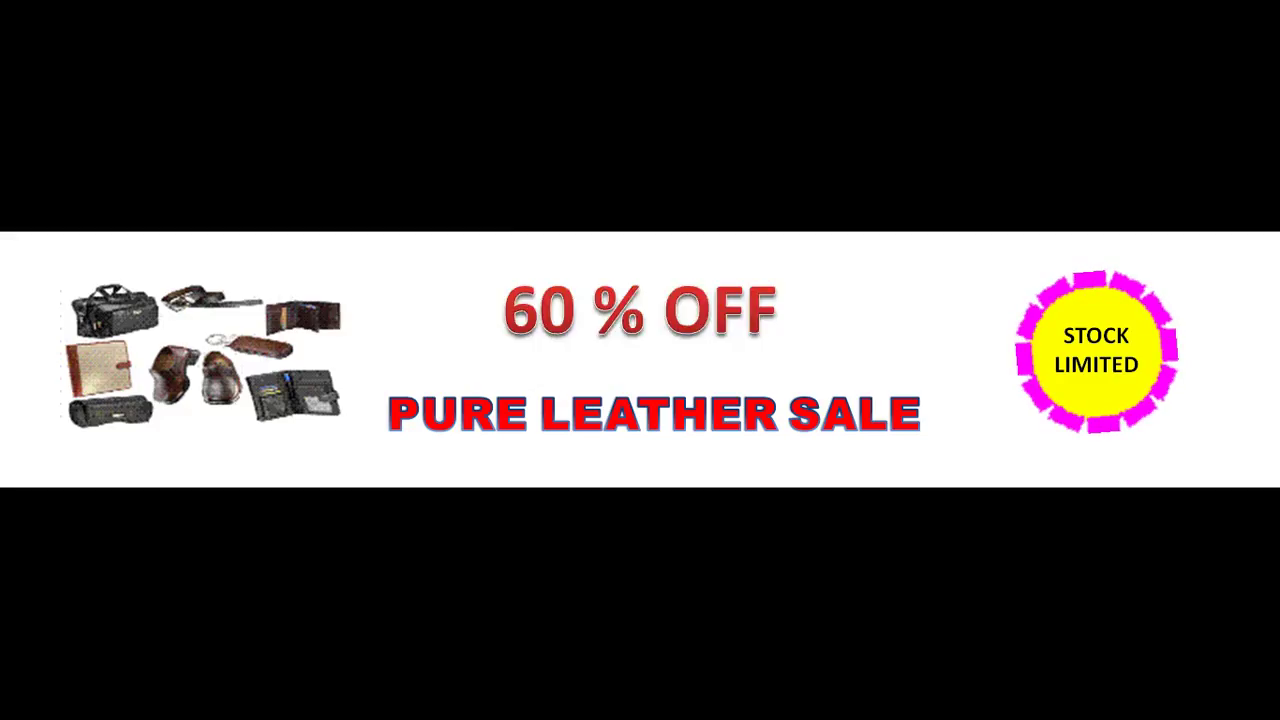
key("Escape")
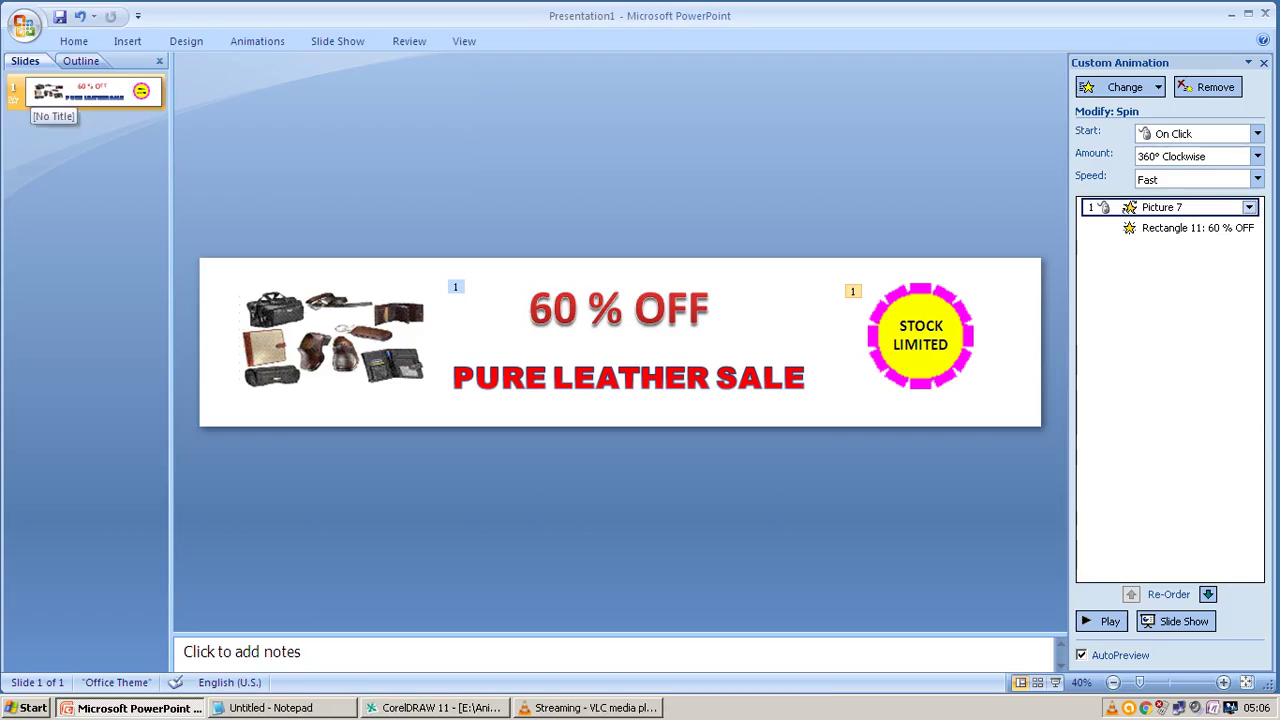